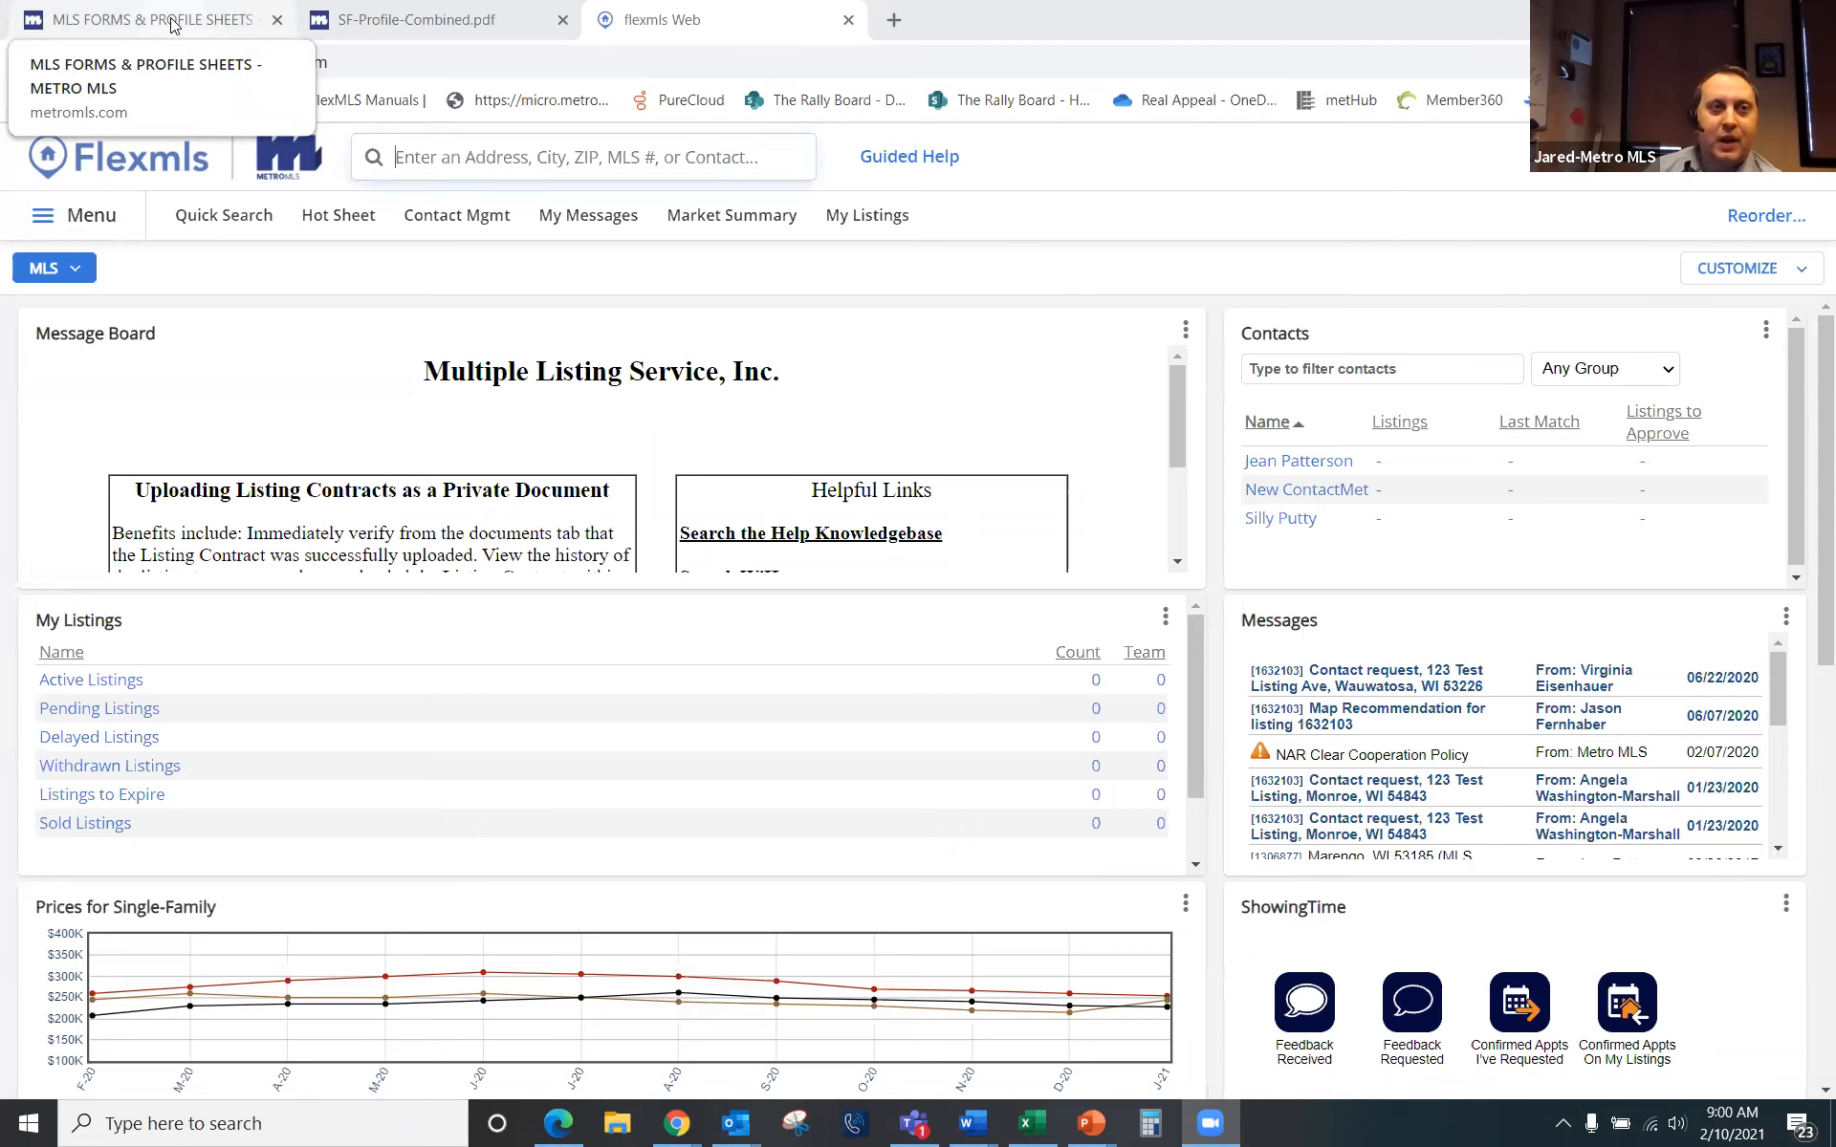
Step: Go to the MLS Forms & Profile Sheets page and scroll to the Commercial-Combined through Vacant Land sheets
click(172, 24)
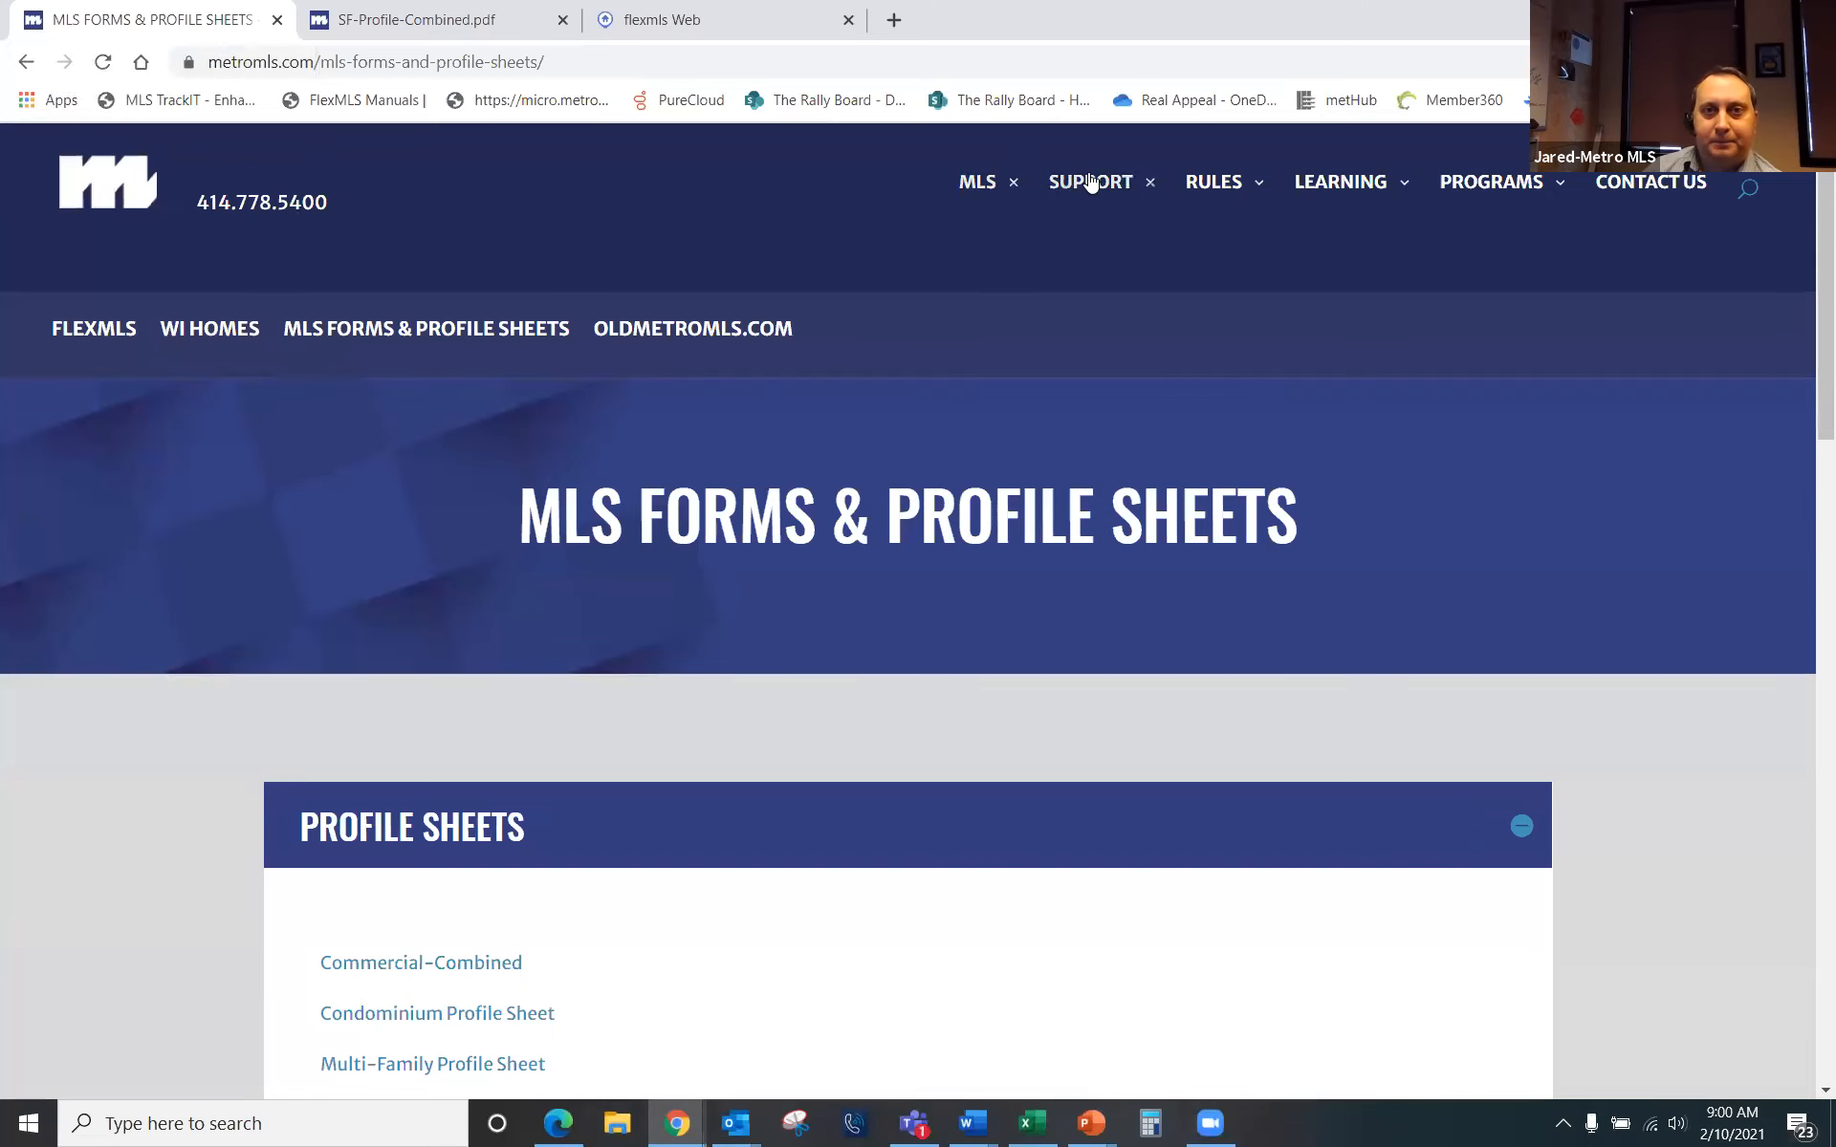
mouse_move(975, 191)
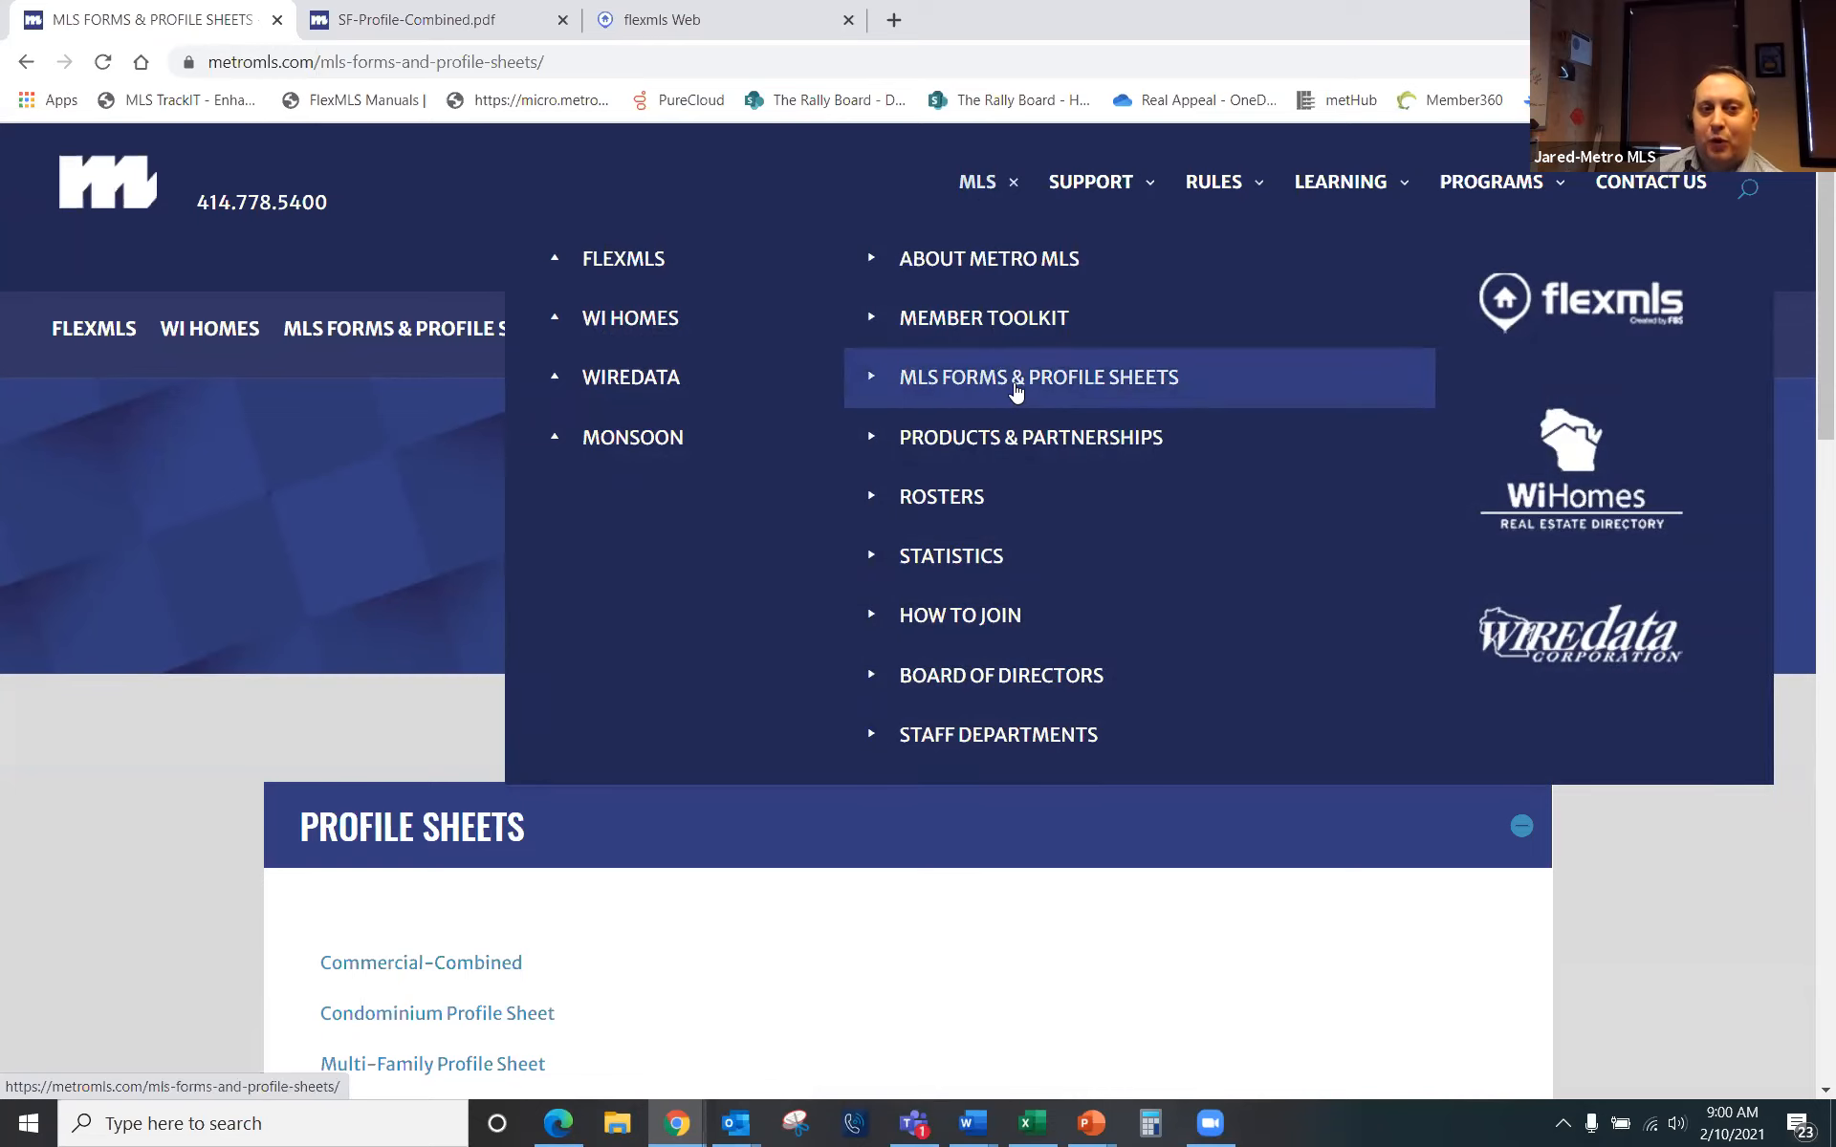
scroll(114, 779, down, 2)
scroll(396, 820, down, 1)
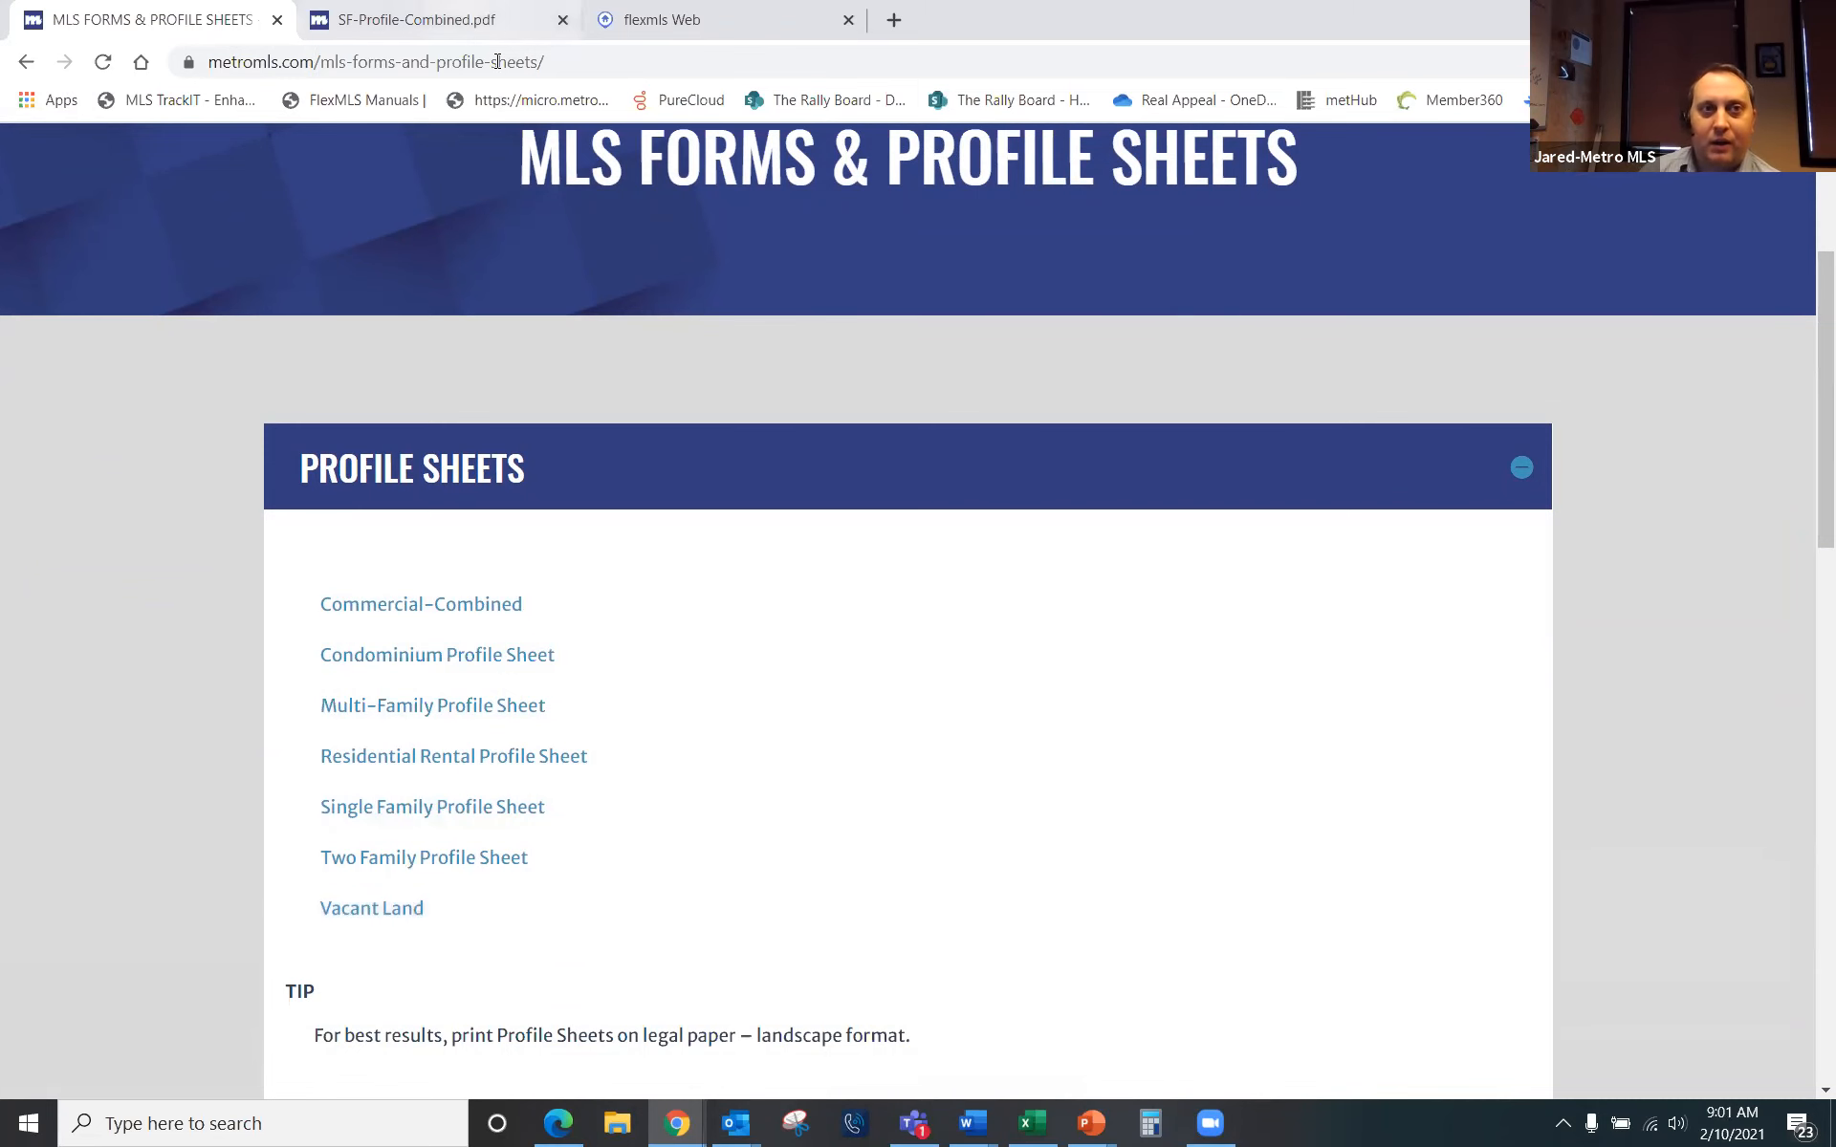
Step: Review the SF-Profile-Combined.pdf single-family profile sheet, then return to the flexmls Web dashboard
click(421, 20)
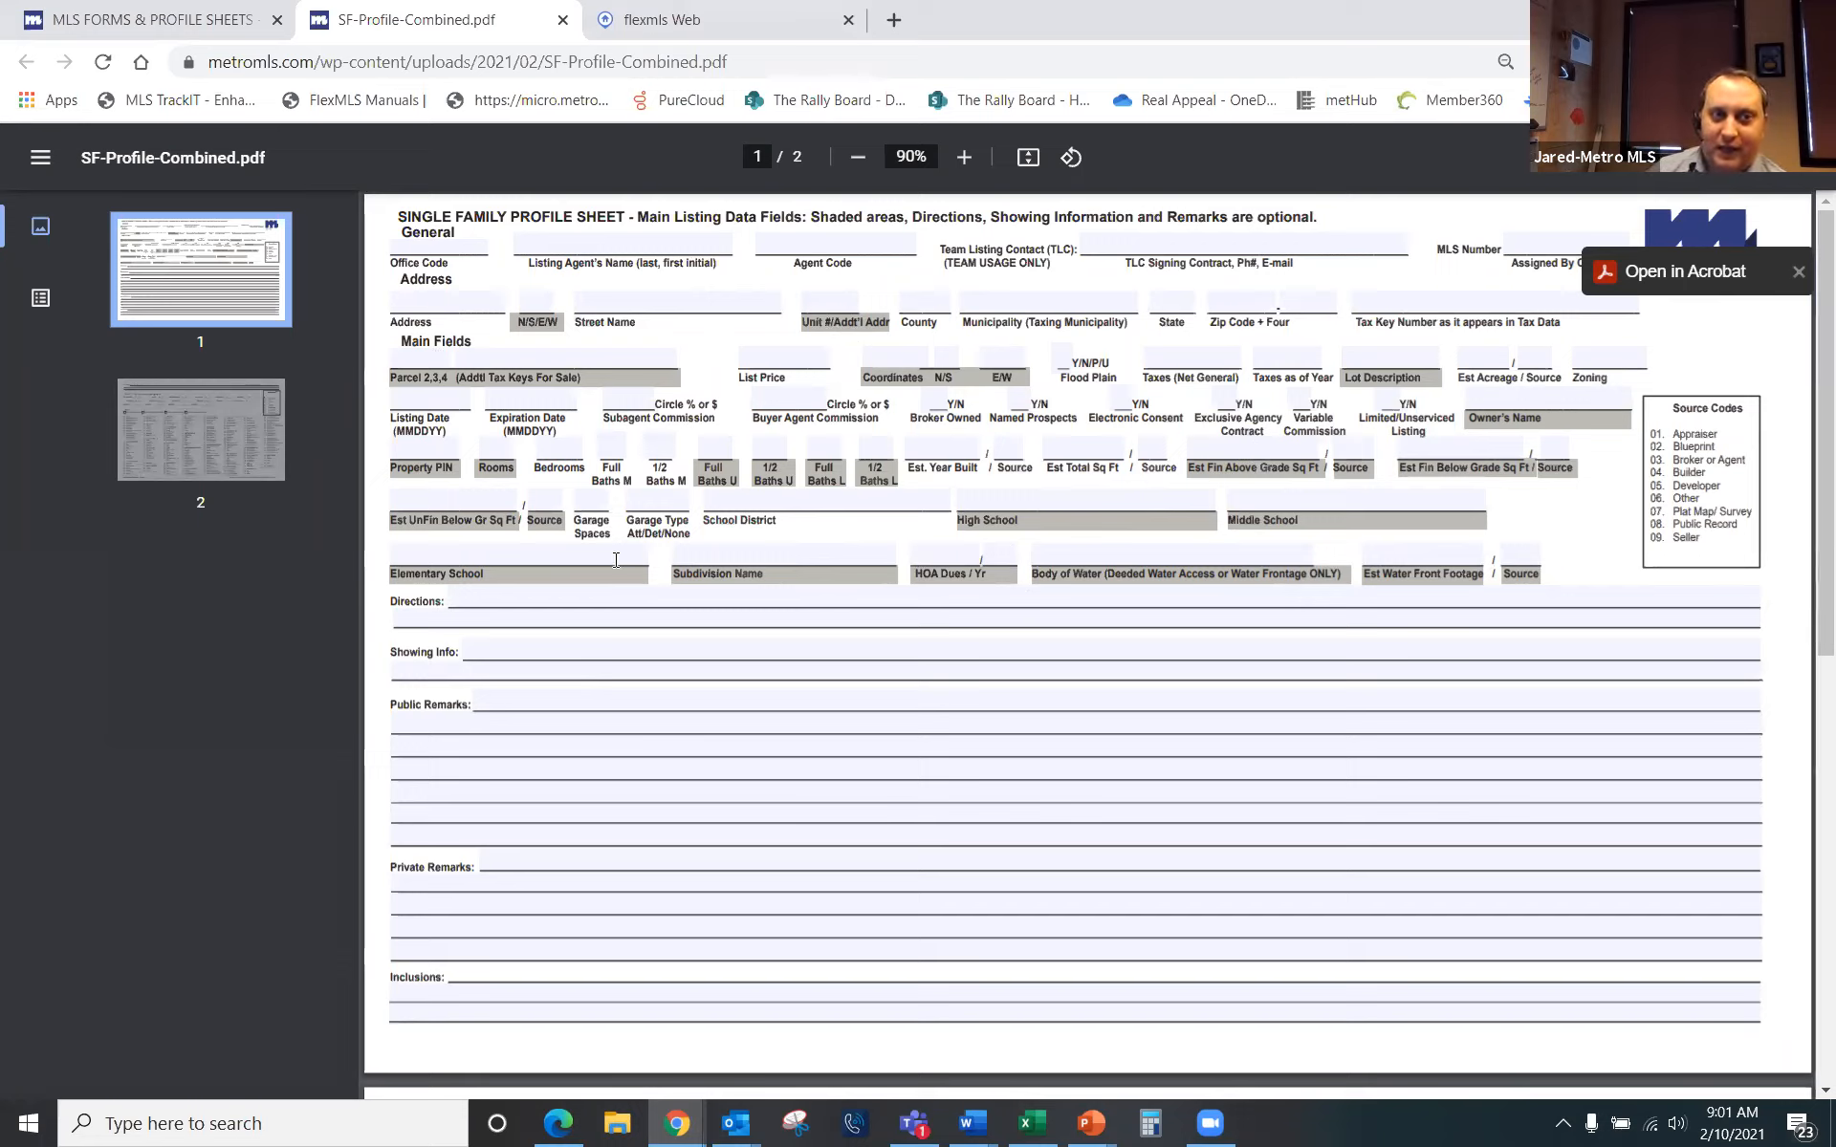
click(639, 38)
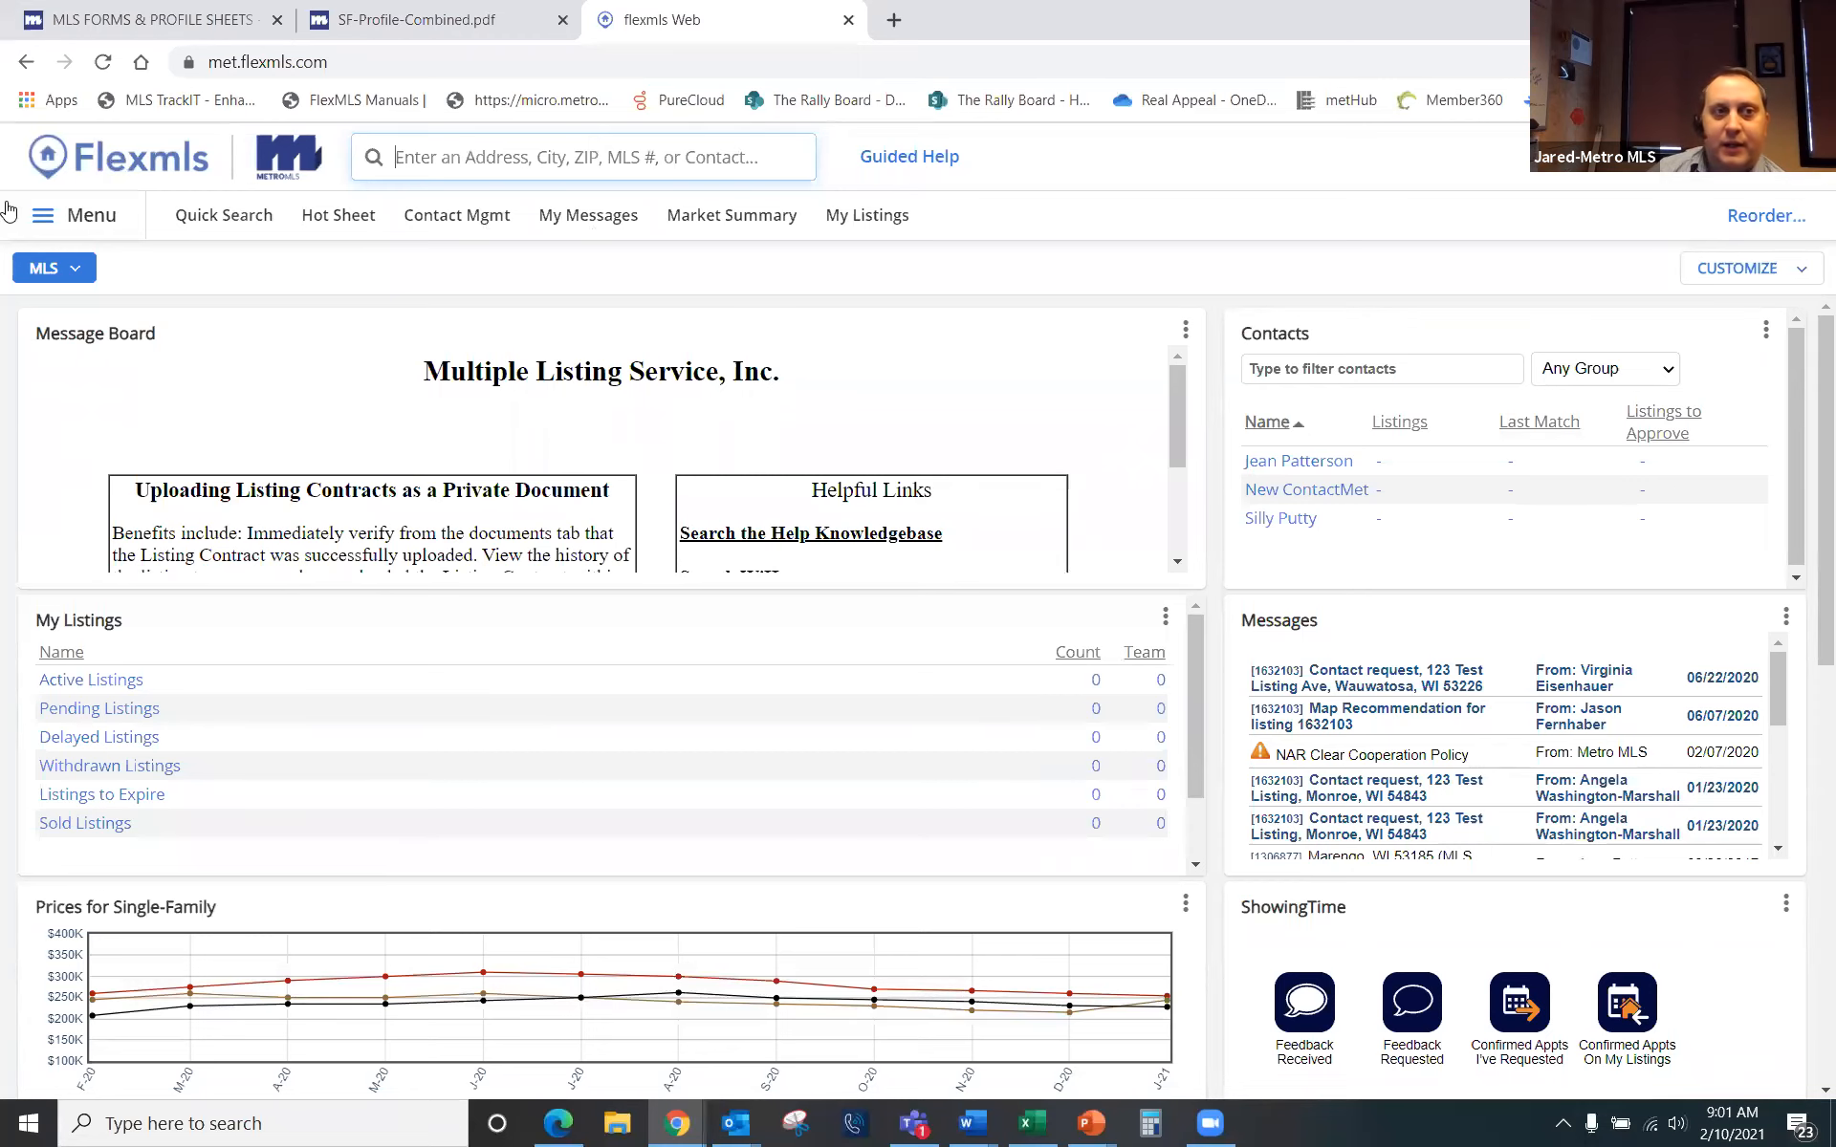
Step: Open the main Menu and choose Add under Add/Change
click(99, 213)
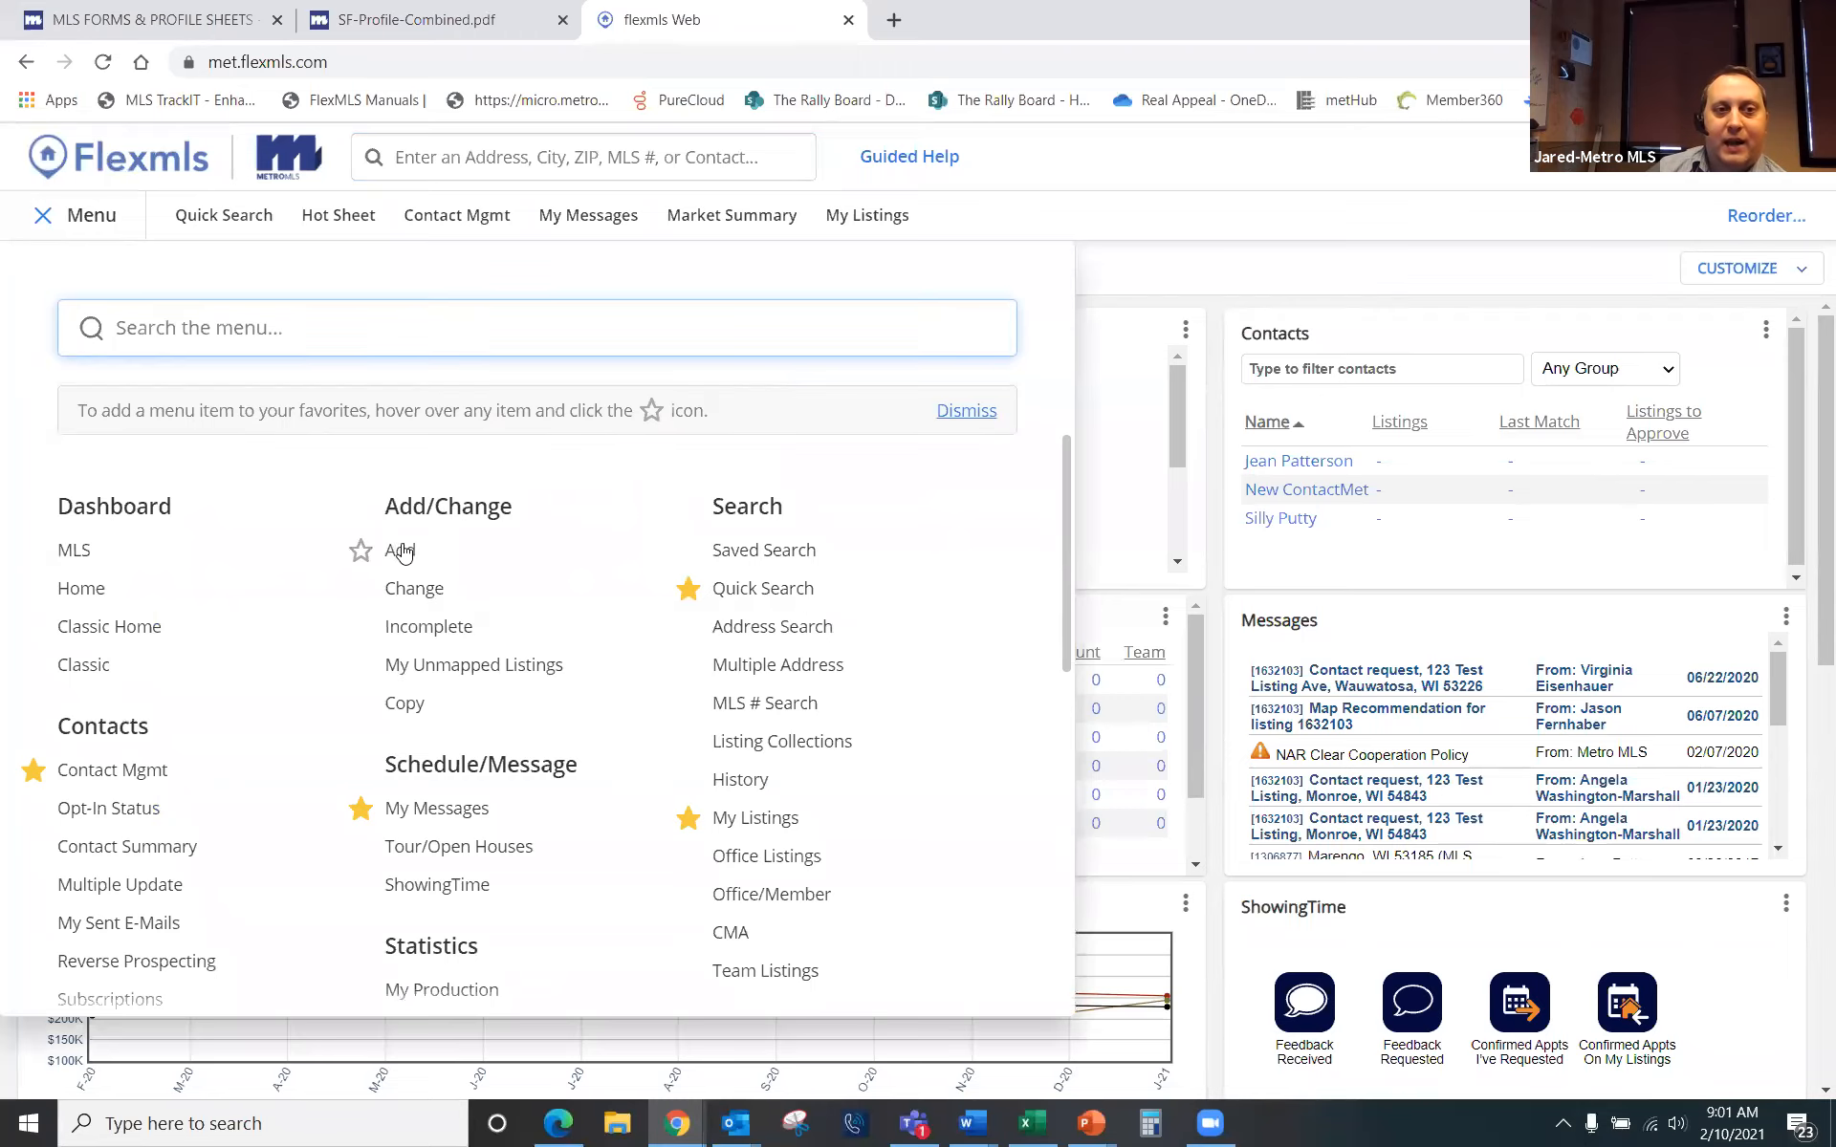
click(401, 551)
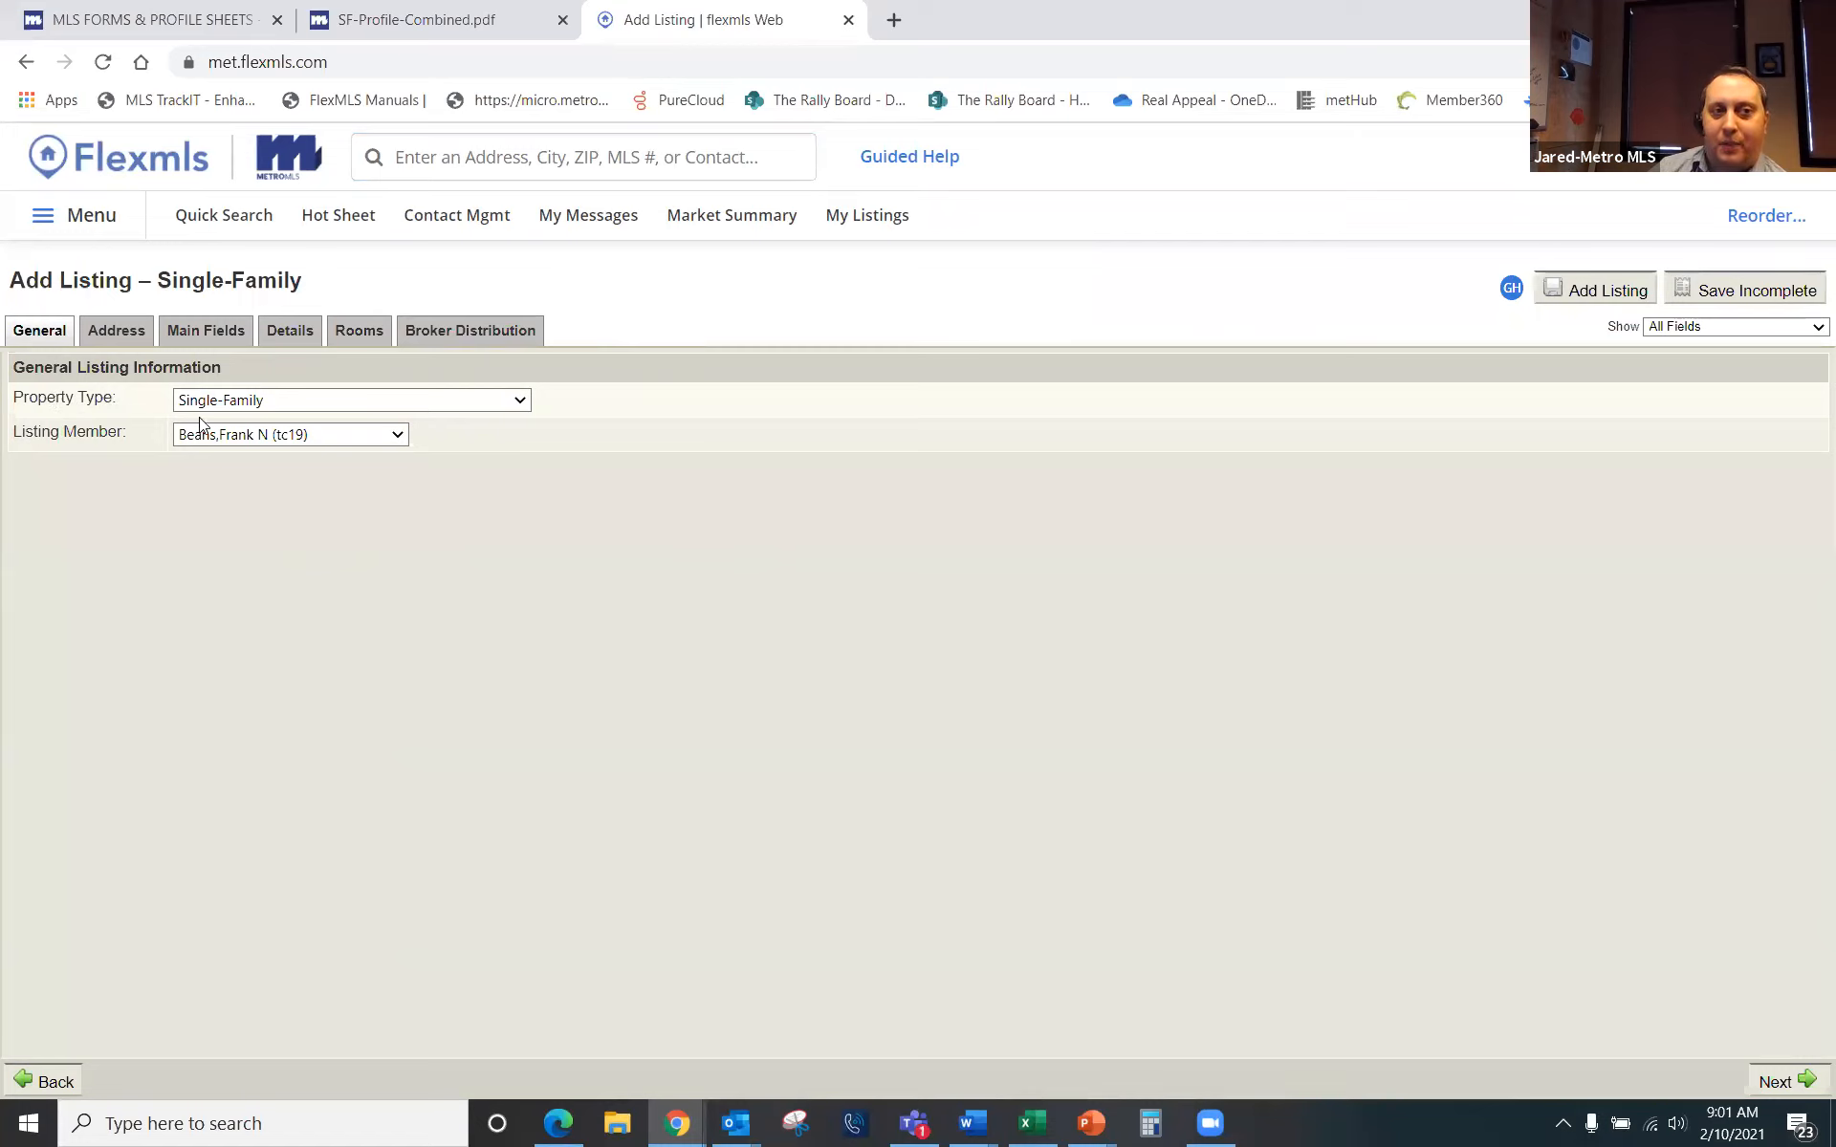
Step: Keep Single-Family as property type, make the team account the Listing Member, and go to Address
click(521, 402)
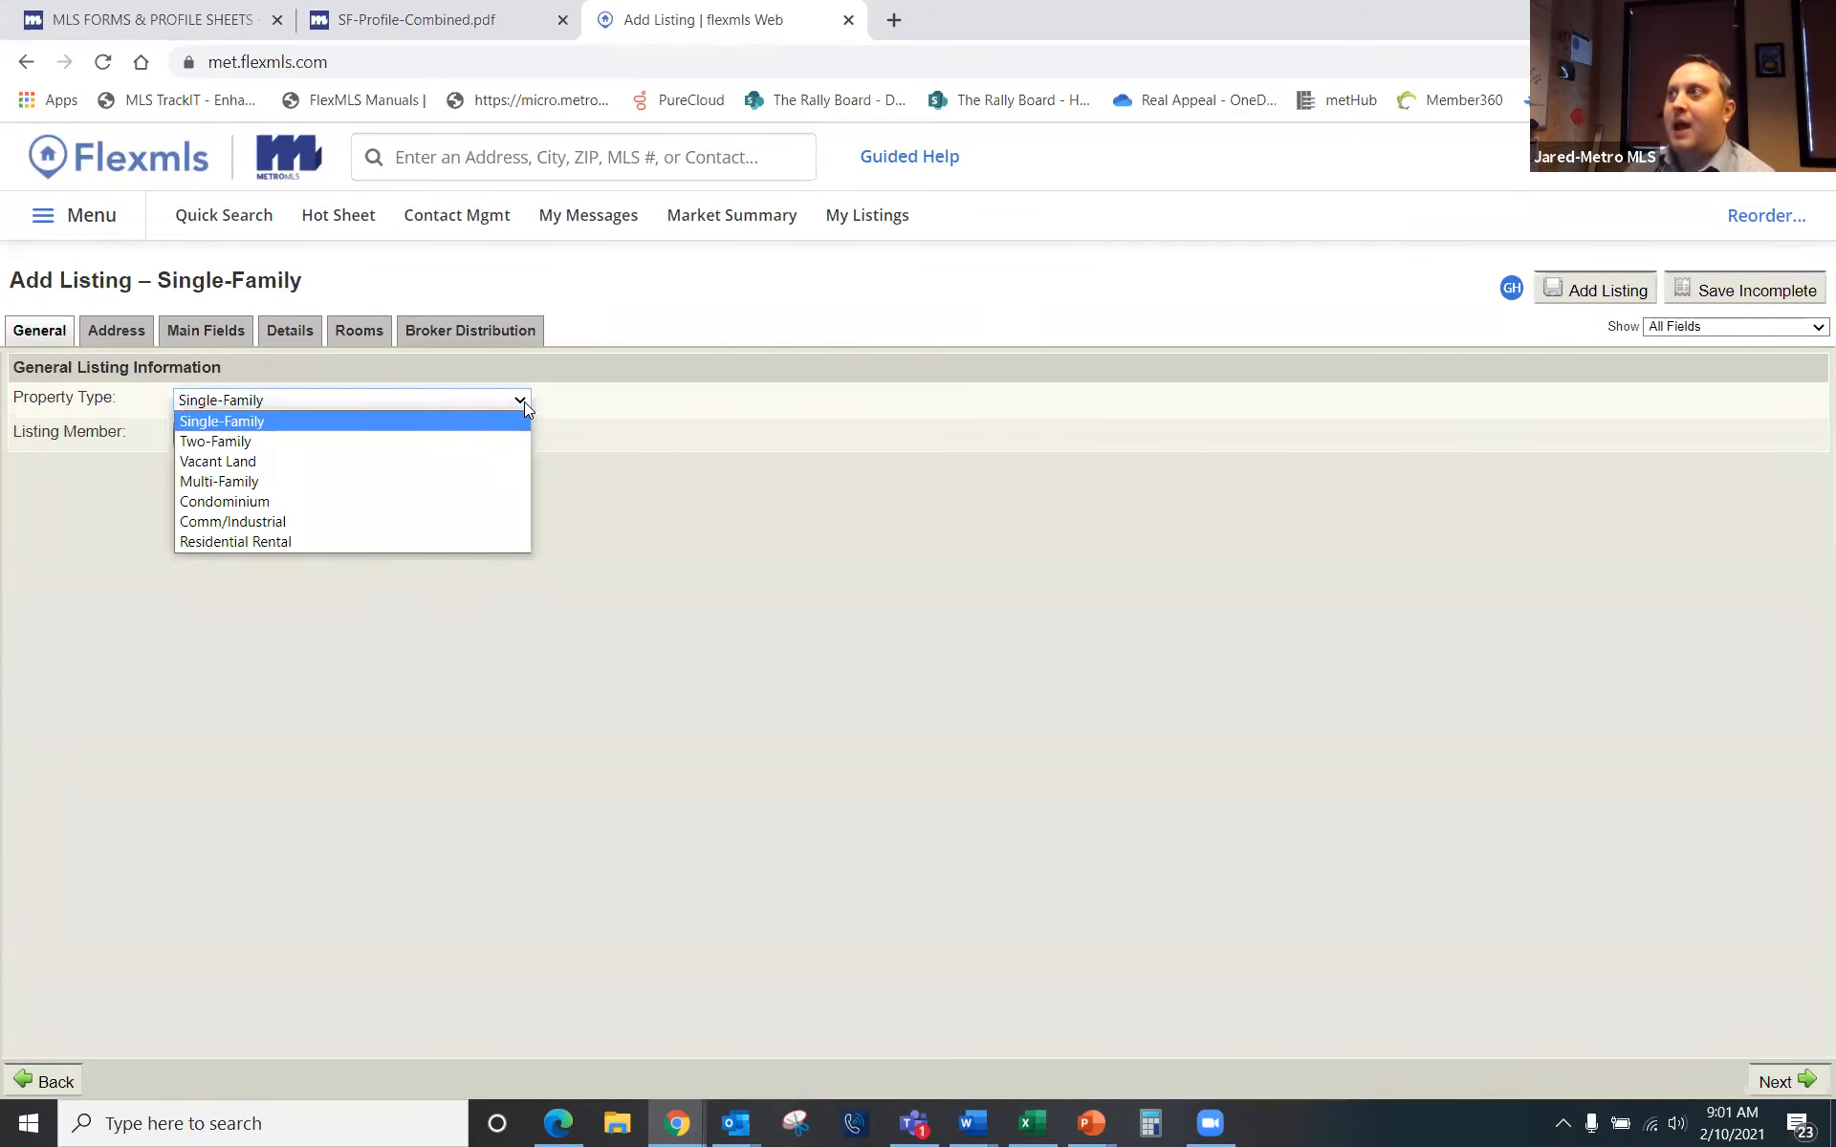
click(414, 423)
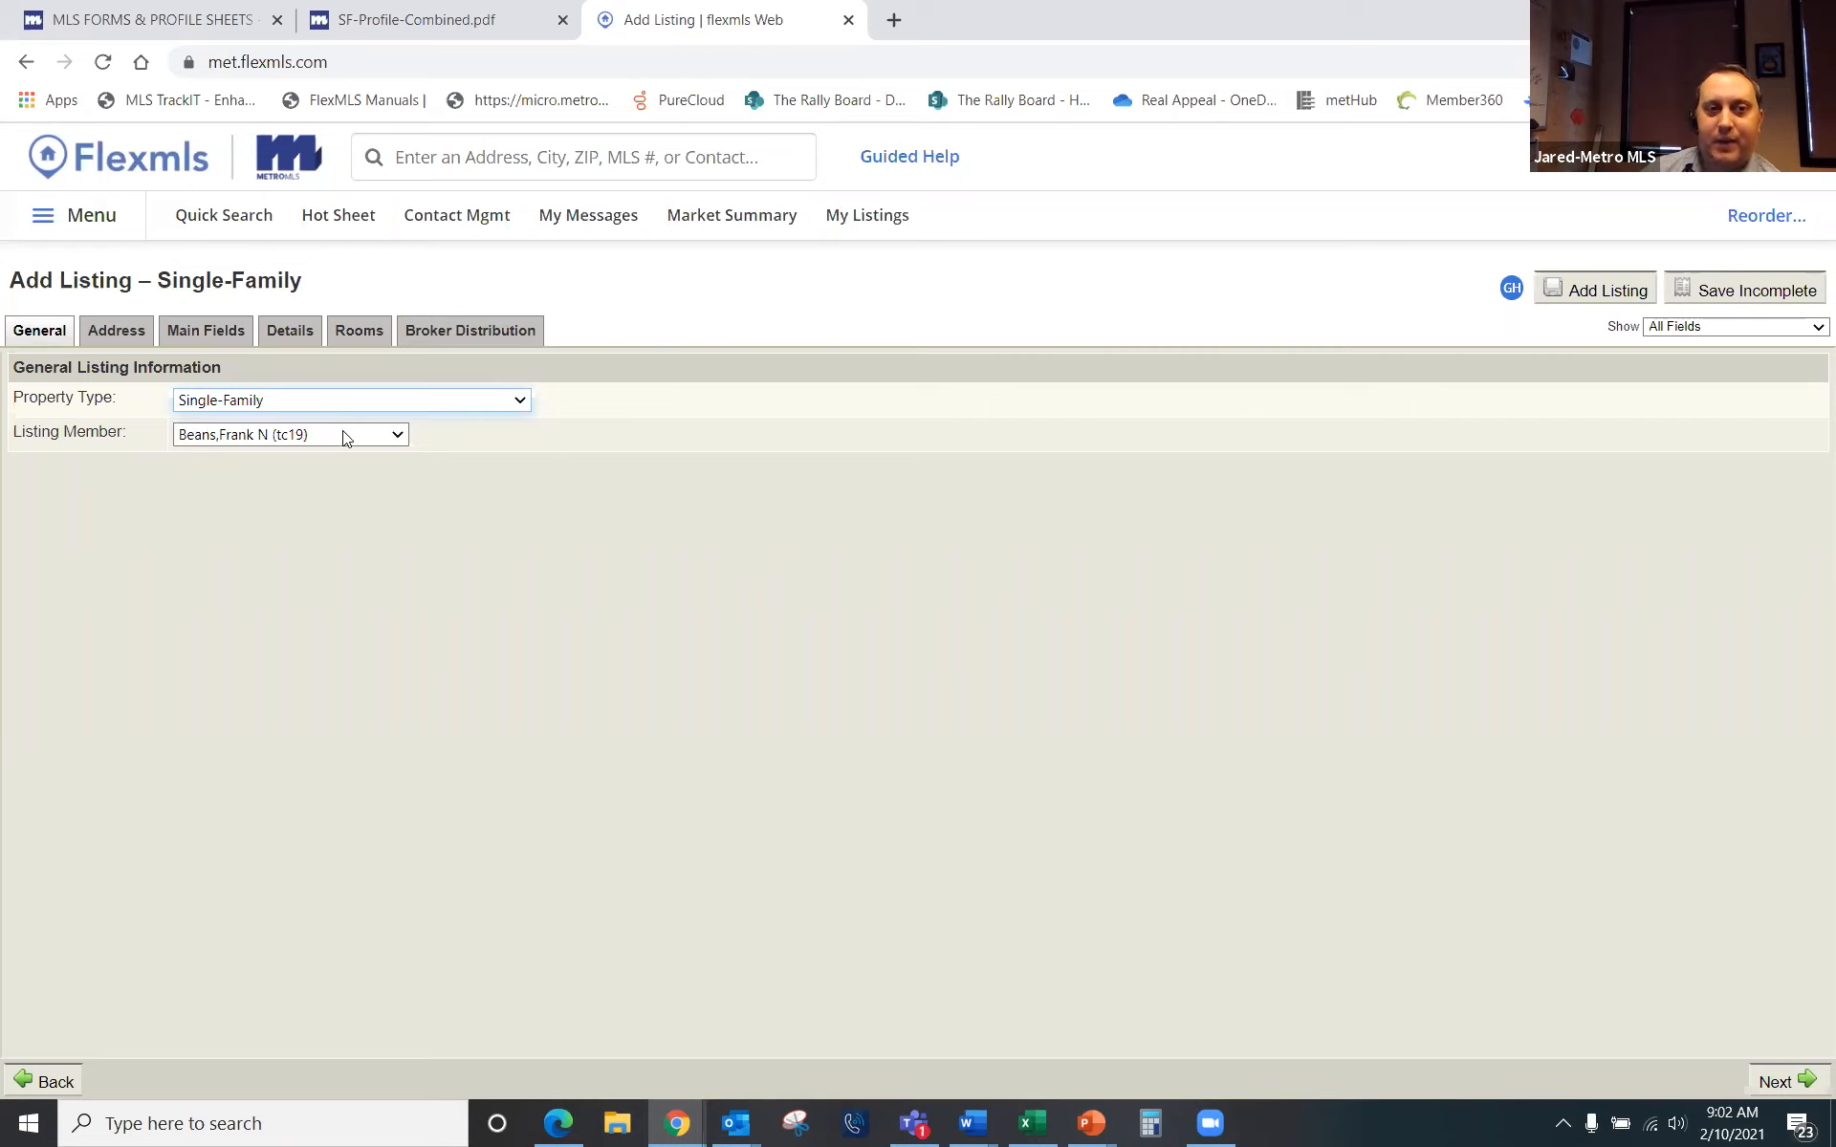
click(396, 436)
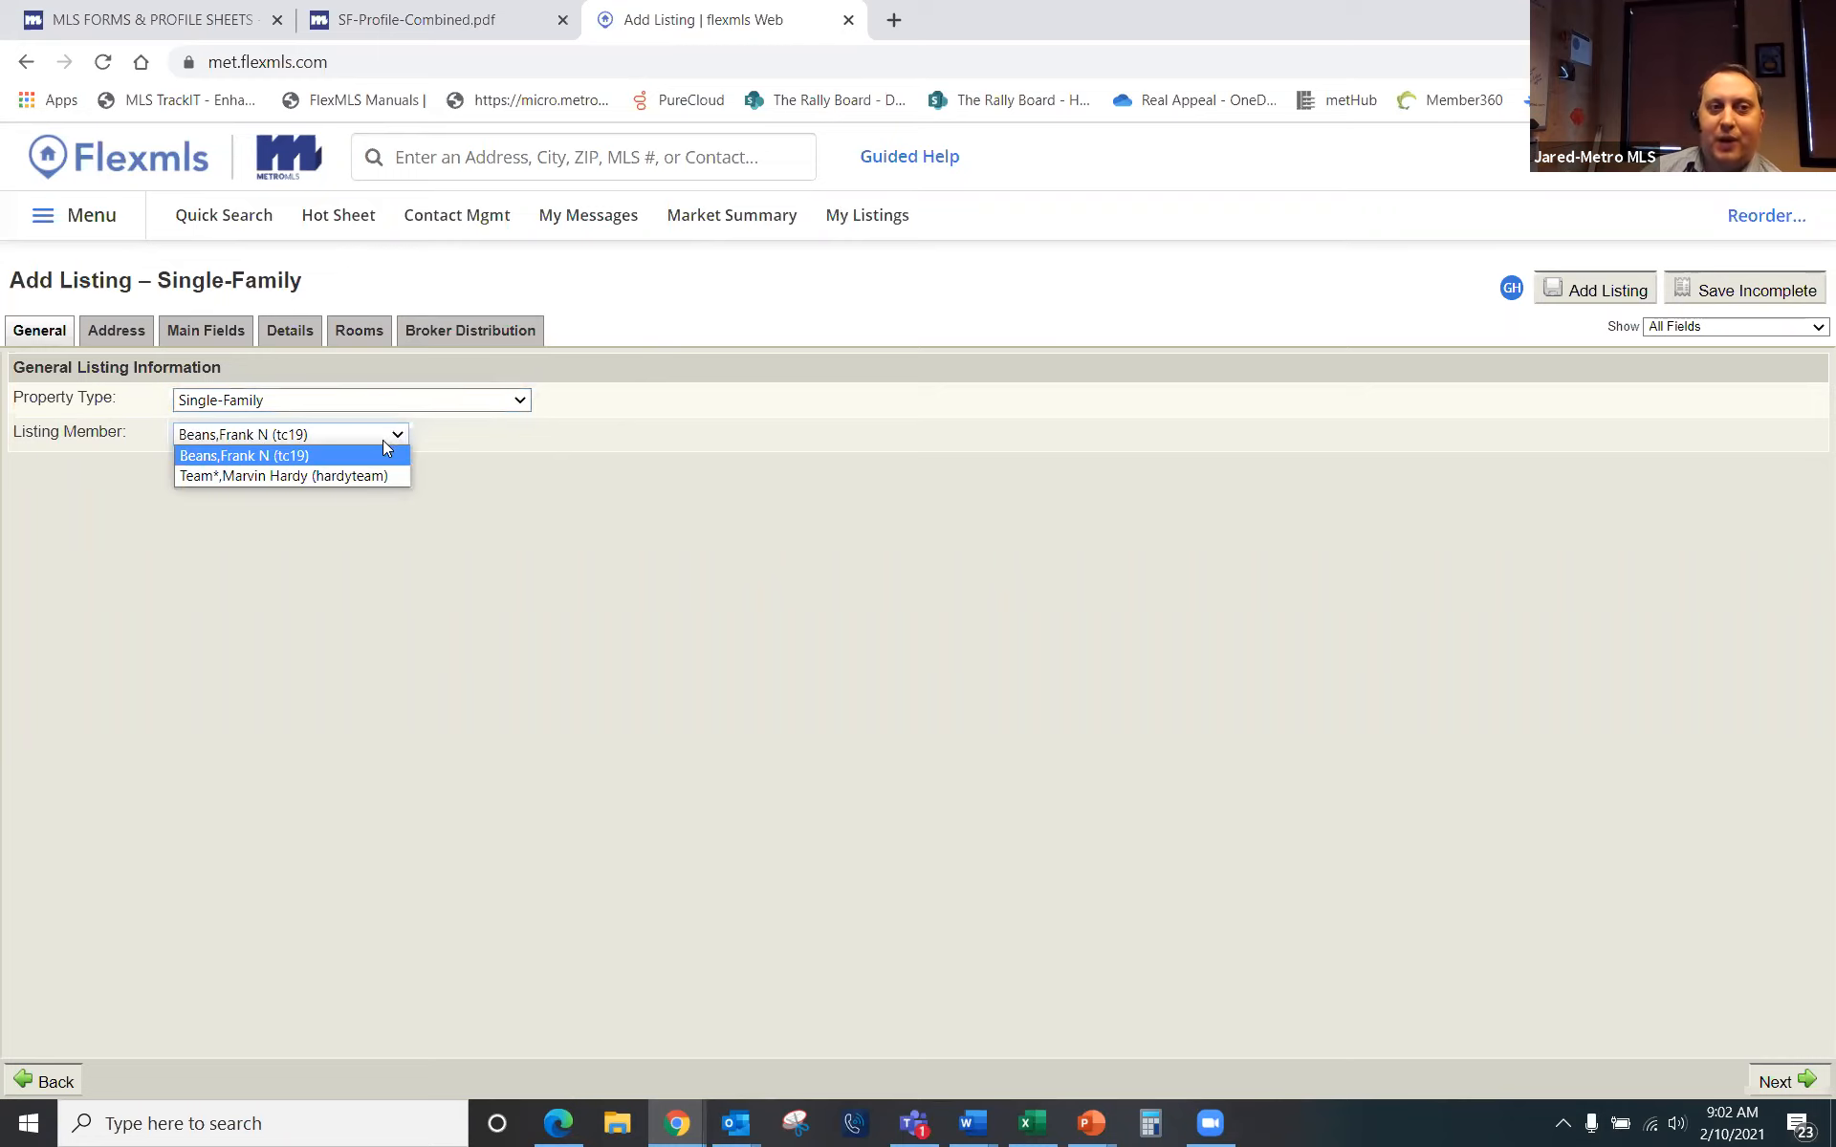
click(335, 476)
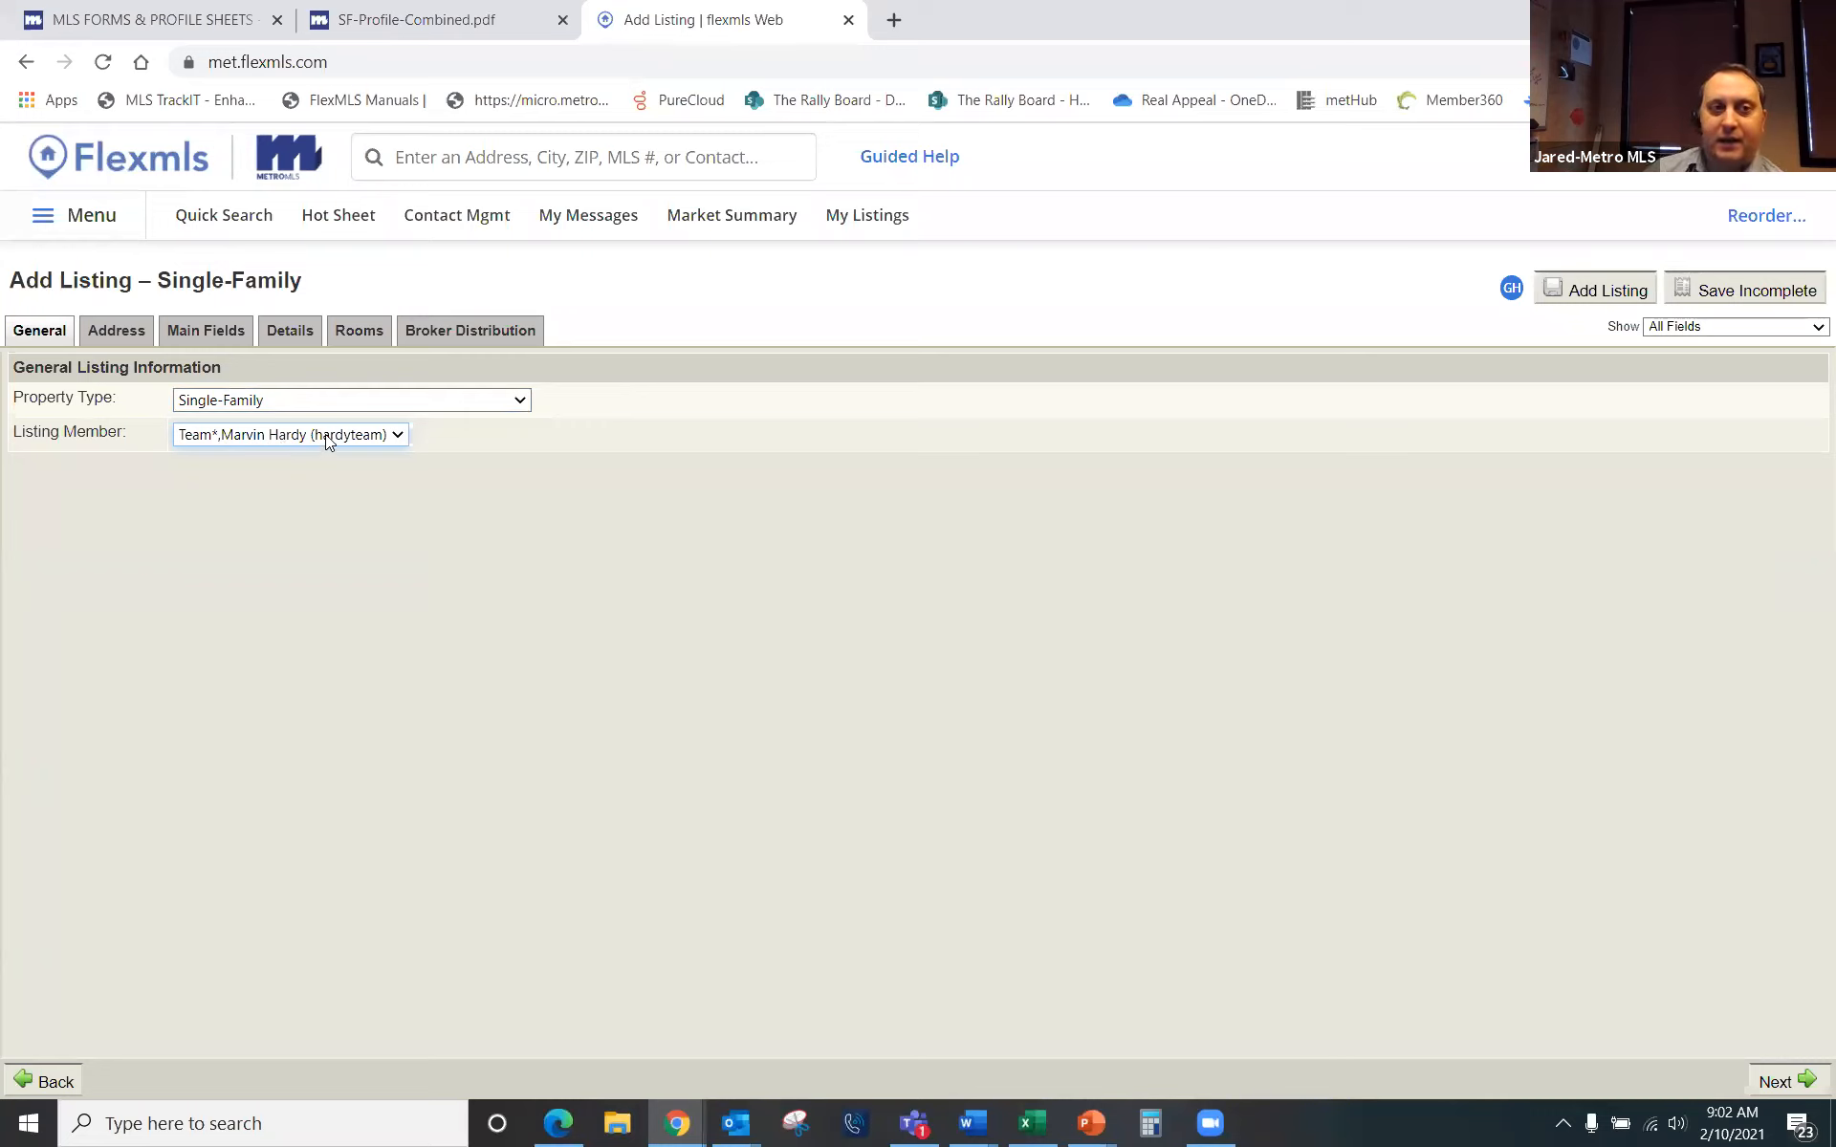
click(382, 436)
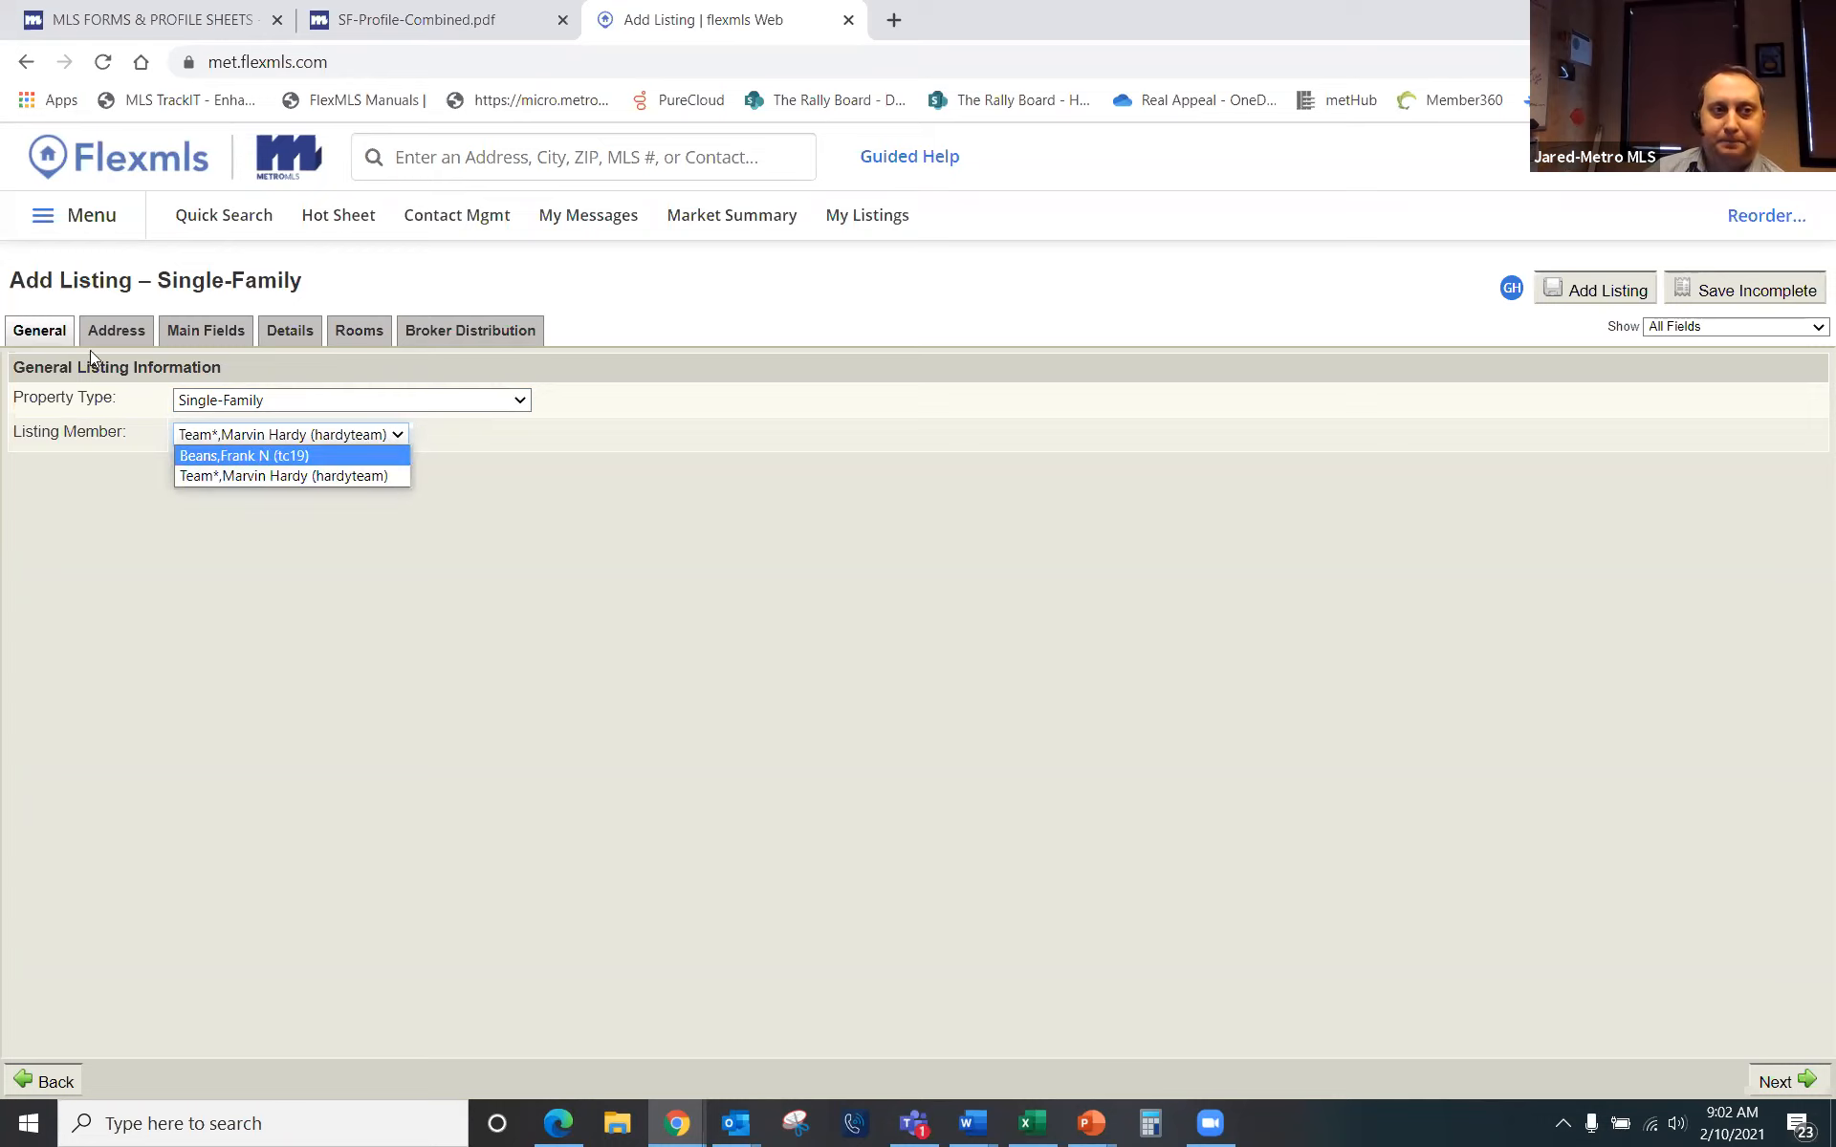
click(124, 449)
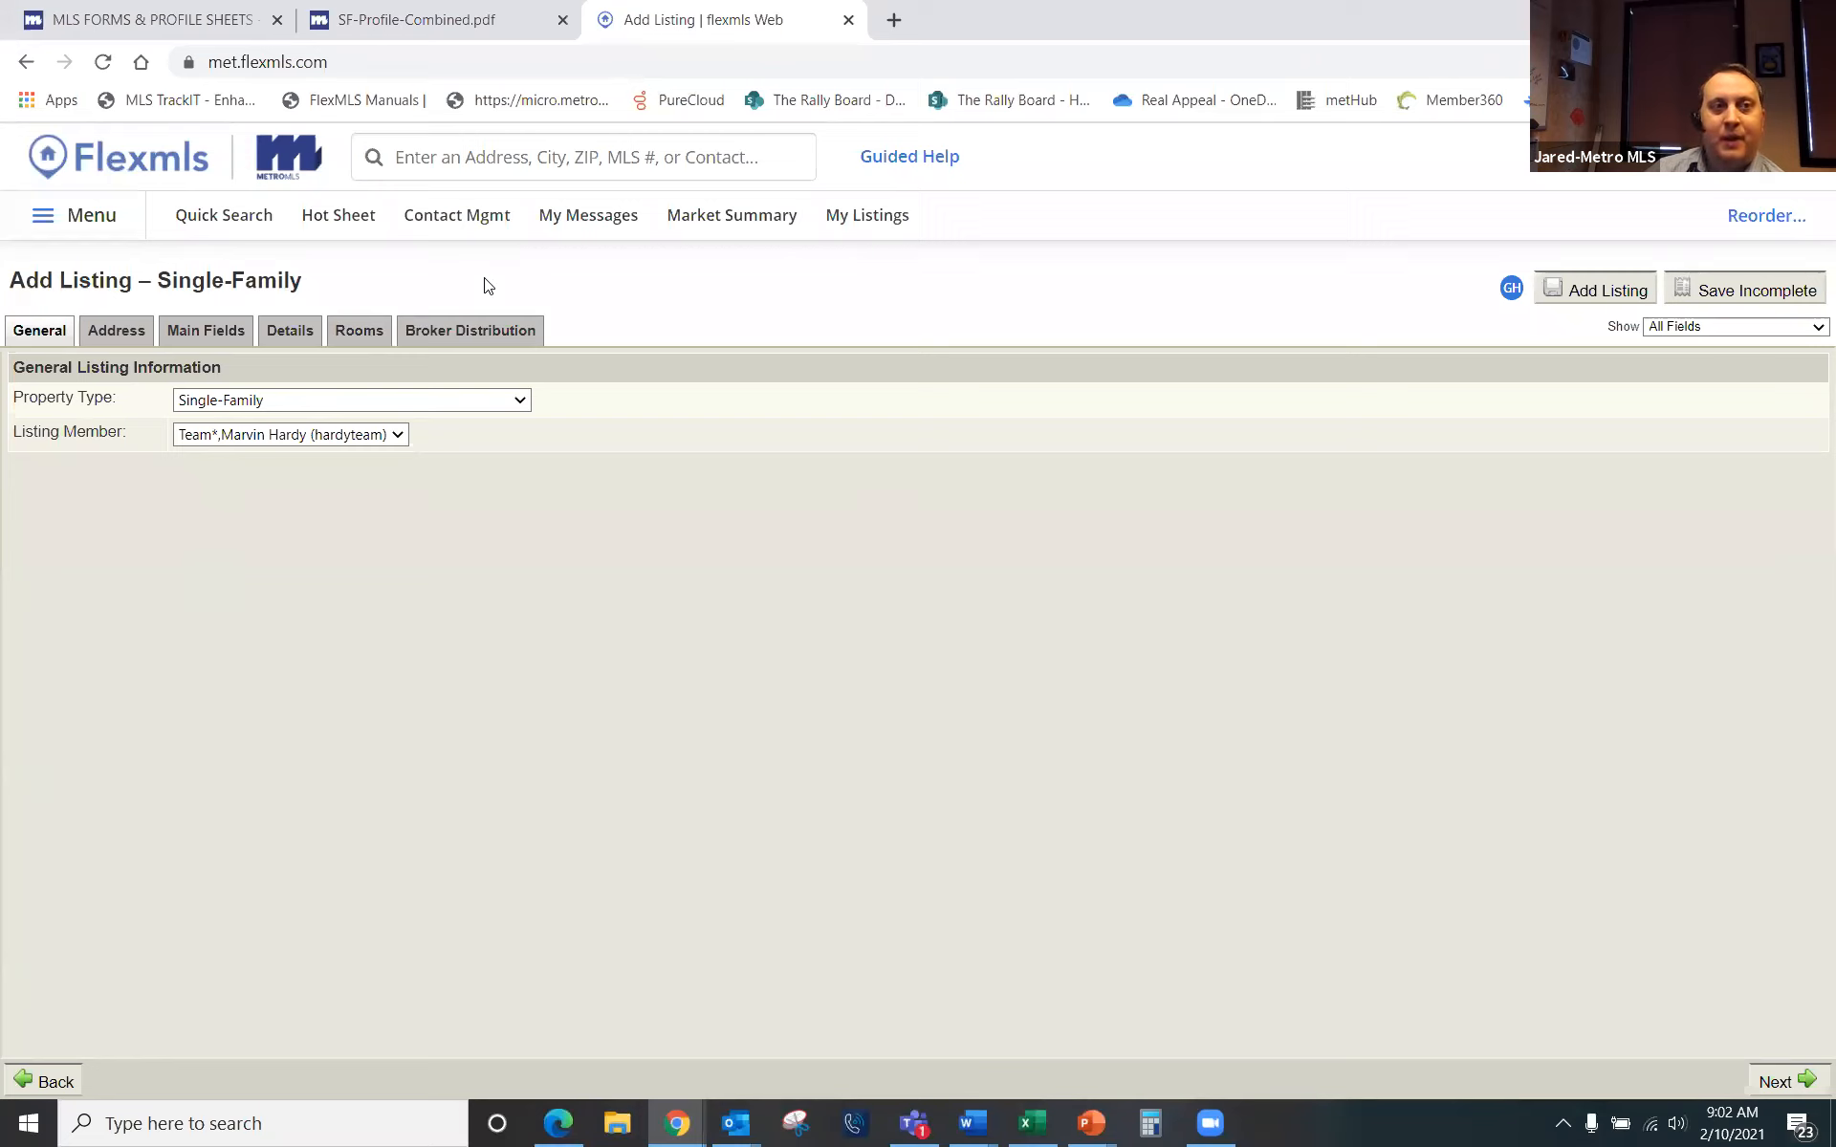
click(111, 332)
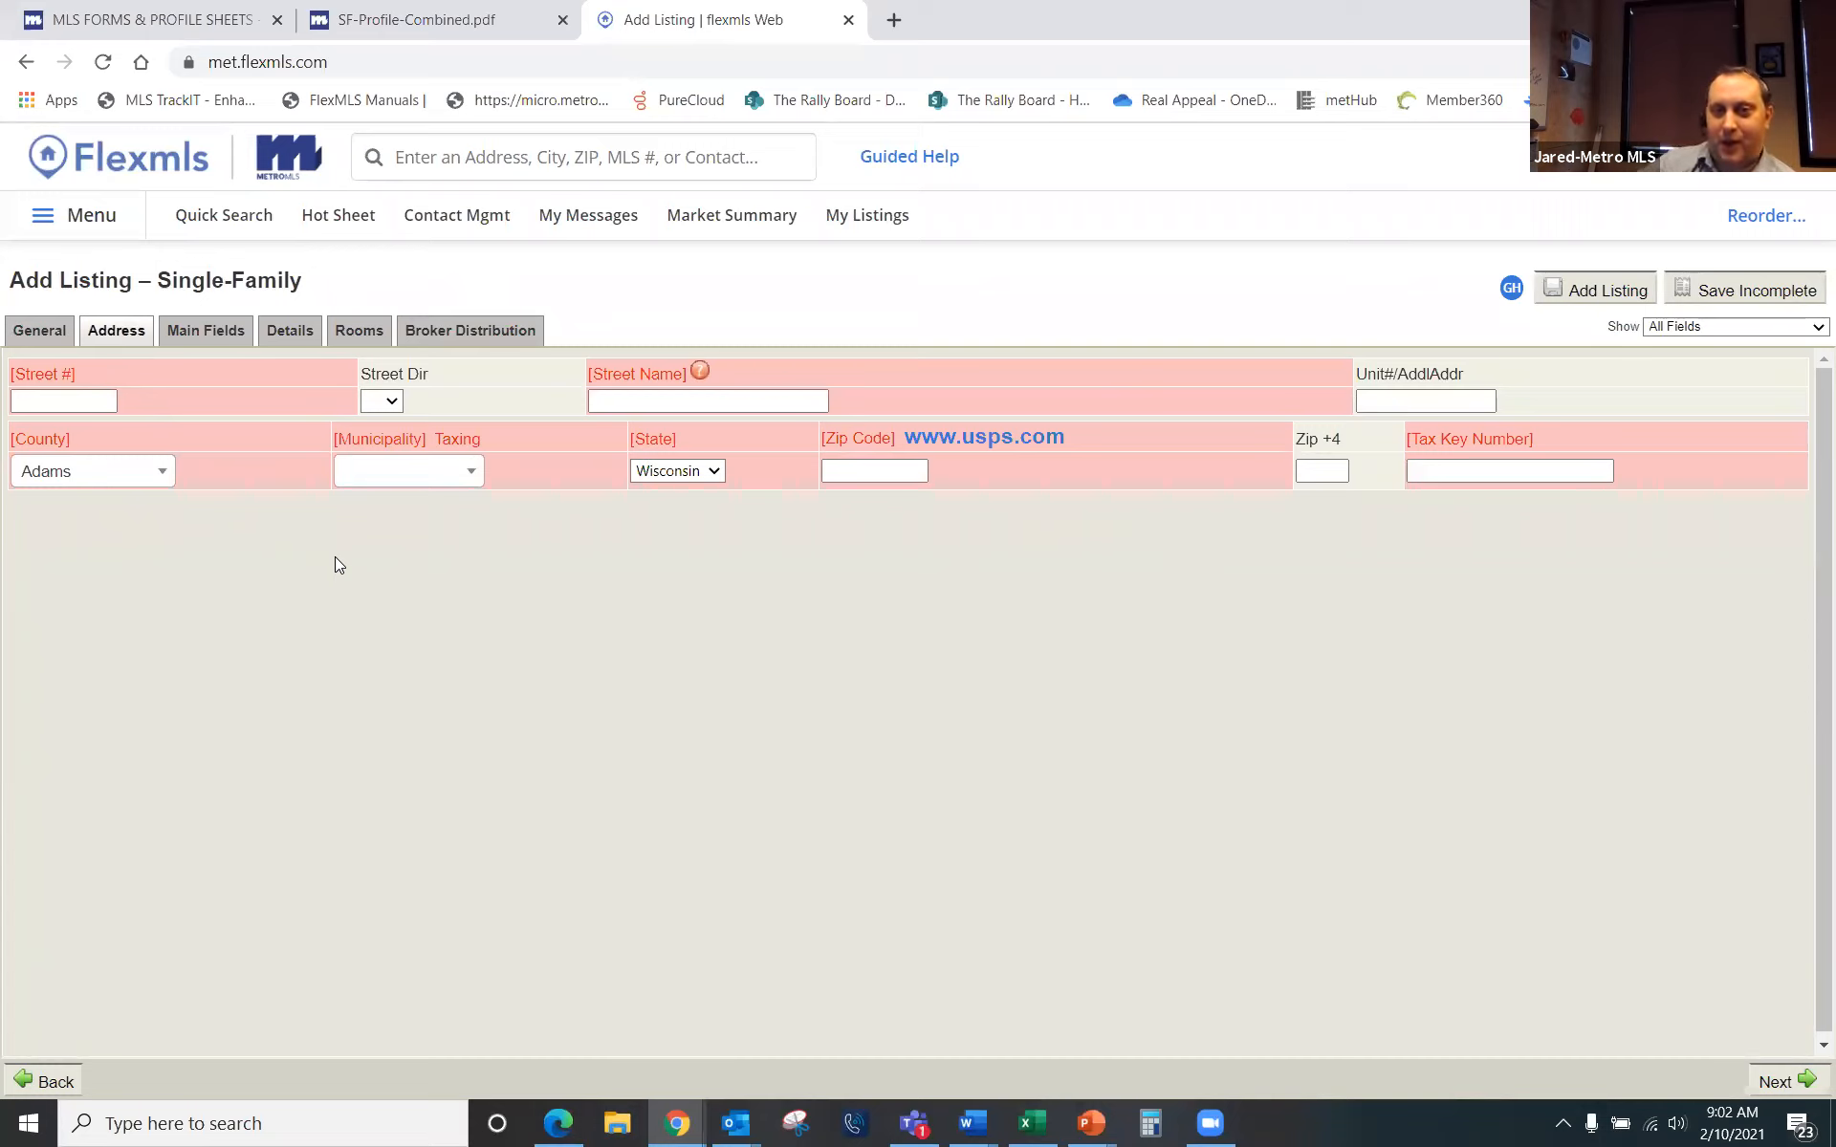
click(86, 400)
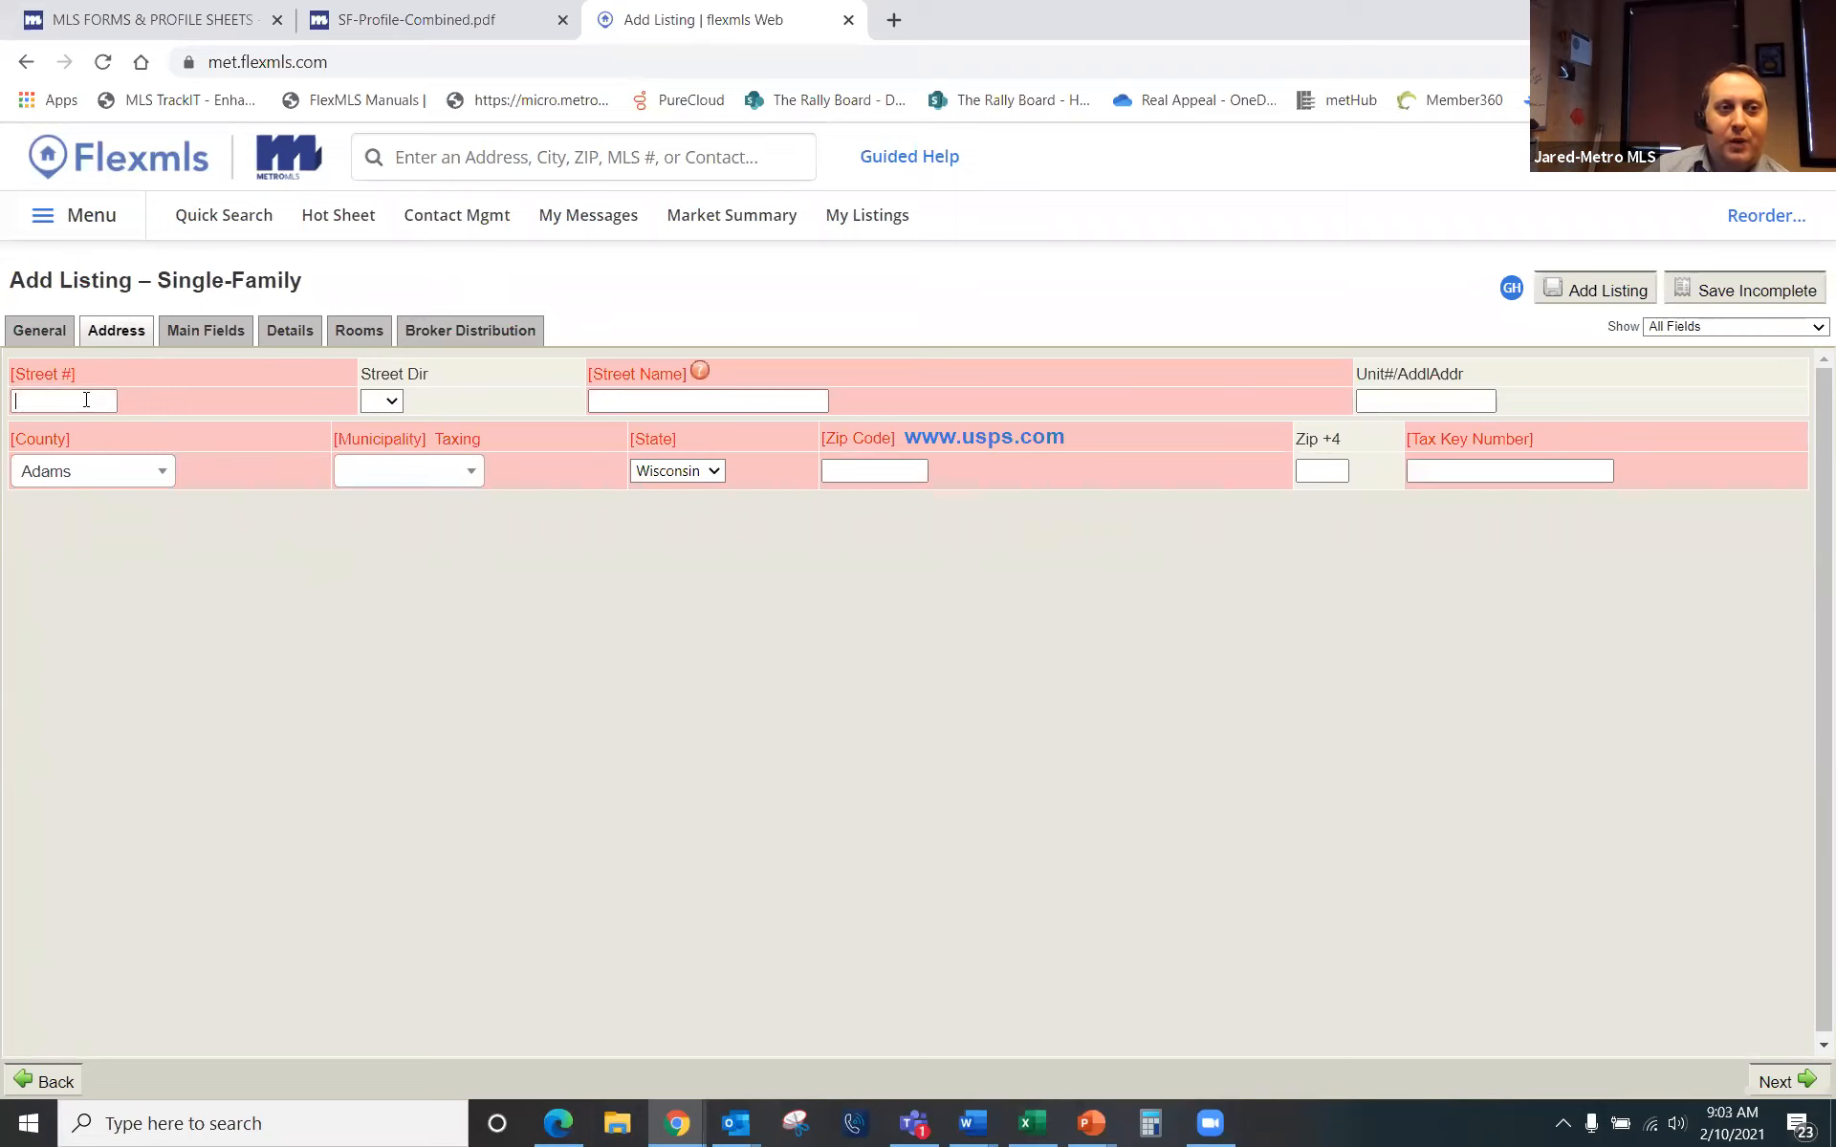
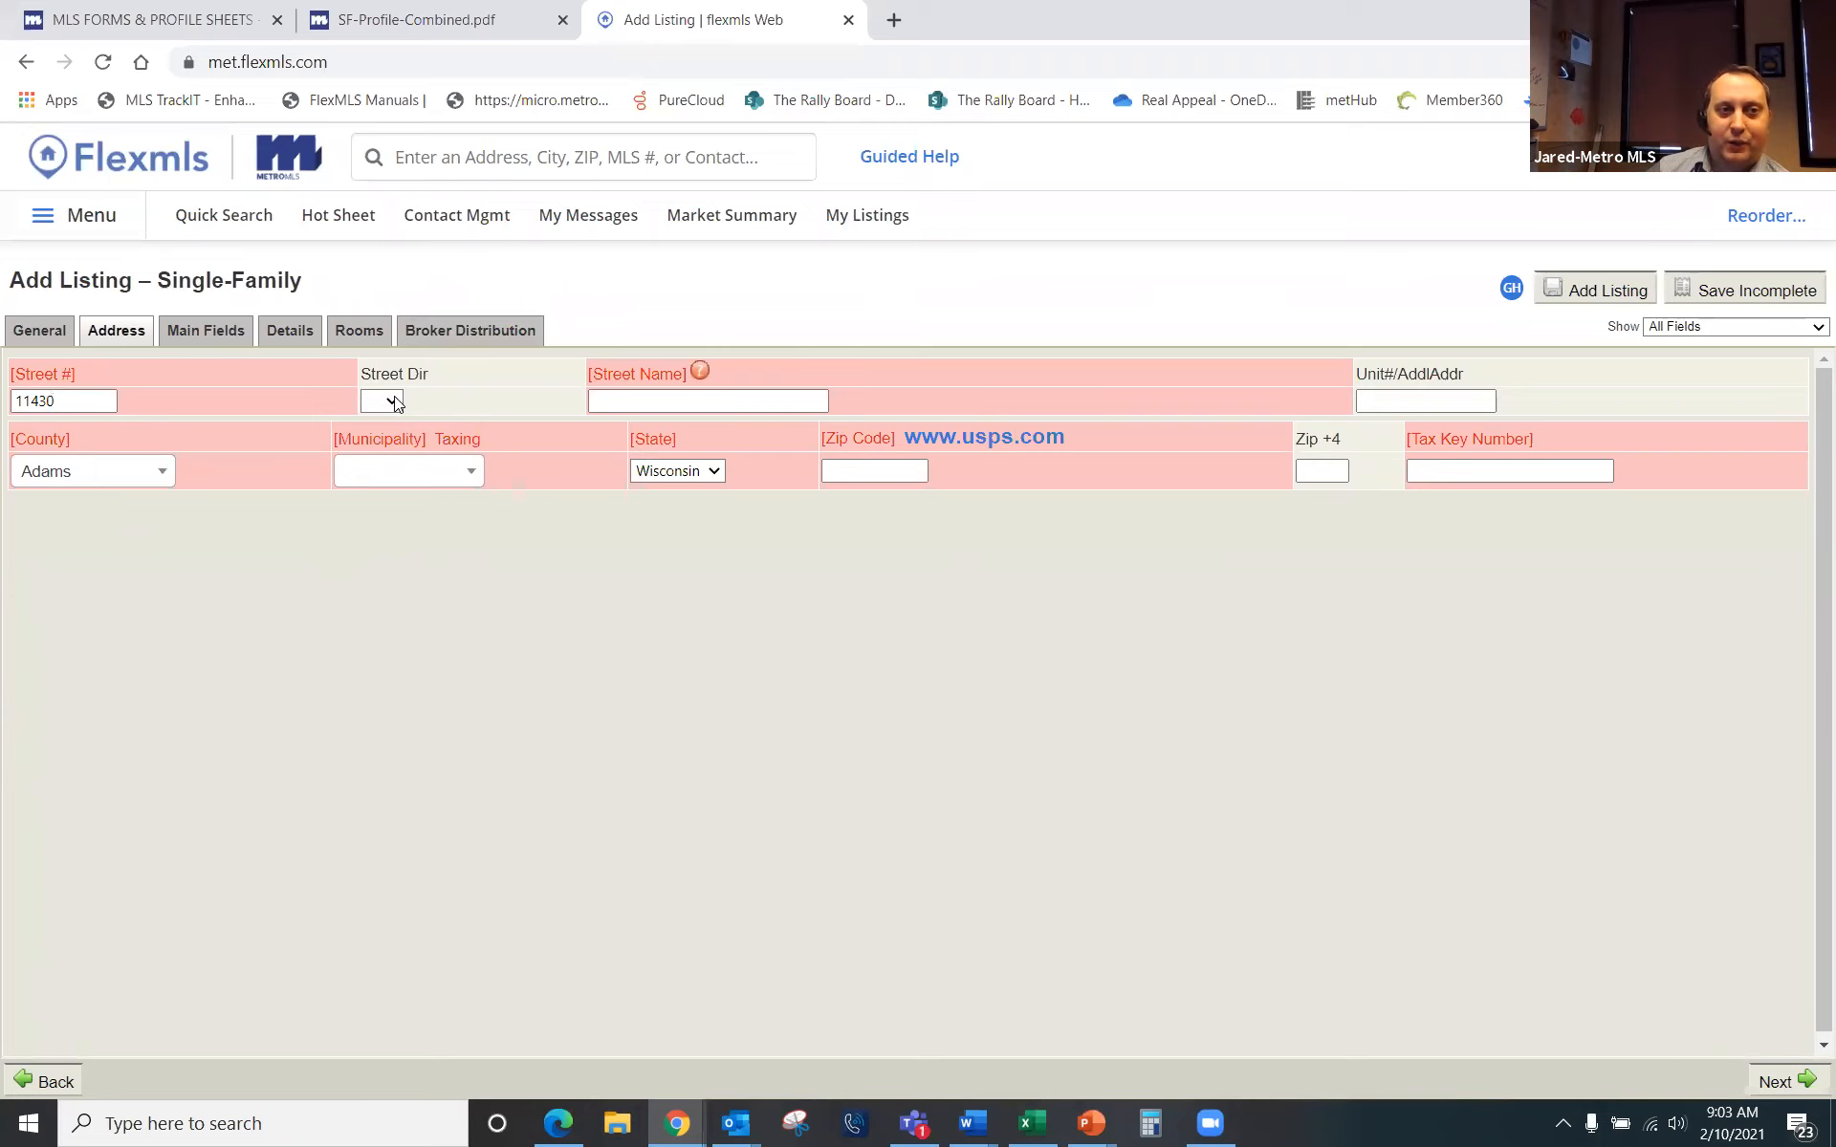
click(394, 396)
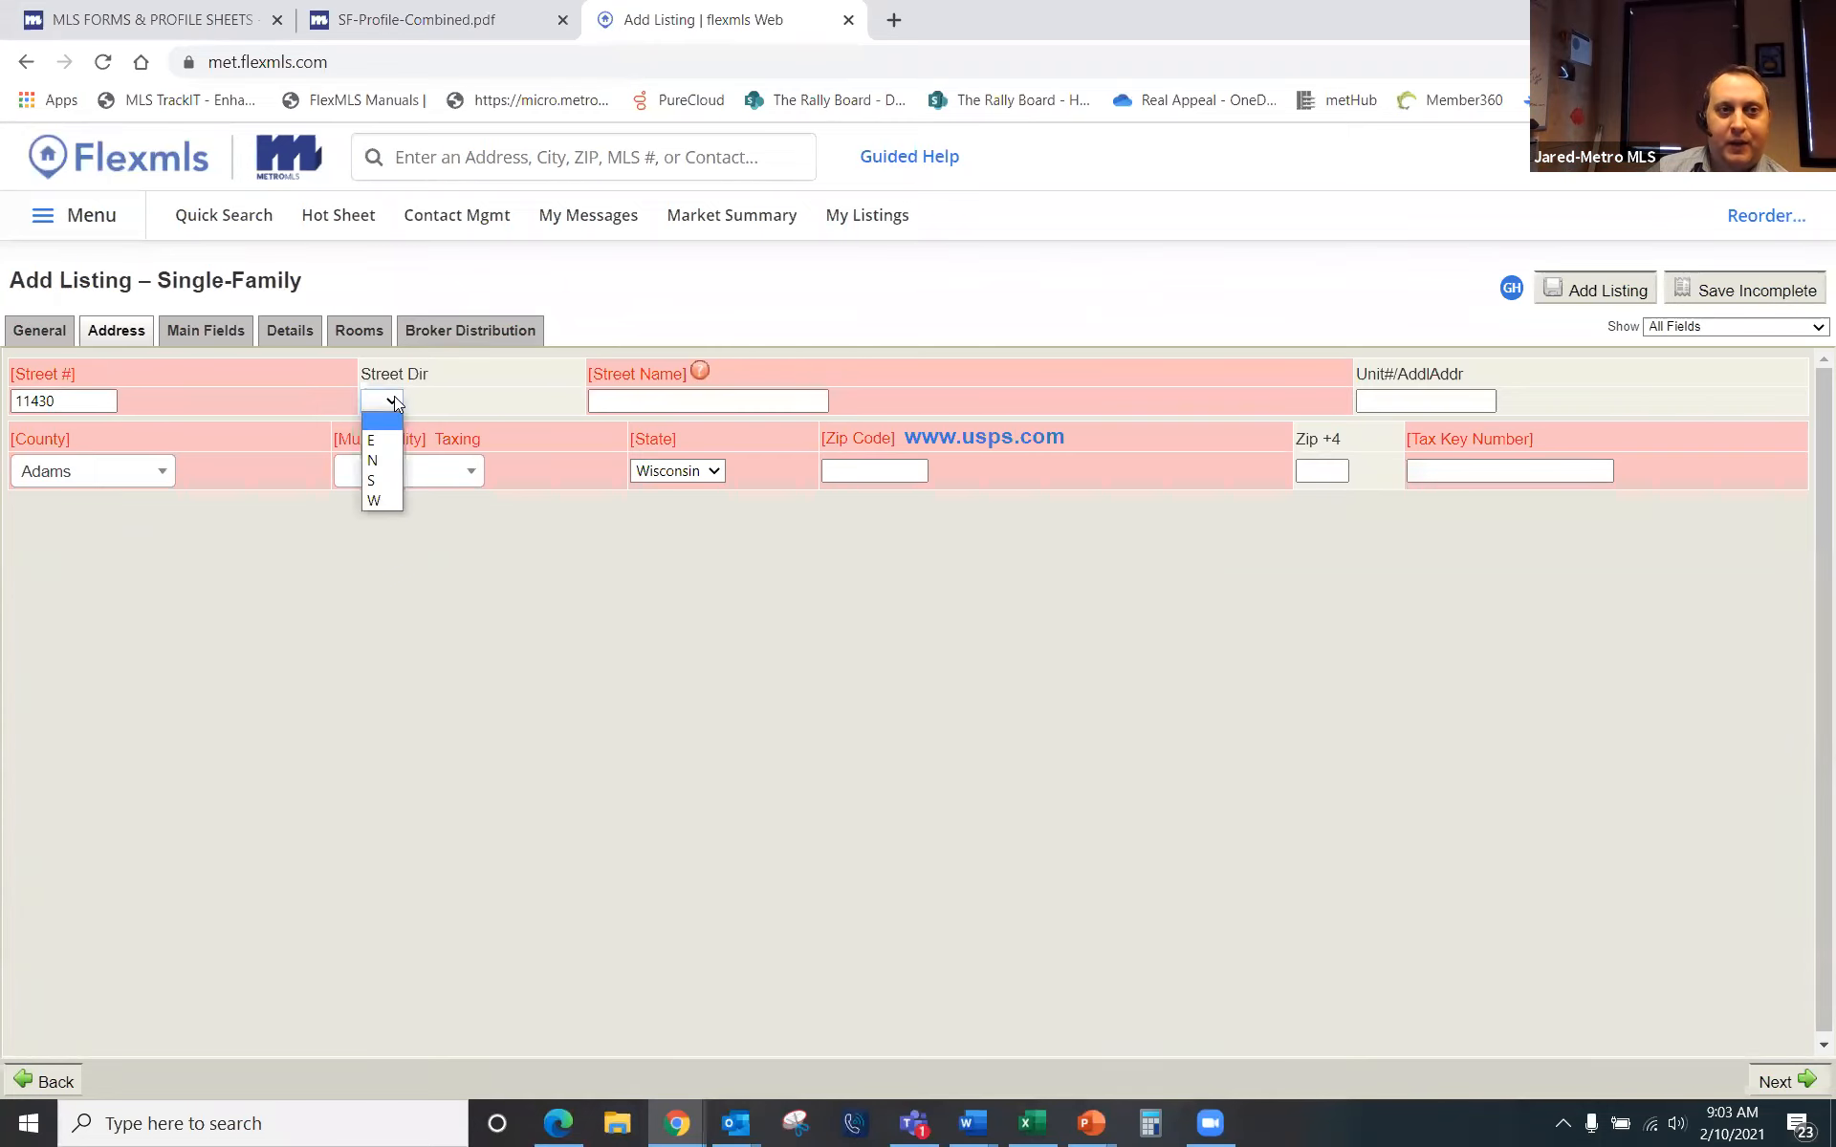
click(365, 497)
click(635, 402)
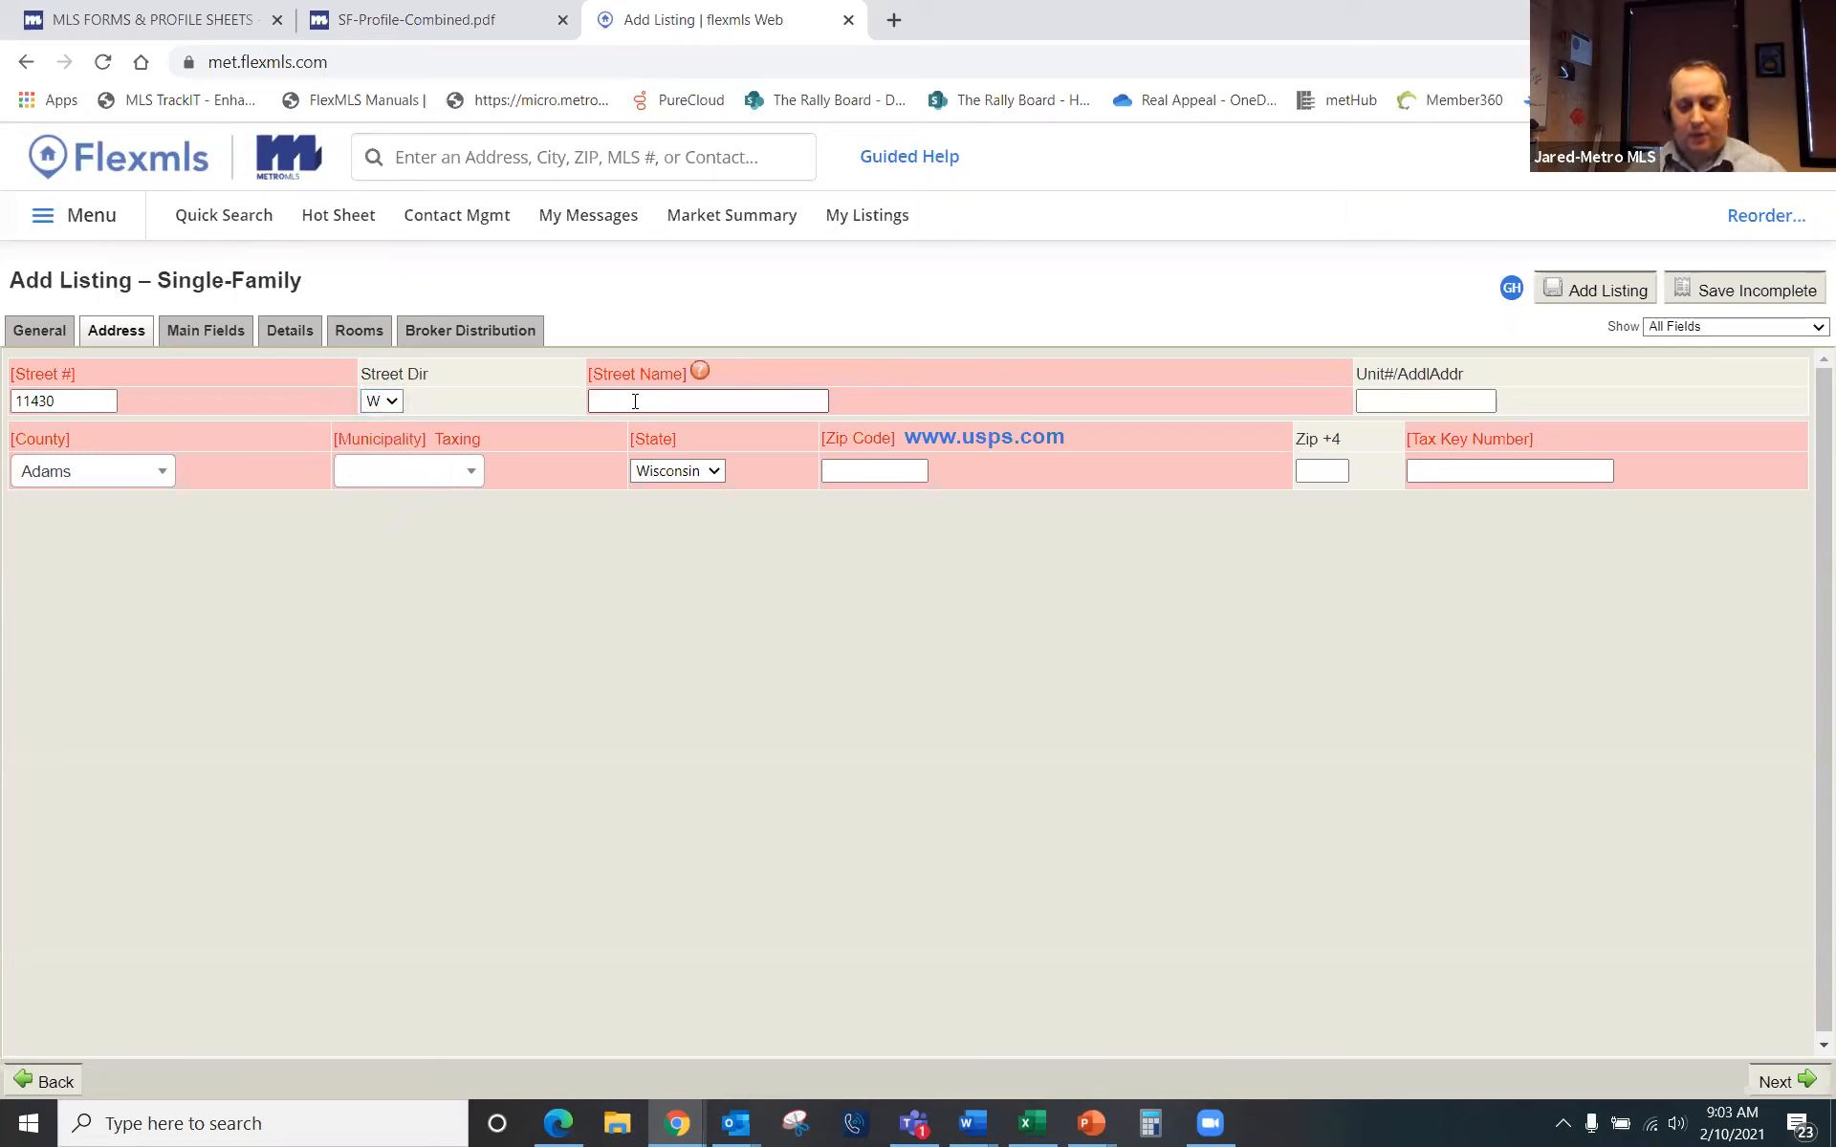
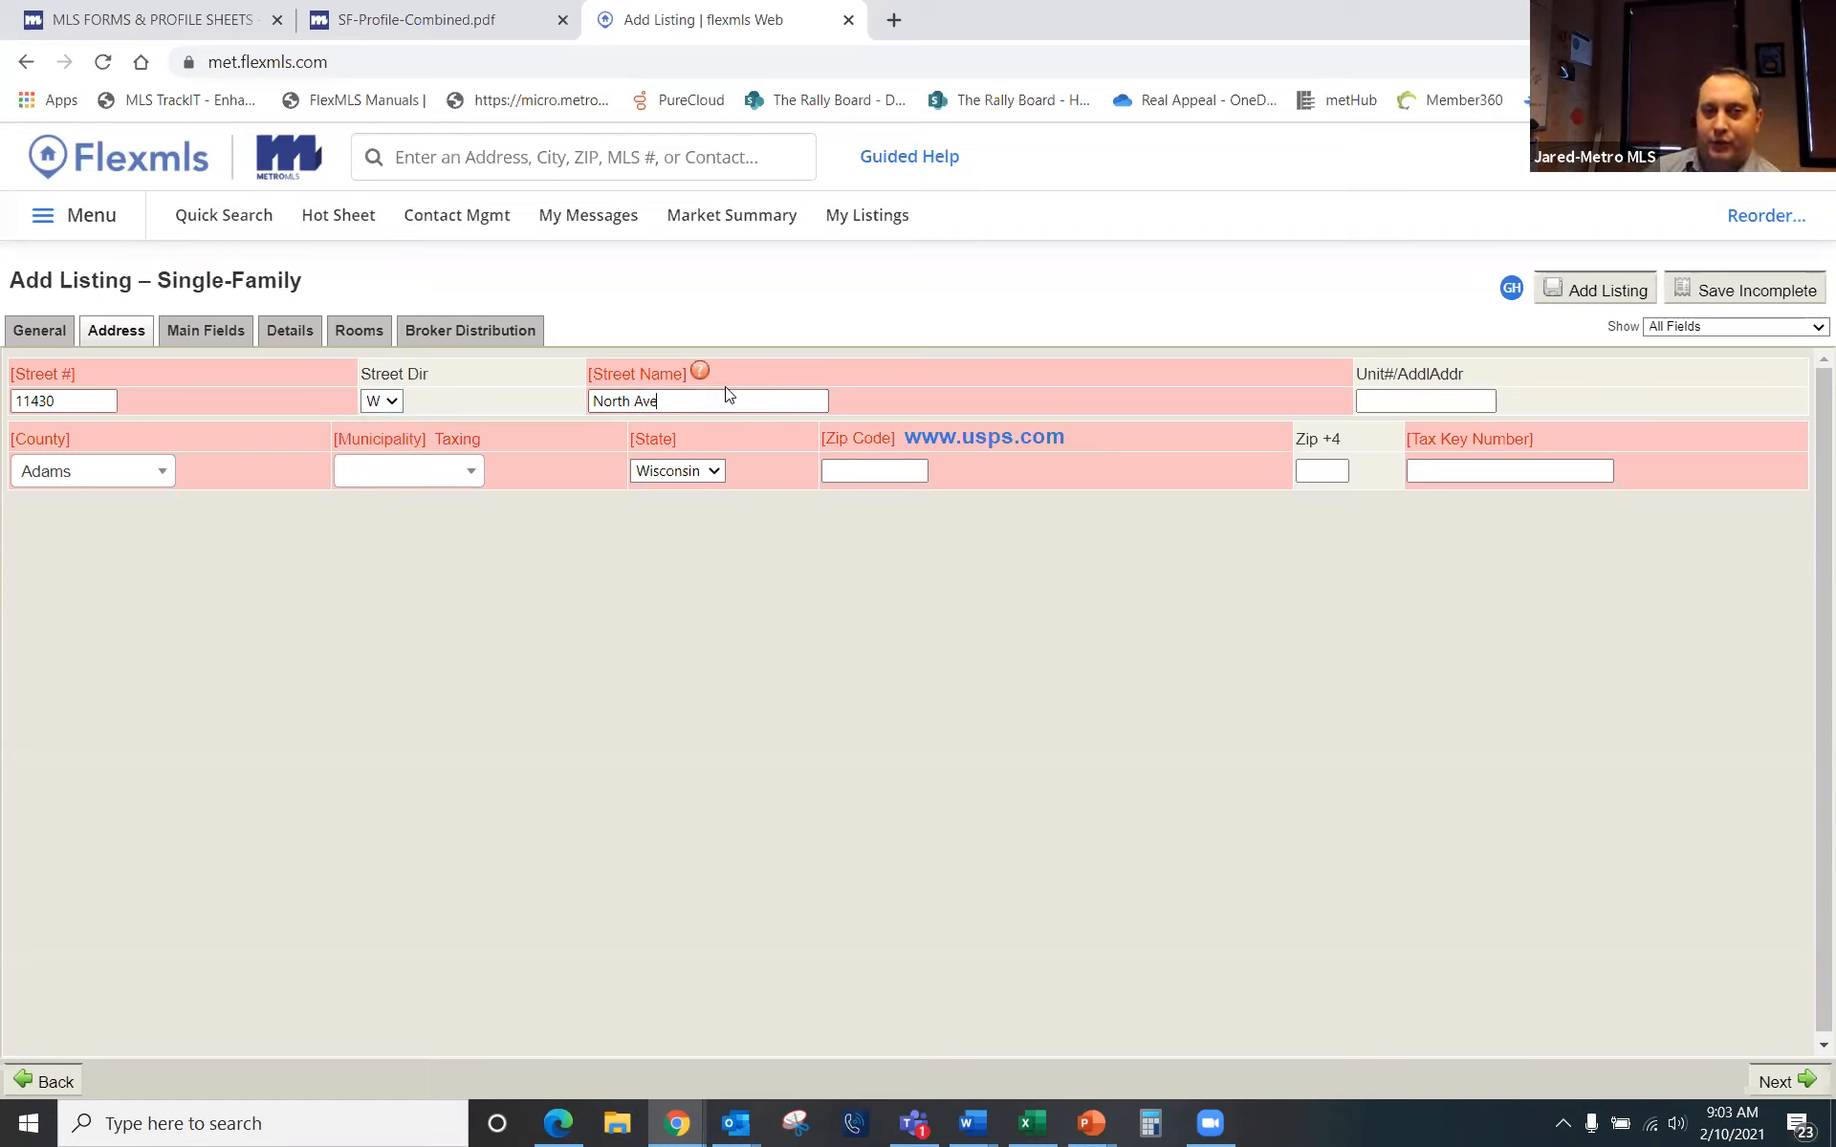
click(158, 24)
Step: Go to MLS > Member Toolkit, expand Listing Resources, and open the Address Formatting and Abbreviations Guide
scroll(1186, 478, up, 1)
scroll(1186, 459, up, 3)
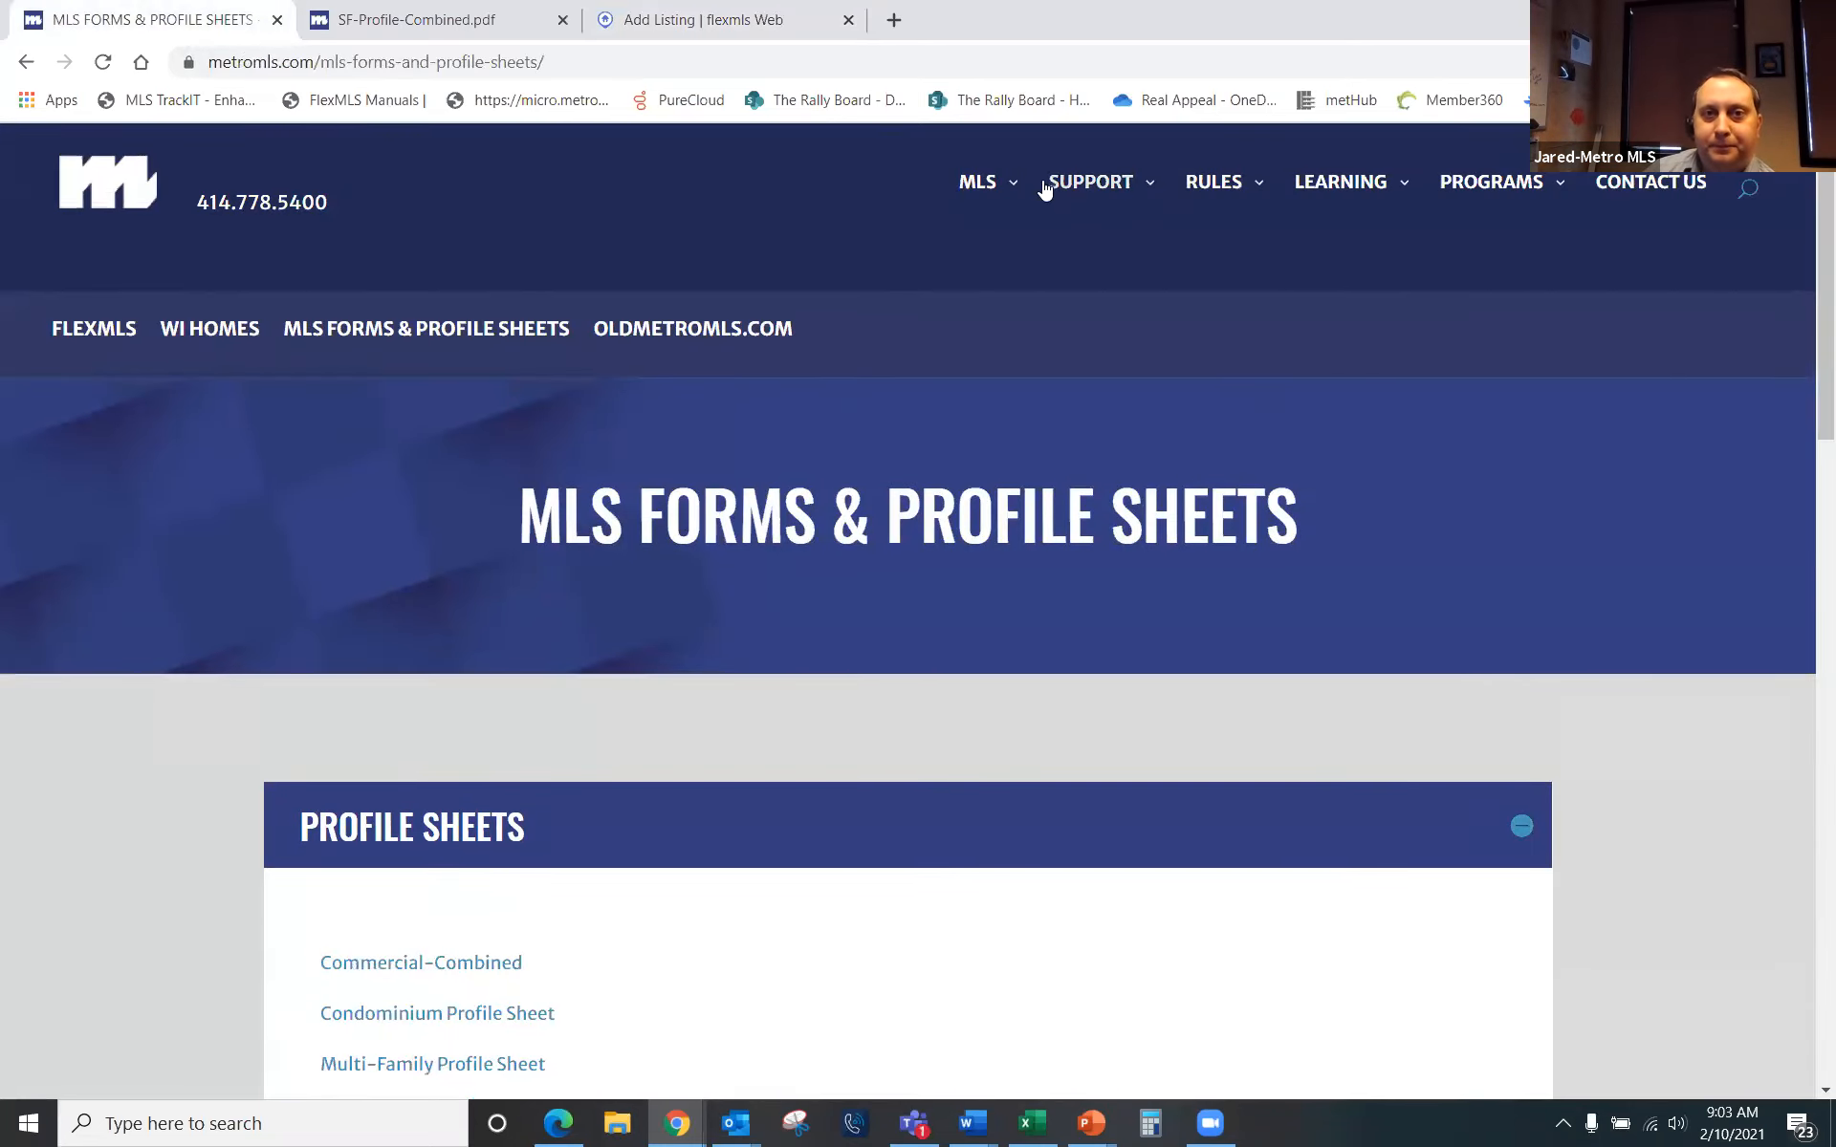
mouse_move(977, 184)
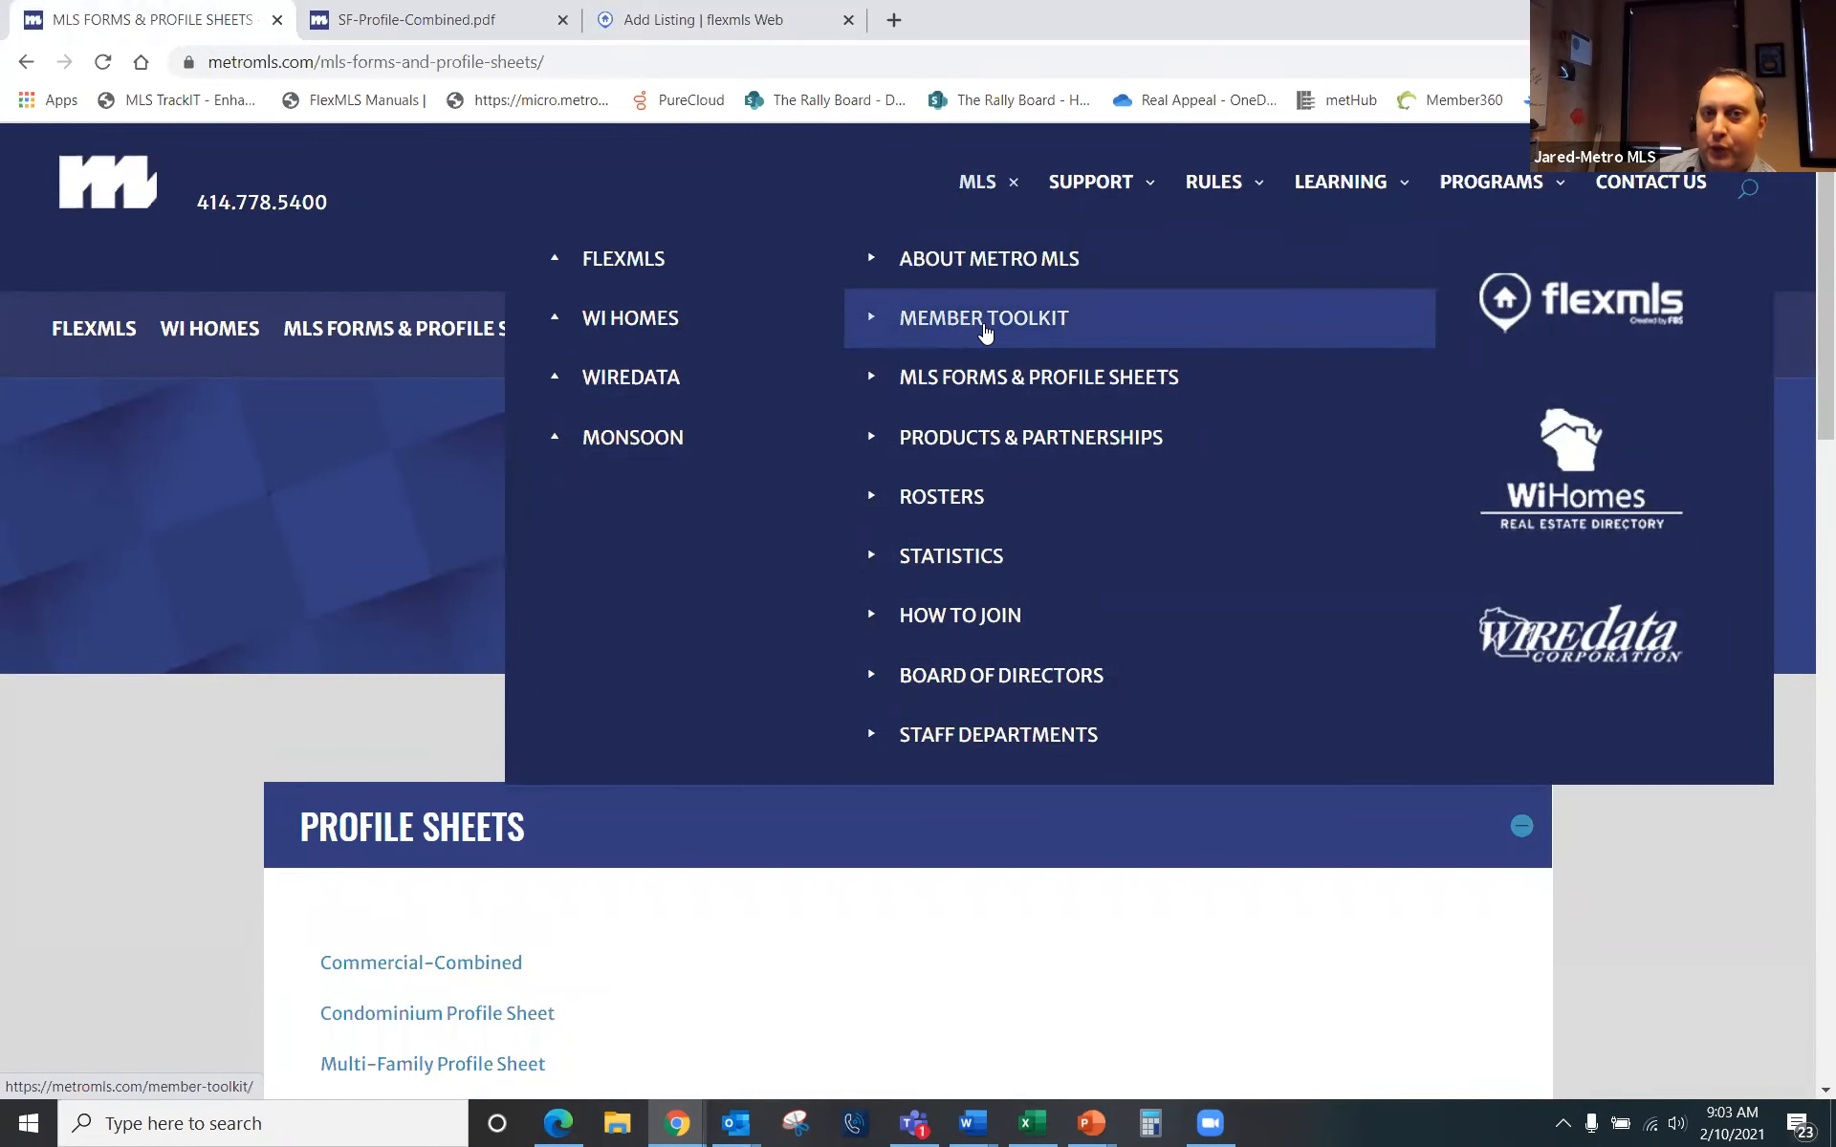
click(975, 327)
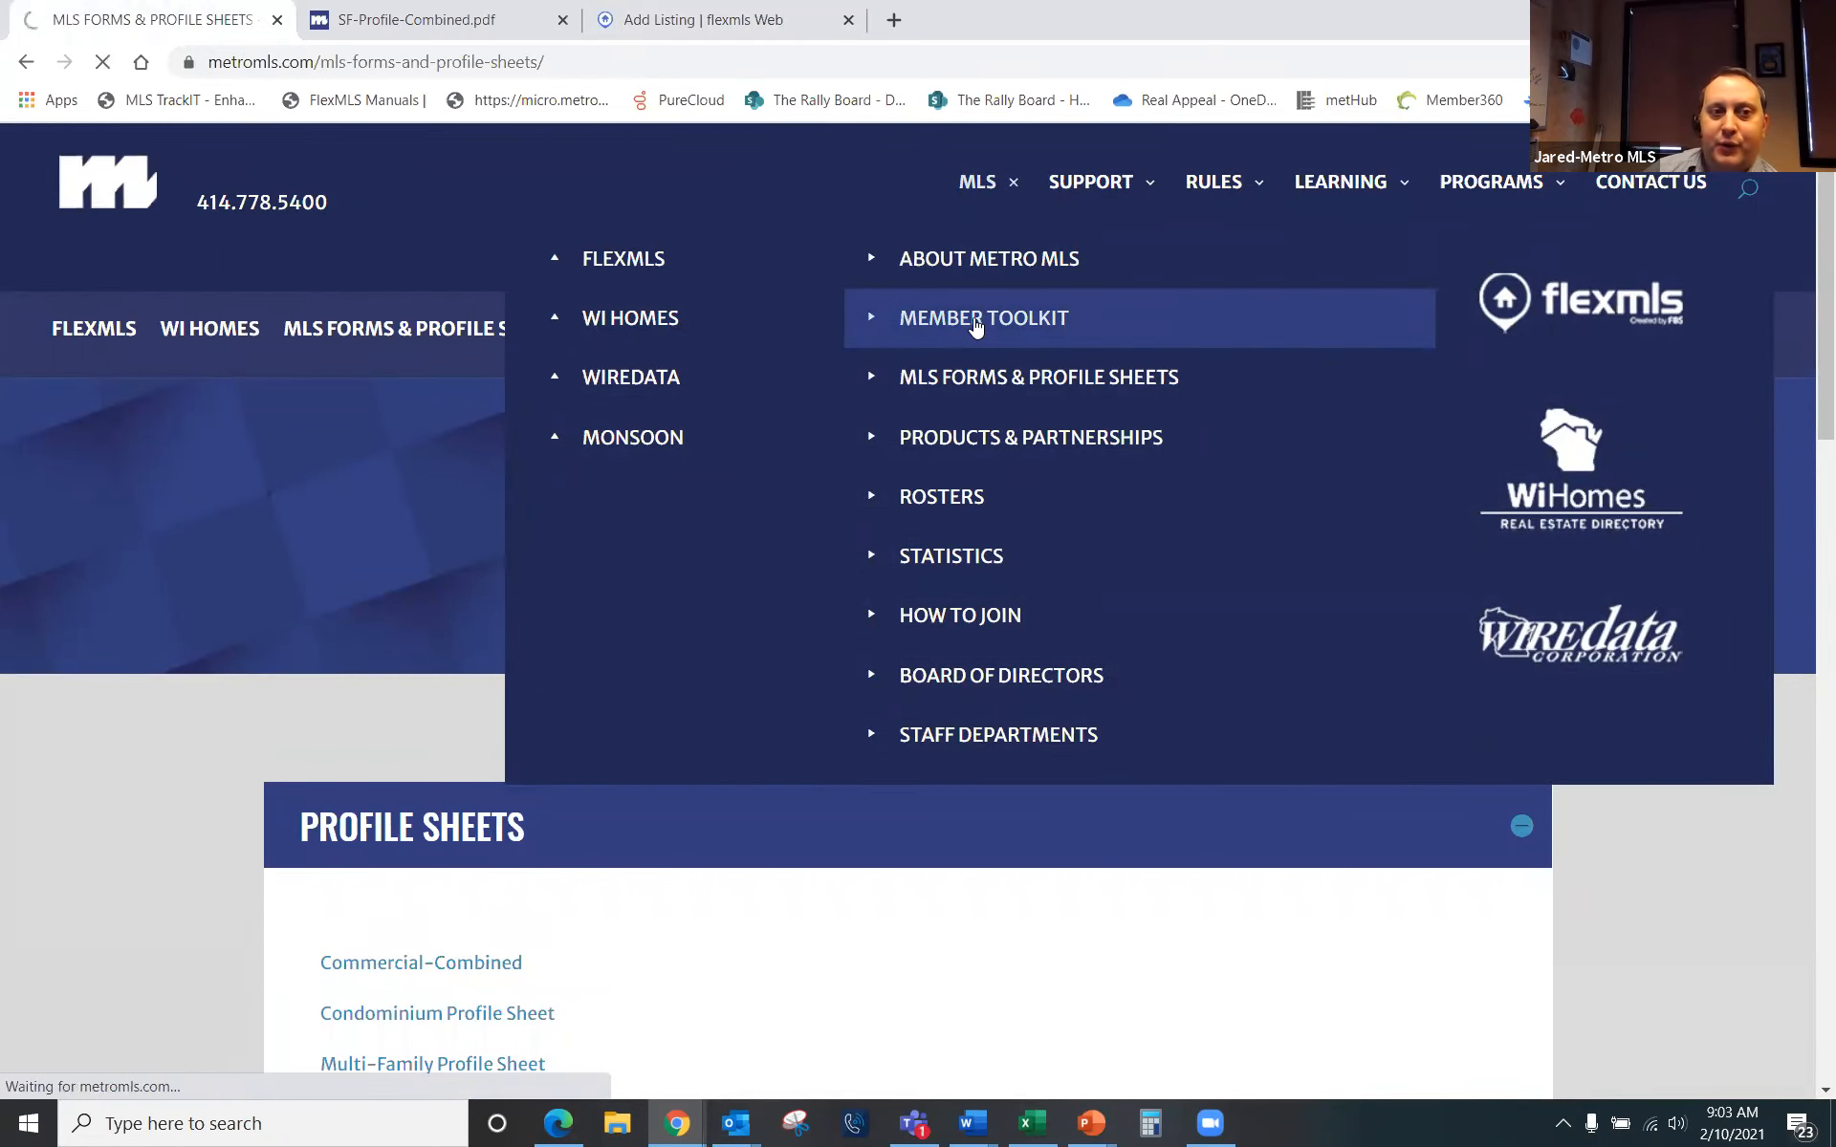
scroll(287, 717, down, 3)
scroll(303, 717, down, 2)
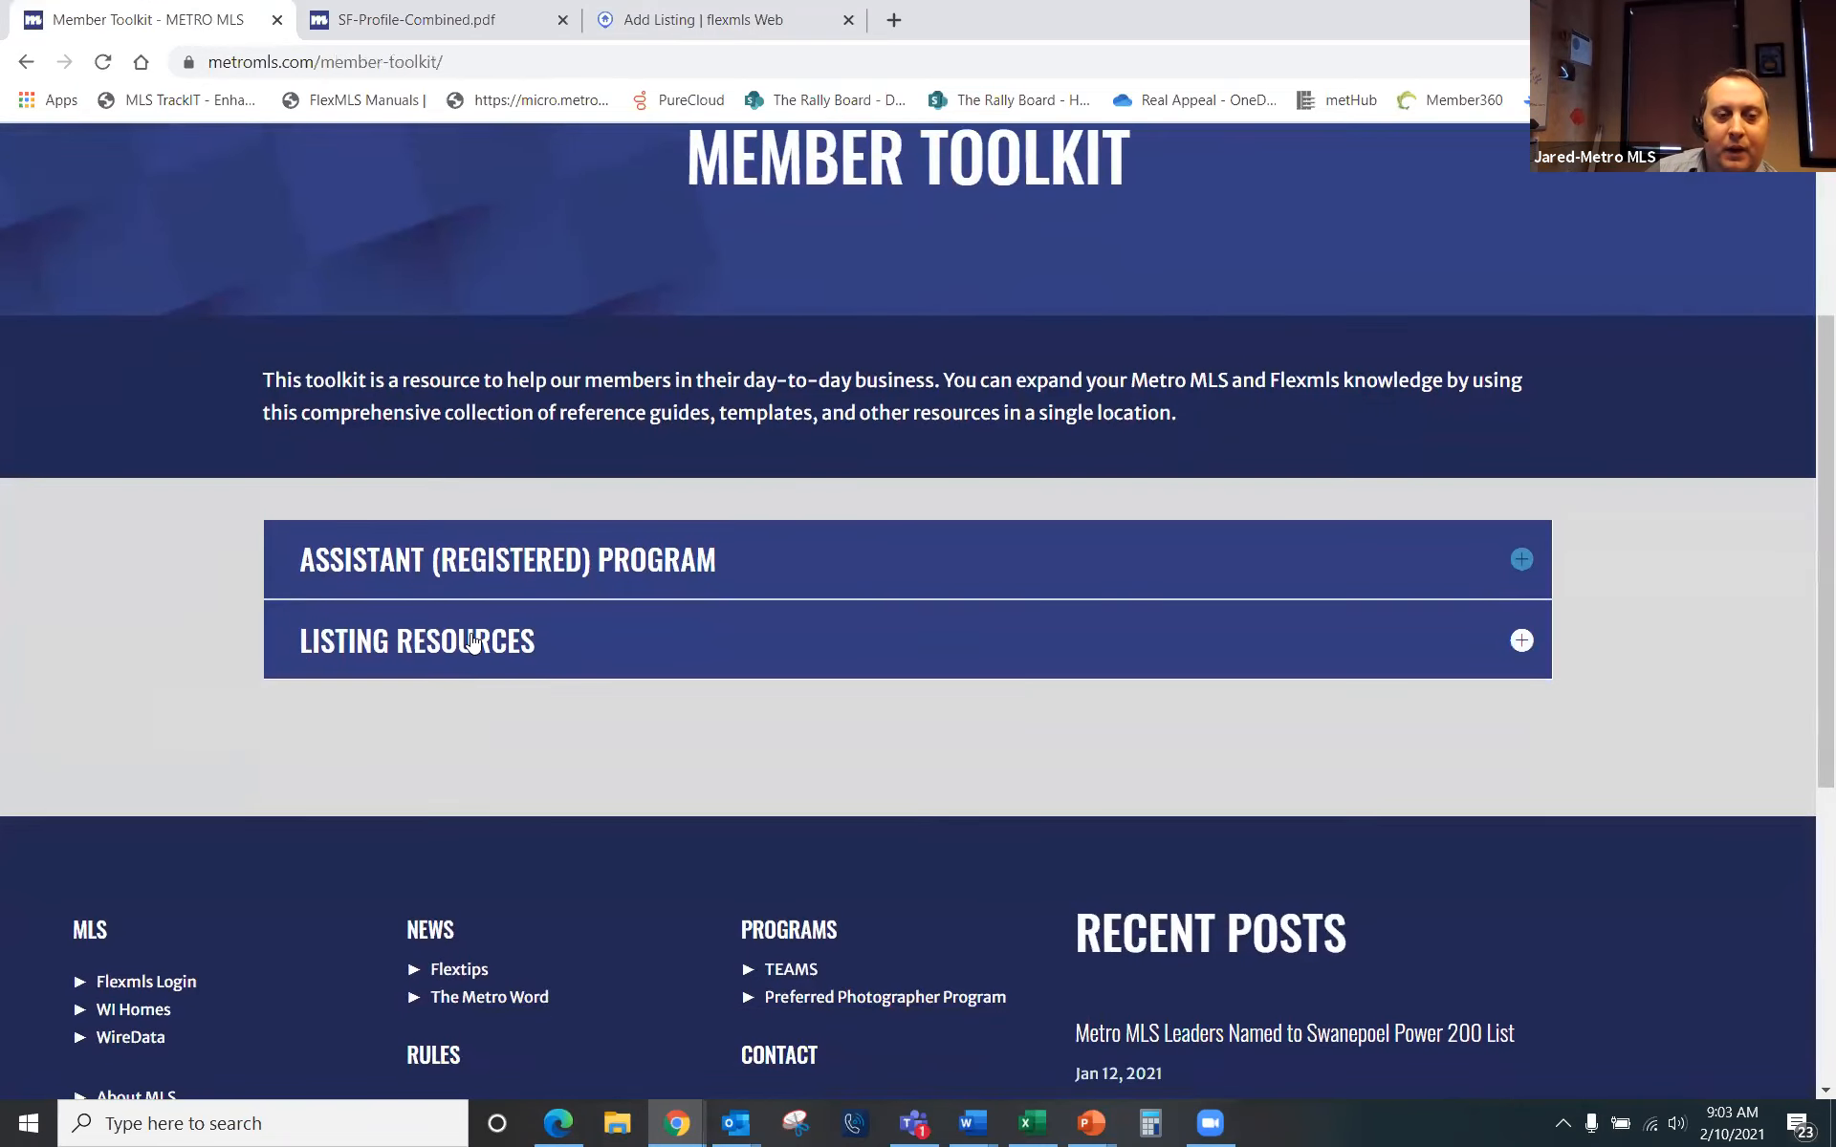
click(471, 641)
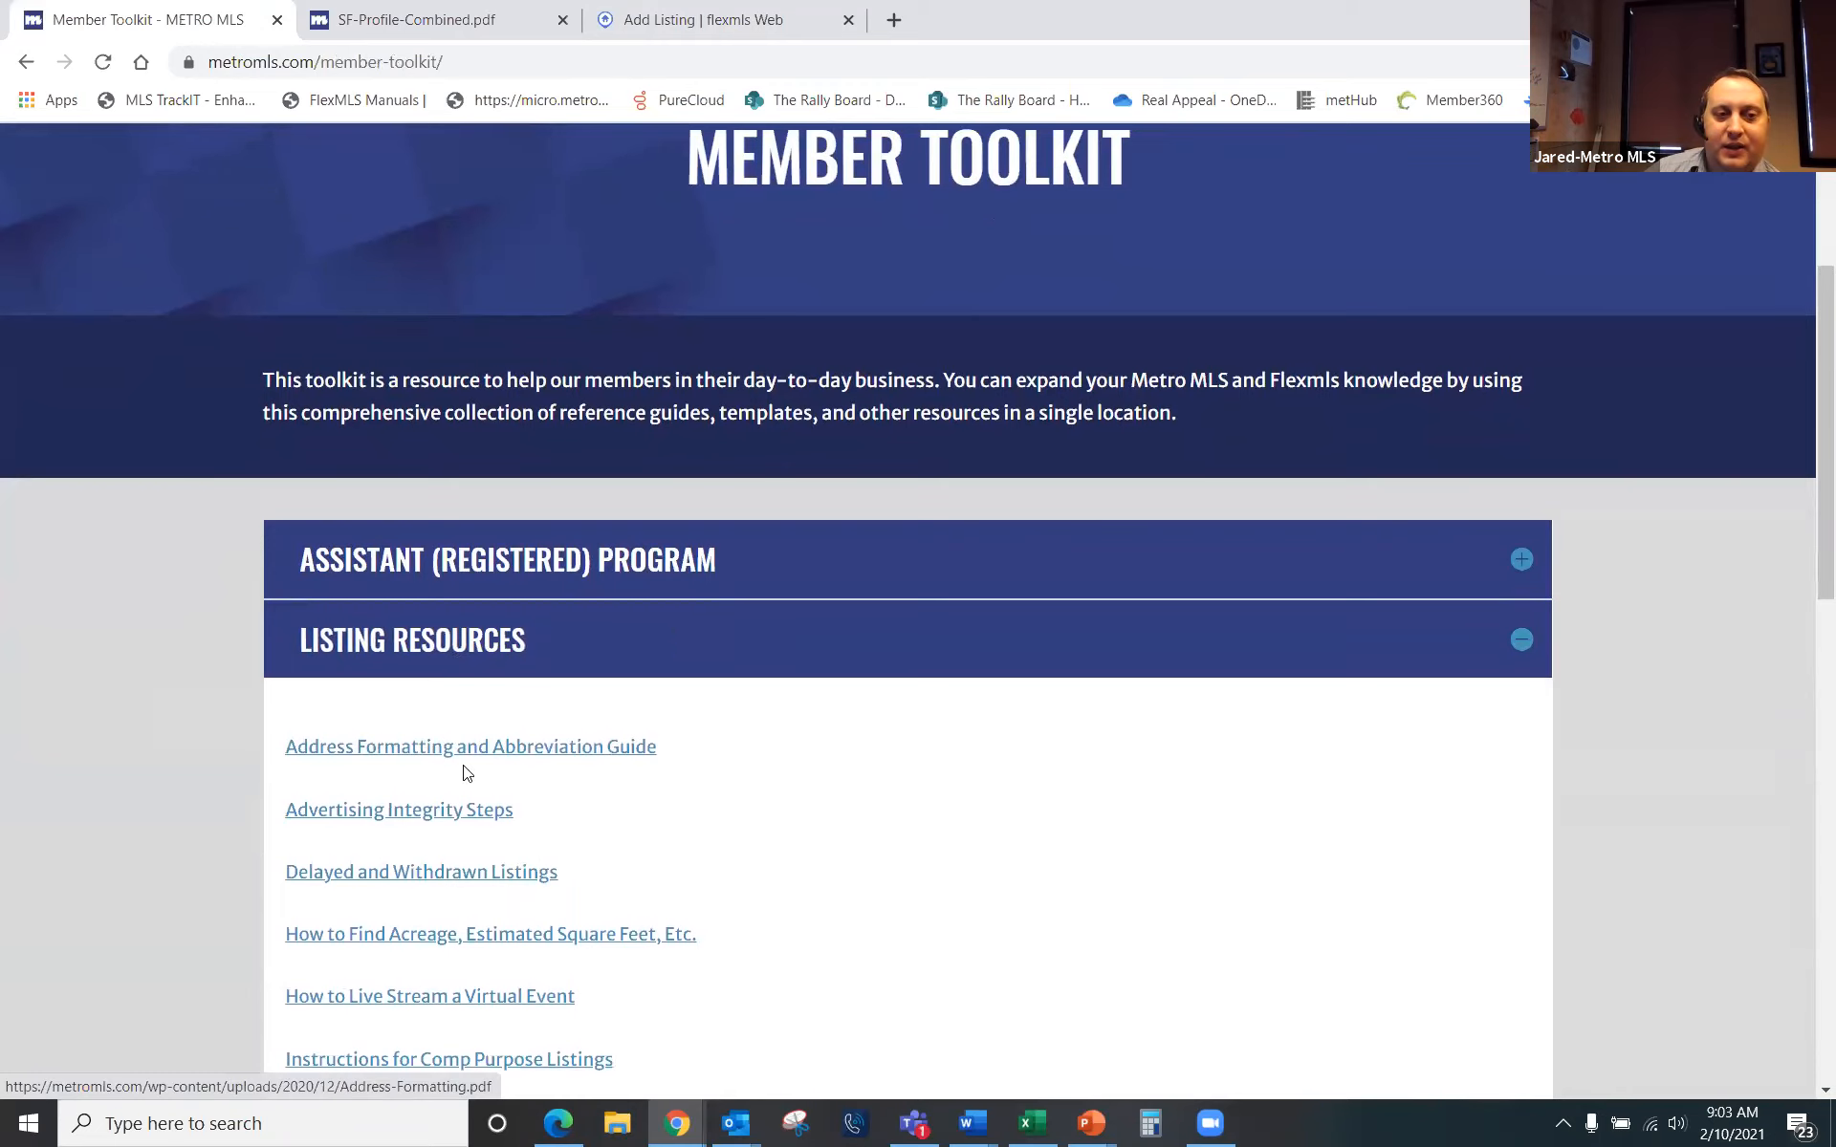
scroll(420, 1057, down, 3)
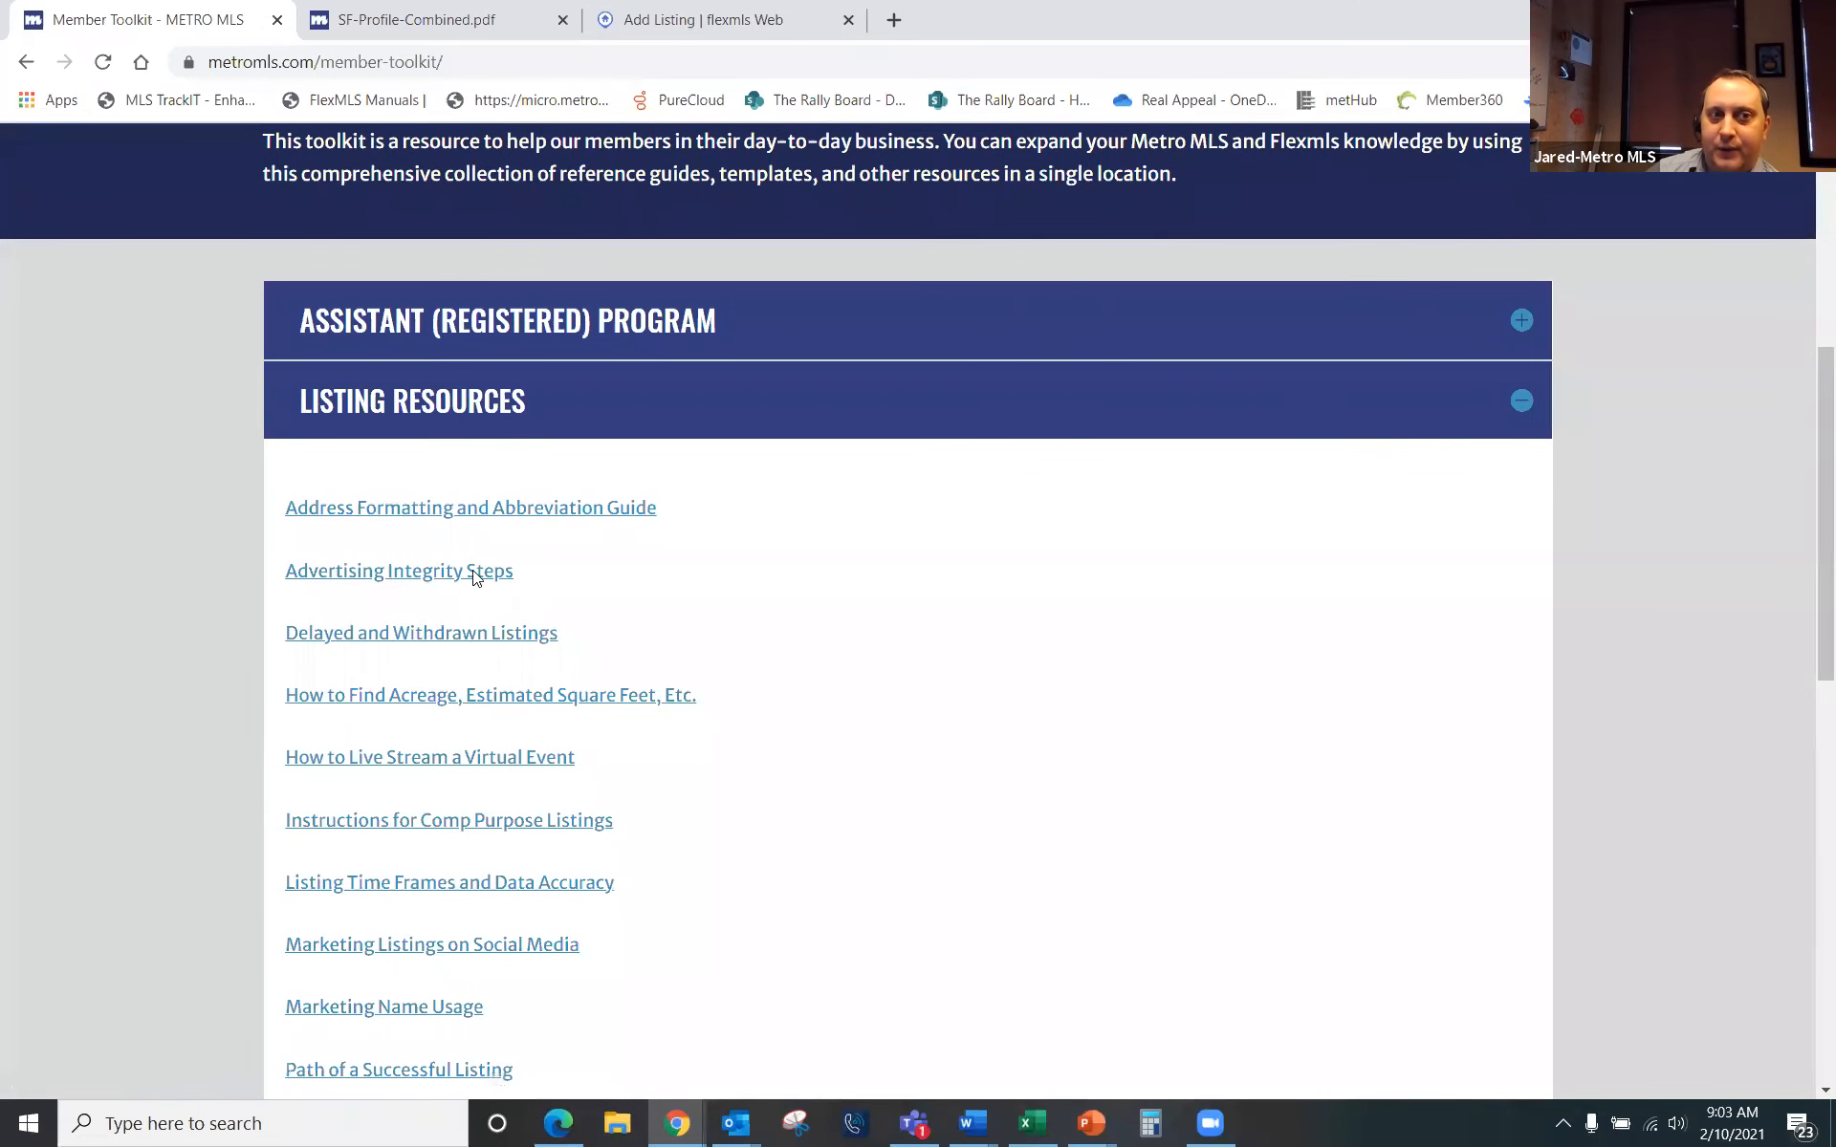
click(475, 521)
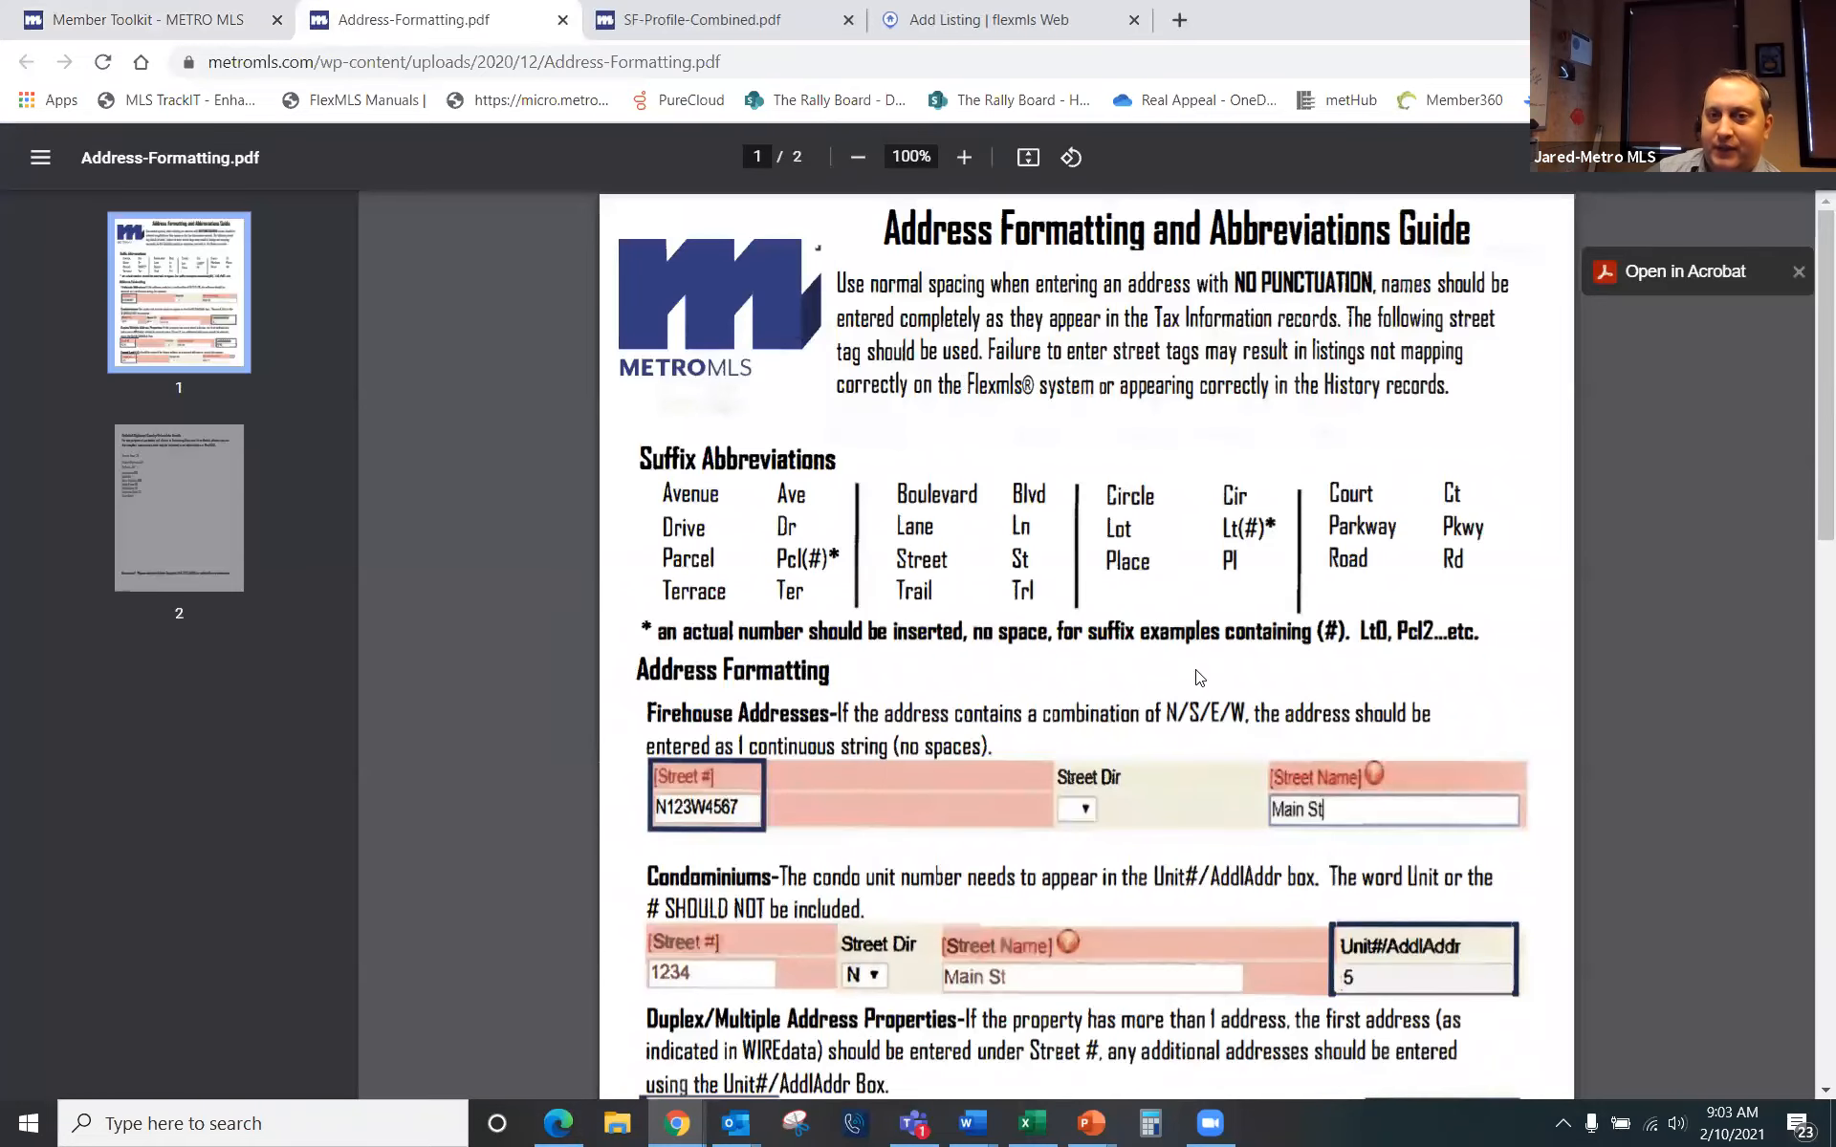
Step: Glance at the SF-Profile-Combined.pdf sheet again, then switch back to the Add Listing form
scroll(979, 671, down, 5)
scroll(979, 671, up, 5)
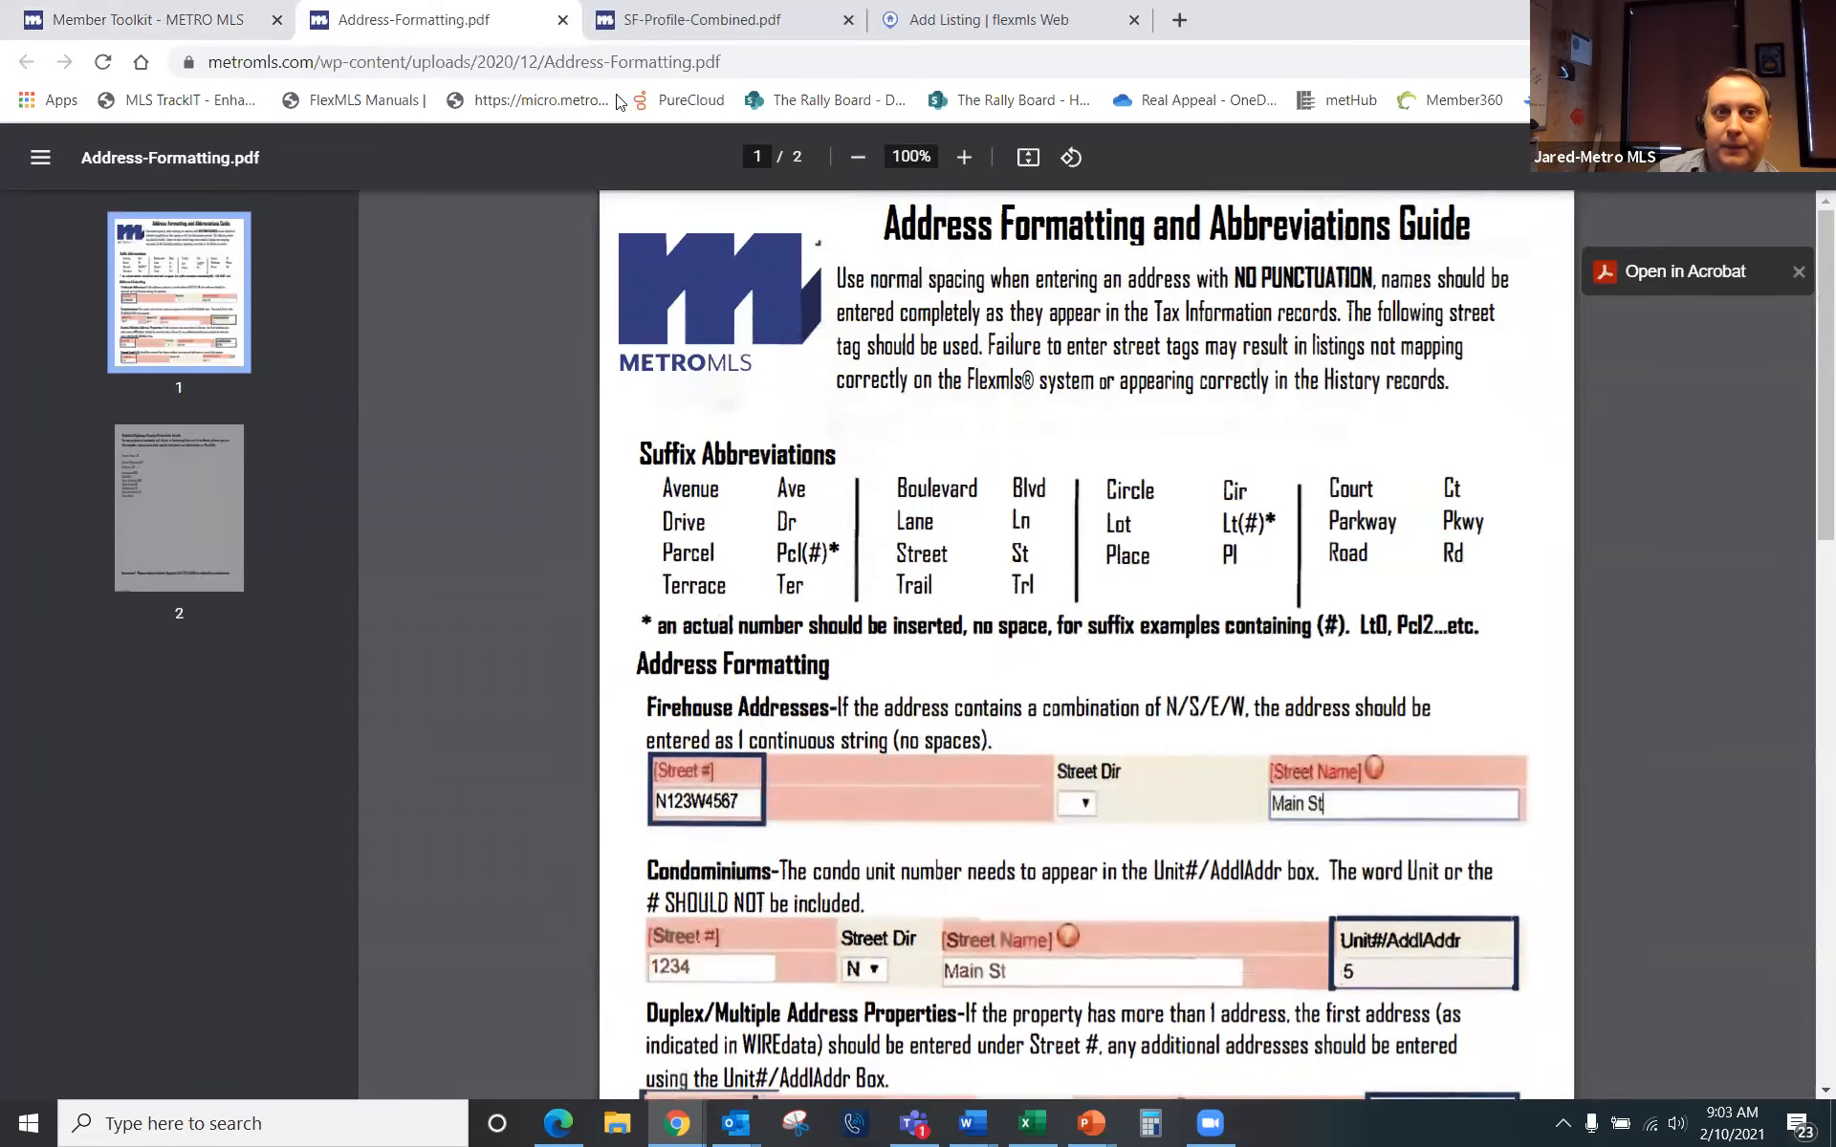
click(702, 19)
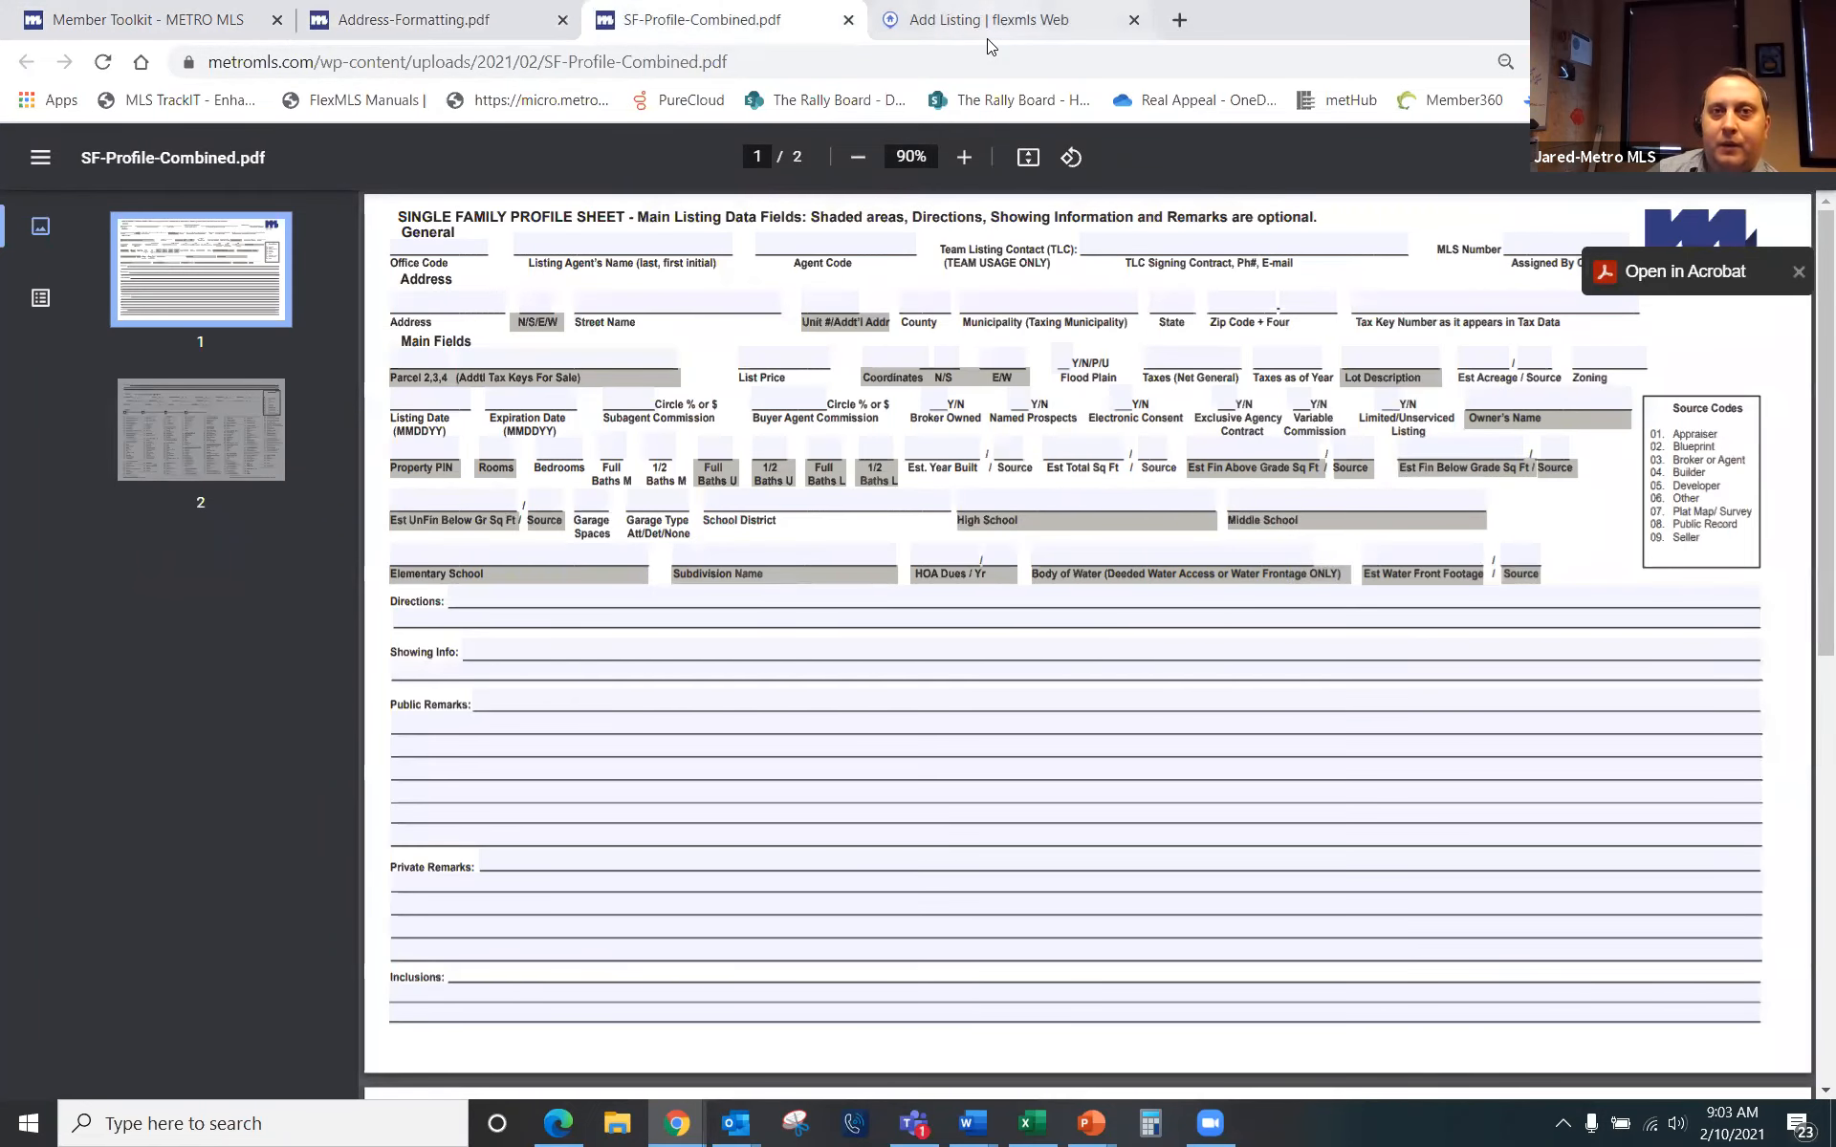
click(990, 21)
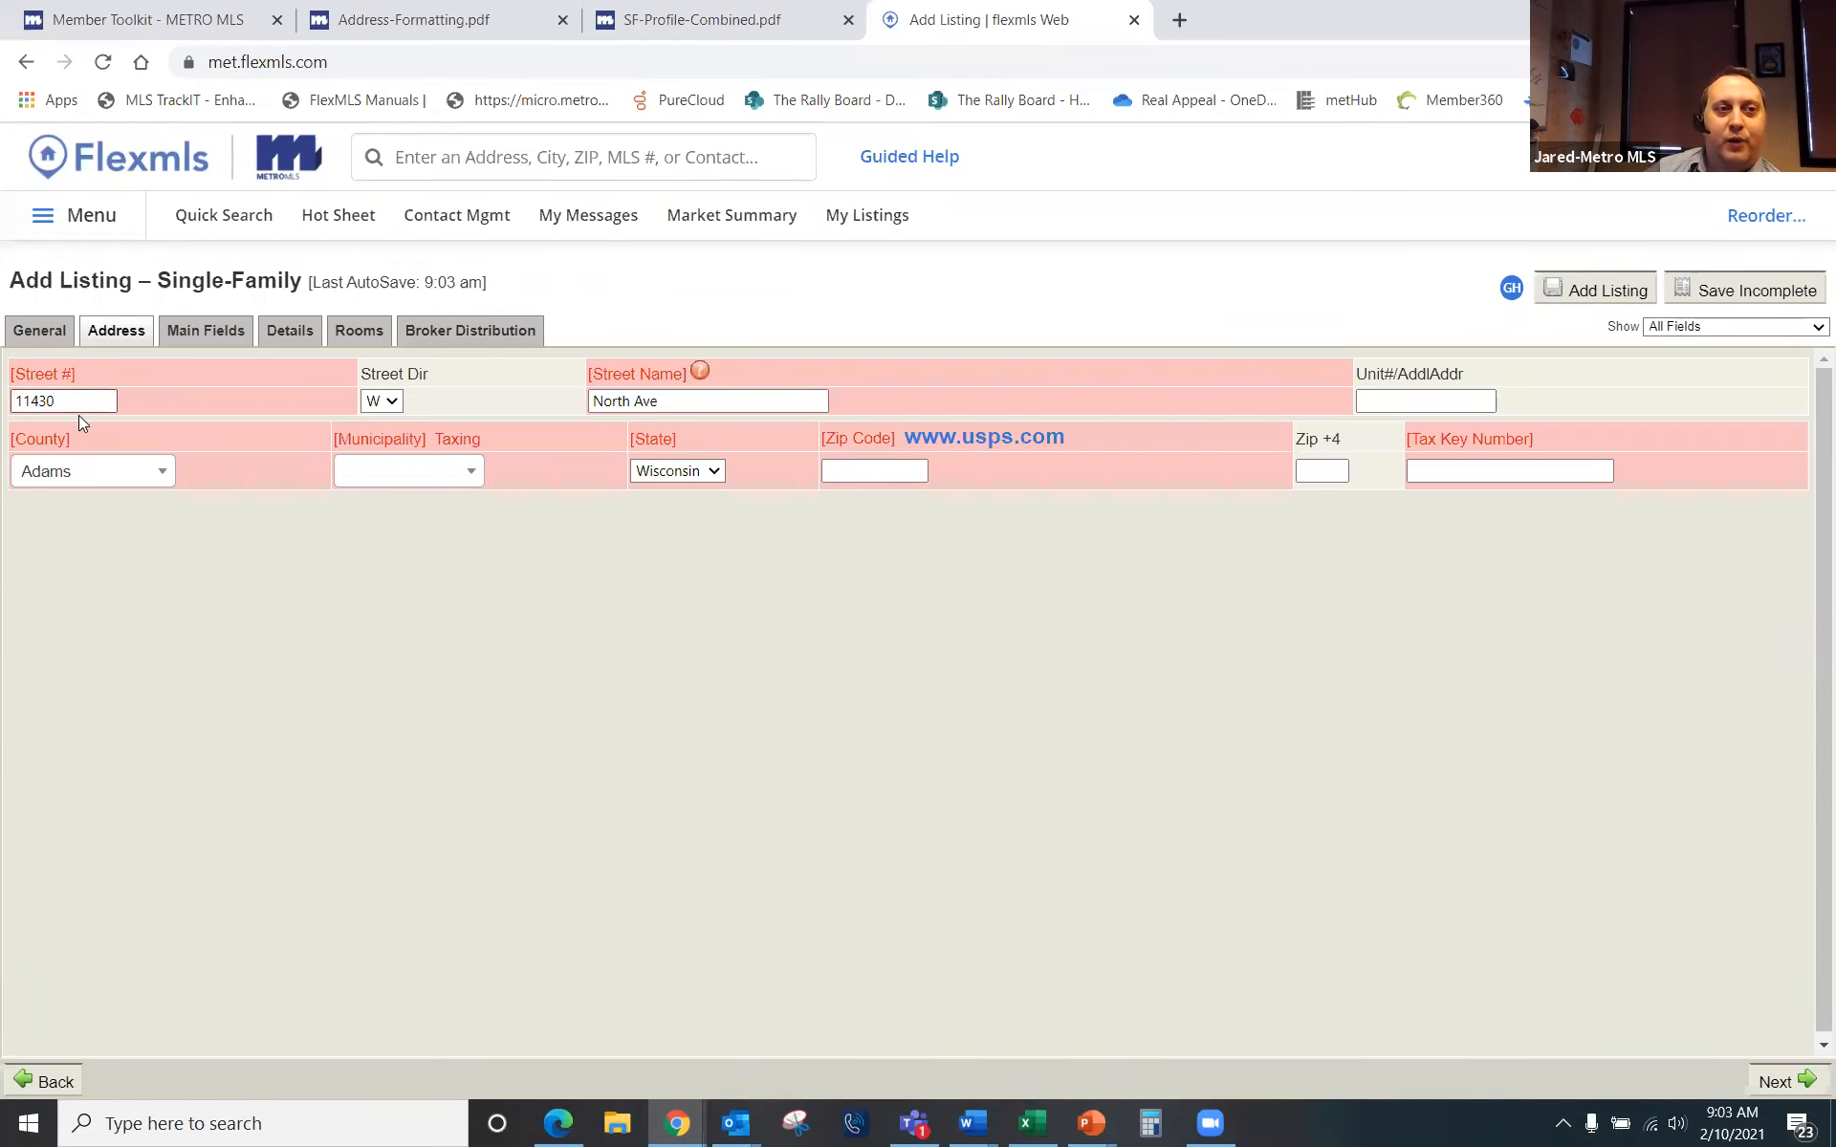
Step: Set the County to Milwaukee
click(755, 410)
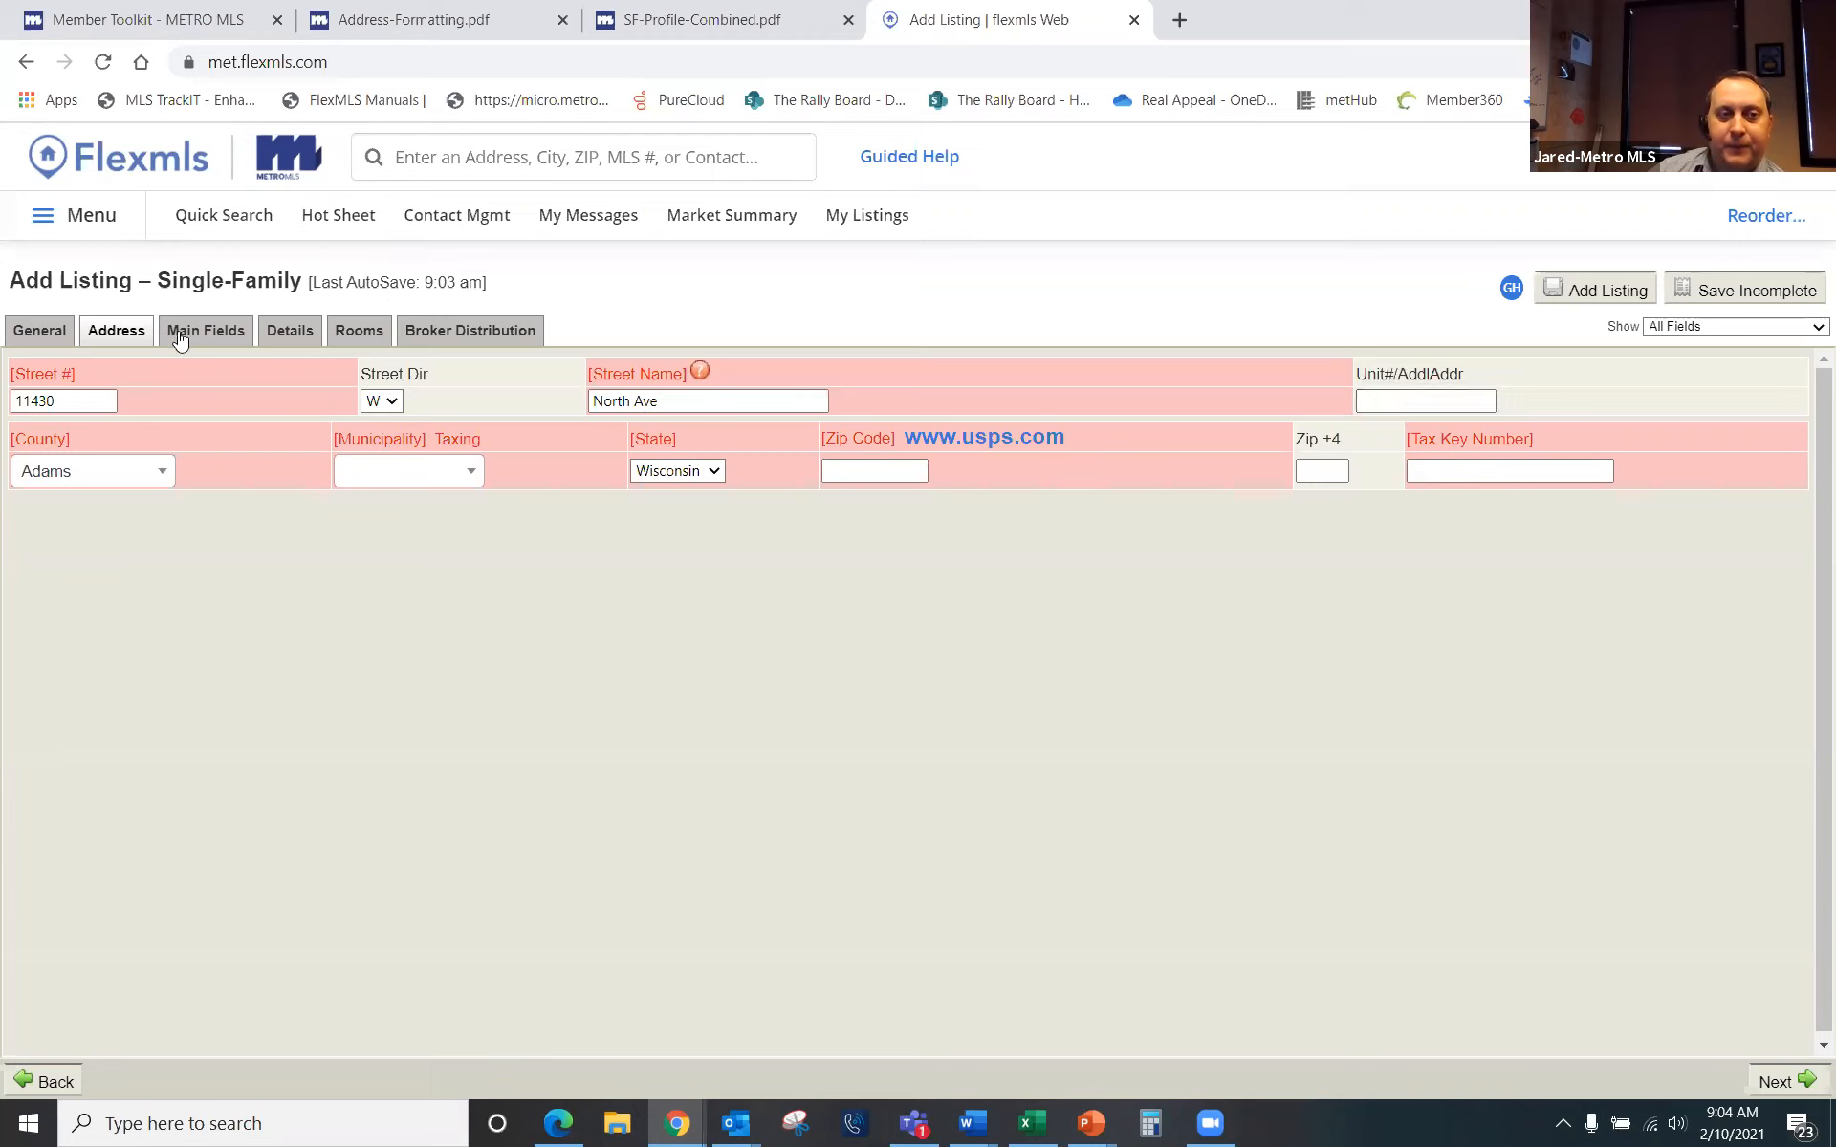
click(153, 470)
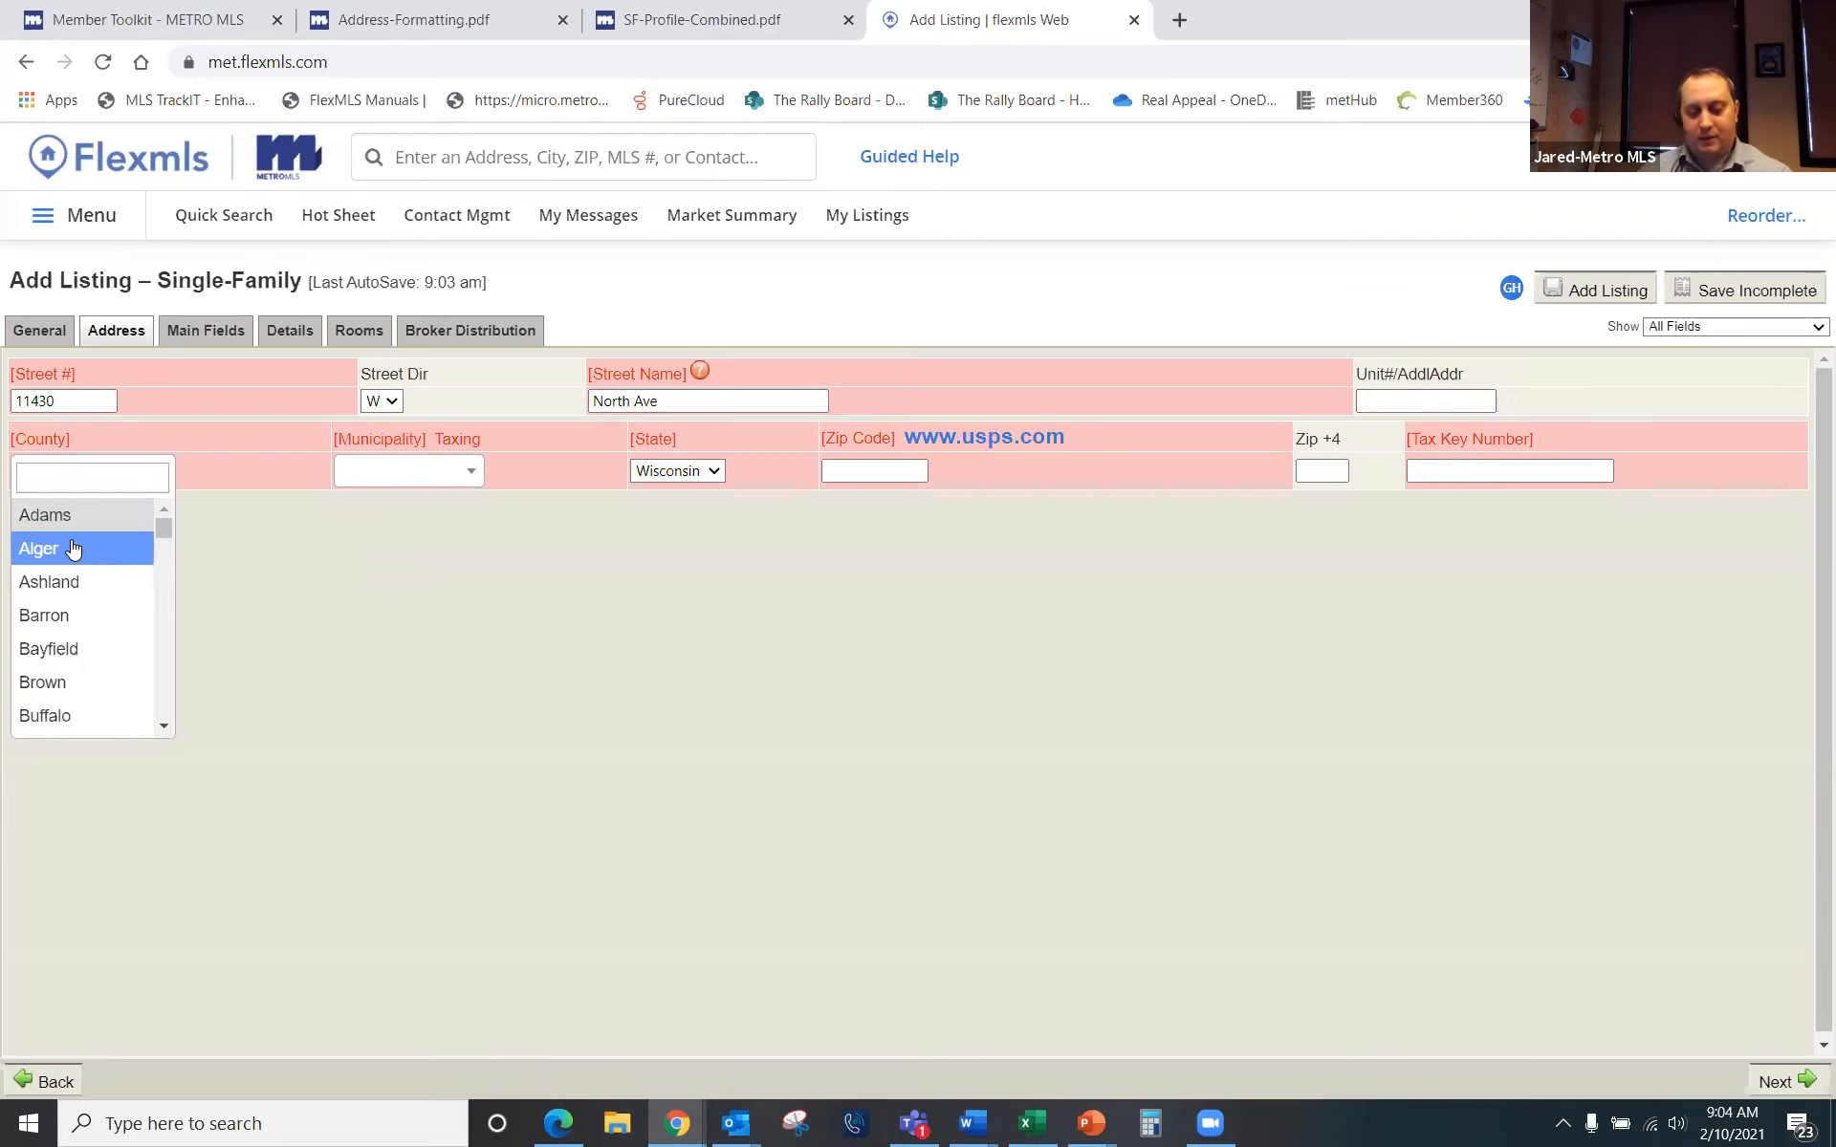
text(ozau)
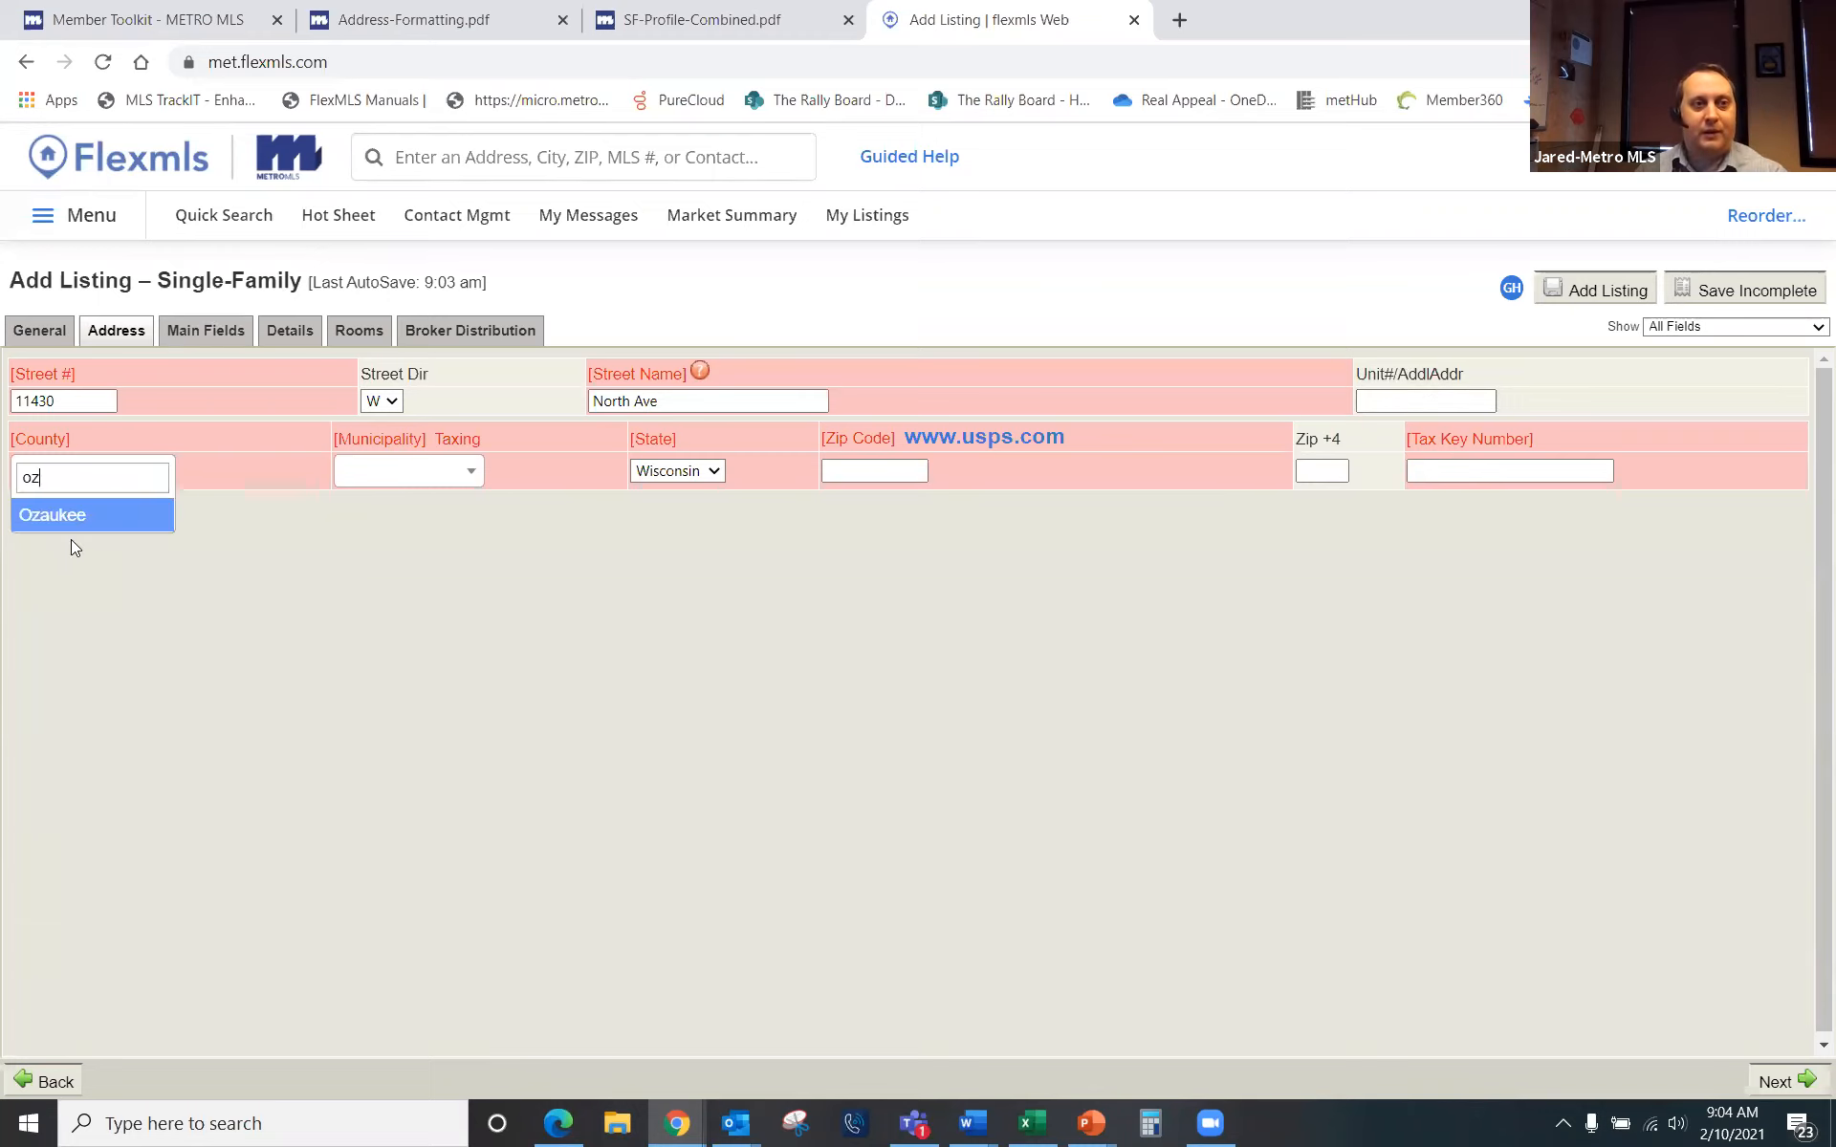
key(BackSpace)
key(BackSpace)
key(BackSpace)
key(BackSpace)
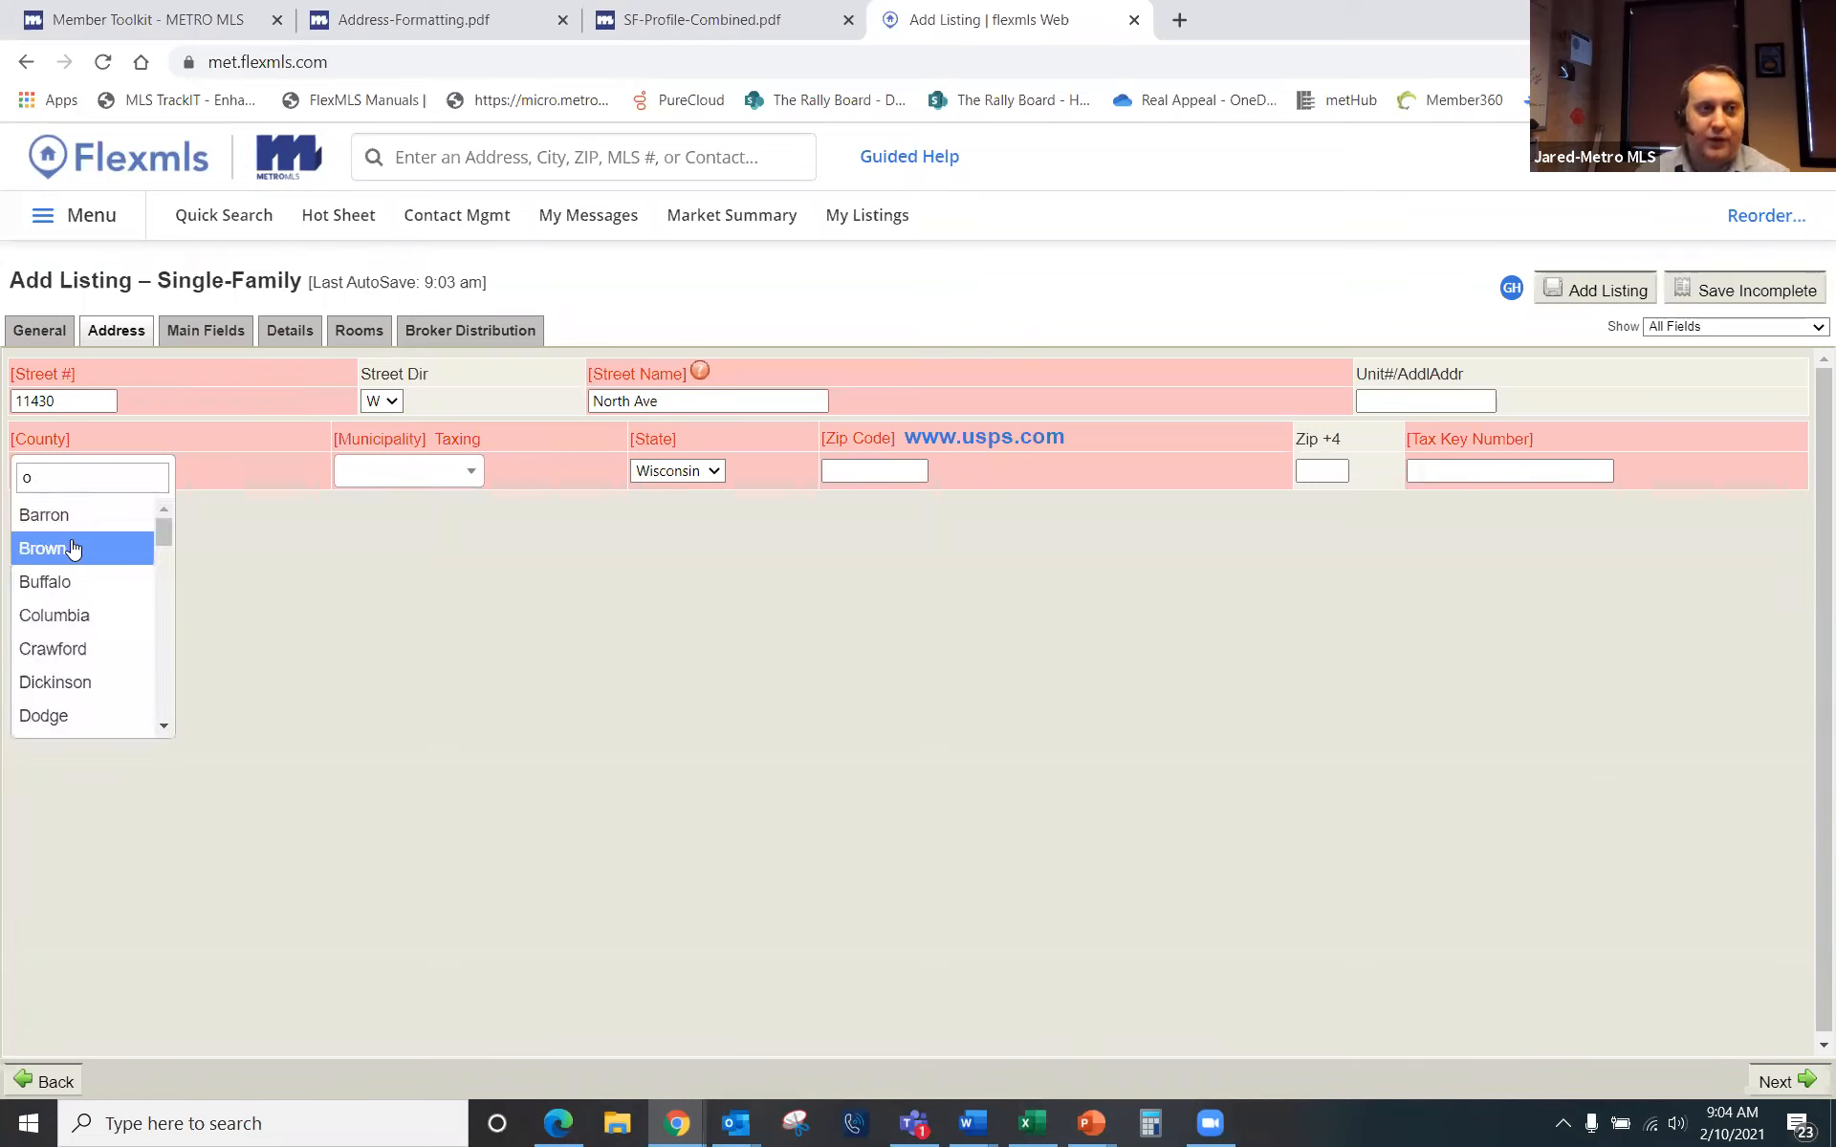
text(milw)
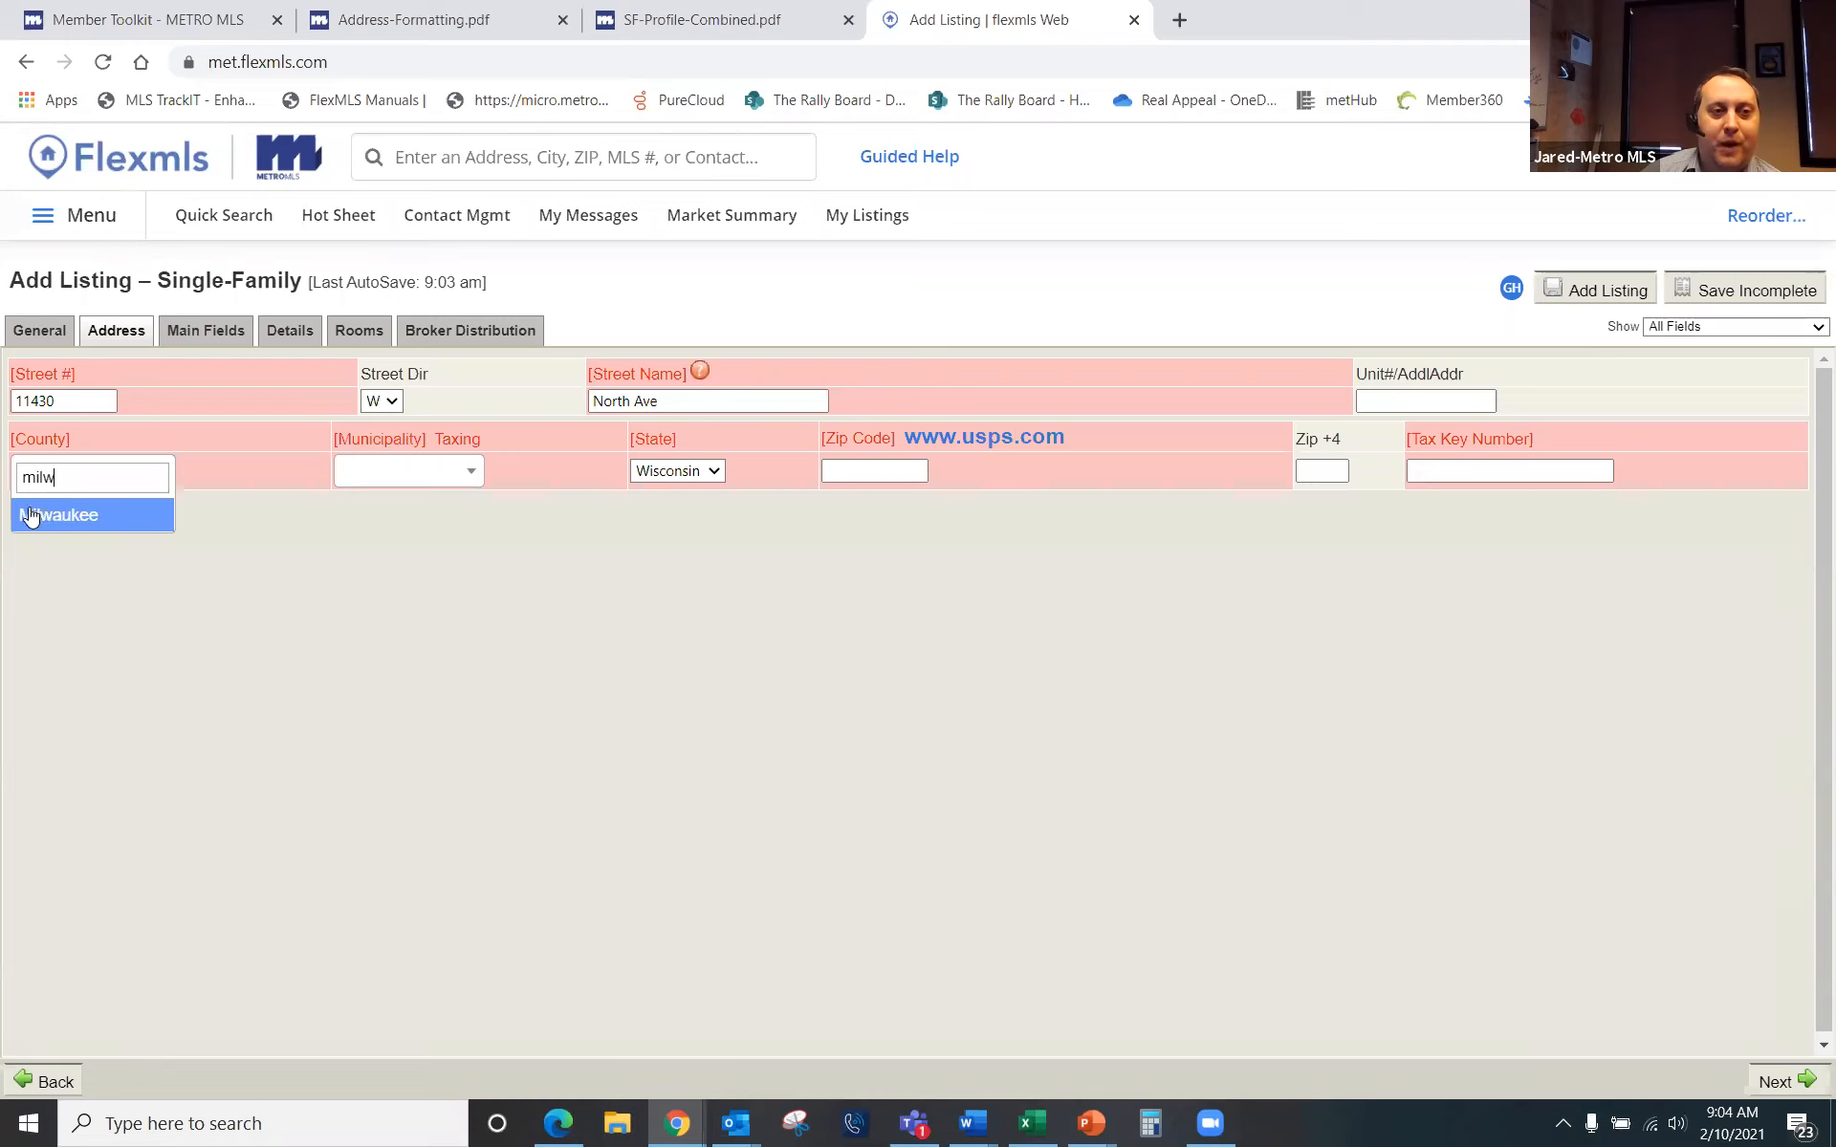
click(65, 514)
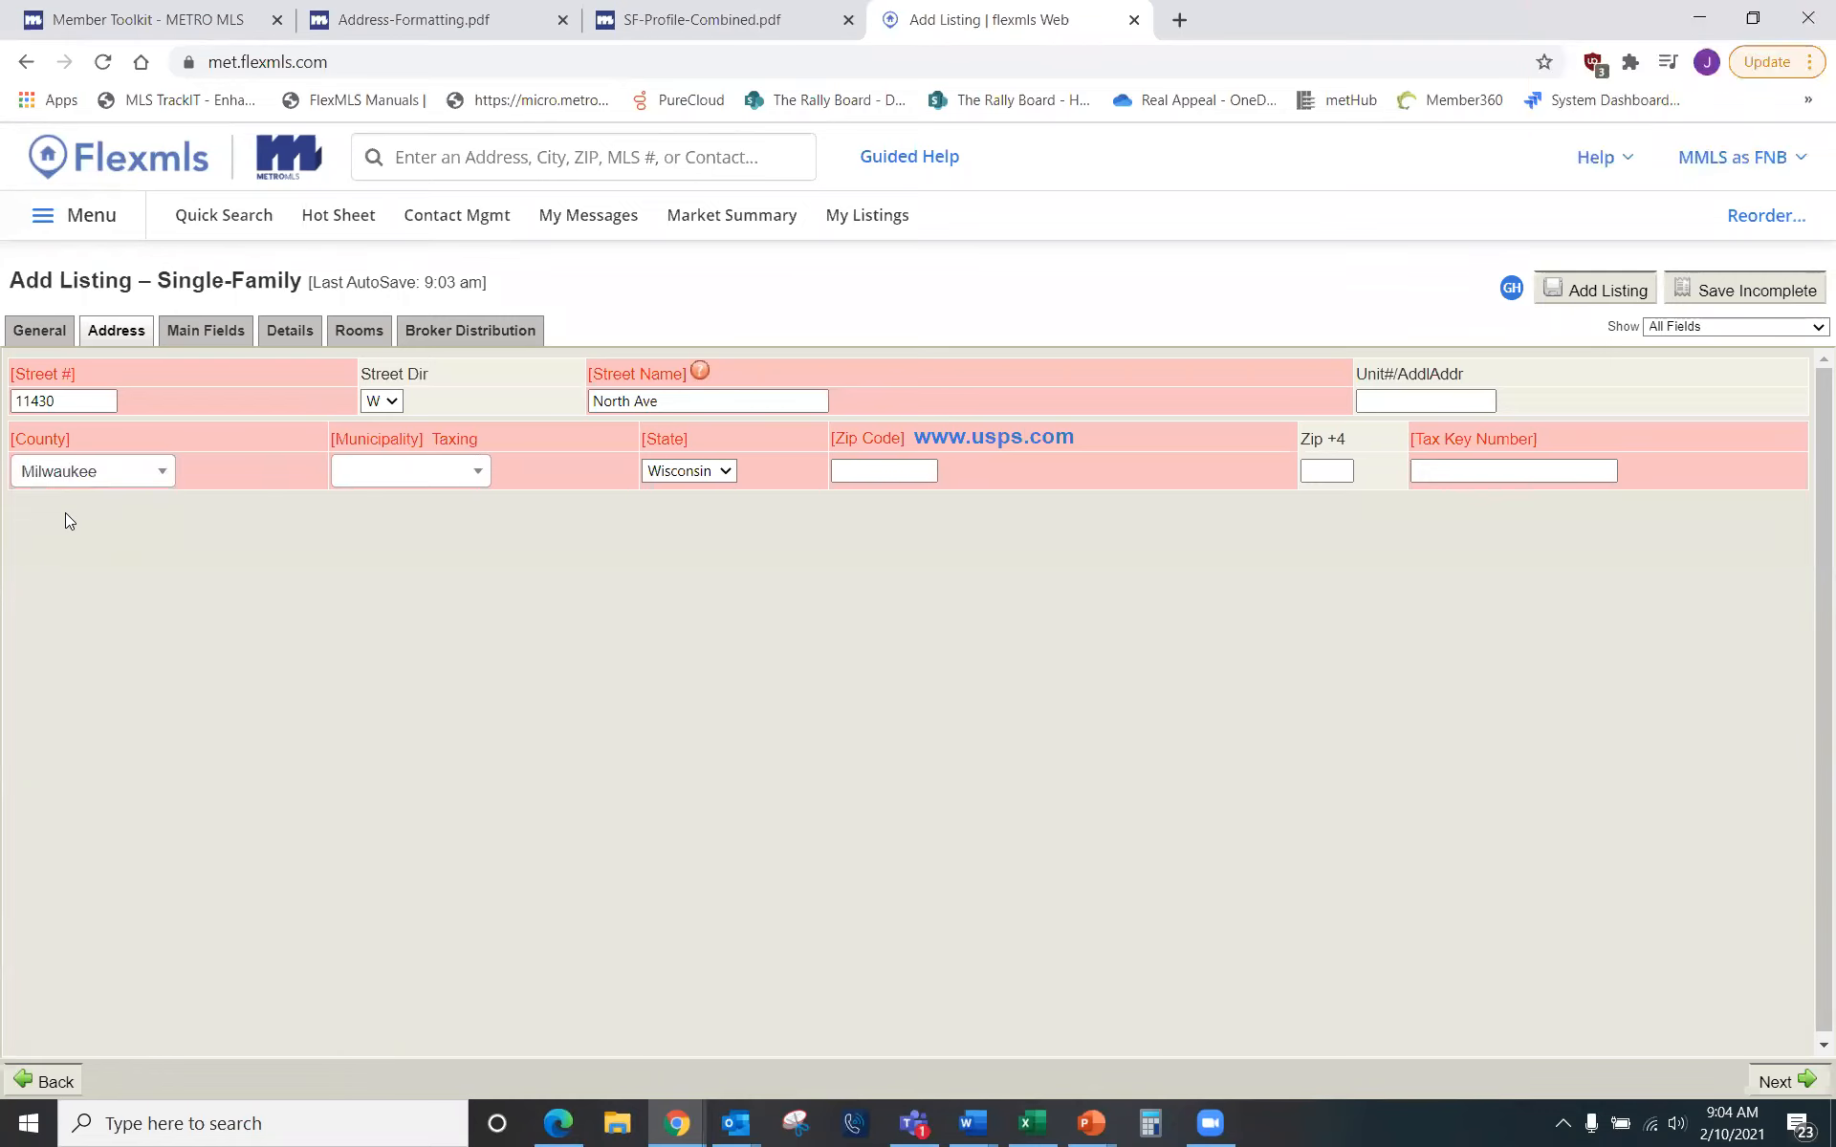
Step: Set the Municipality to Wauwatosa
click(478, 471)
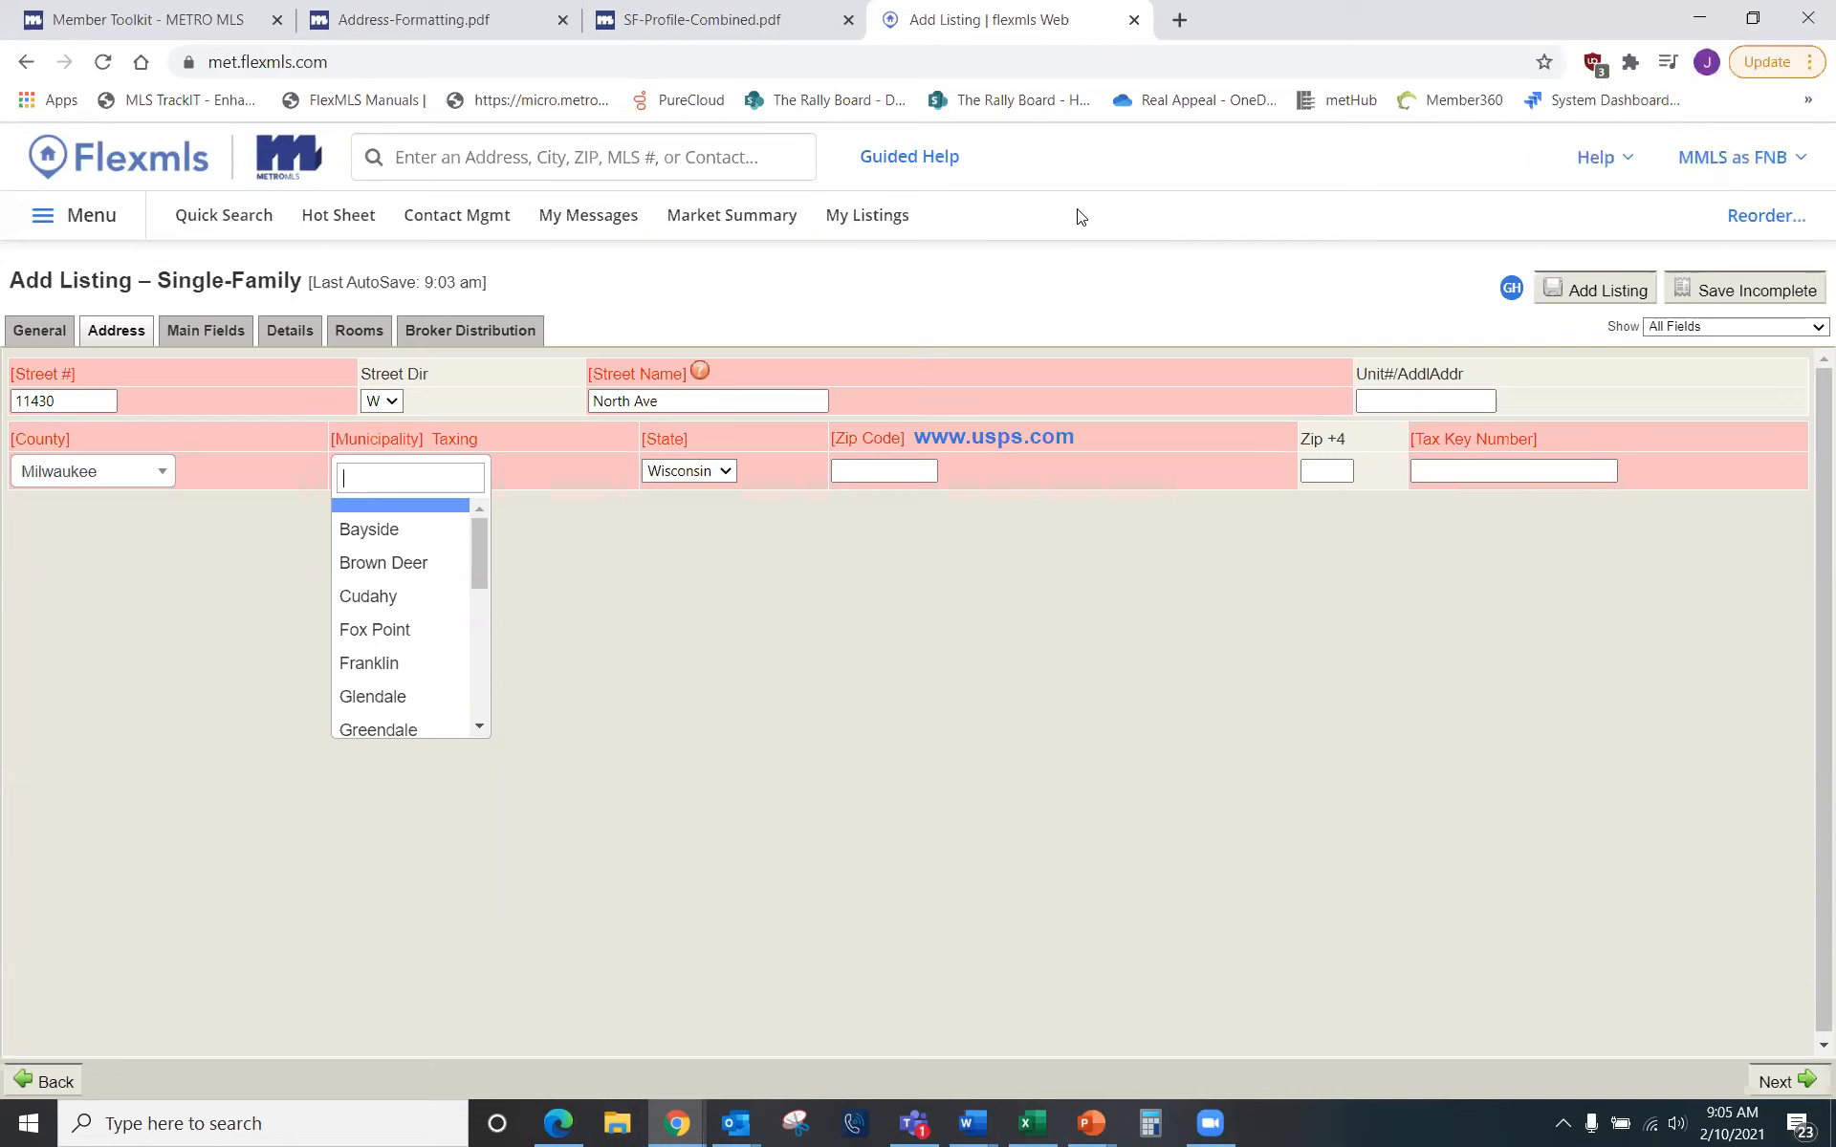
scroll(430, 636, down, 3)
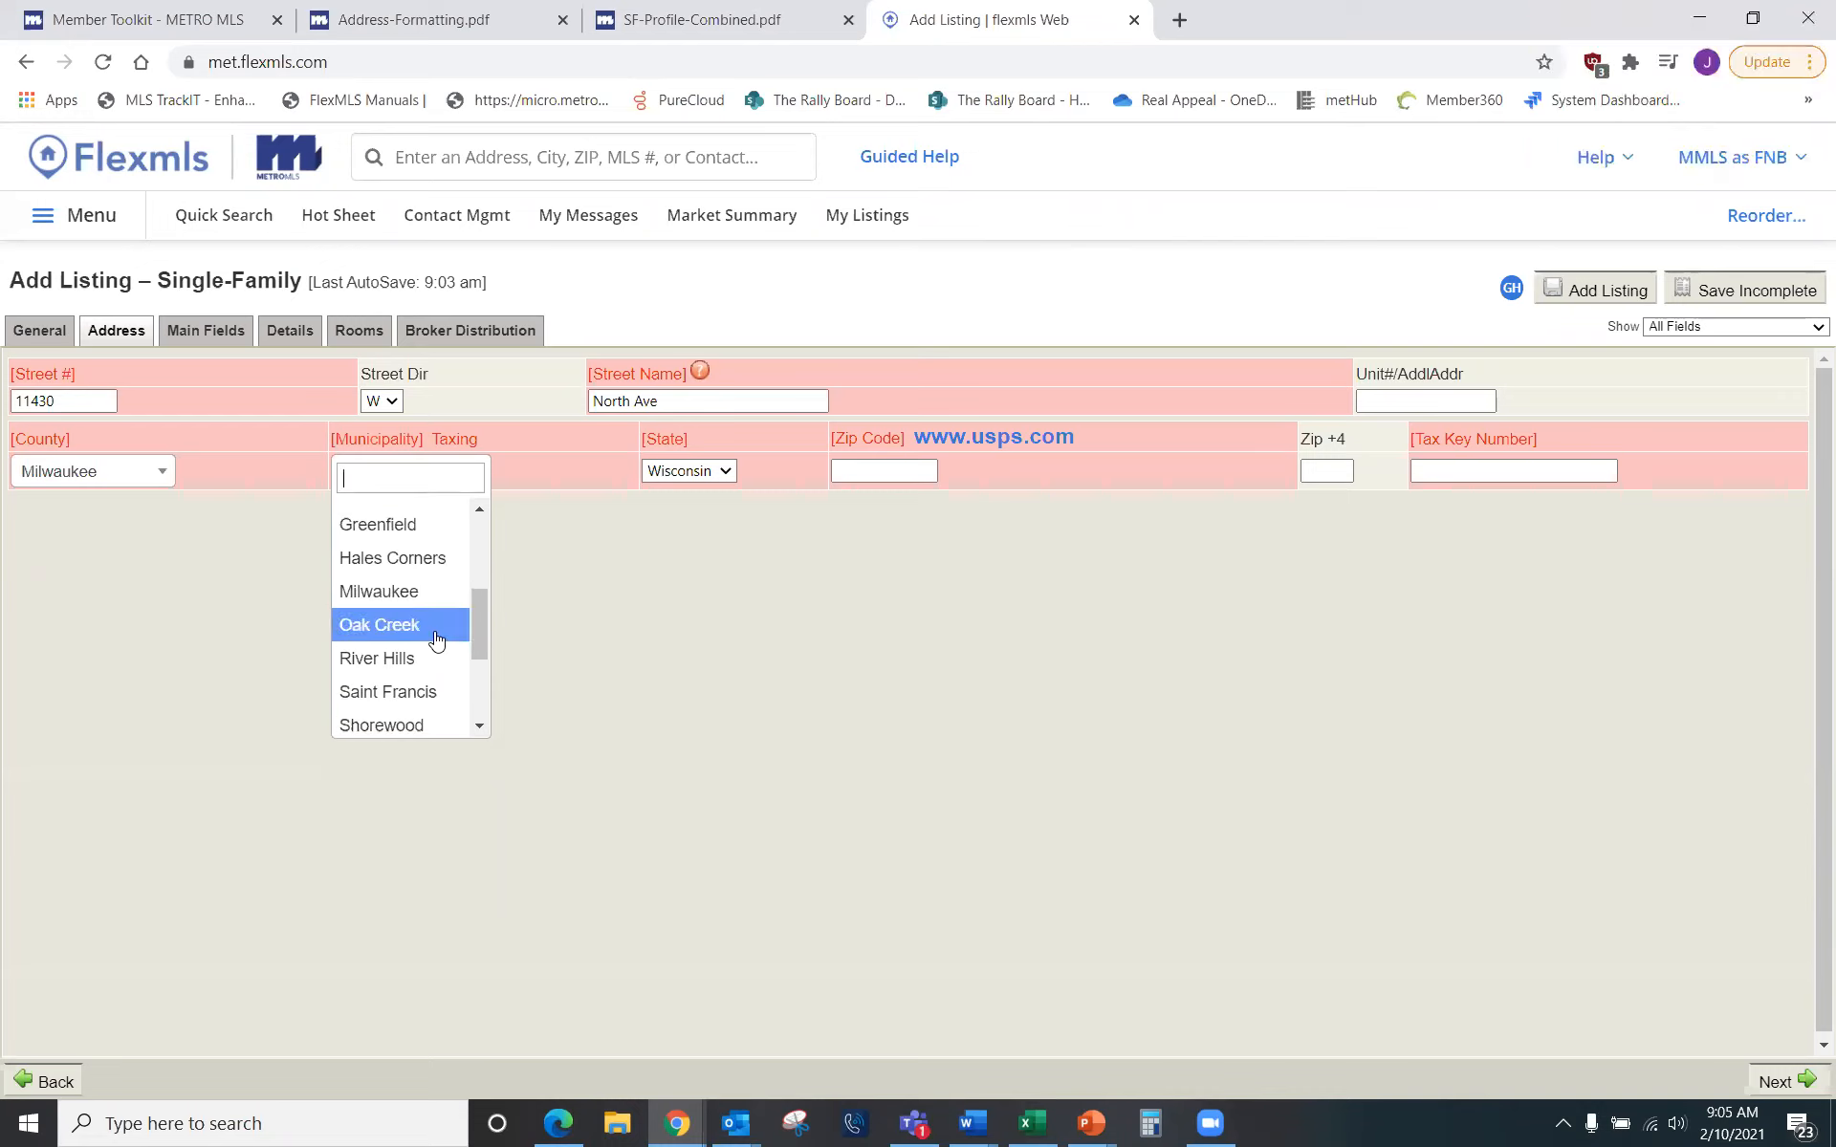
scroll(397, 626, down, 3)
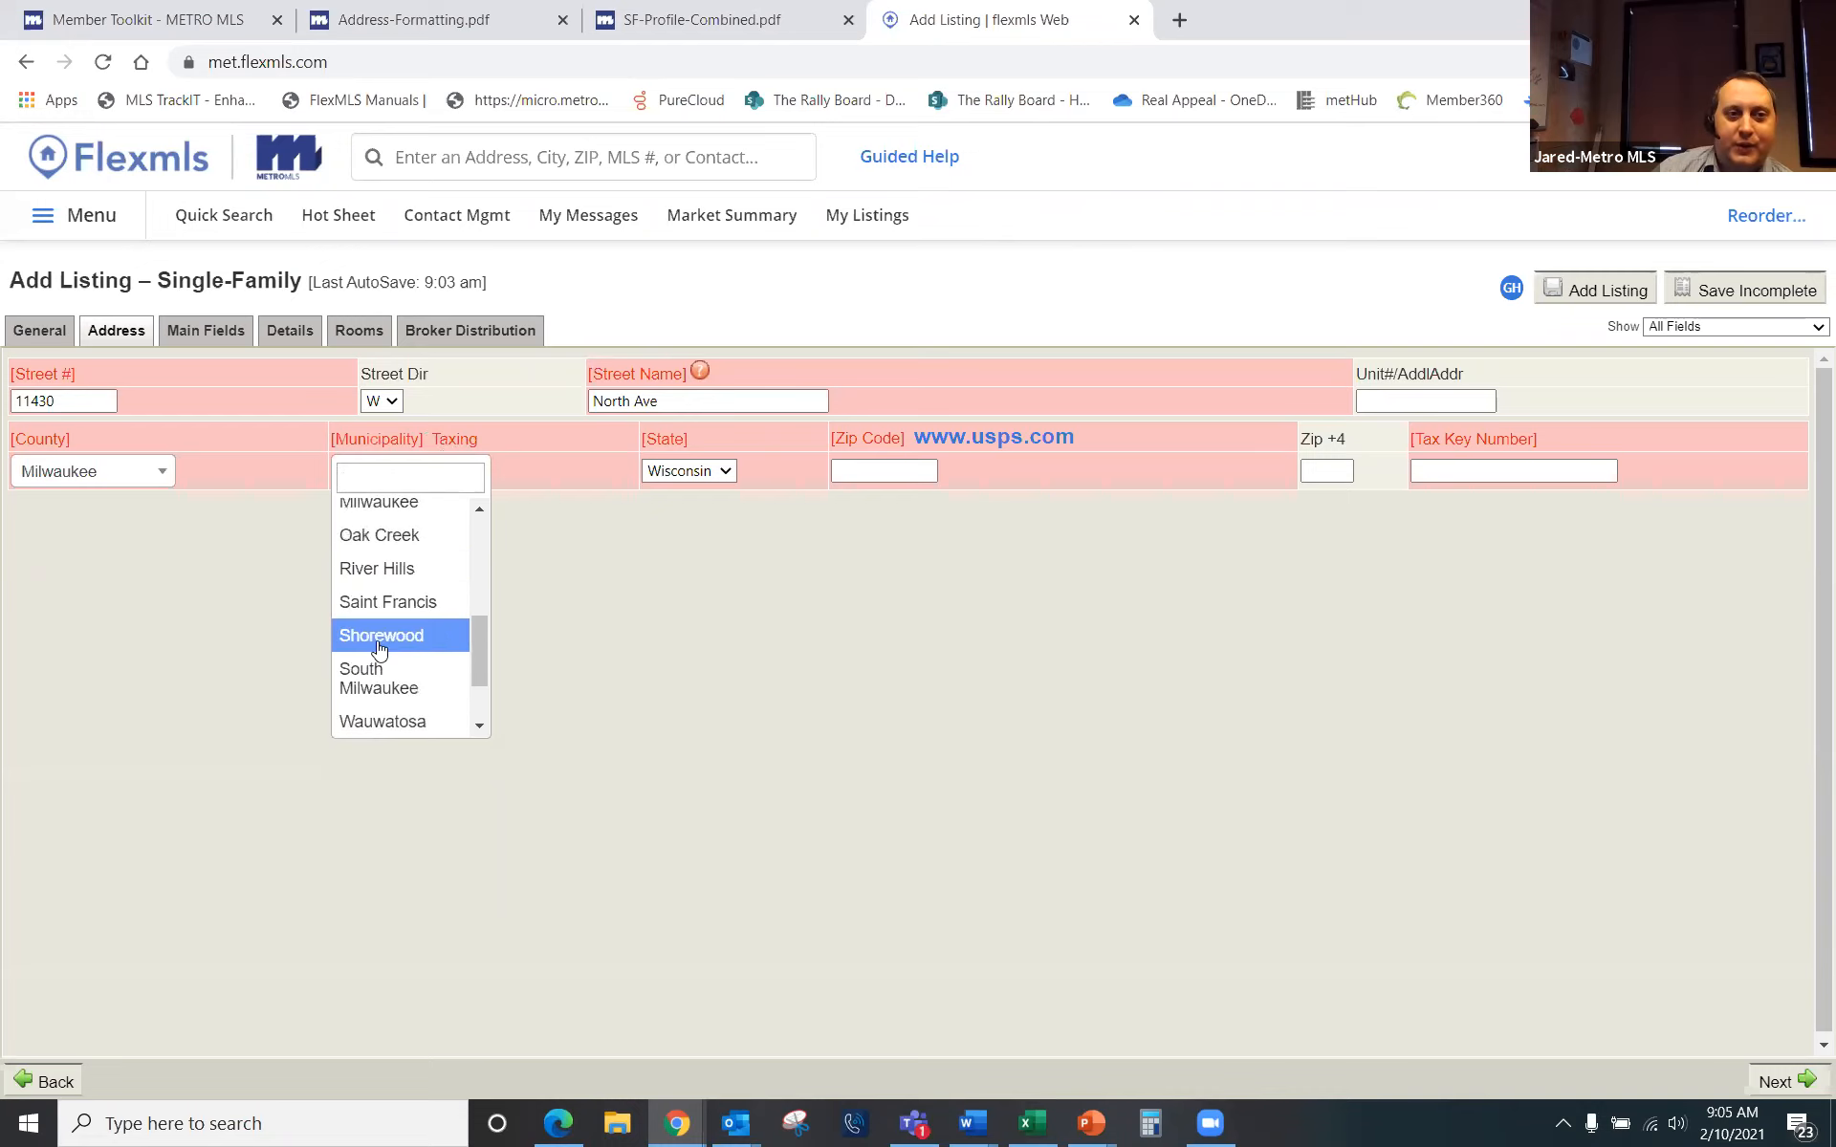
click(408, 638)
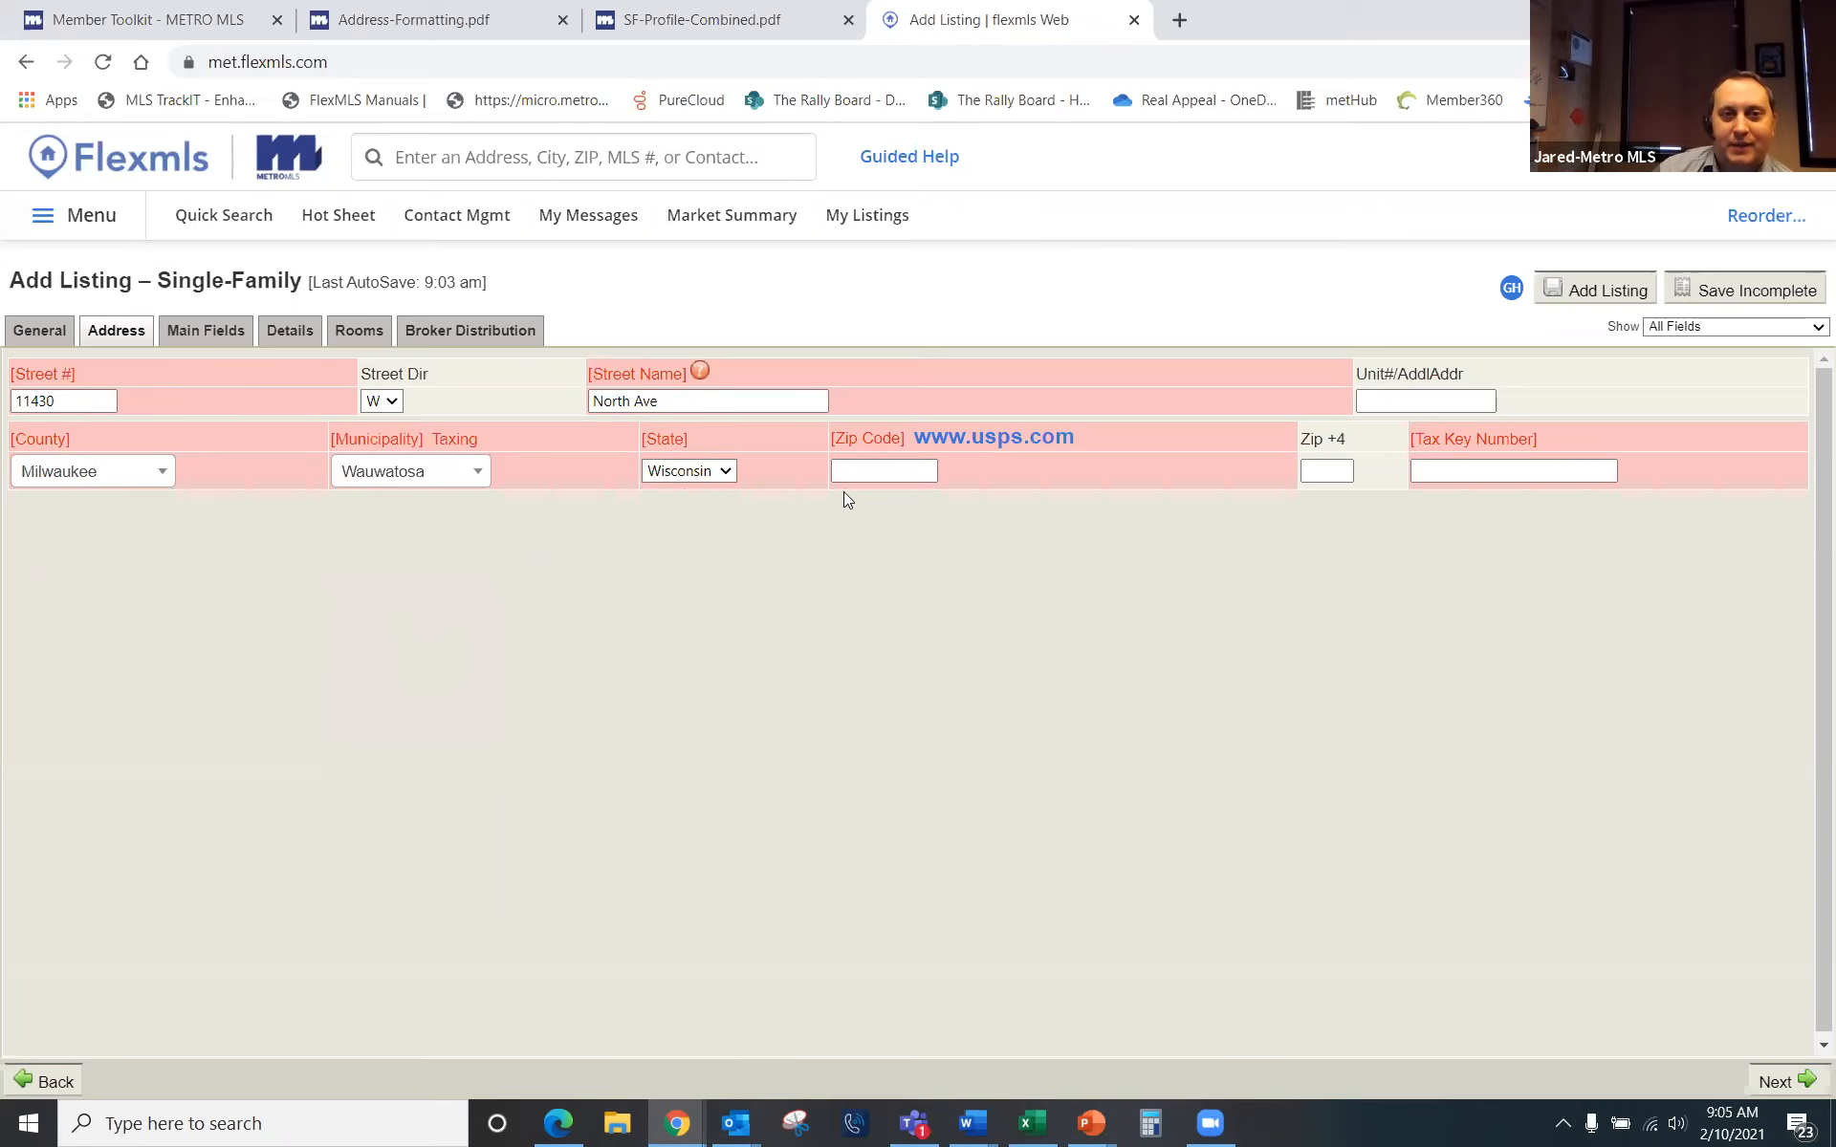
Step: Enter 53226 as the Zip Code
click(876, 469)
text(53226)
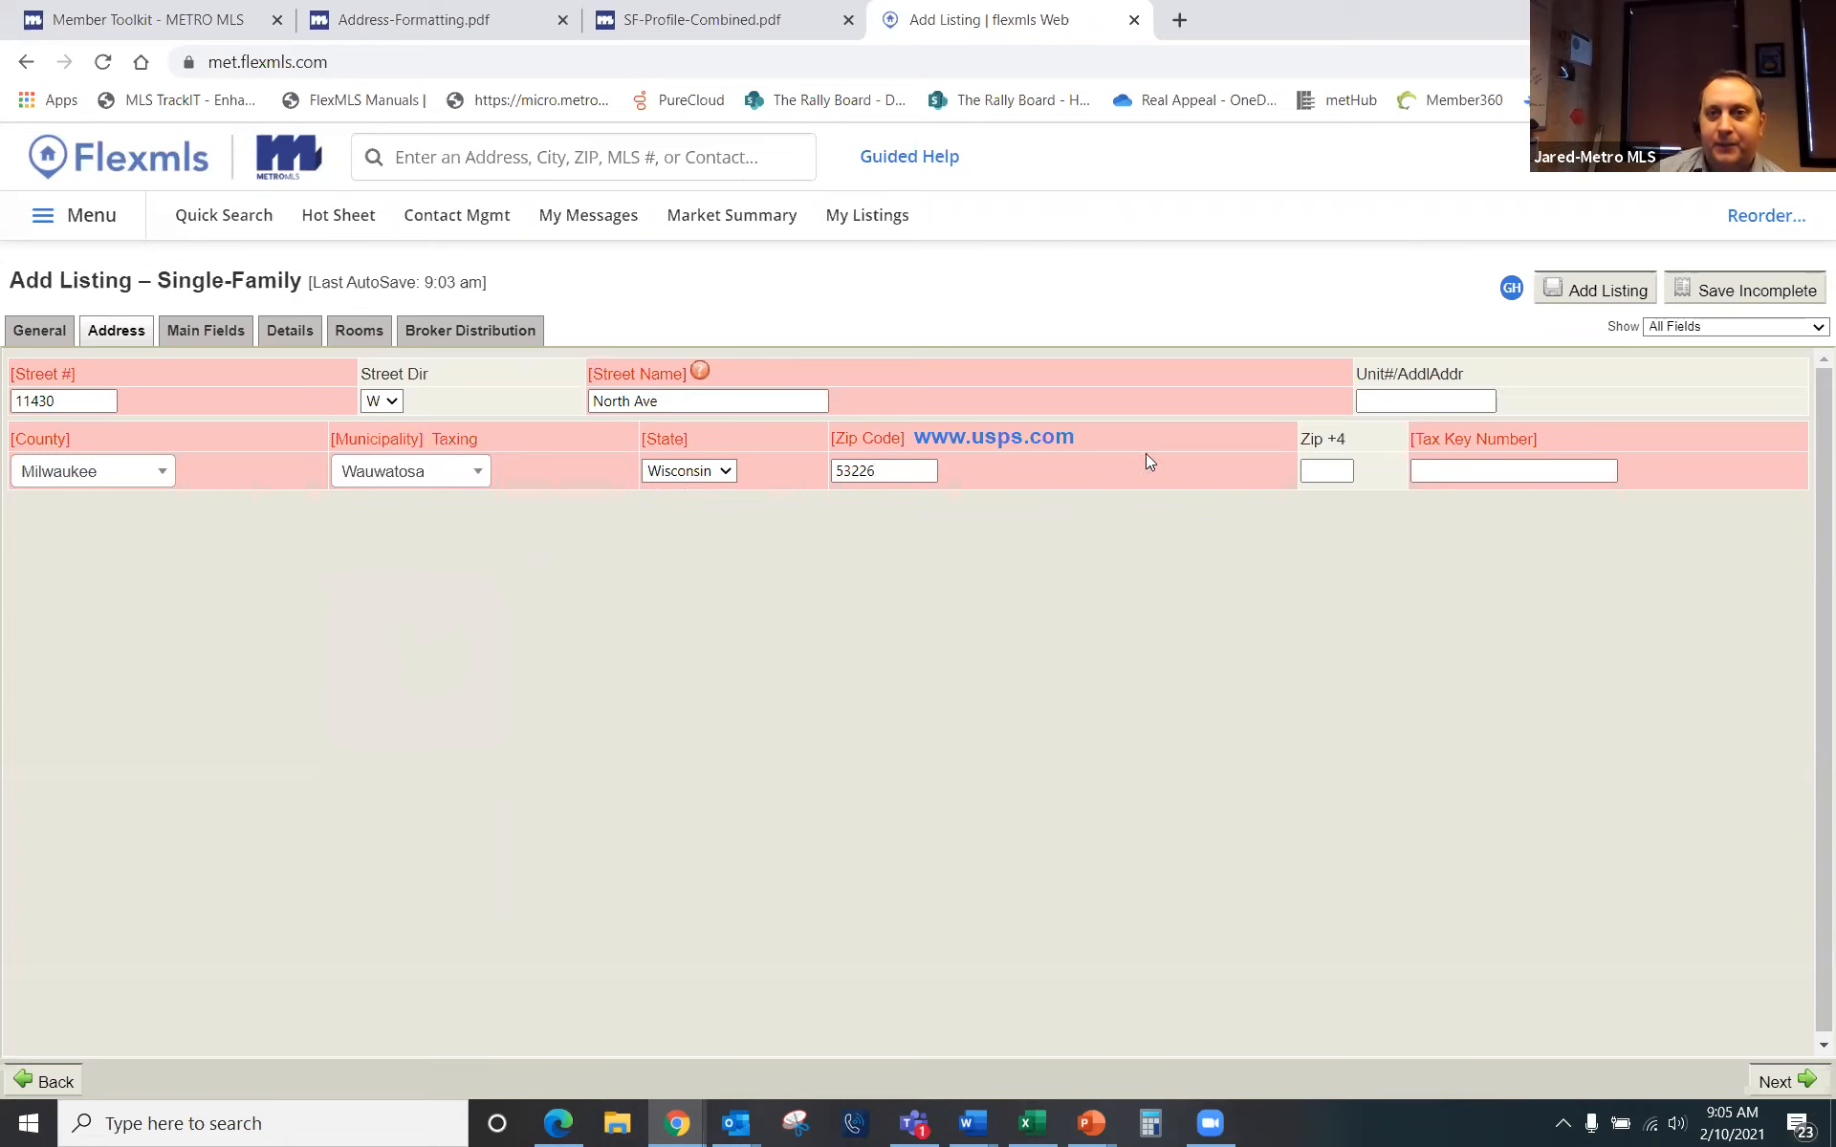
click(1350, 470)
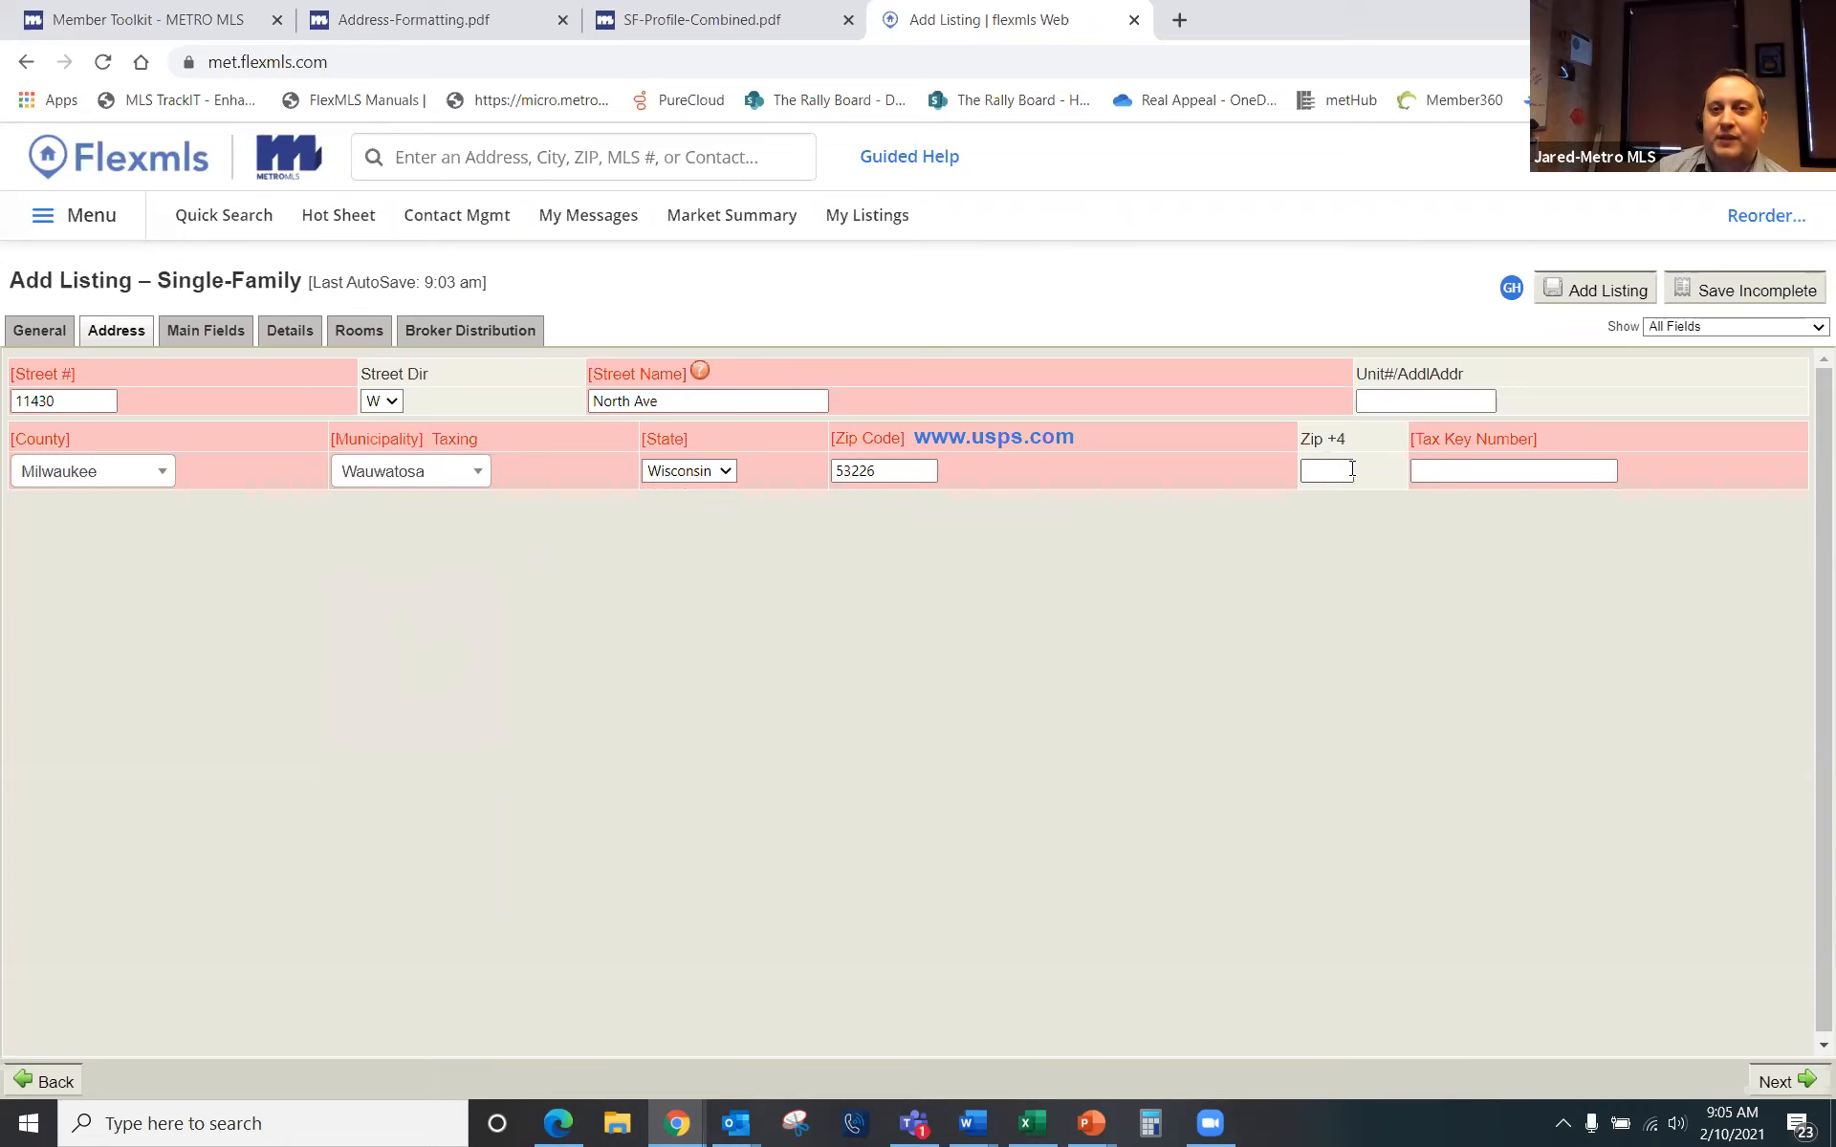
key(shift+Tab)
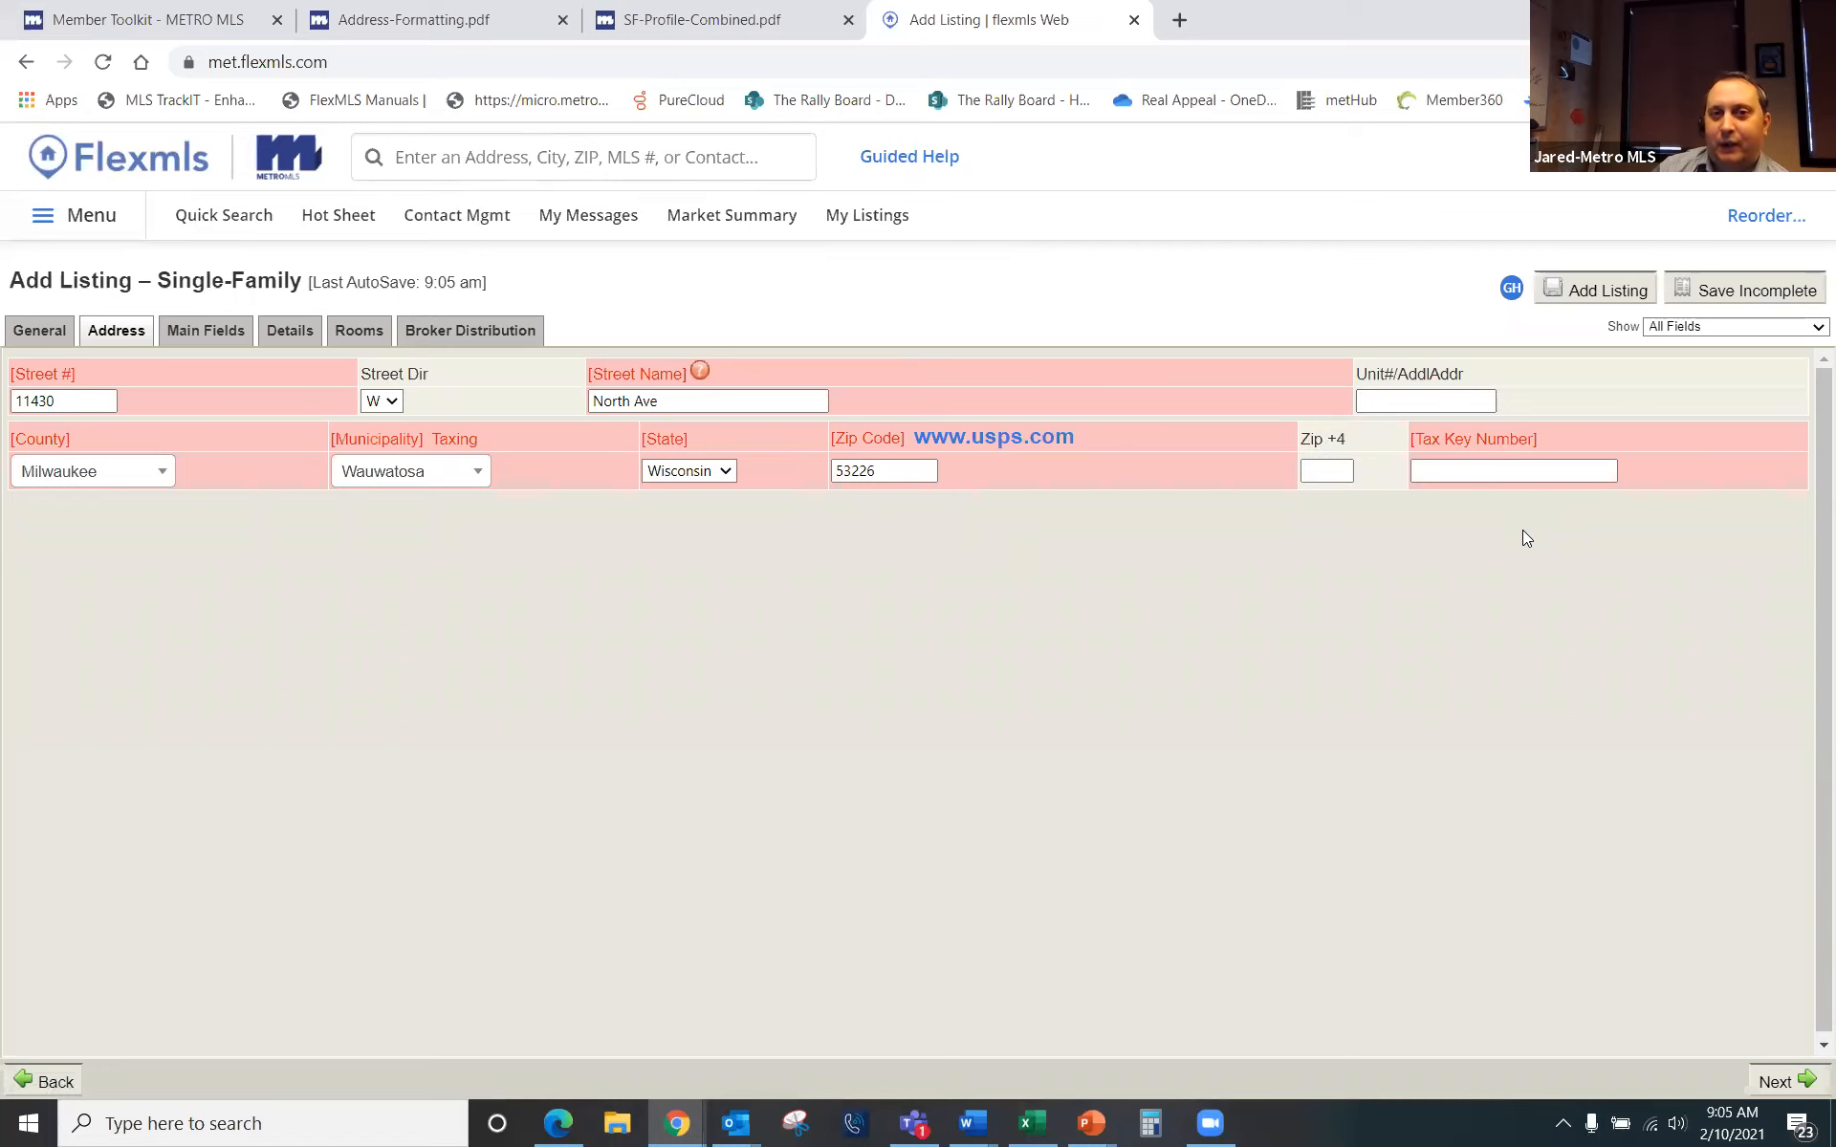
Step: Search the site for 'monsoon', open it in a new tab, and return to Add Listing
click(614, 157)
text(mo)
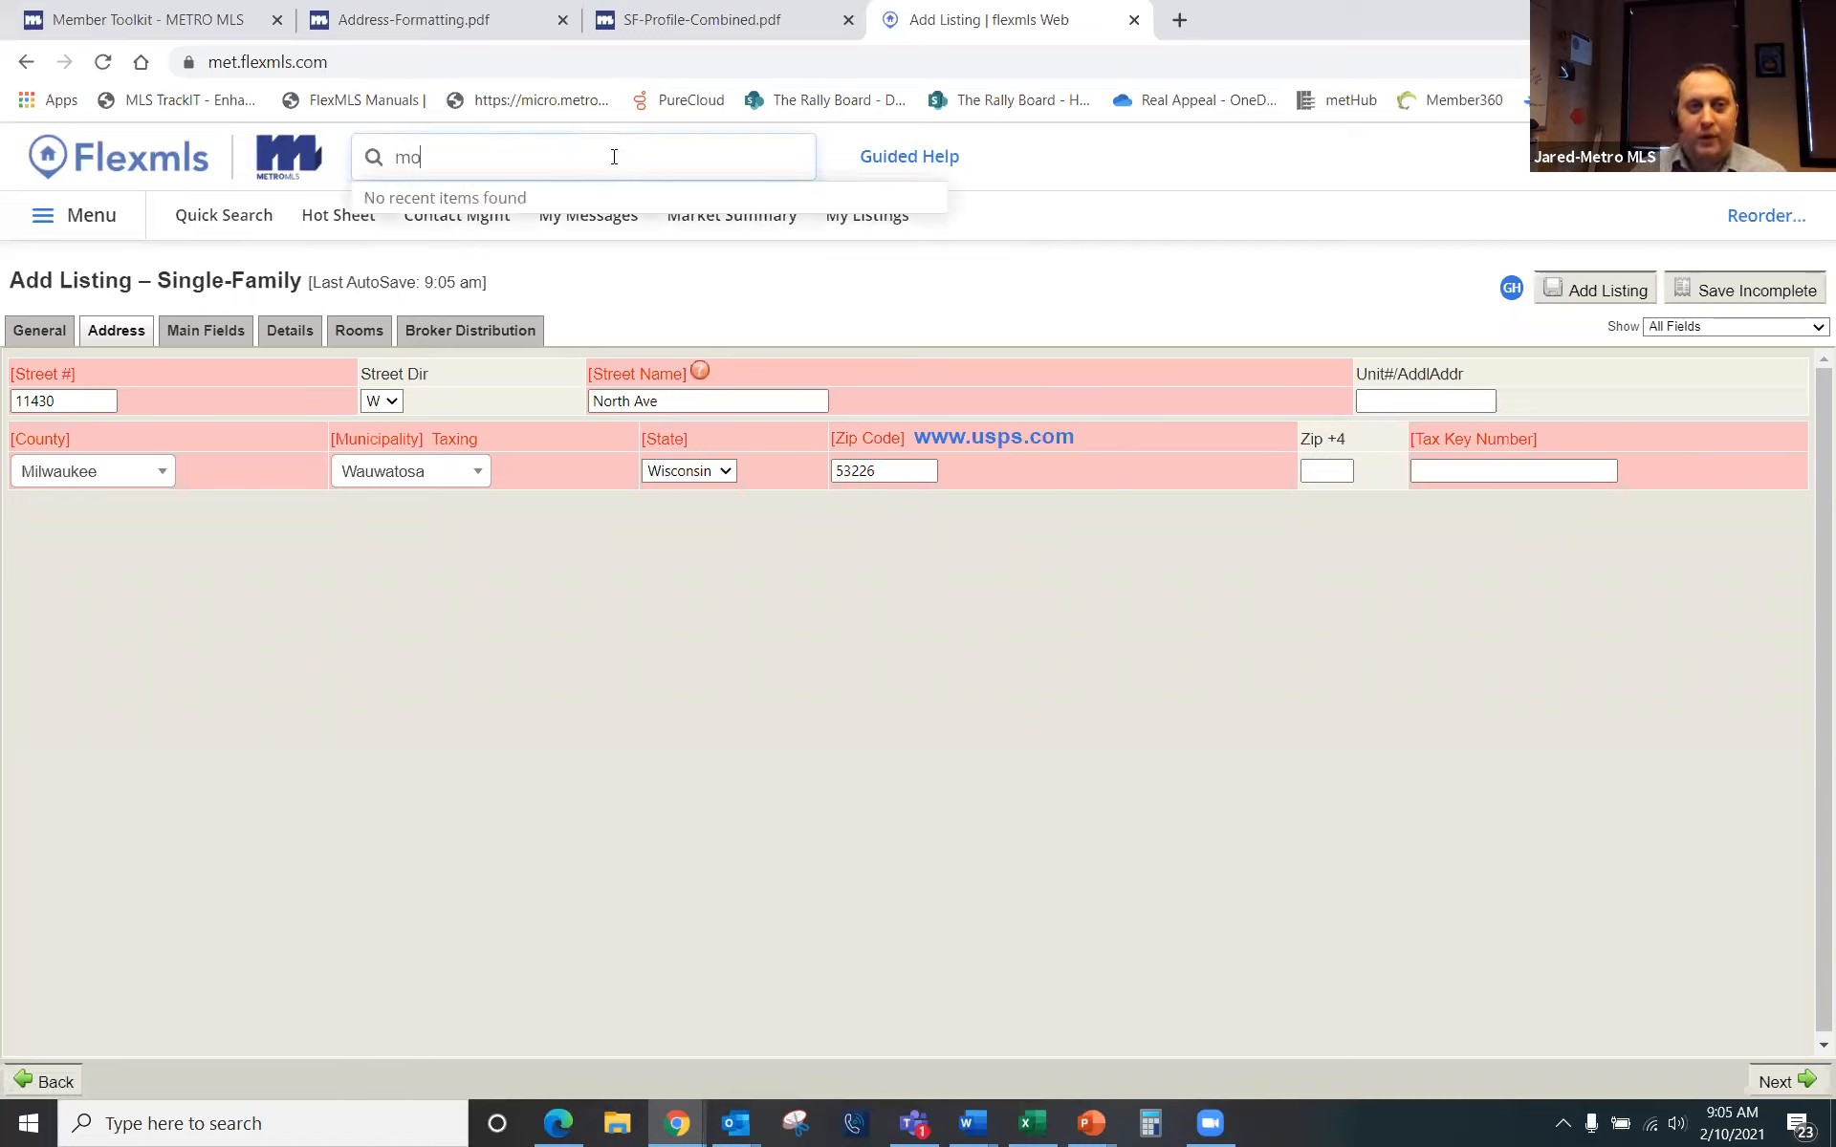
text(nsoon)
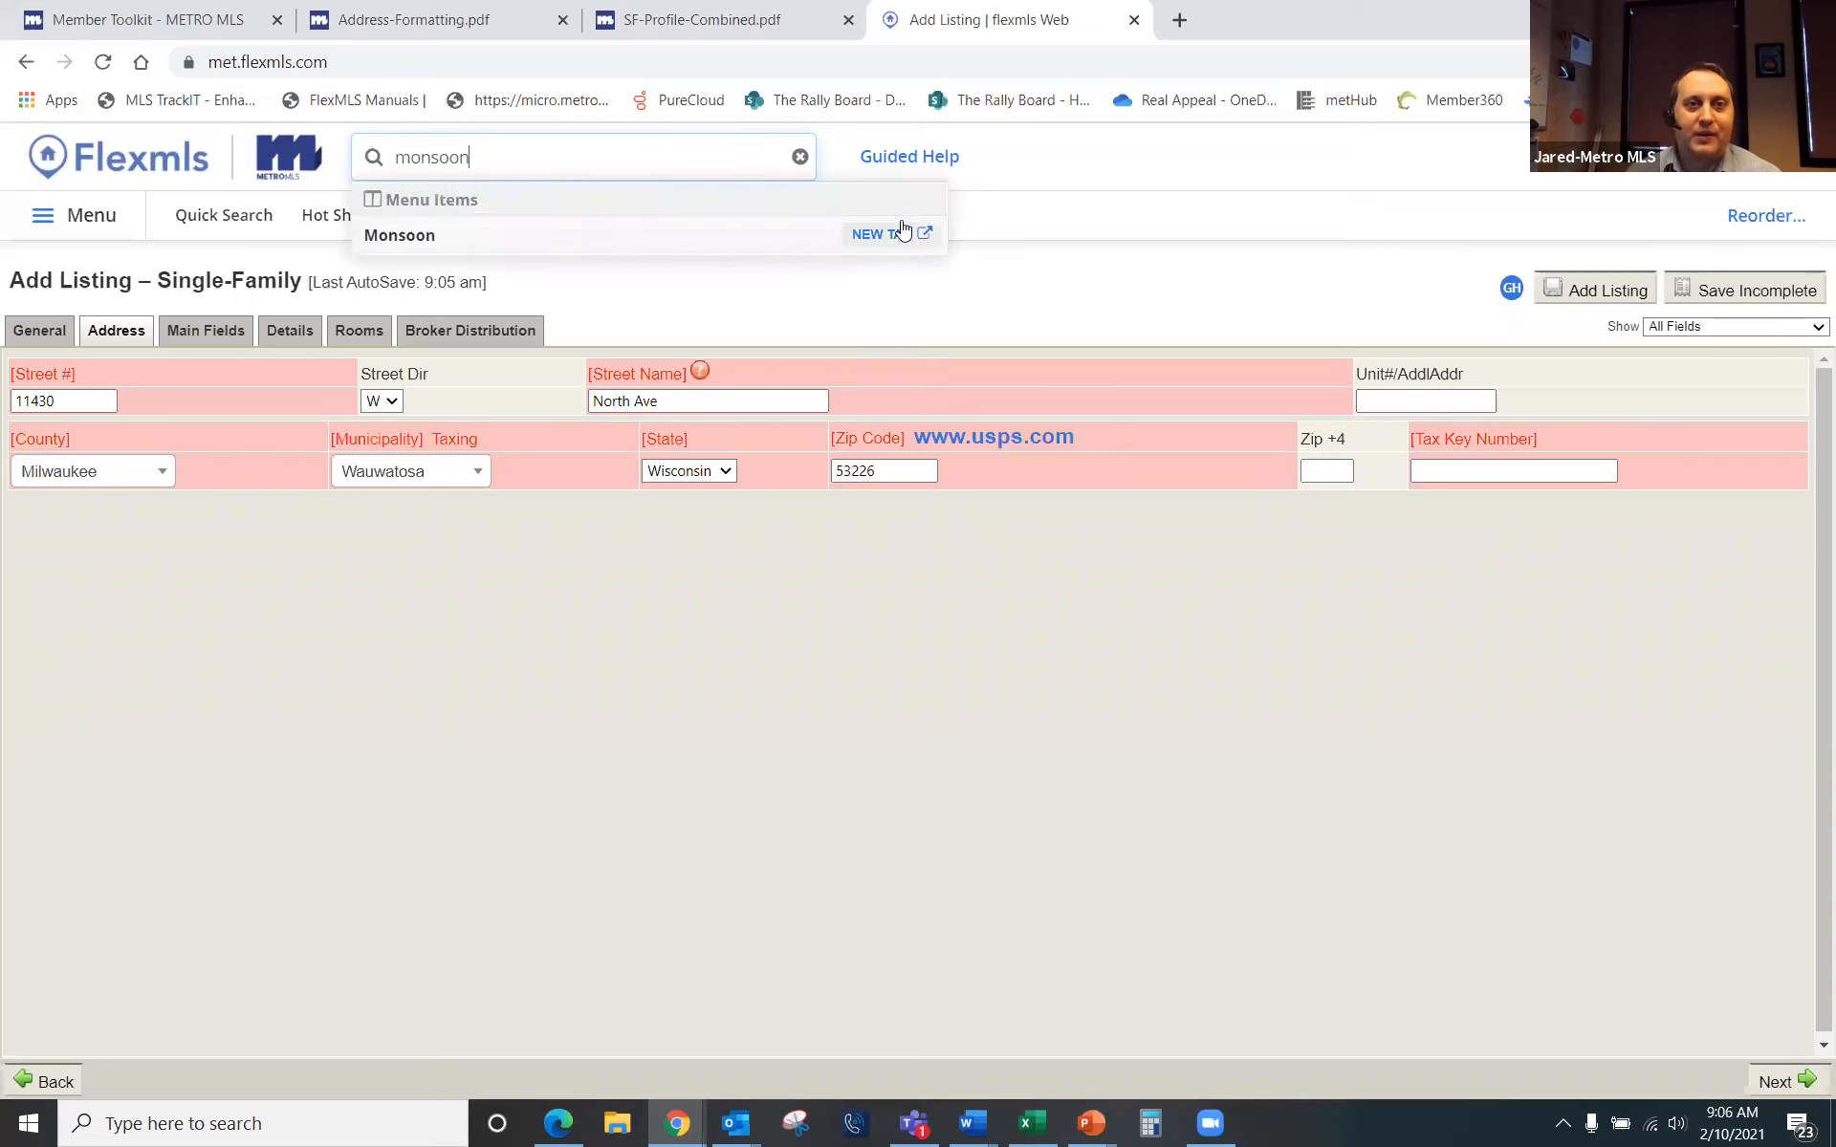
click(902, 234)
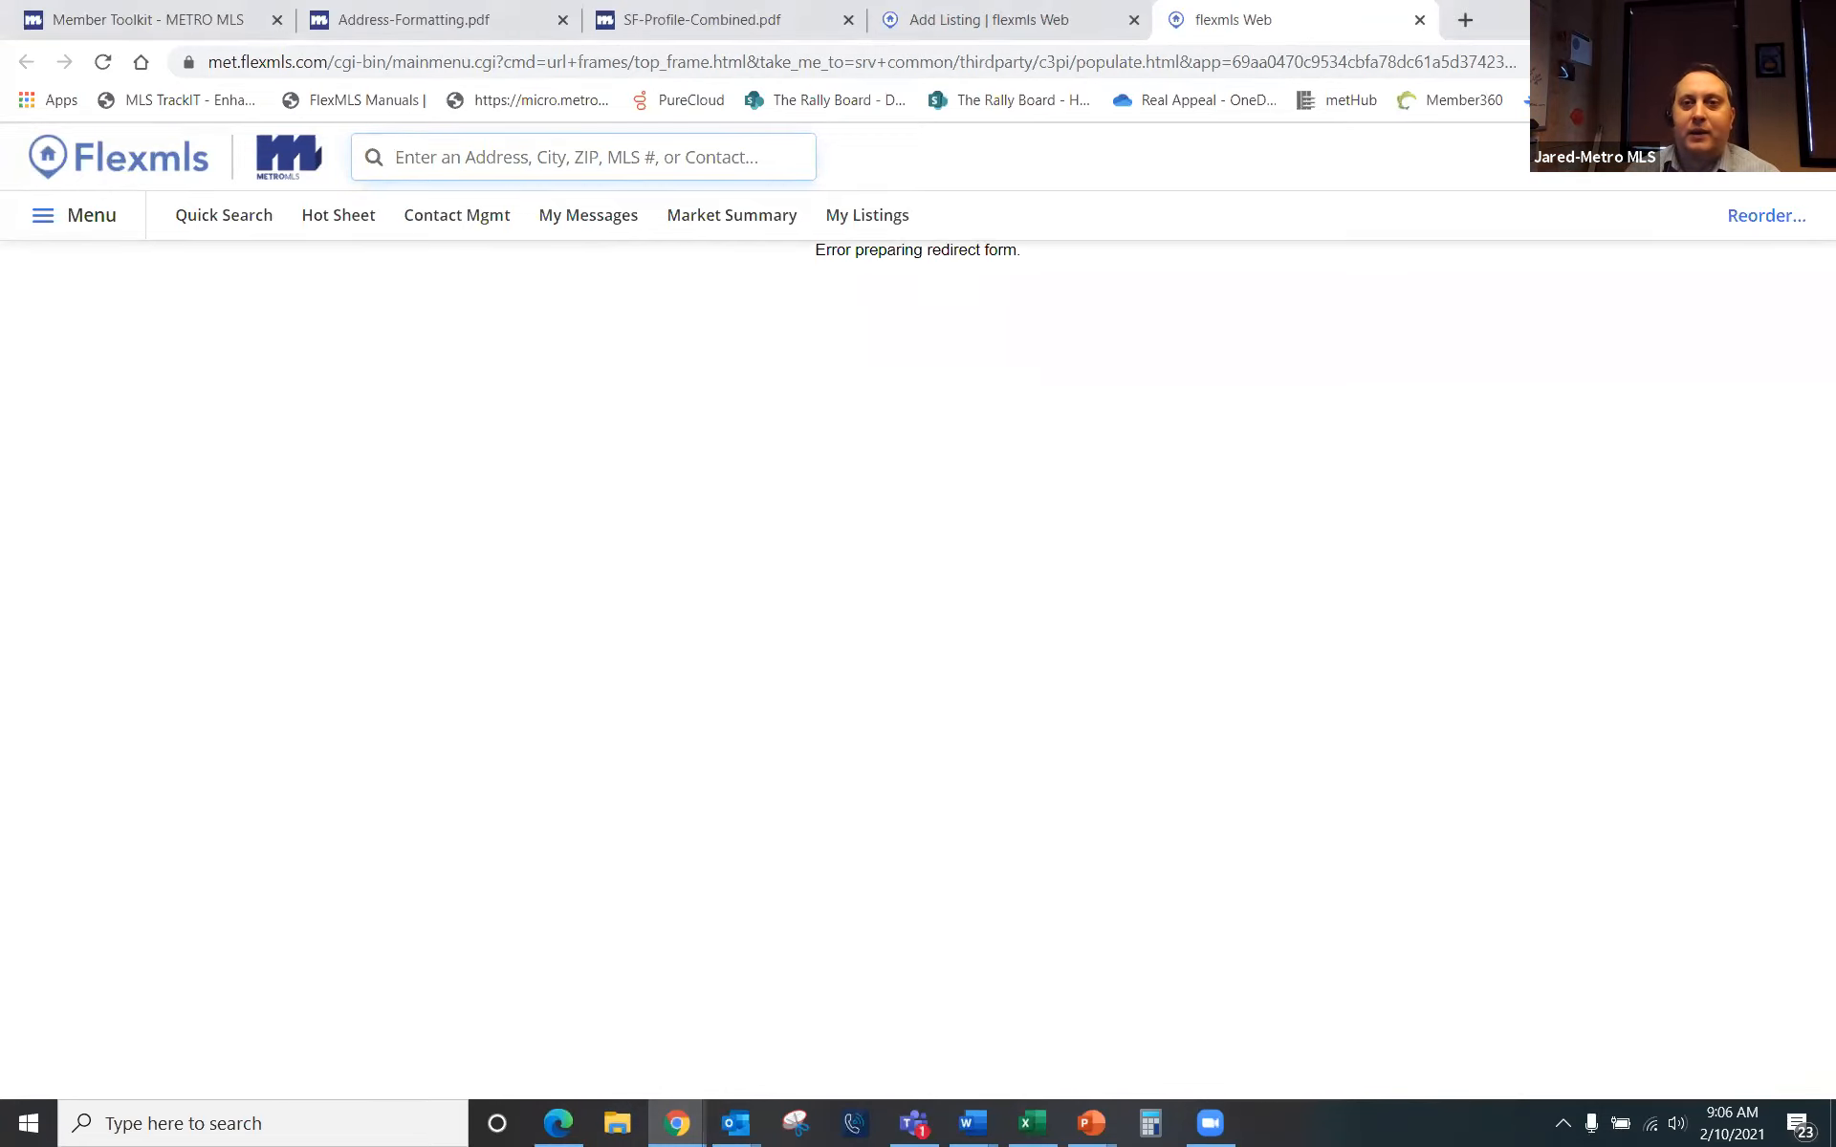
click(1046, 38)
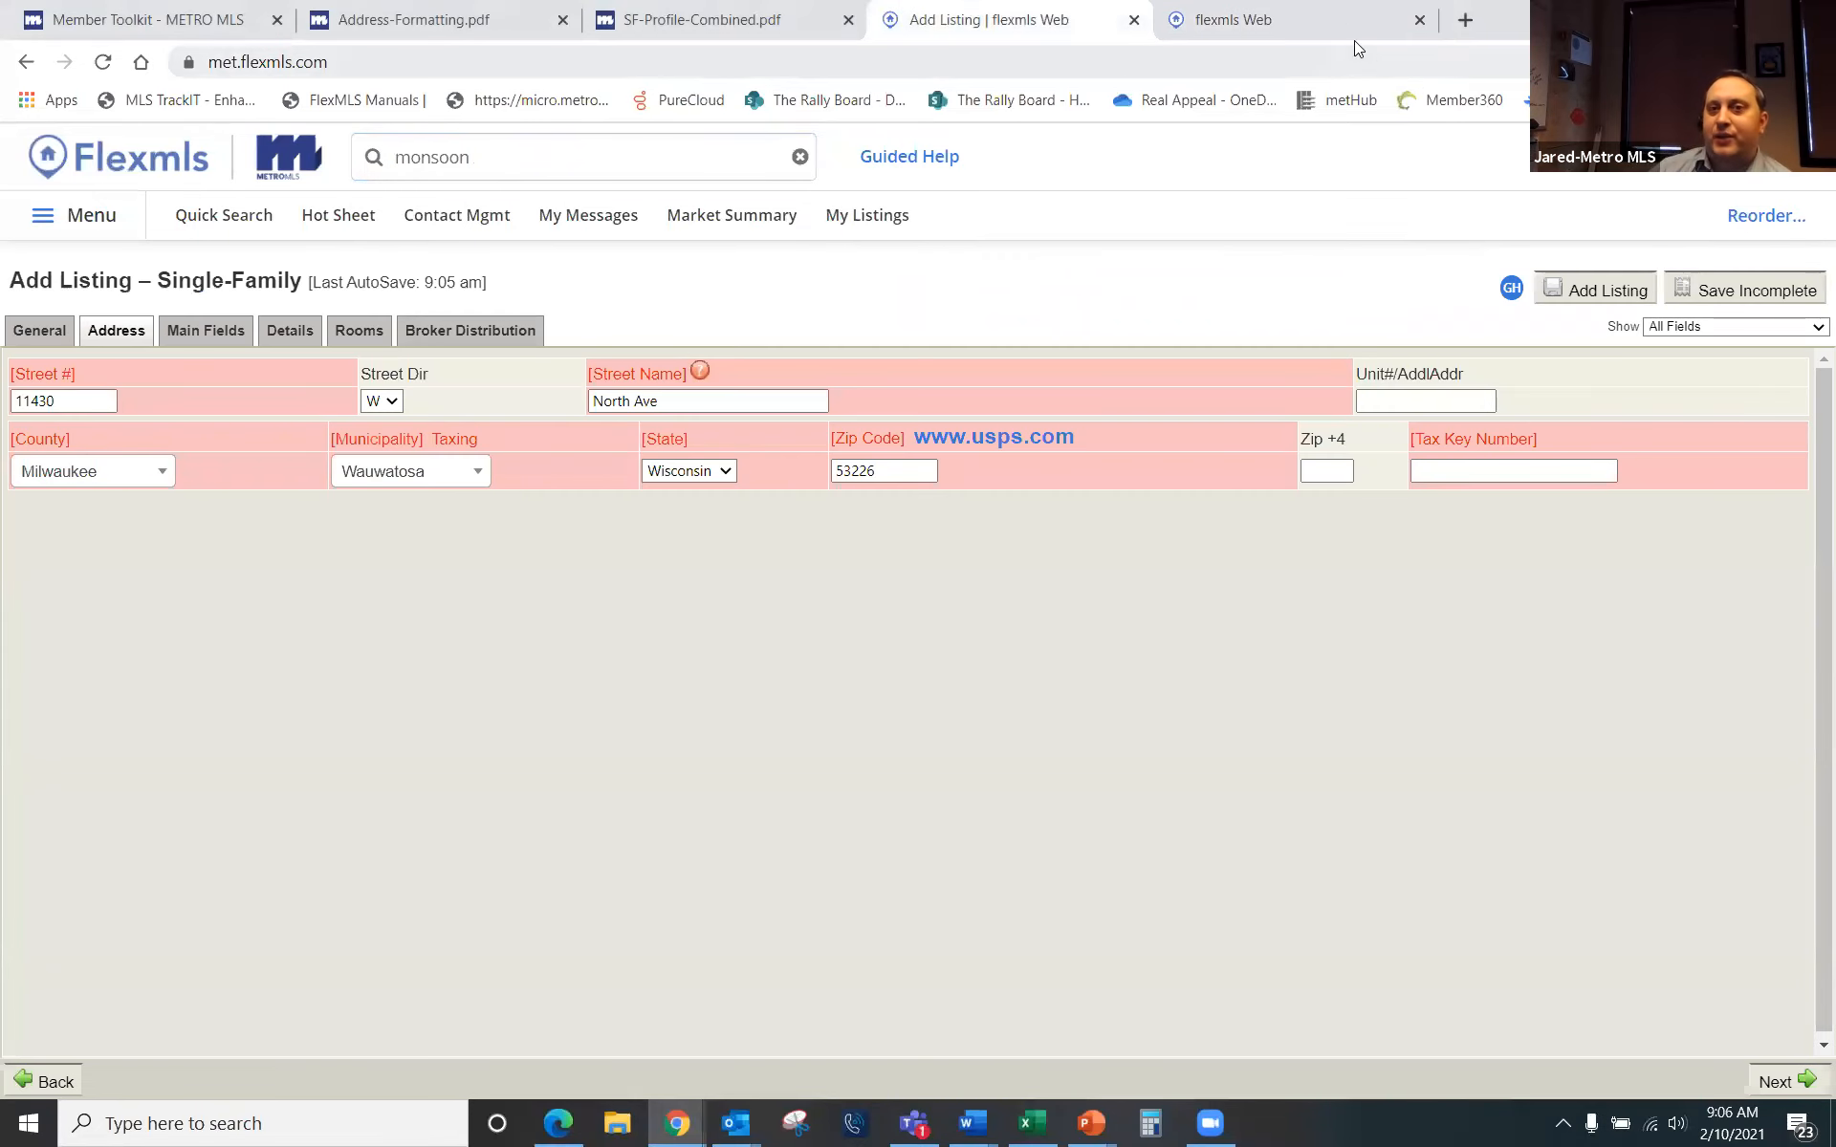
Step: Fill the Tax Key Number with placeholder text
click(1528, 473)
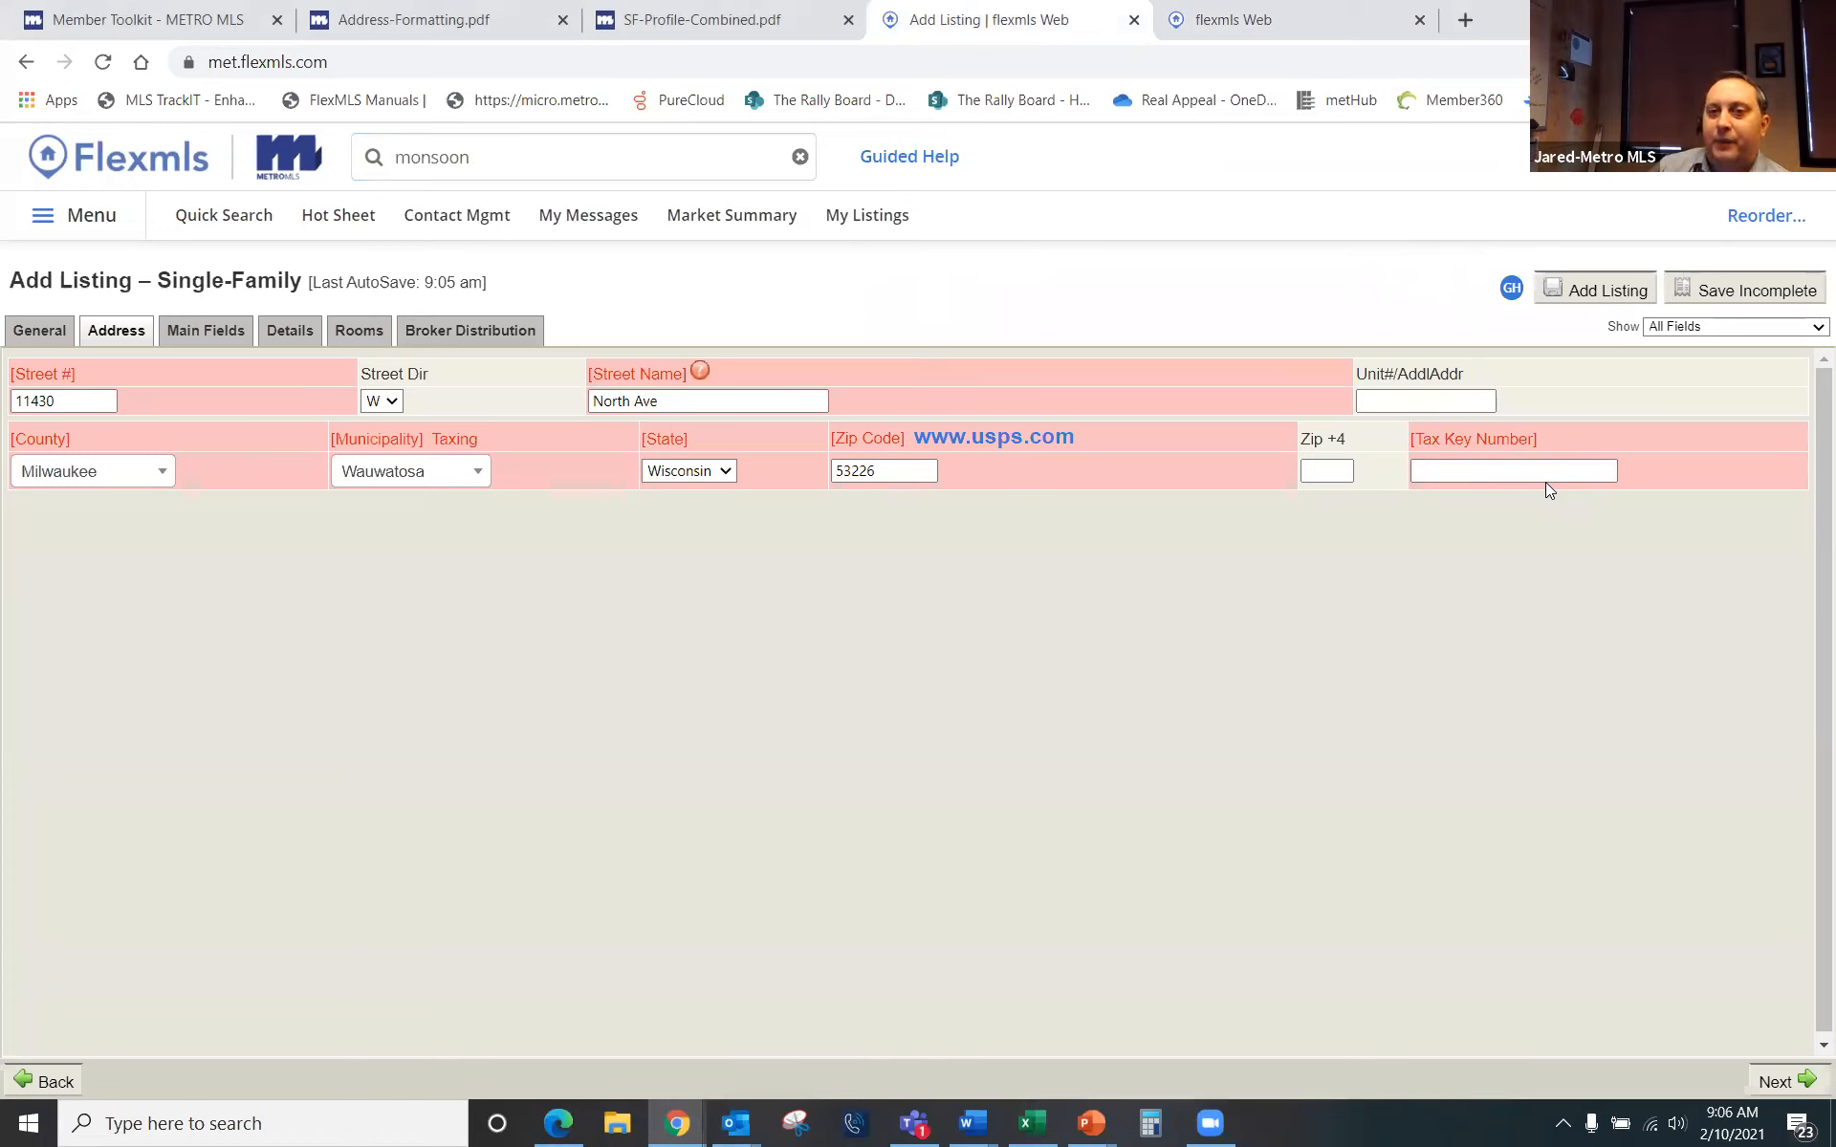
click(1465, 473)
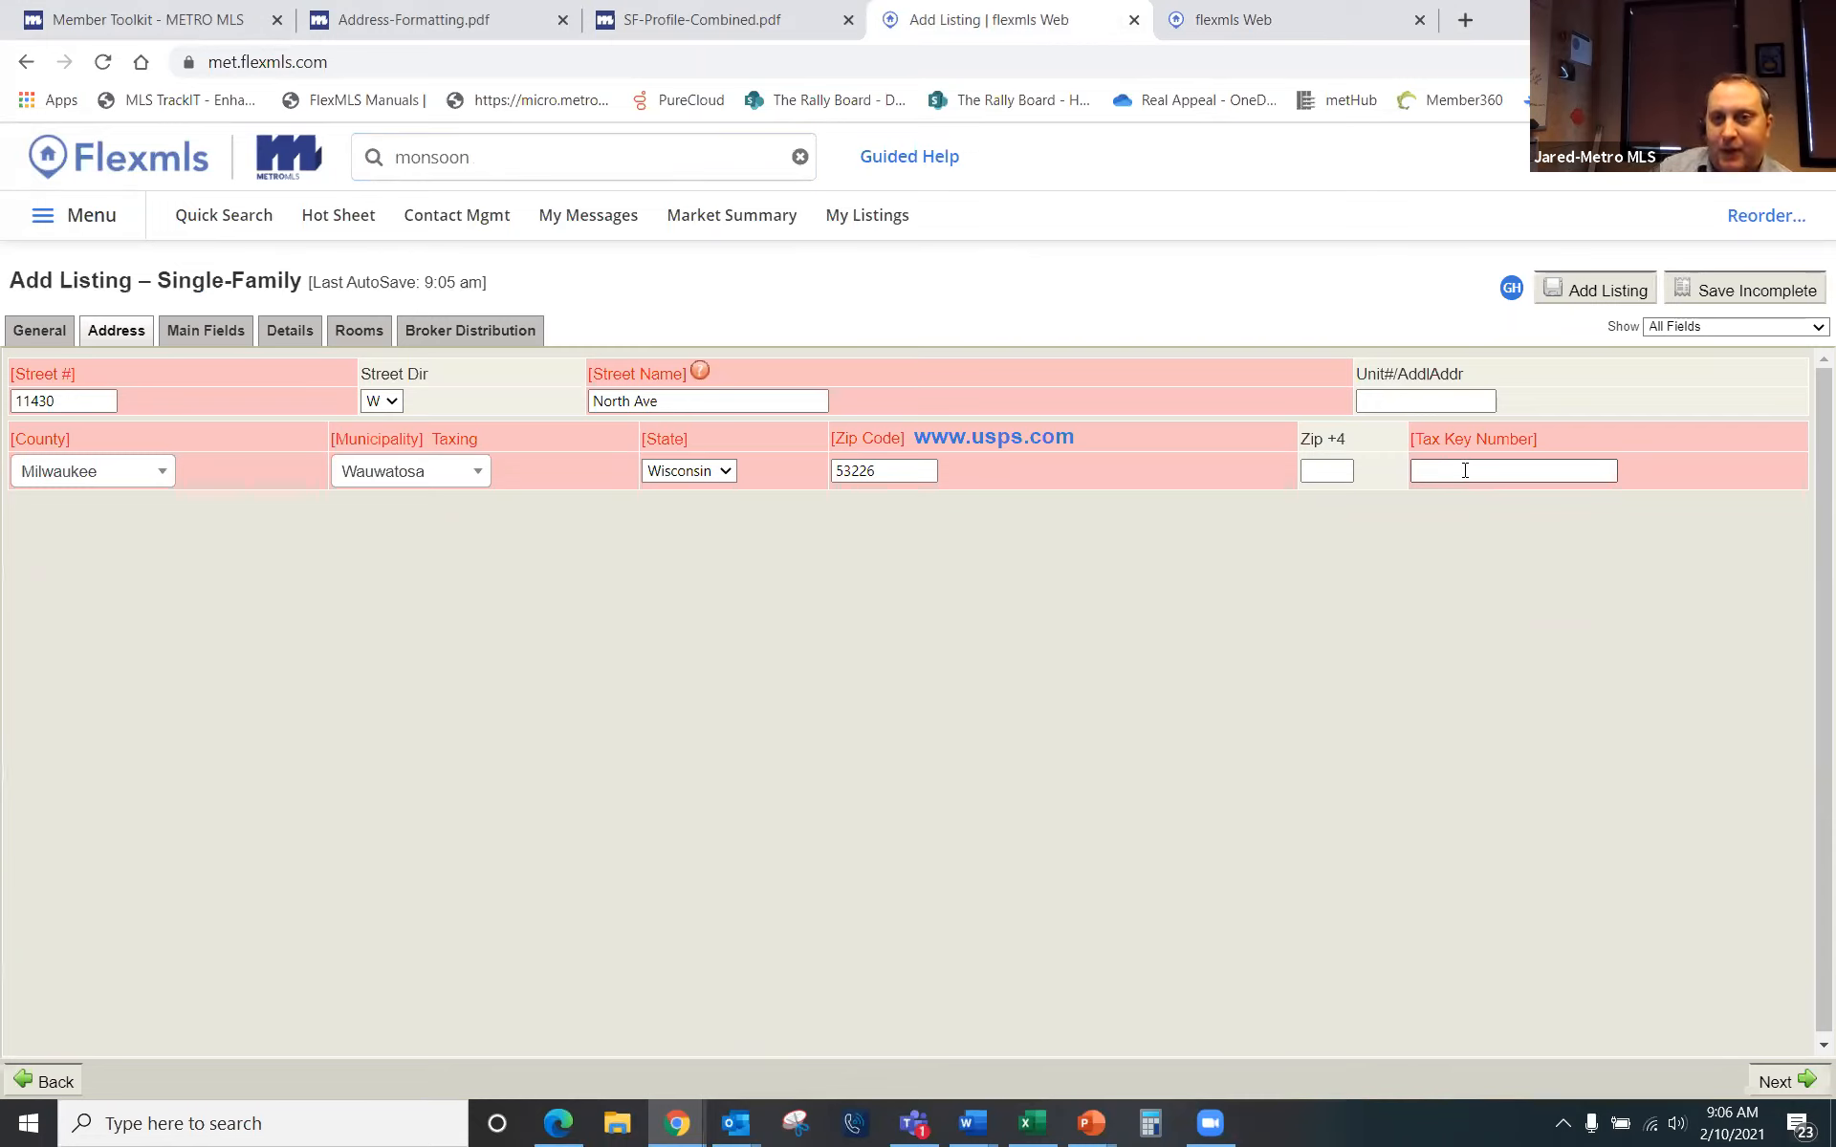
text(hjgkjhkjbhkjbhjkvbg)
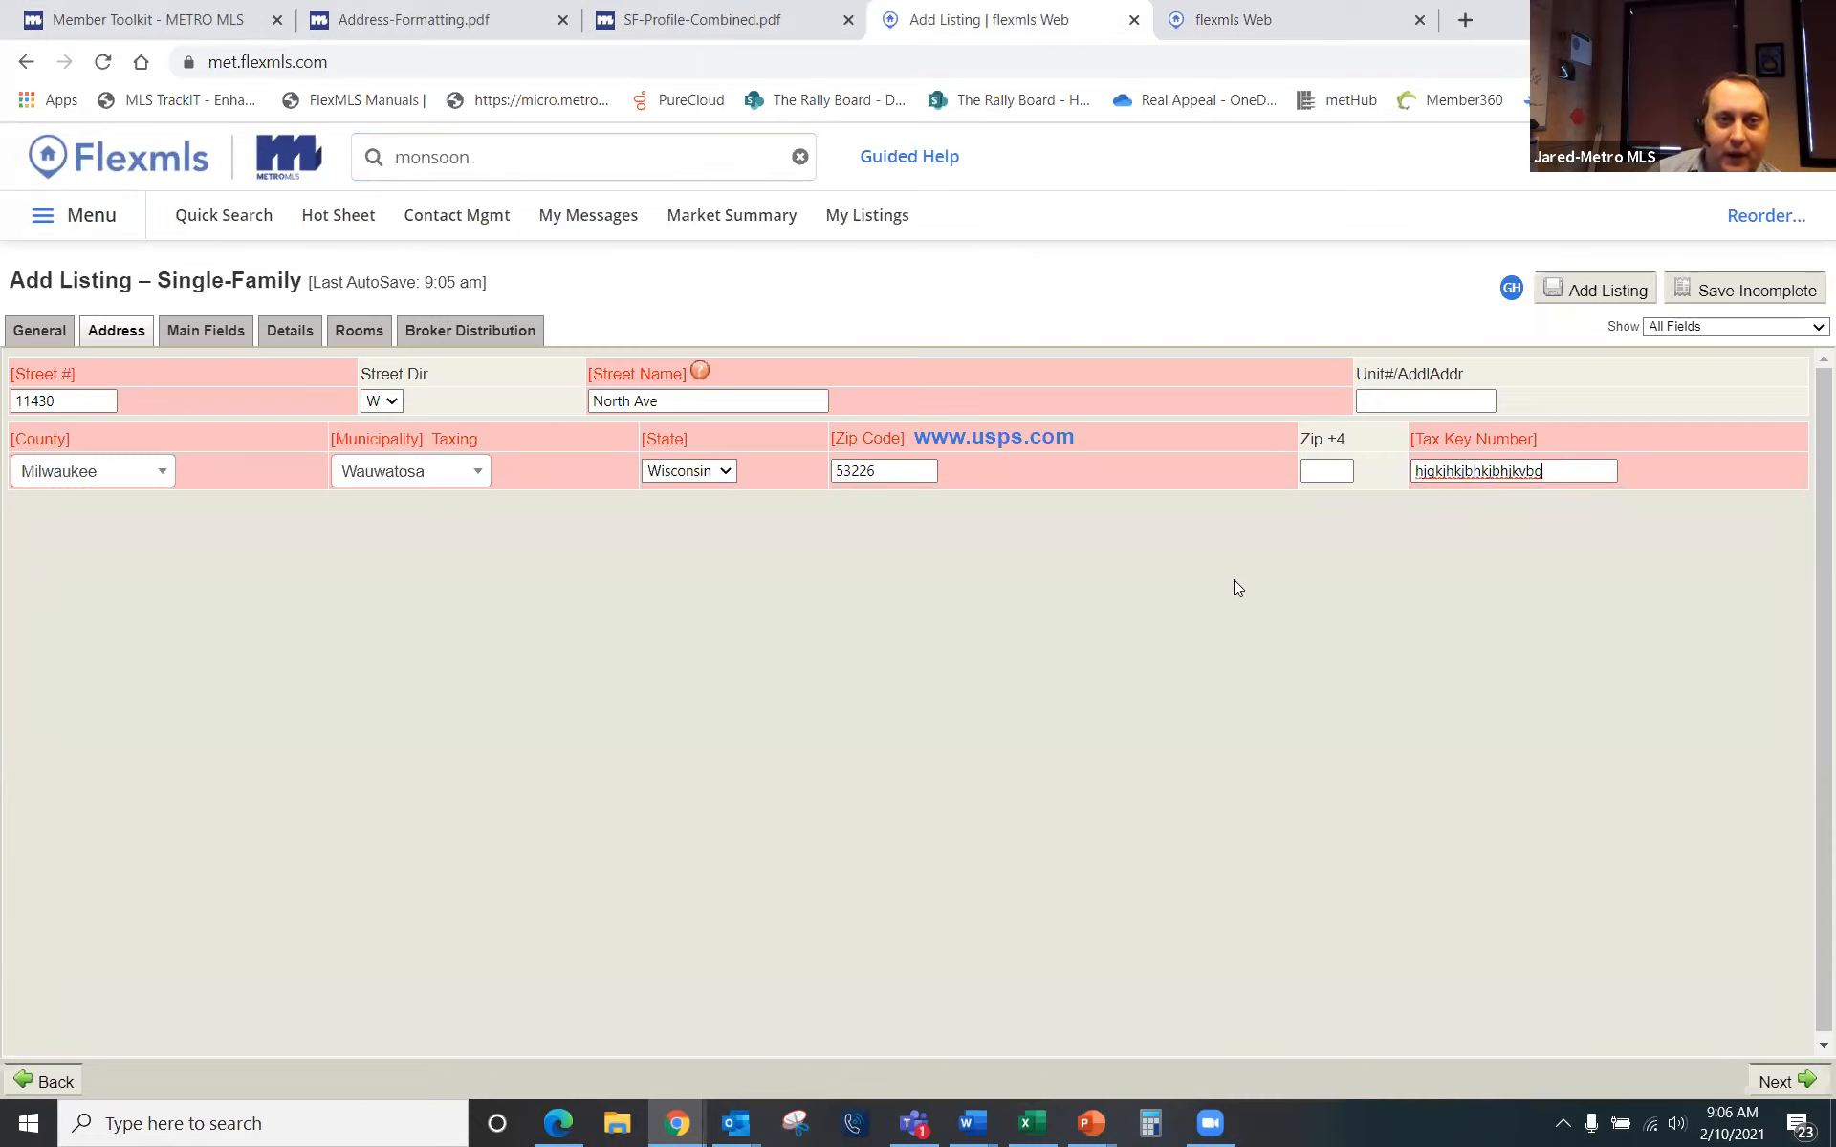
Step: Open Main Fields and scroll through it, noting Status Active and Postal Municipality Wauwatosa
click(203, 333)
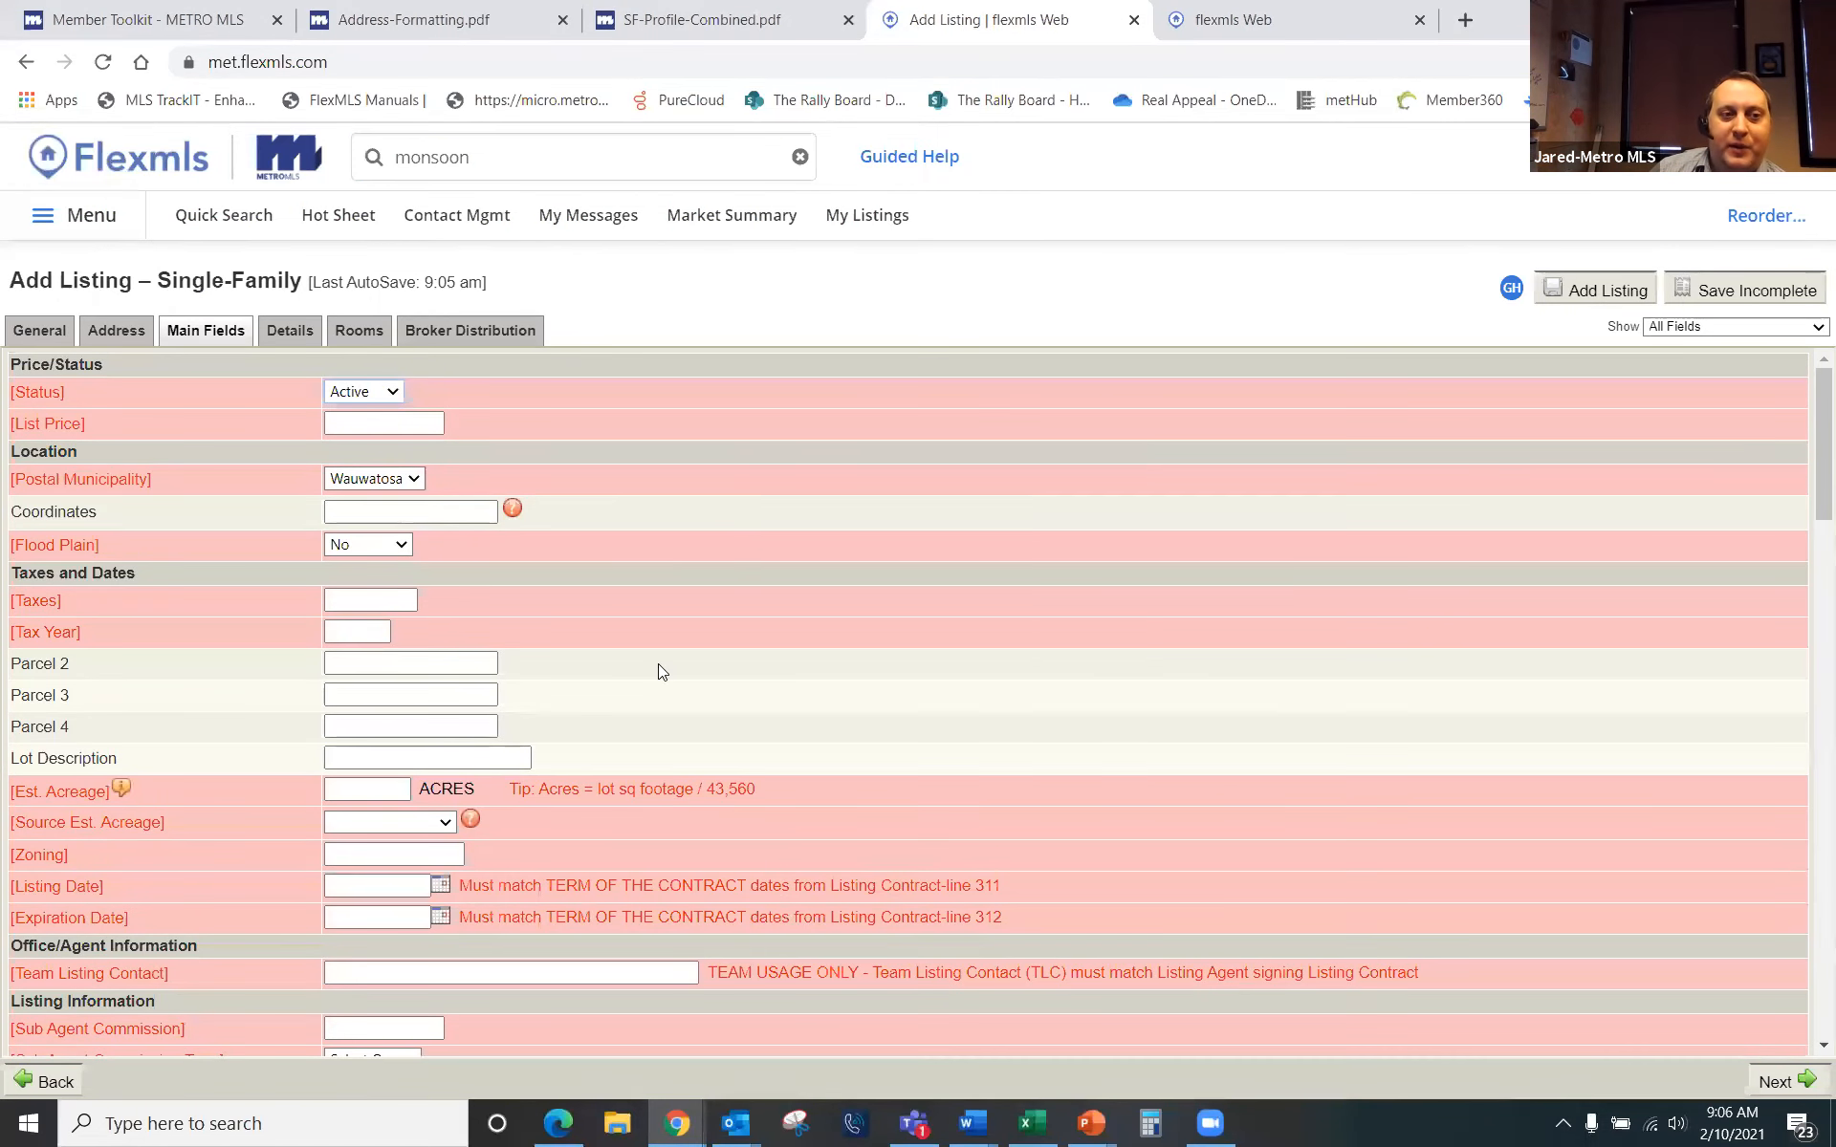
scroll(658, 672, down, 20)
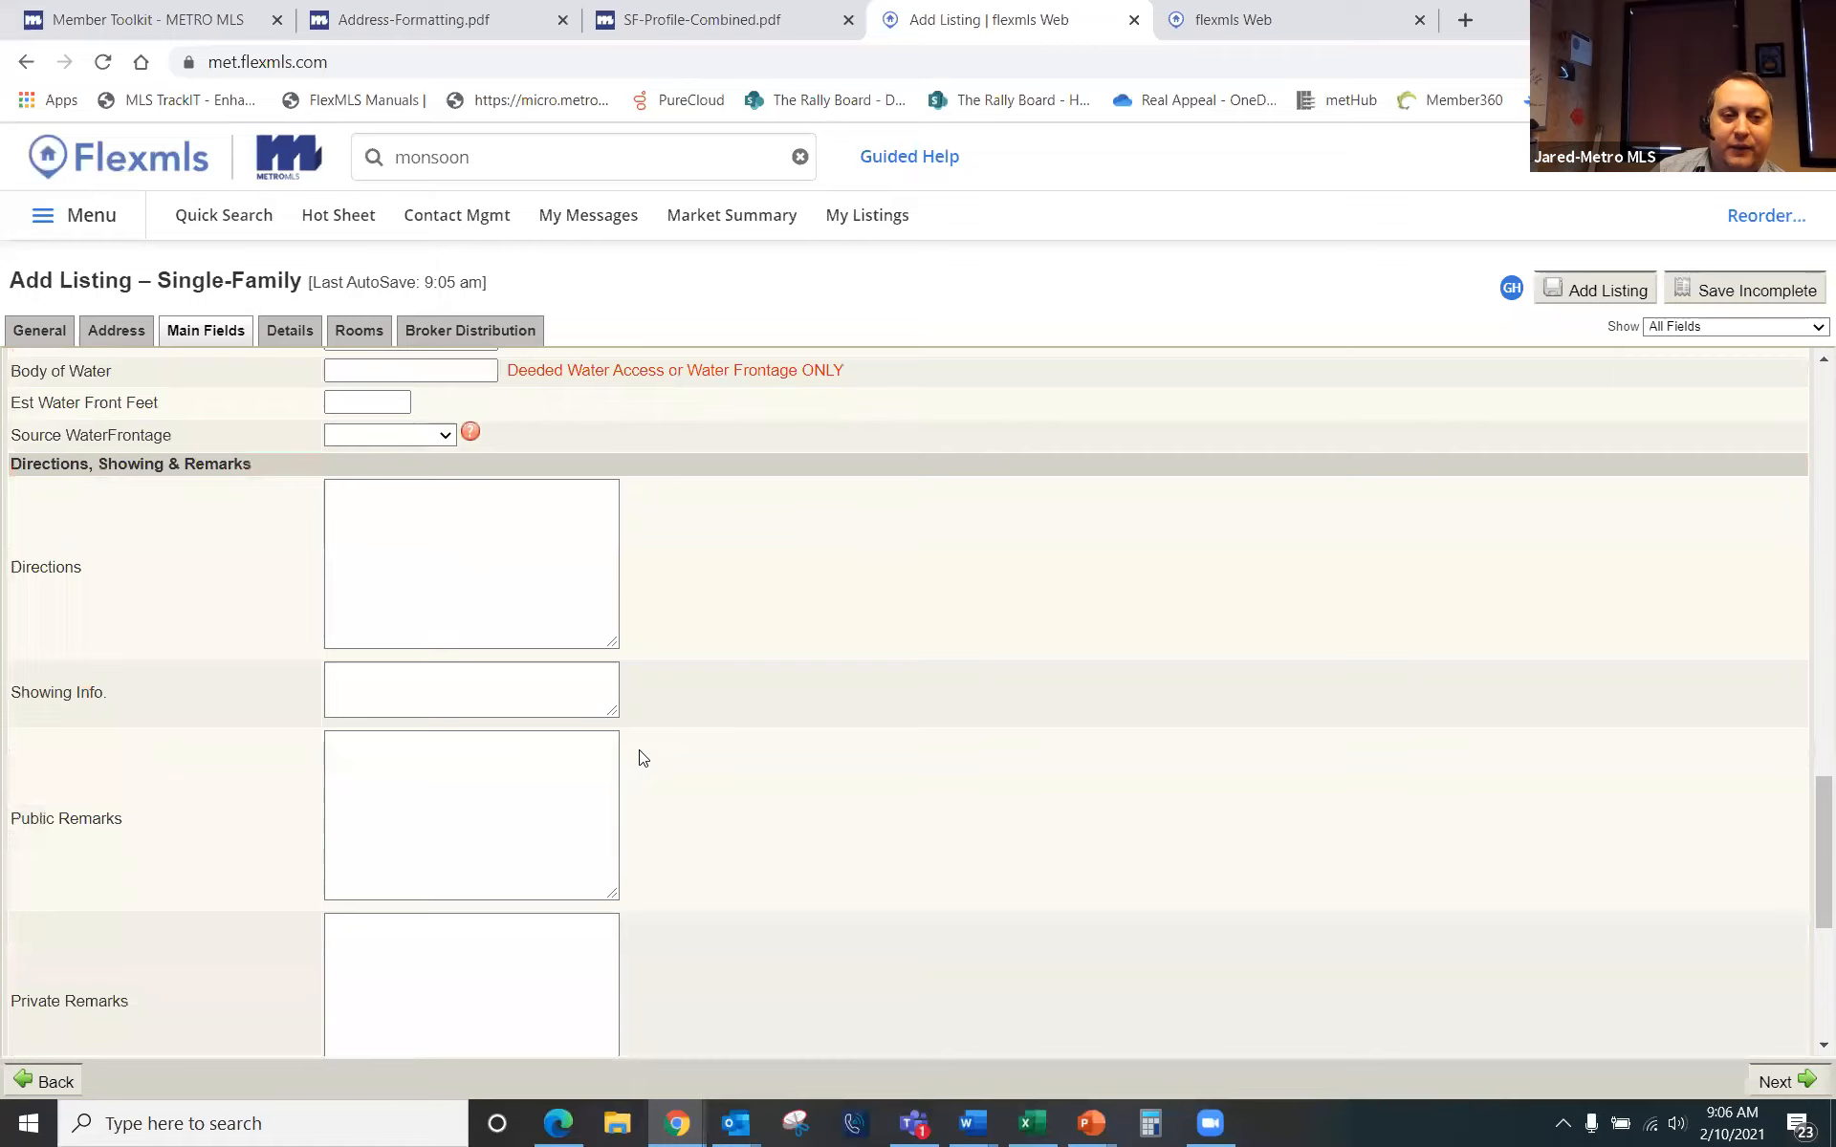
scroll(717, 749, down, 2)
scroll(745, 750, up, 2)
scroll(746, 750, down, 1)
scroll(754, 741, up, 10)
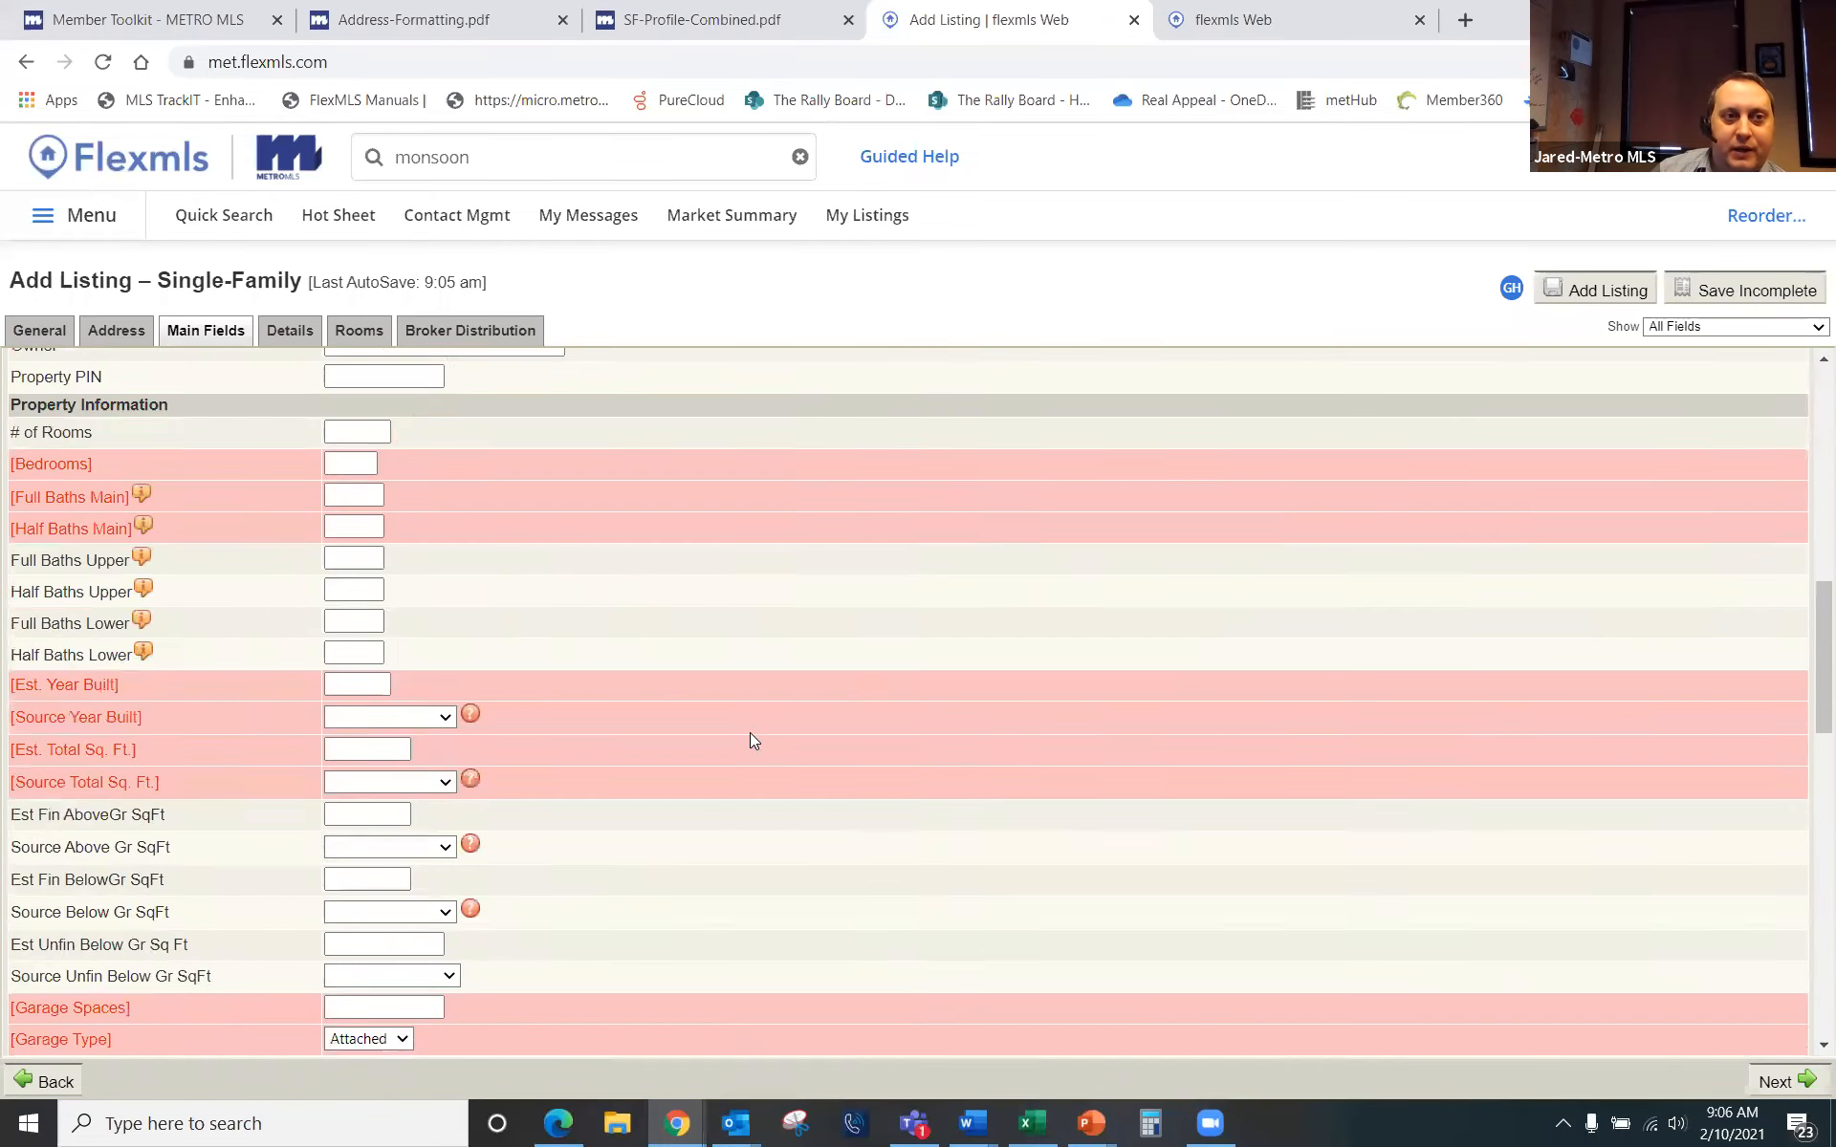
scroll(750, 732, up, 8)
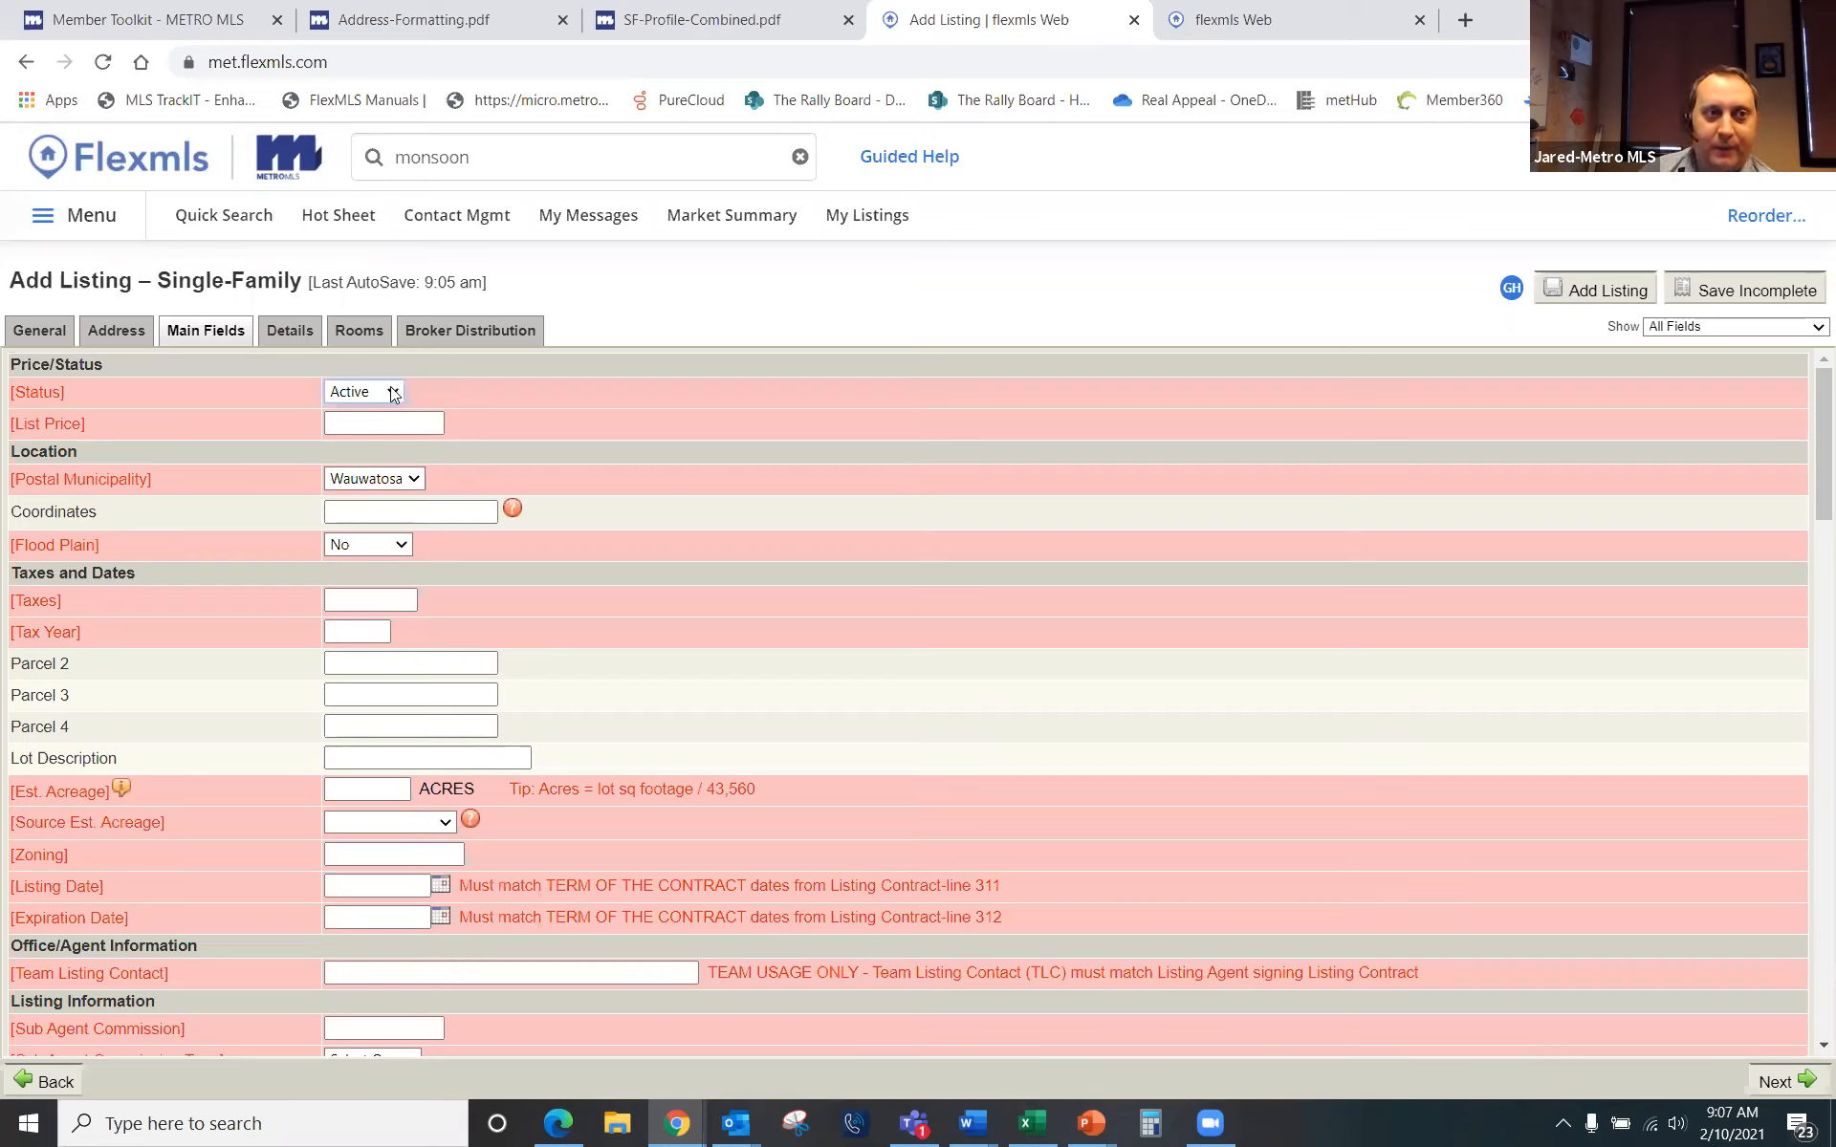
Step: Set the listing status to Delayed with a start showing date of 2/25/2021
click(392, 390)
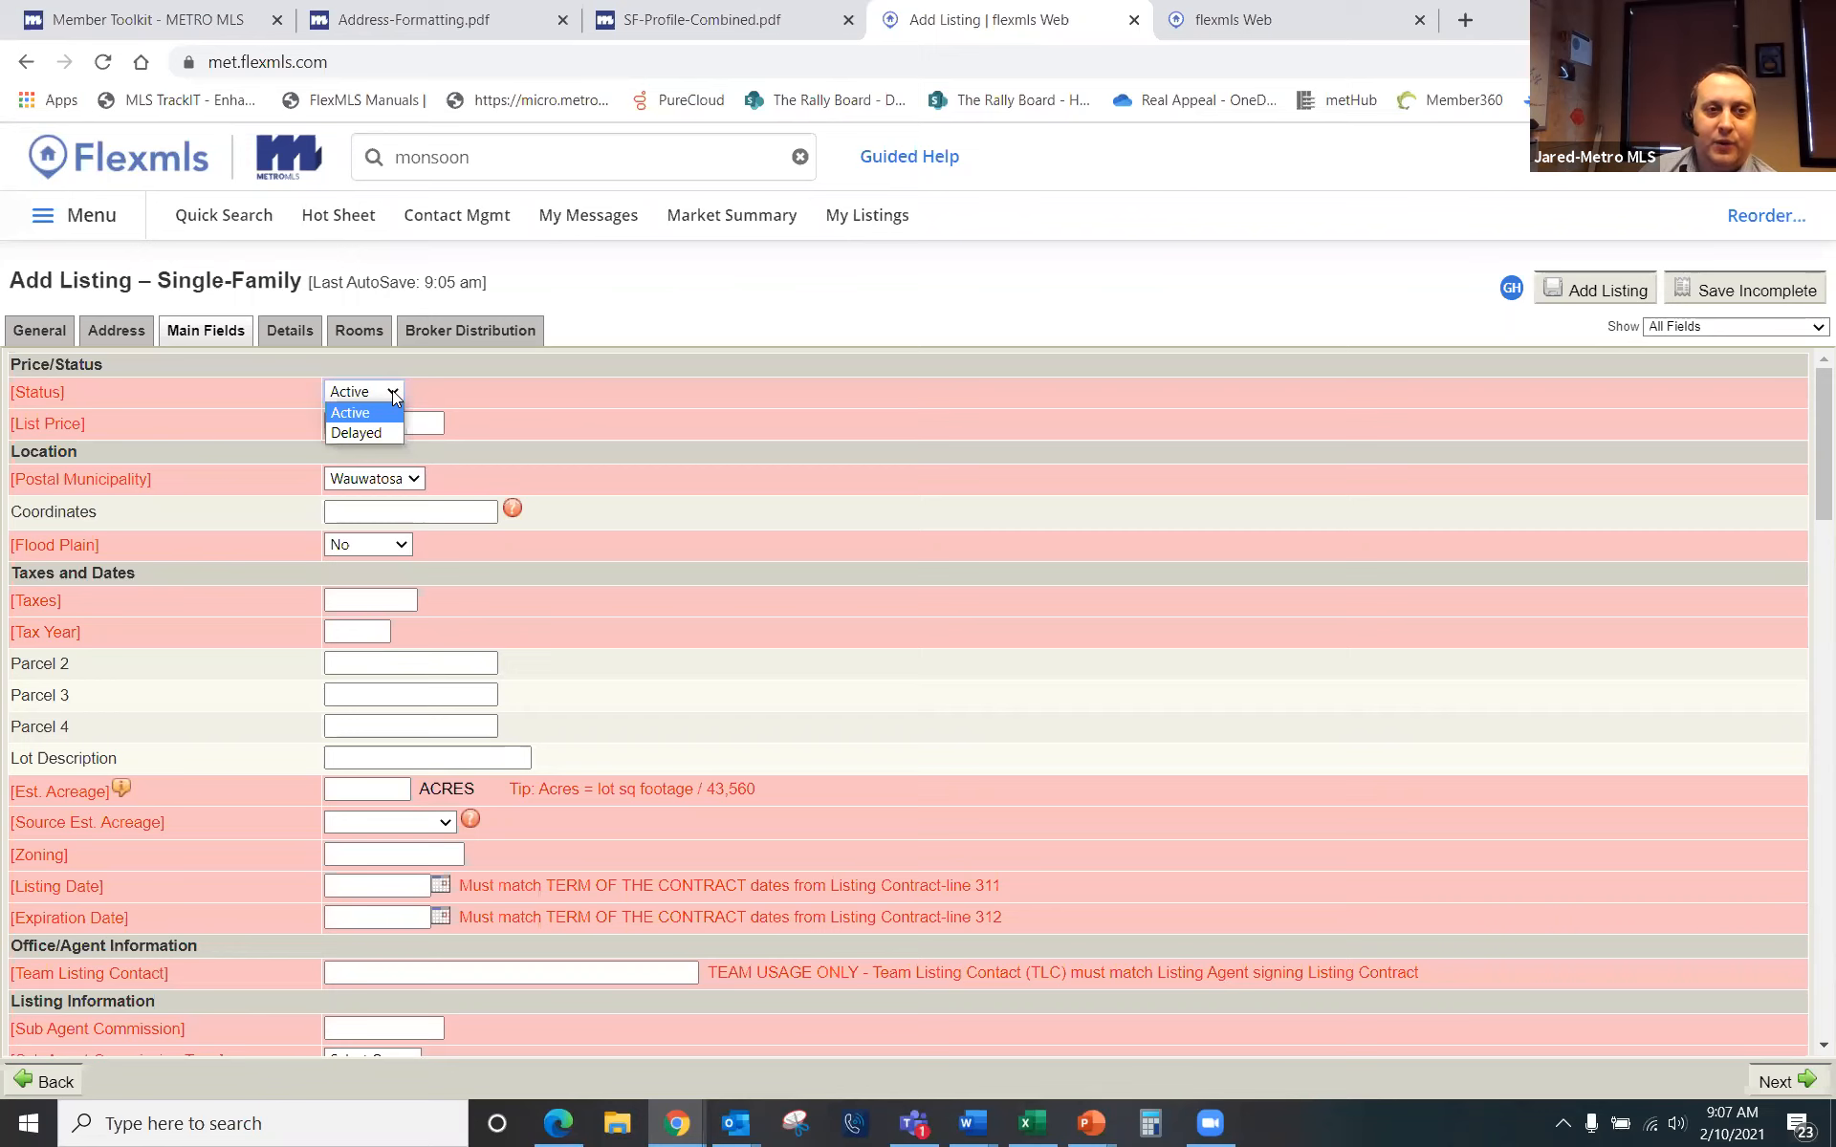
click(355, 433)
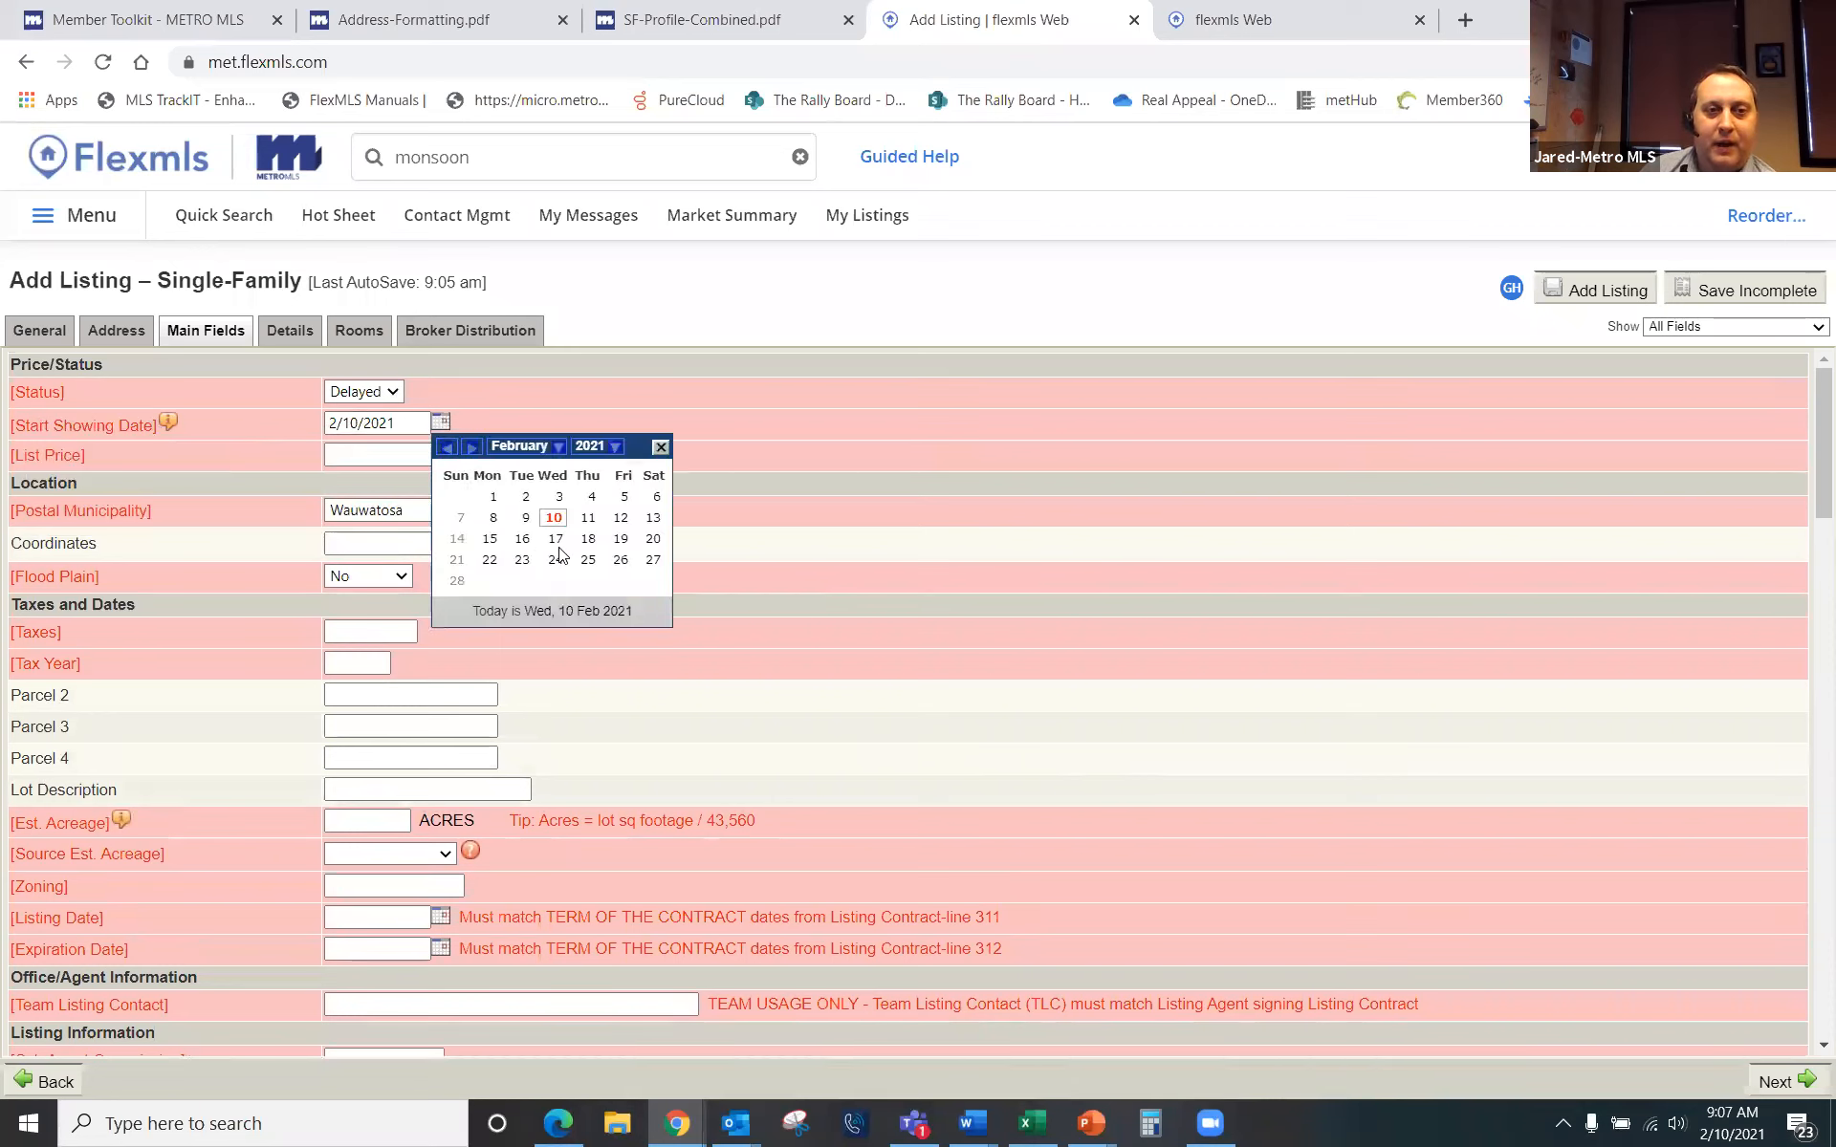
click(588, 560)
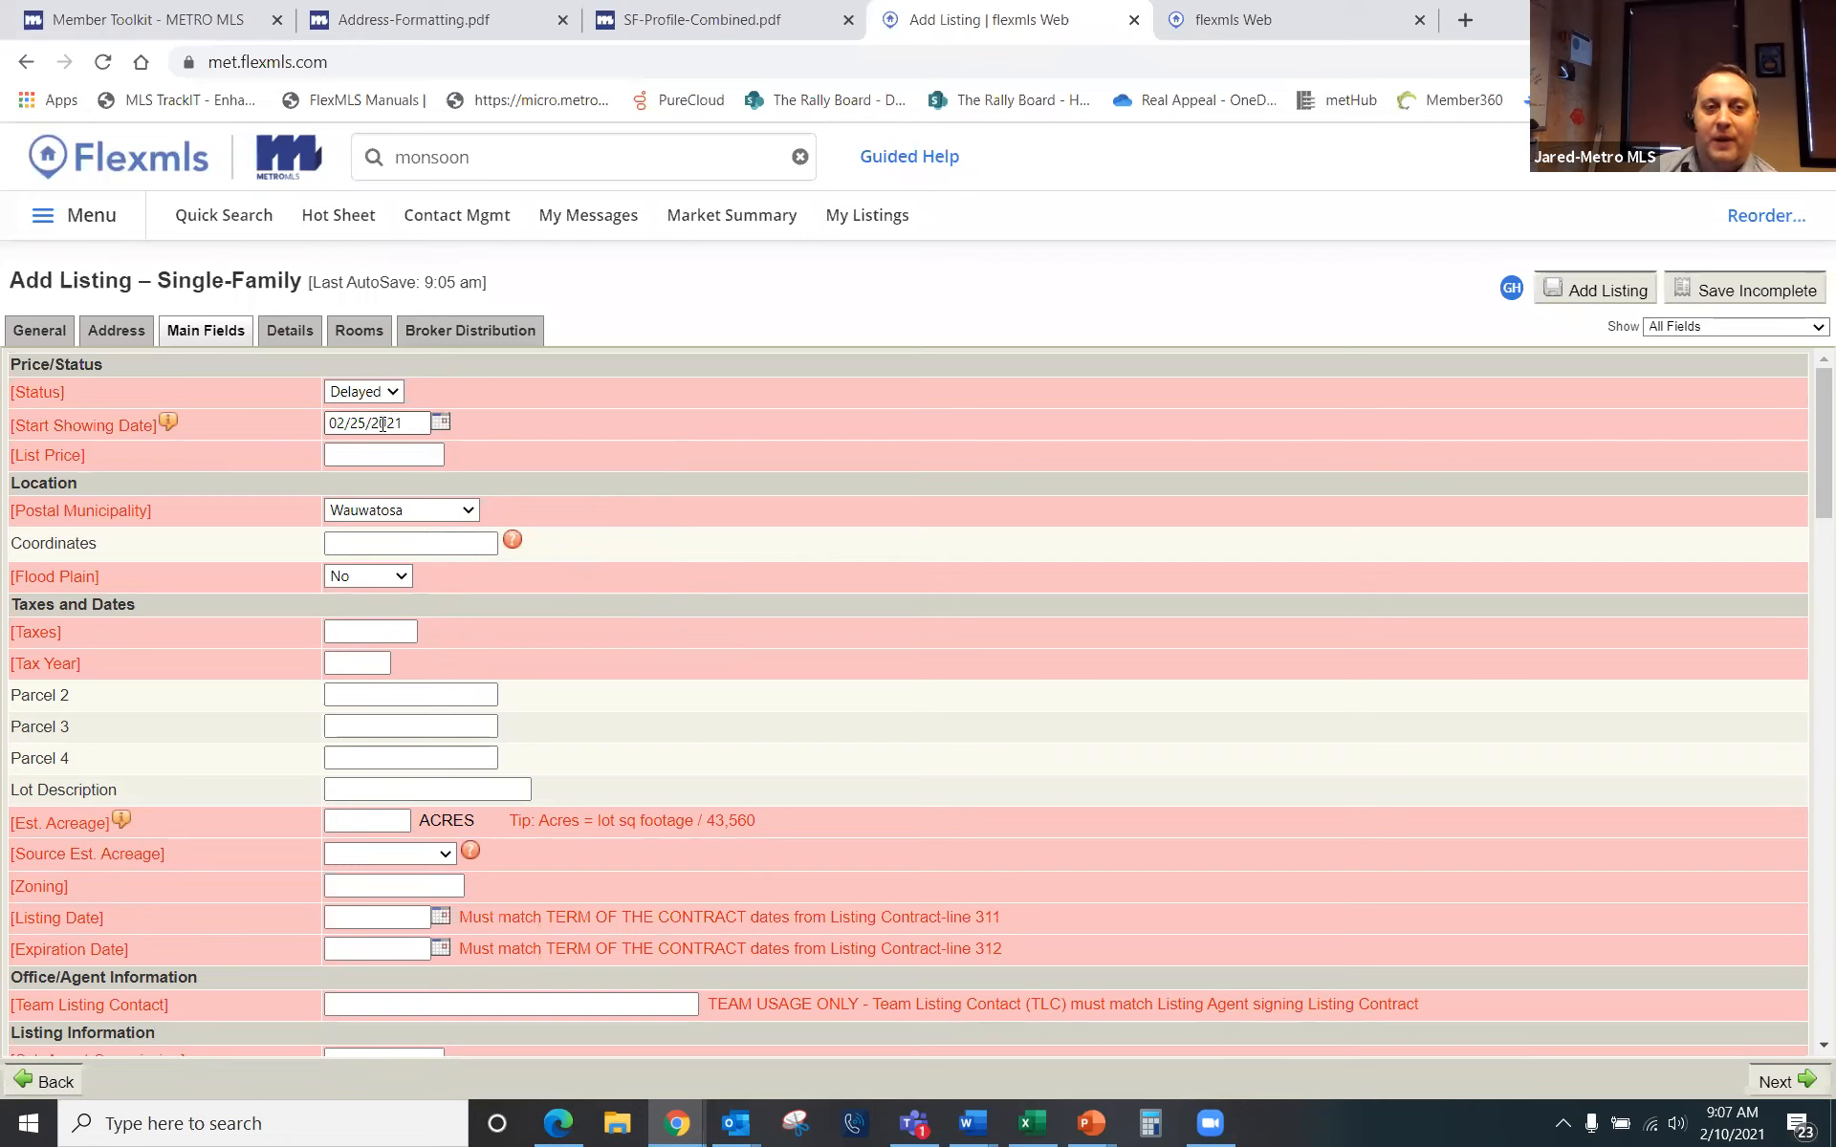
Step: Enter a list price of 200000, briefly checking the Address tab before returning to Main Fields
click(385, 455)
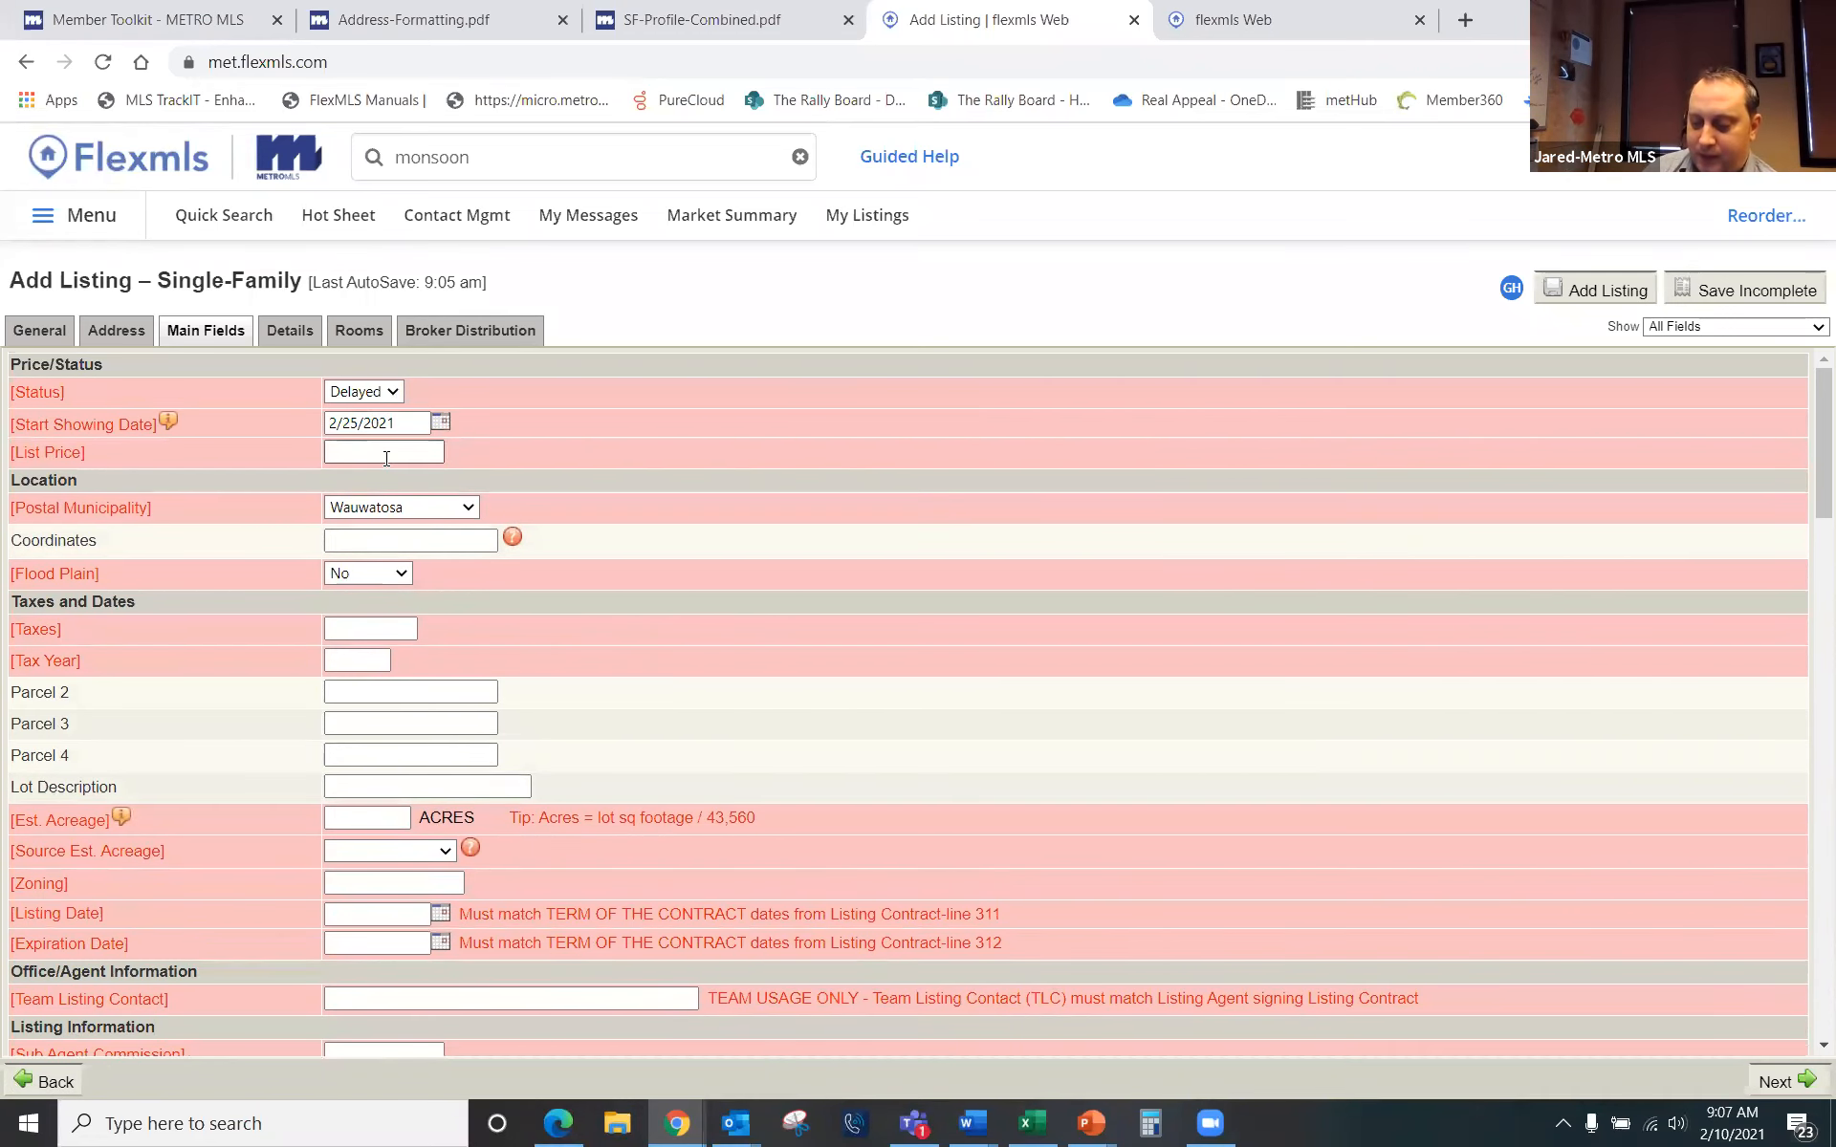
text(2000)
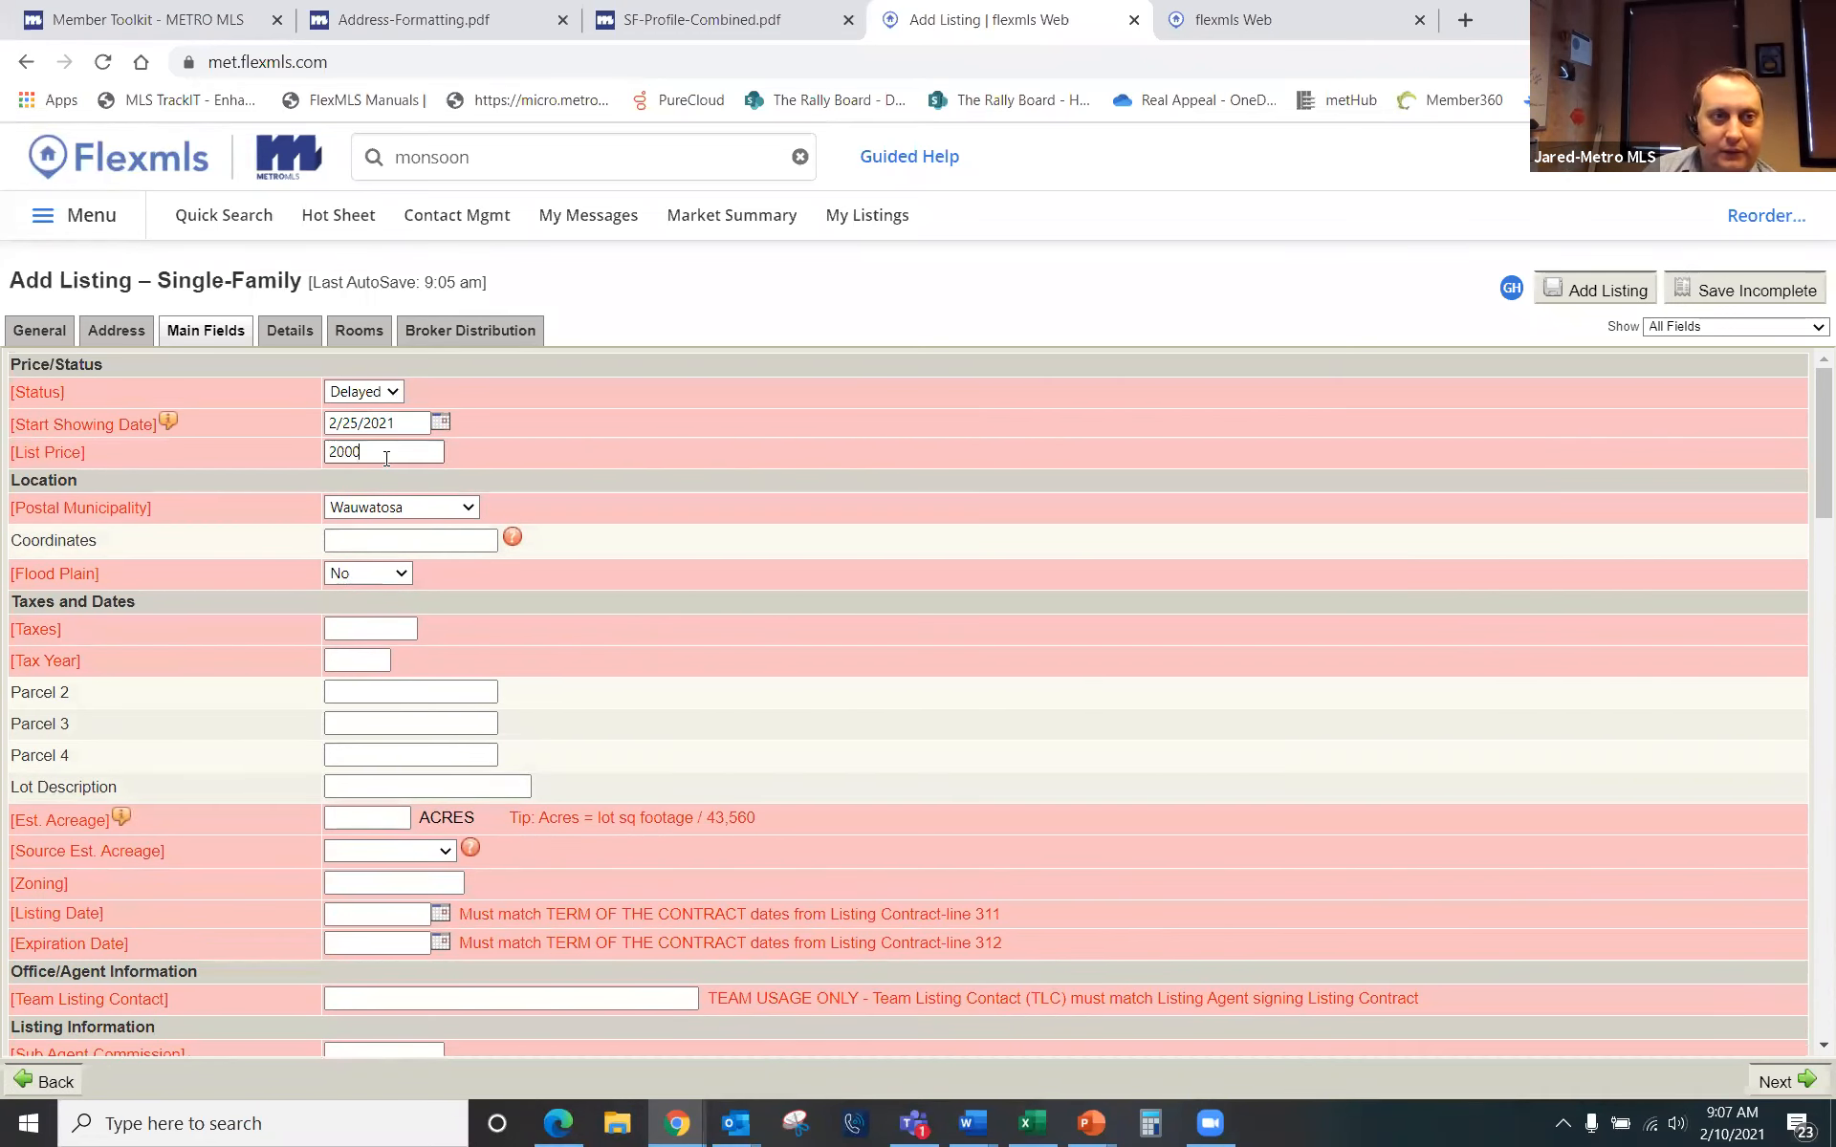
text(00)
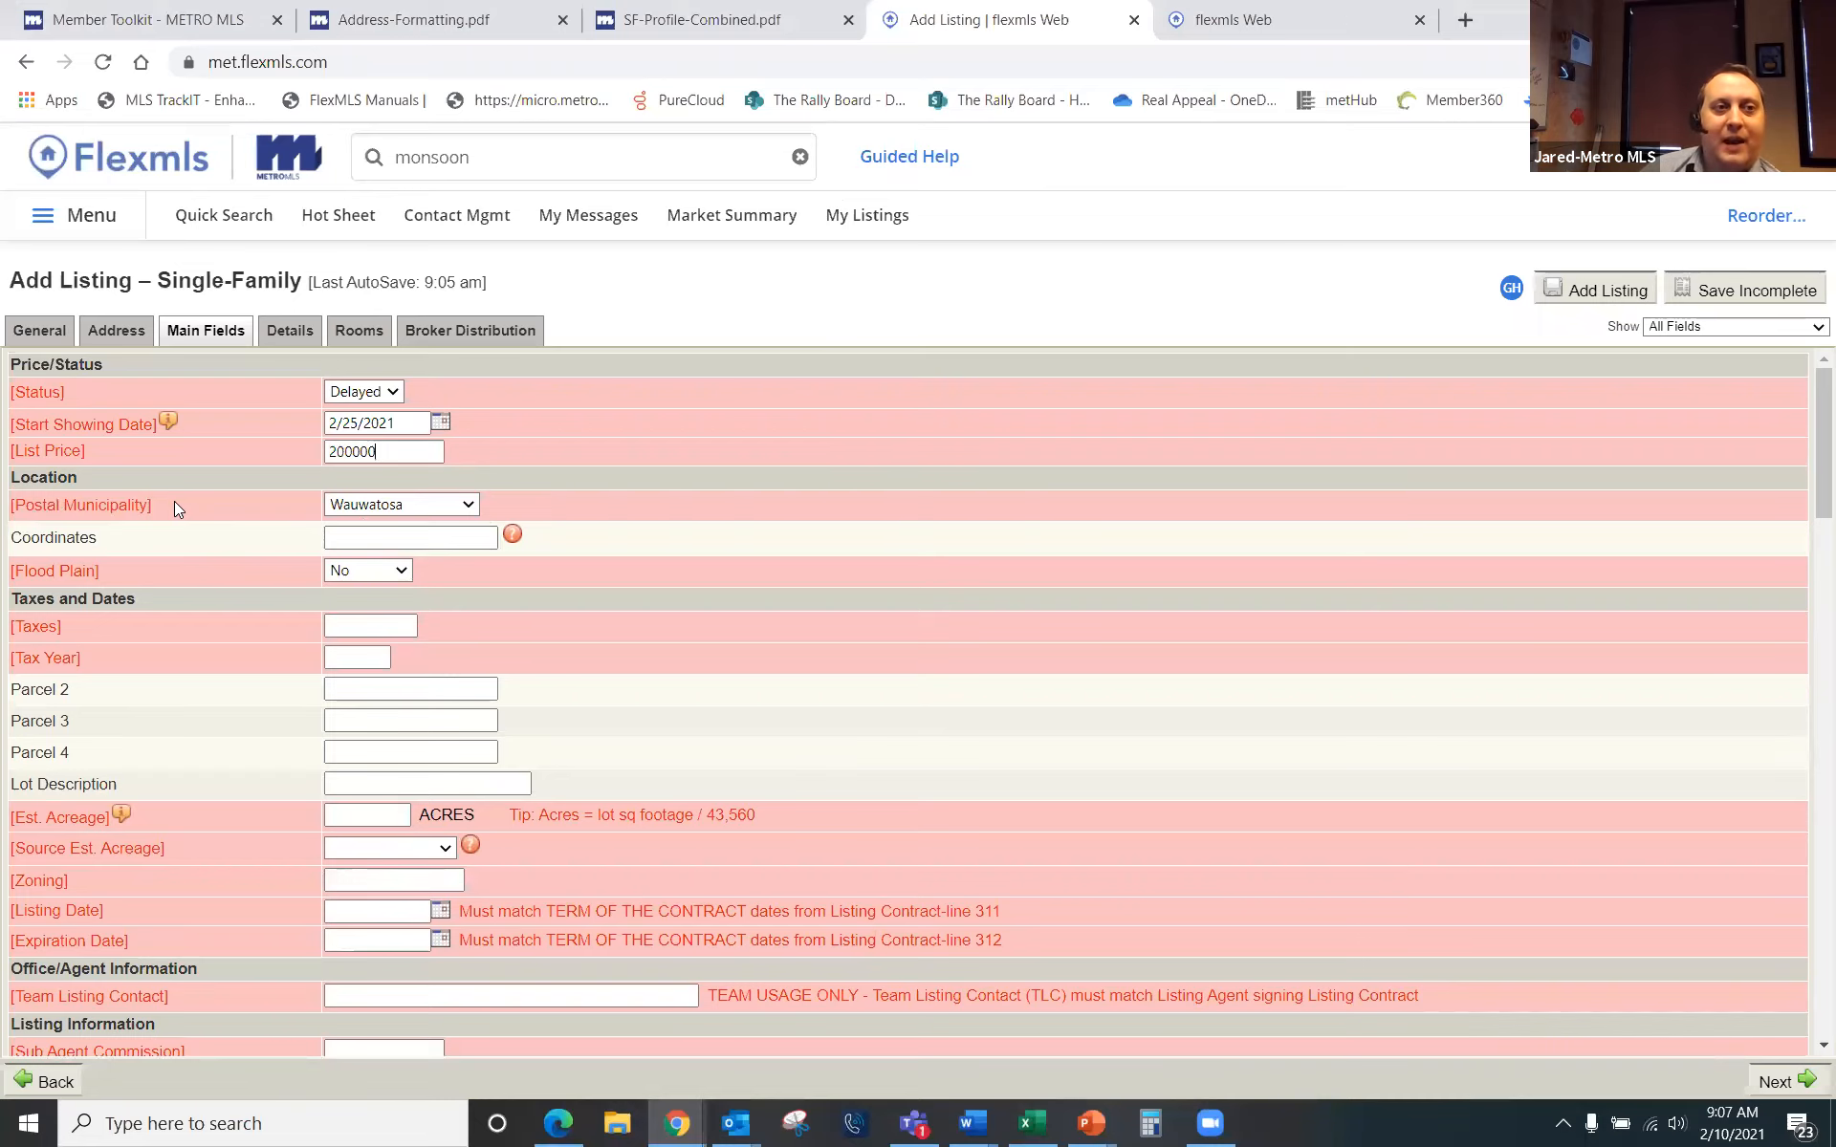
click(116, 330)
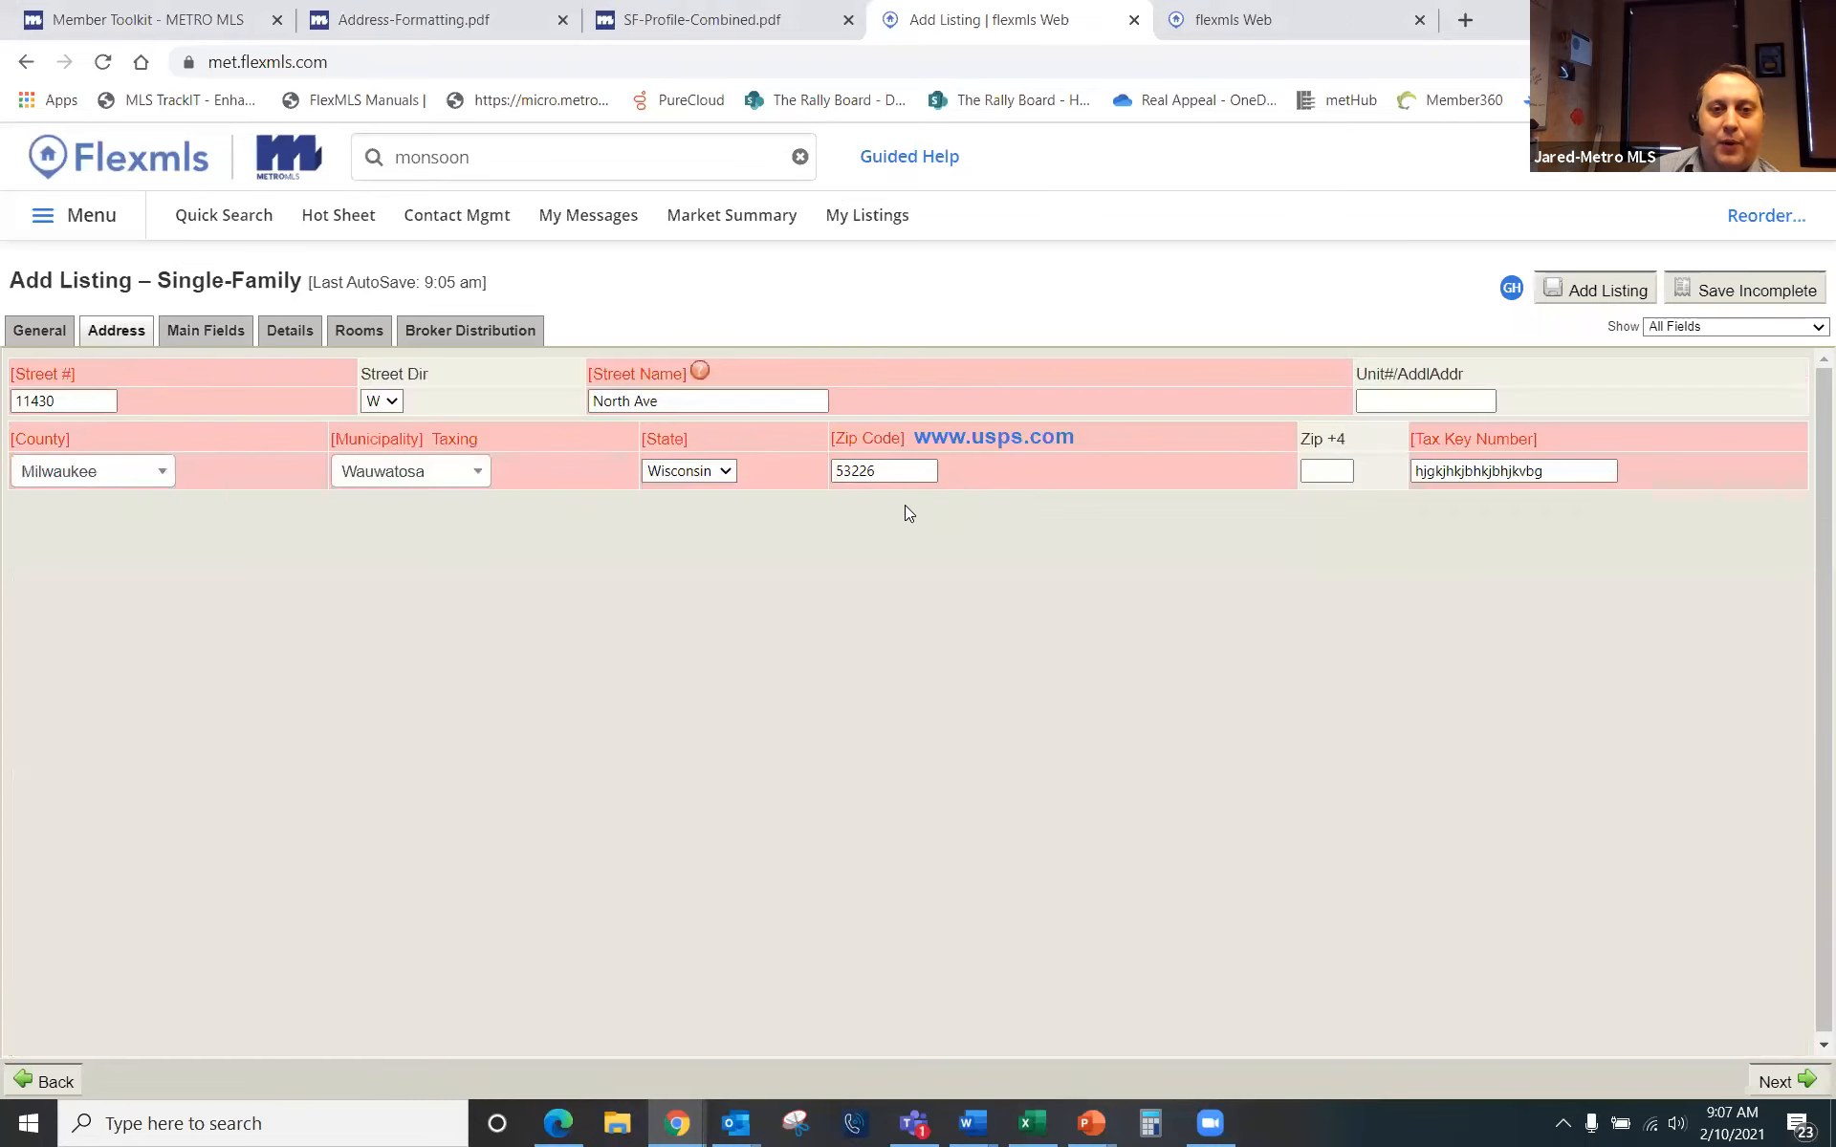
click(210, 332)
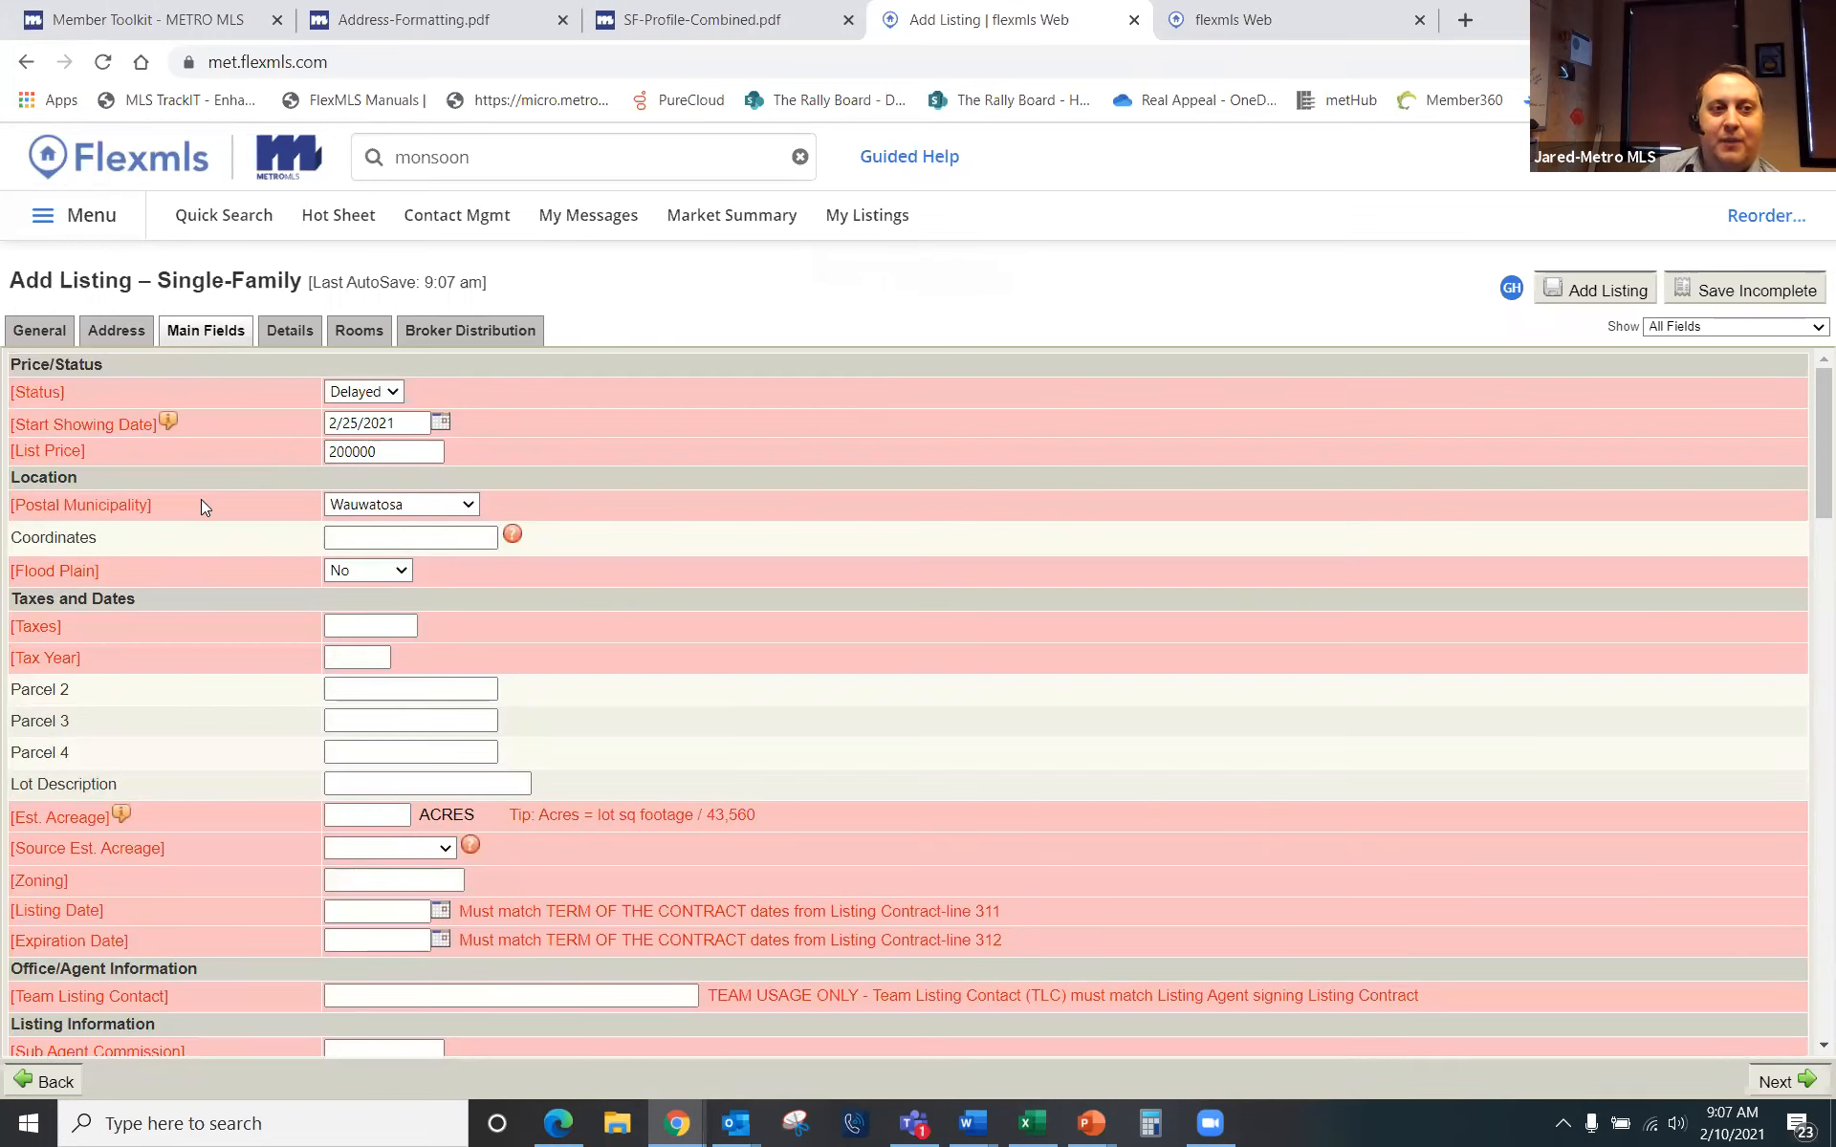
Step: Replace Wauwatosa with Milwaukee as the listing's postal municipality
click(472, 507)
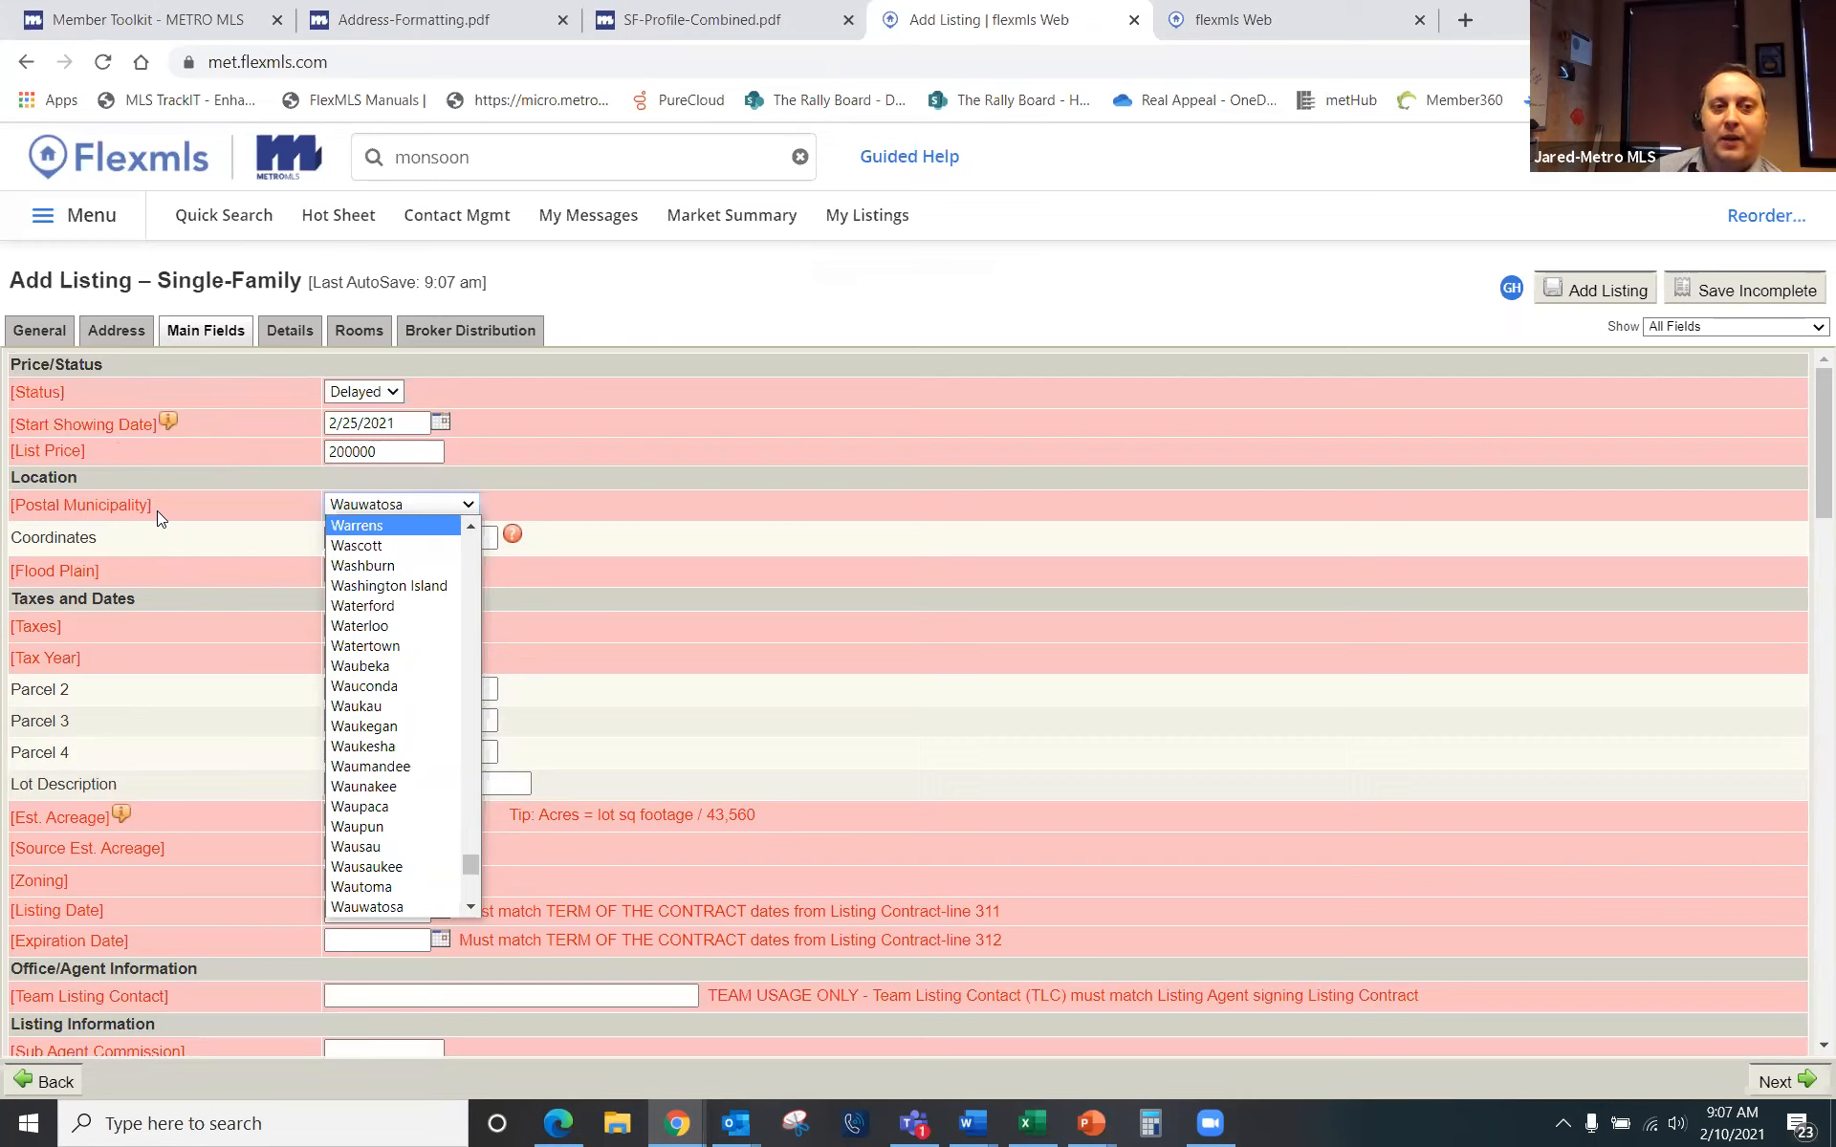
scroll(407, 681, up, 3)
scroll(406, 680, up, 15)
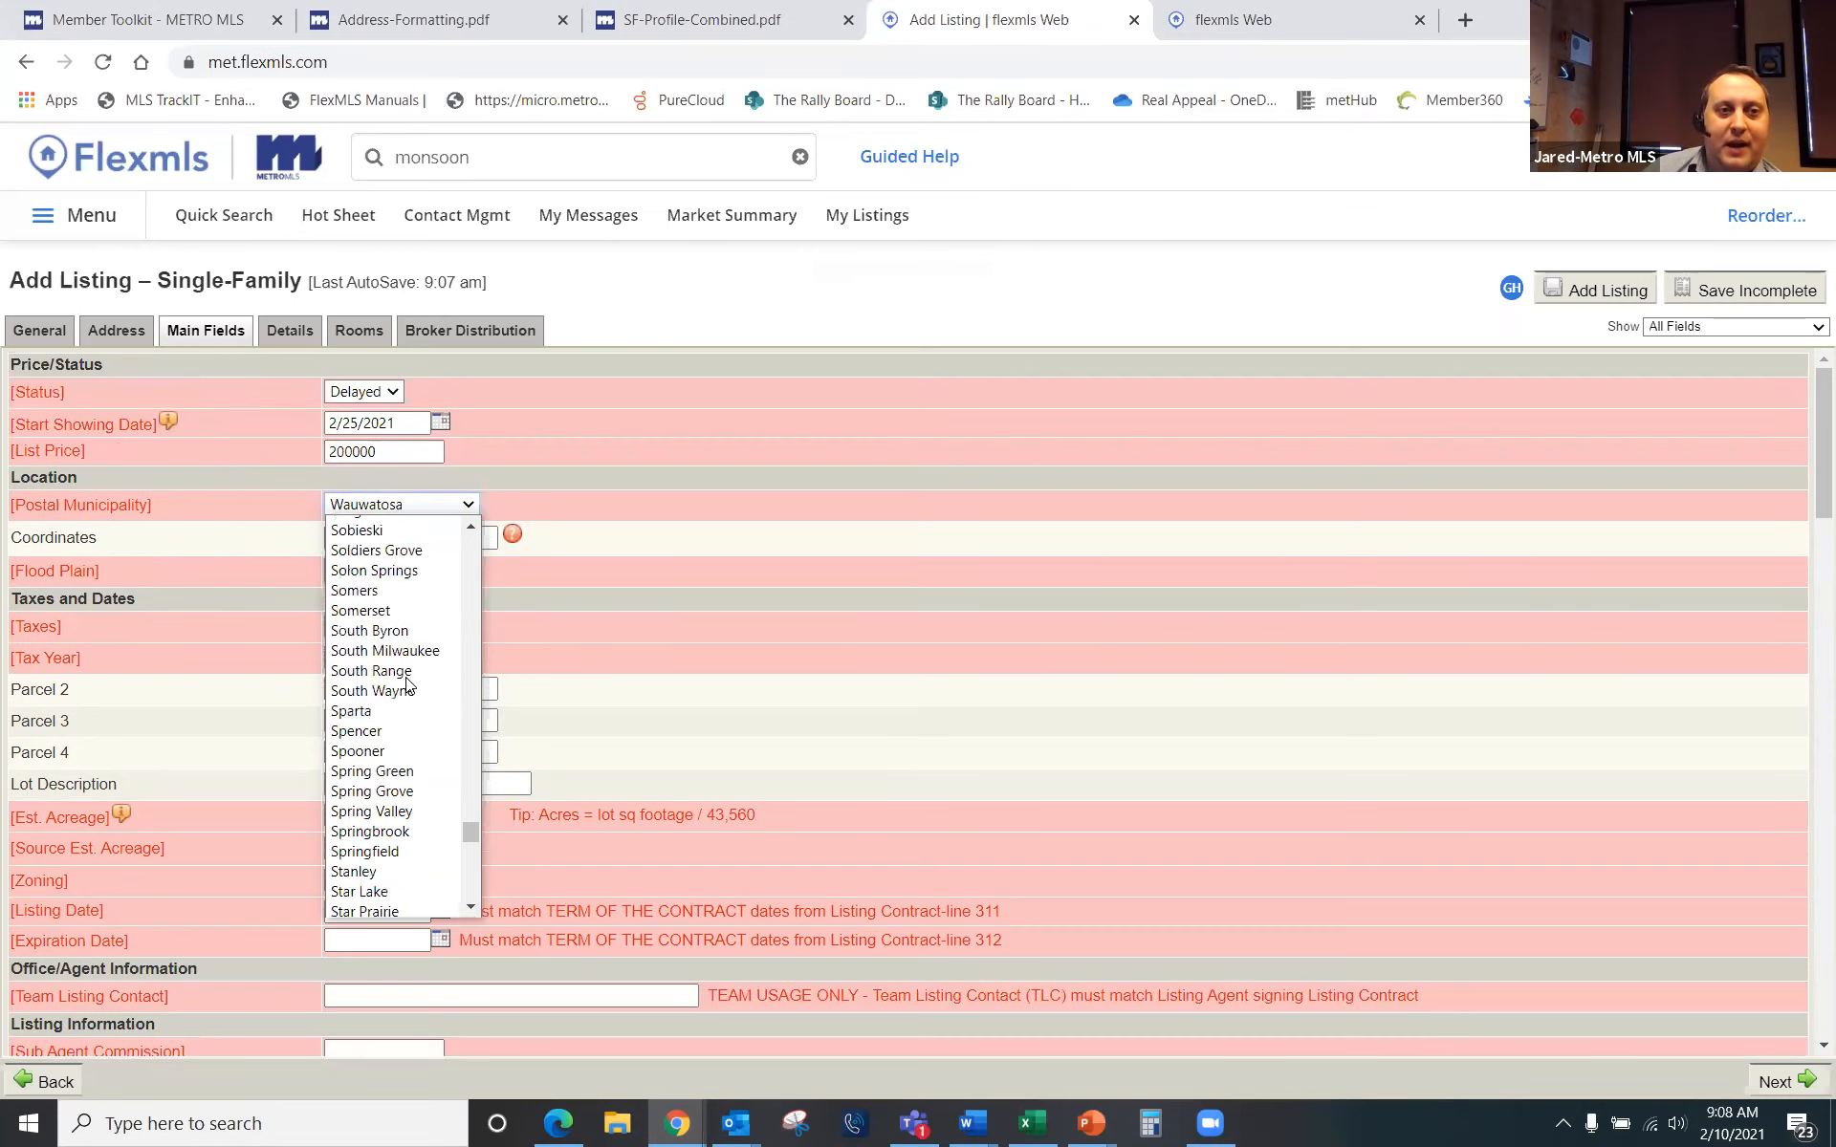
scroll(401, 685, up, 20)
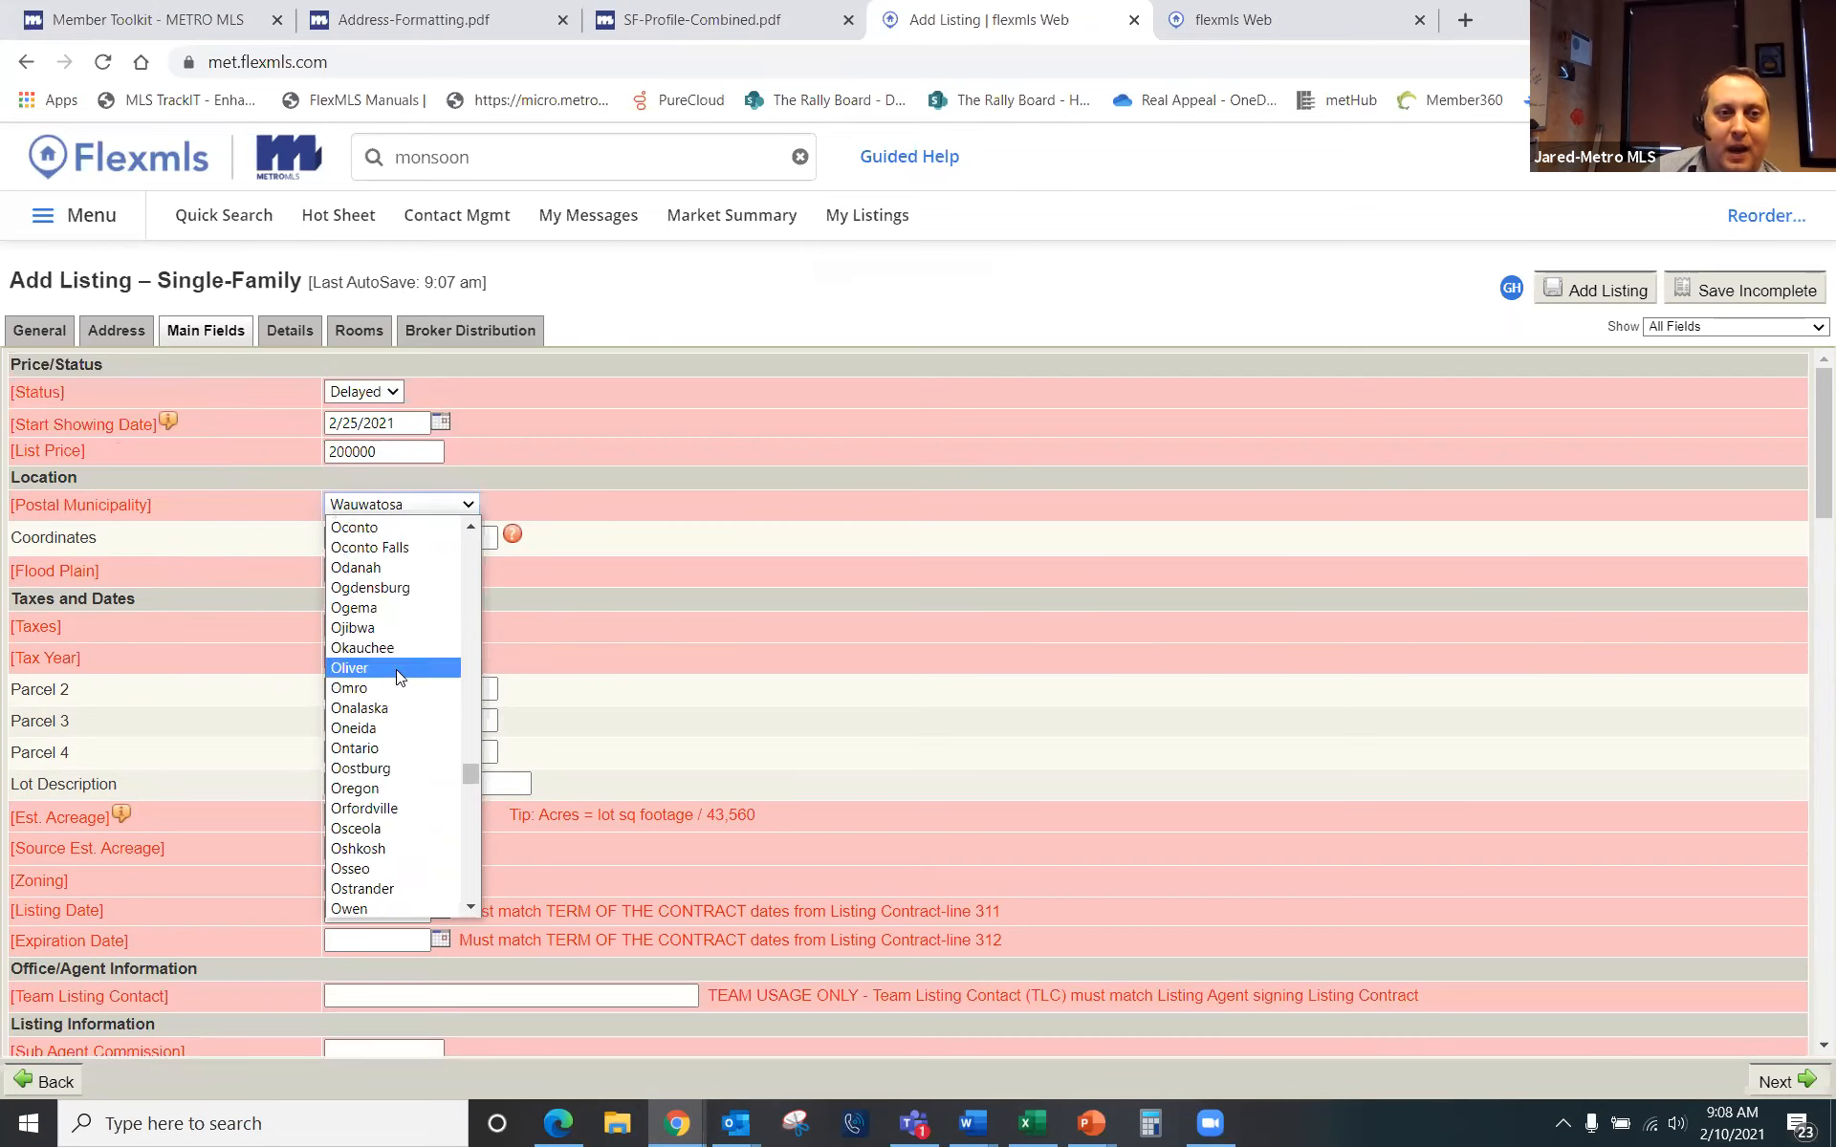
scroll(400, 675, up, 7)
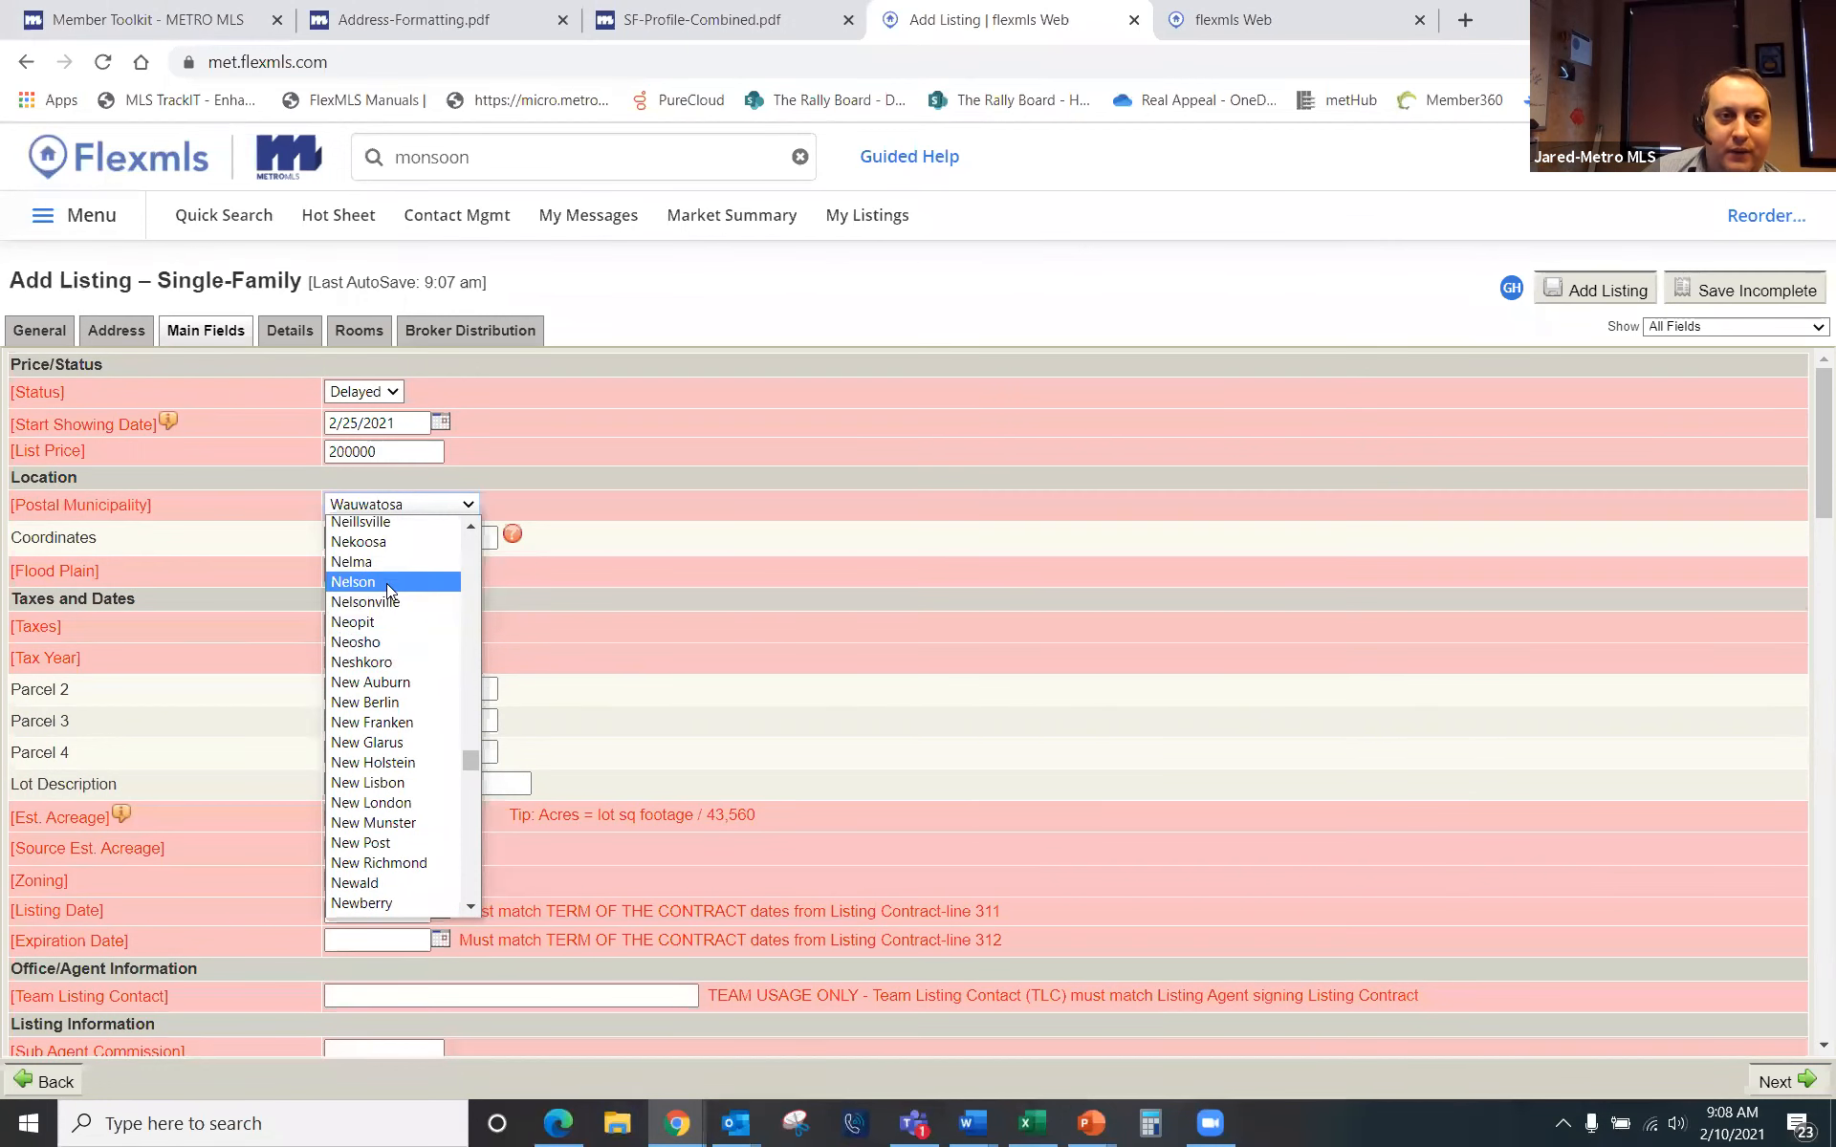
scroll(376, 588, up, 4)
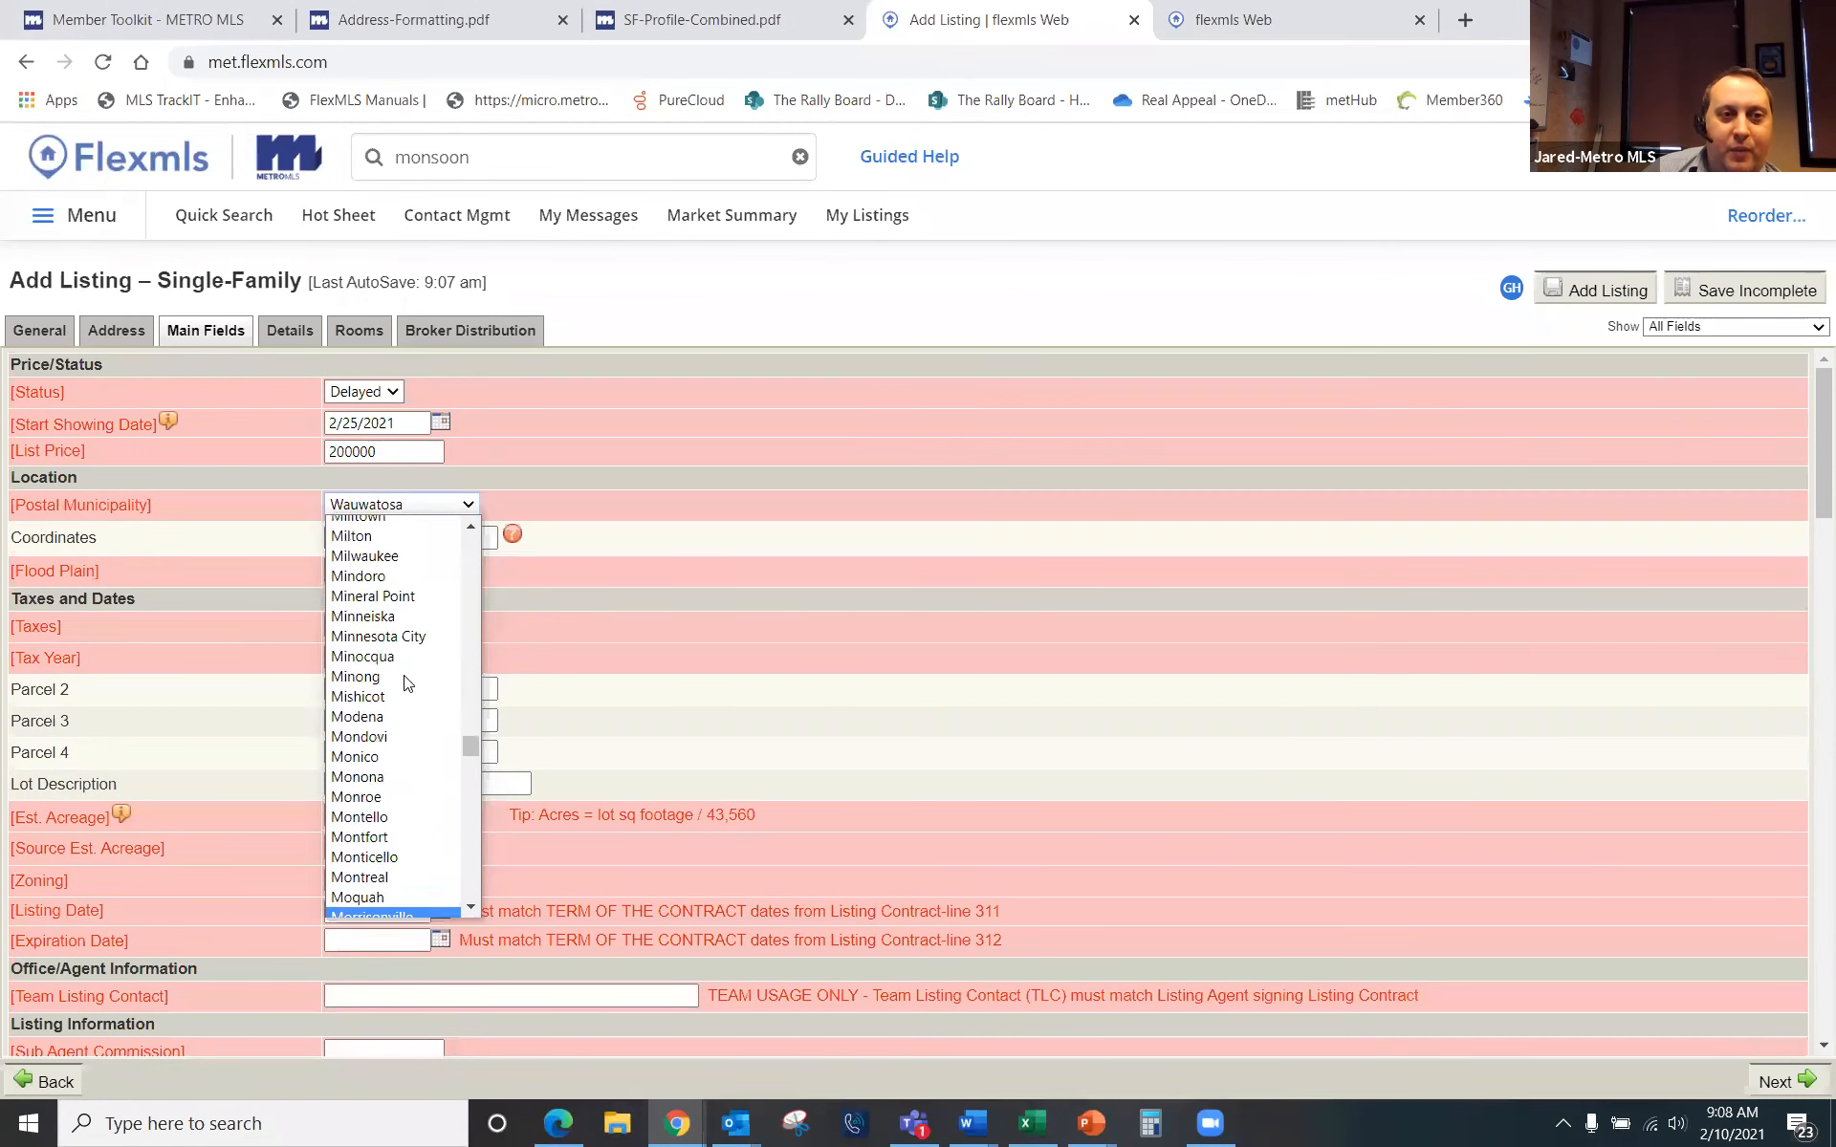
click(376, 557)
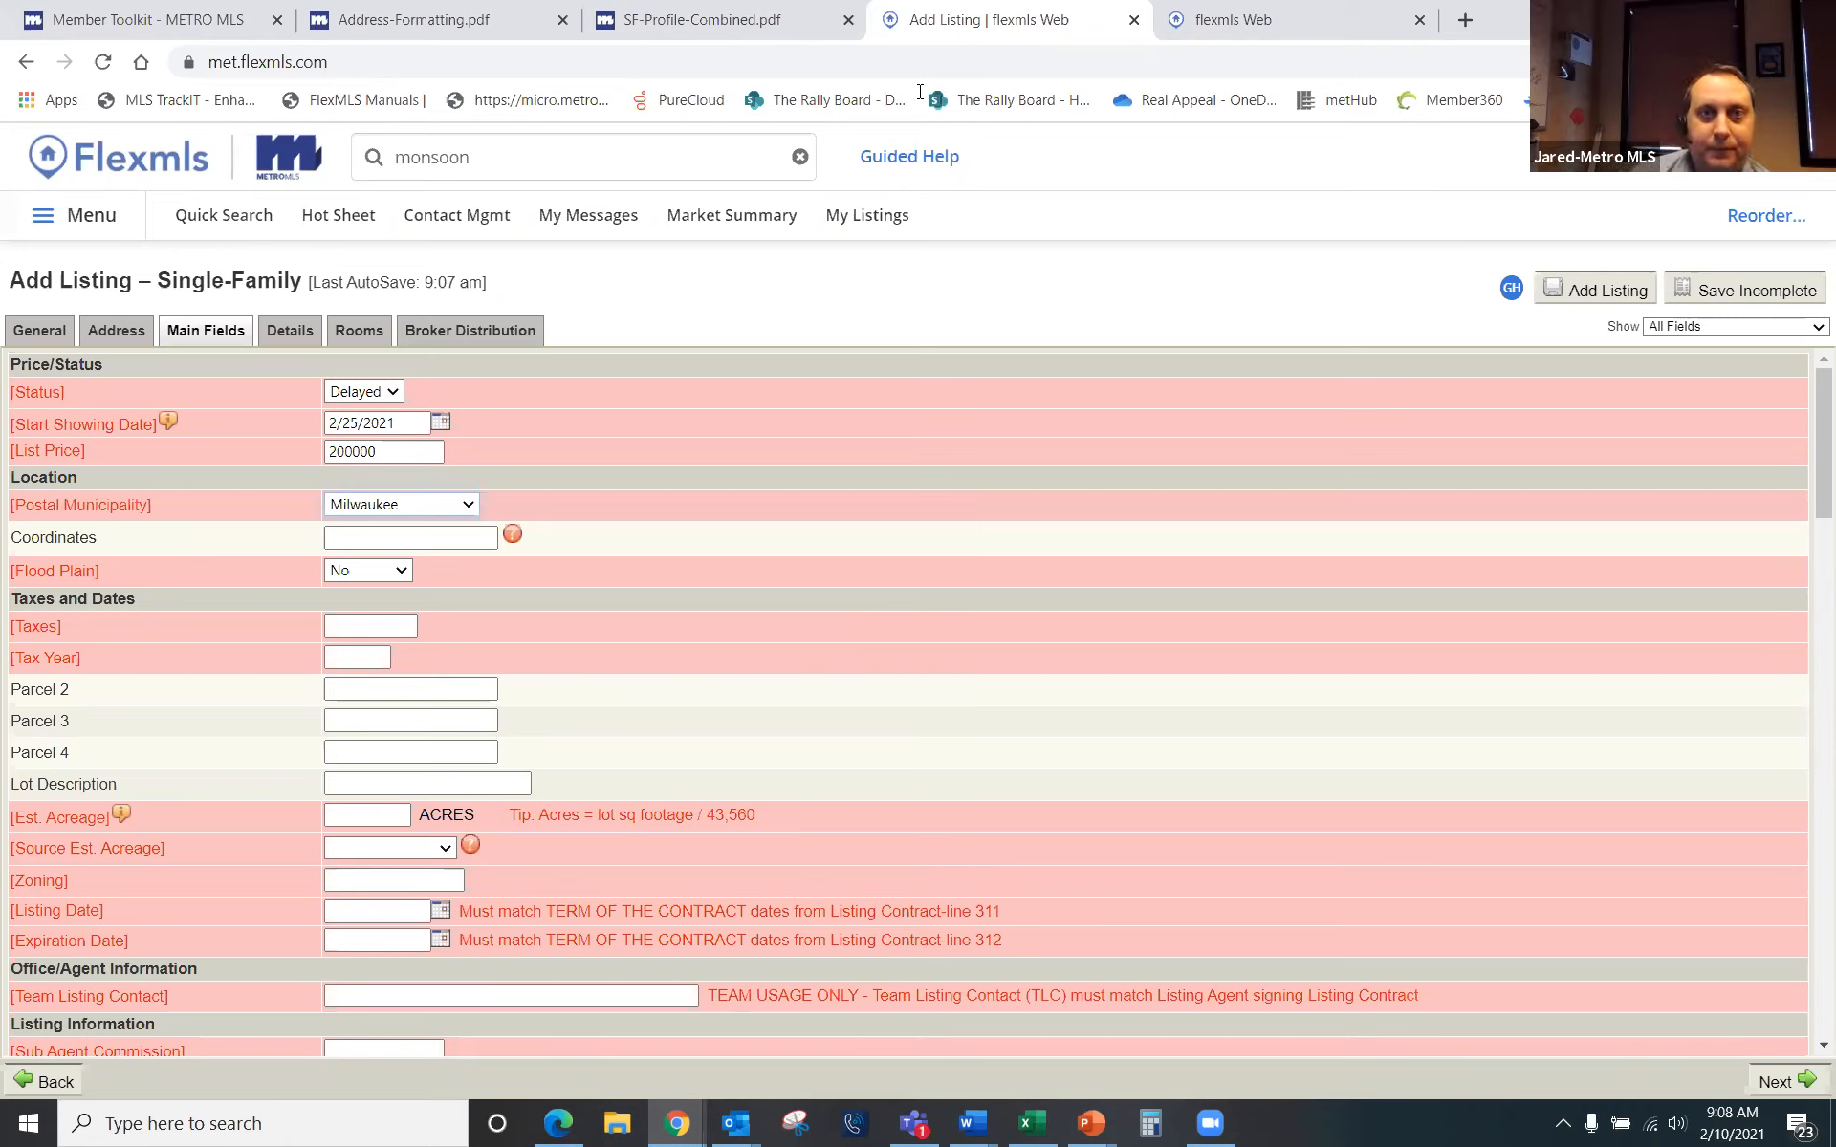
click(331, 535)
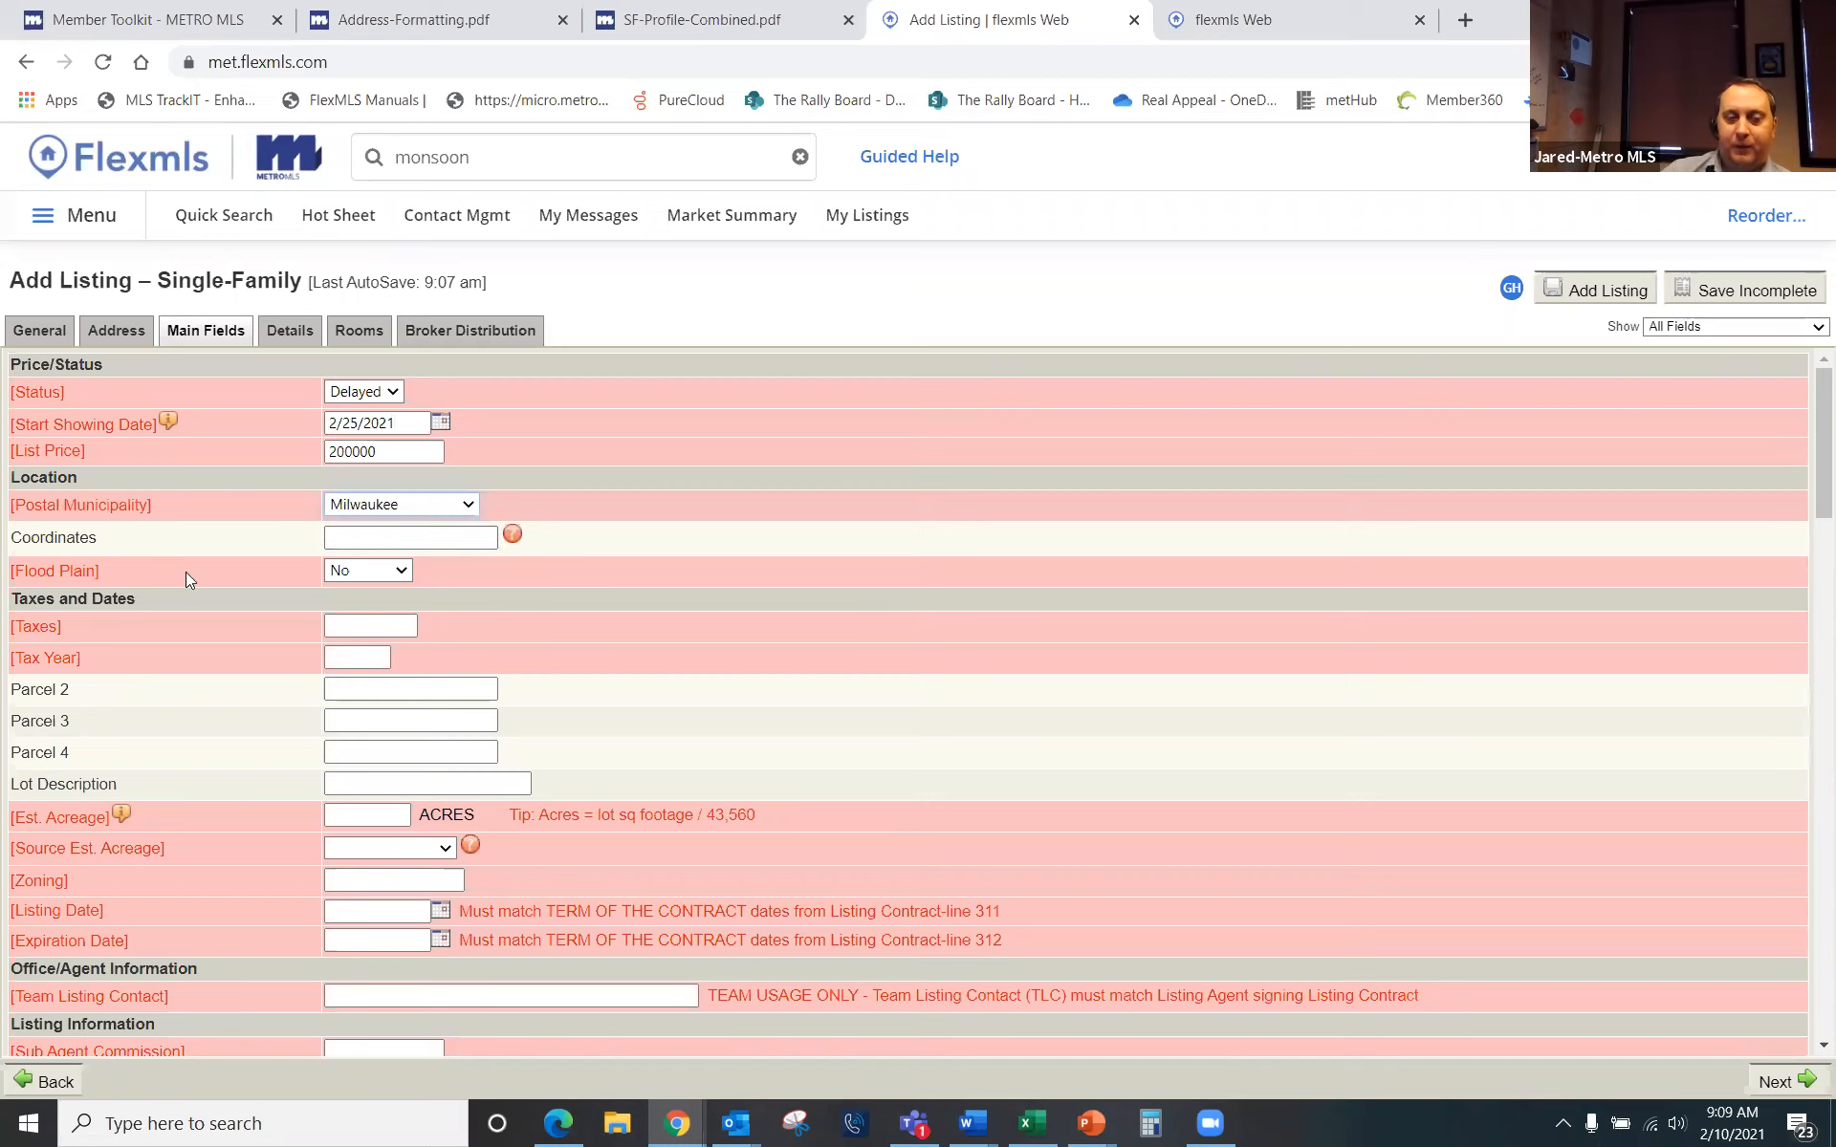
Step: Keep Flood Plain at No and enter taxes of 2500 for tax year 2020
click(403, 574)
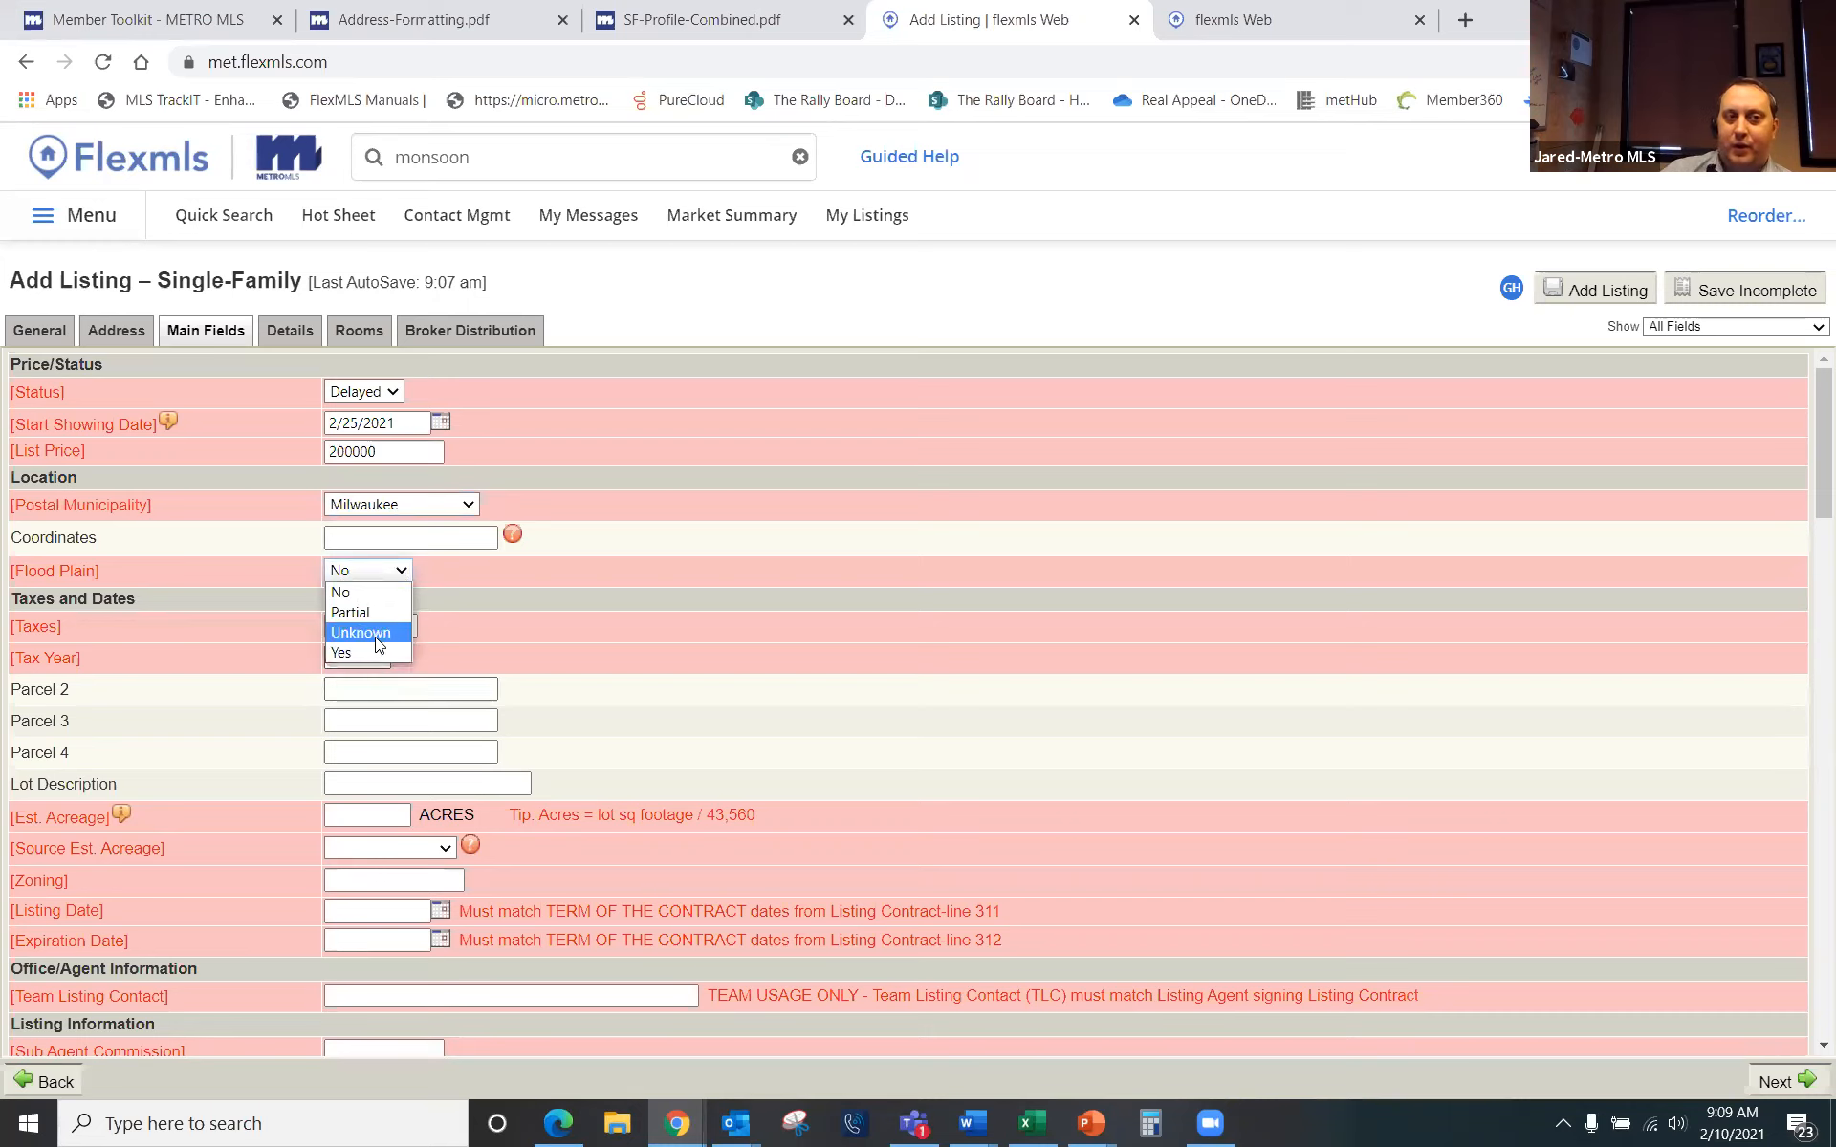
click(489, 625)
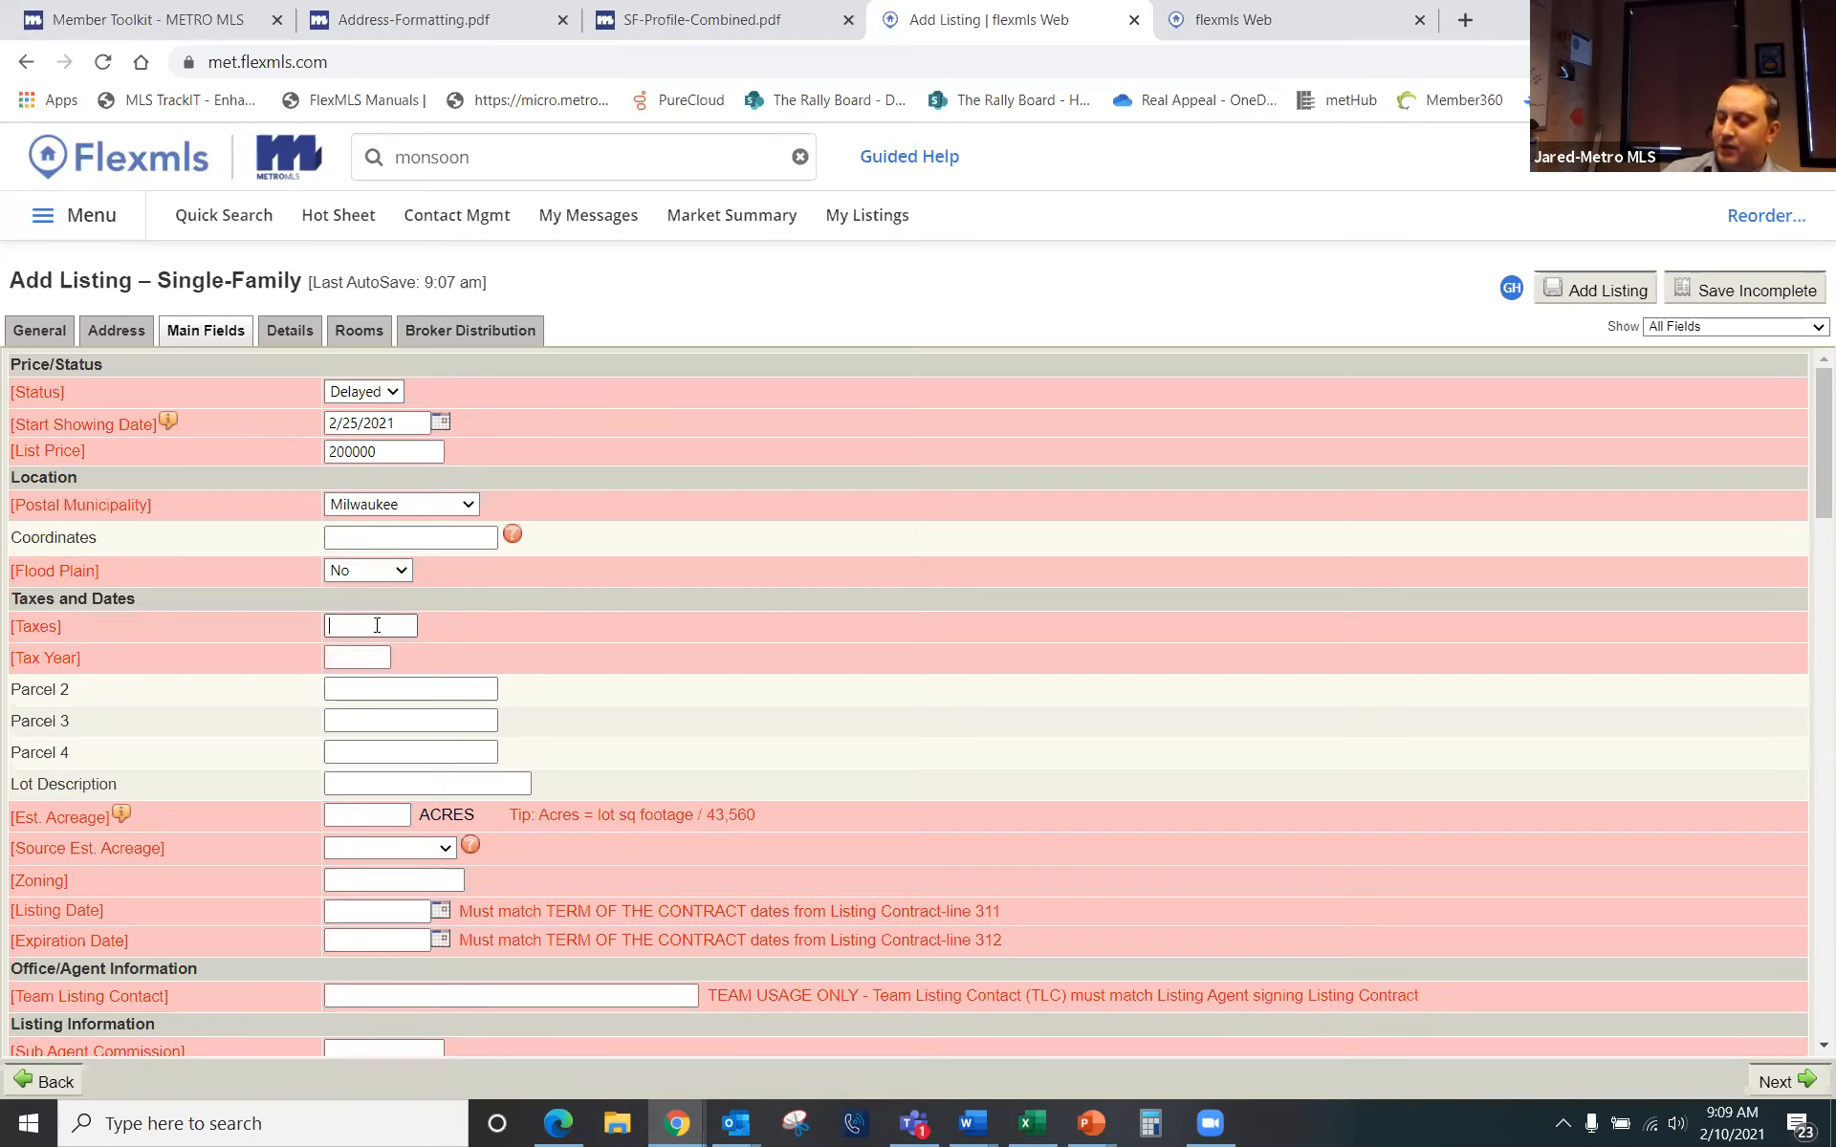
click(377, 626)
text(2500)
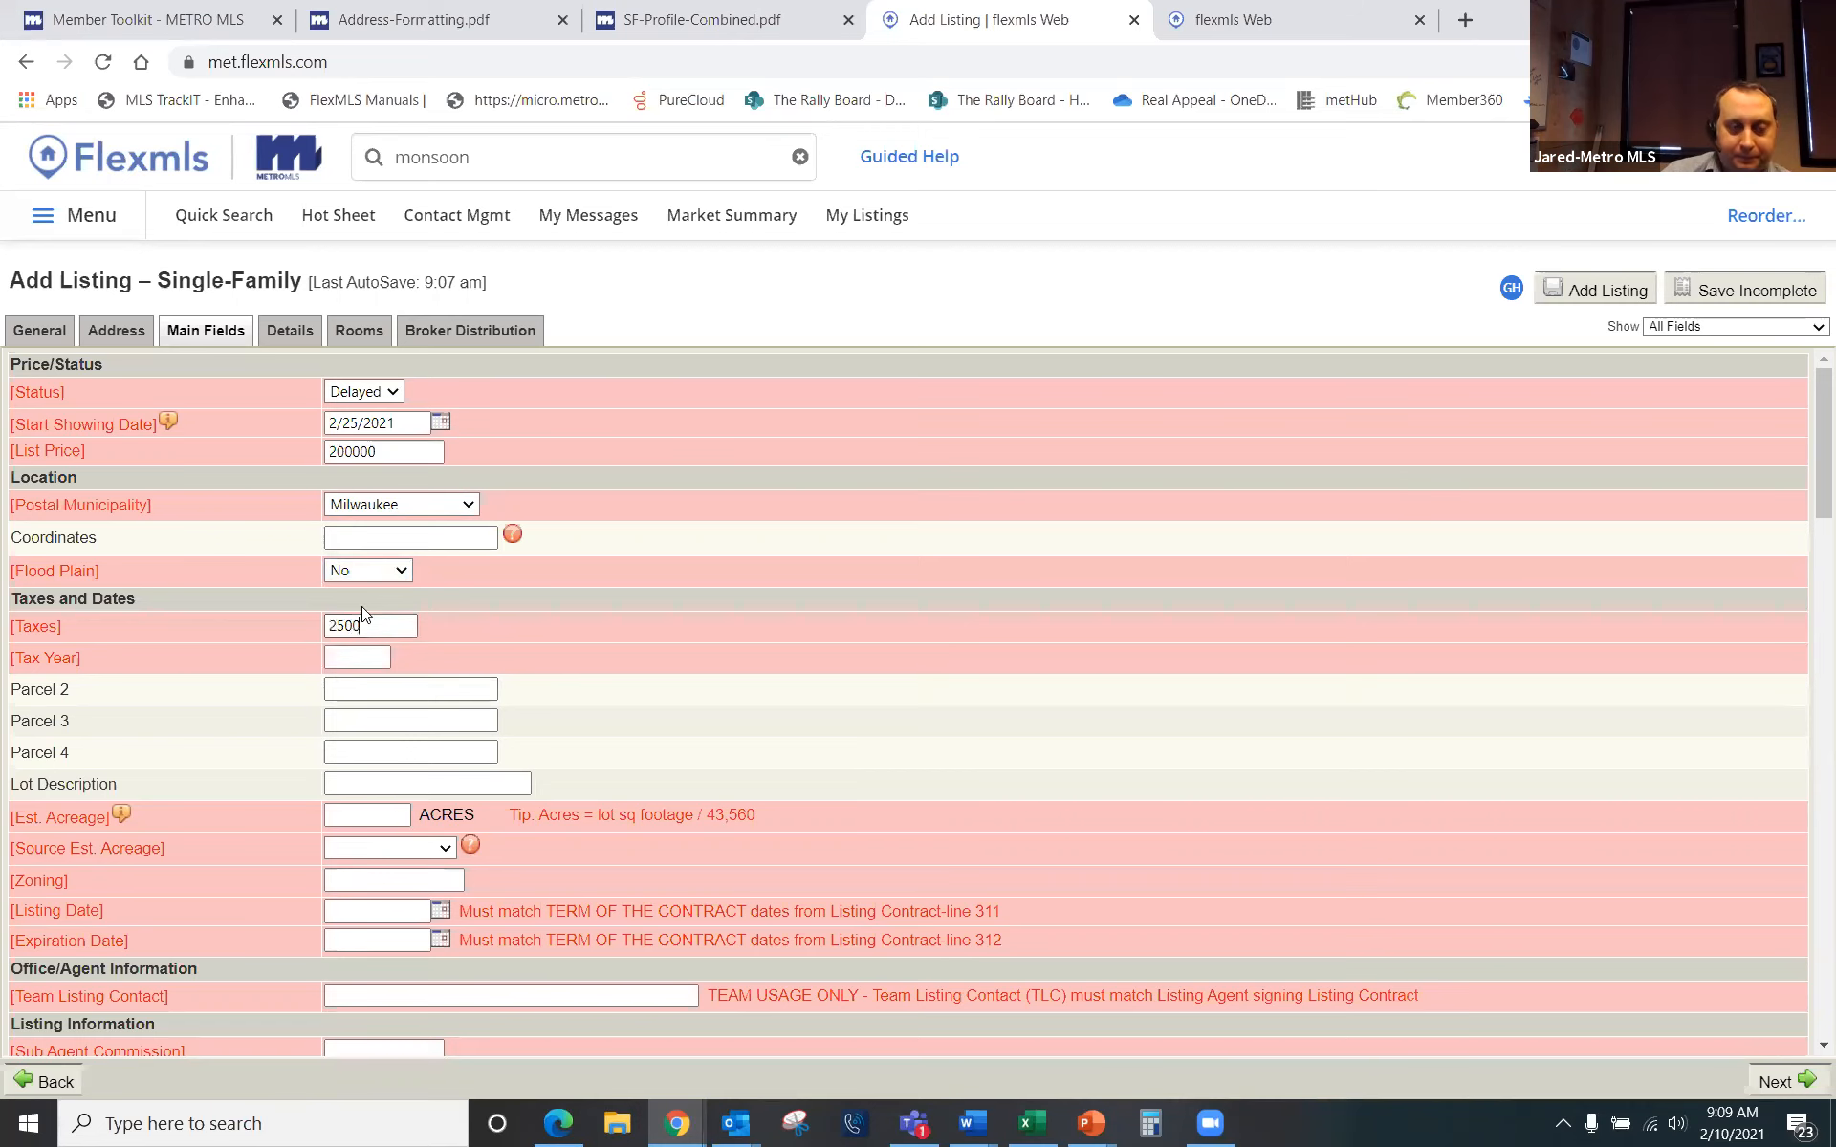
click(359, 657)
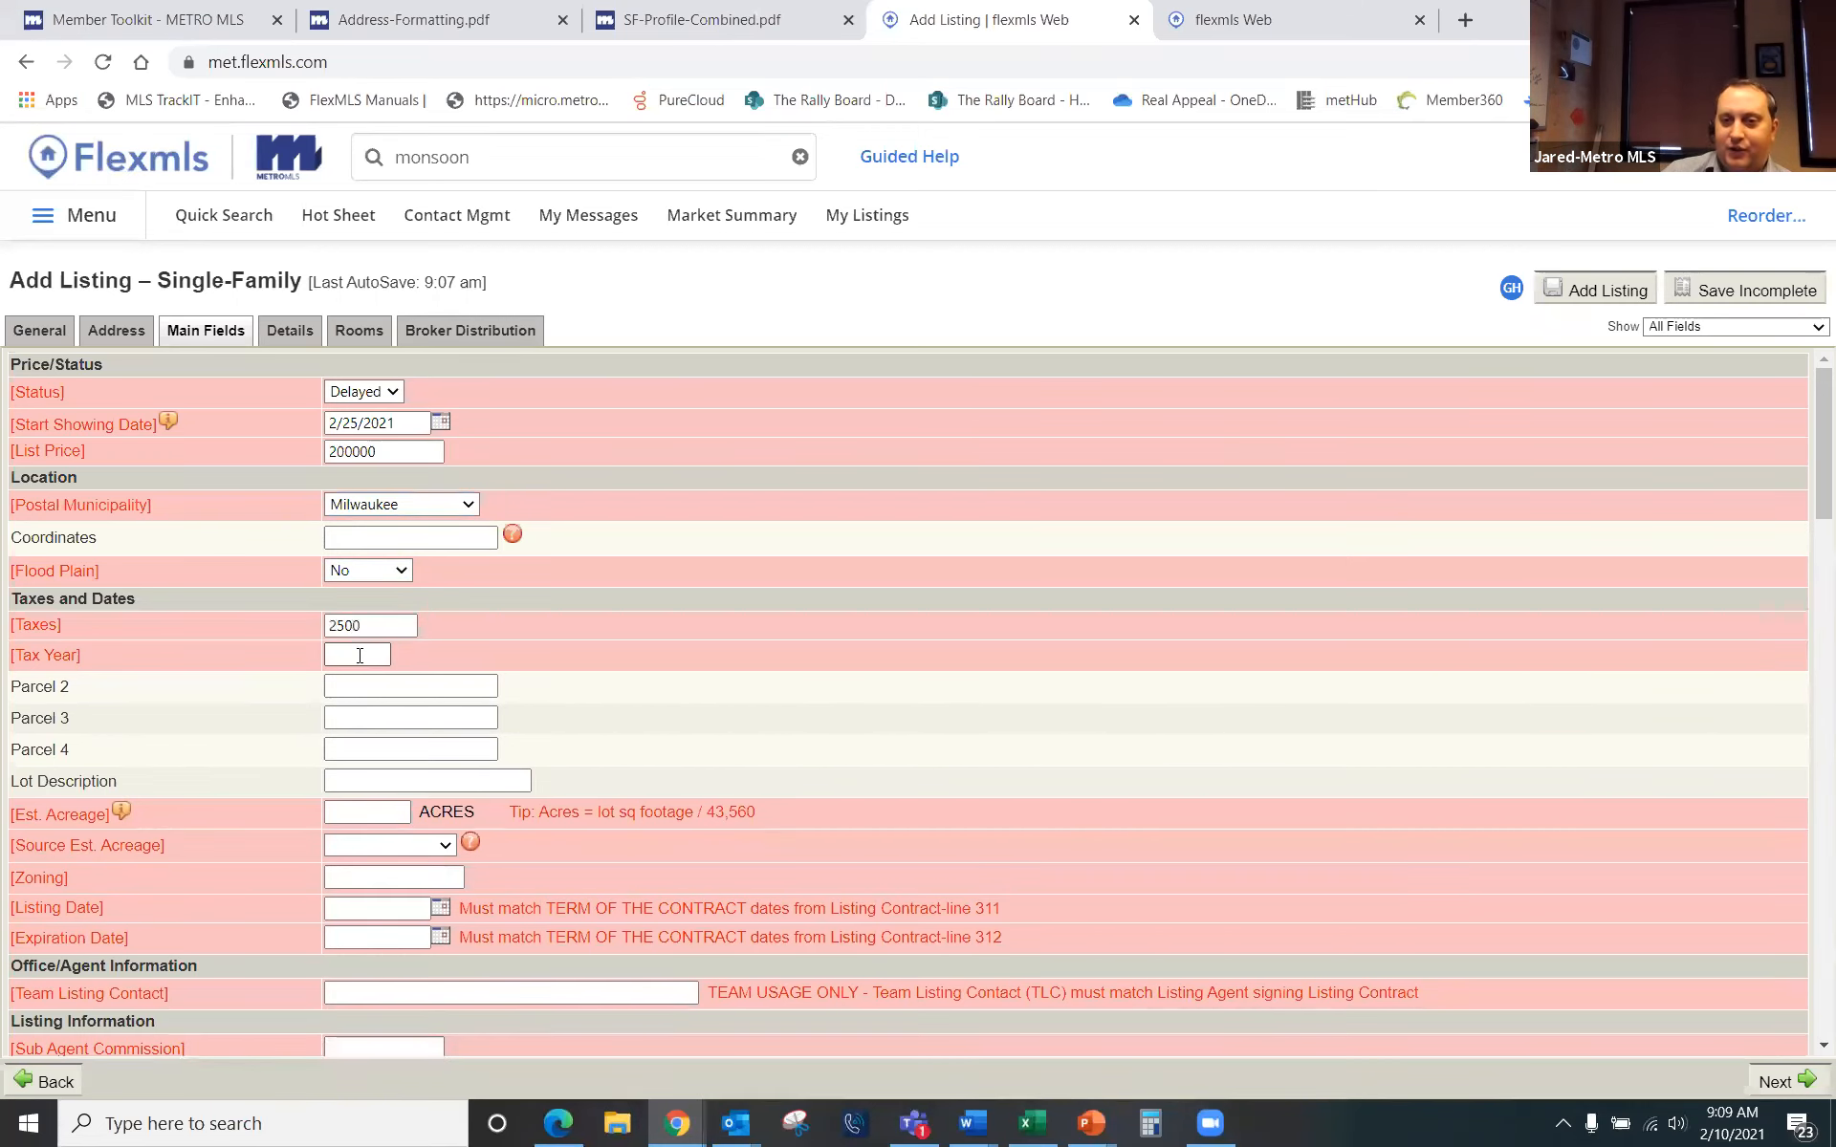
text(2020)
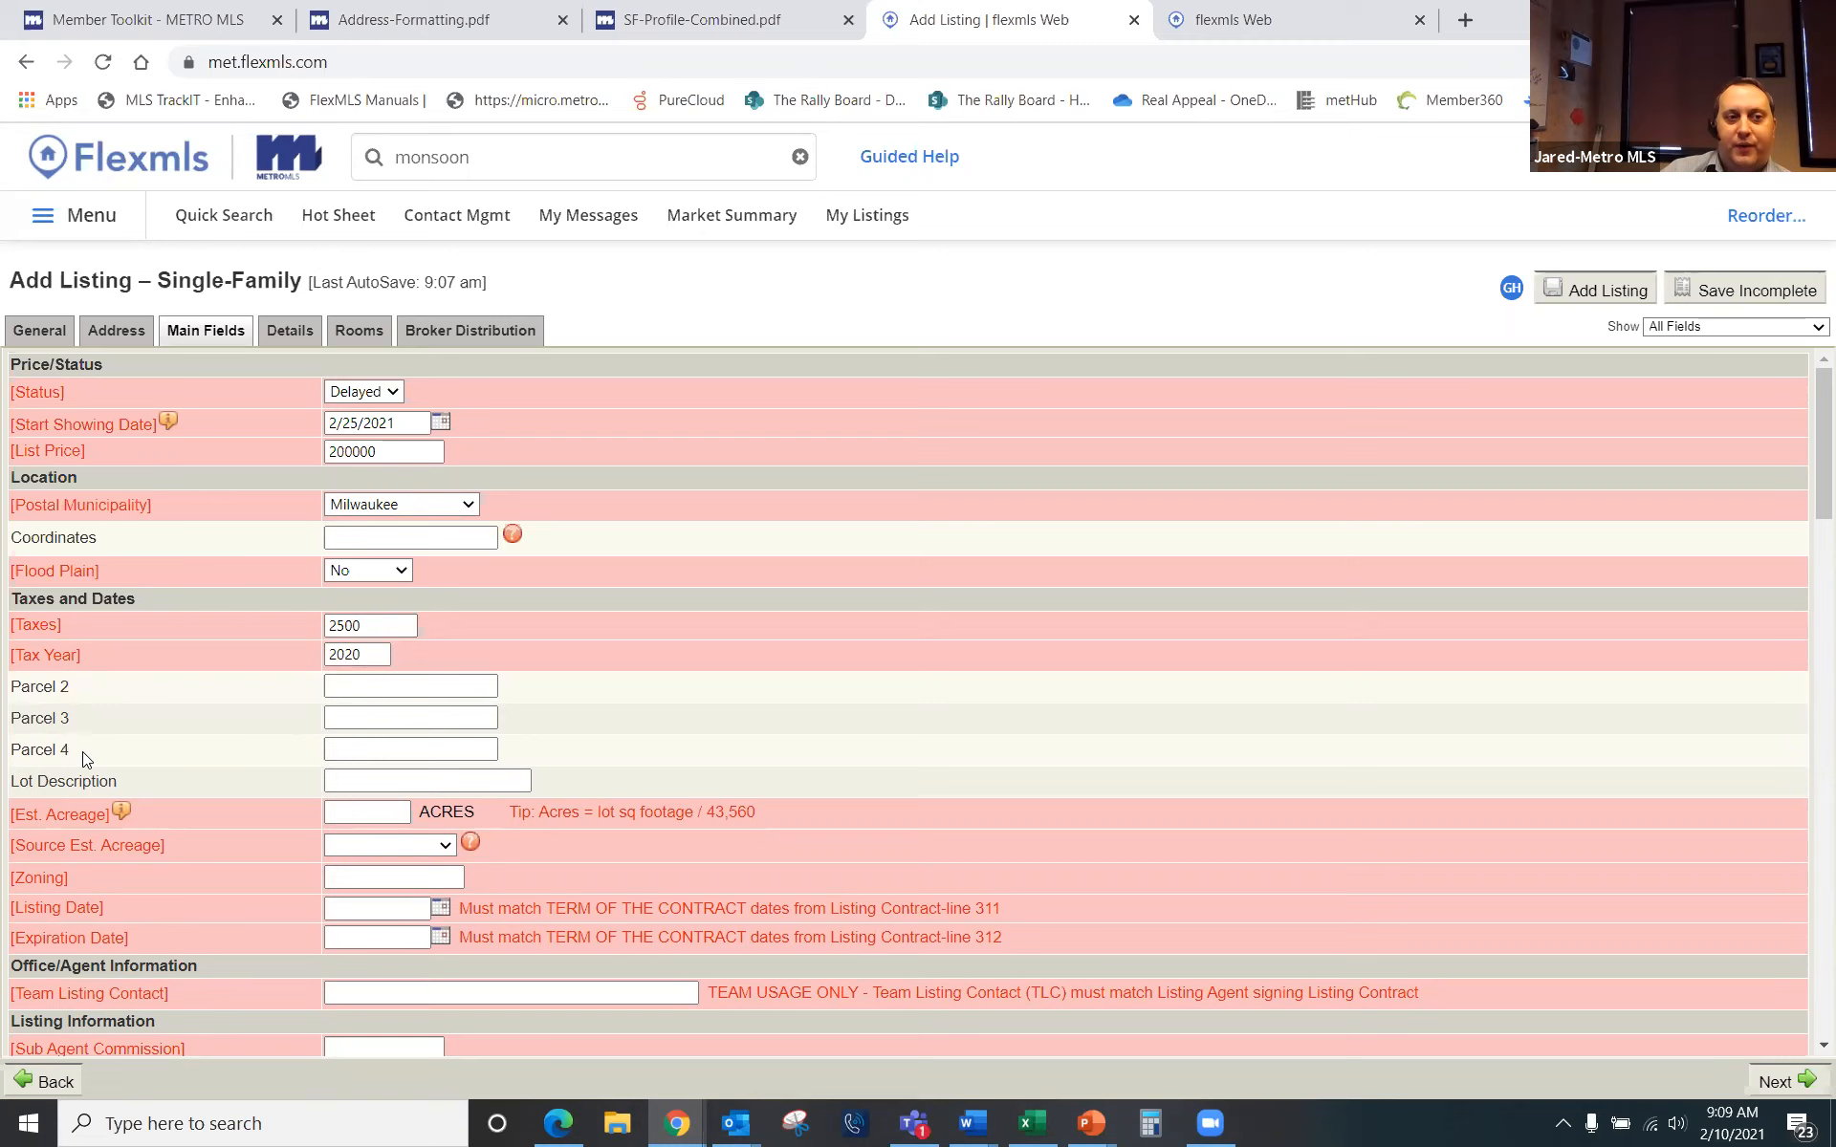
click(369, 687)
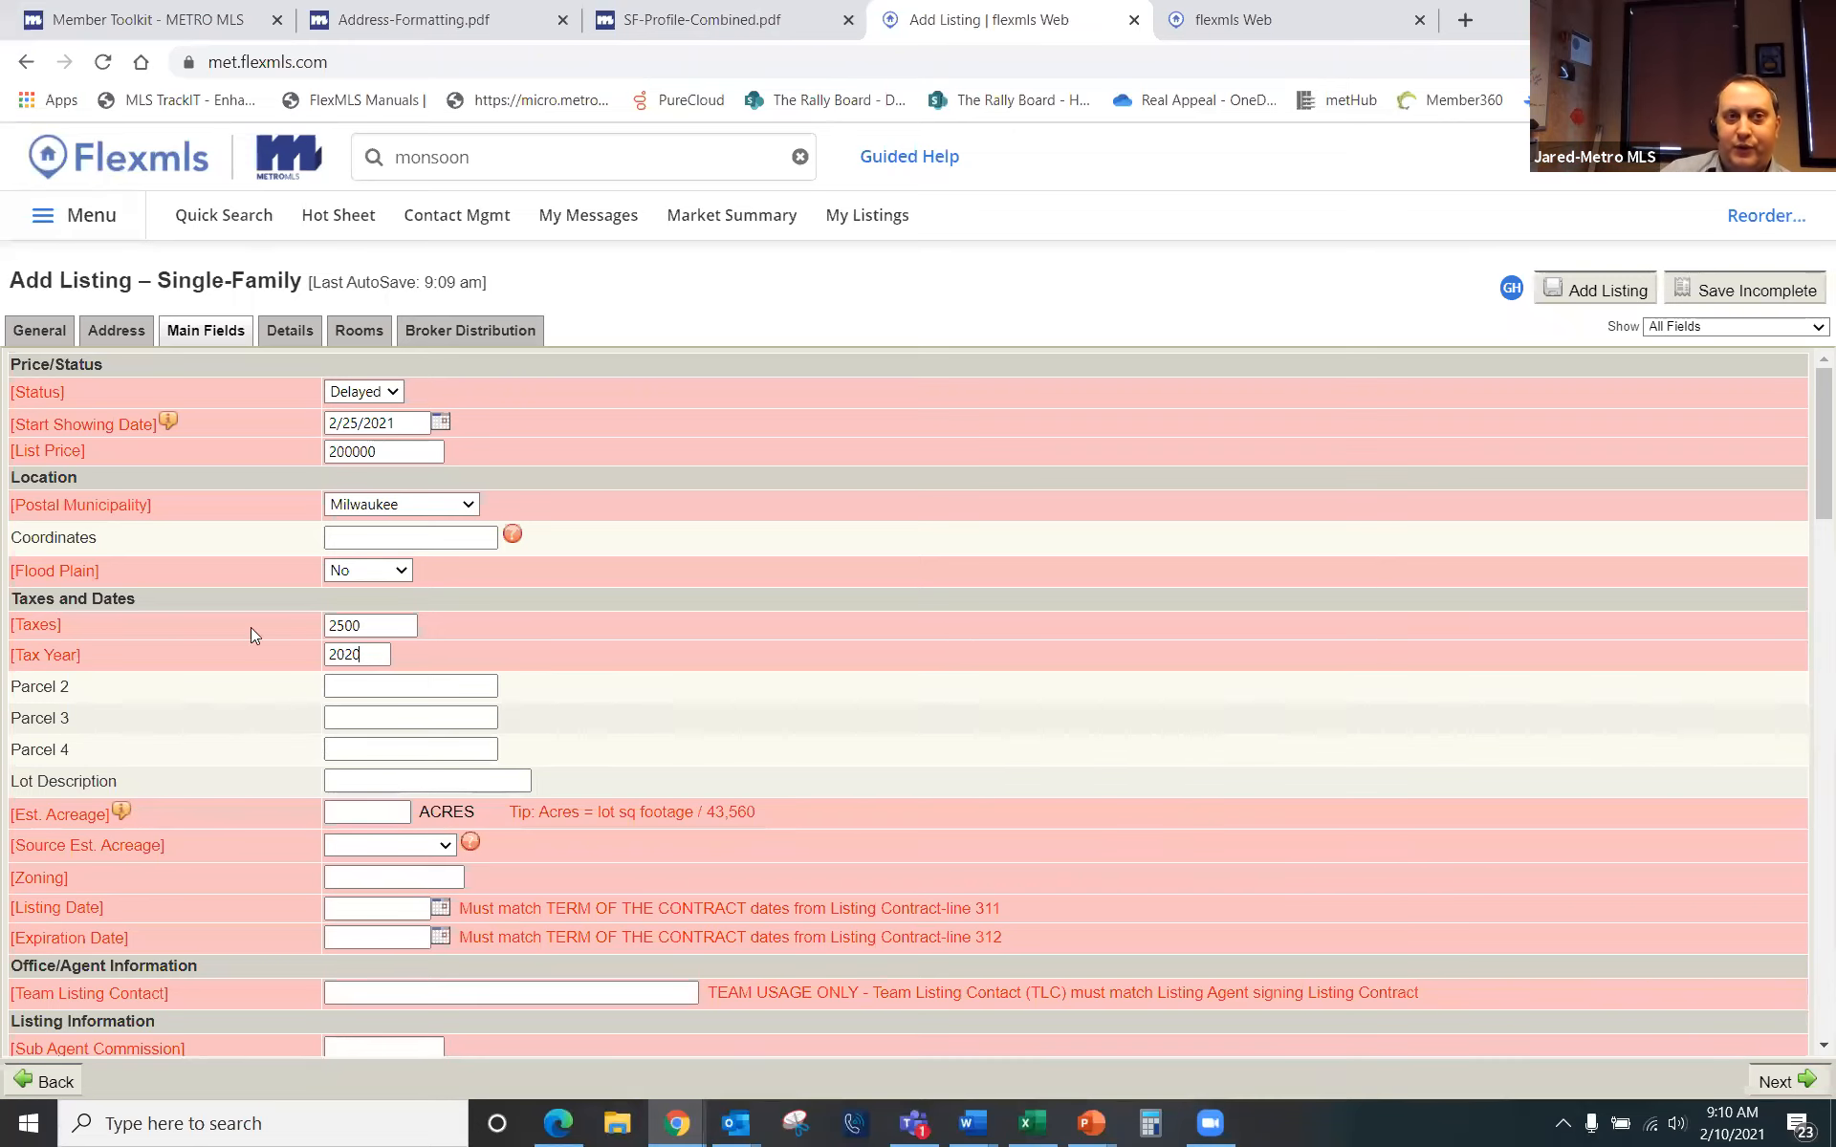
Step: Read the Member Toolkit's 'How to Find Acreage, Estimated Square Feet, Etc.' PDF, then go back to flexmls Web
click(157, 19)
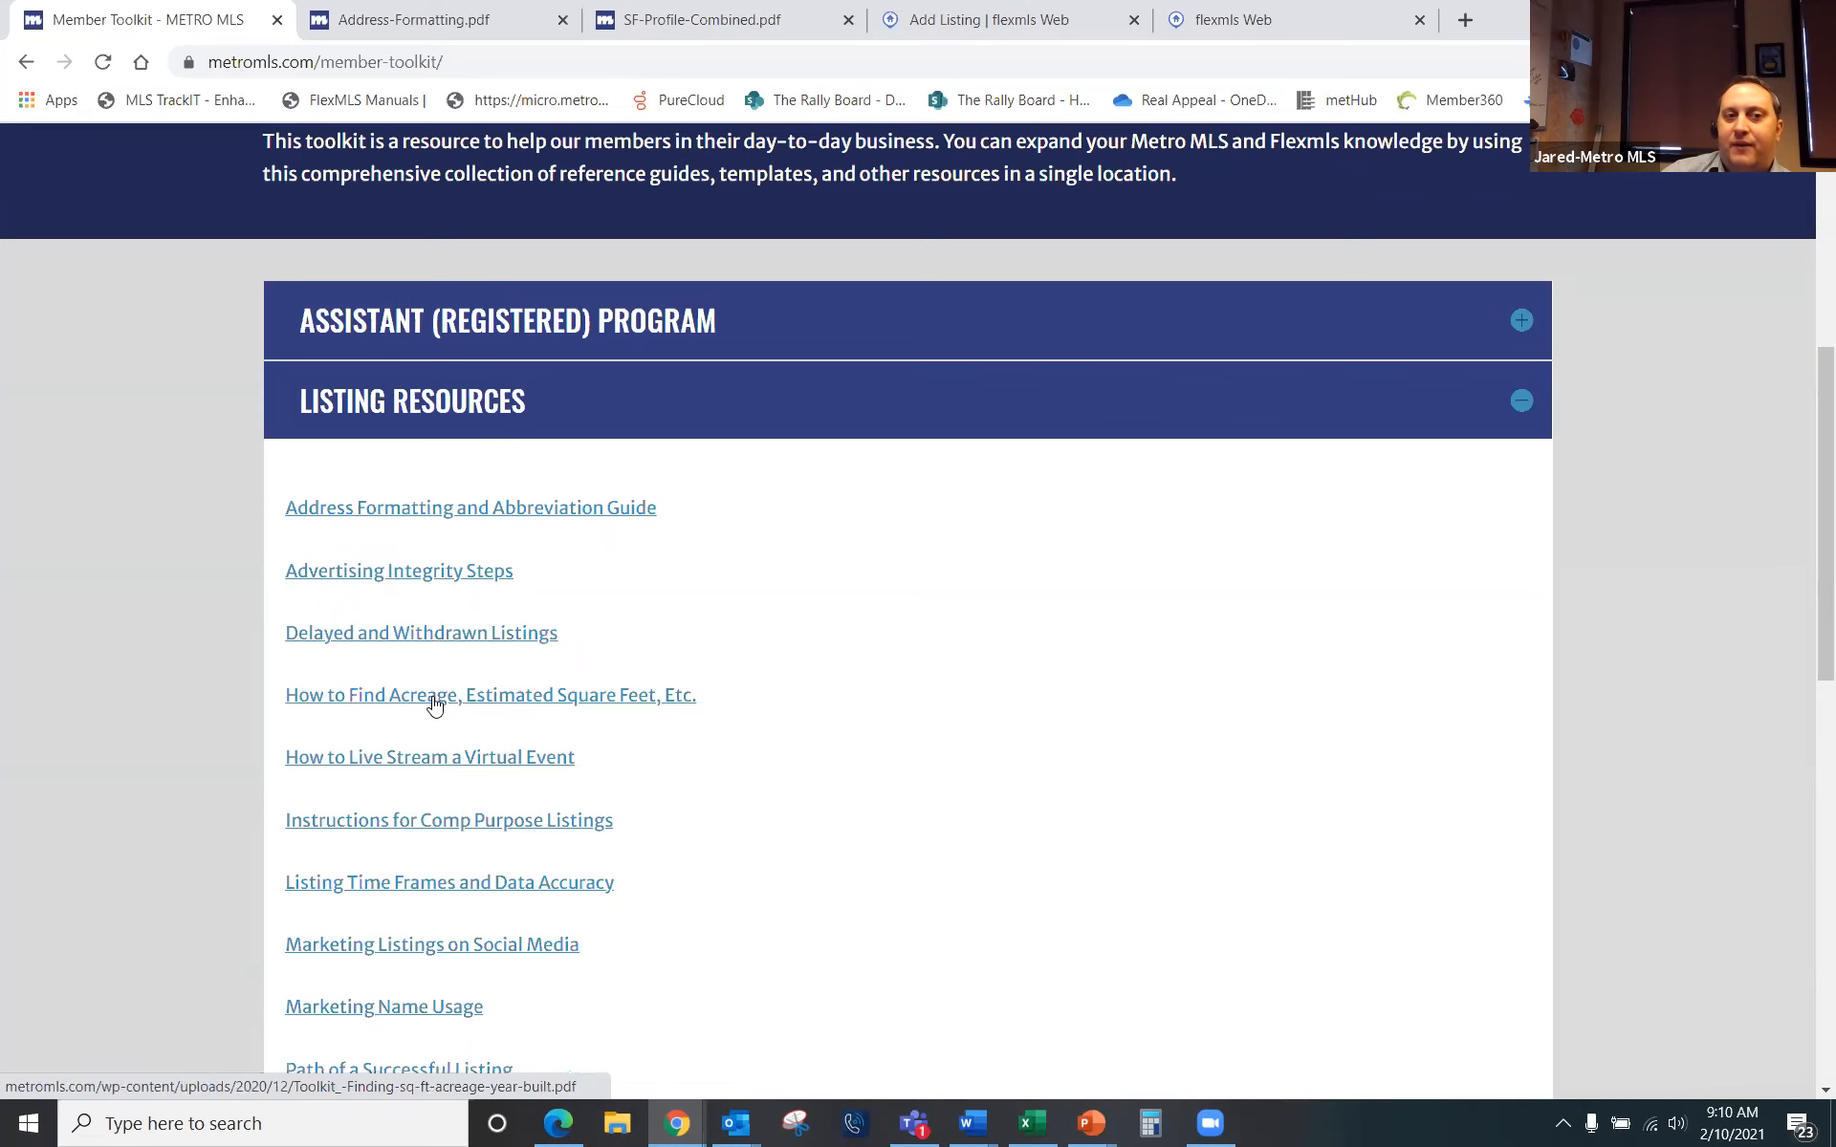
click(640, 703)
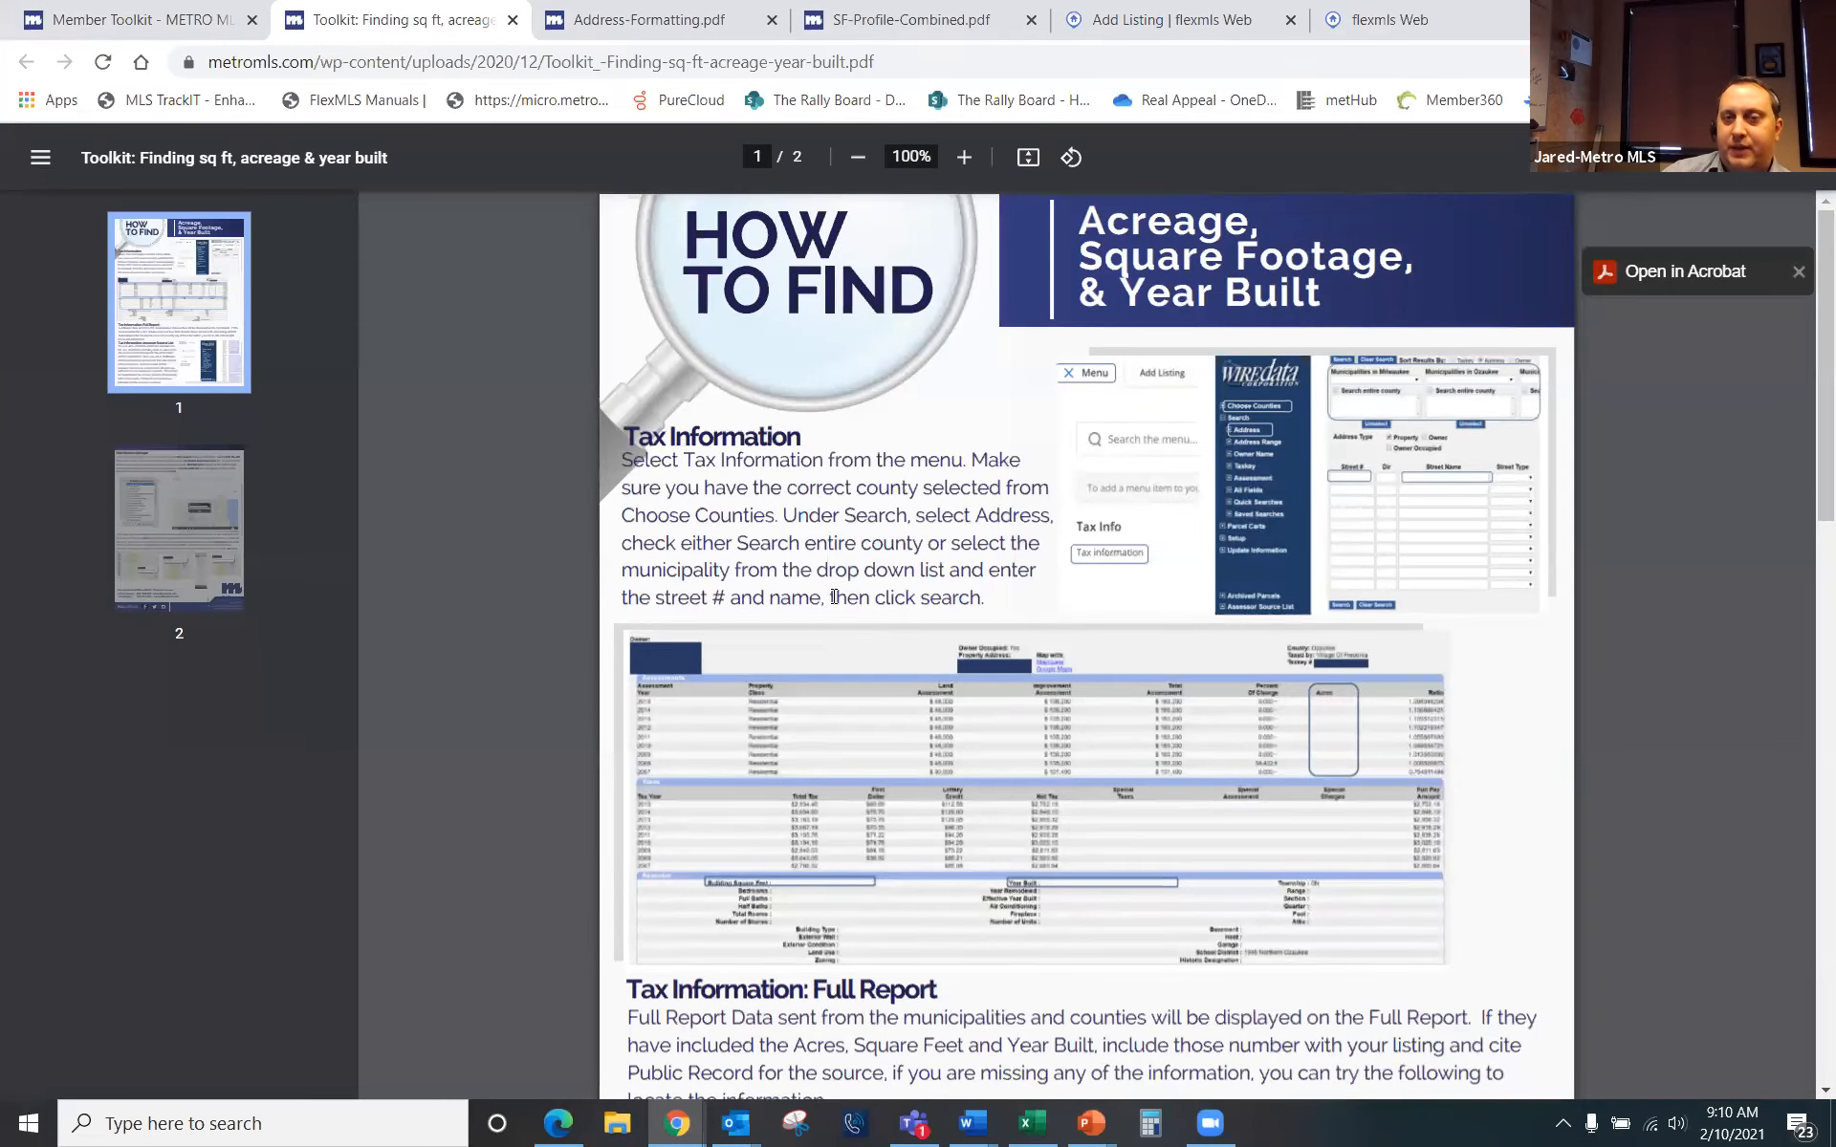
scroll(834, 597, down, 6)
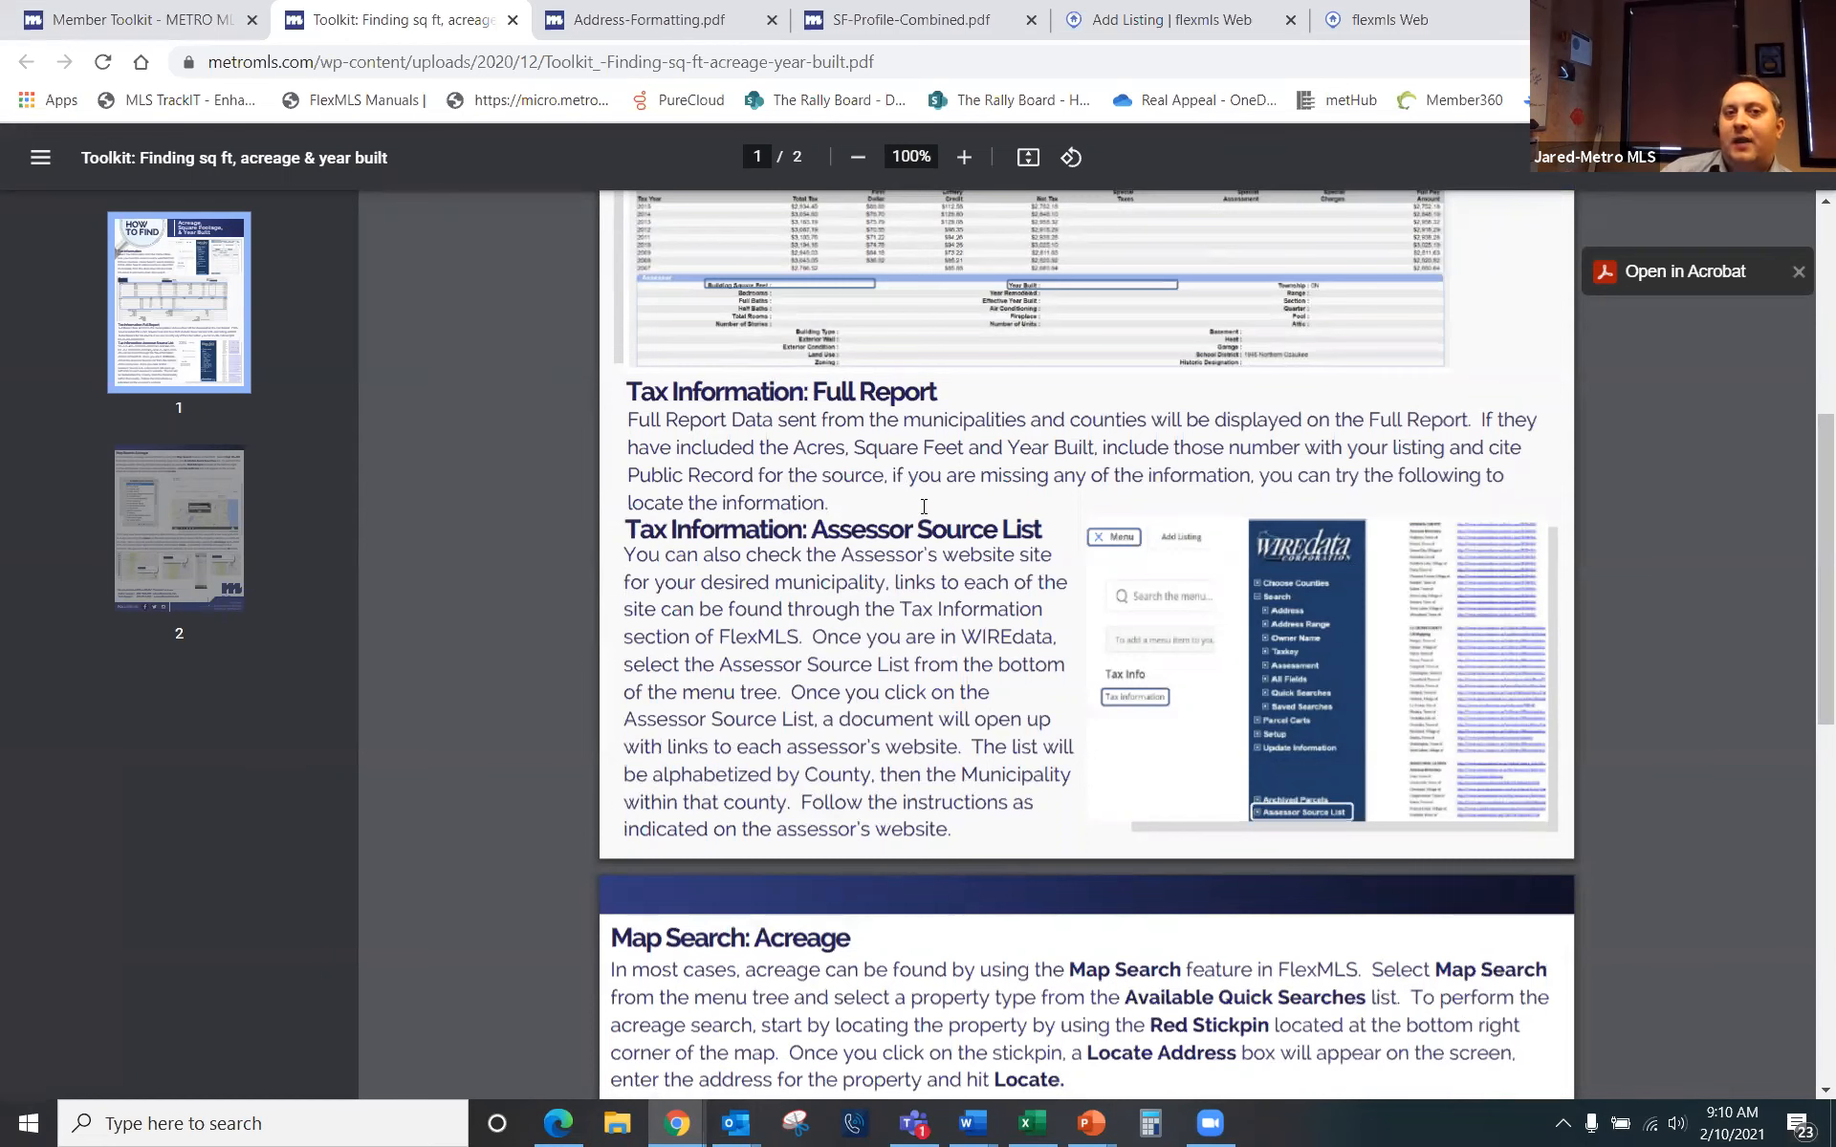
scroll(1052, 648, down, 10)
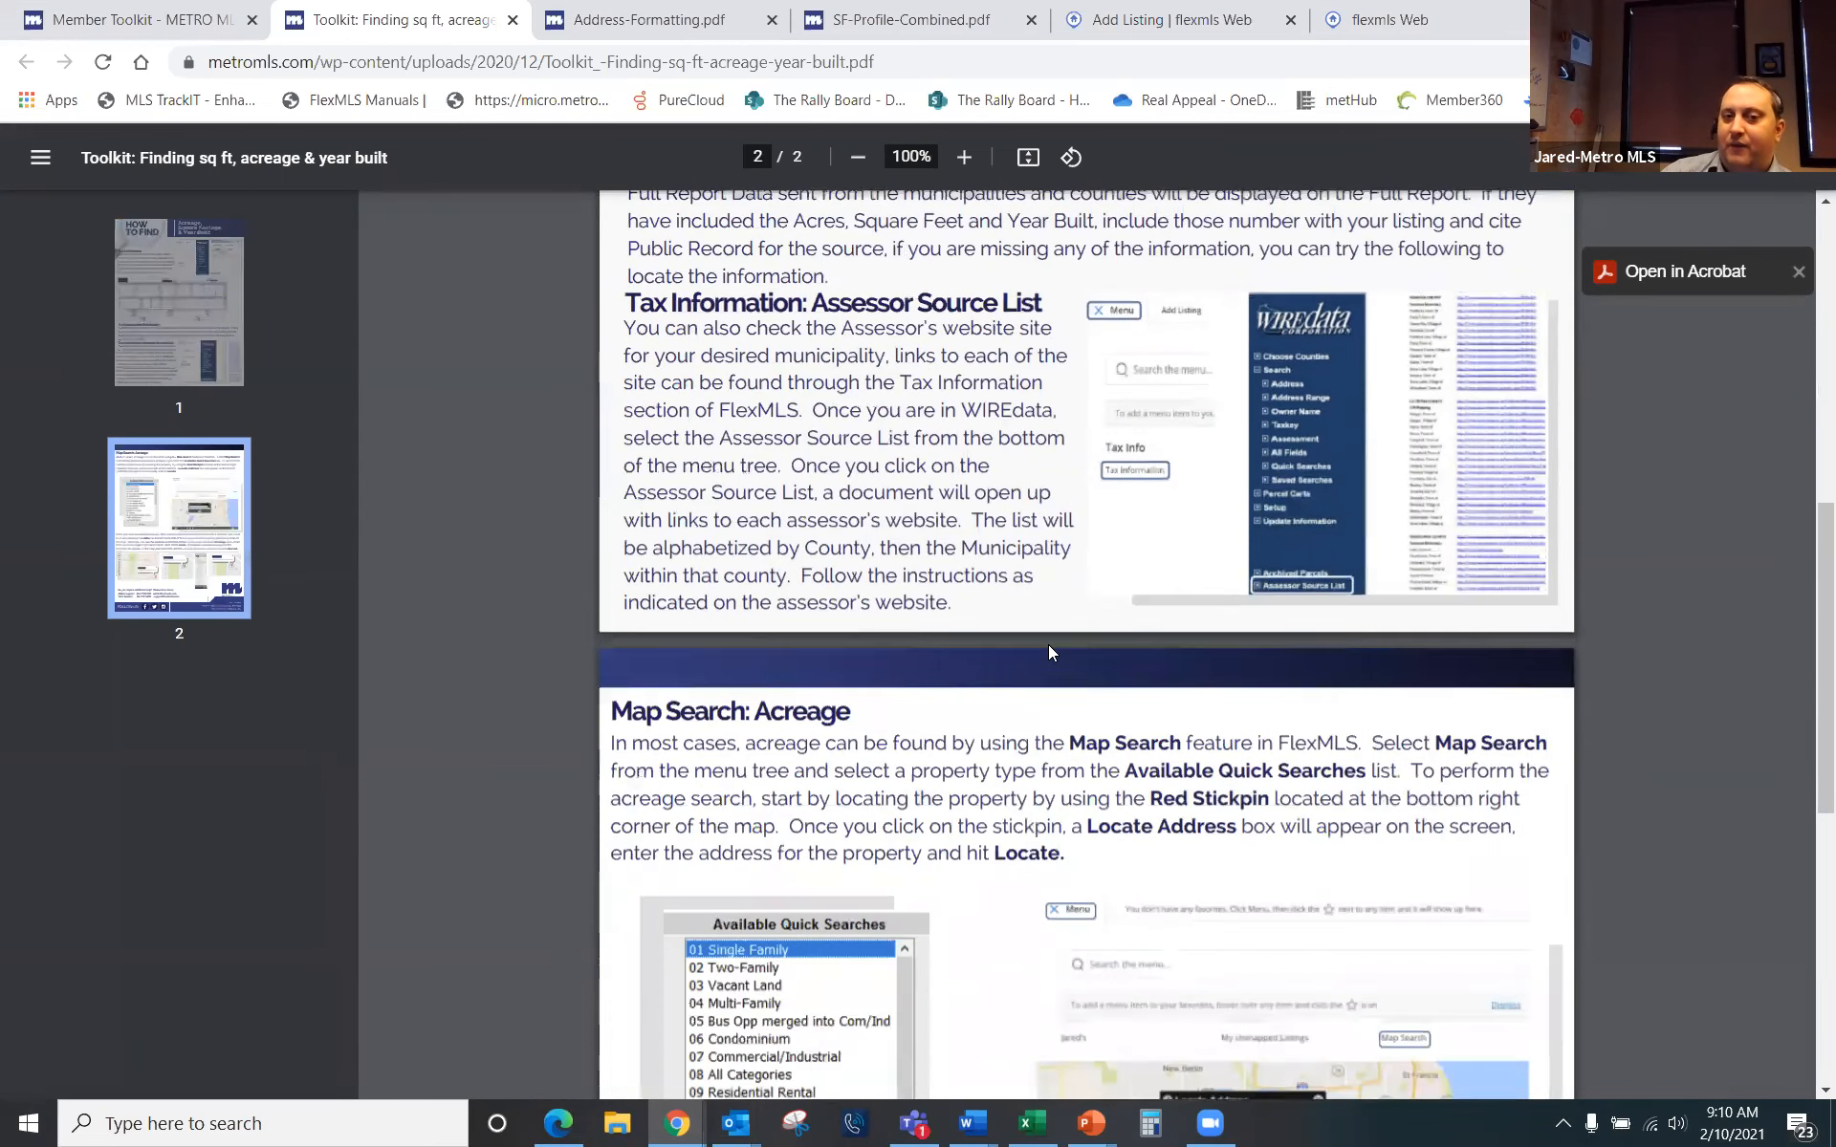
scroll(1049, 660, down, 1)
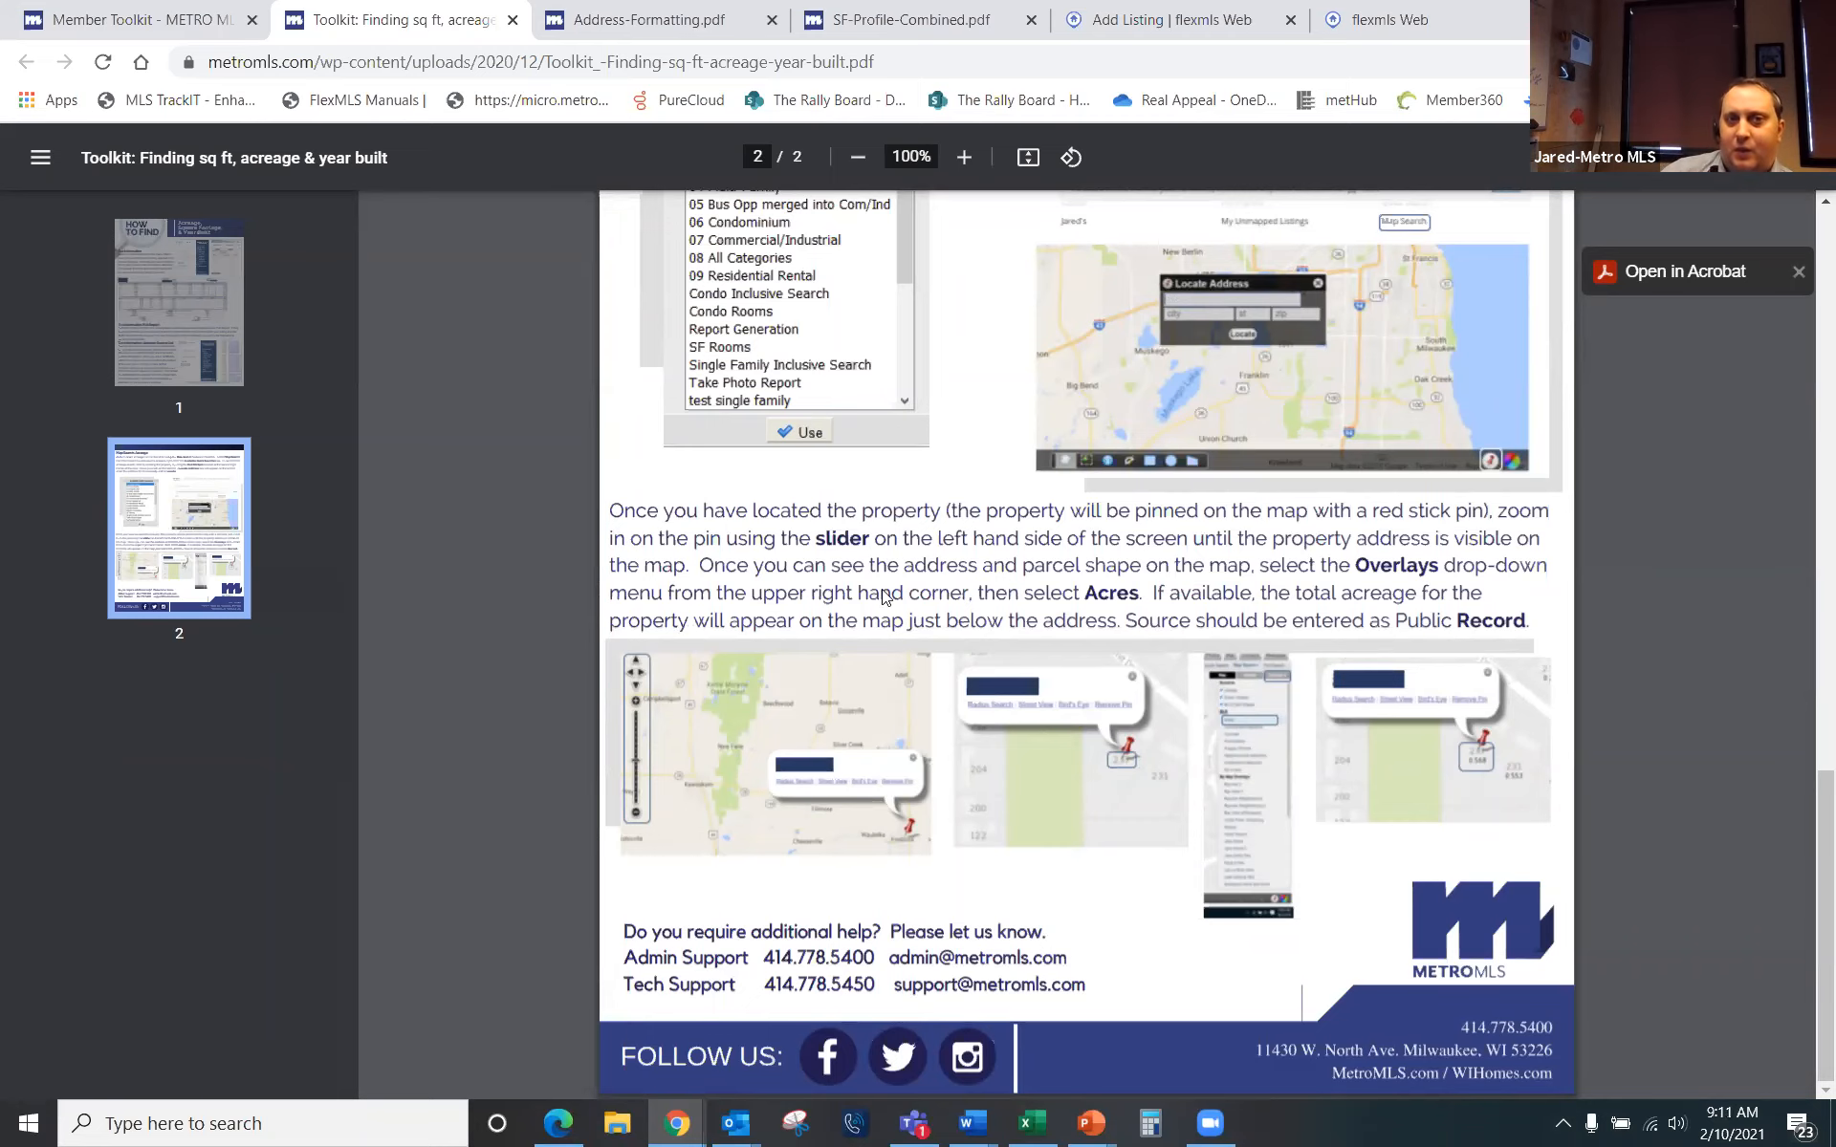
scroll(1010, 679, up, 5)
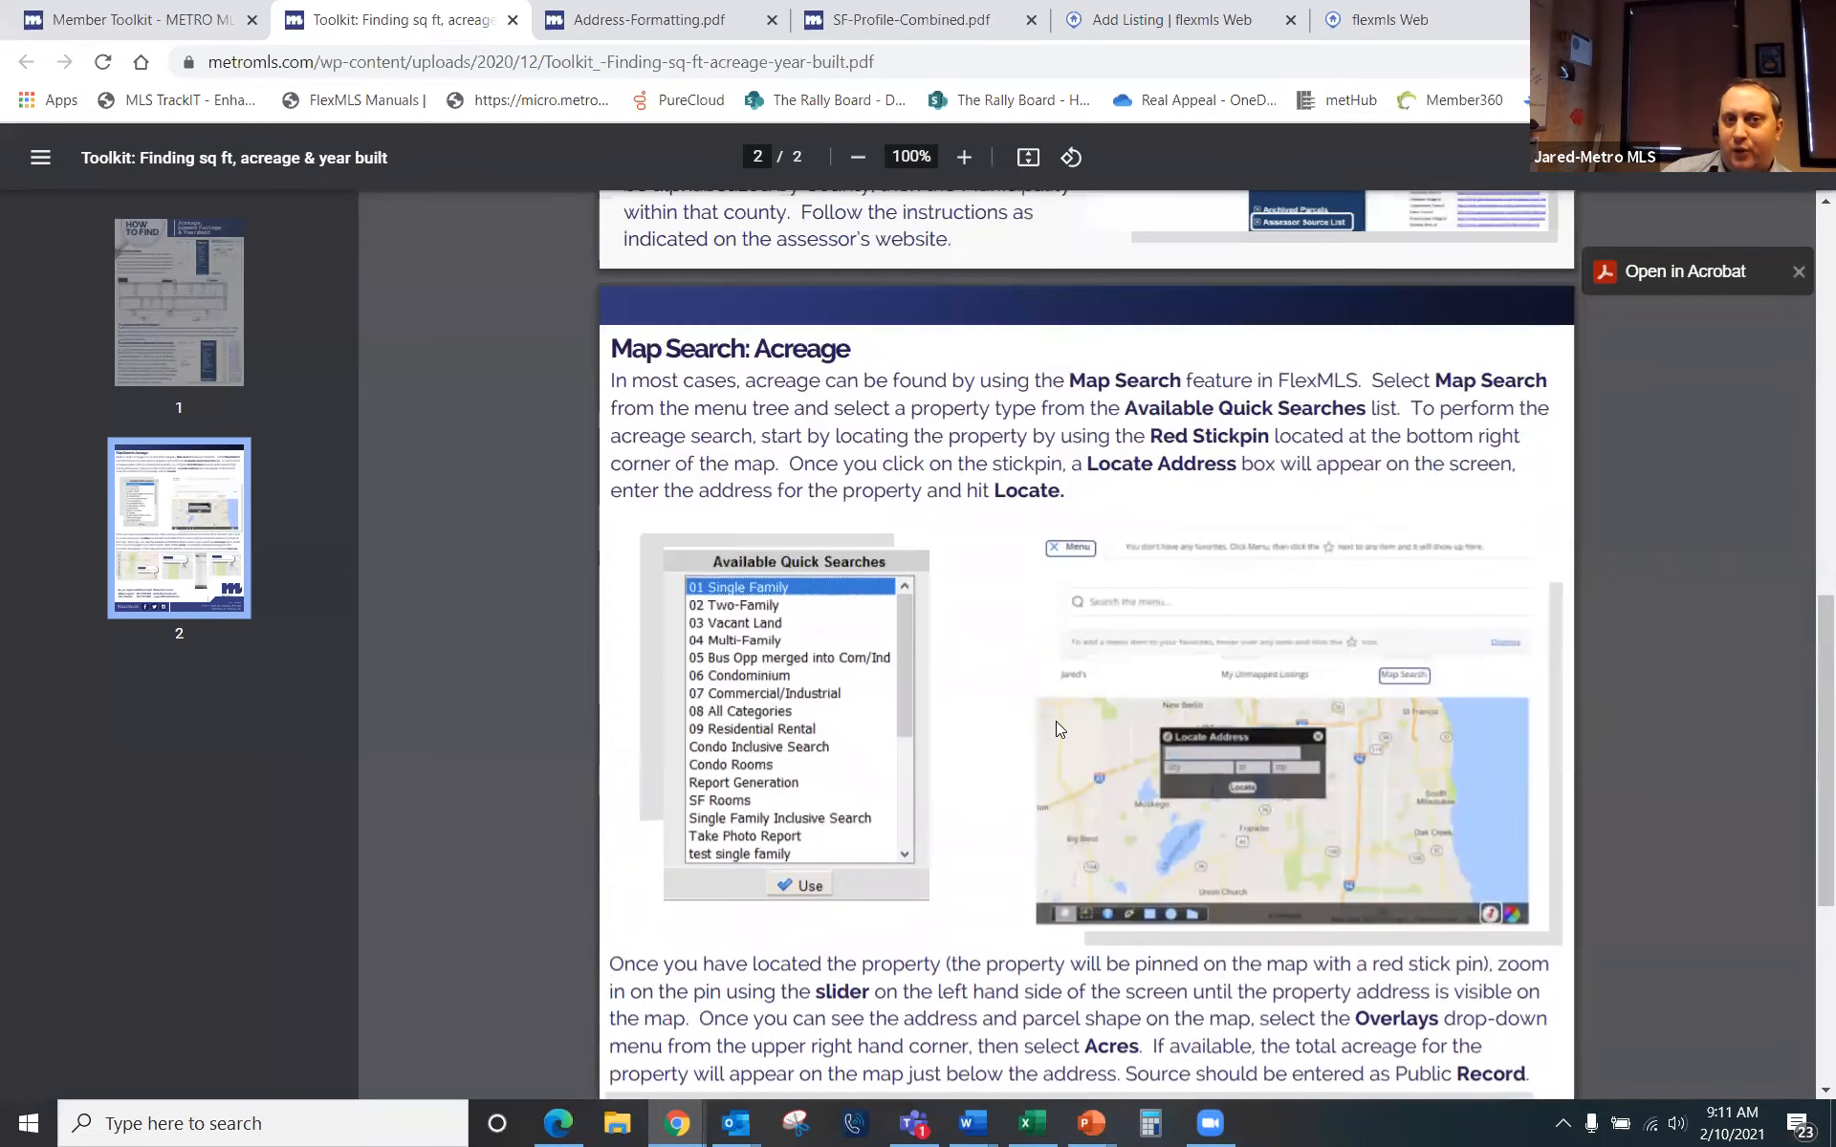
scroll(1056, 723, up, 5)
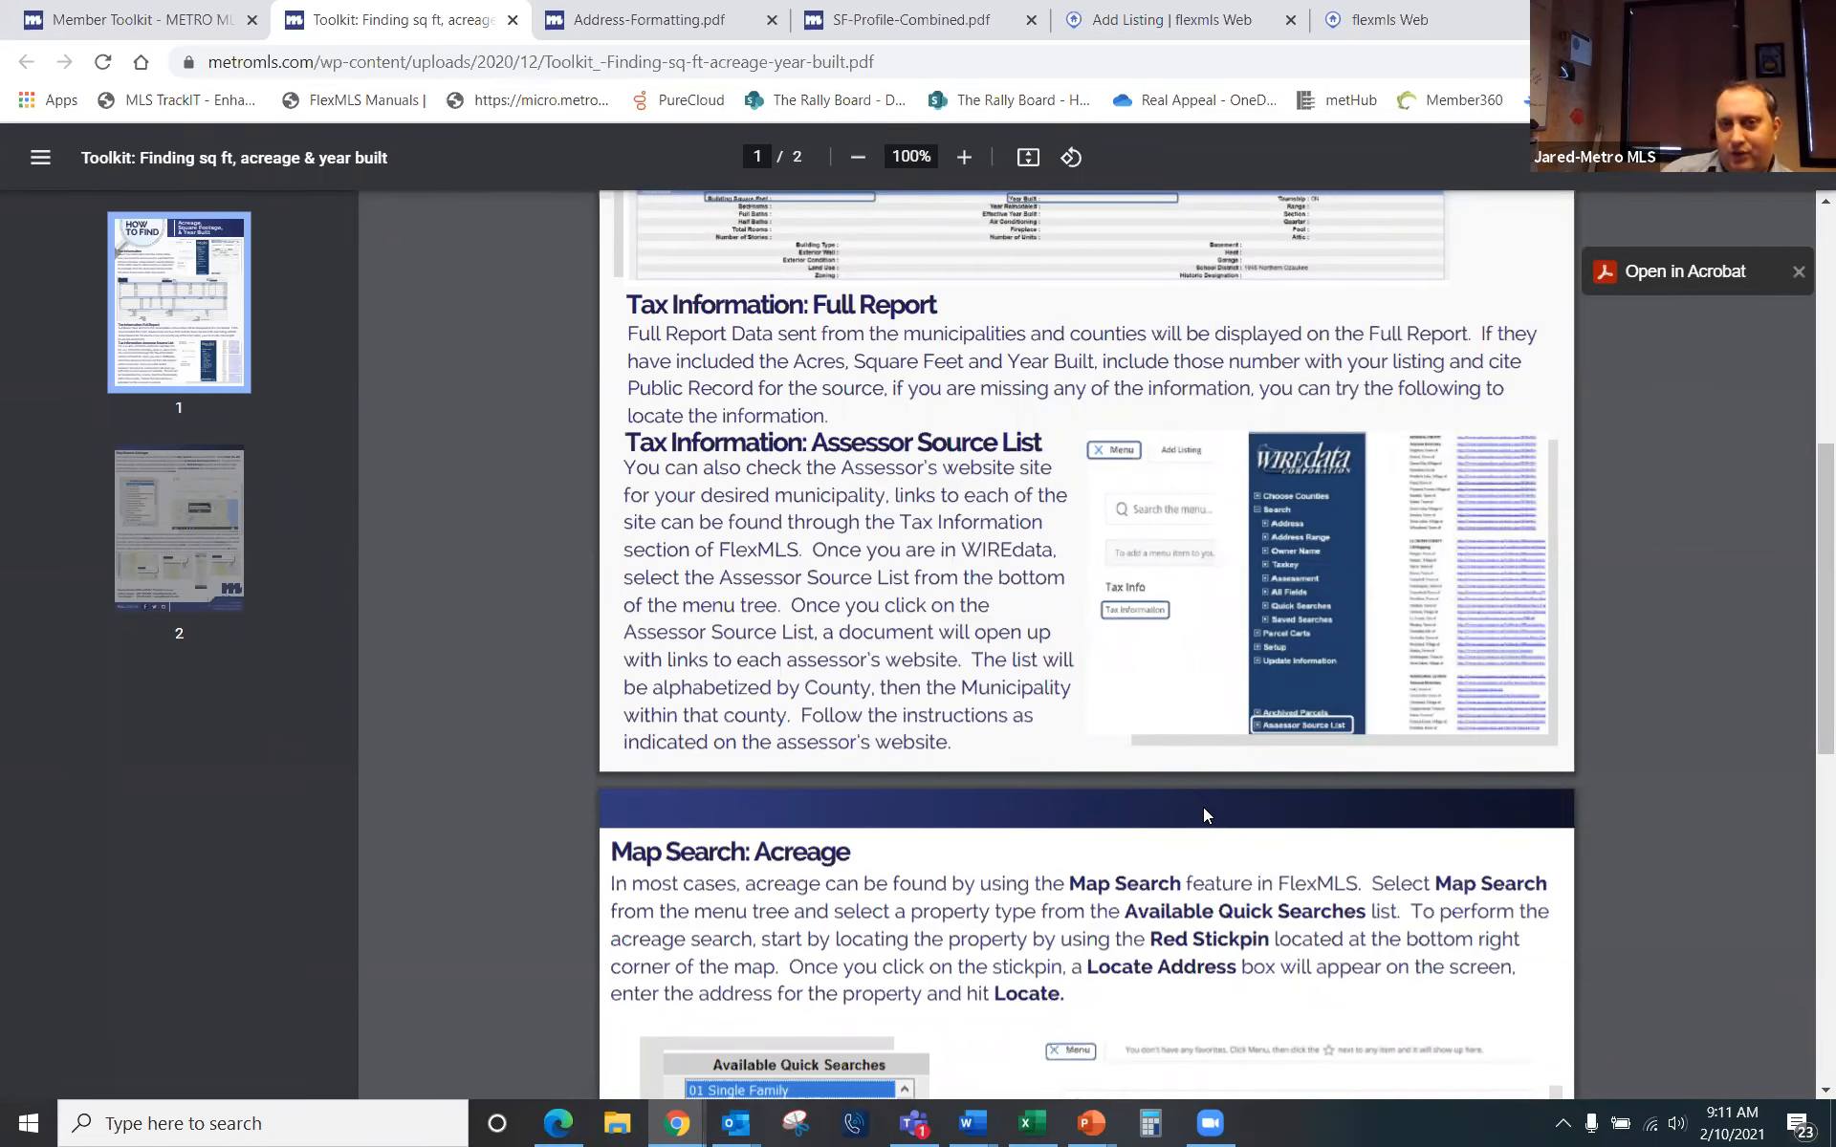
scroll(1214, 803, up, 7)
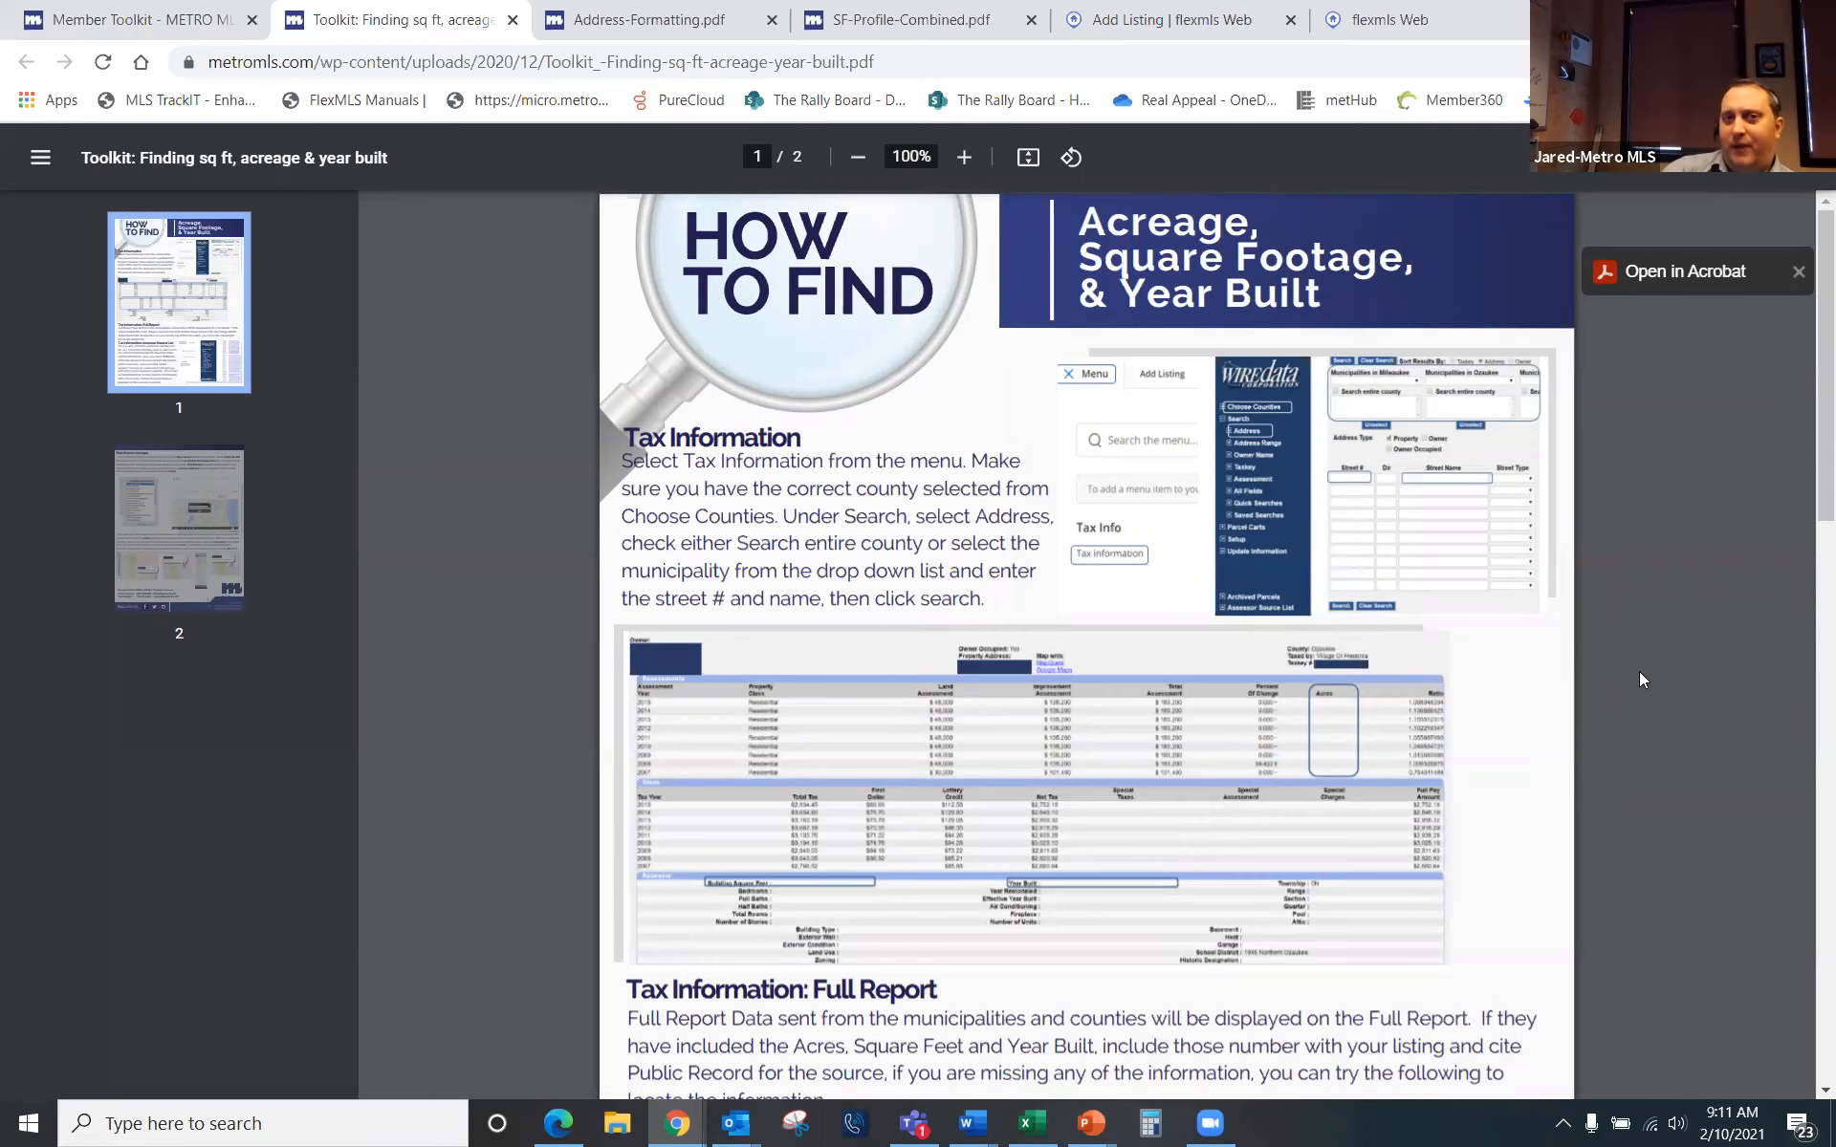
click(1377, 44)
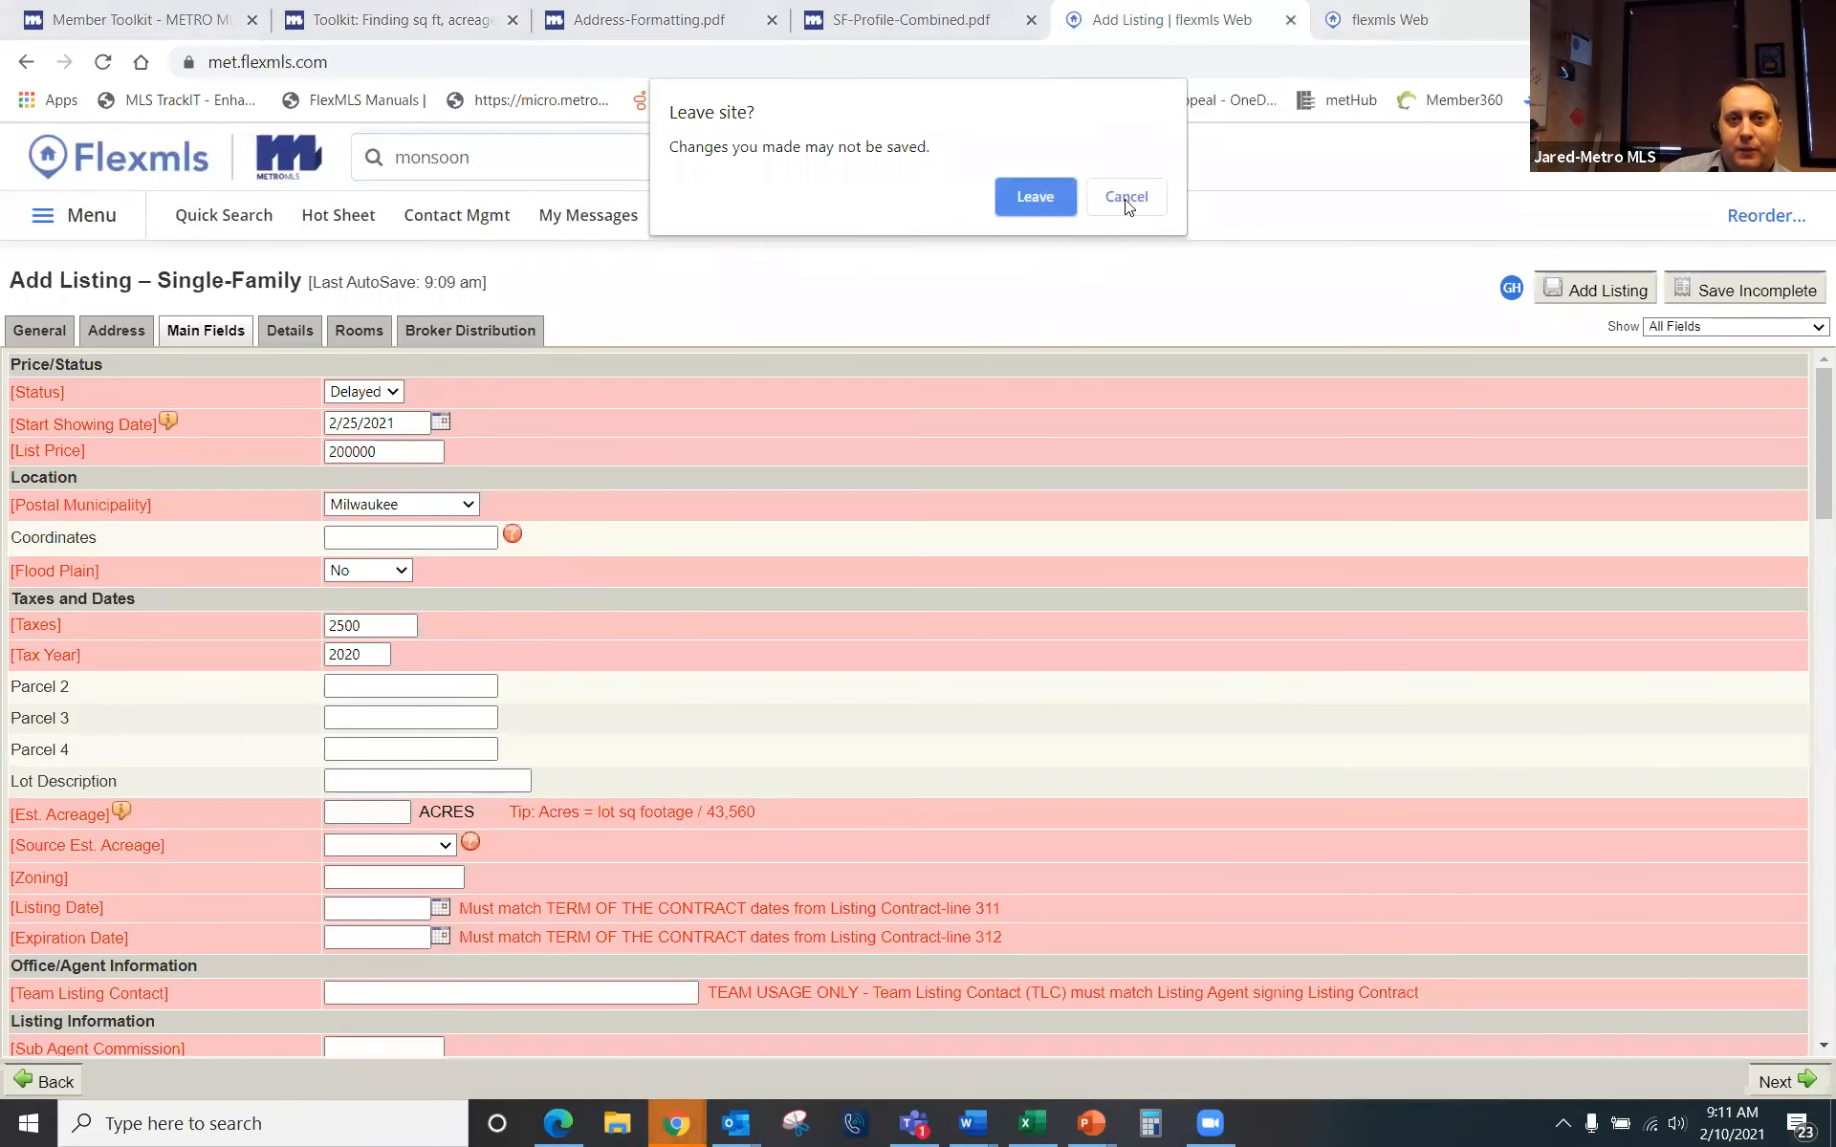
Step: Enter .2 as the estimated acreage with Public Records as its source
click(1123, 196)
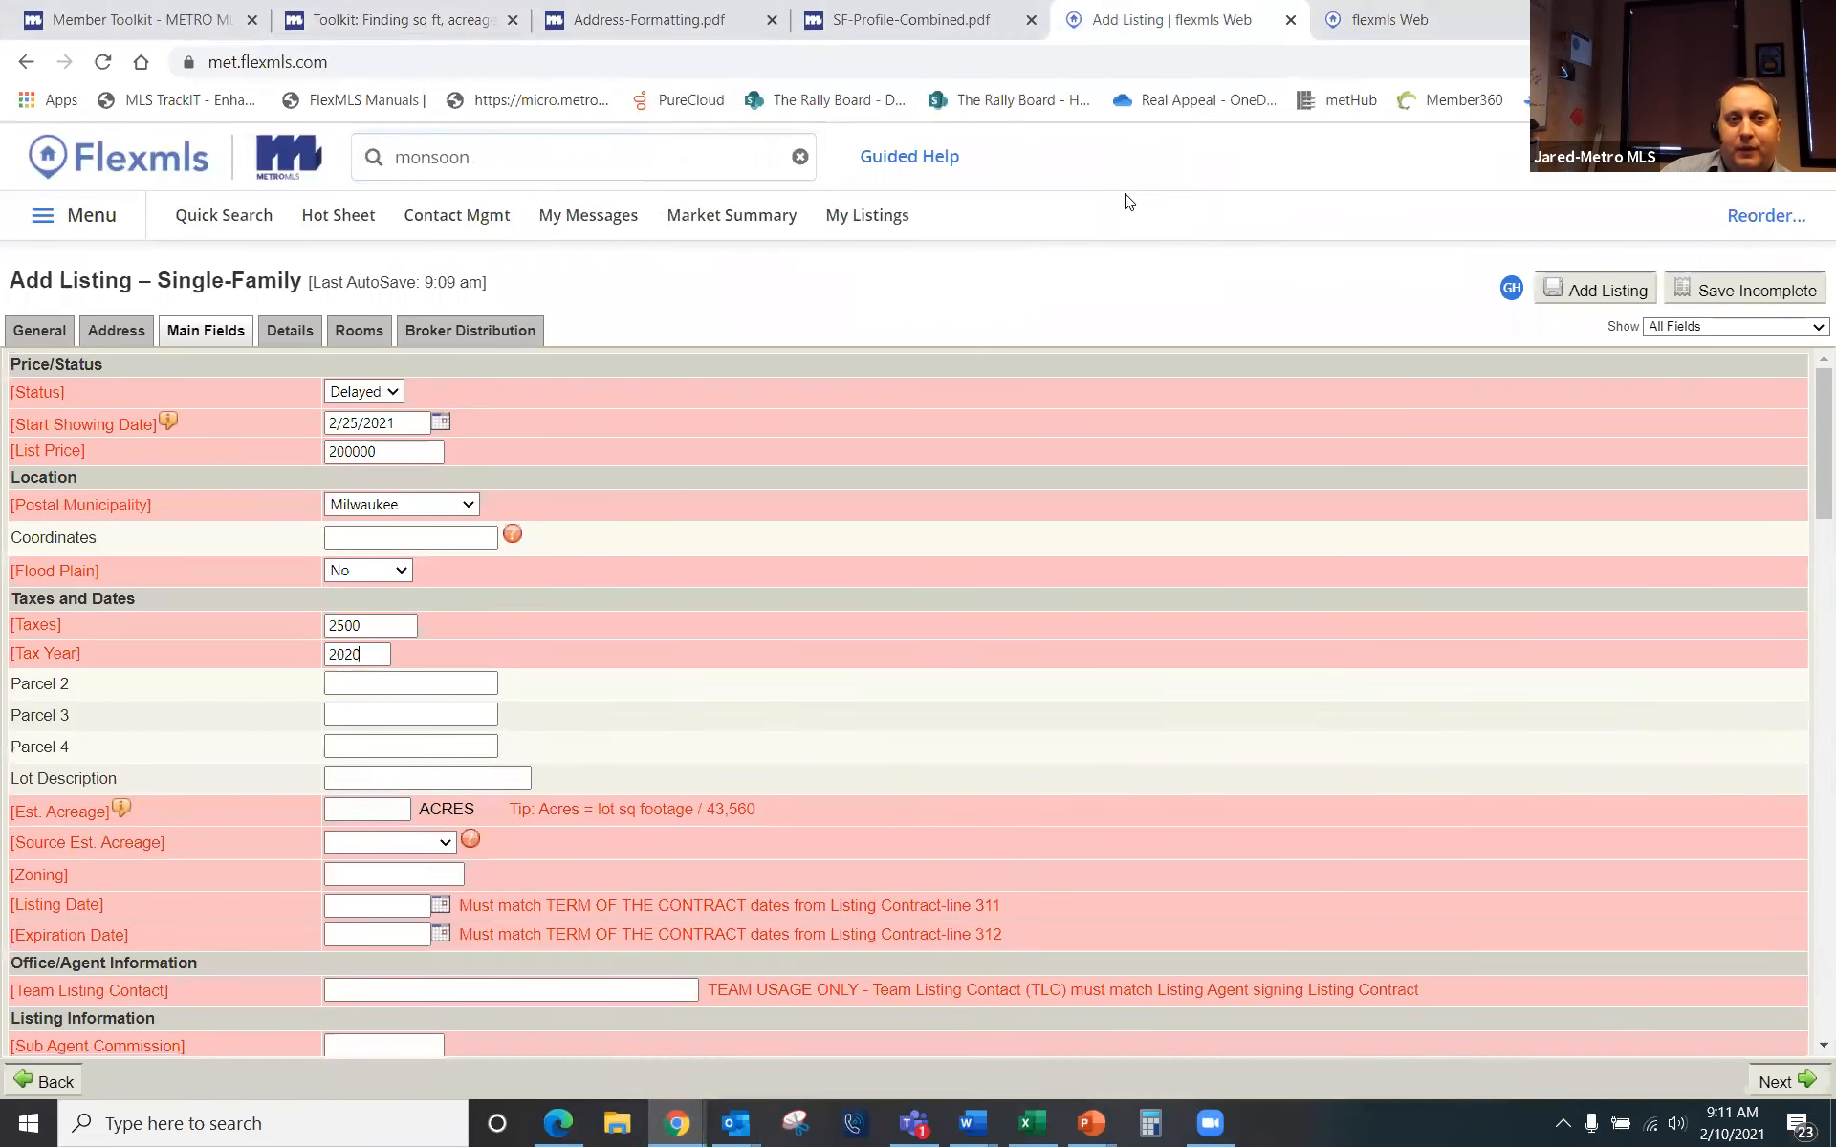
click(350, 806)
text(.2)
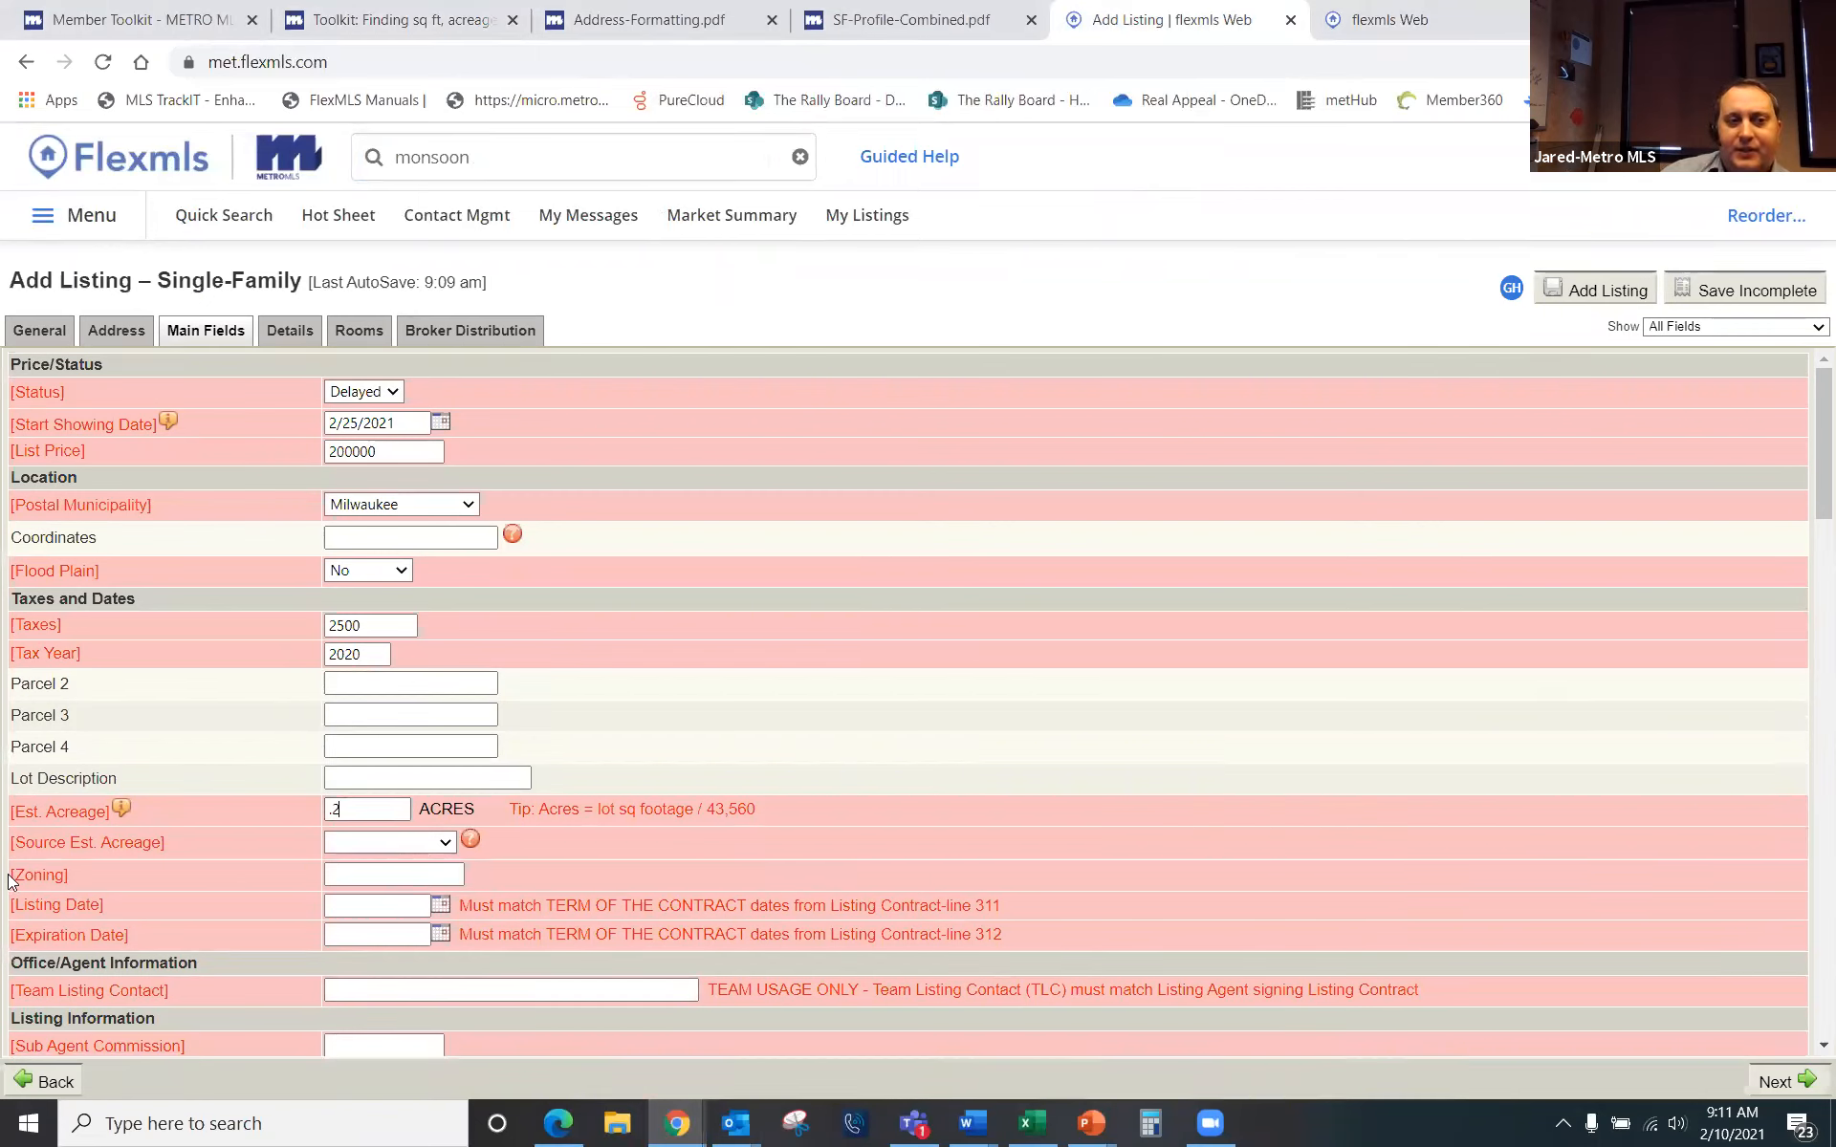
click(441, 844)
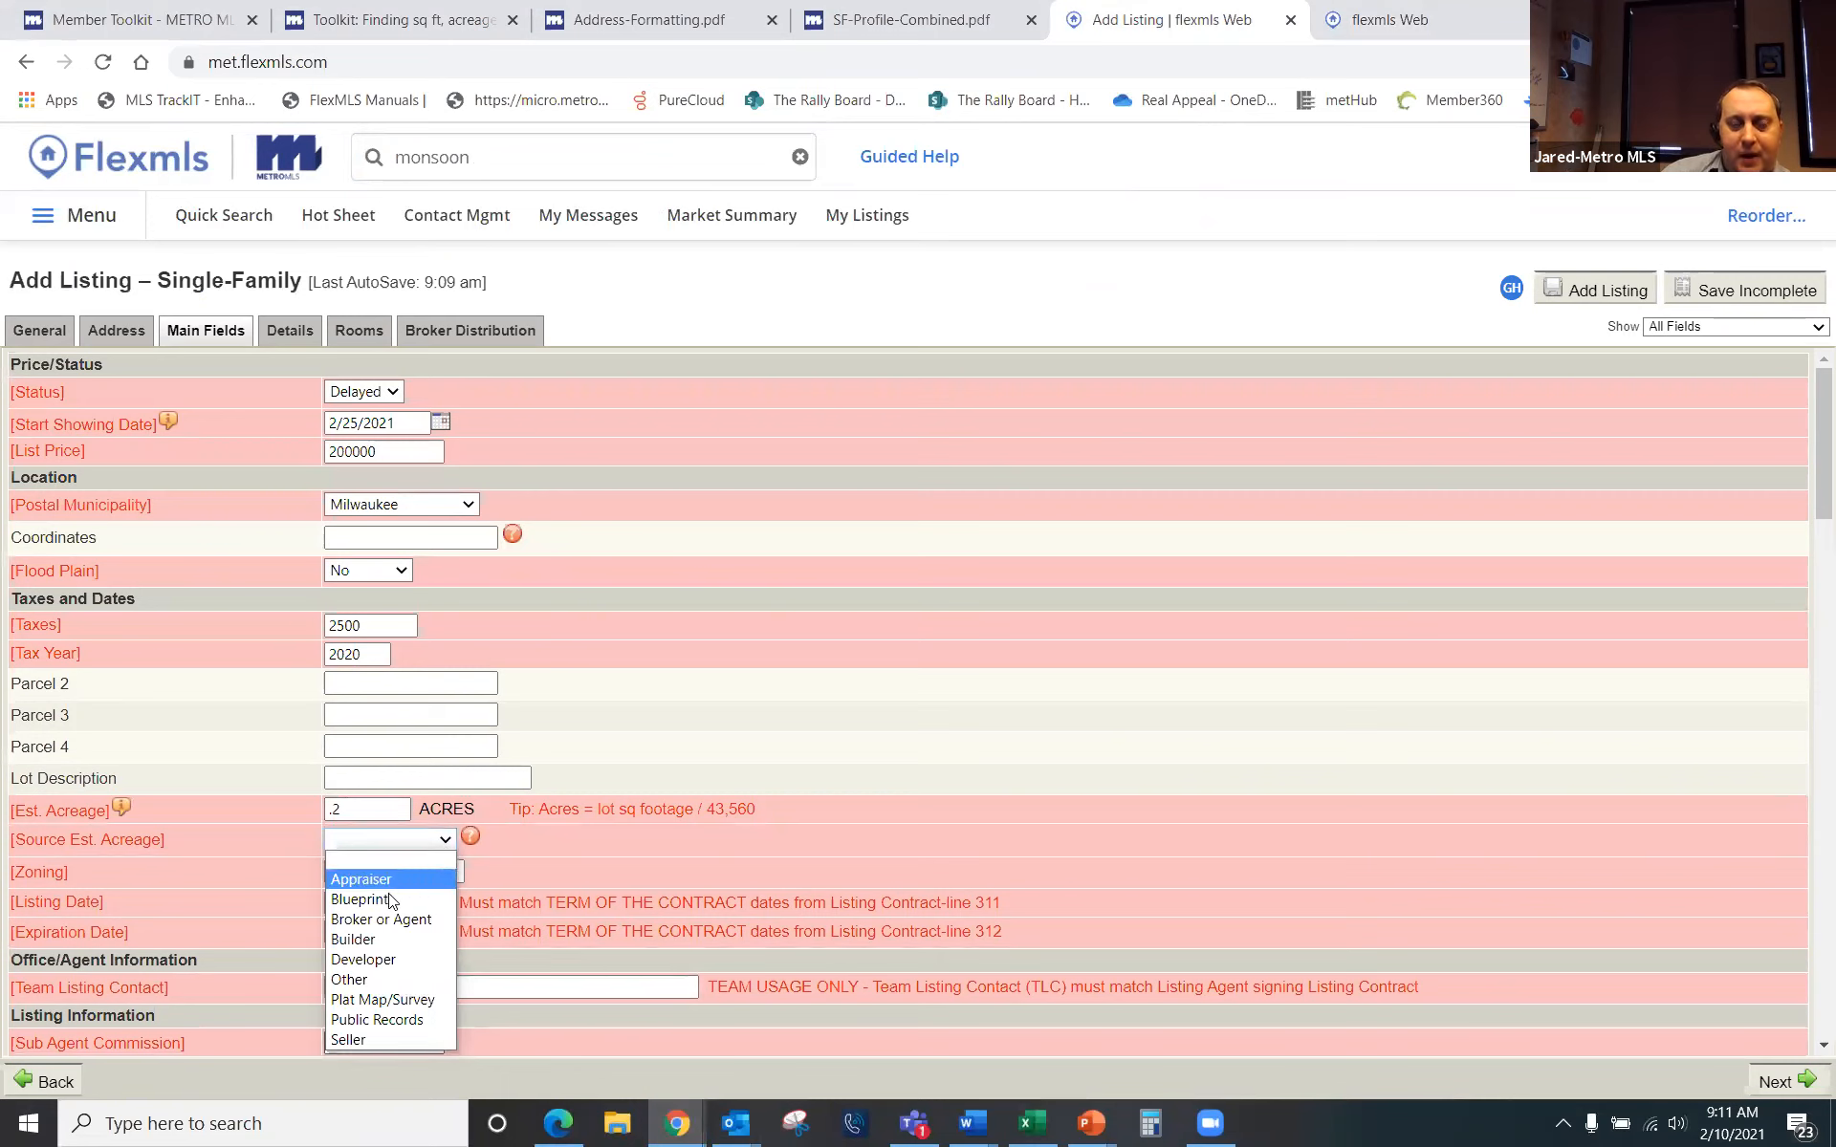
click(414, 1028)
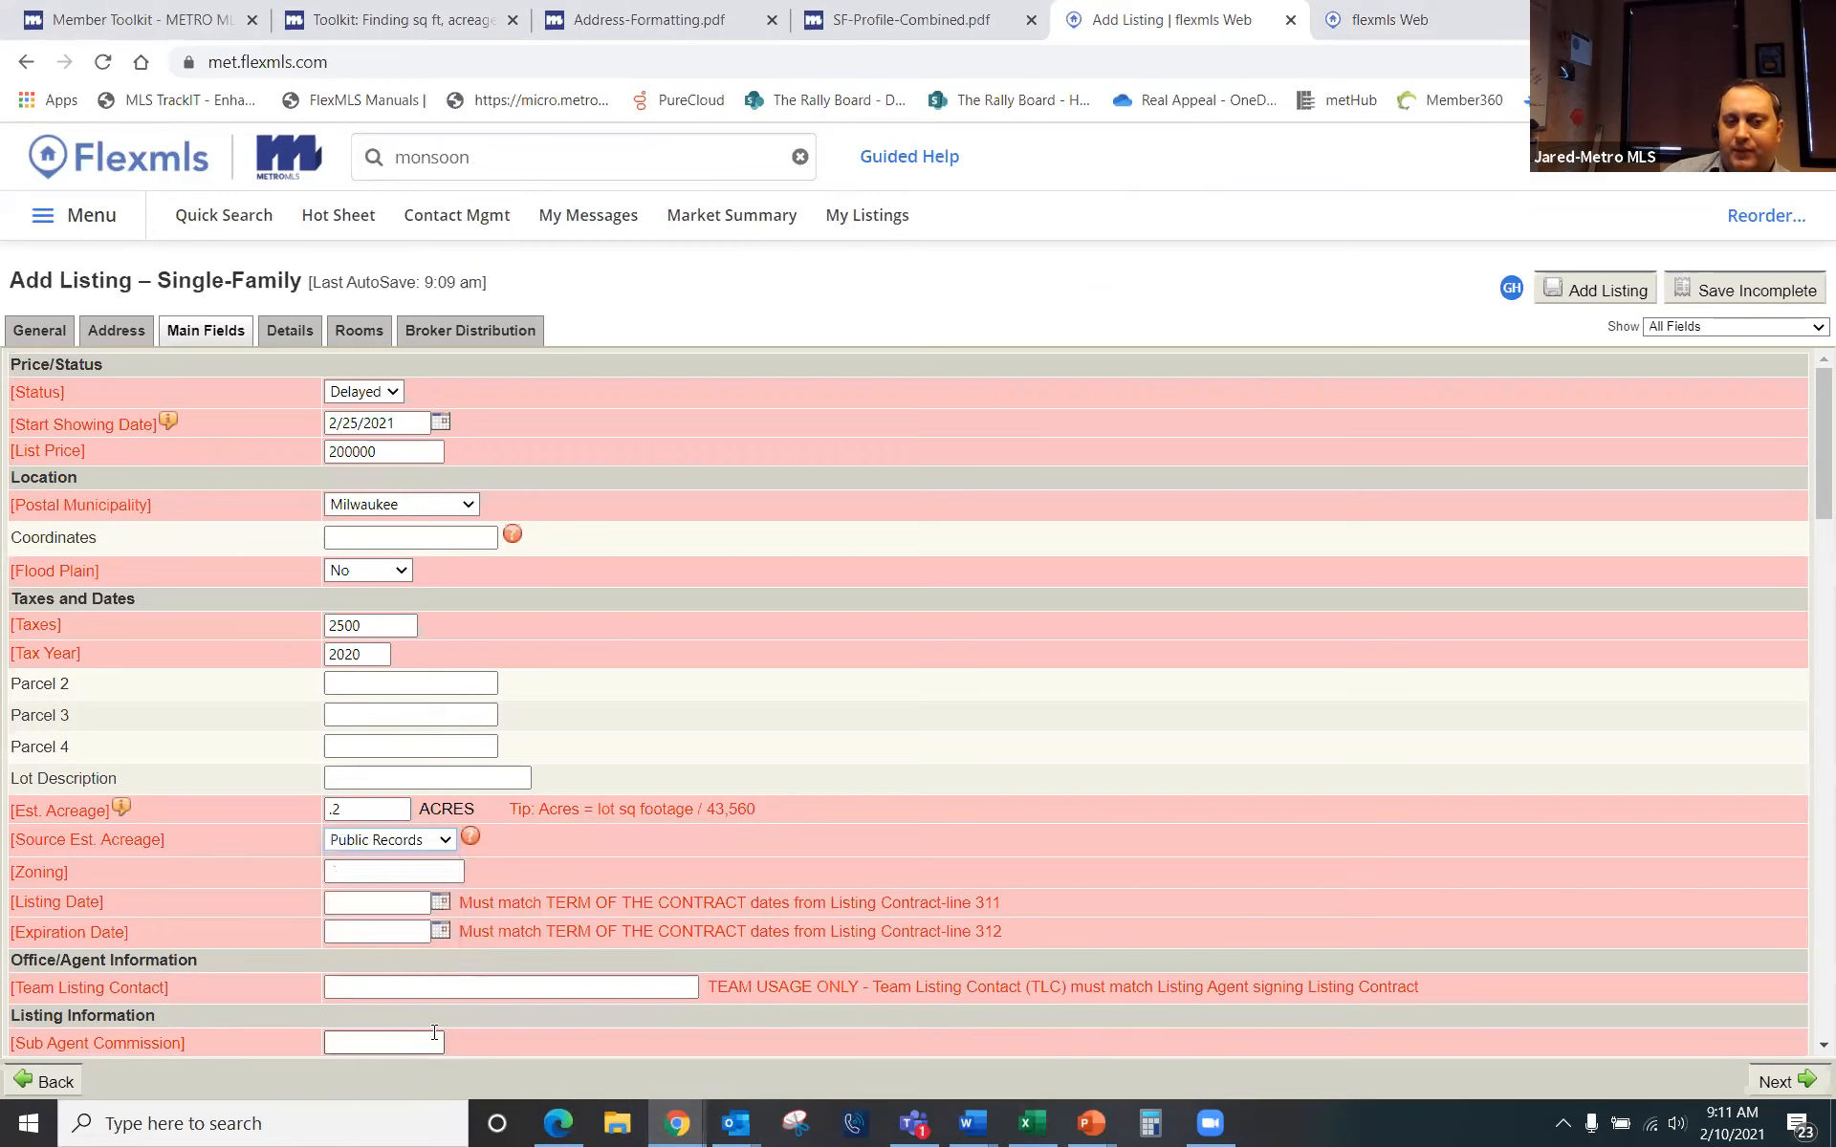
click(381, 873)
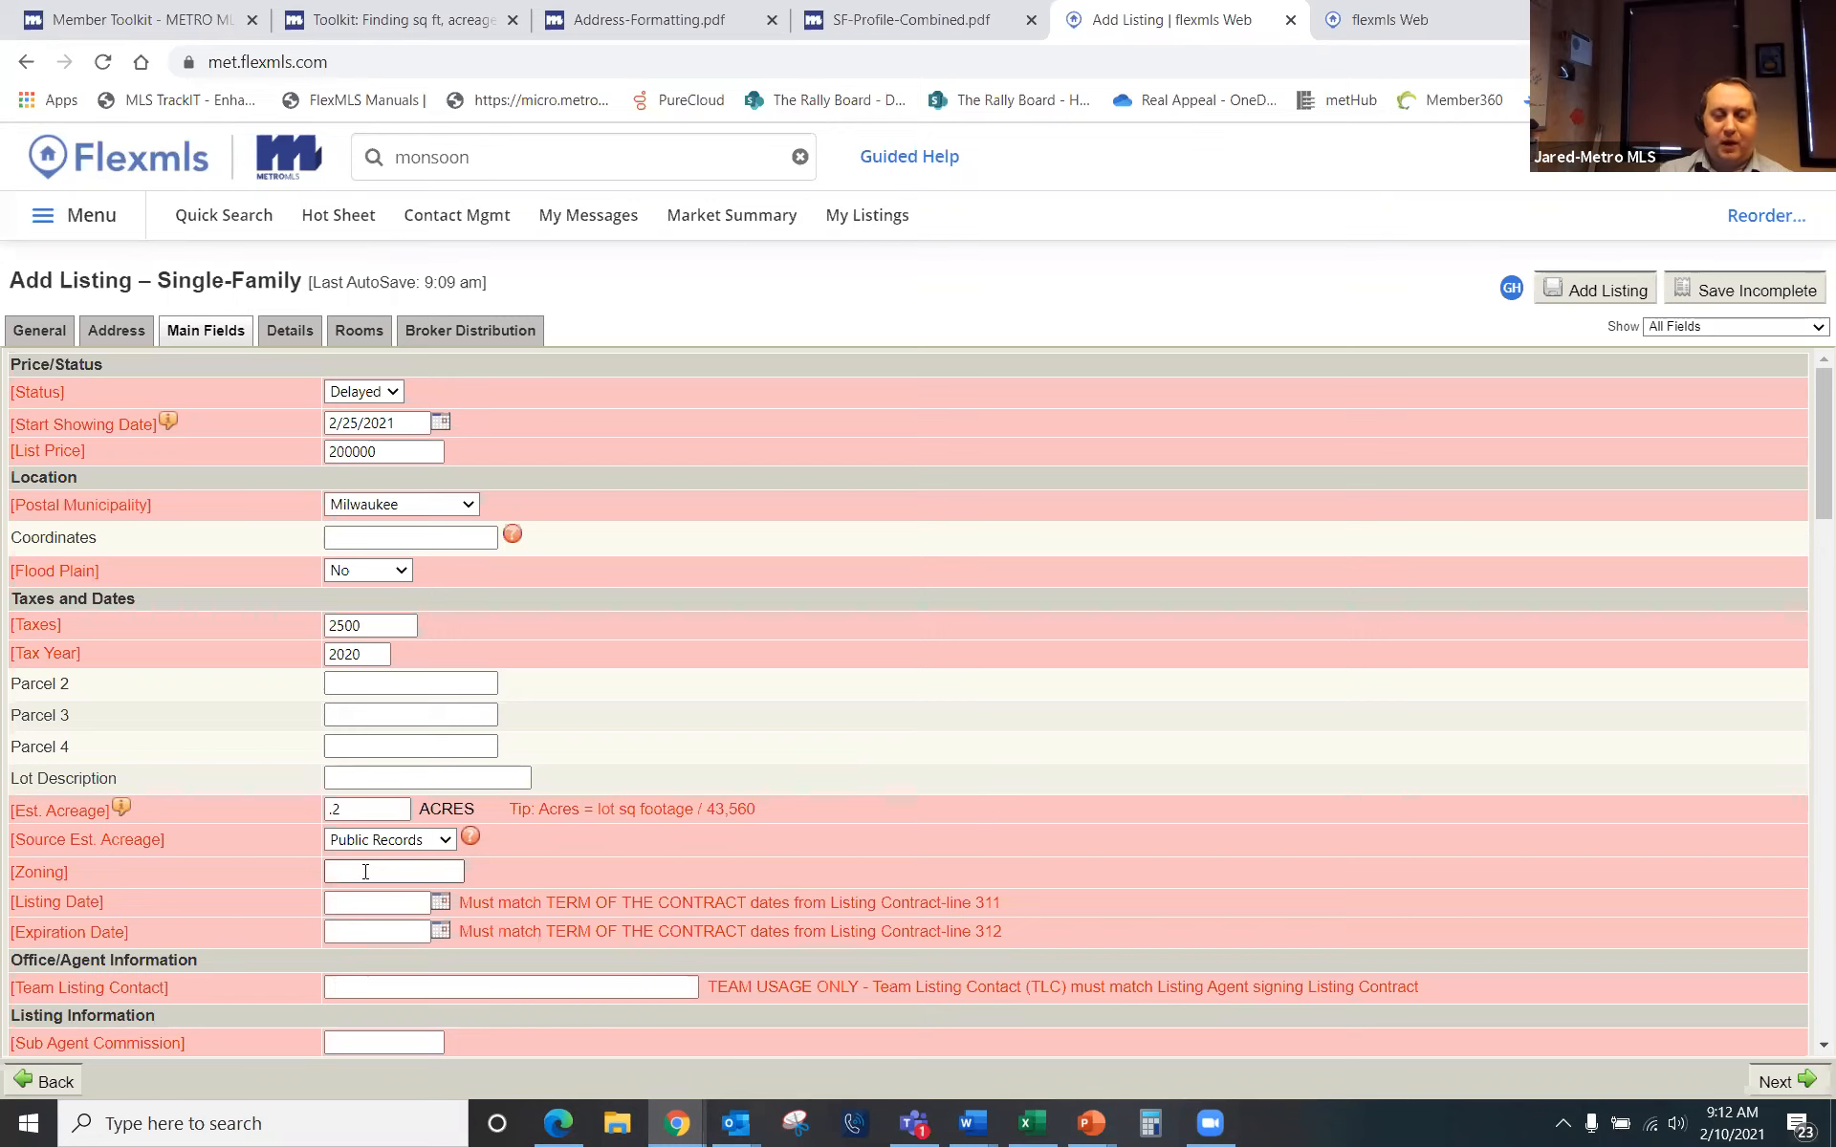
Step: Enter Commercial as the zoning, then bring up the Listing Date calendar
text(Commercial)
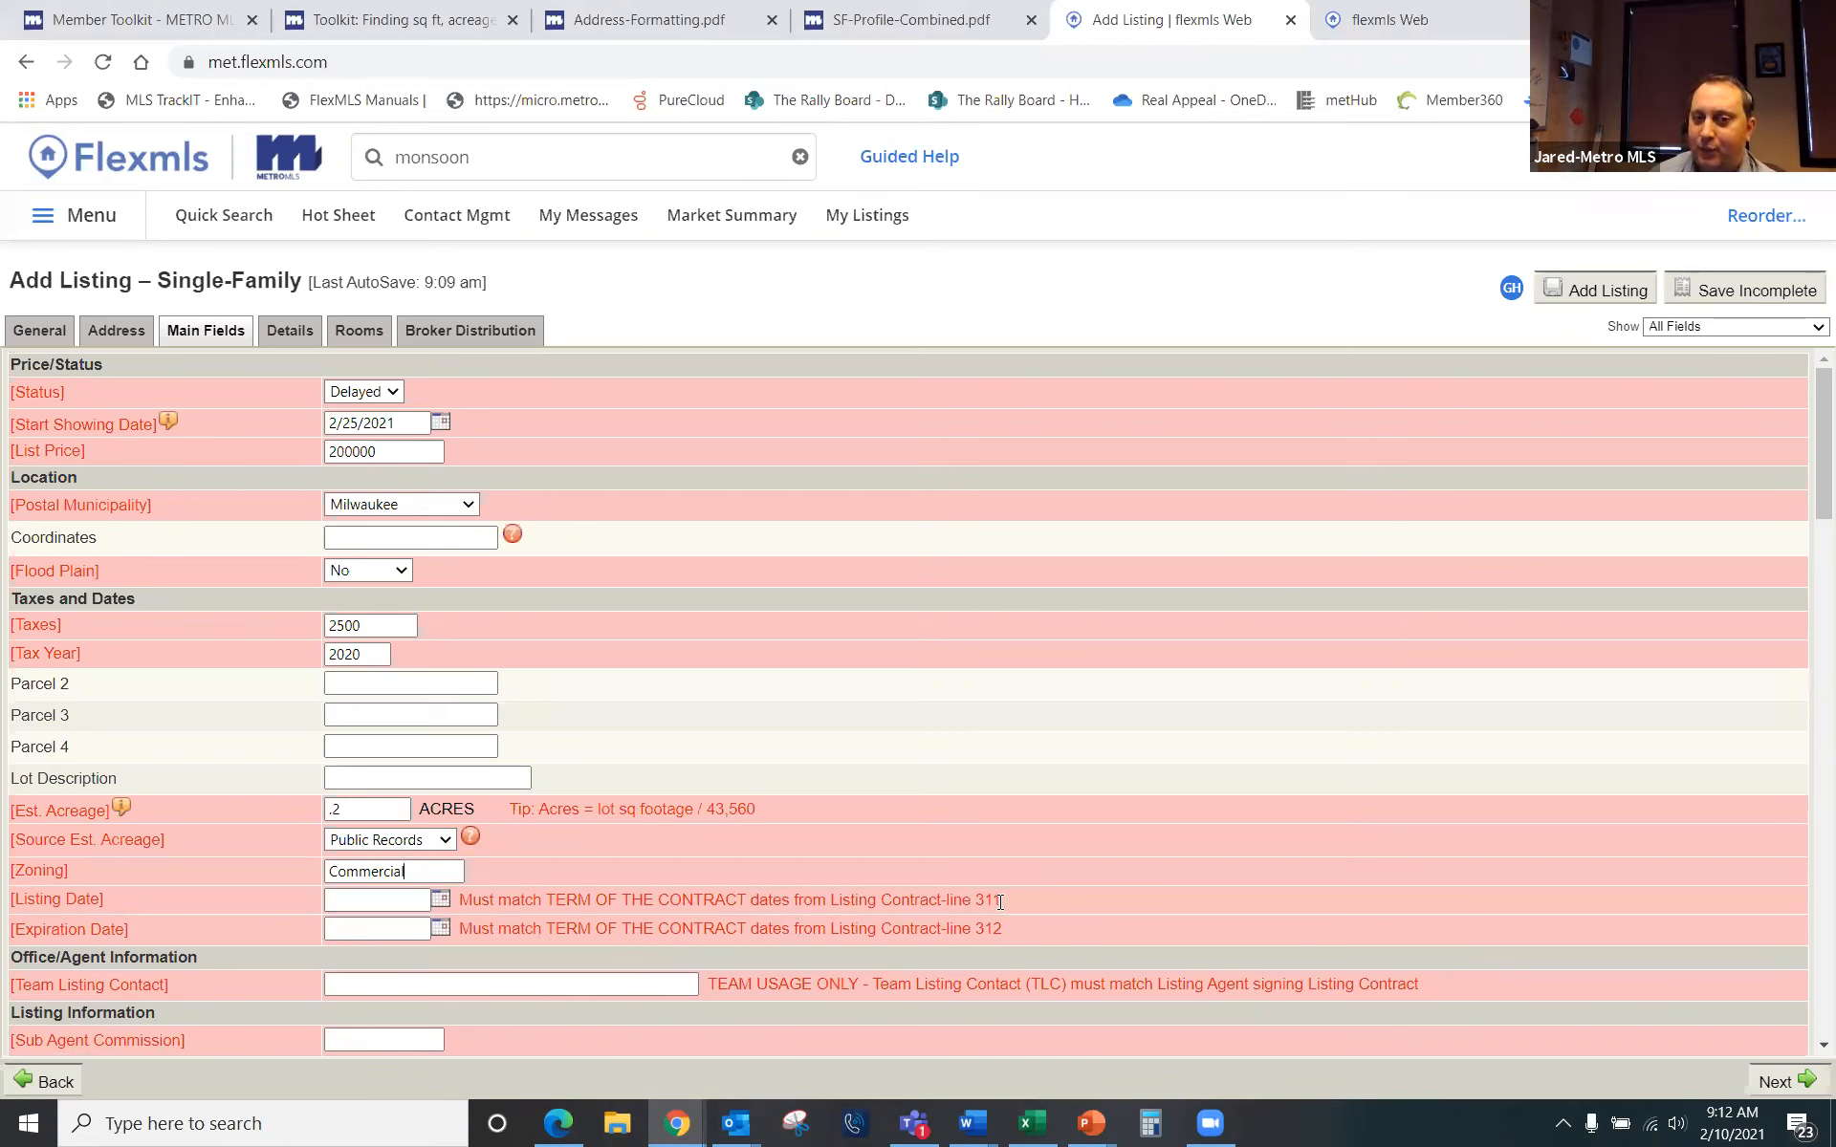
click(438, 900)
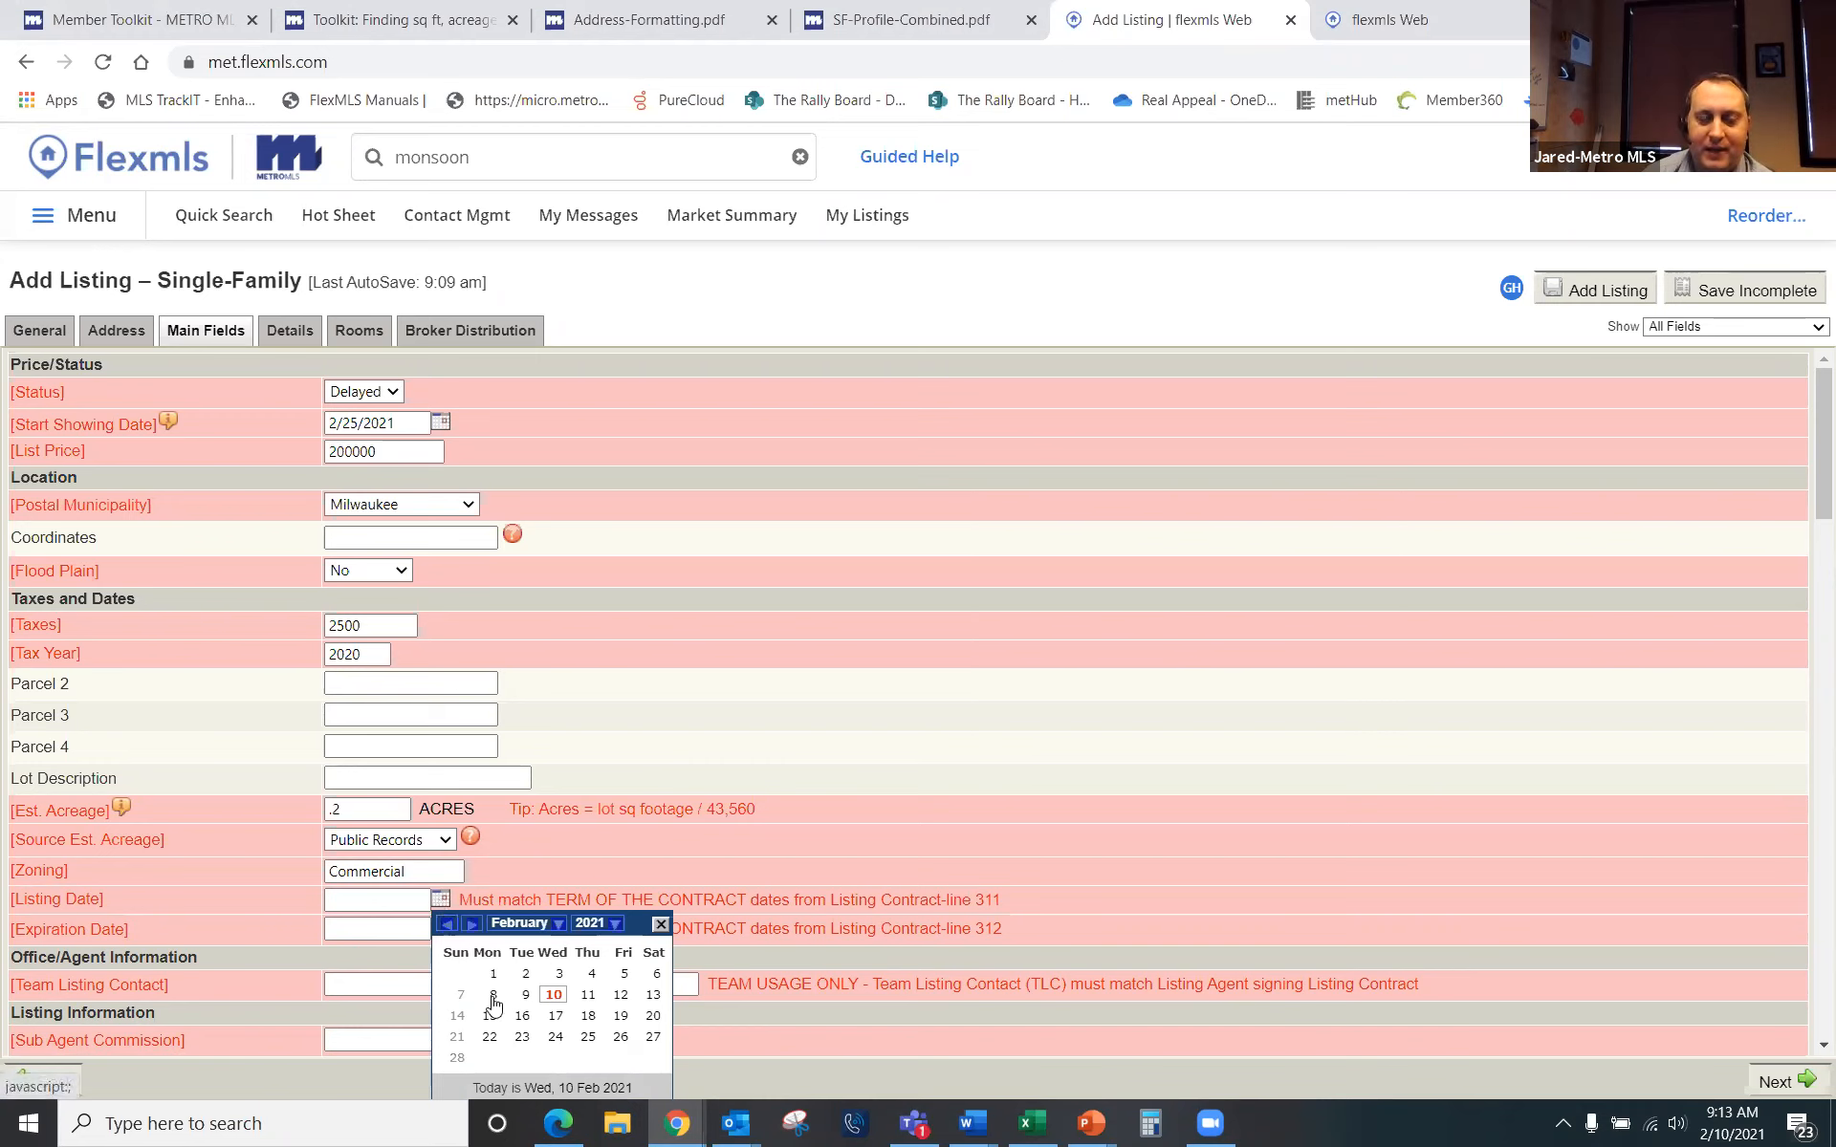
Step: Pick 2/8/2021 as the listing date and 2/28/2021 as the expiration date
click(492, 996)
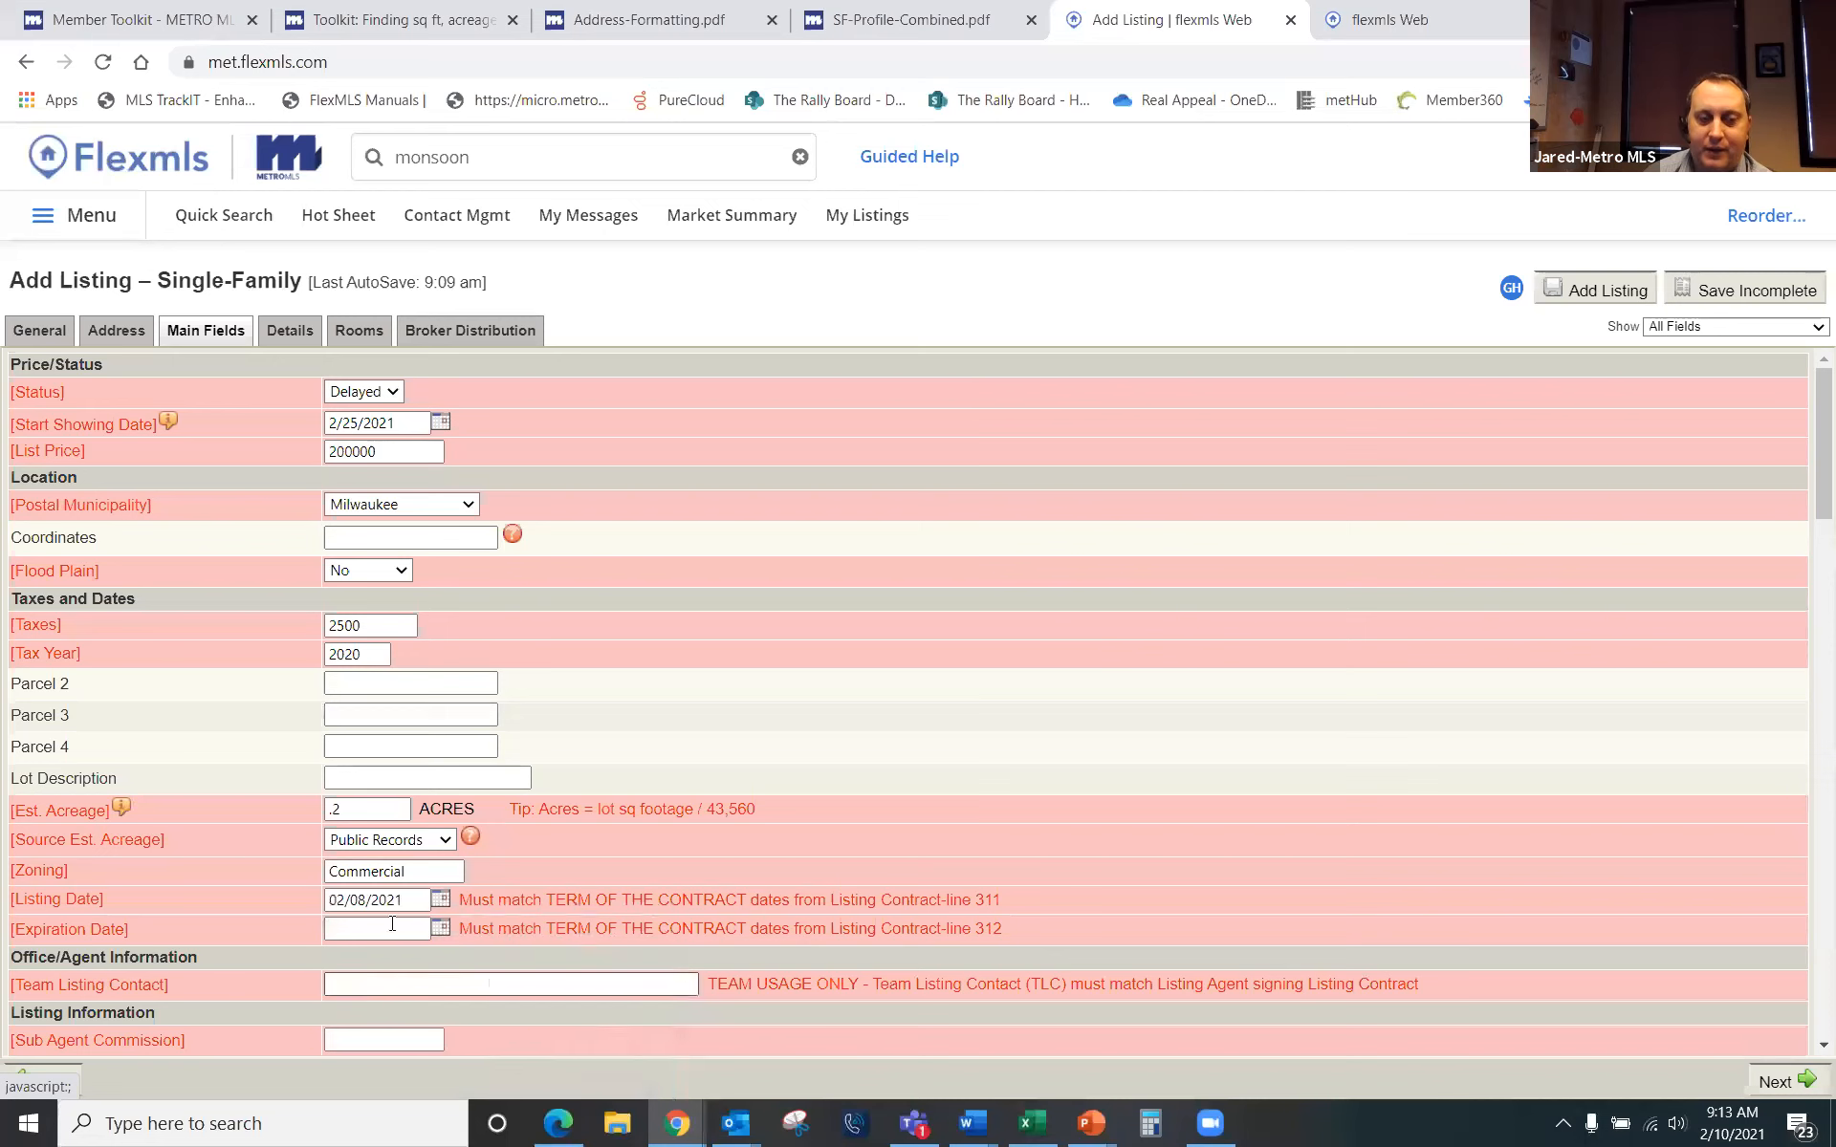
click(440, 929)
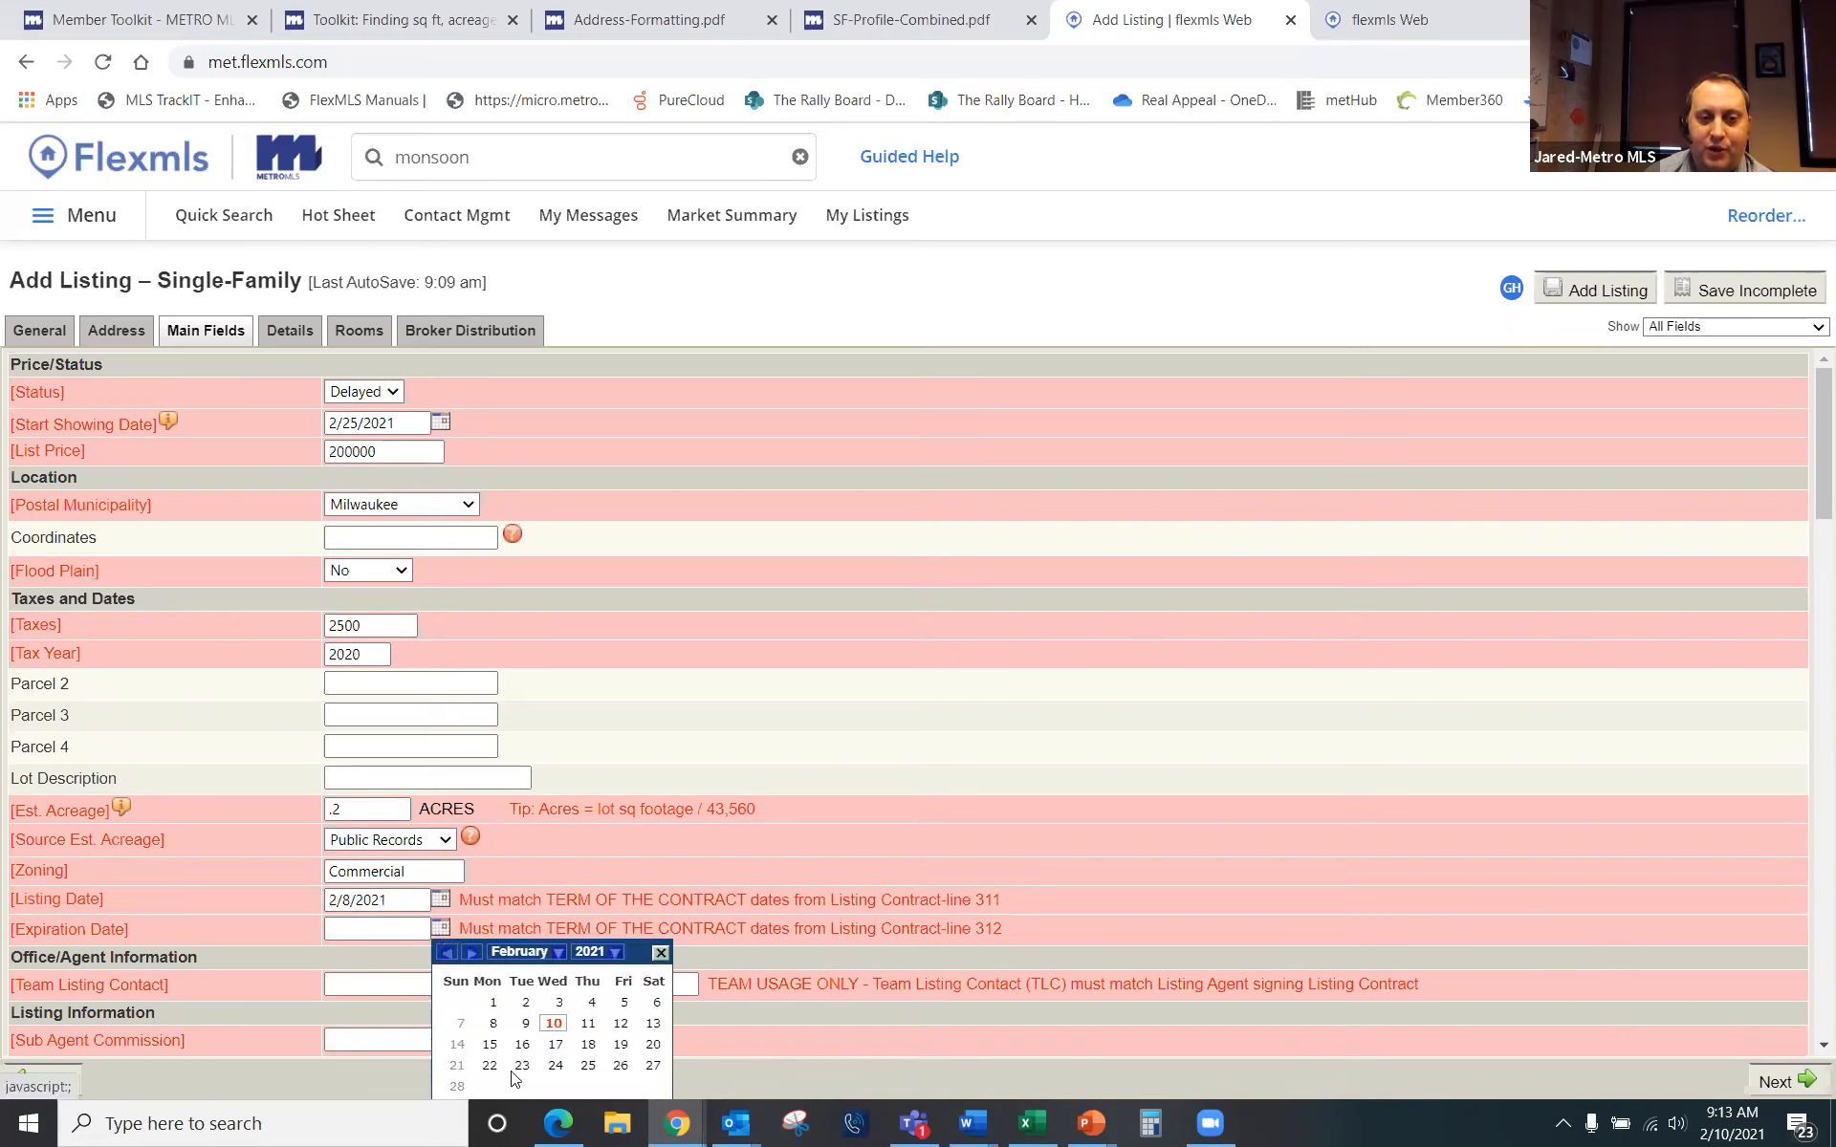
click(458, 1090)
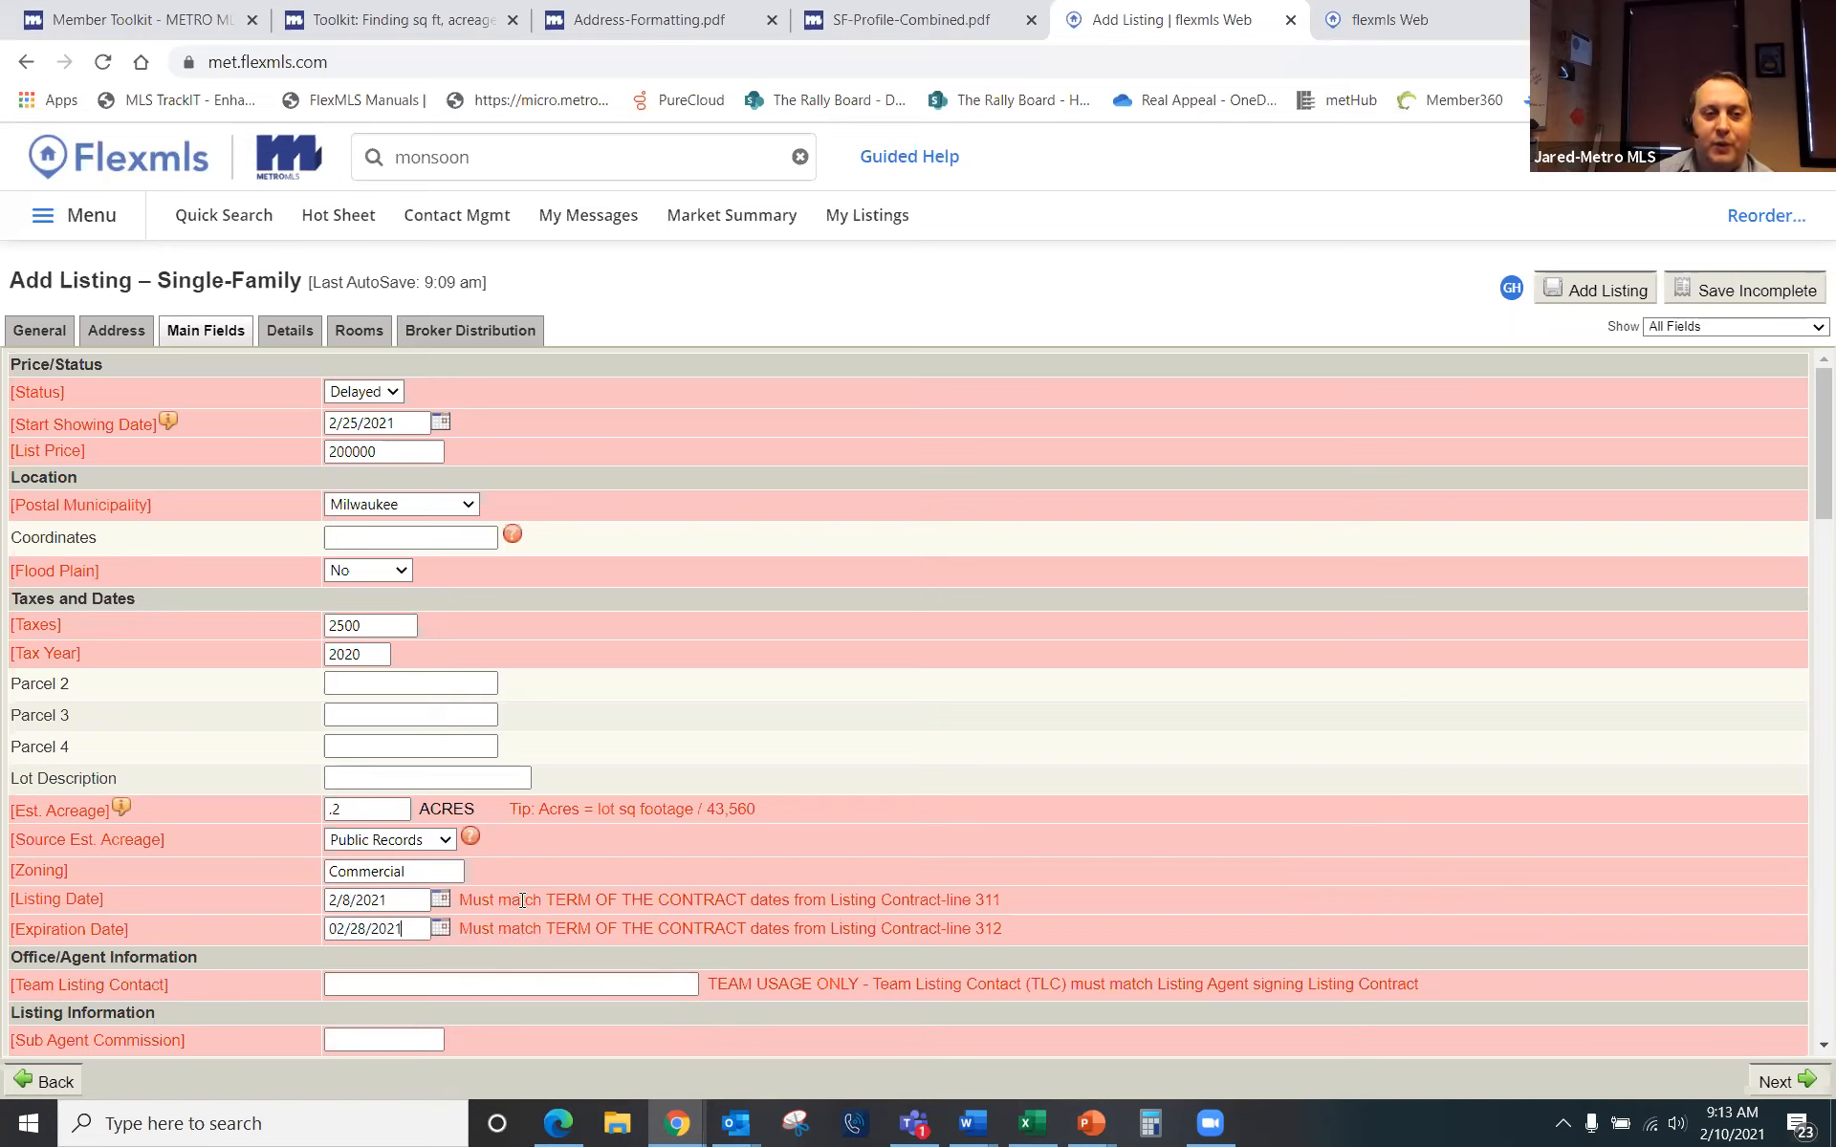
click(497, 984)
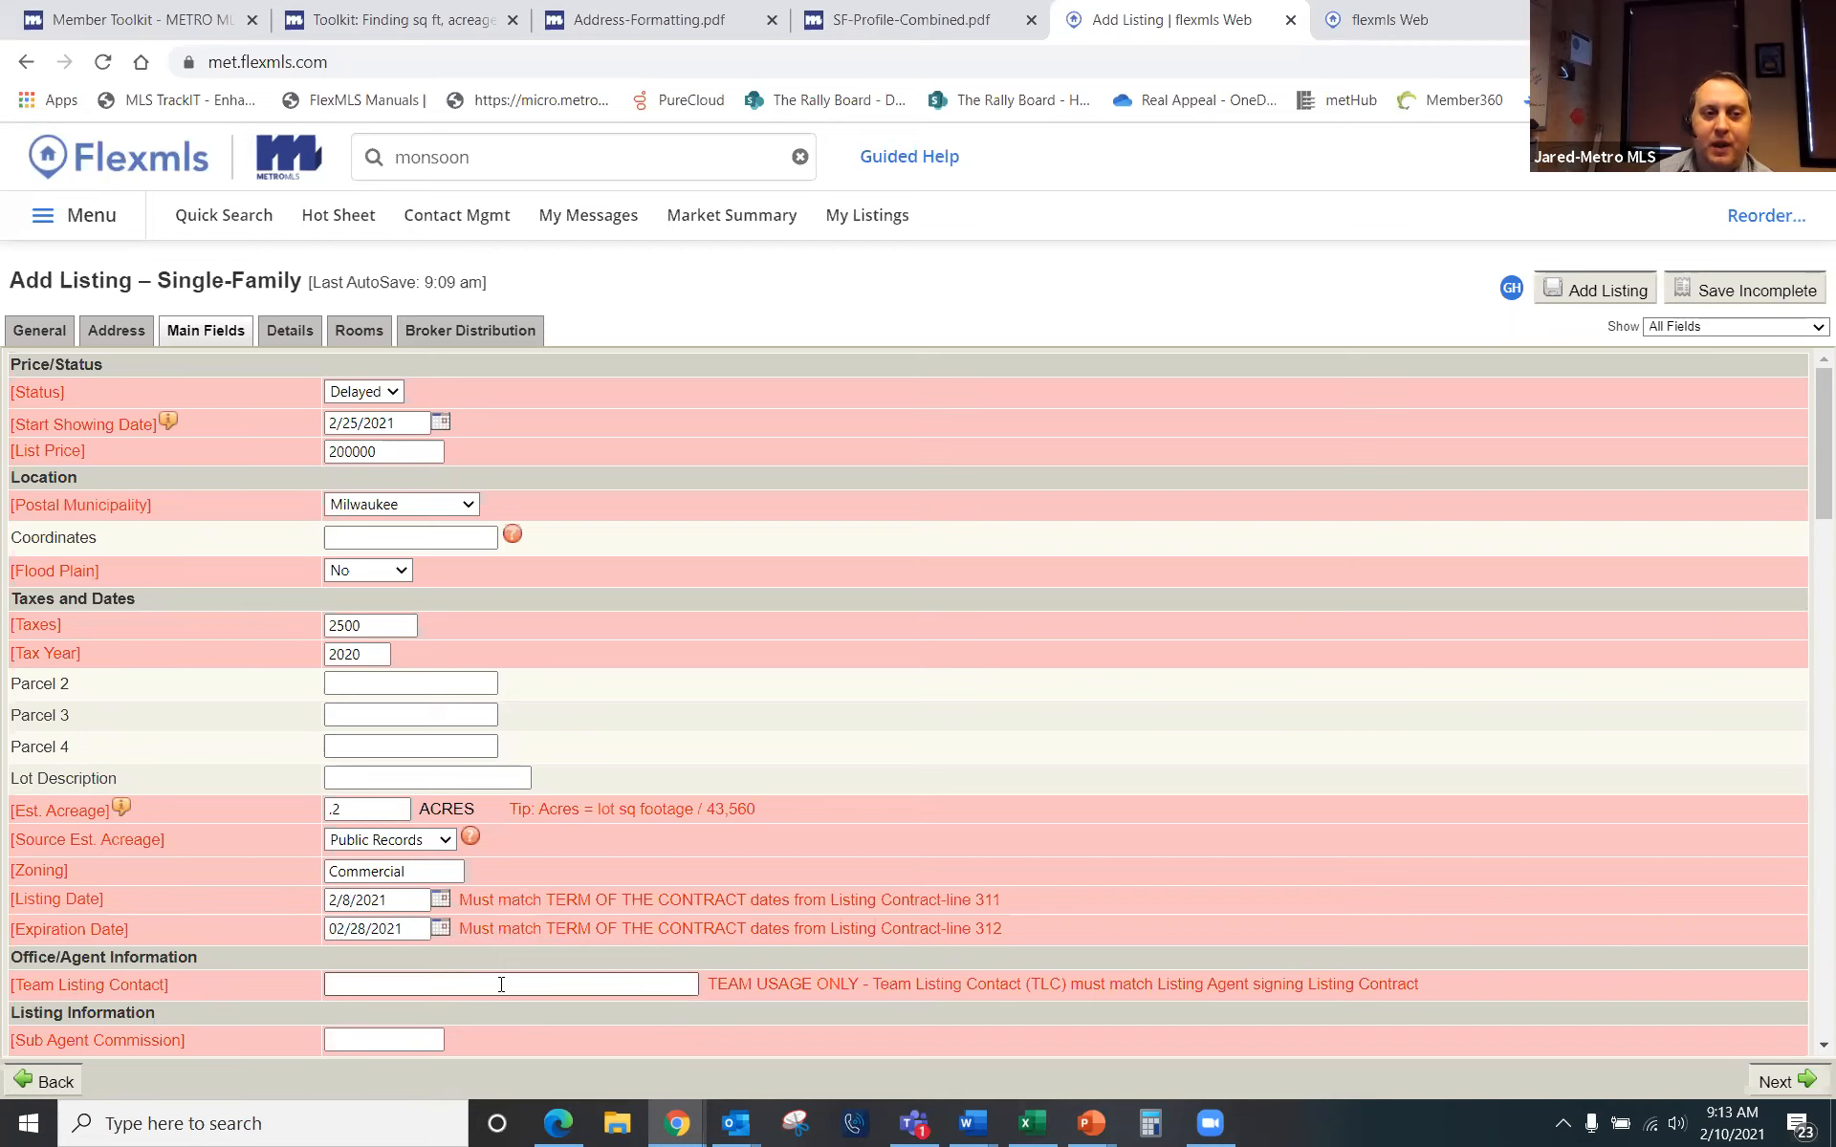
click(447, 984)
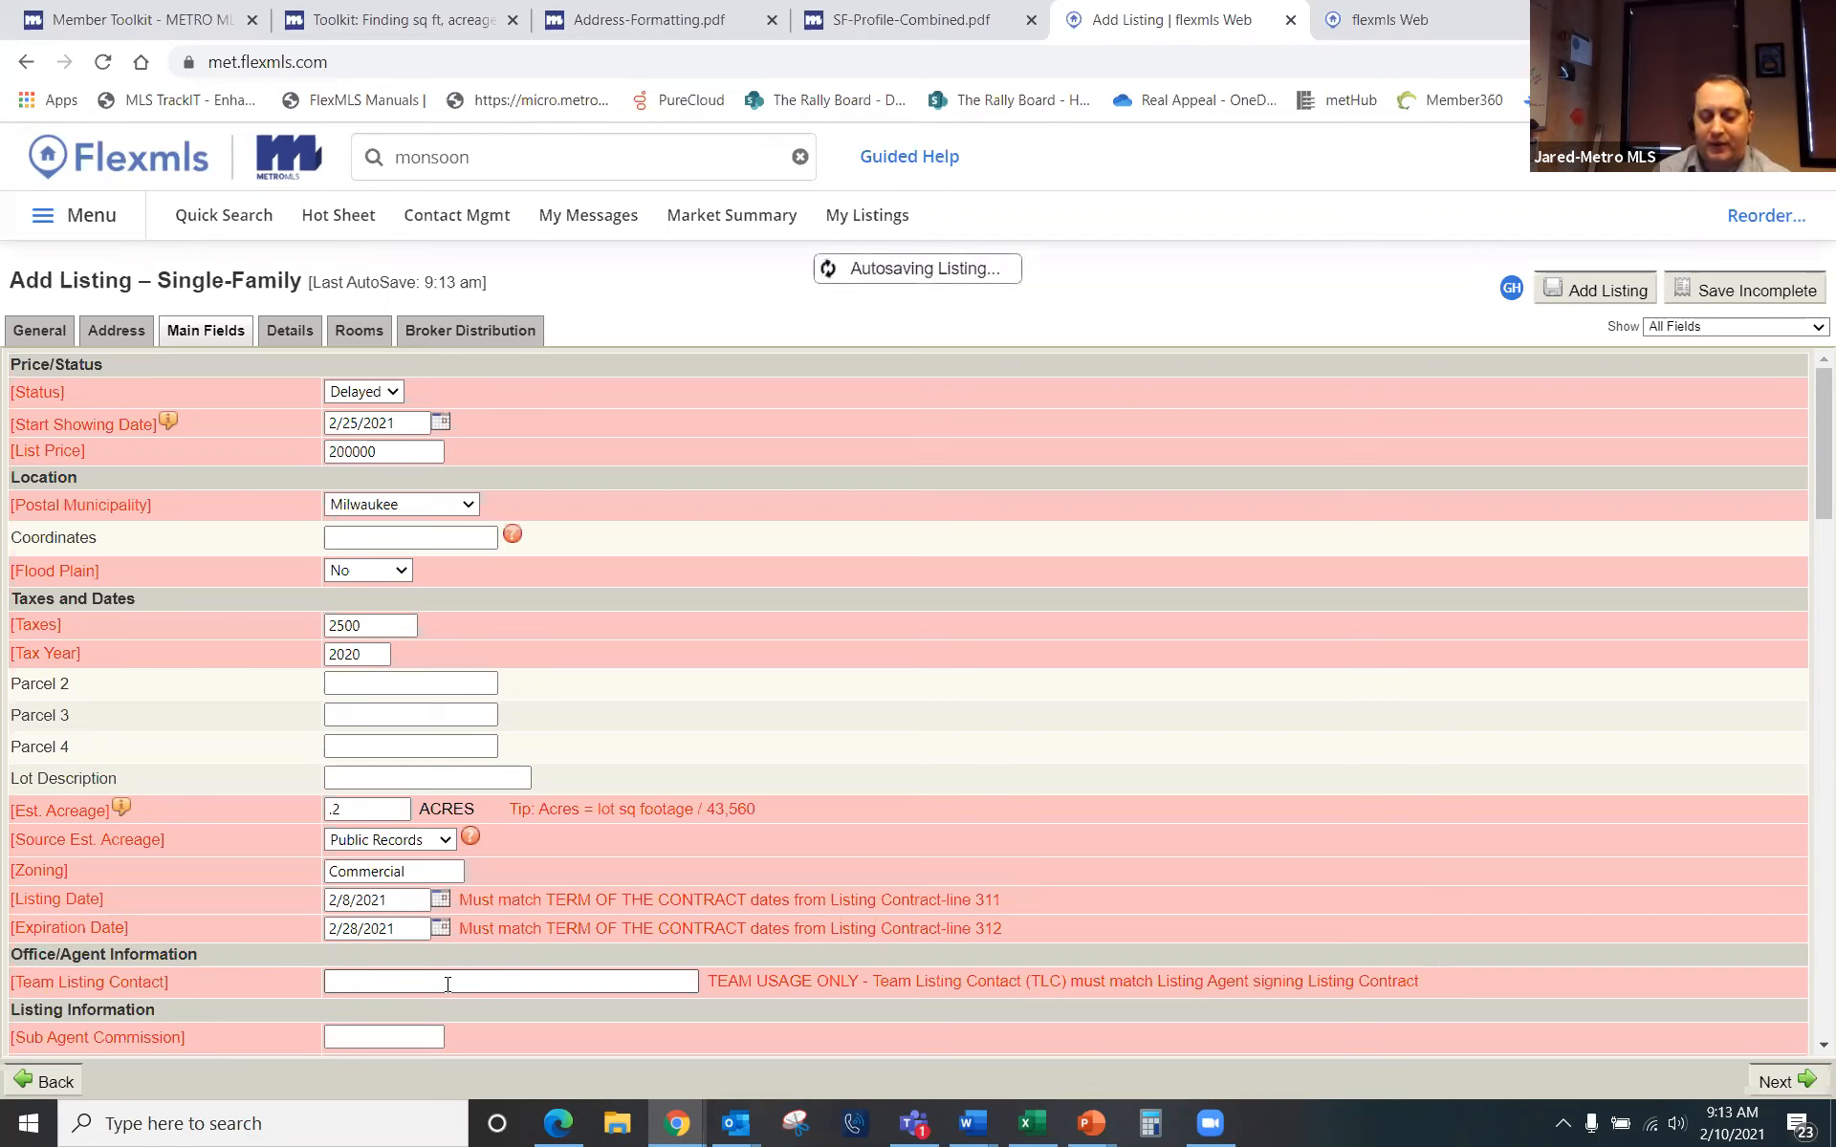
Step: Enter the team listing contact's name and phone number
click(448, 984)
text(Frank)
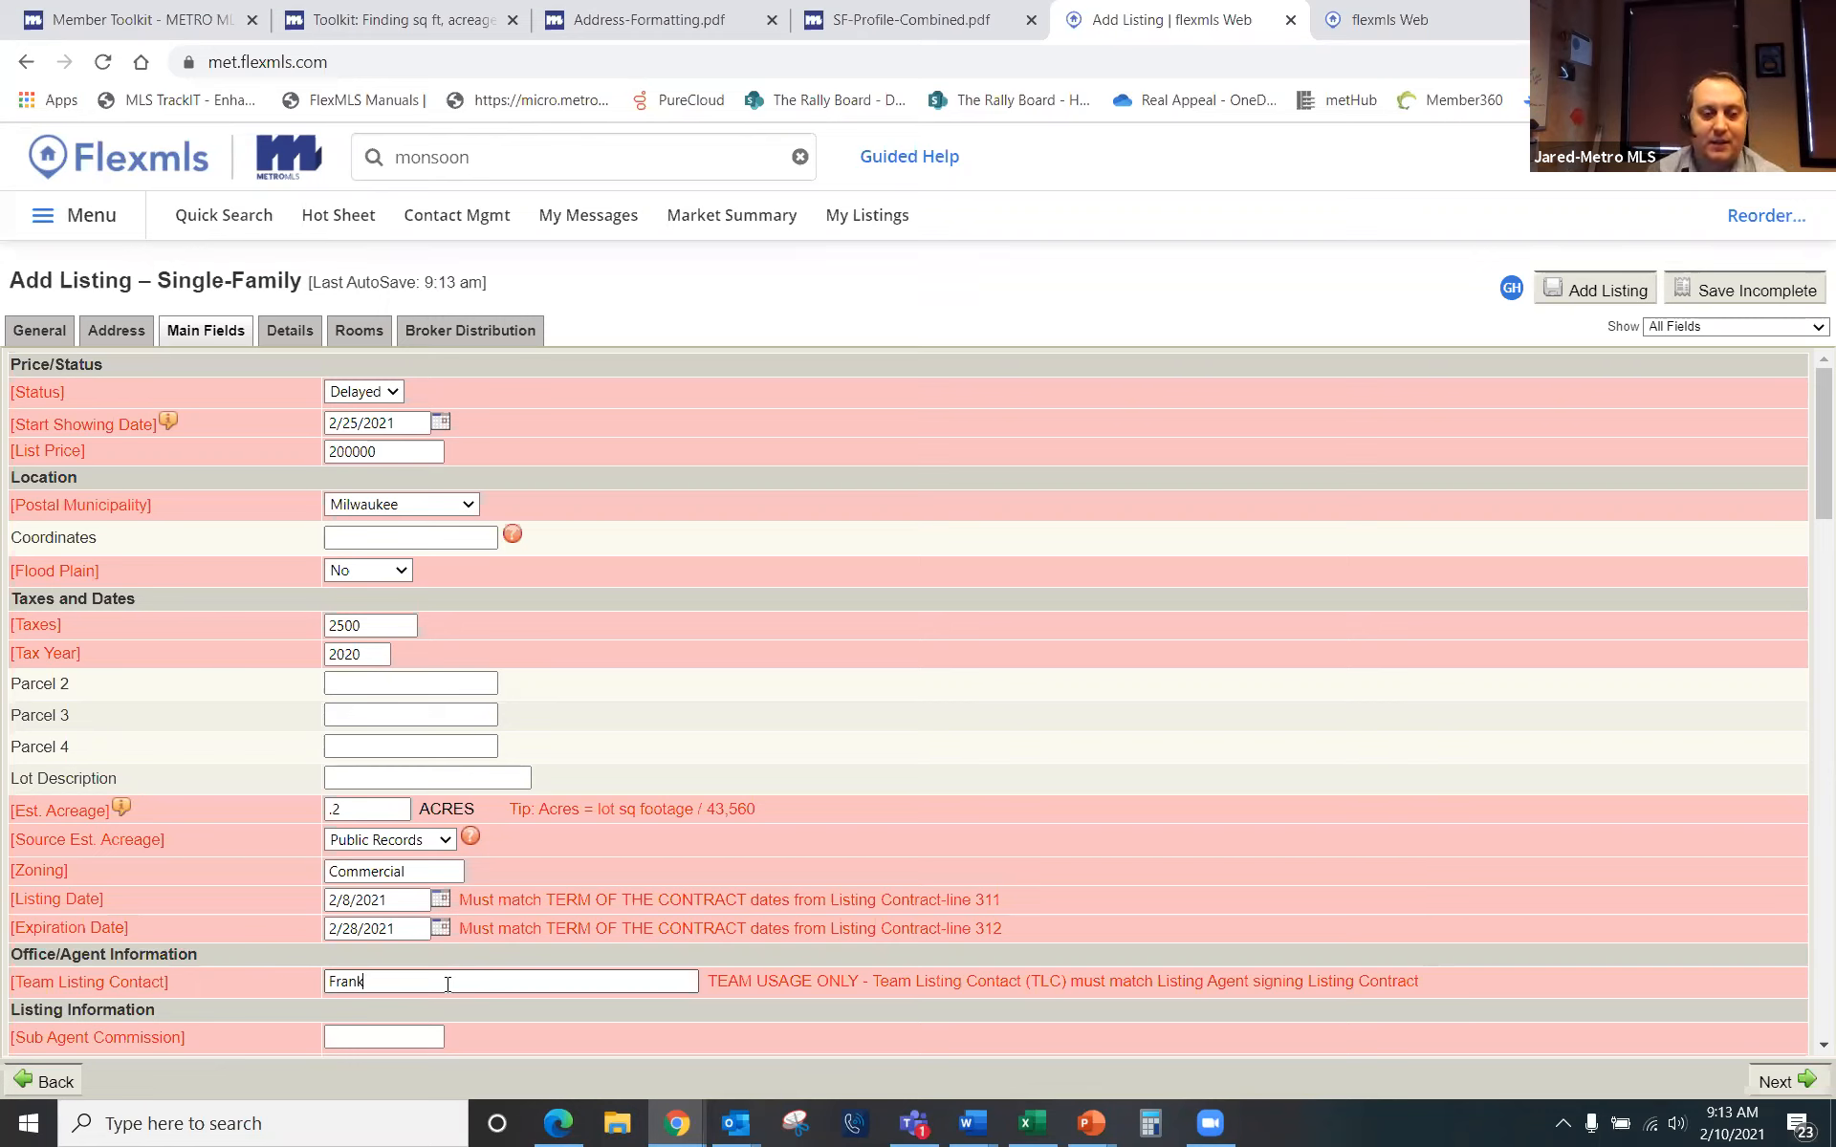
text( N Bre)
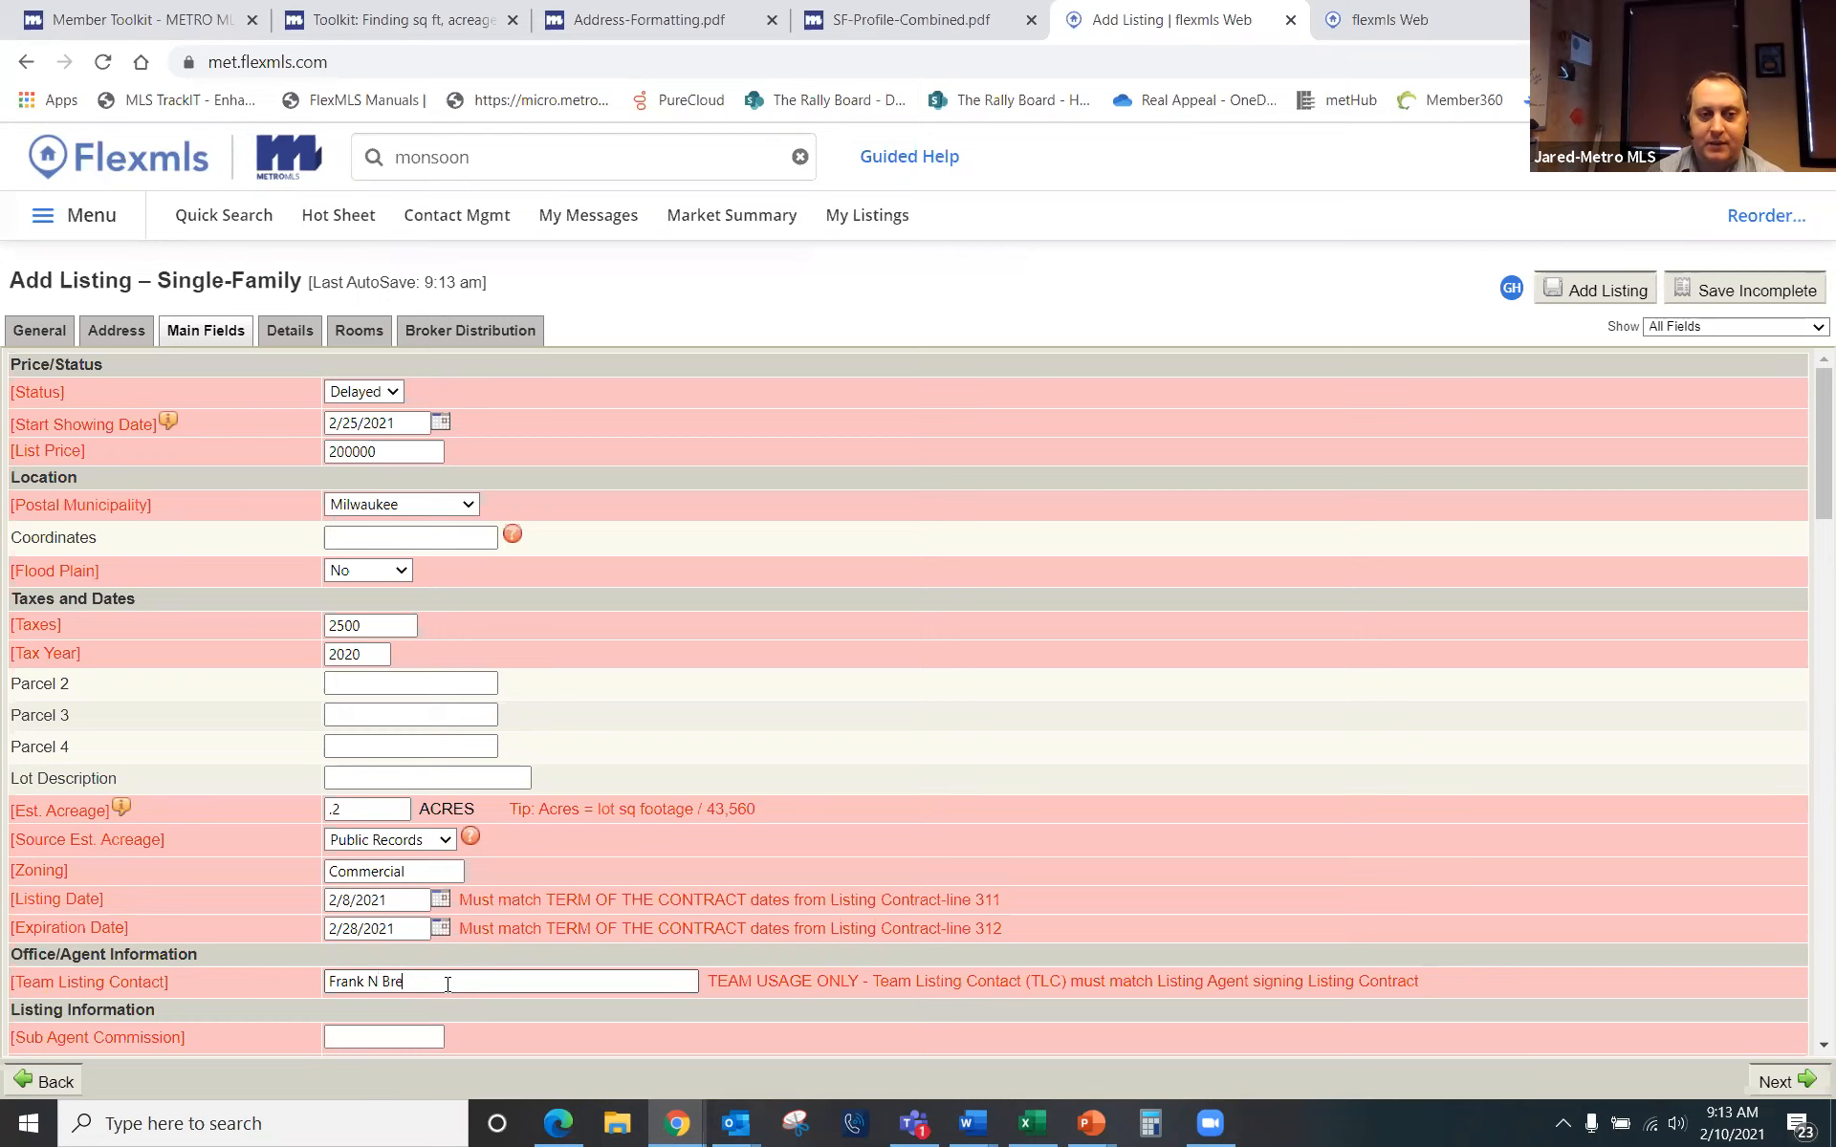
key(BackSpace)
key(BackSpace)
text(eans )
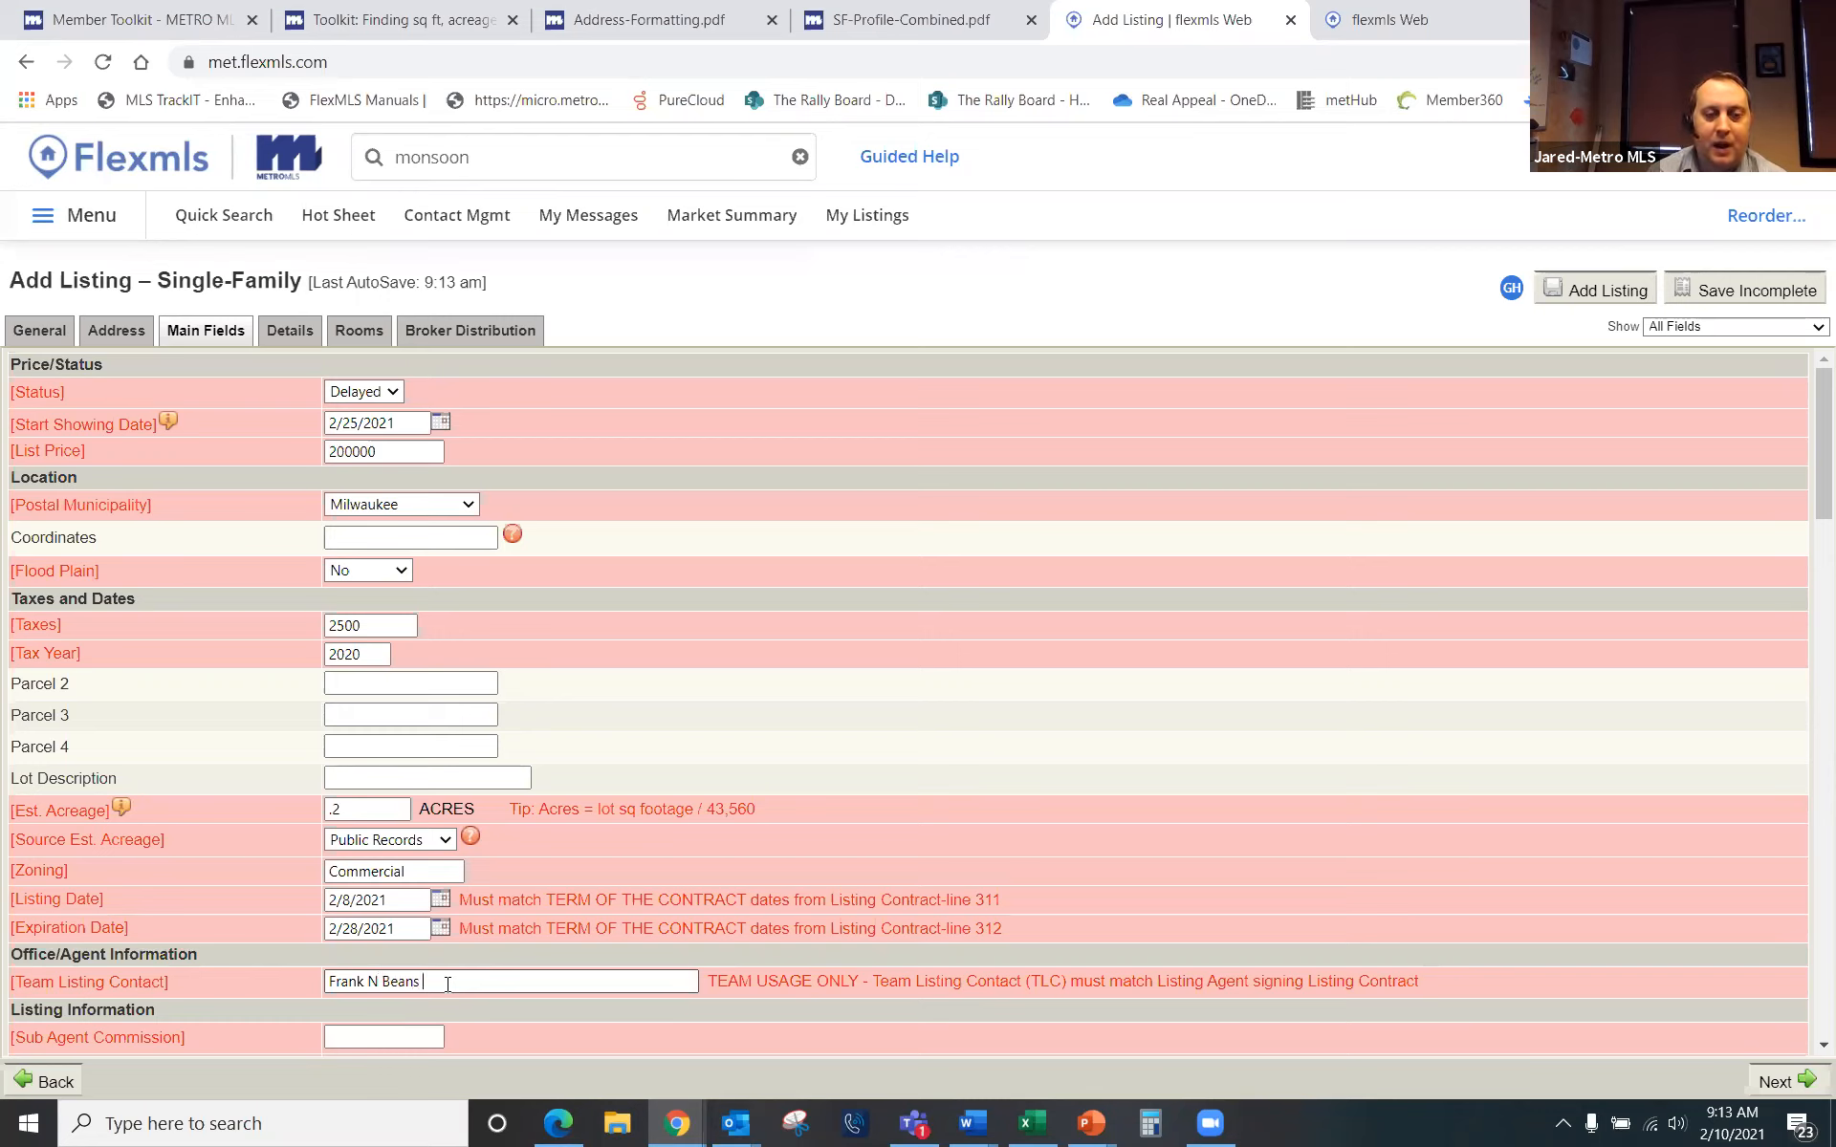
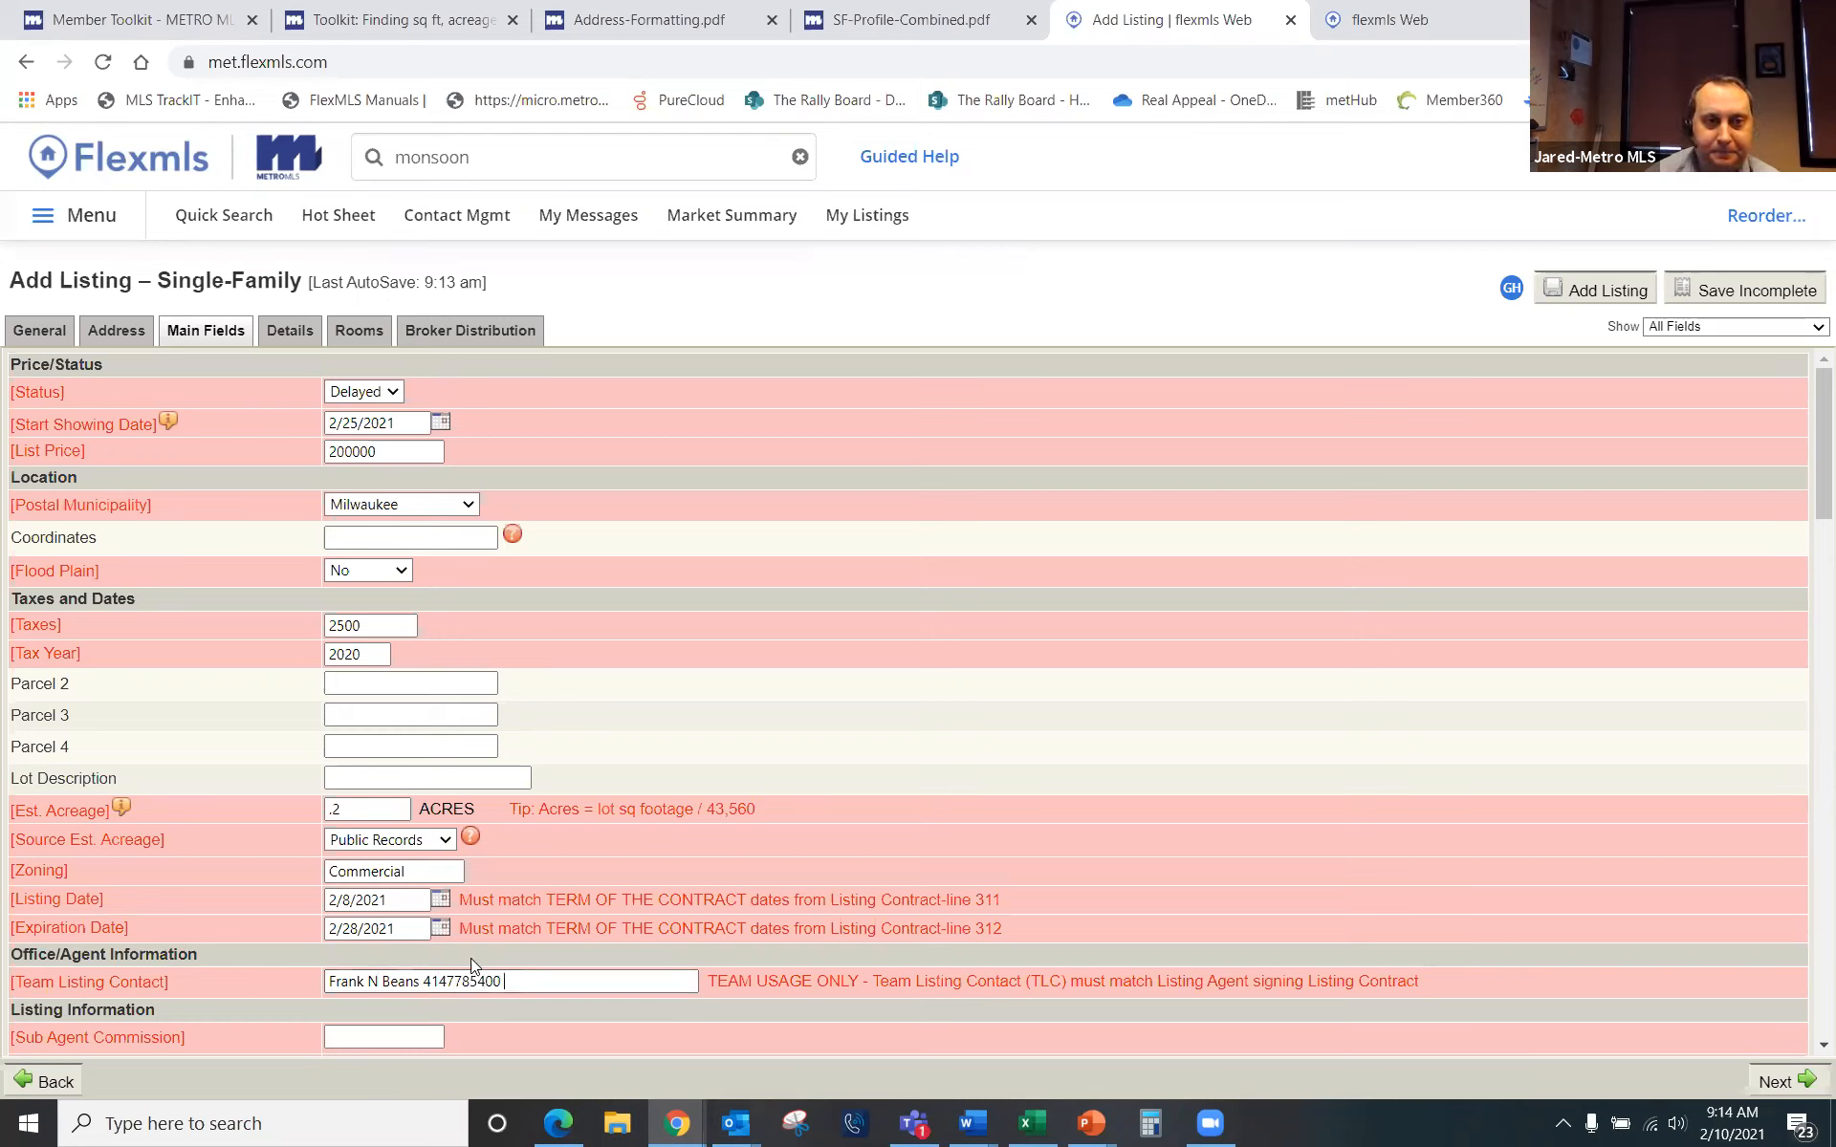
scroll(478, 958, down, 3)
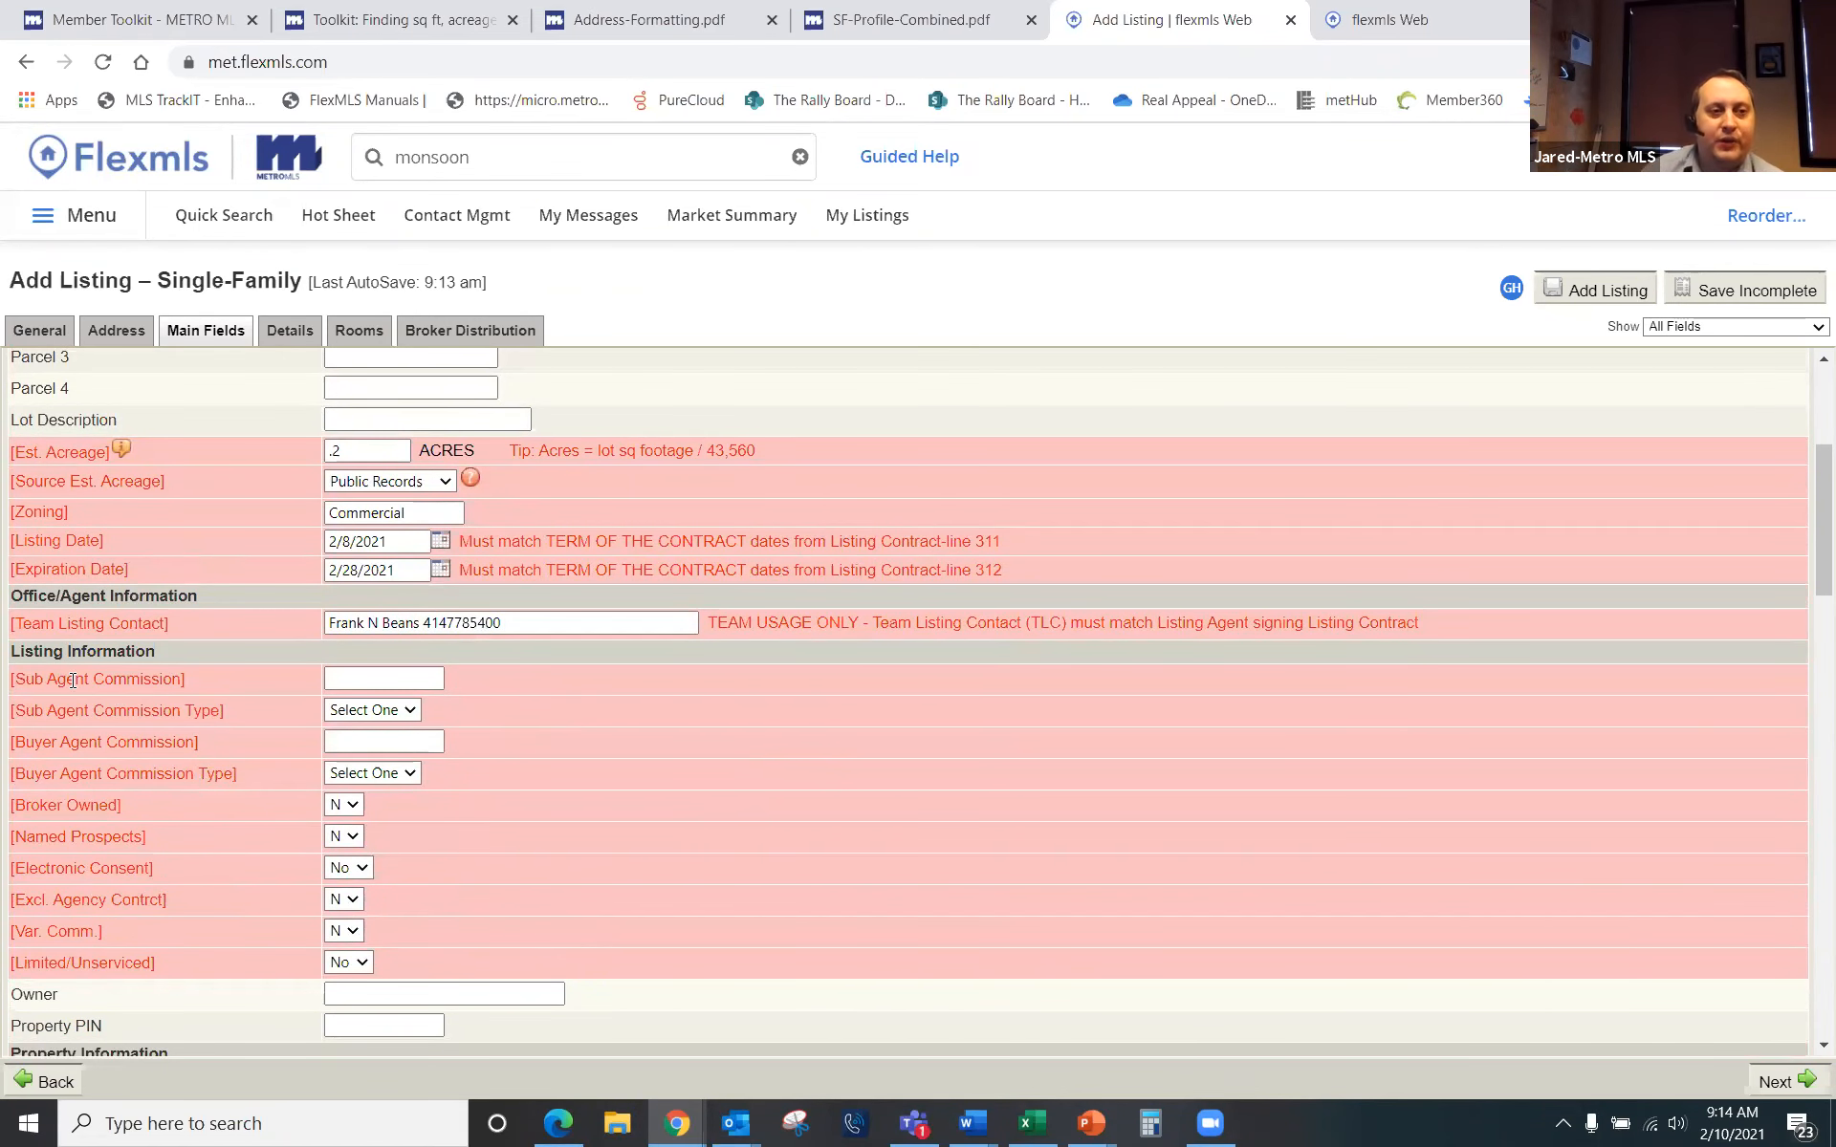
Step: Give Sub Agent and Buyer Agent Commission each a value of 25 with type %
click(408, 679)
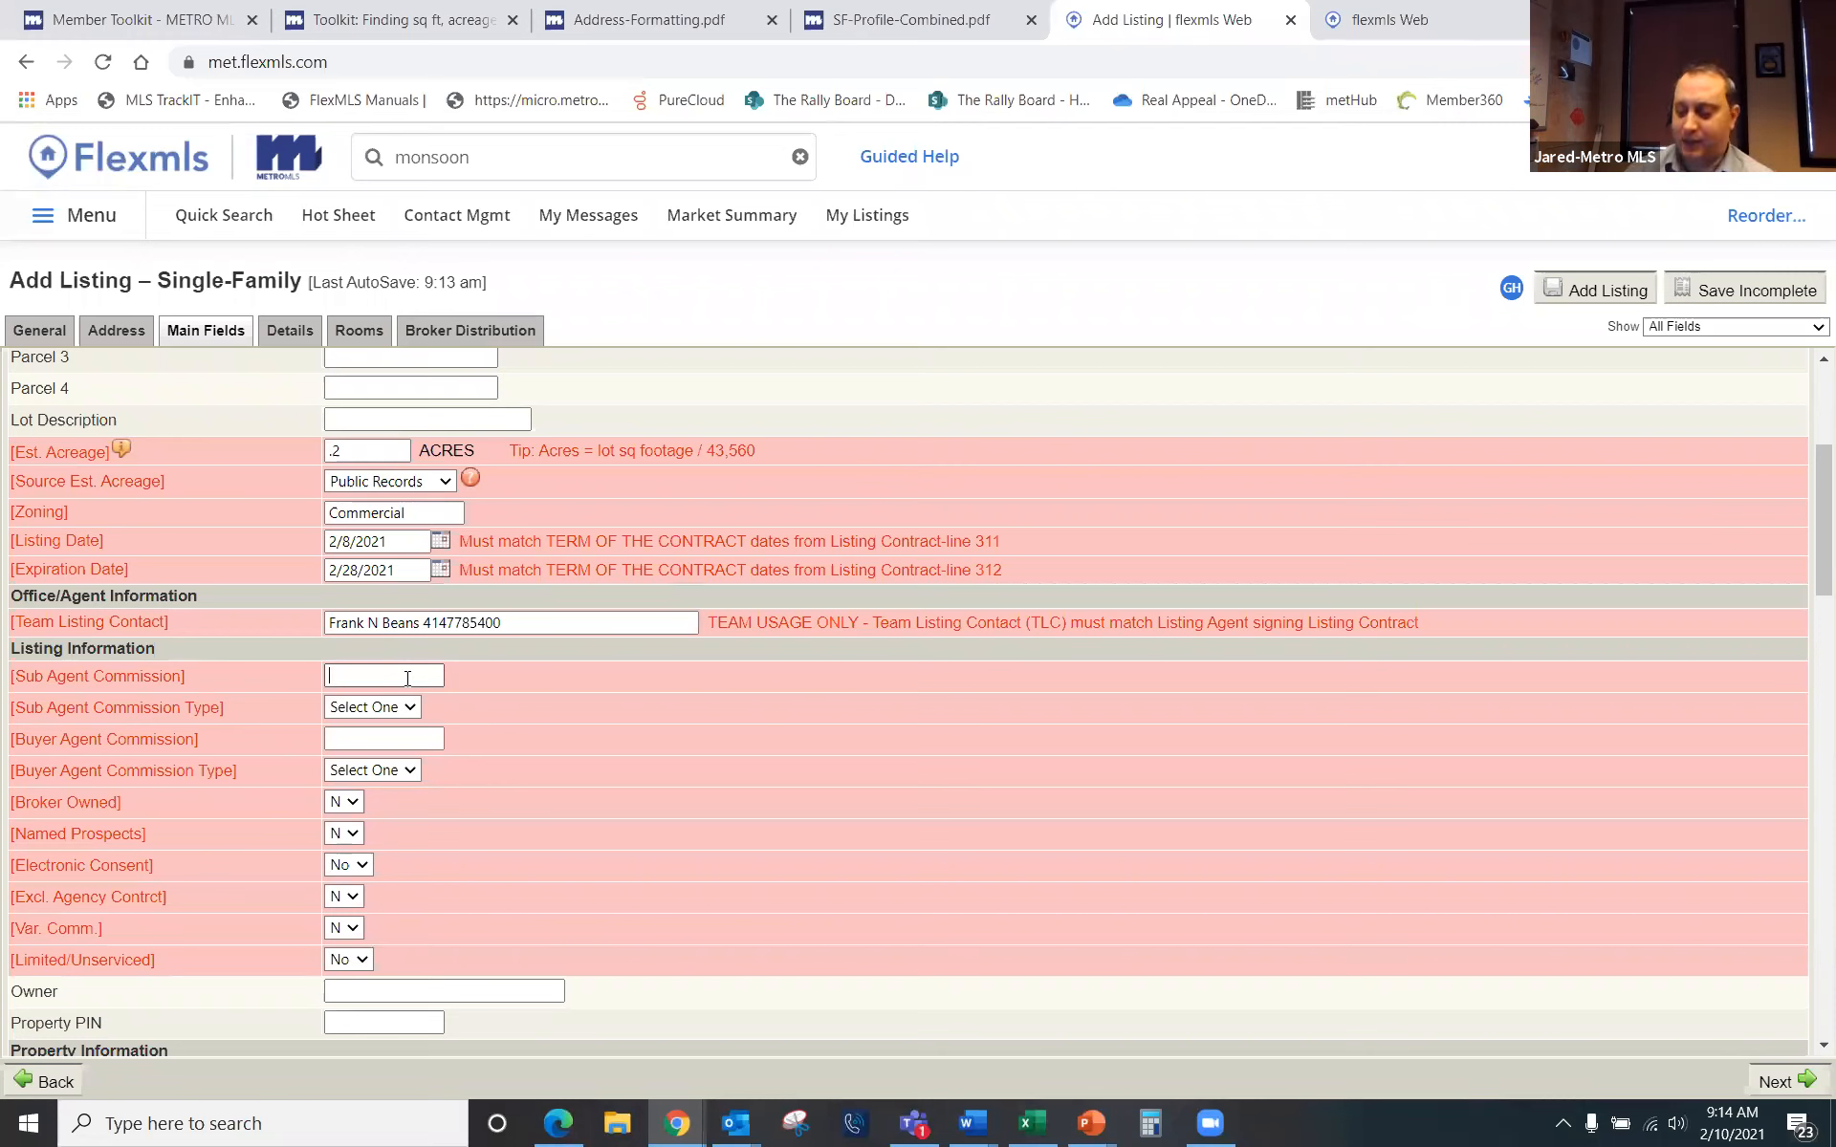
text(25)
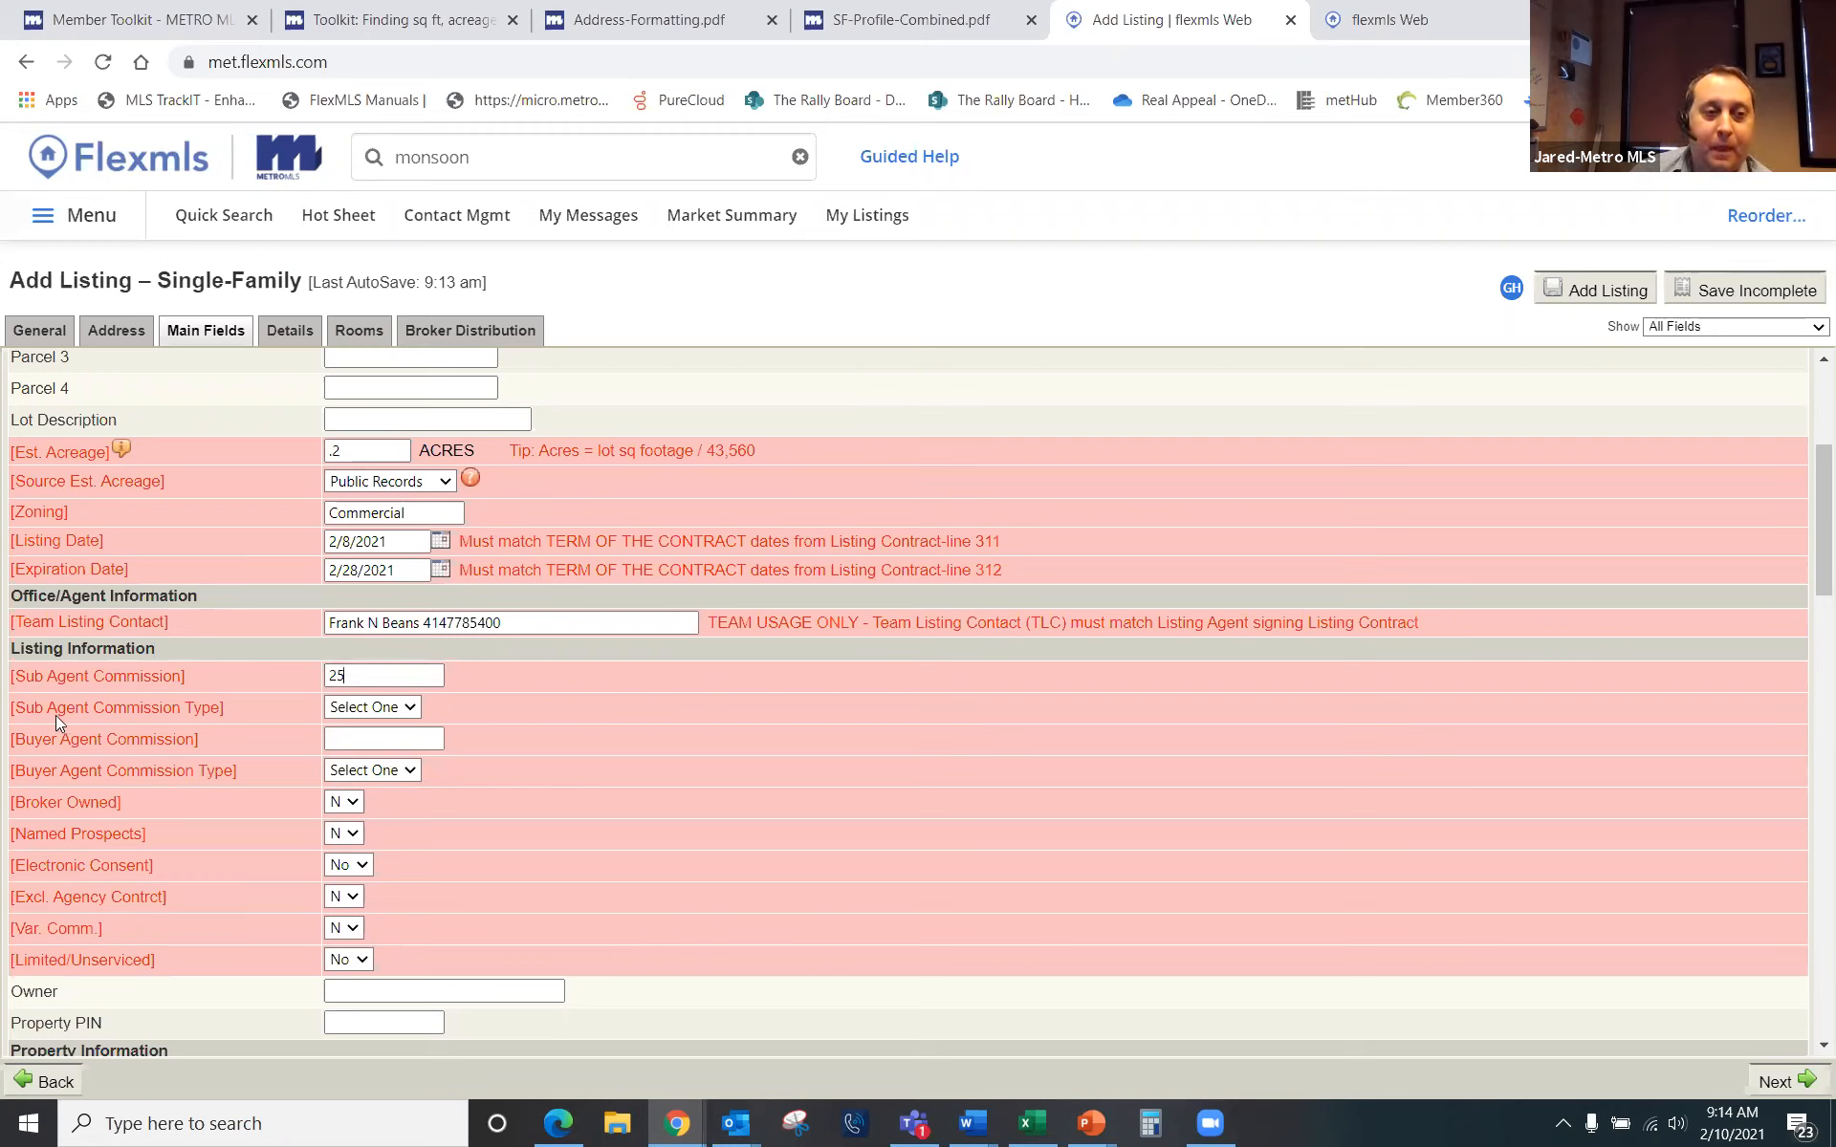
click(402, 707)
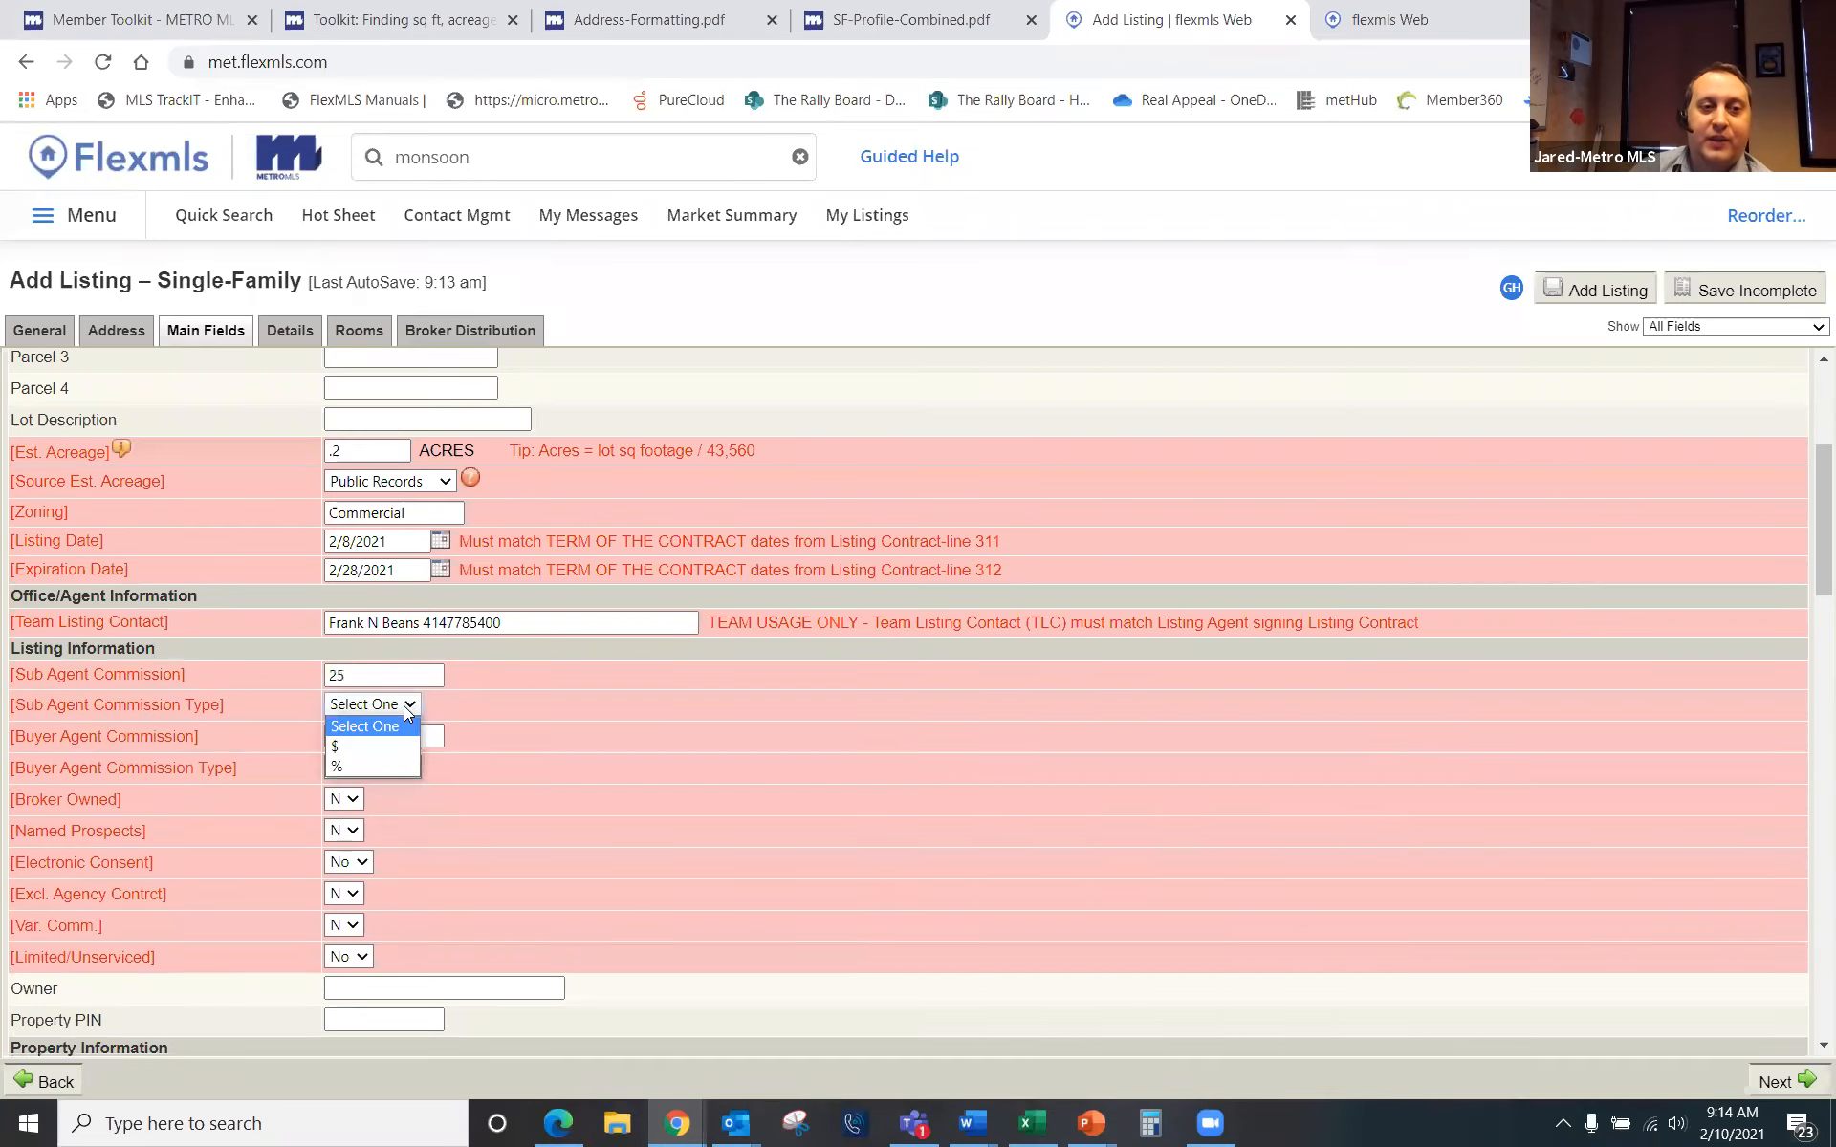
click(340, 768)
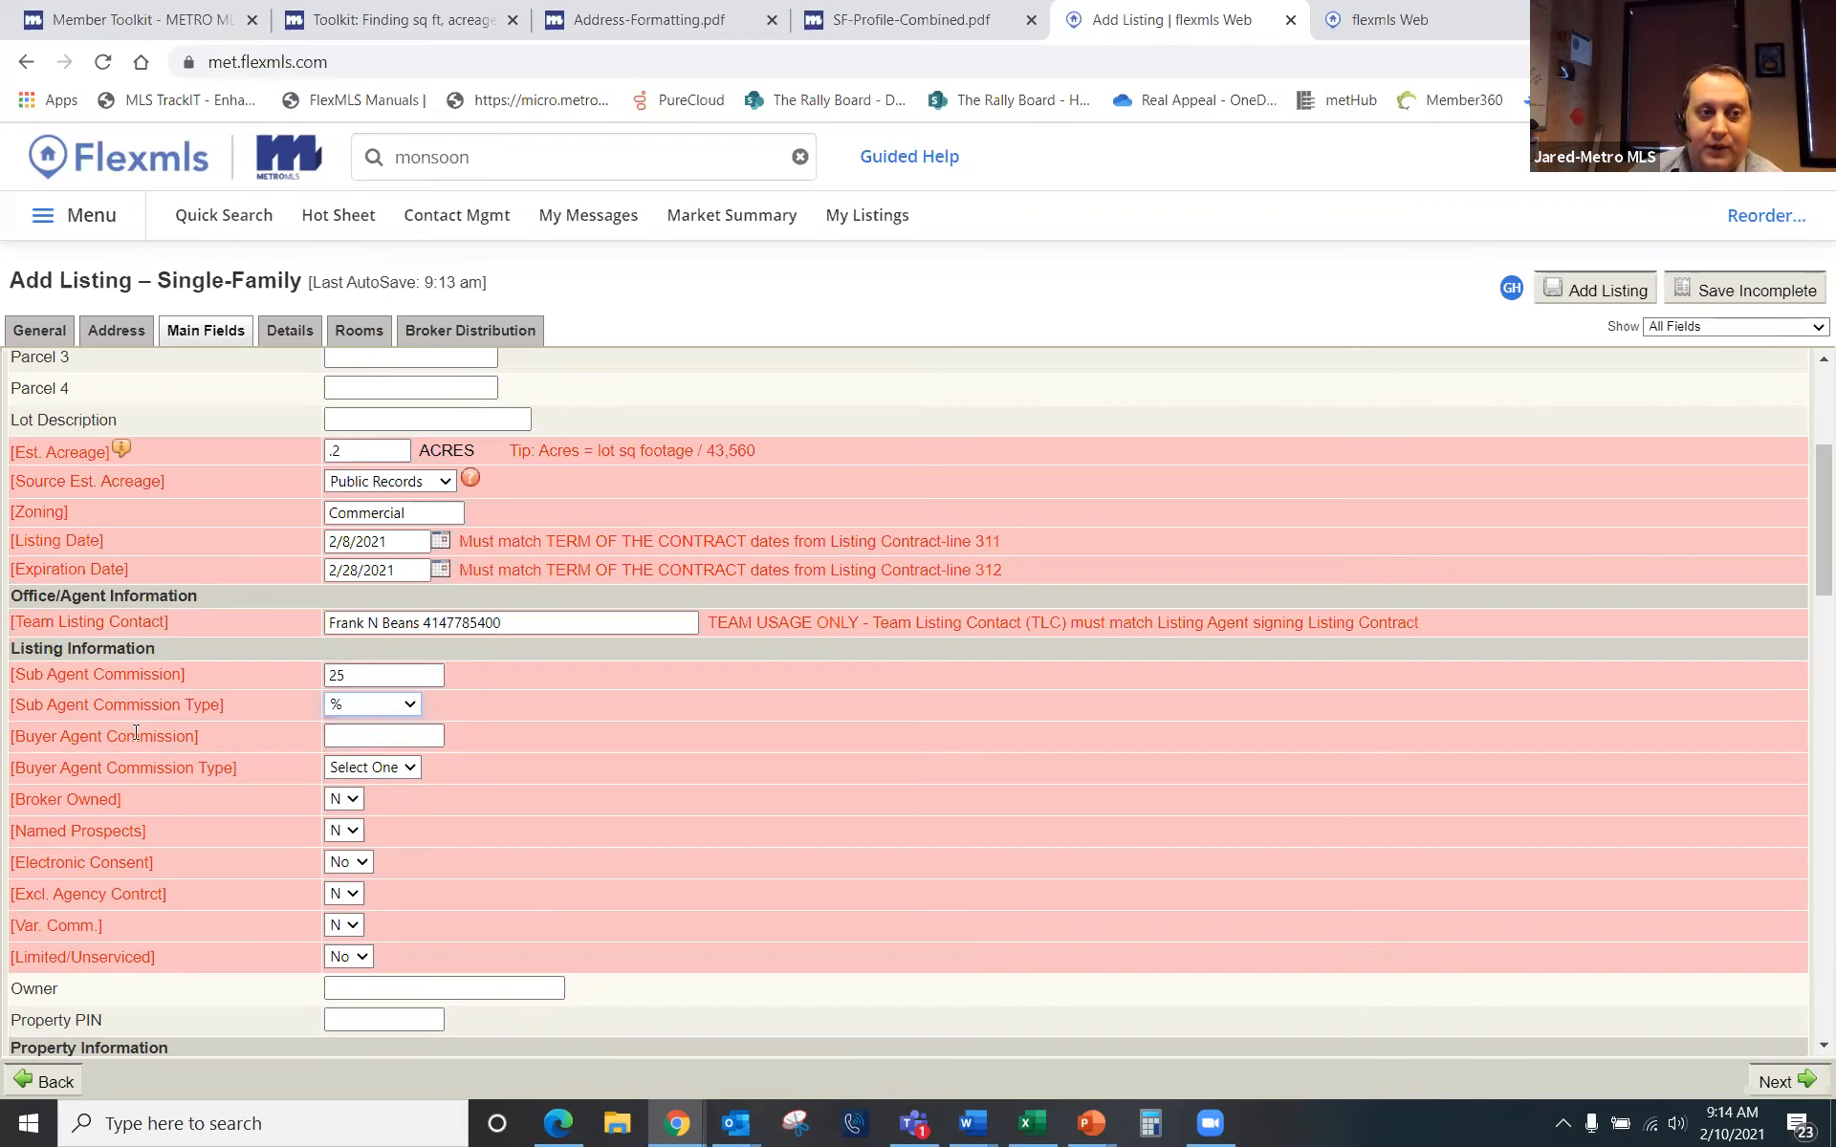
click(353, 736)
text(25)
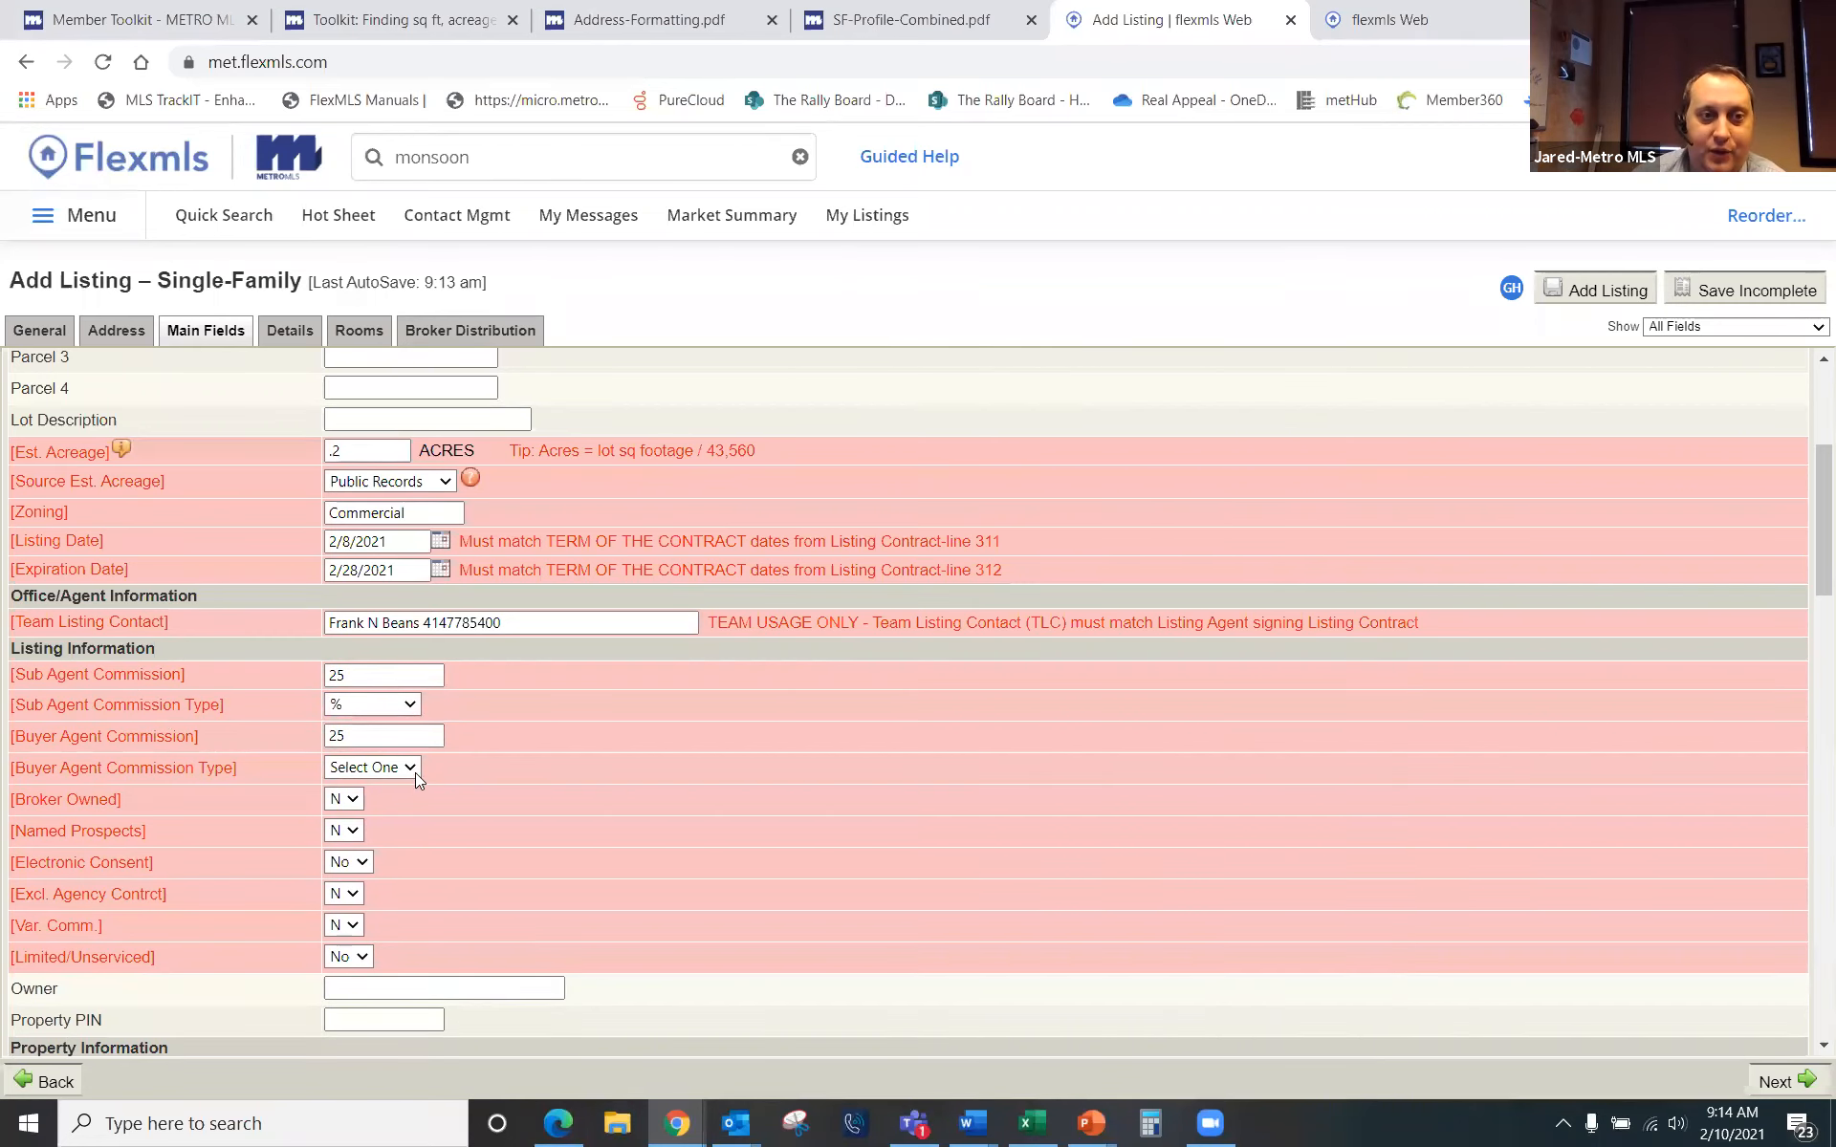
click(413, 768)
click(342, 826)
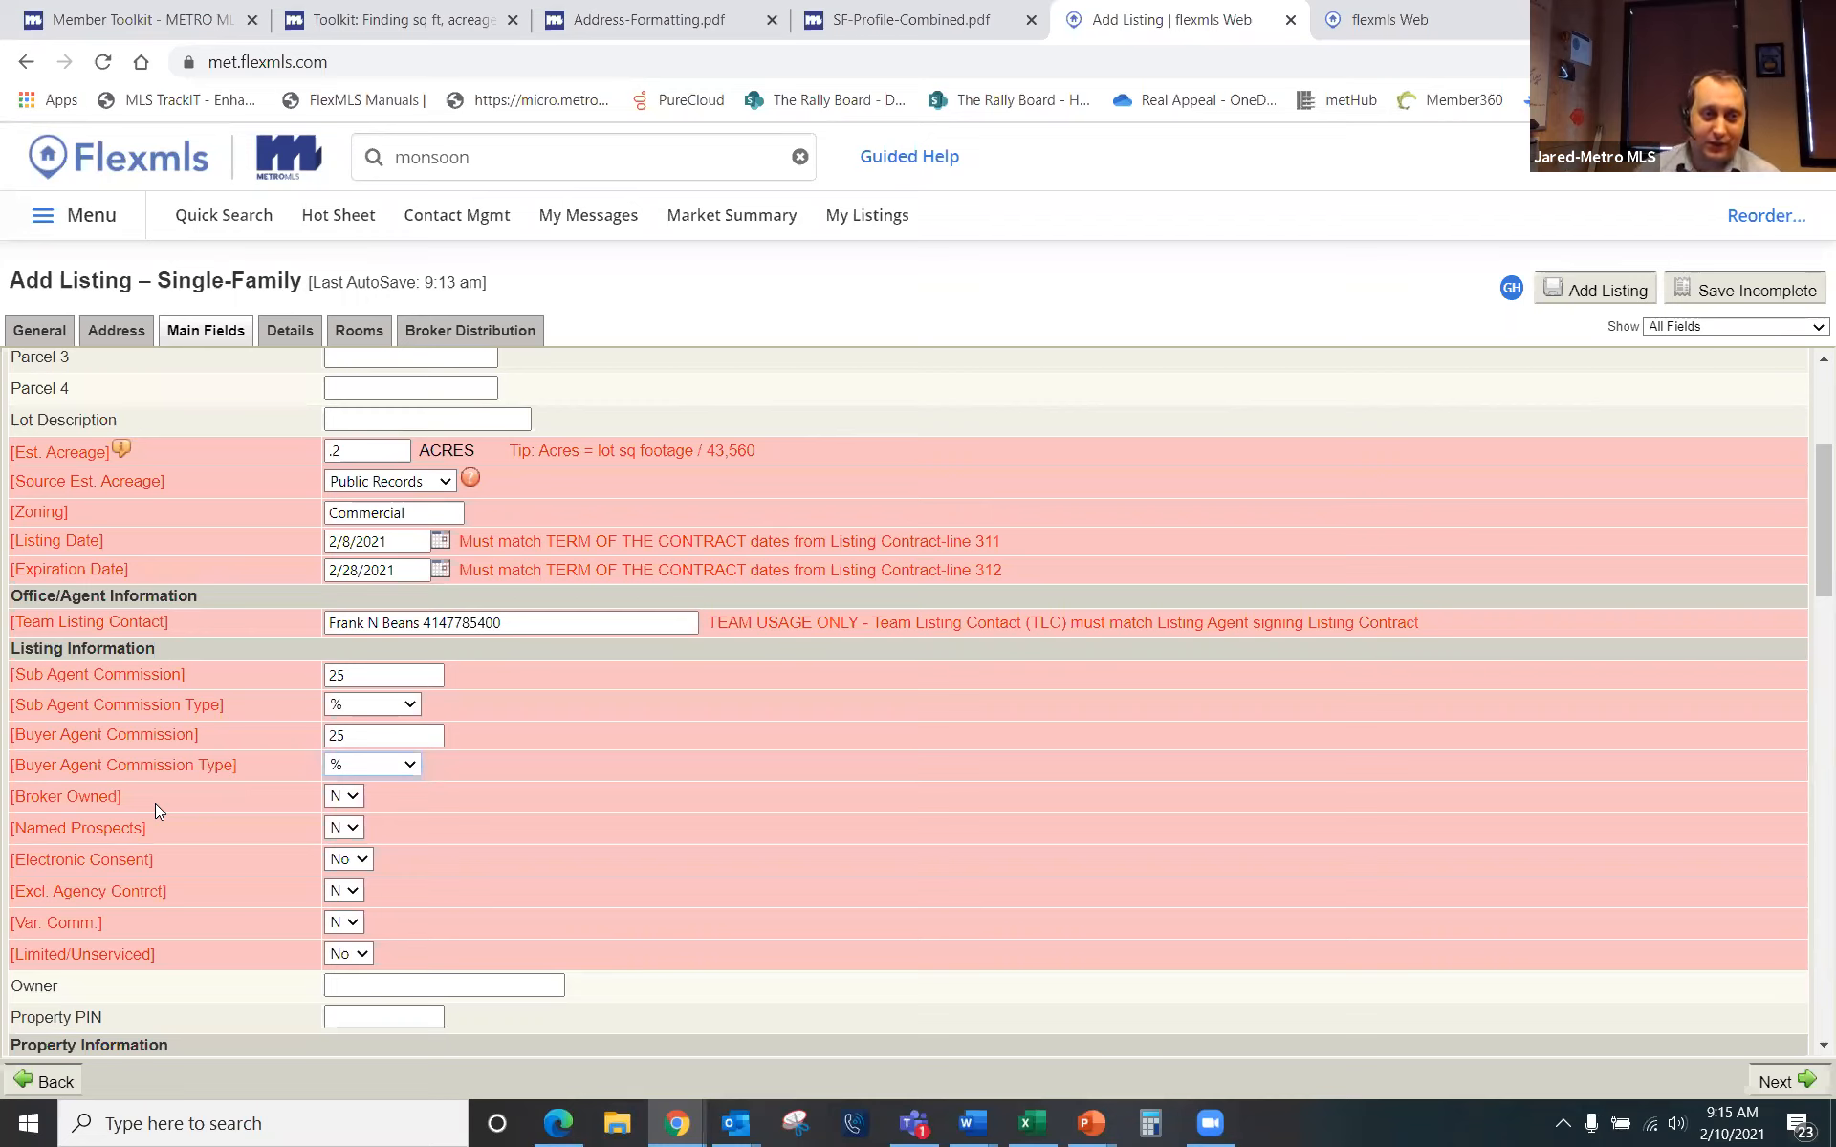
click(352, 797)
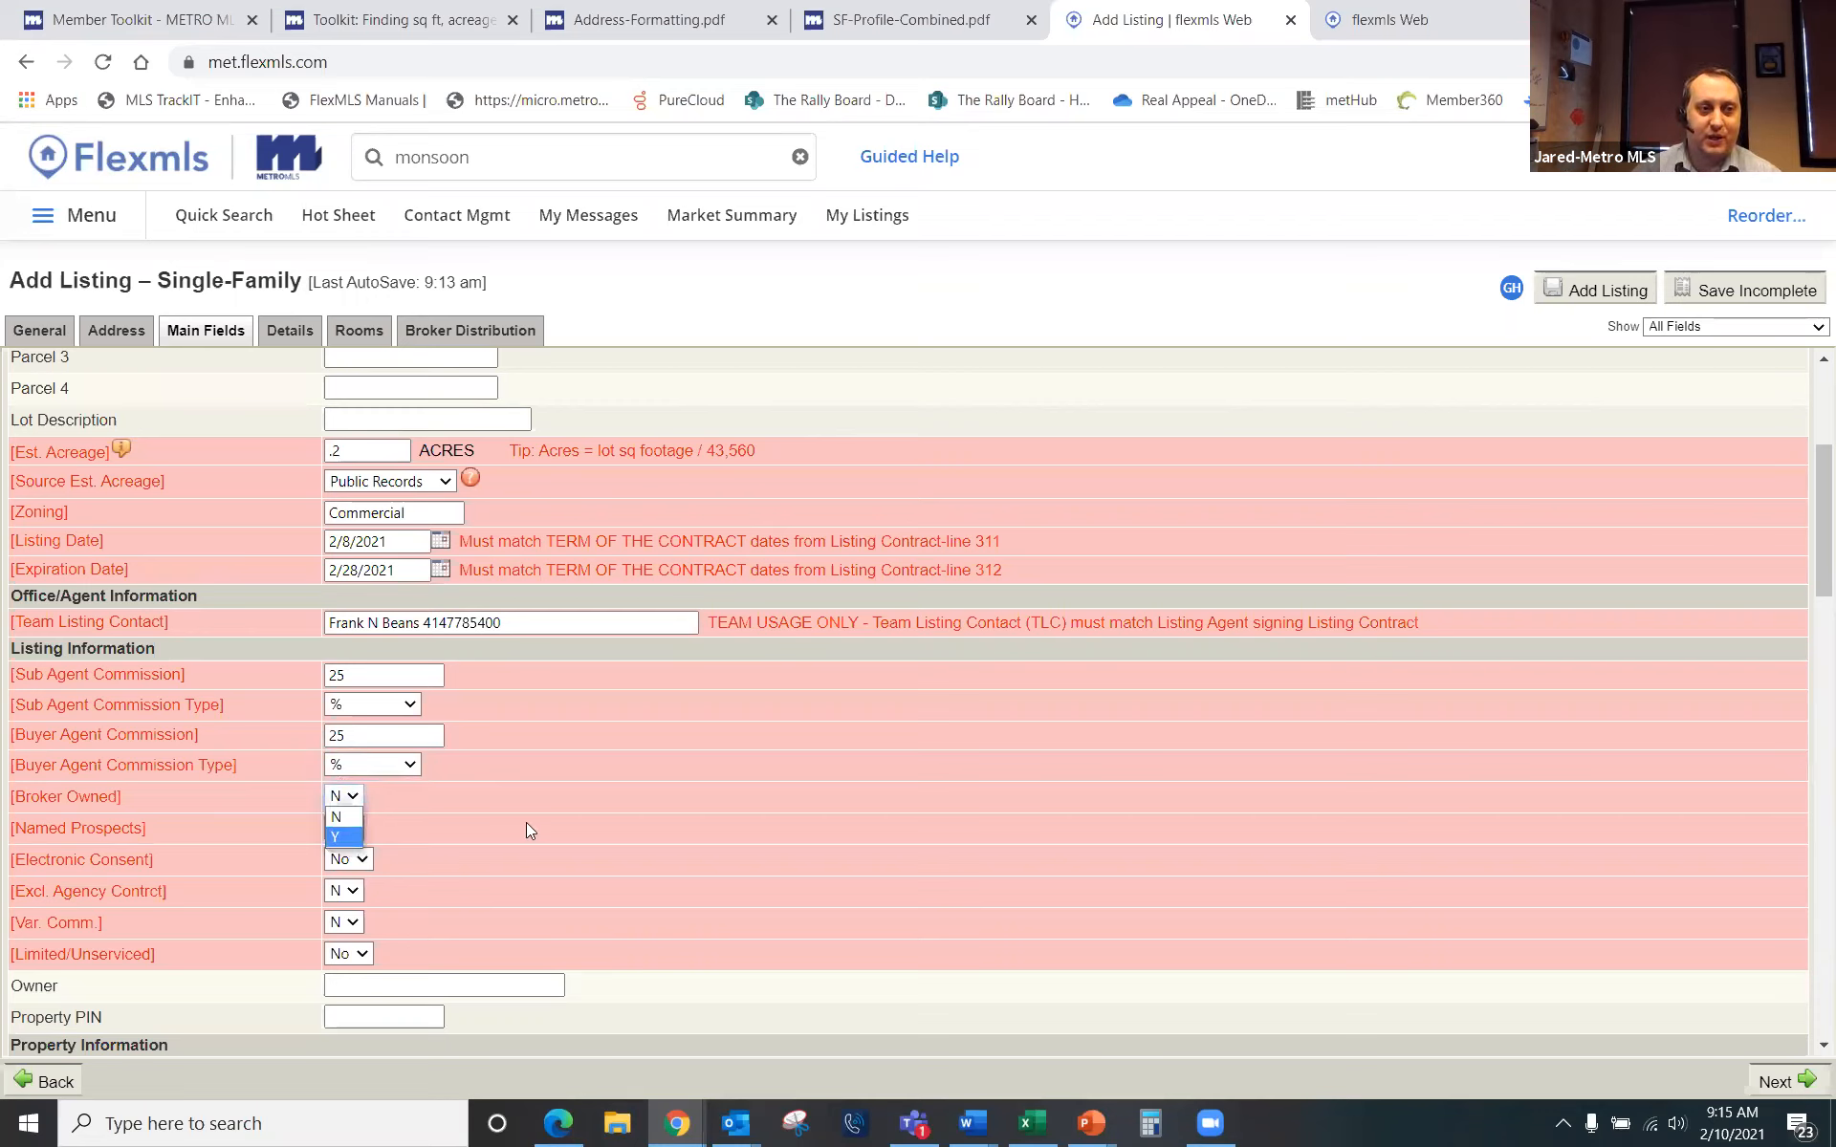
click(538, 899)
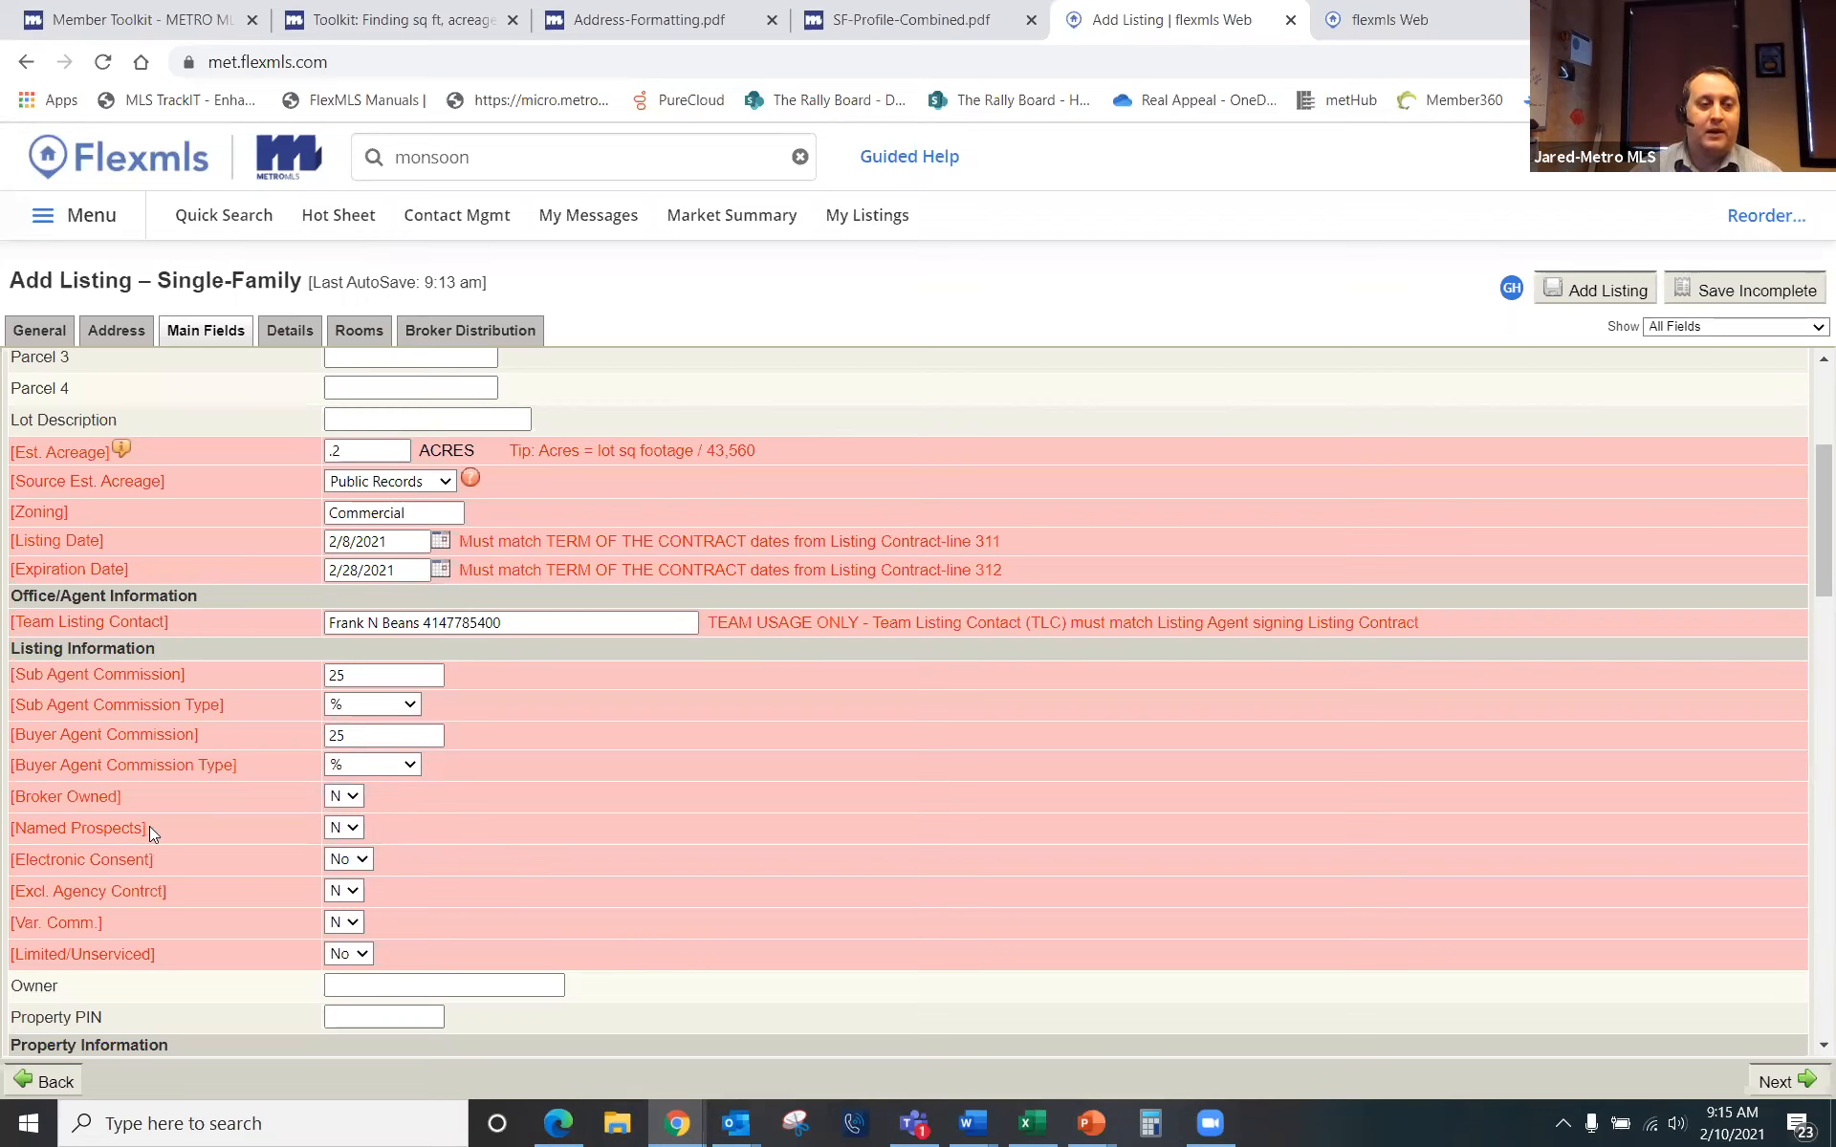
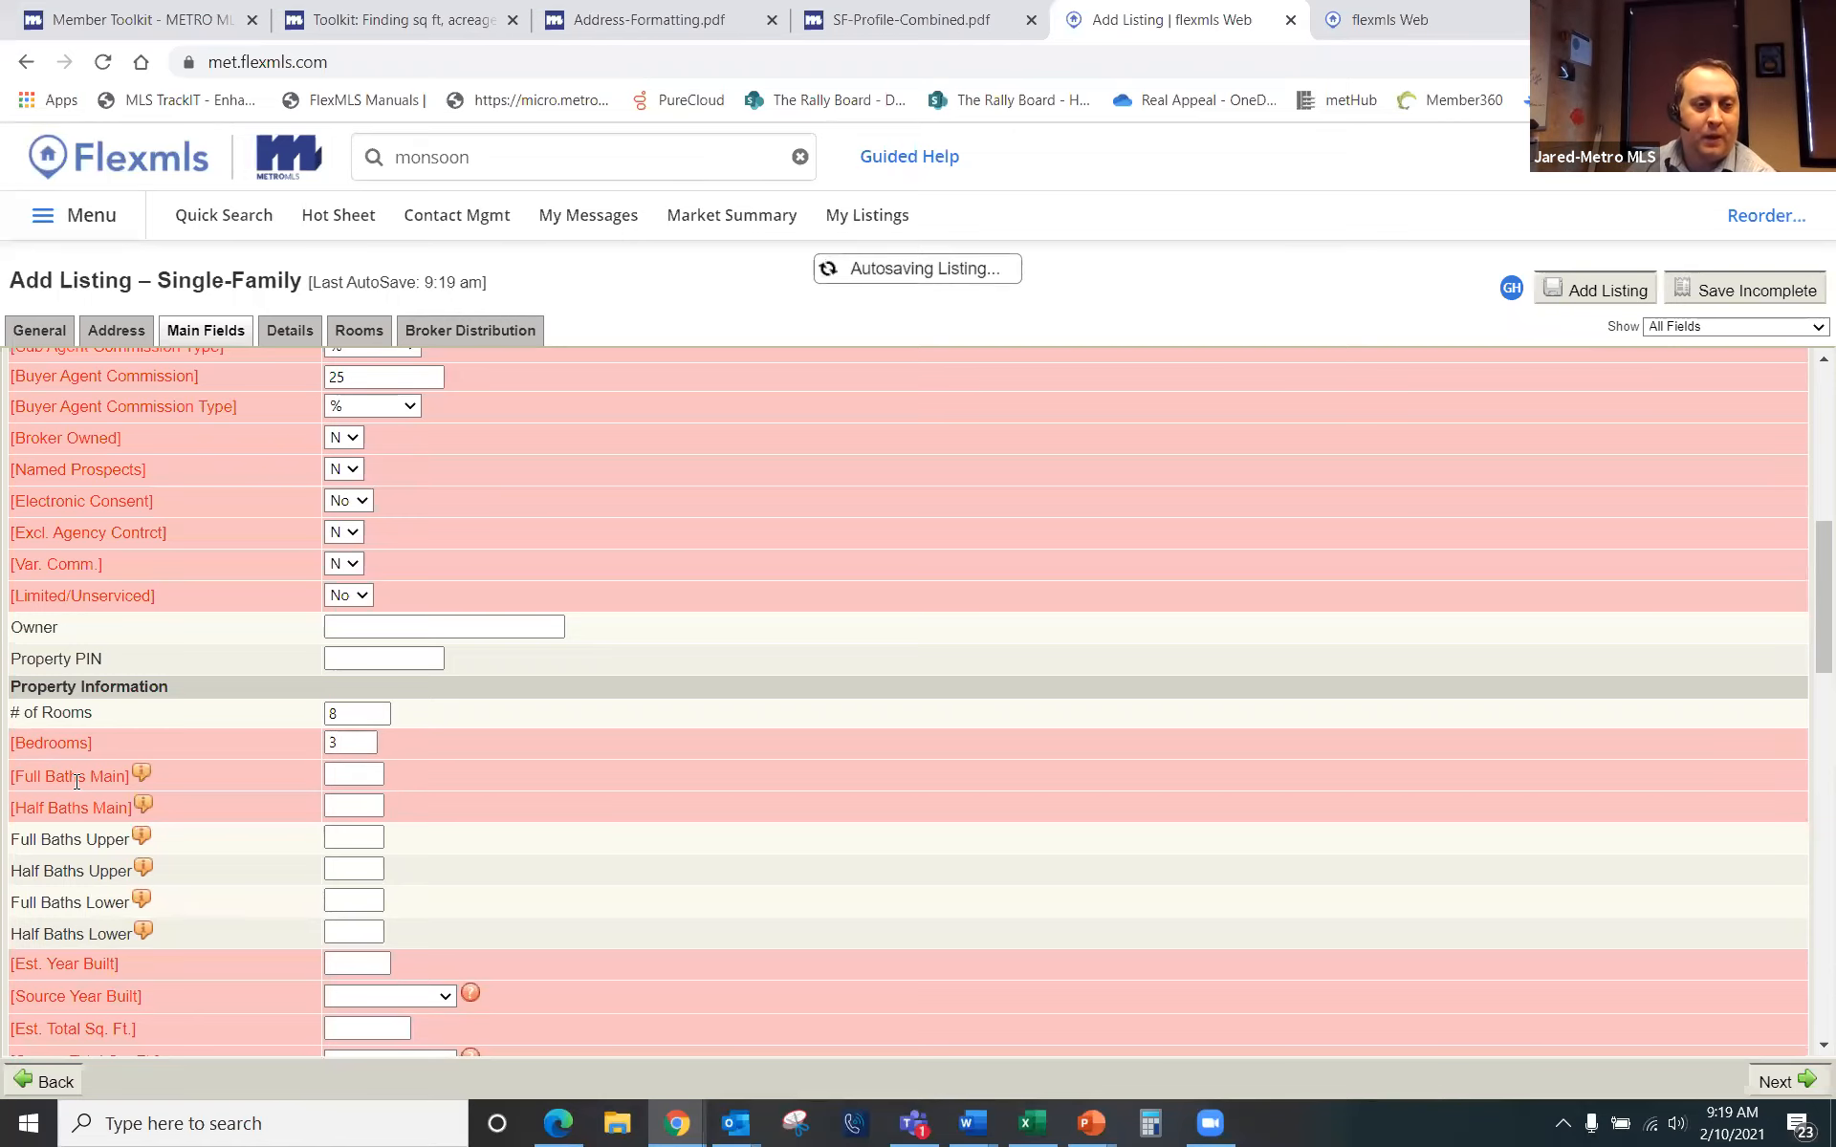
Step: Enter 1 full bath and 1 half bath on the main level, then view the Address Formatting guide
click(352, 774)
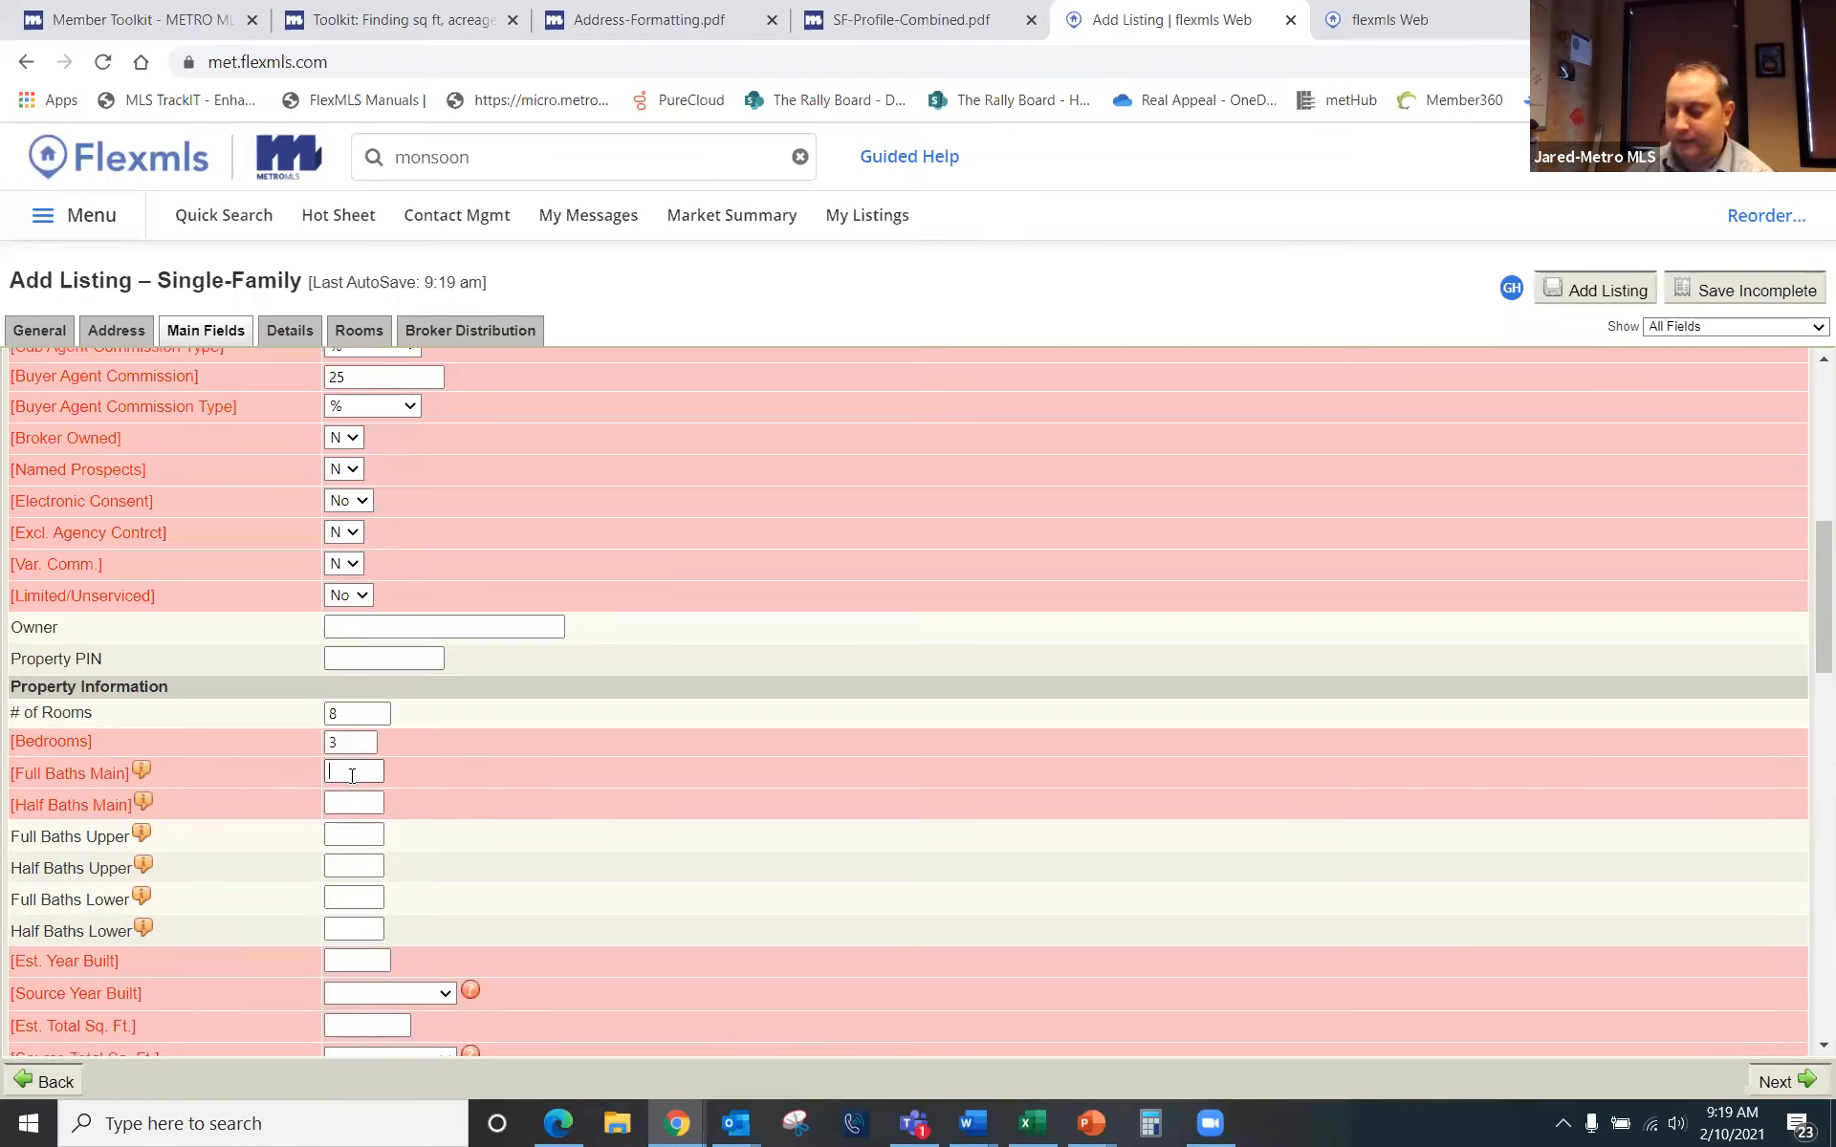
text(1)
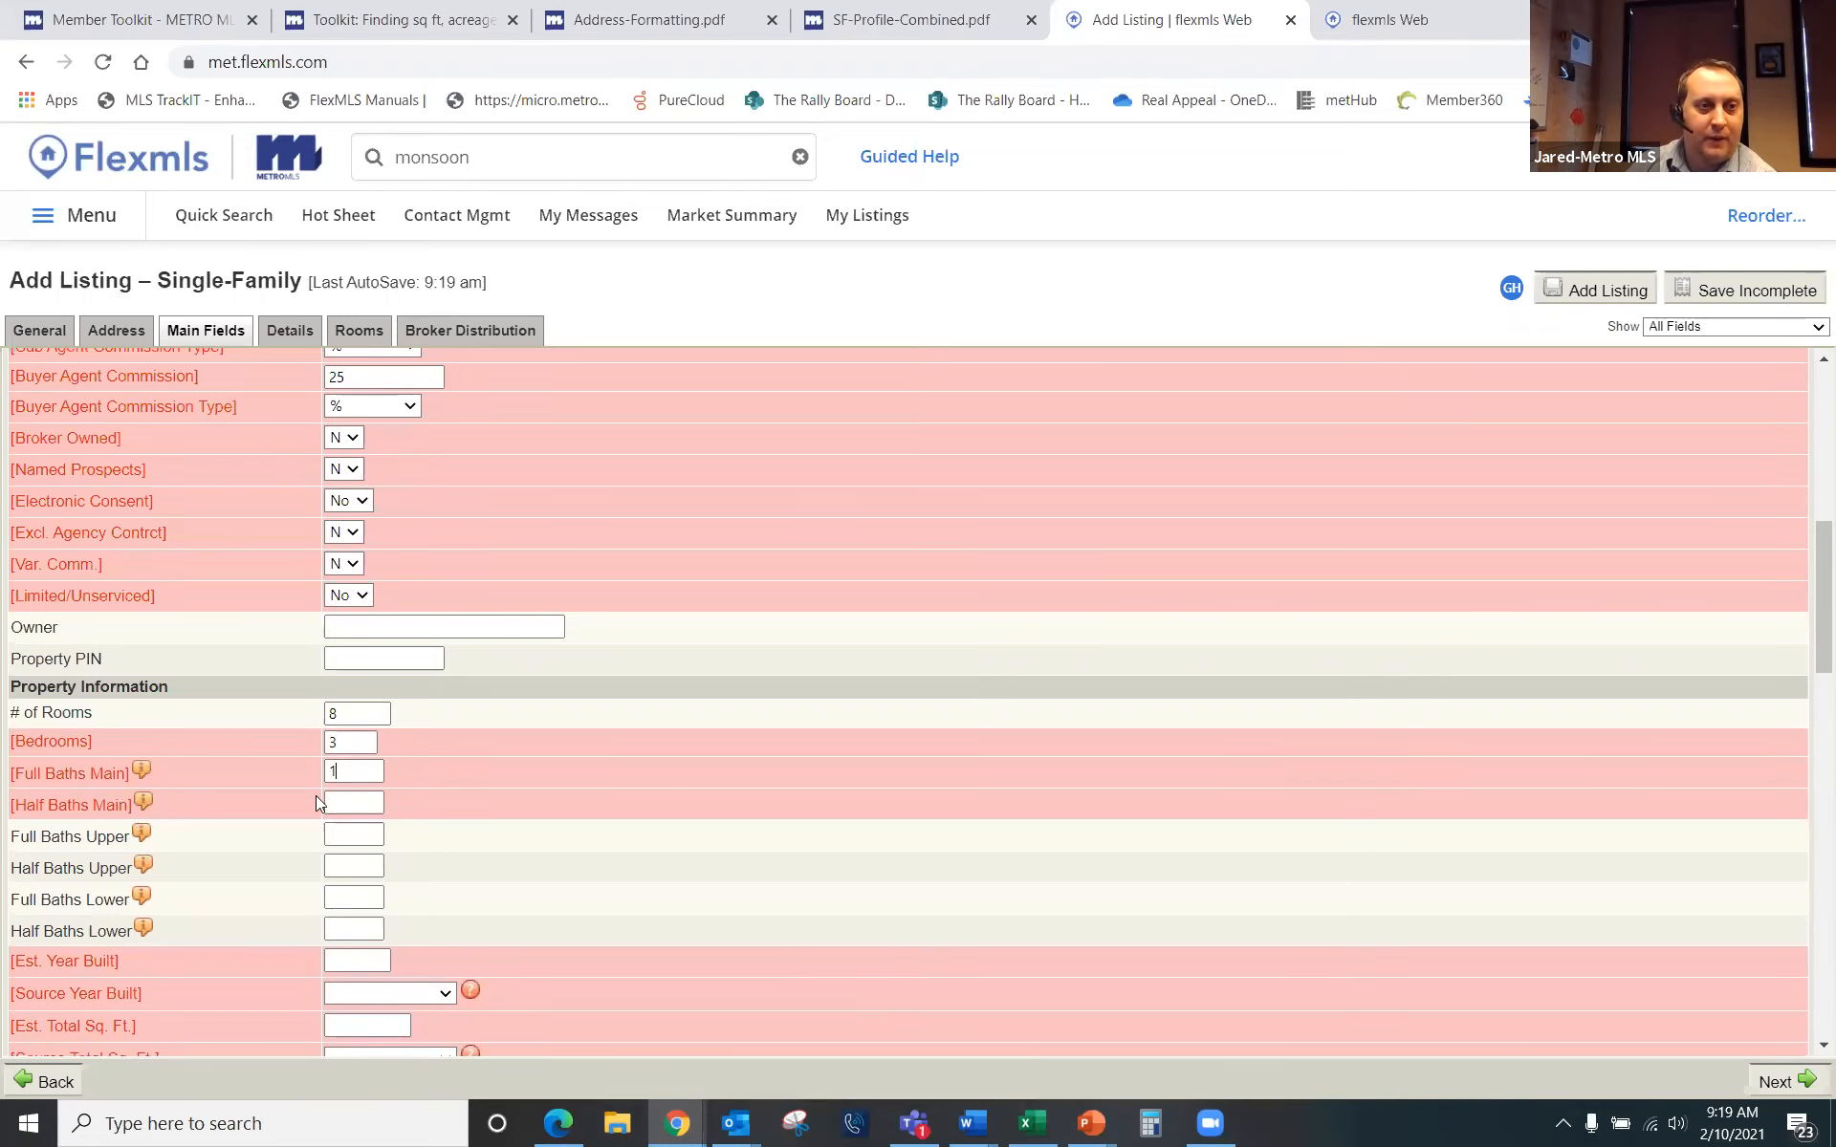
click(348, 802)
text(1)
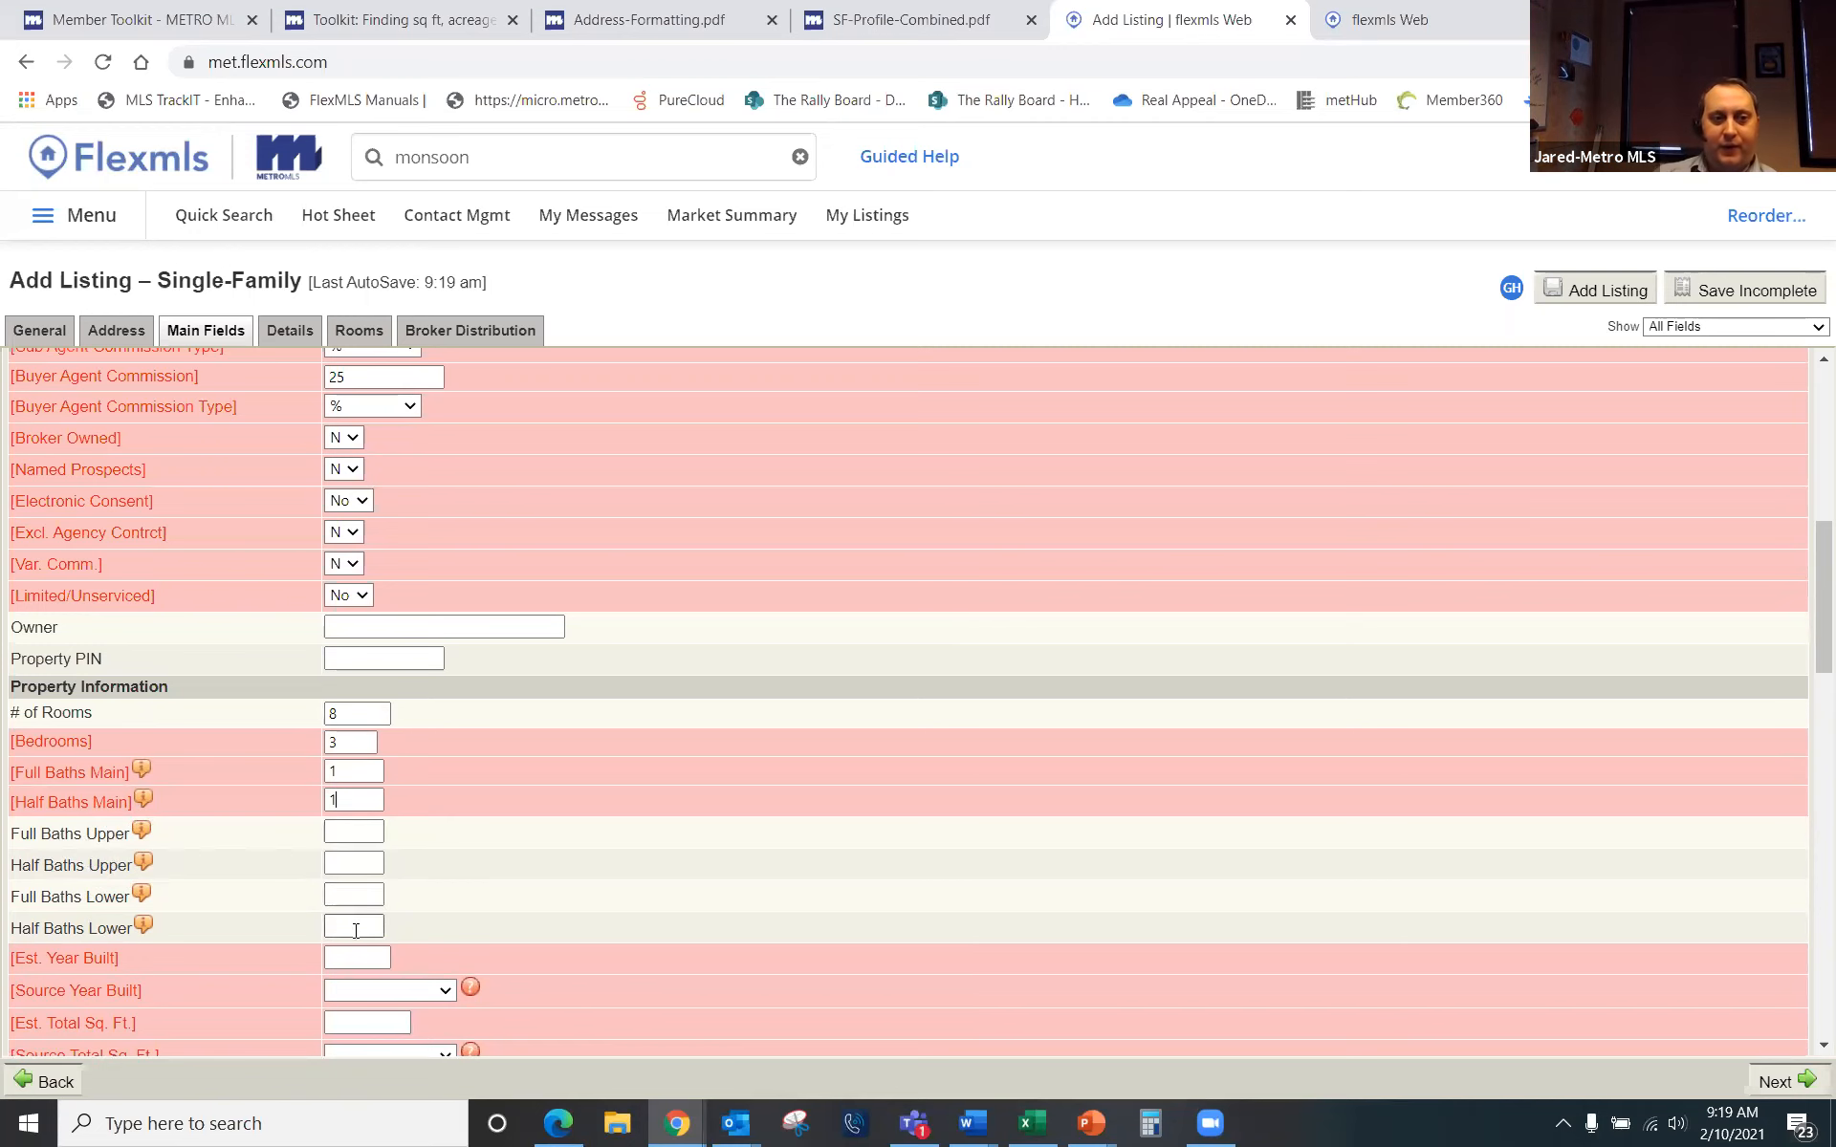
scroll(492, 897, down, 2)
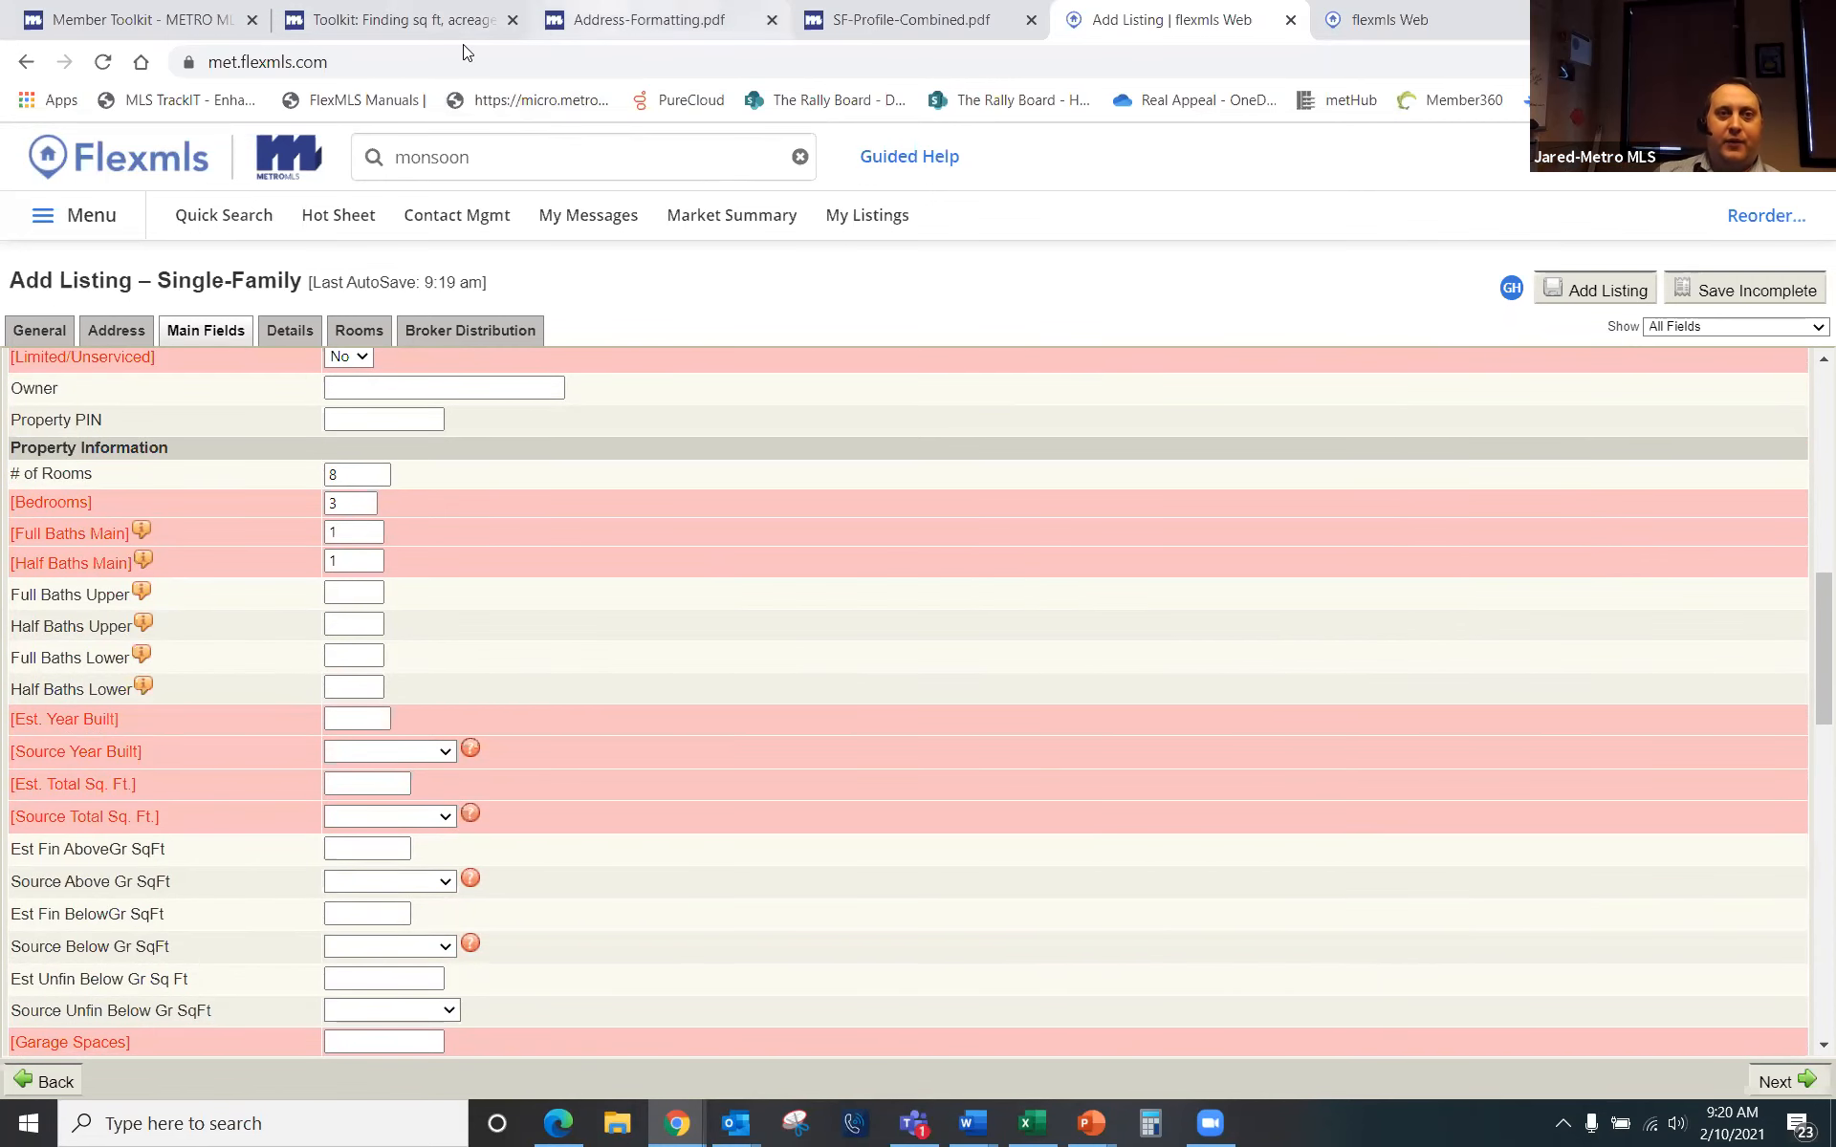
click(597, 21)
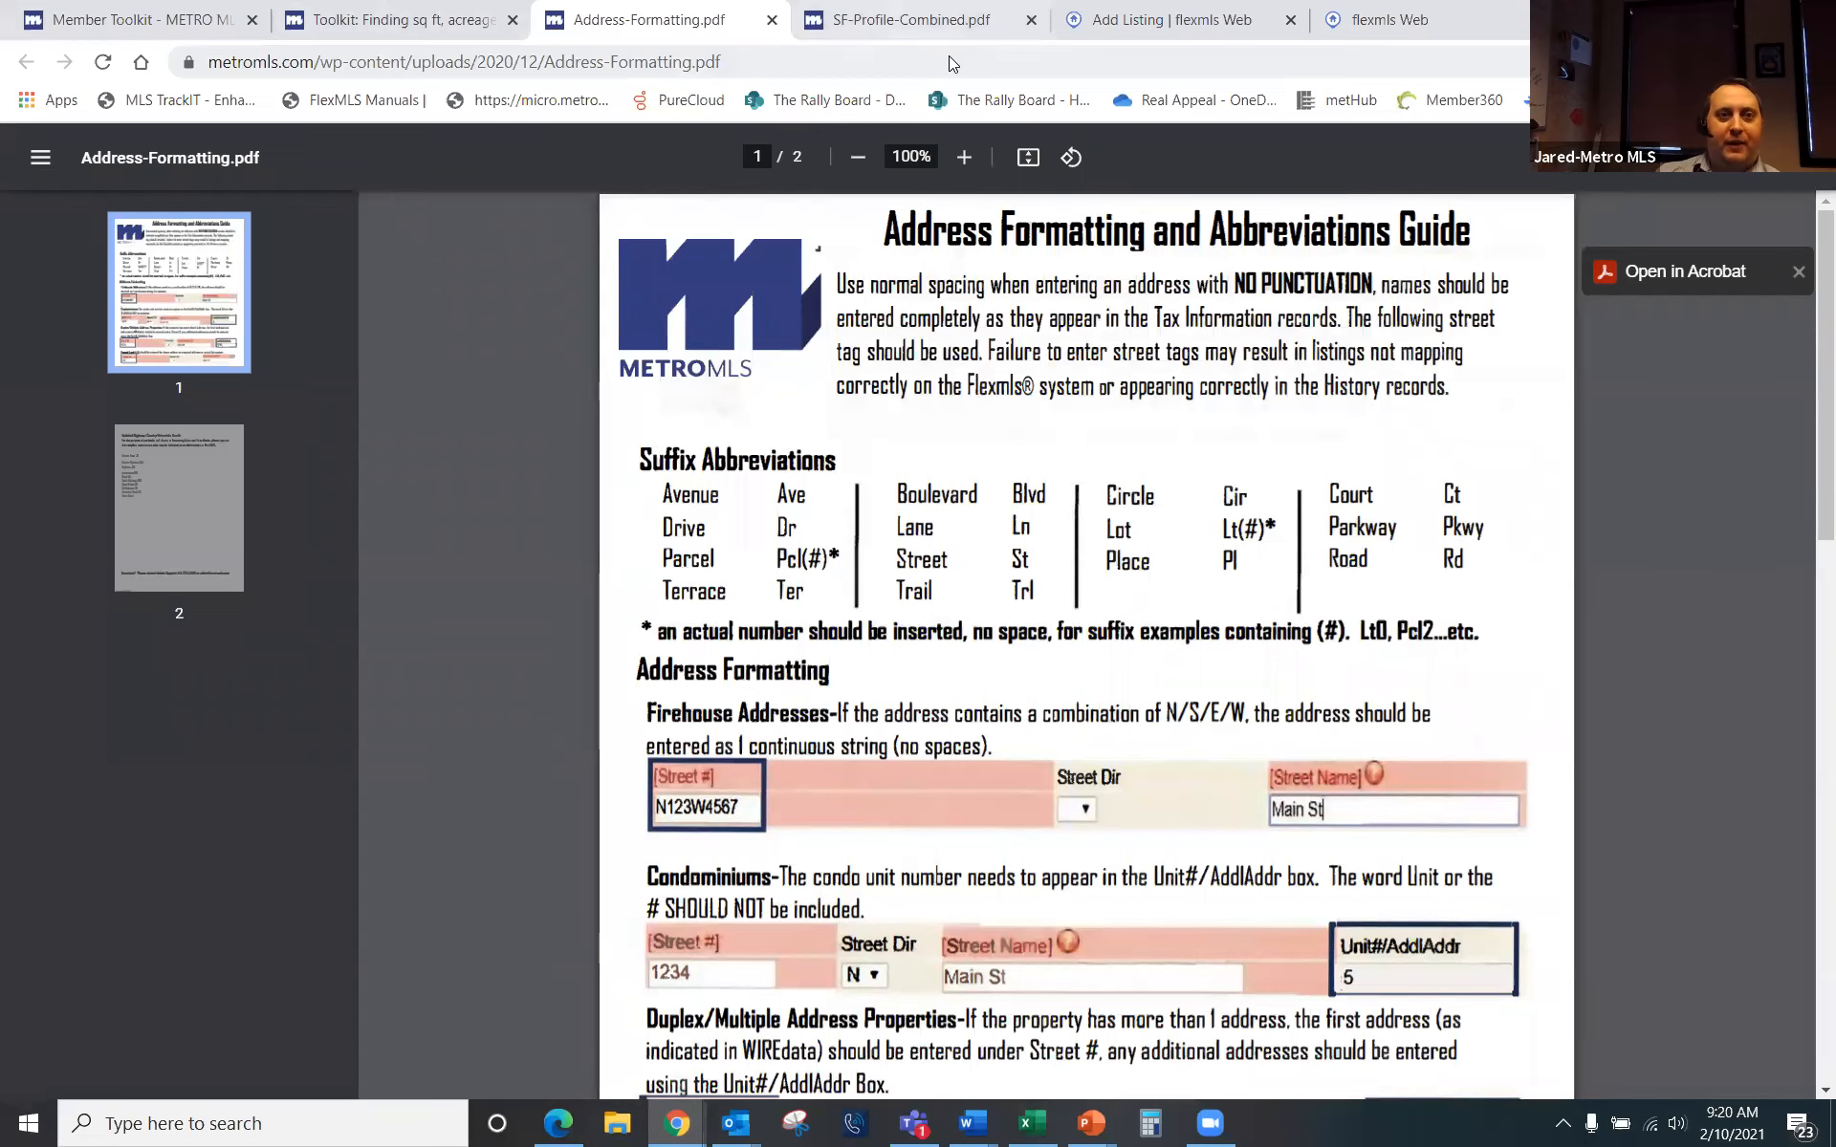
Step: Open the How to Find Acreage, Square Footage & Year Built guide from Member Toolkit, then return to the listing
key(ctrl+shift+Tab)
key(ctrl+shift+Tab)
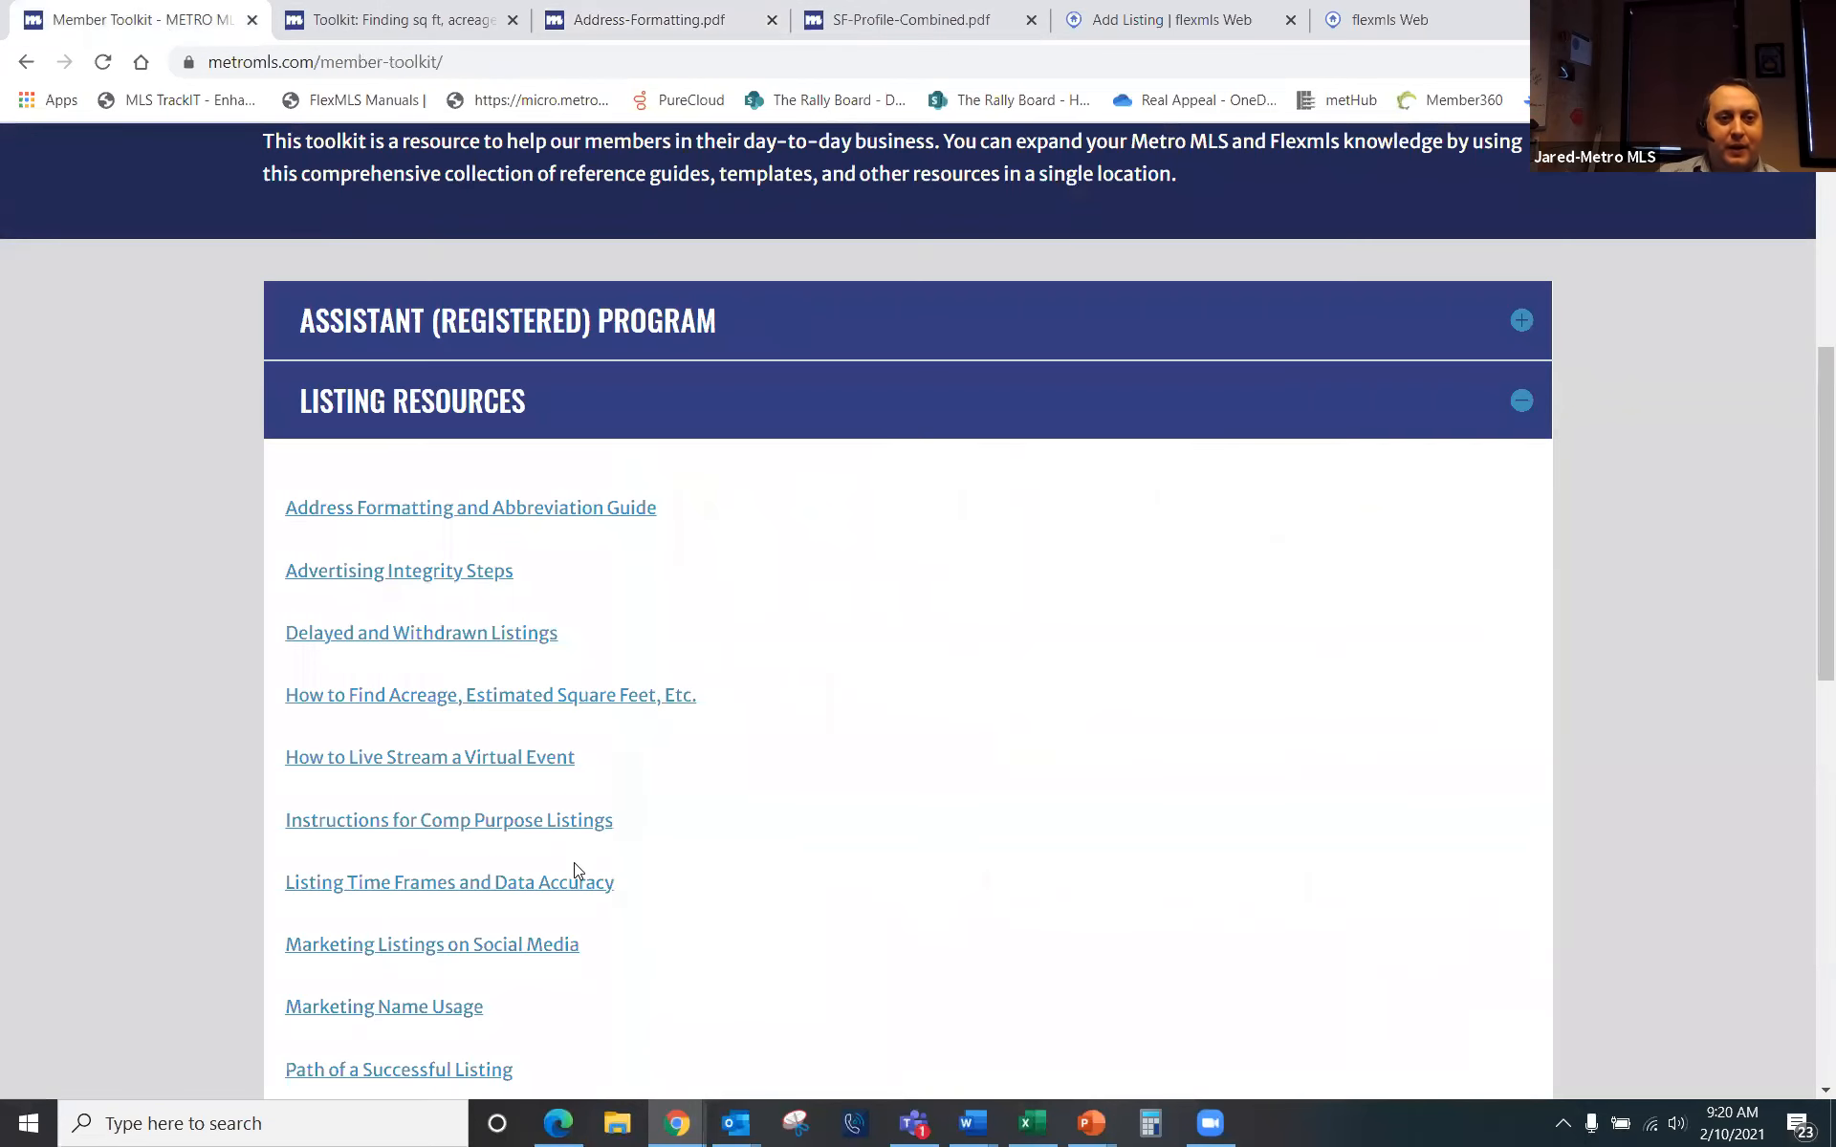
click(436, 699)
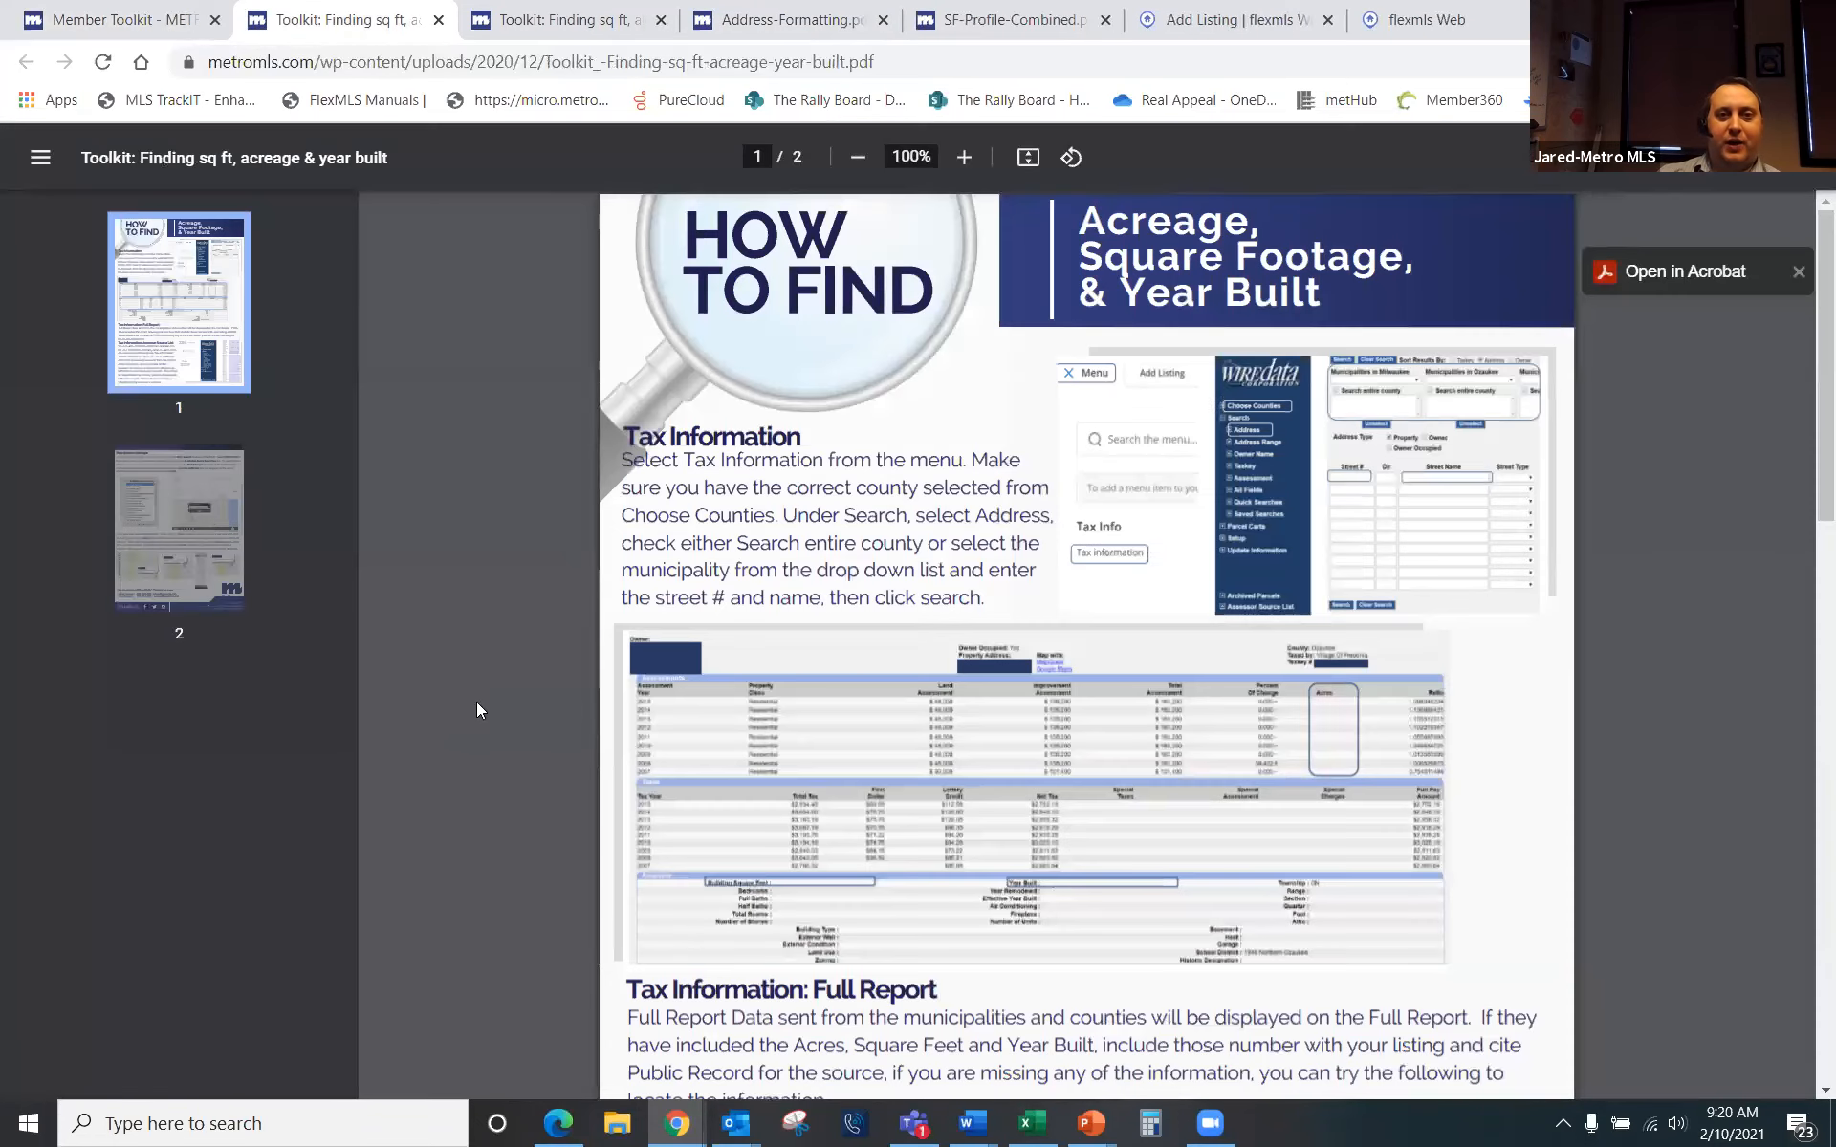
click(1234, 19)
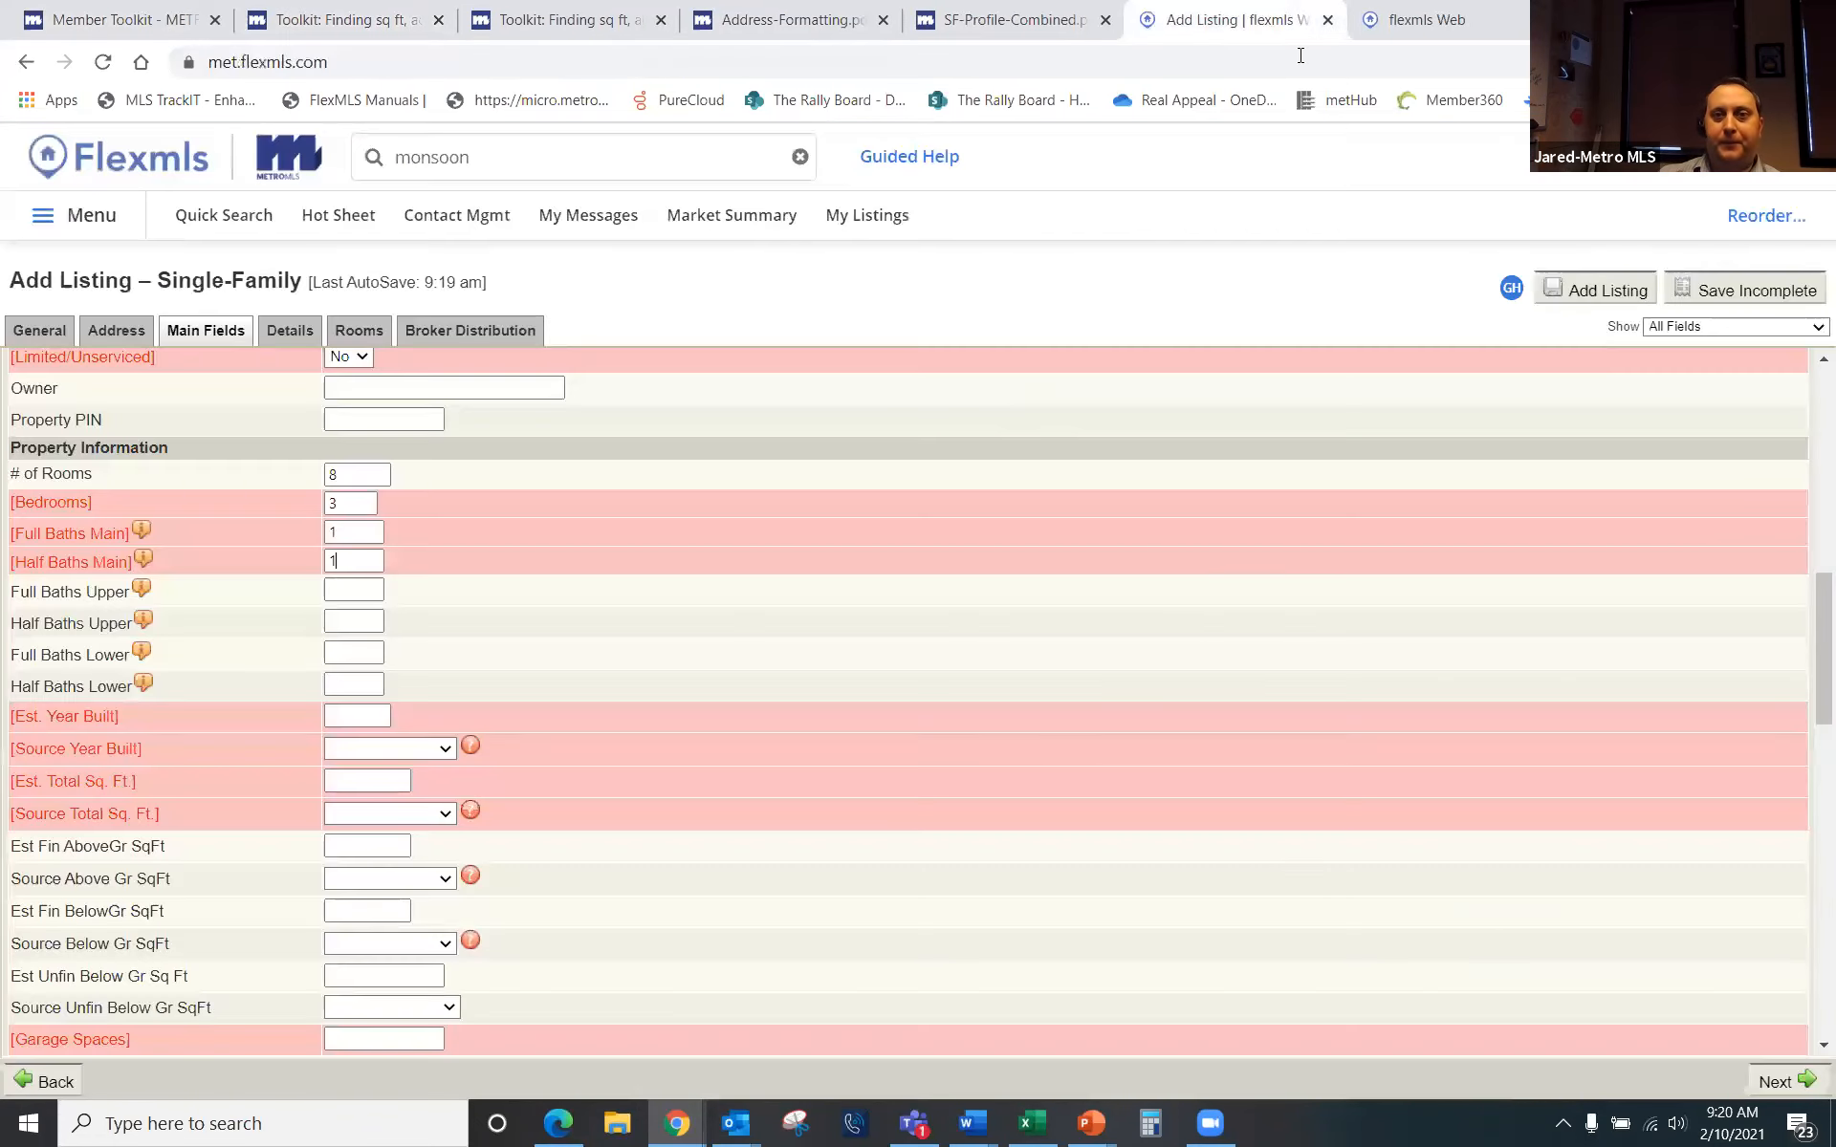
Step: Set Est. Year Built to 1650 with Public Records as its source
click(371, 717)
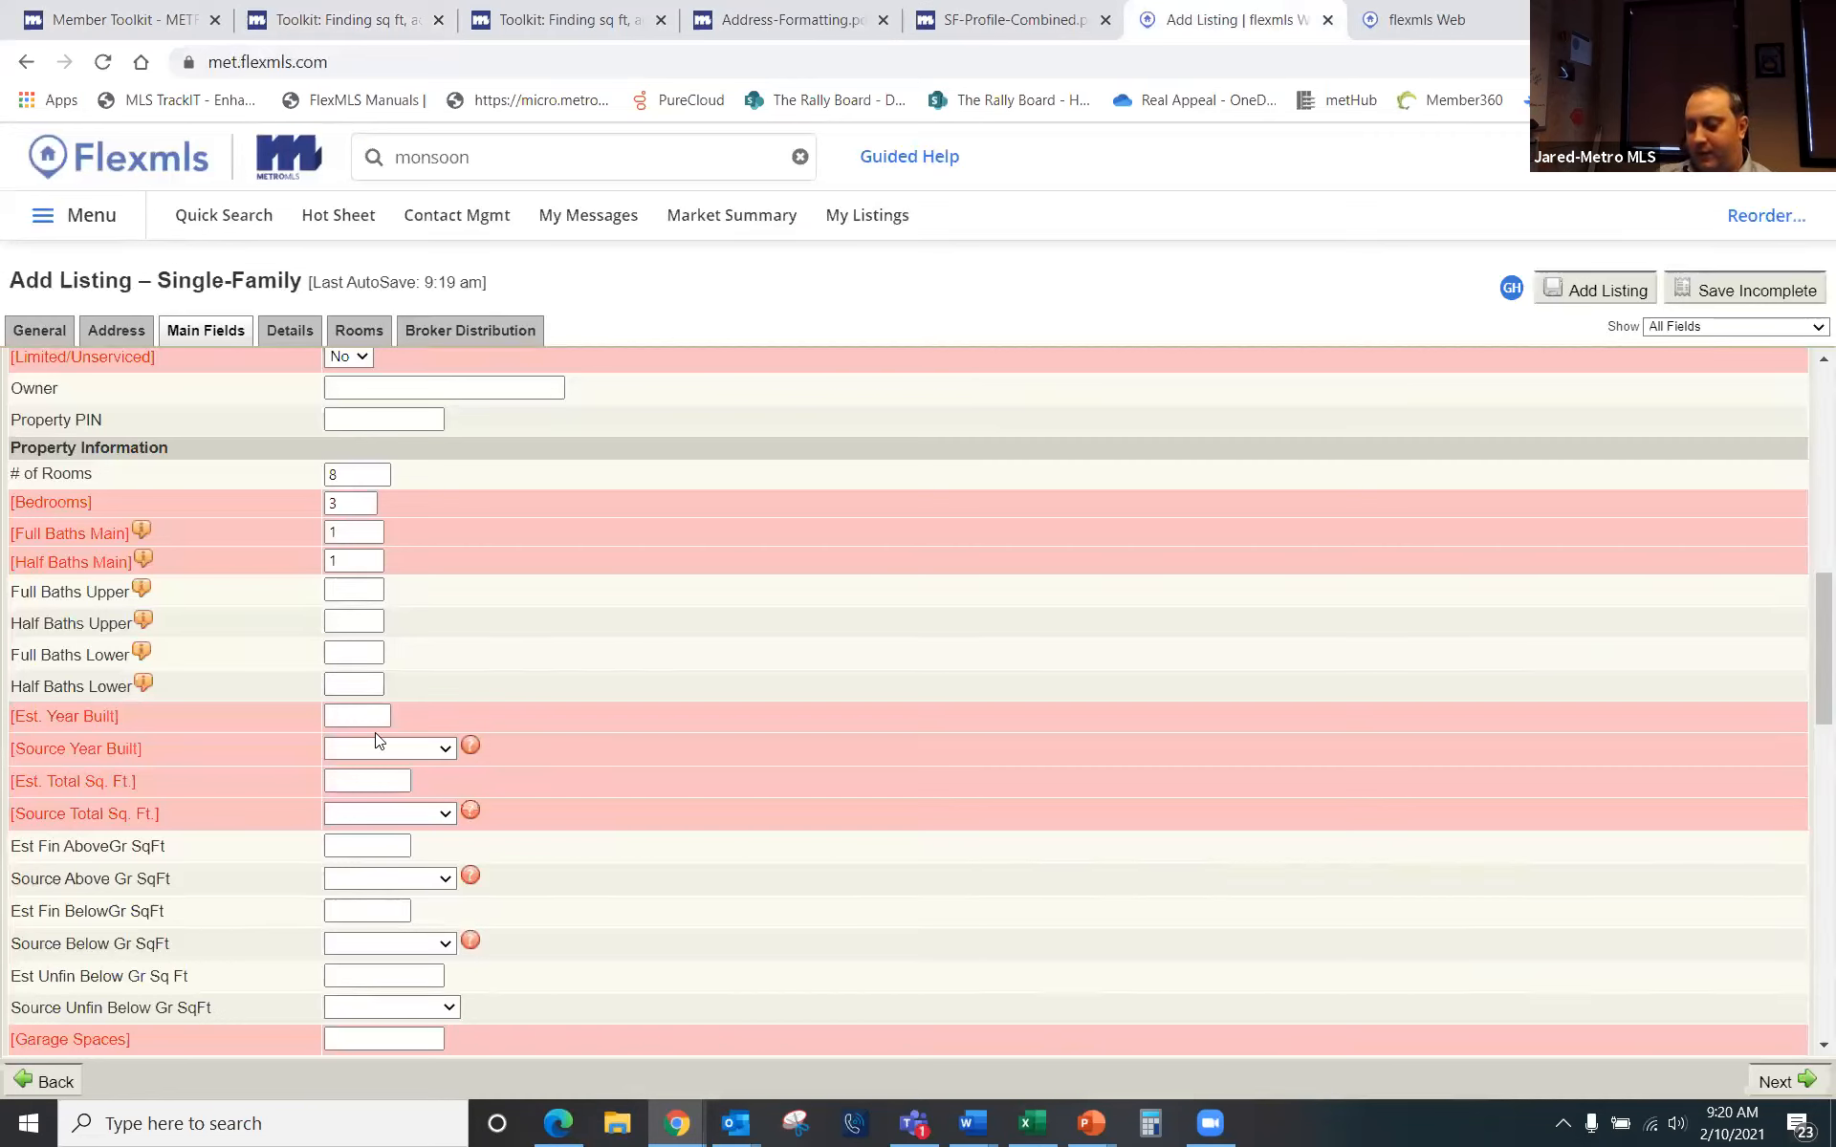
text(1650)
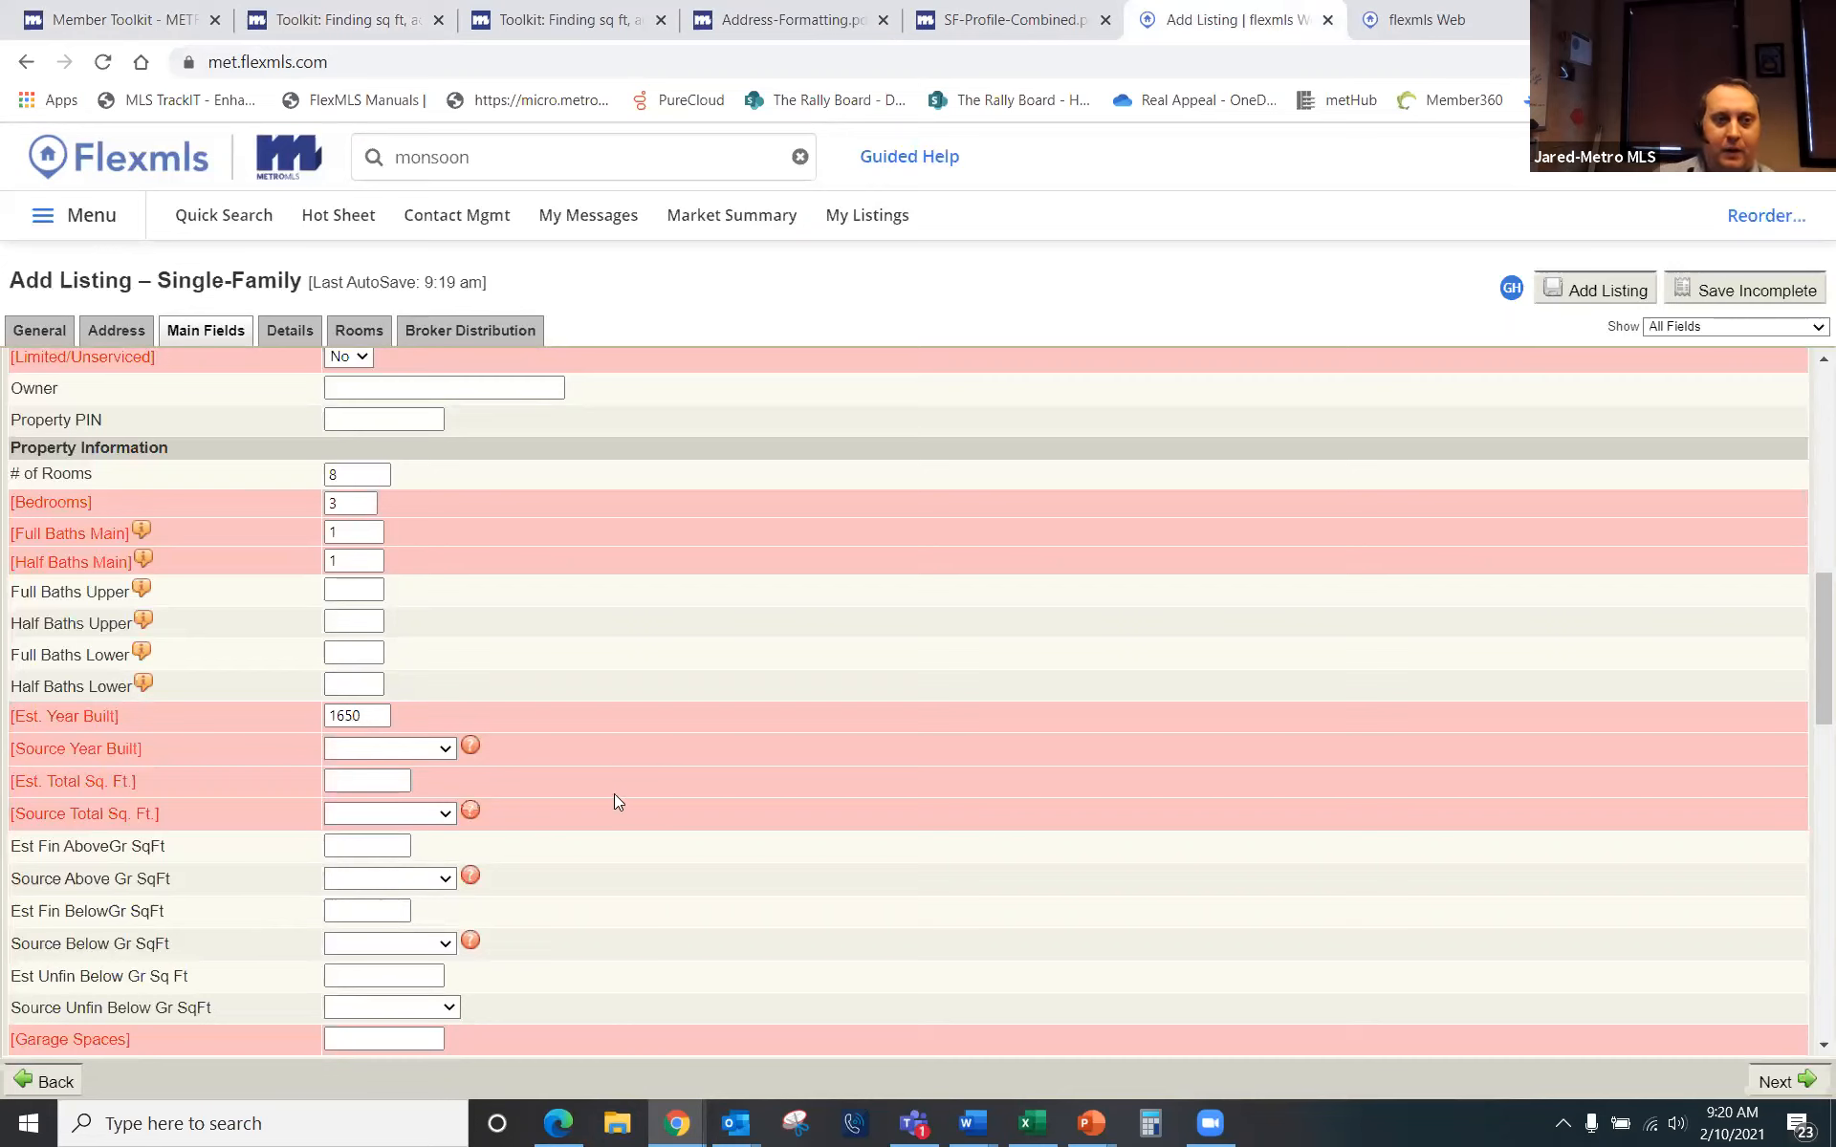
click(445, 747)
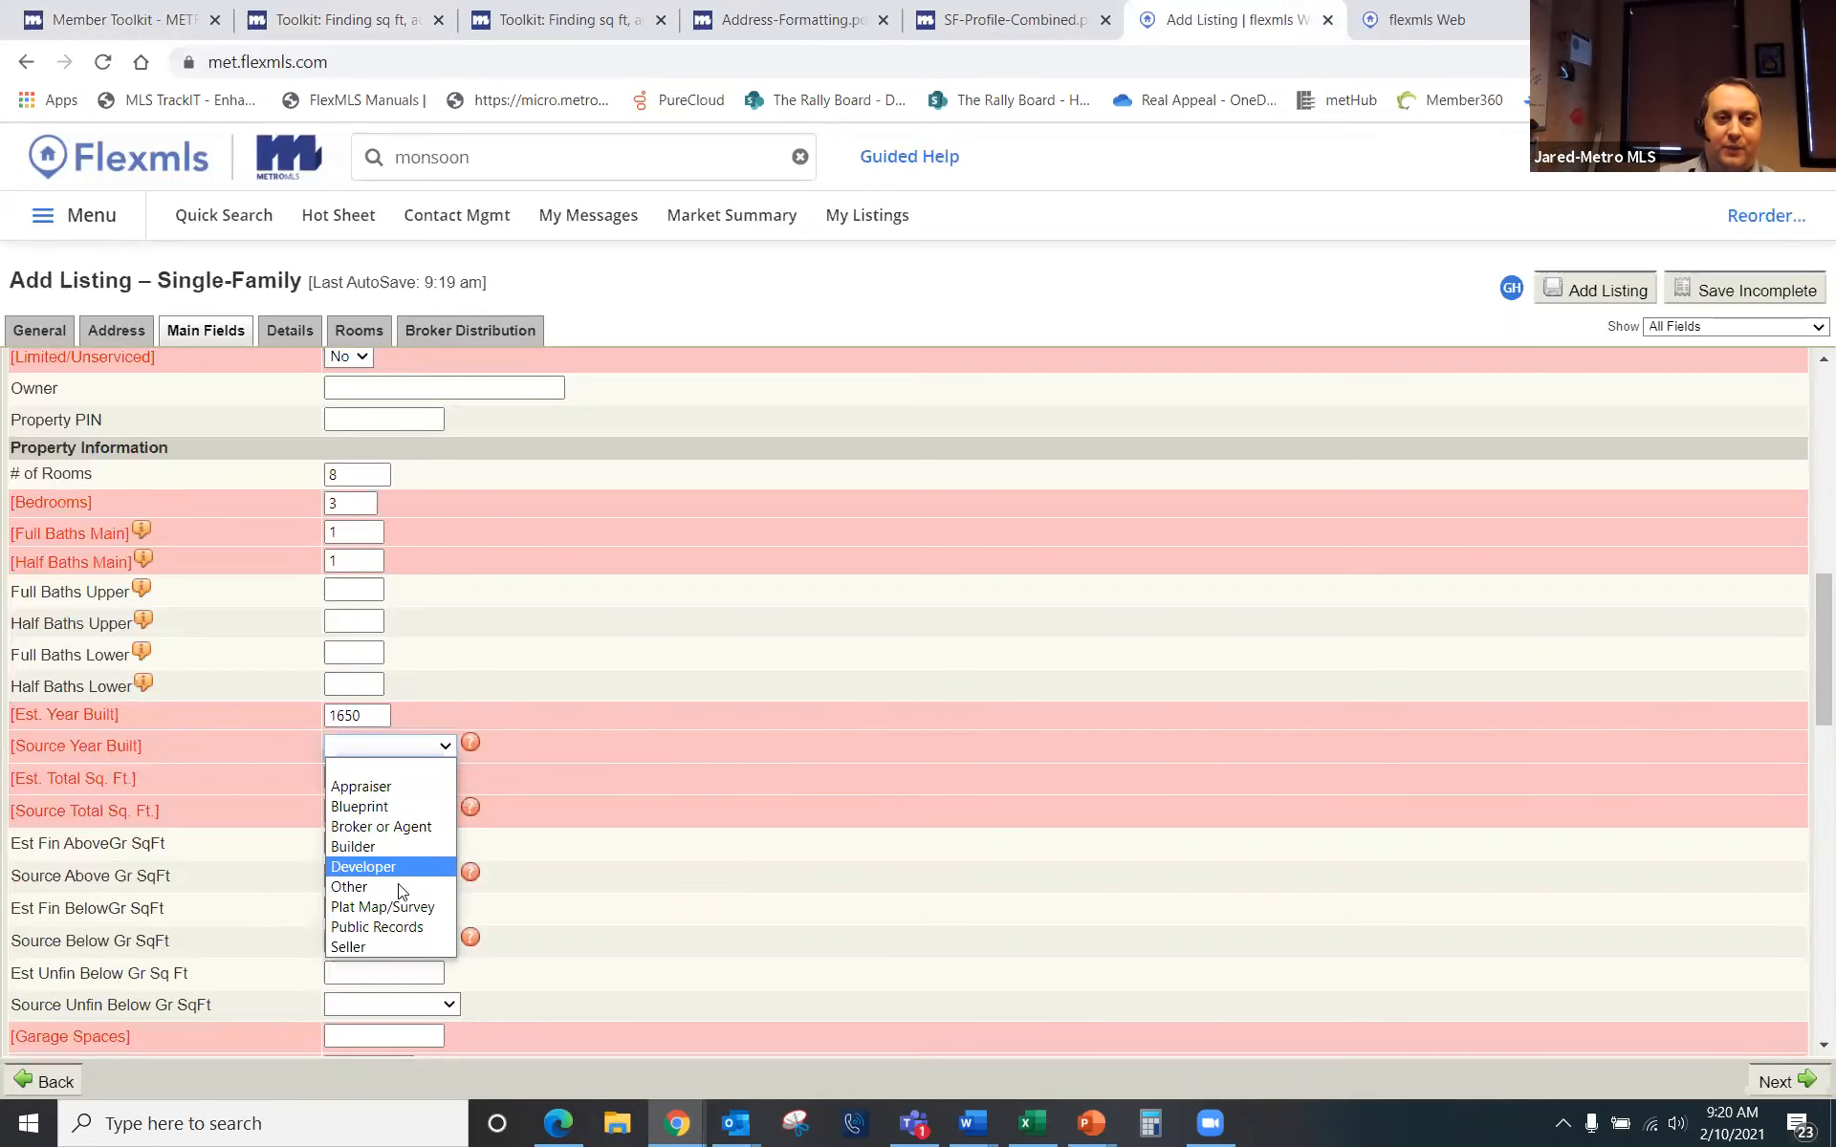
click(372, 927)
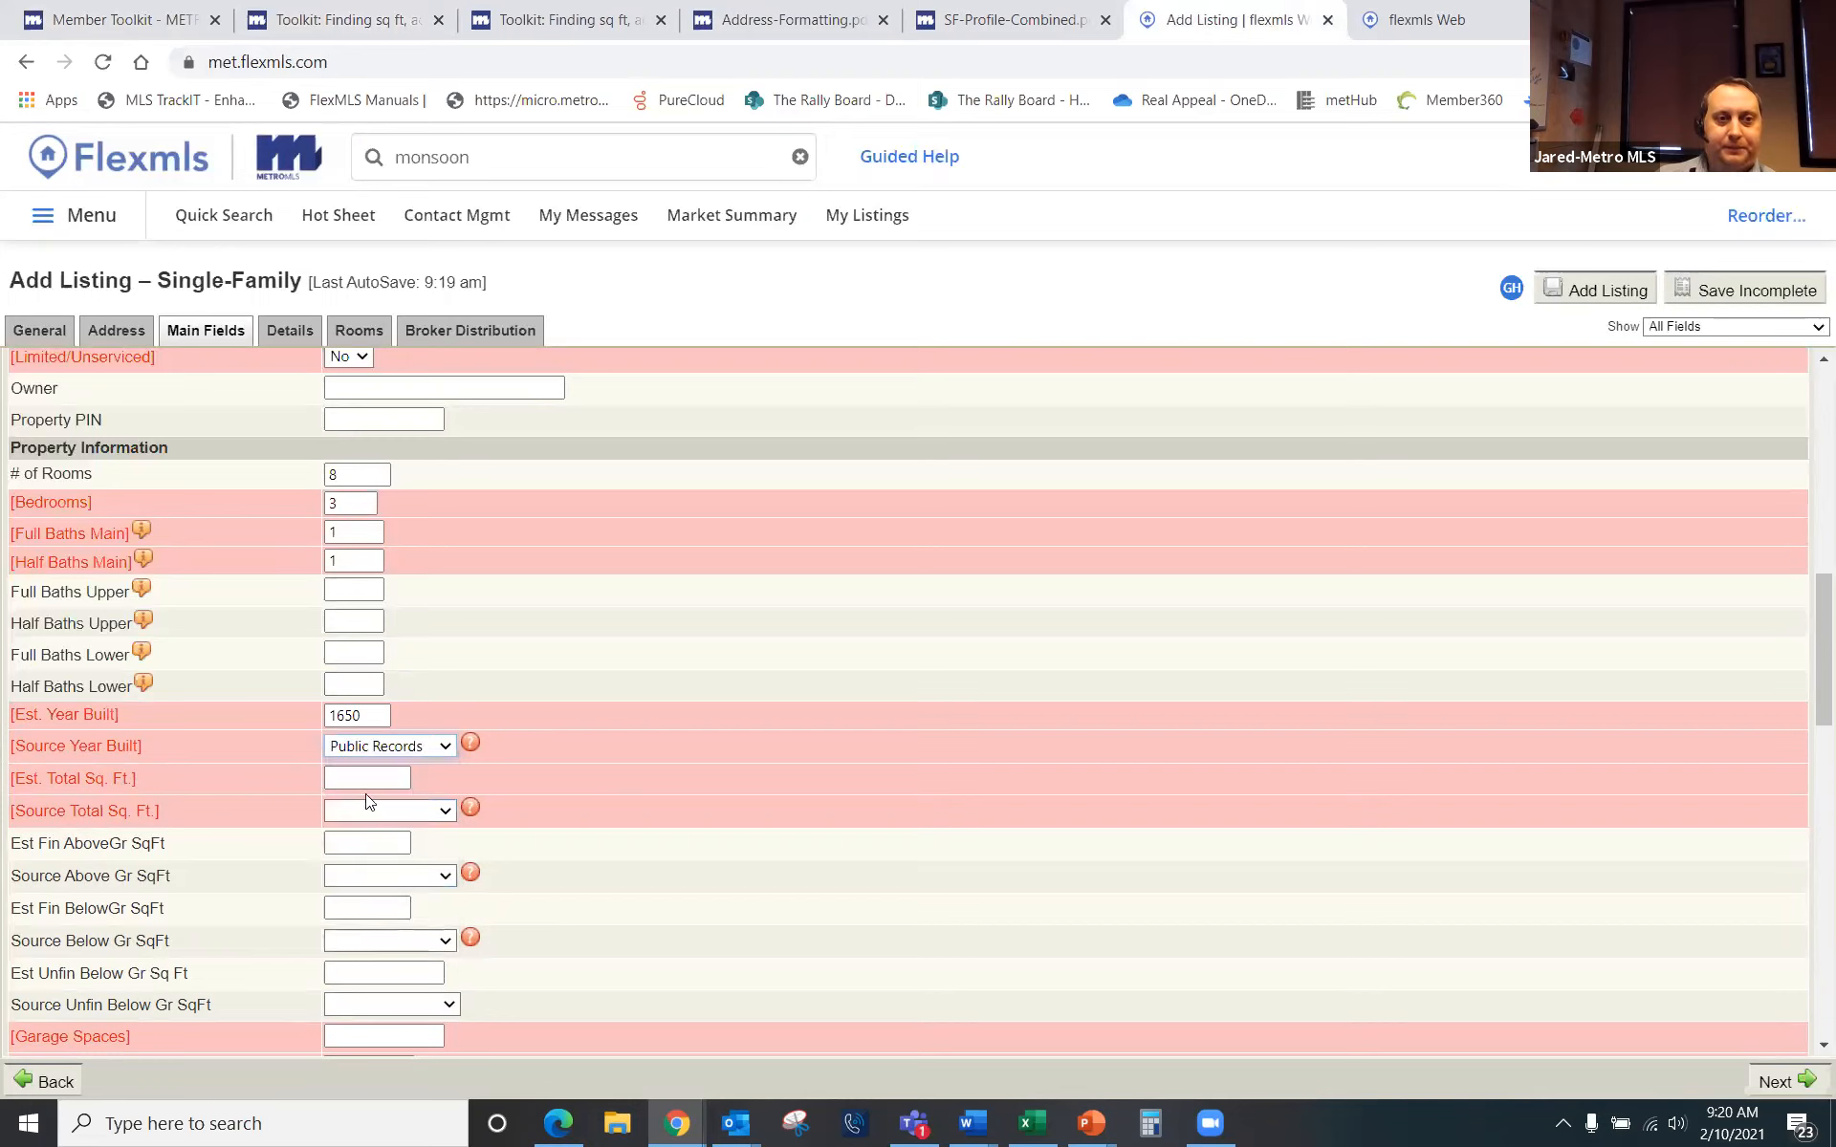
Step: Set Est. Total Sq. Ft. to 3500 with Public Records as its source
click(373, 779)
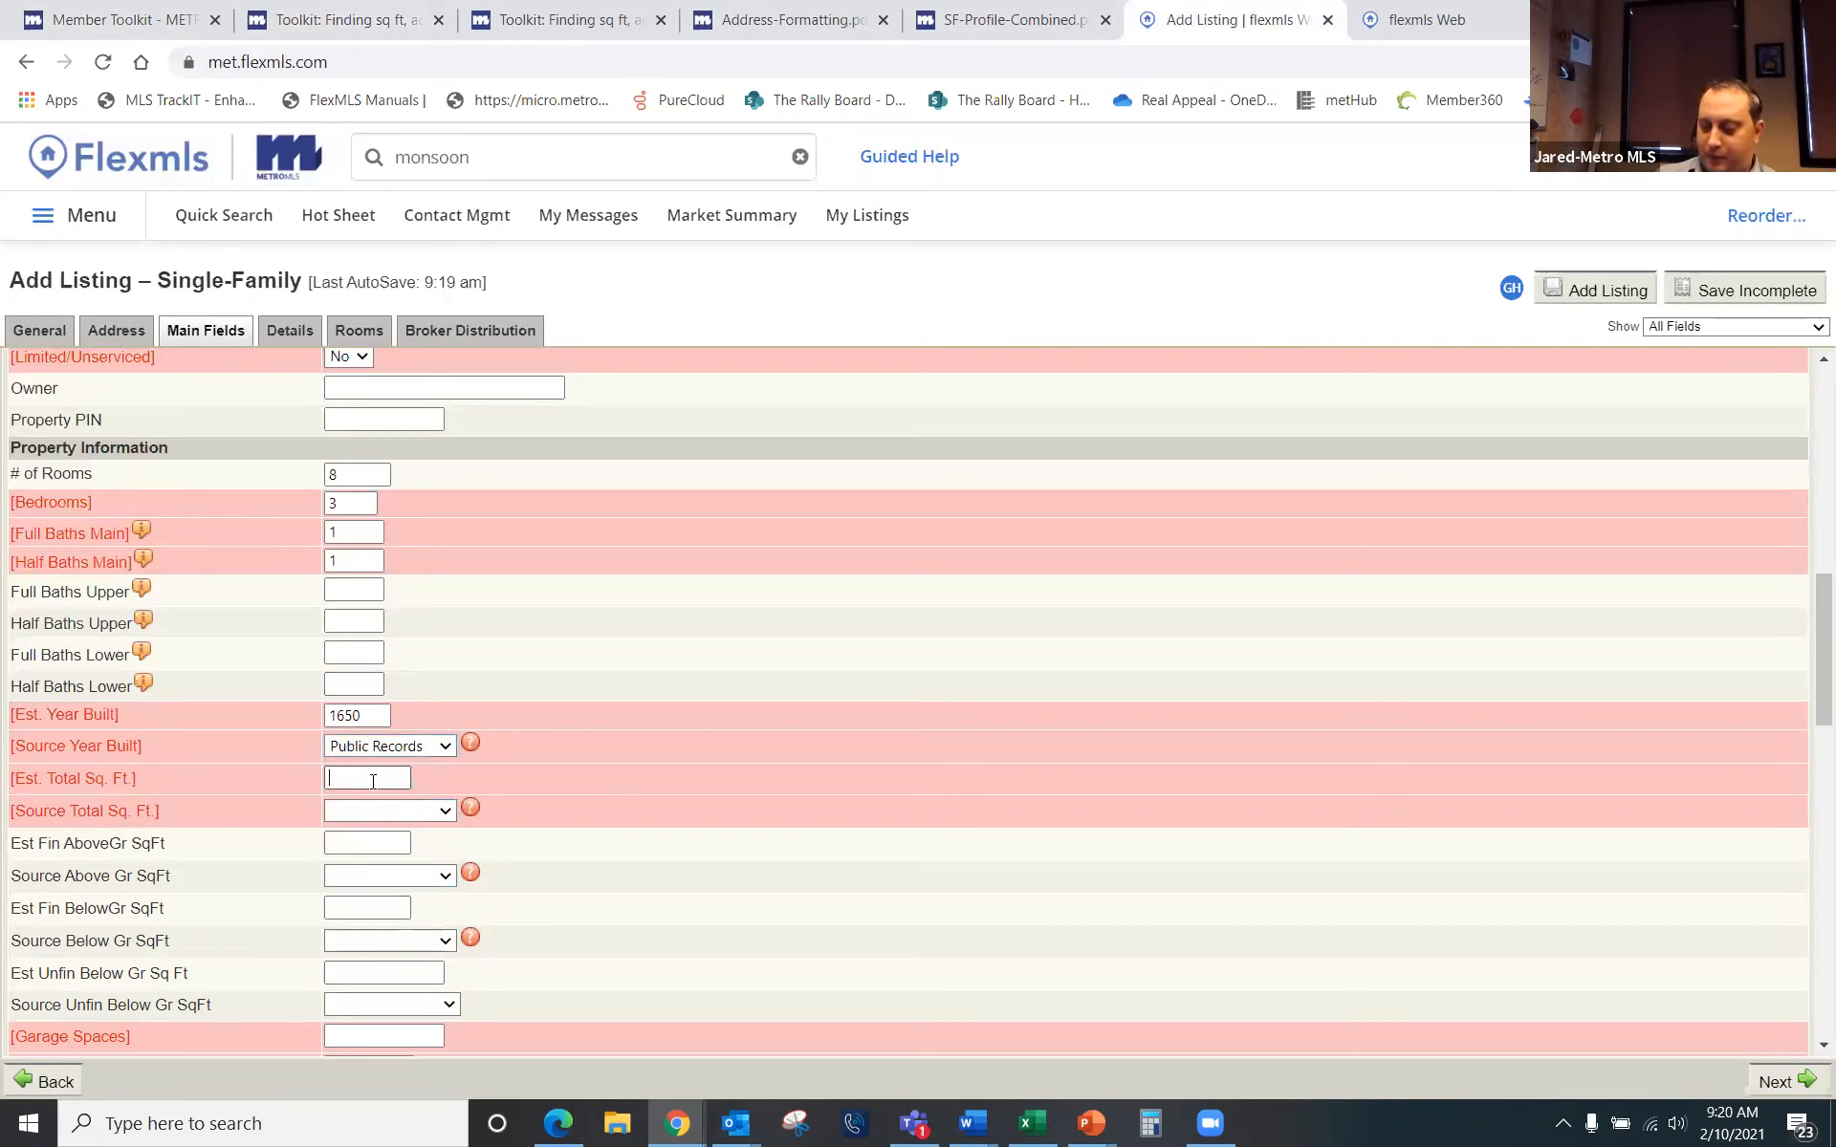
text(3500)
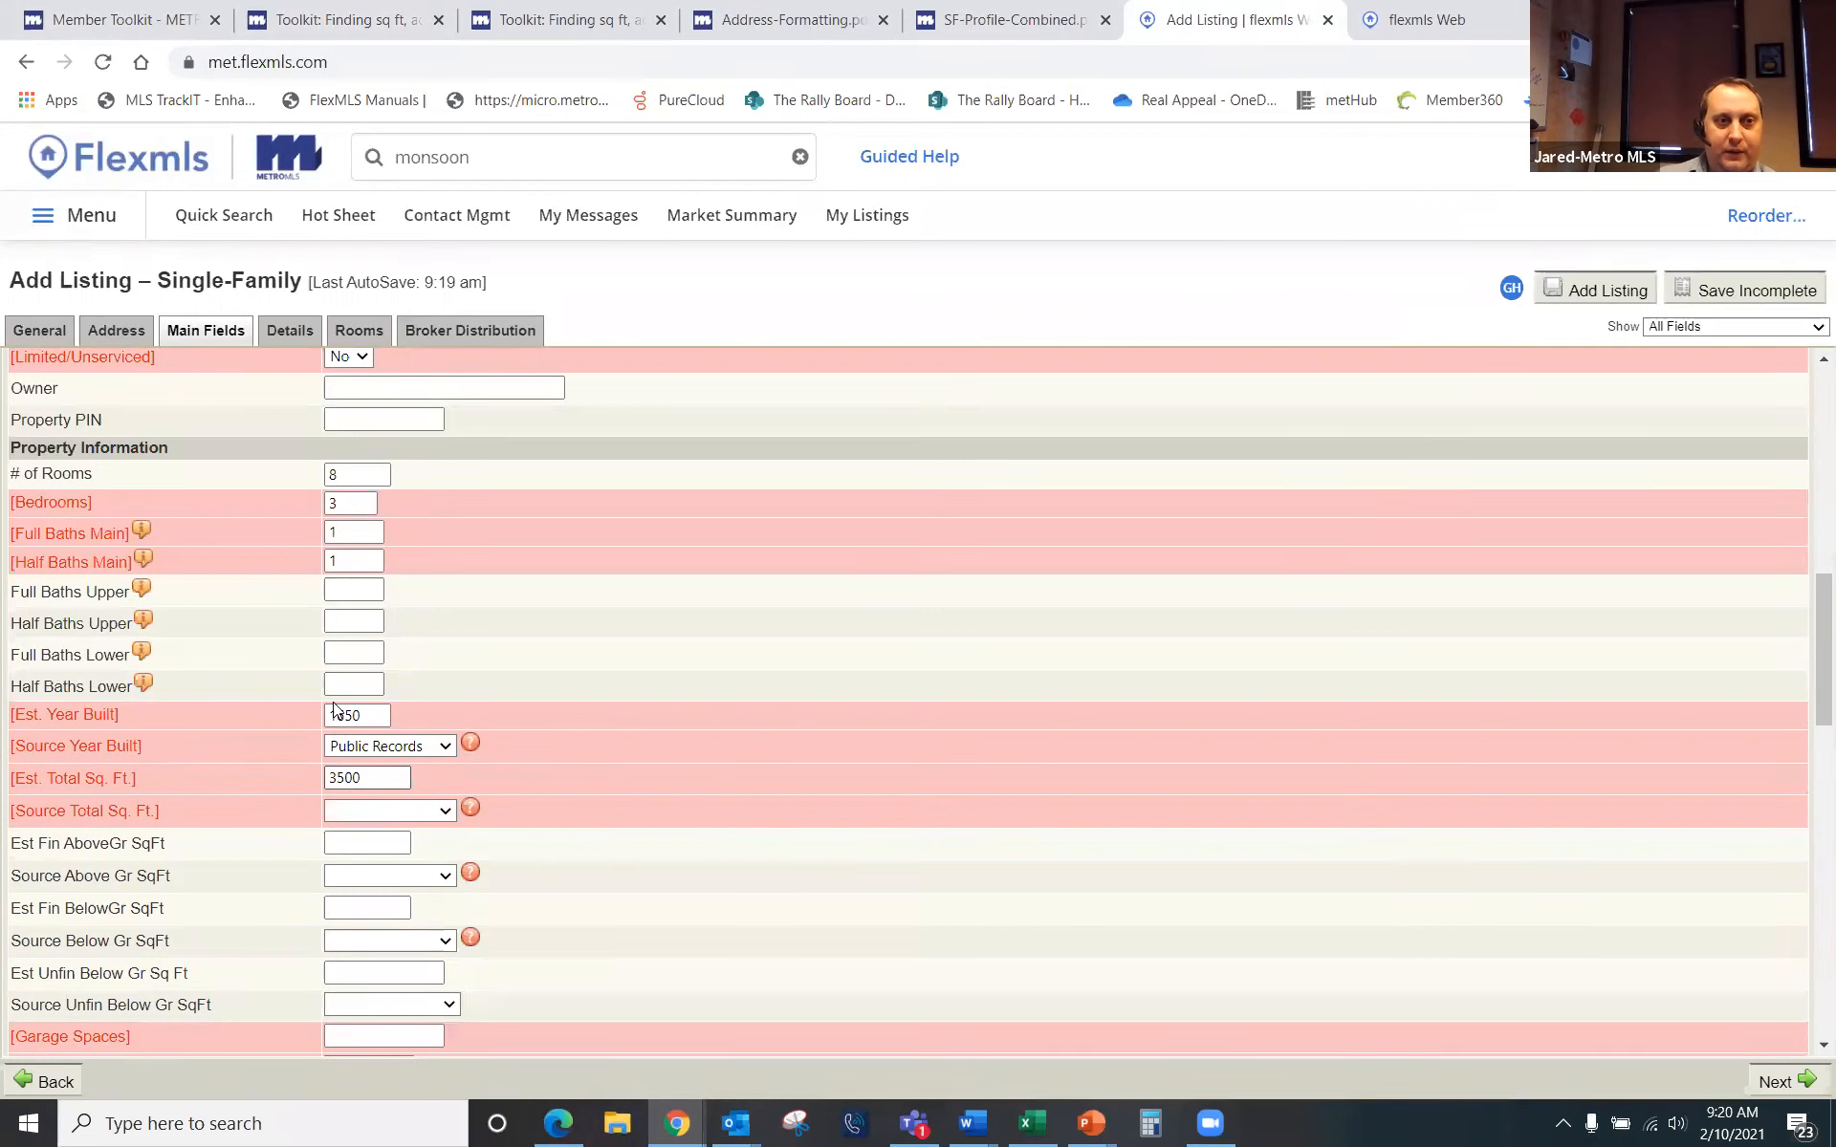
click(438, 811)
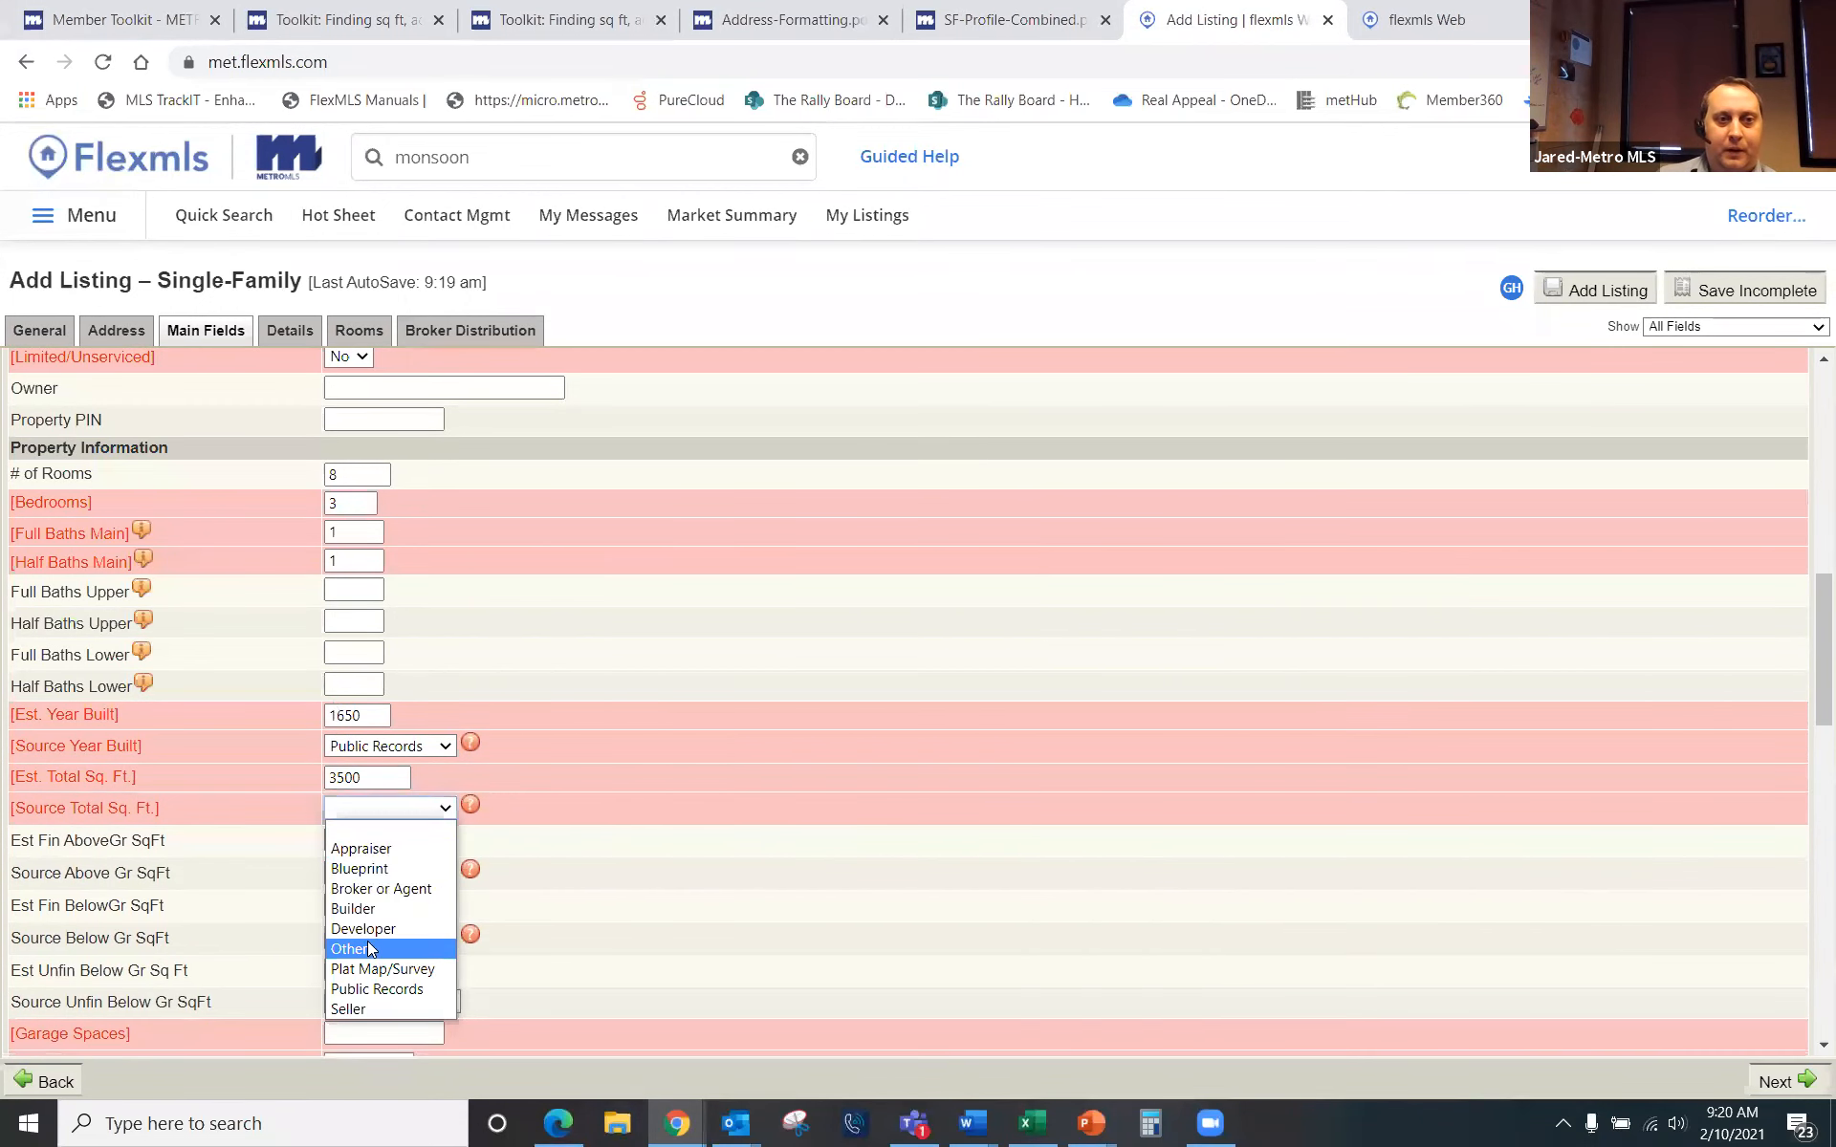
click(356, 991)
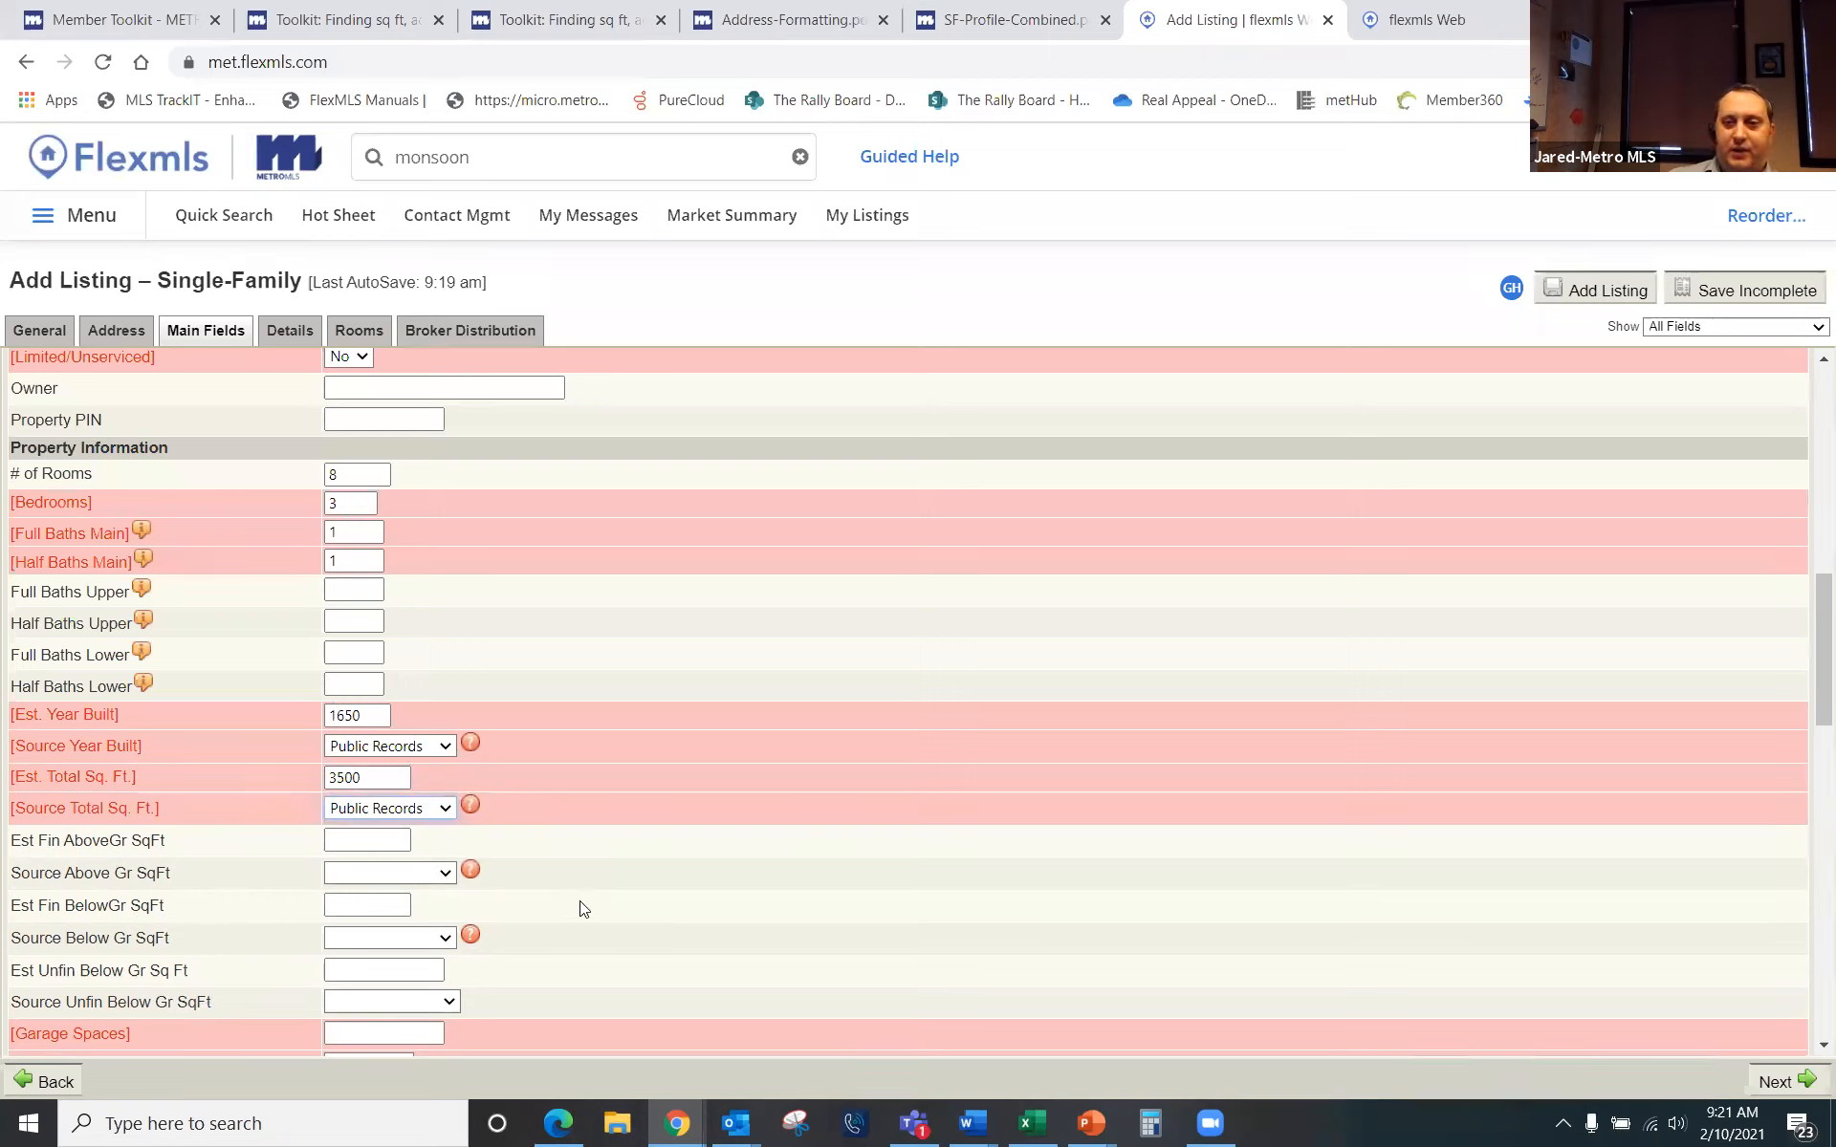
scroll(681, 916, down, 3)
Step: Enter 0 garage spaces with garage type None
click(388, 794)
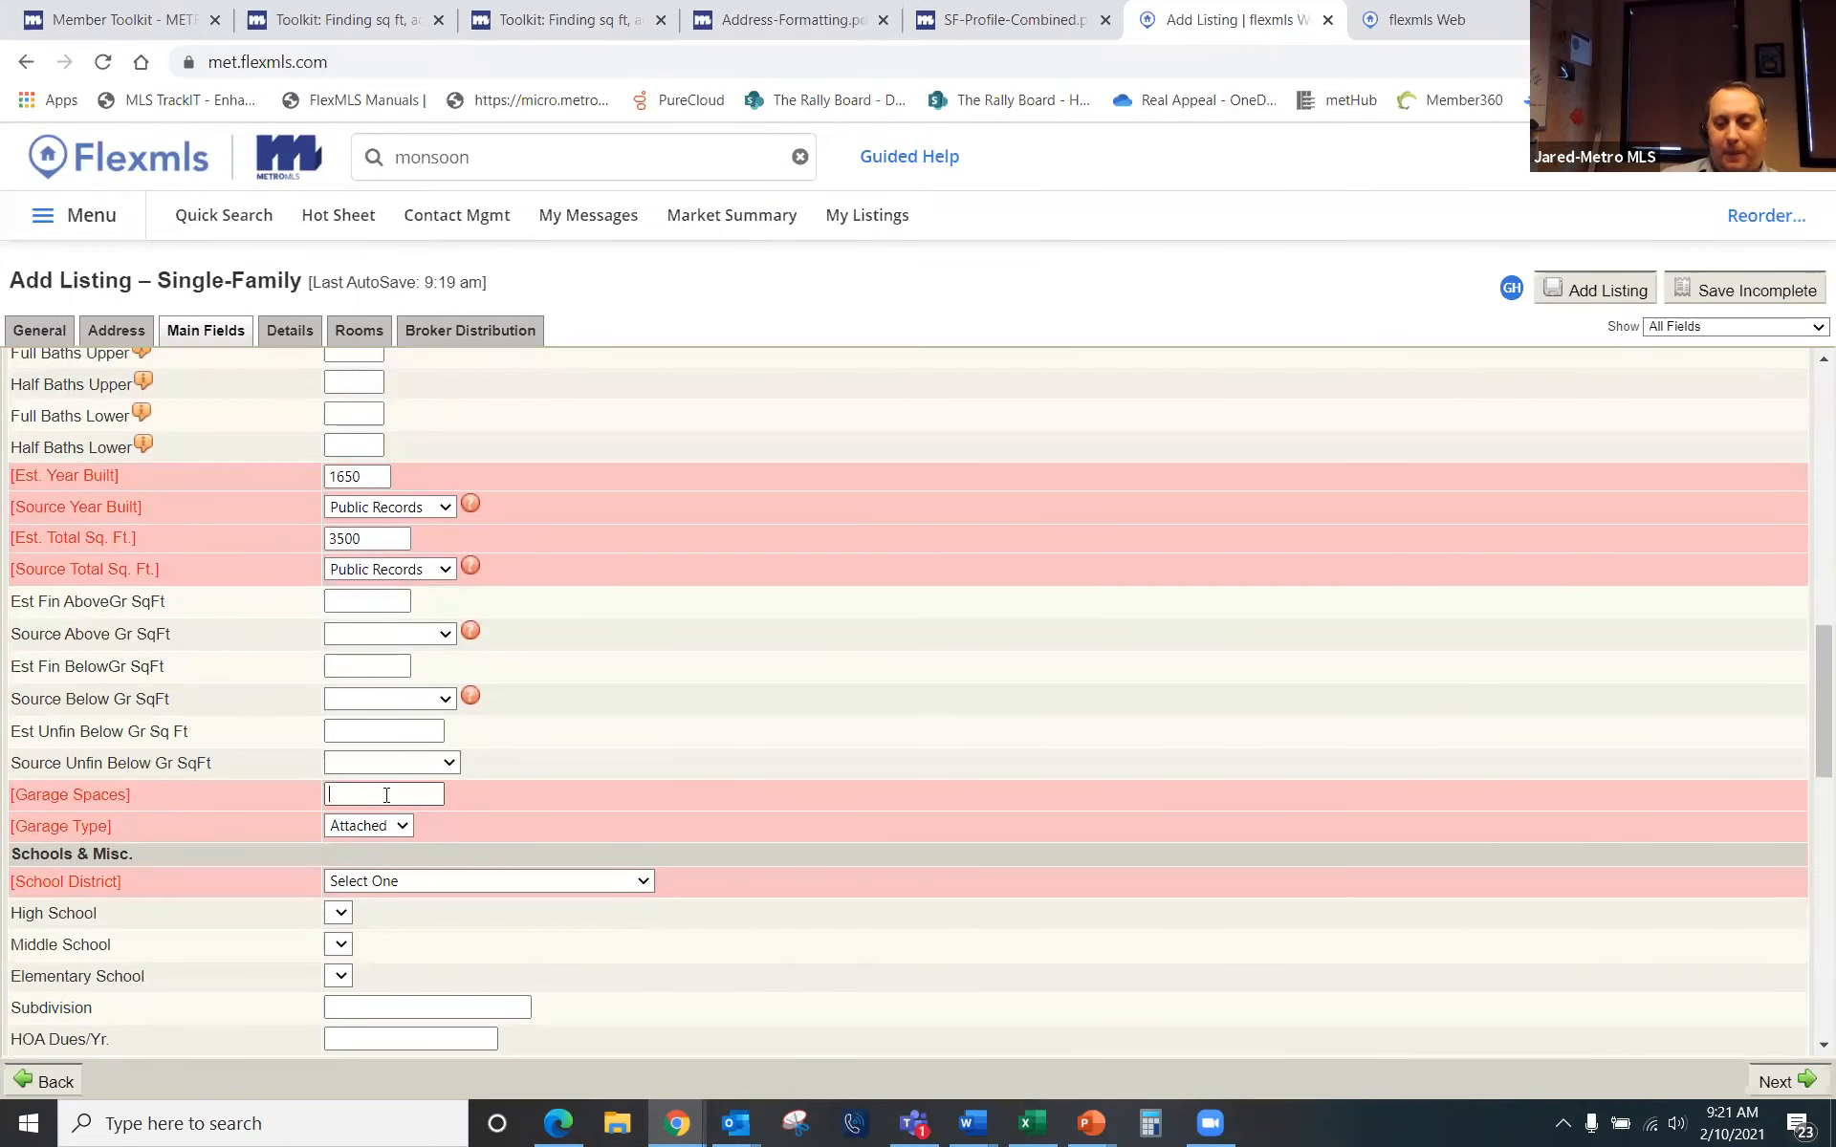
text(0)
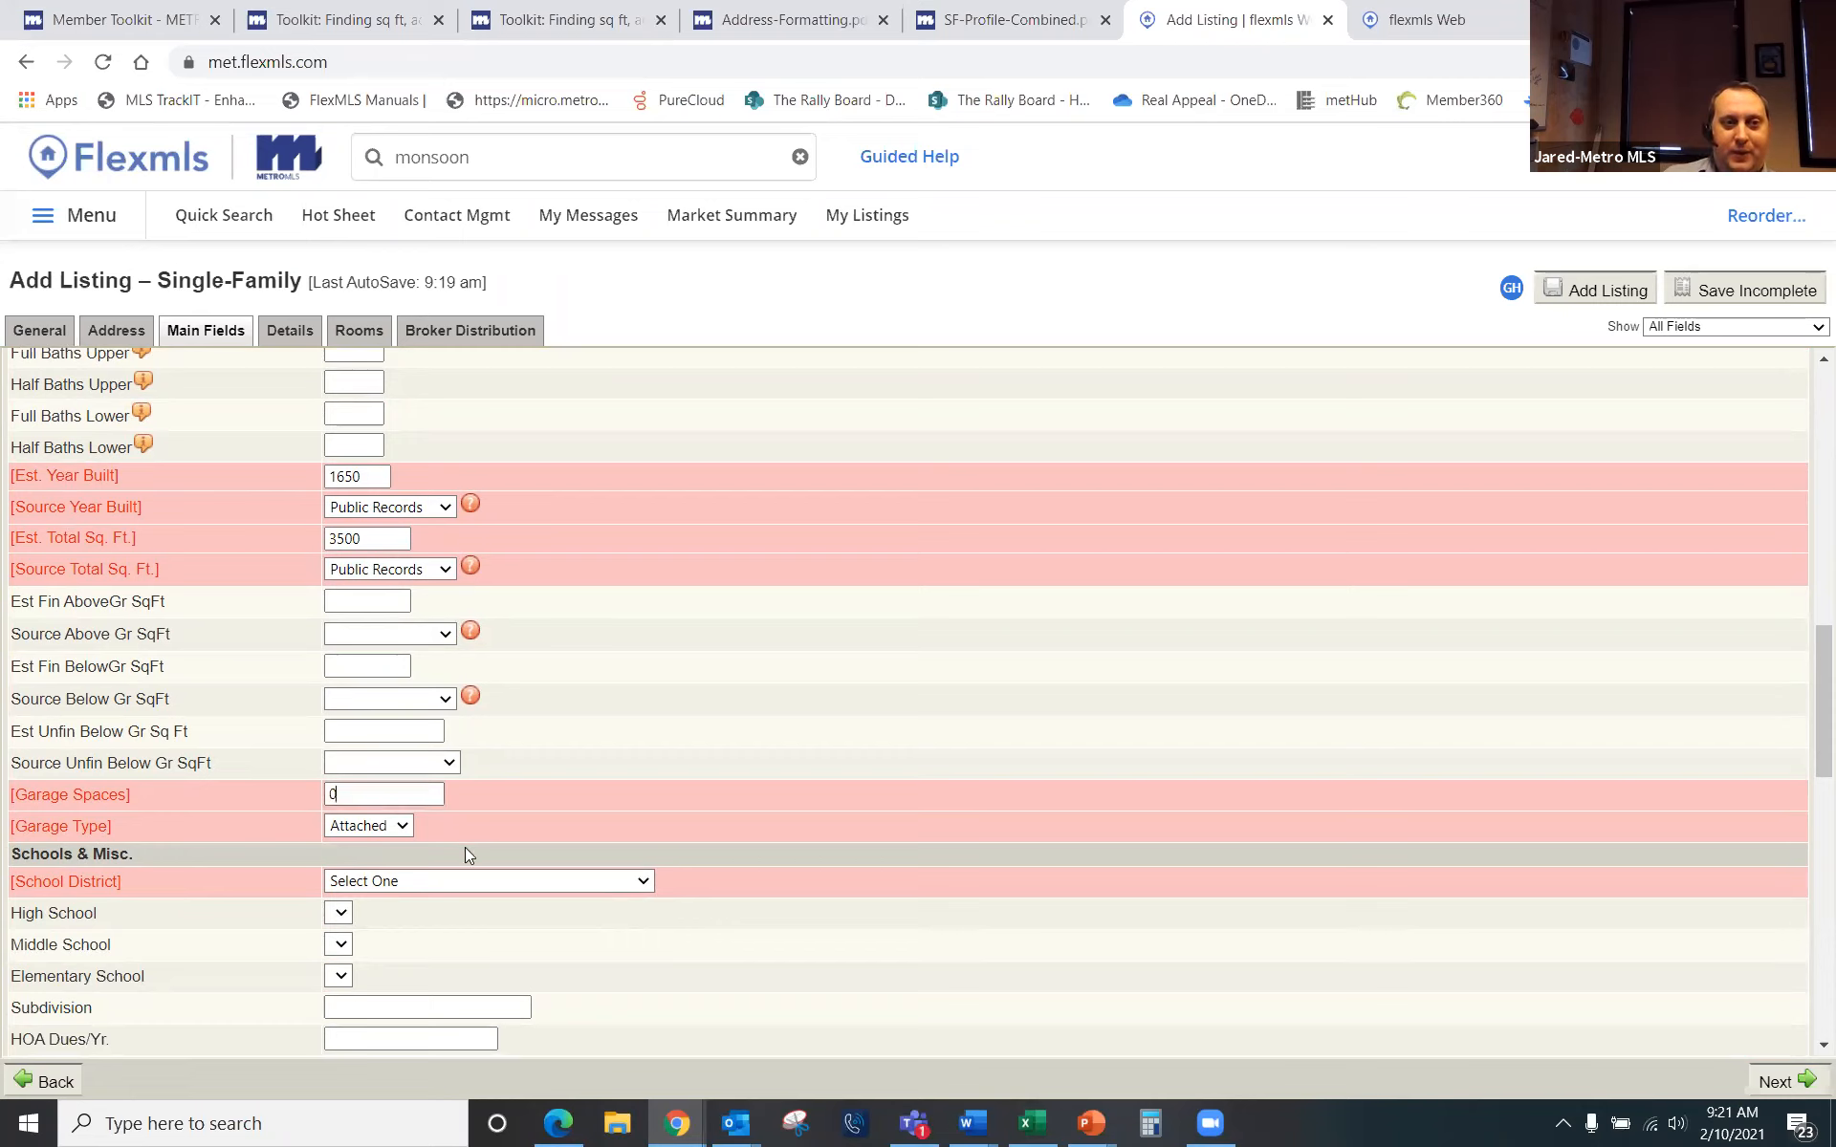
click(401, 826)
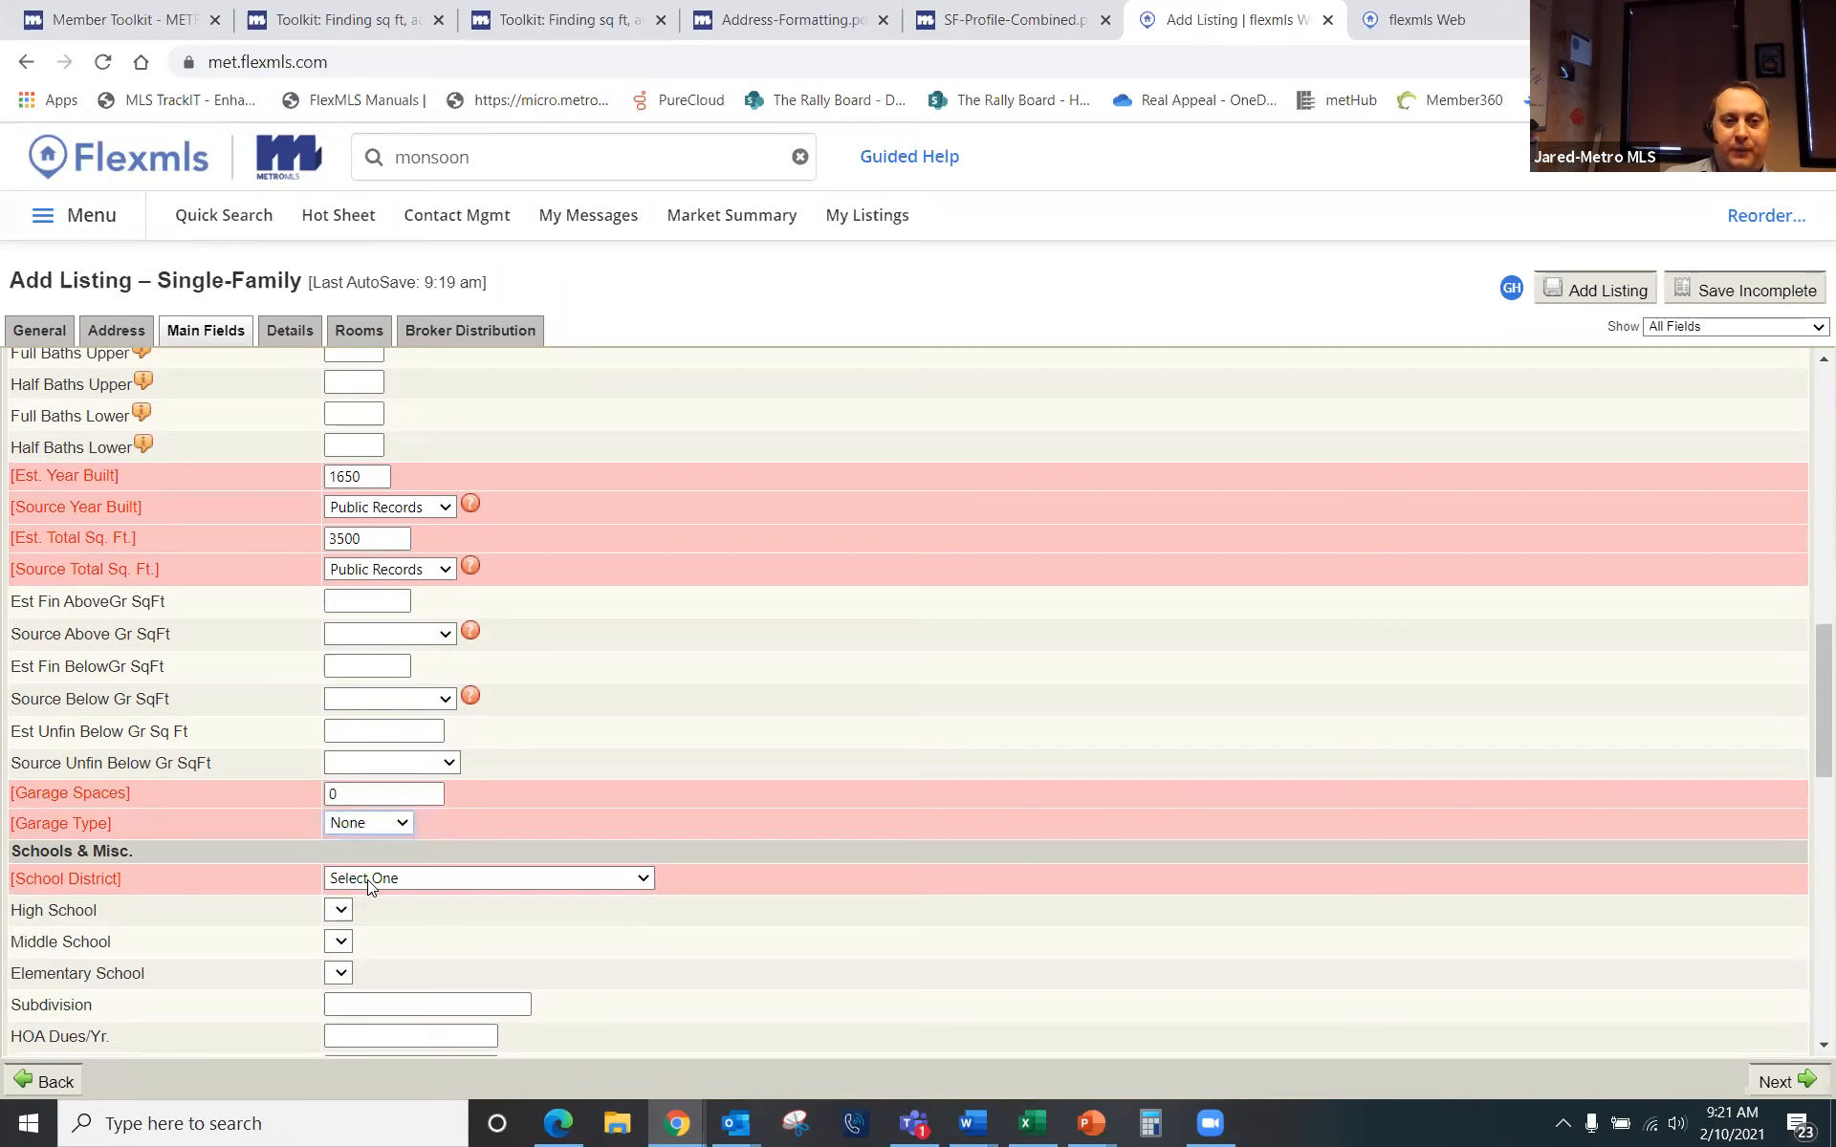
Step: Set the school district to Wauwatosa
click(371, 879)
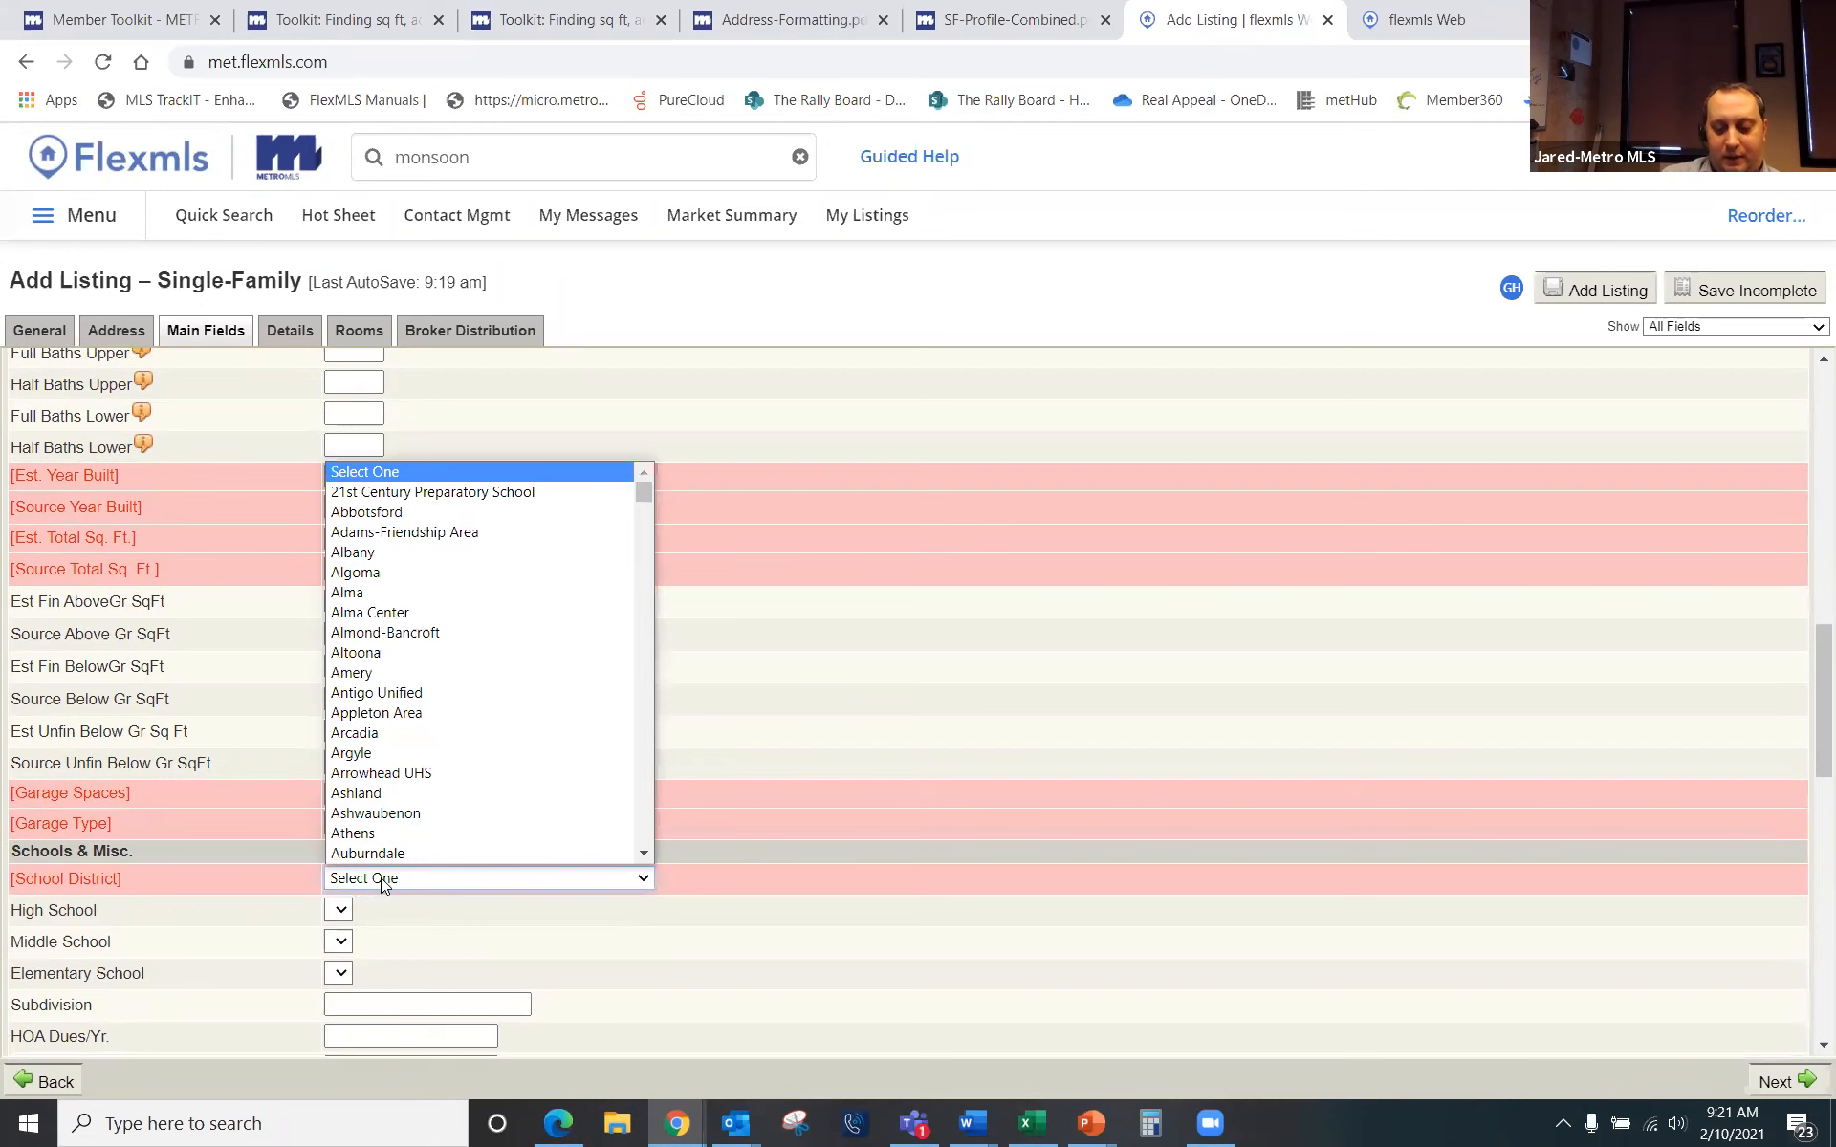
text(wauk)
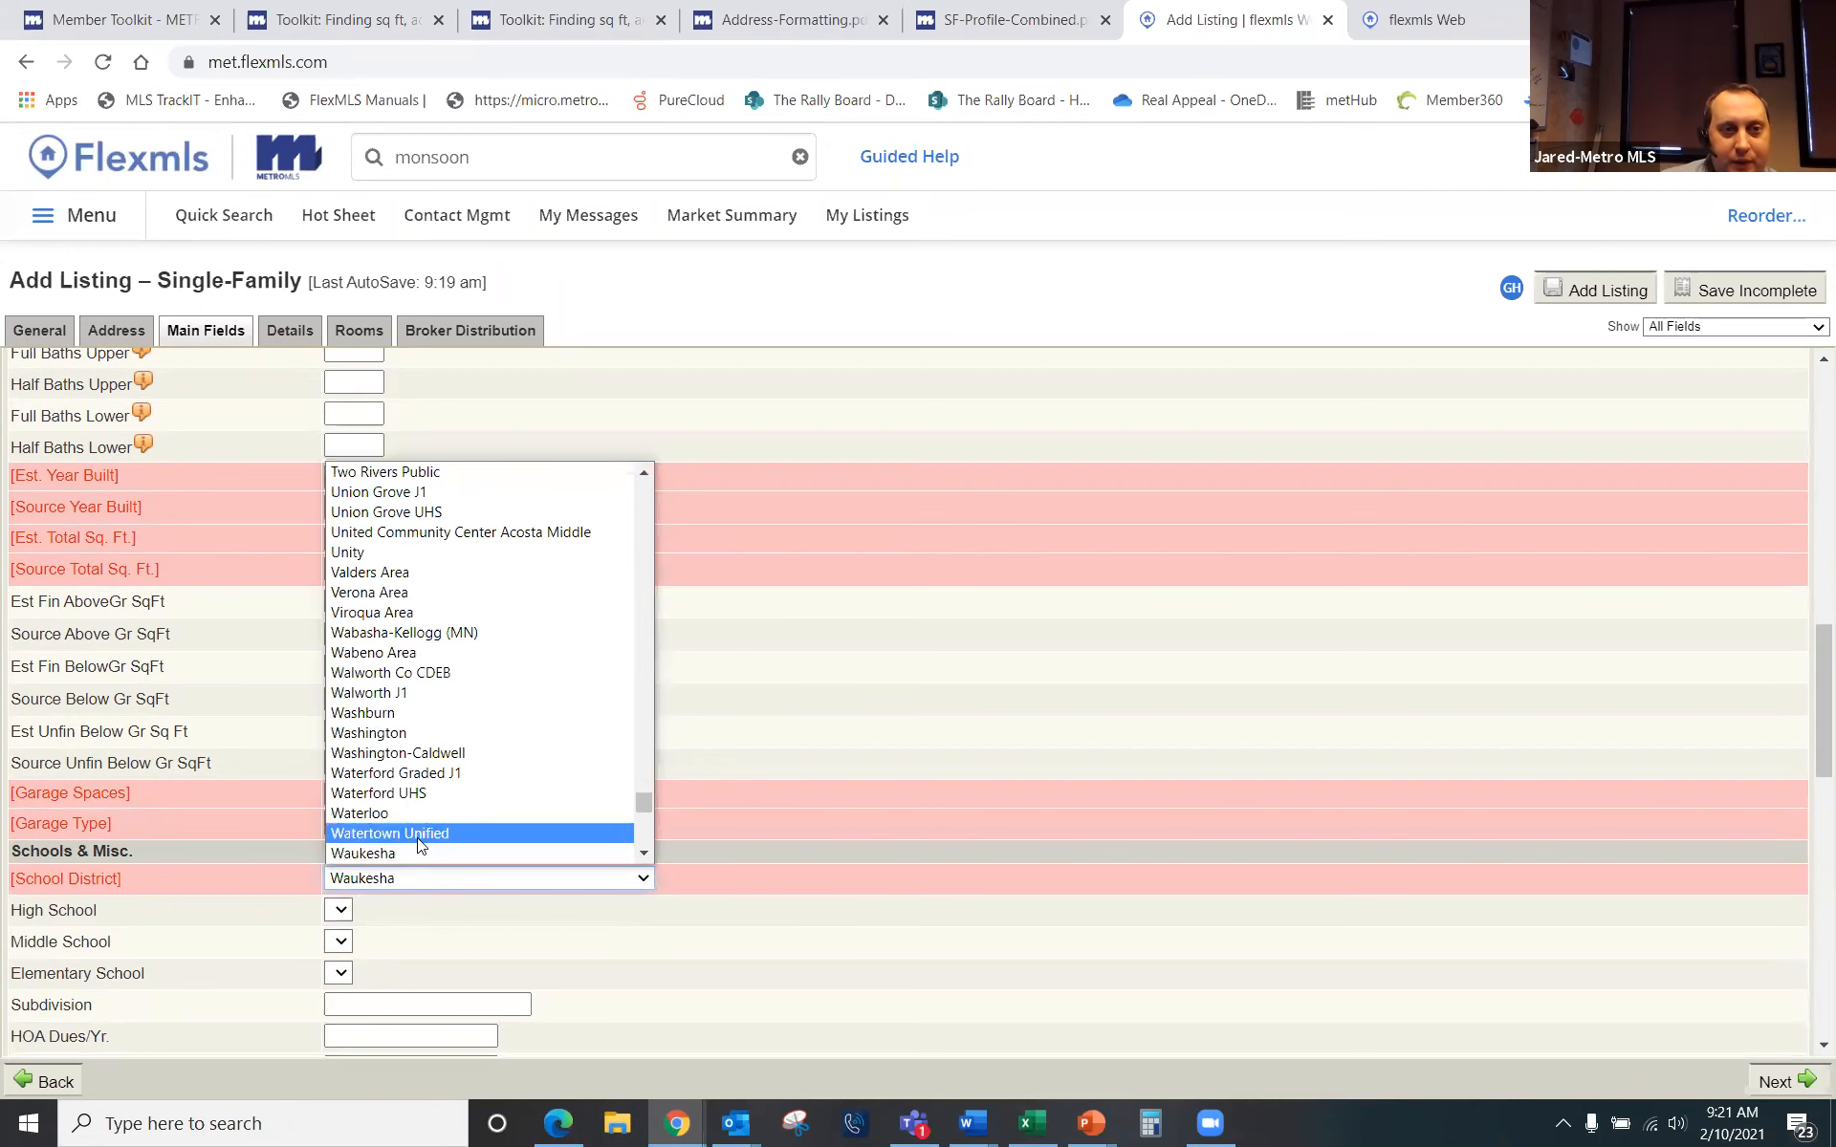
scroll(418, 844, down, 3)
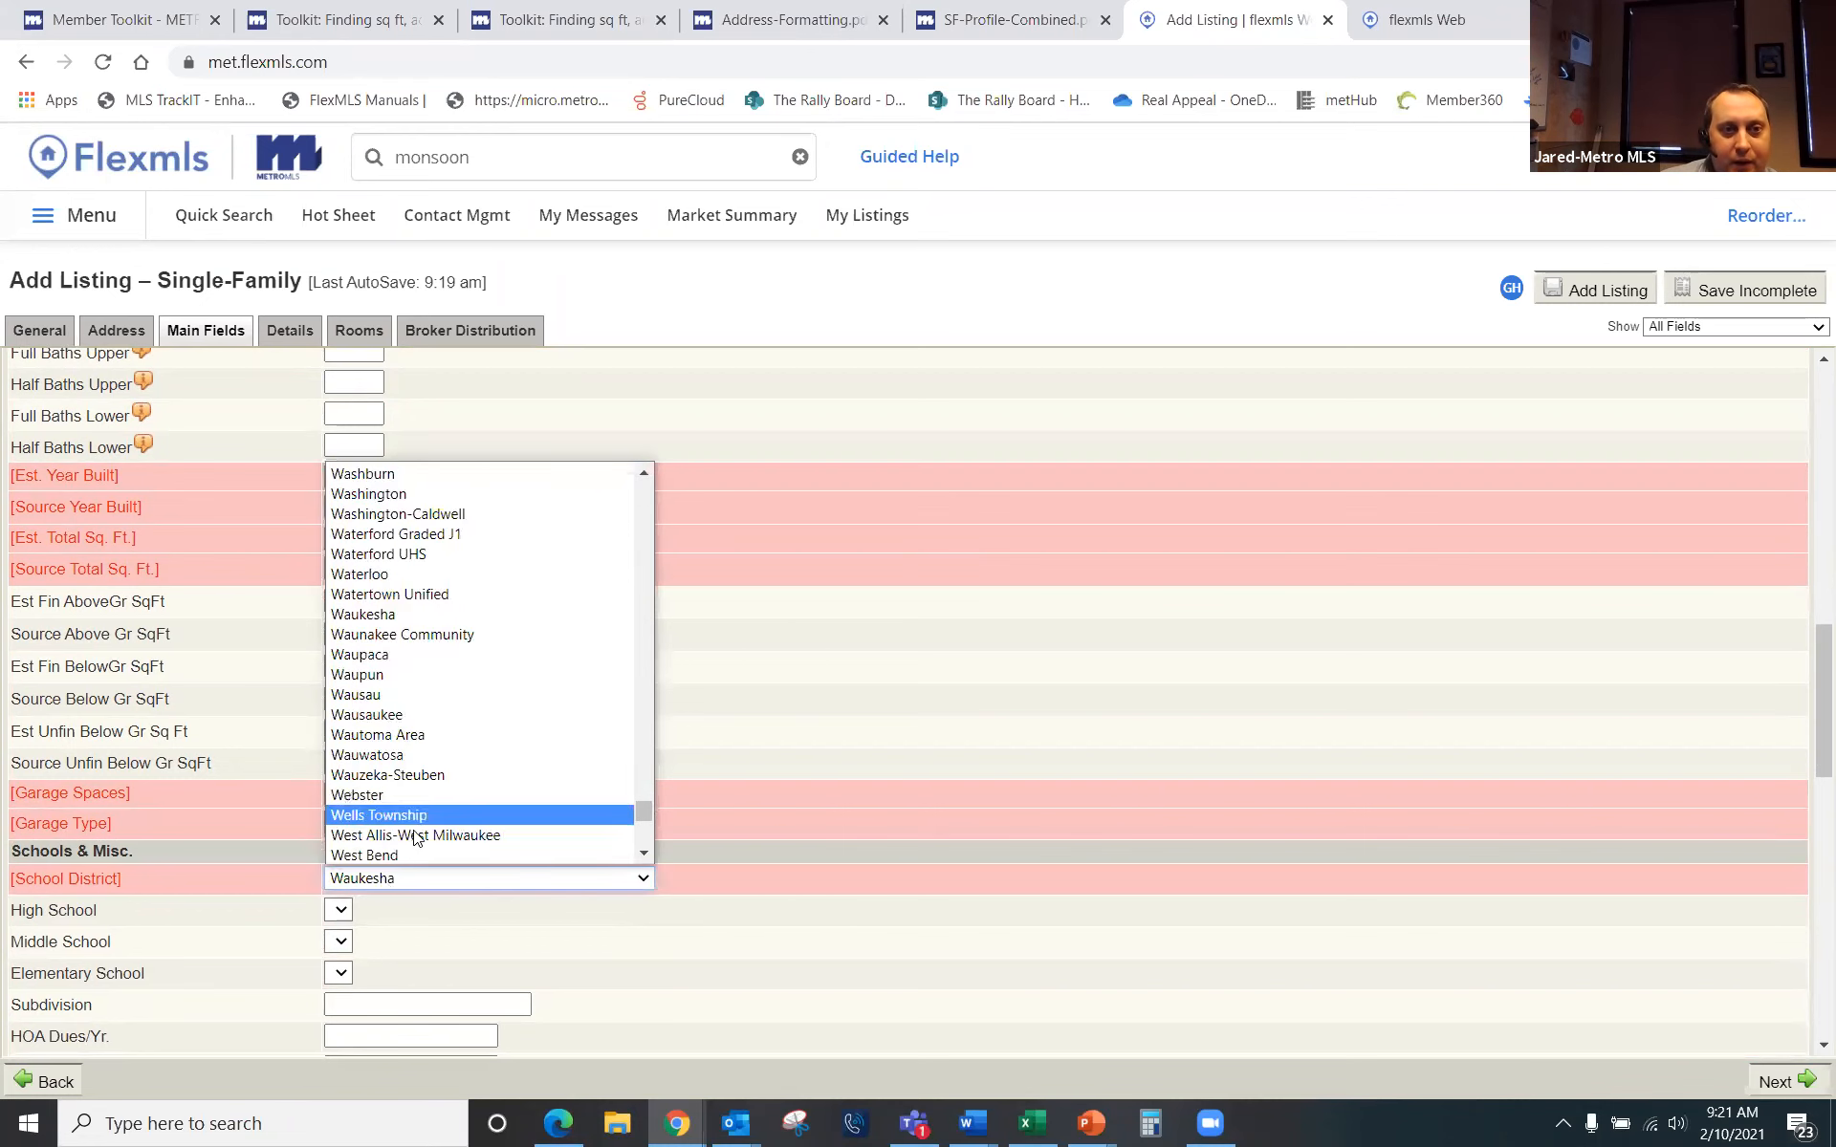
click(400, 761)
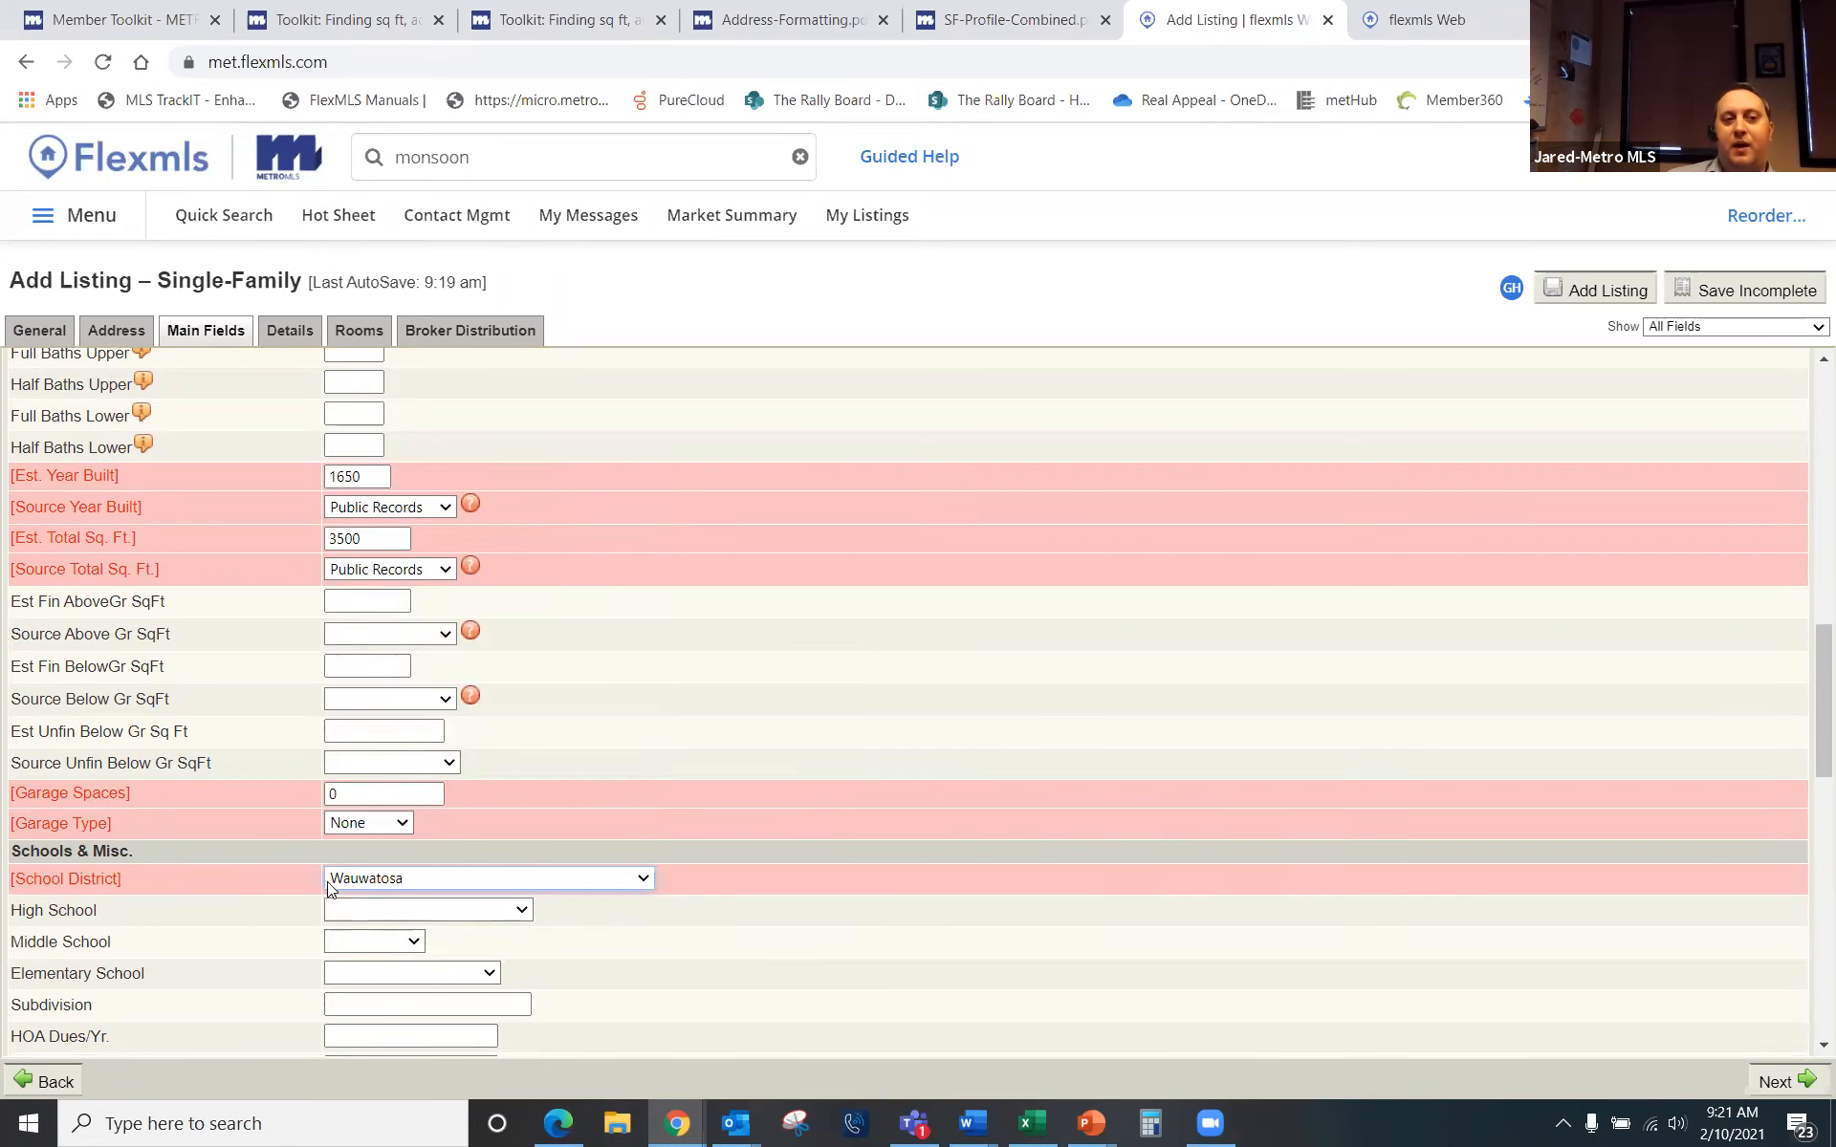
scroll(330, 889, down, 1)
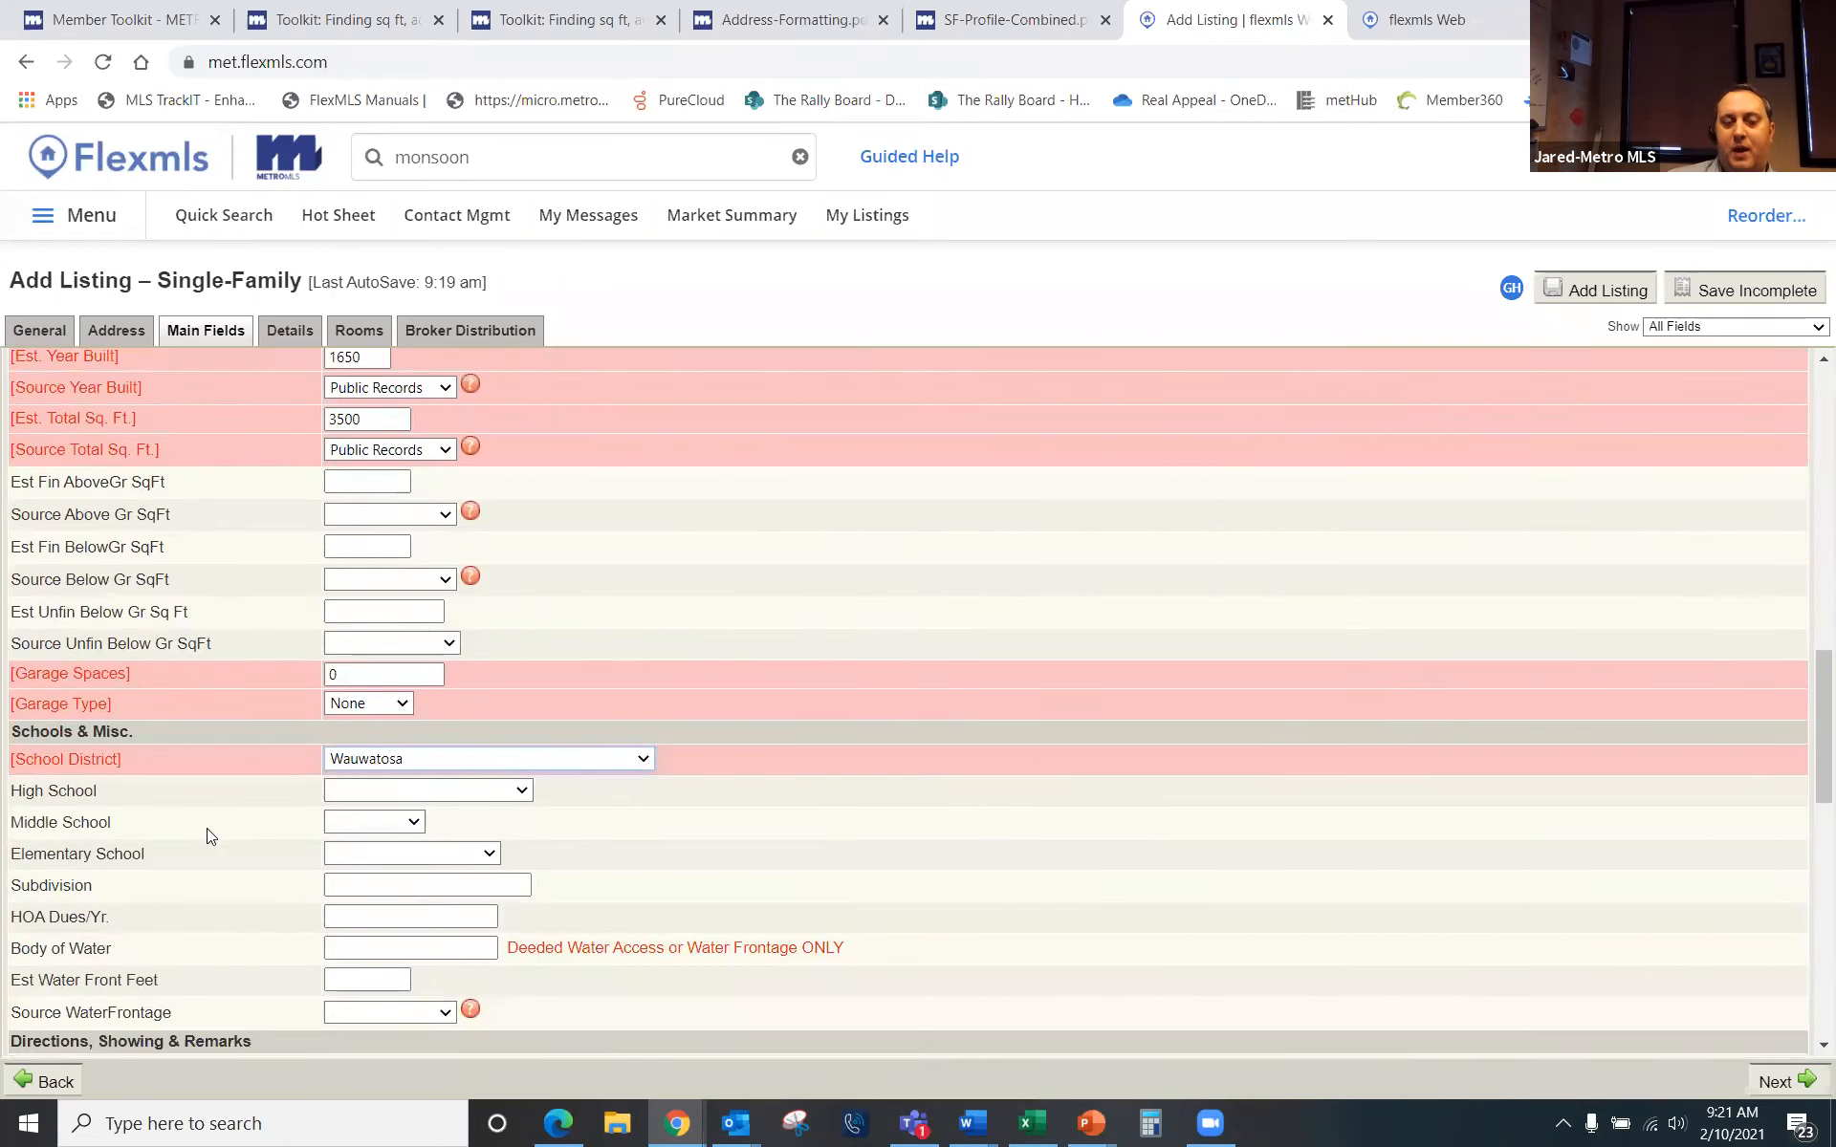
click(378, 797)
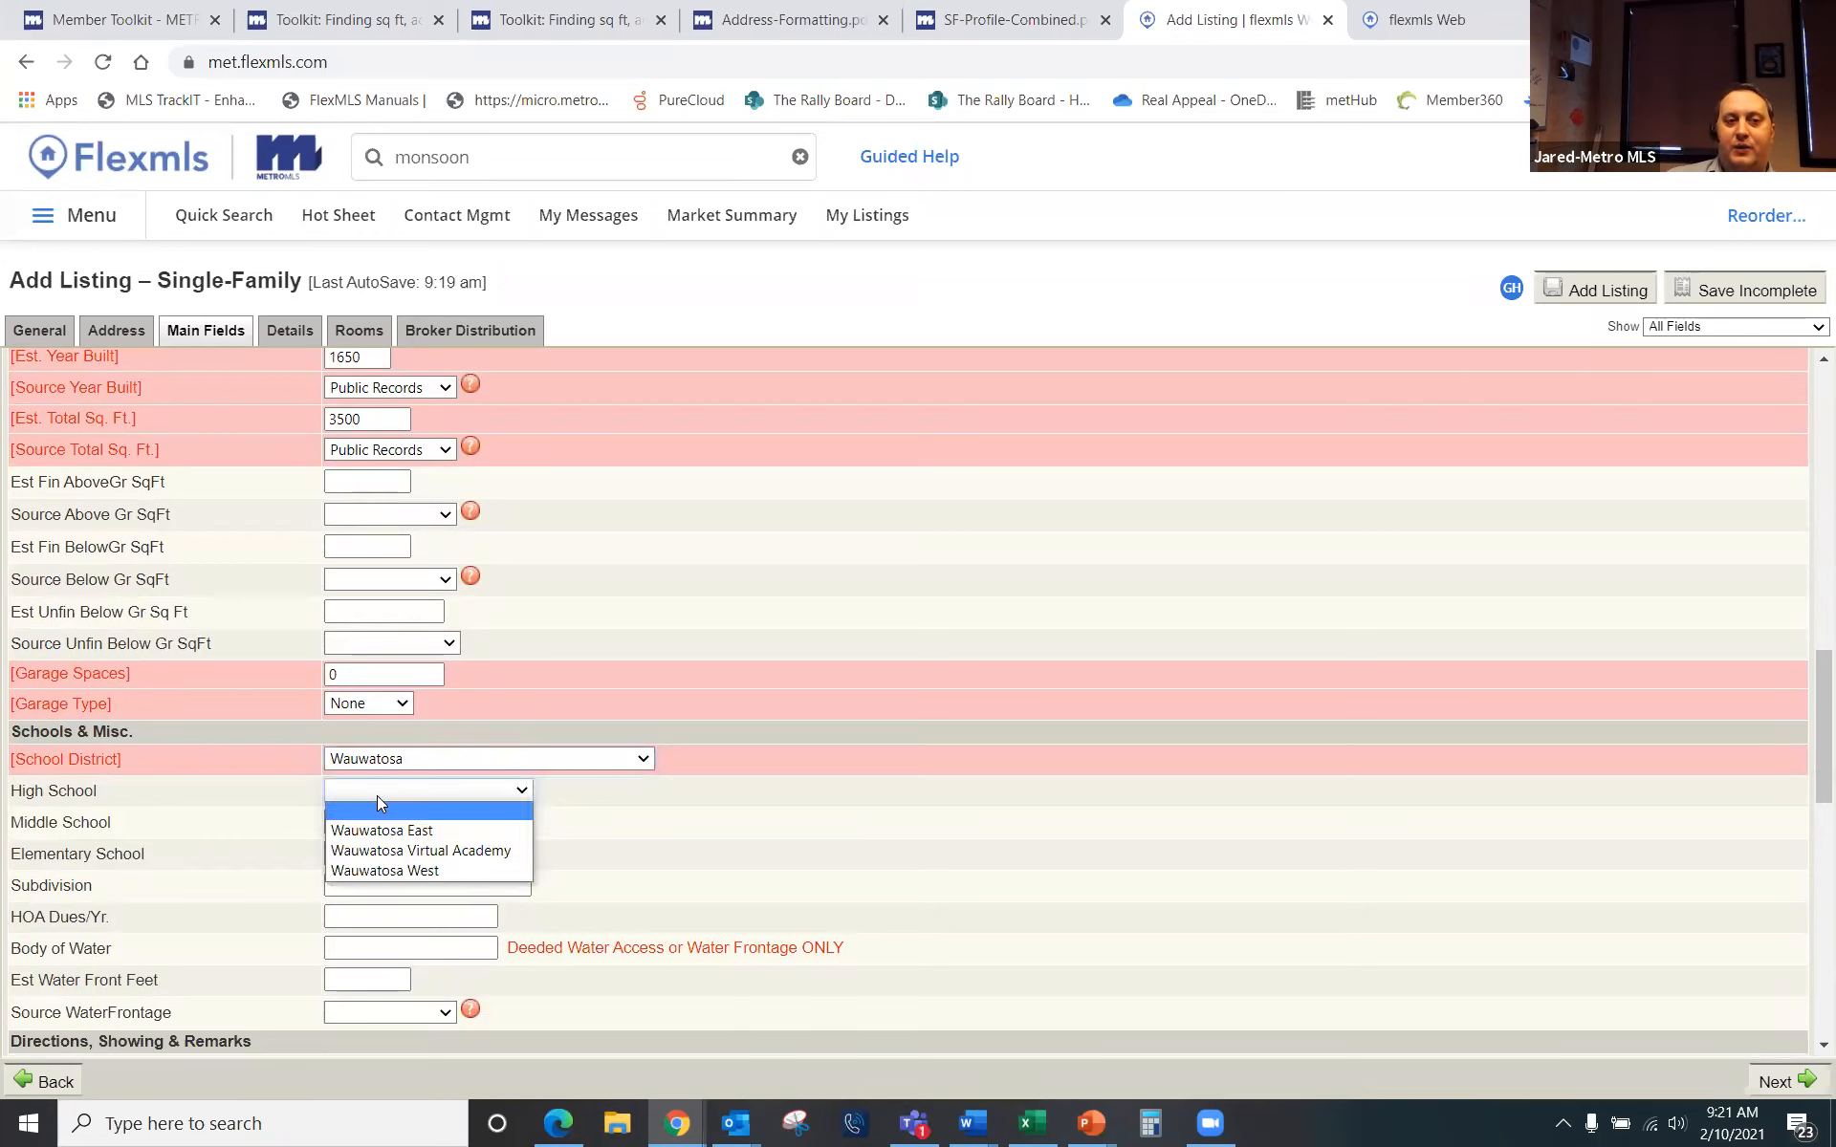
click(416, 870)
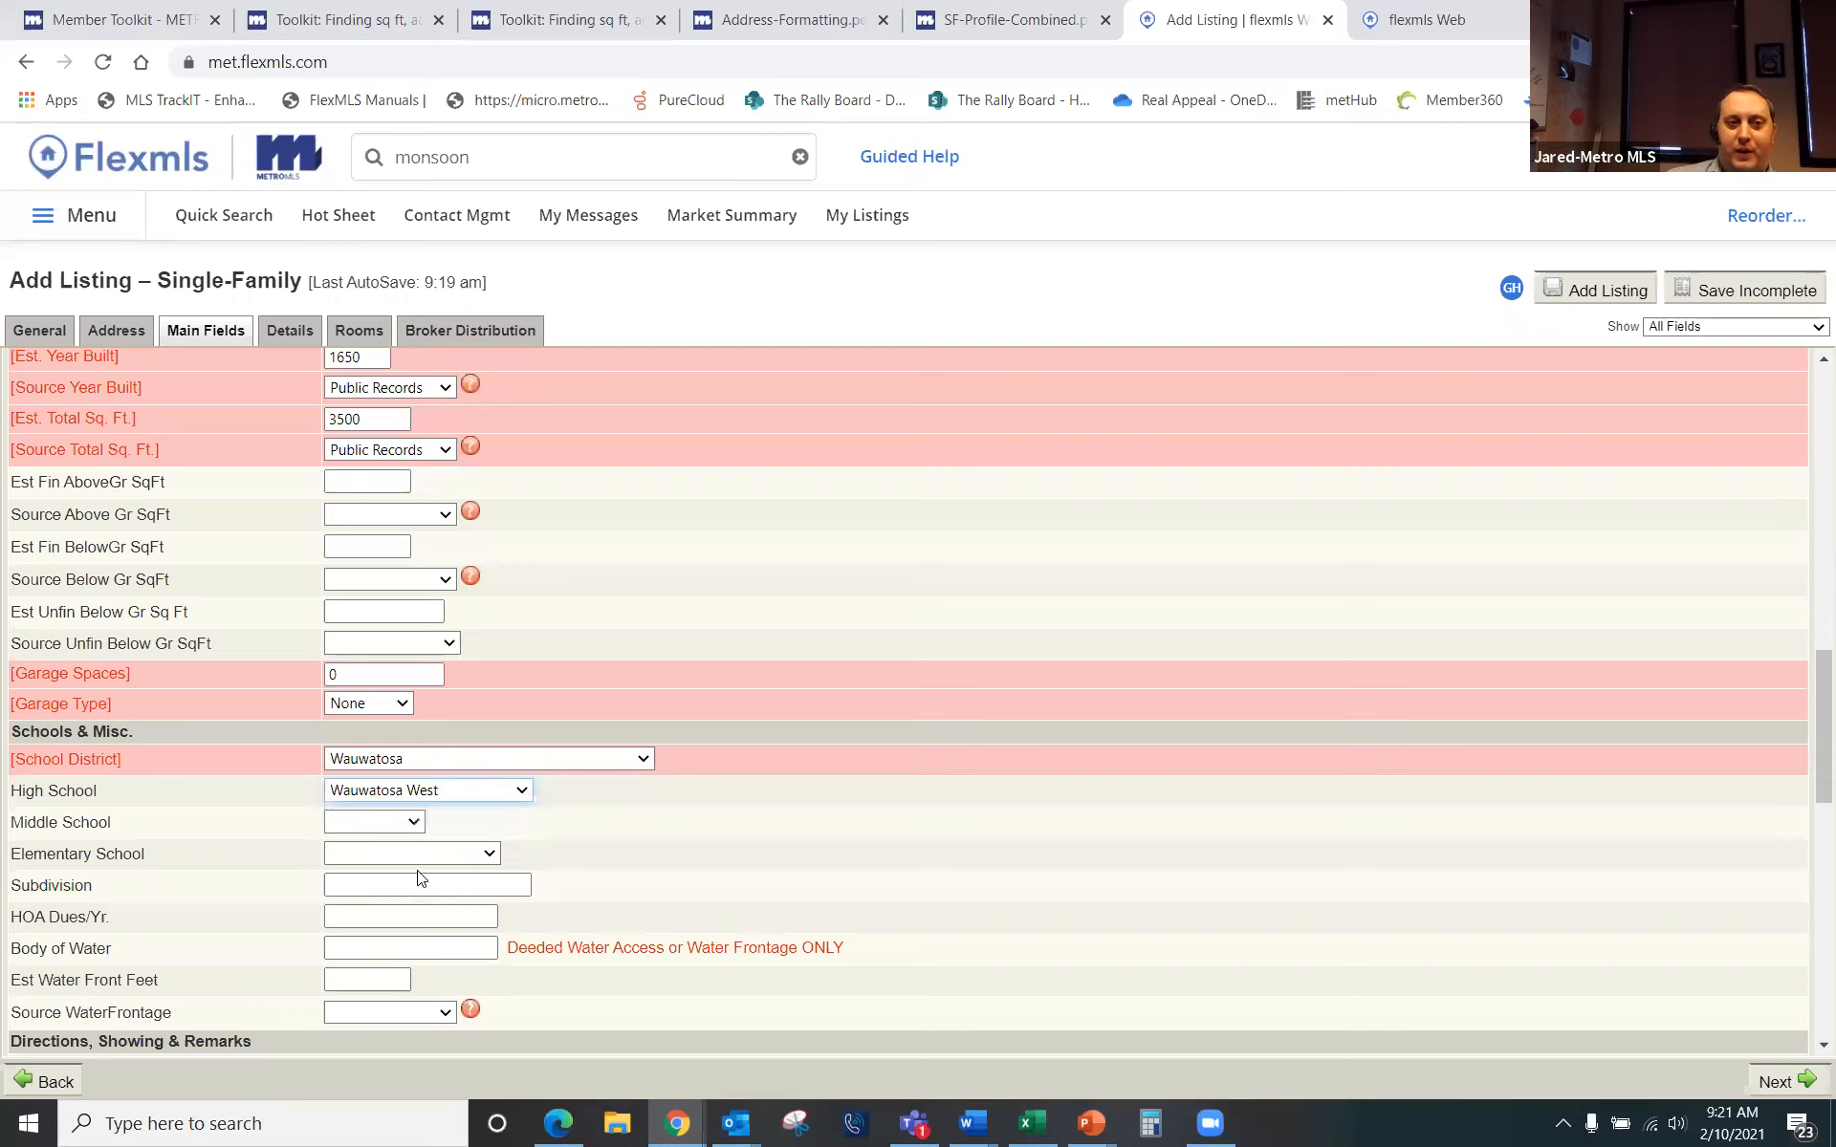
click(415, 824)
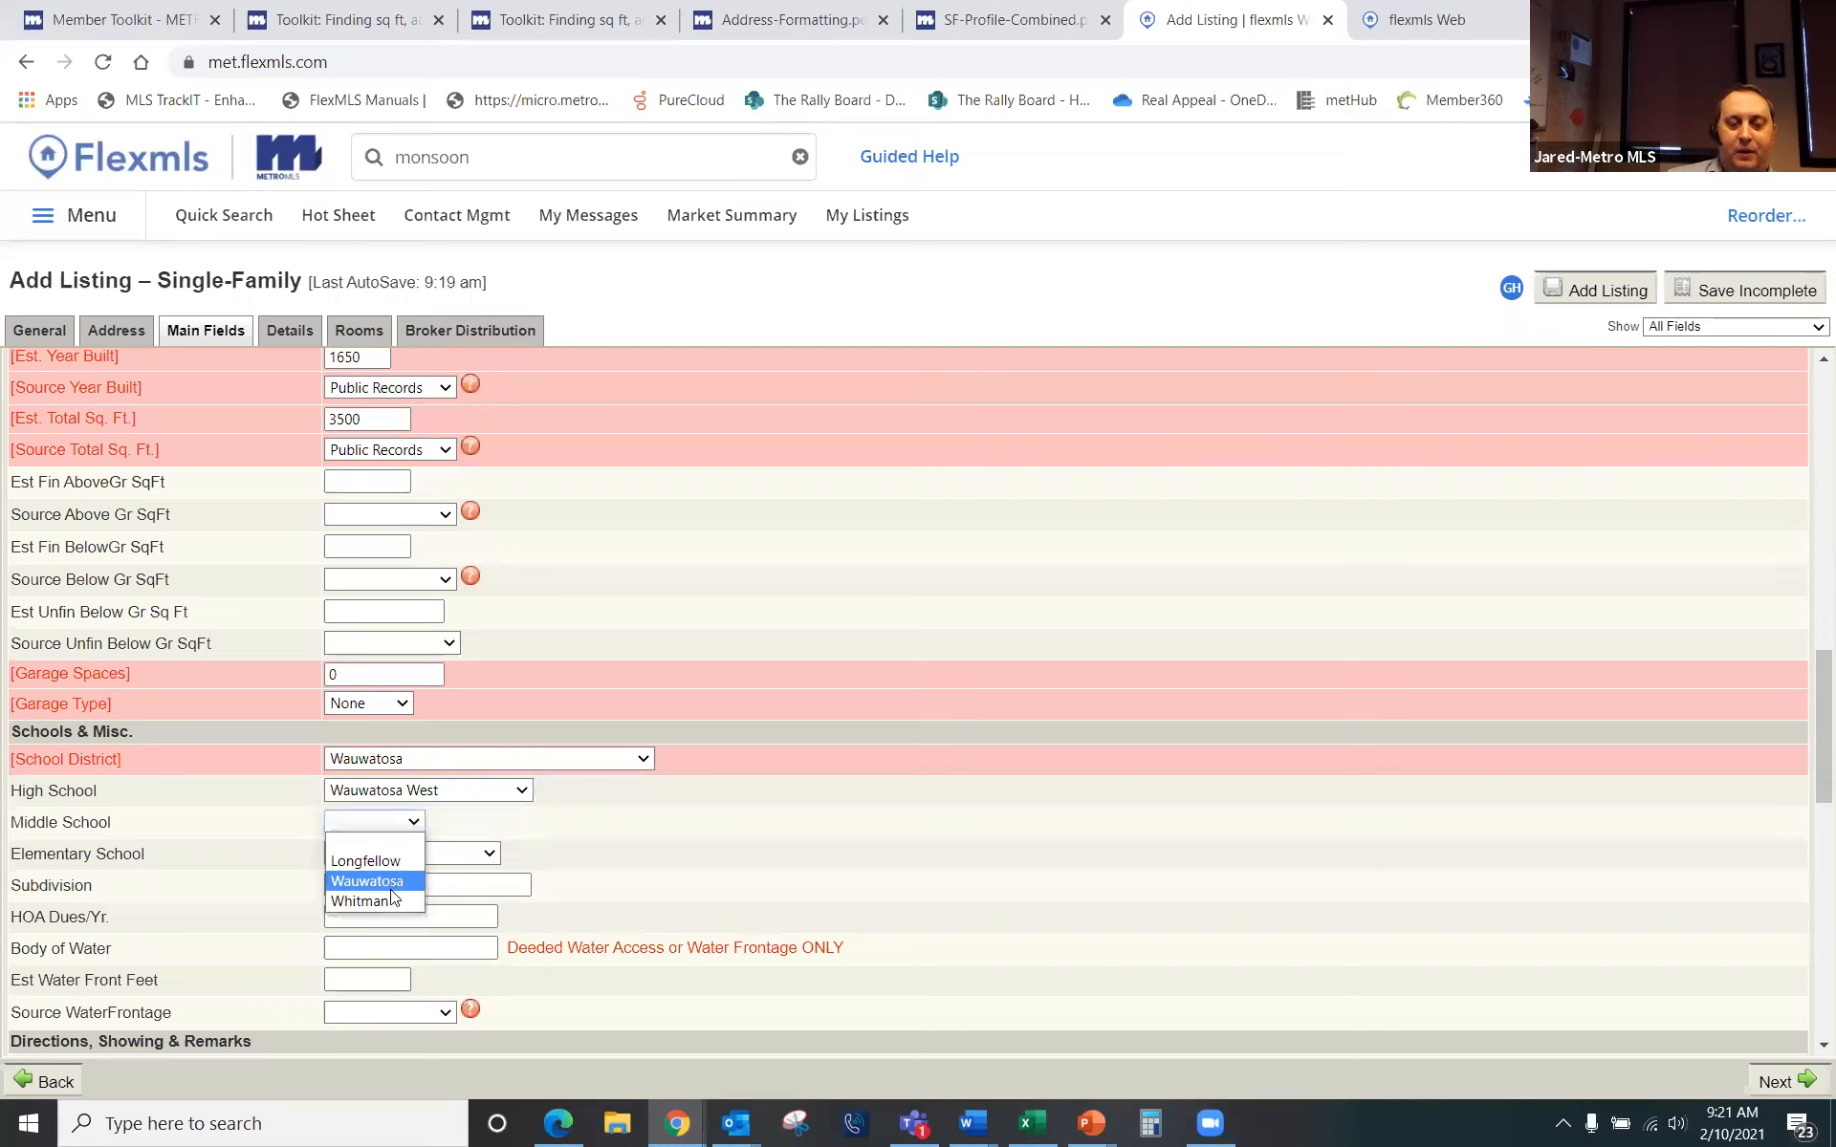
click(386, 861)
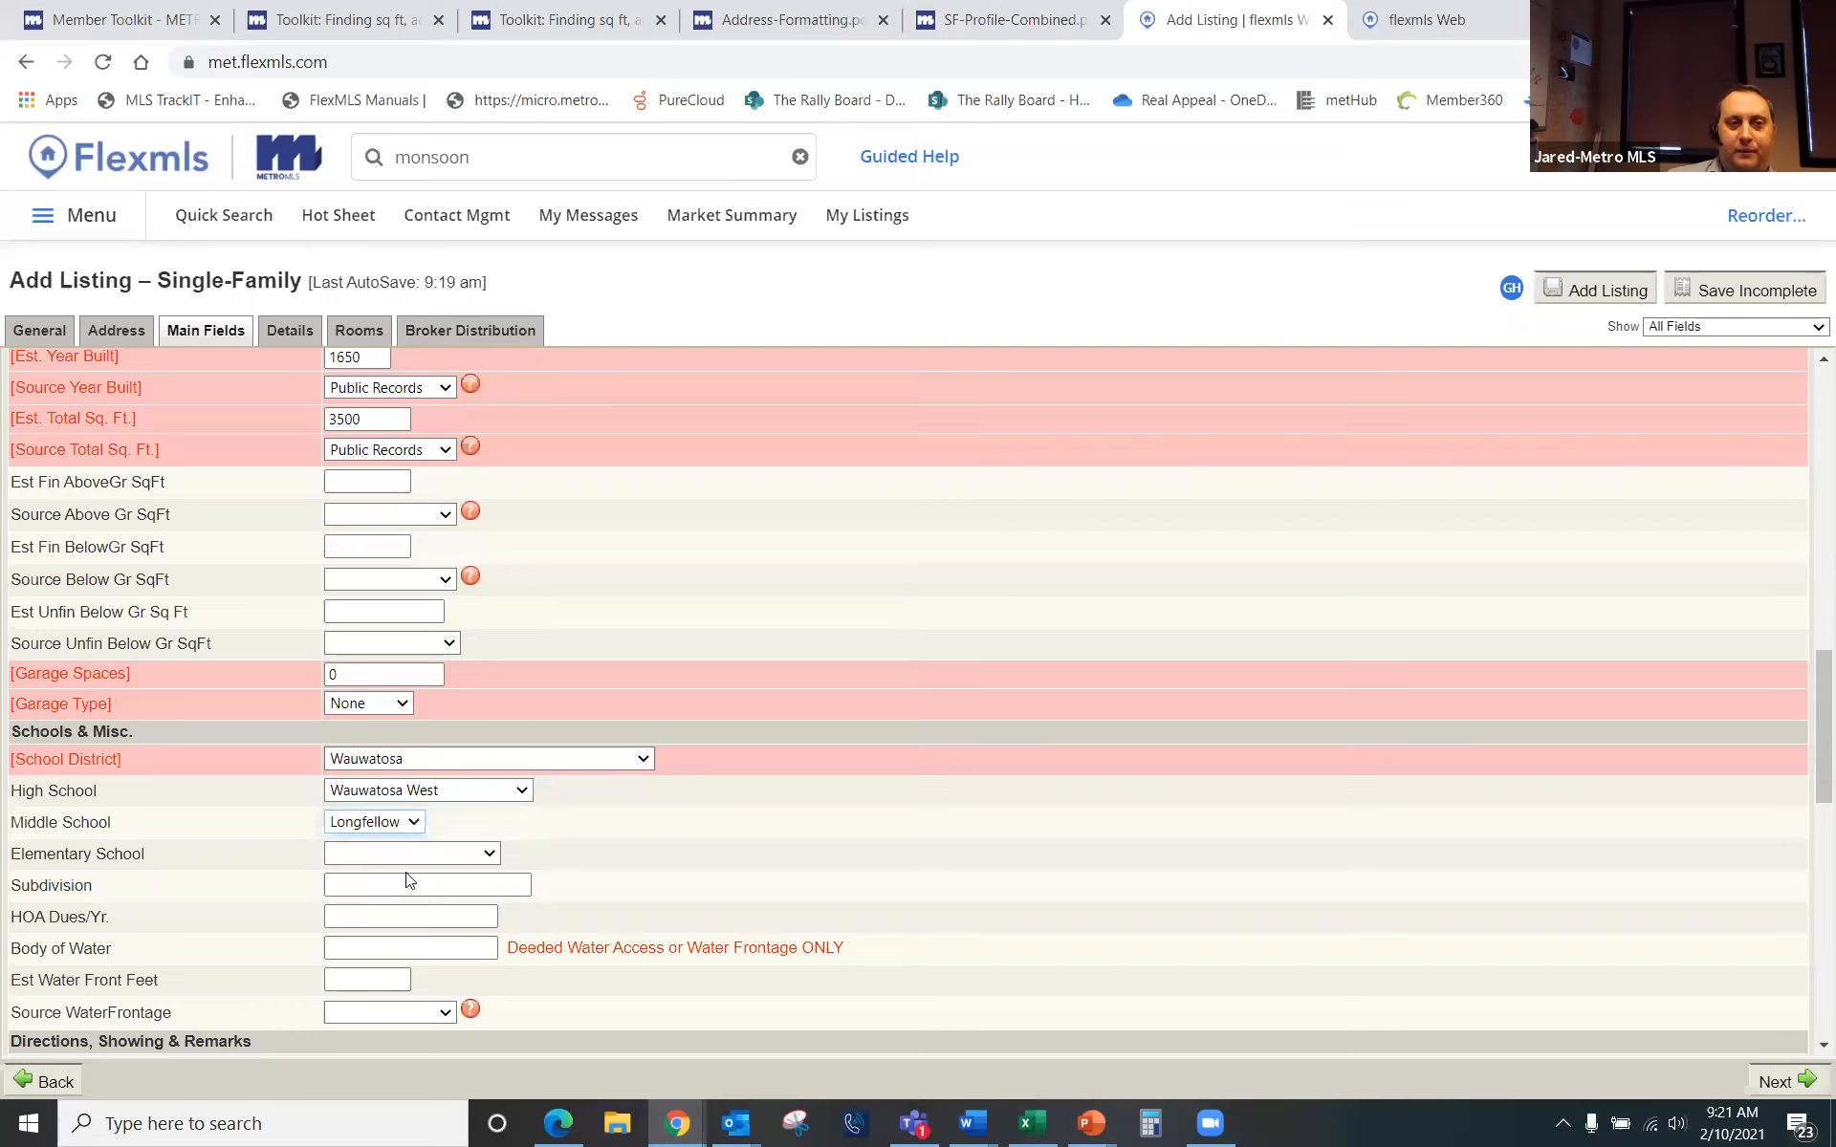
click(488, 856)
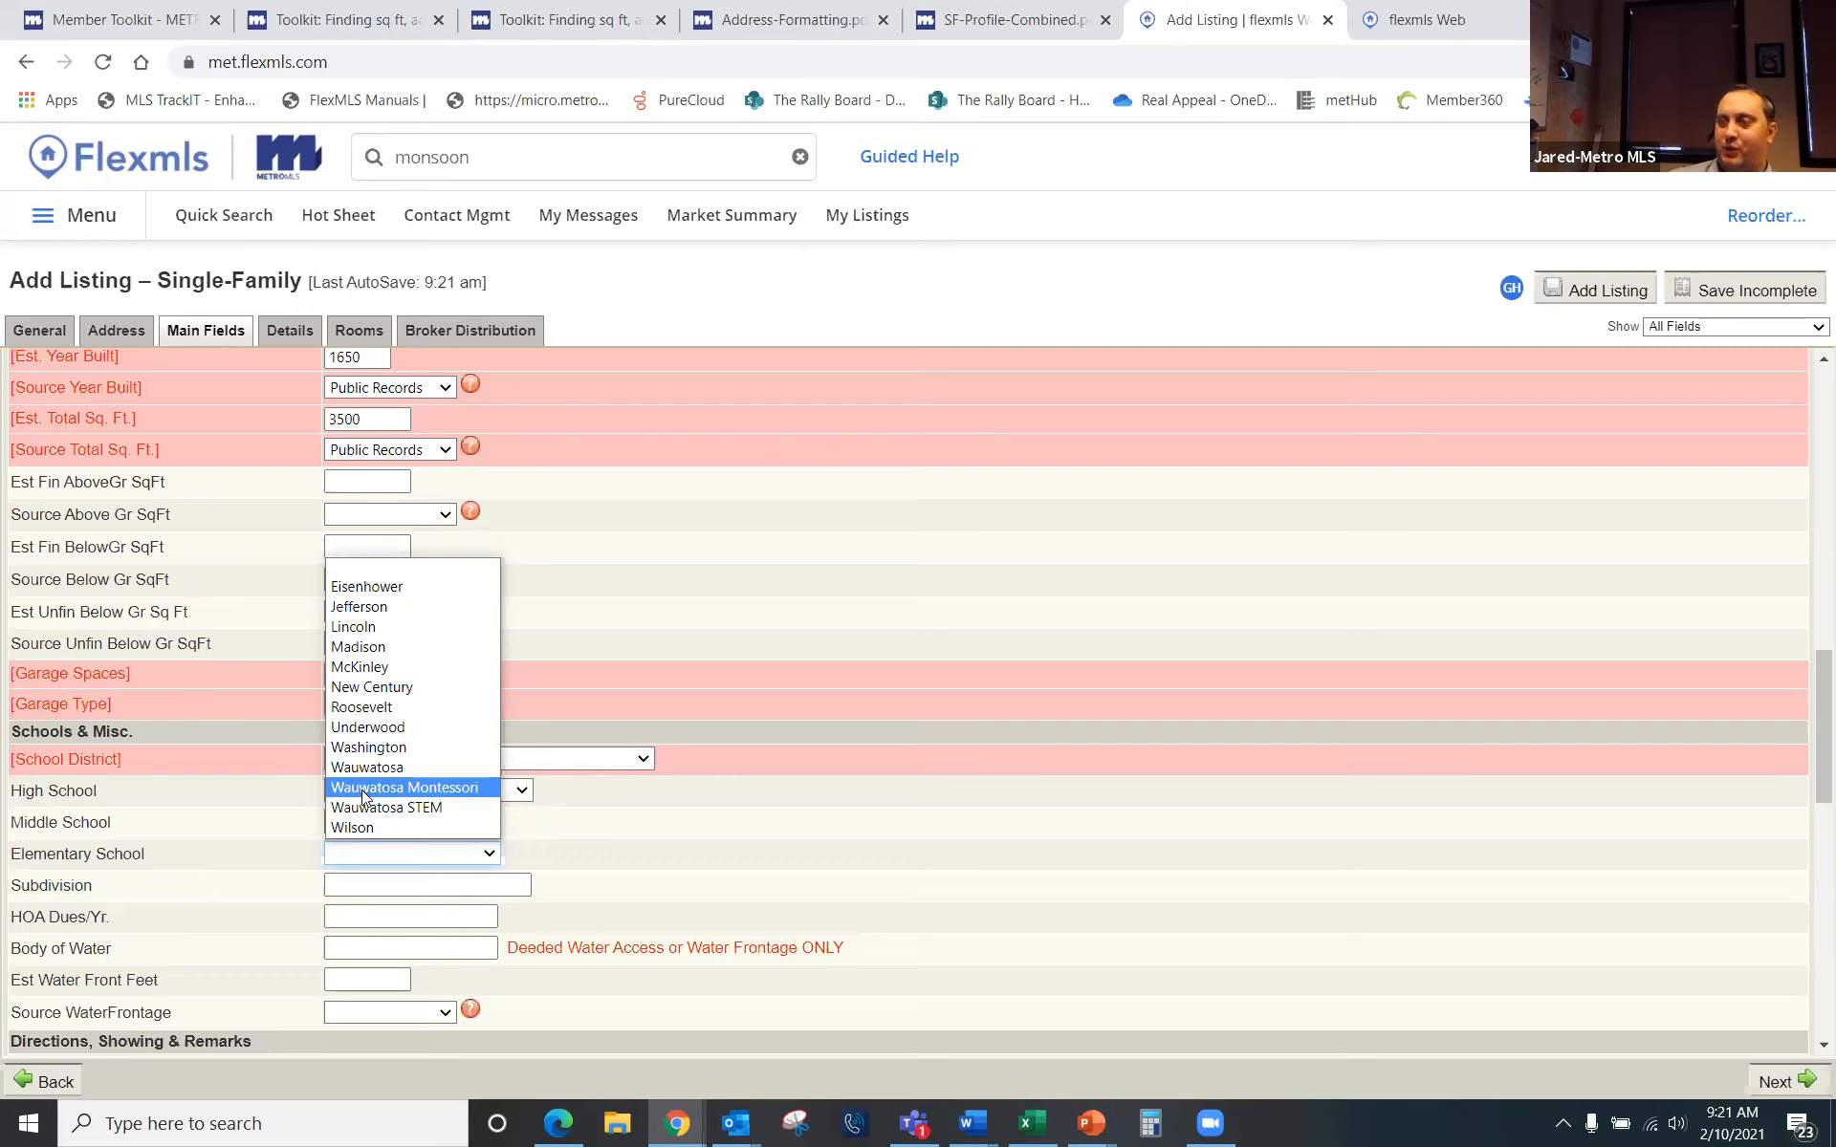
click(749, 881)
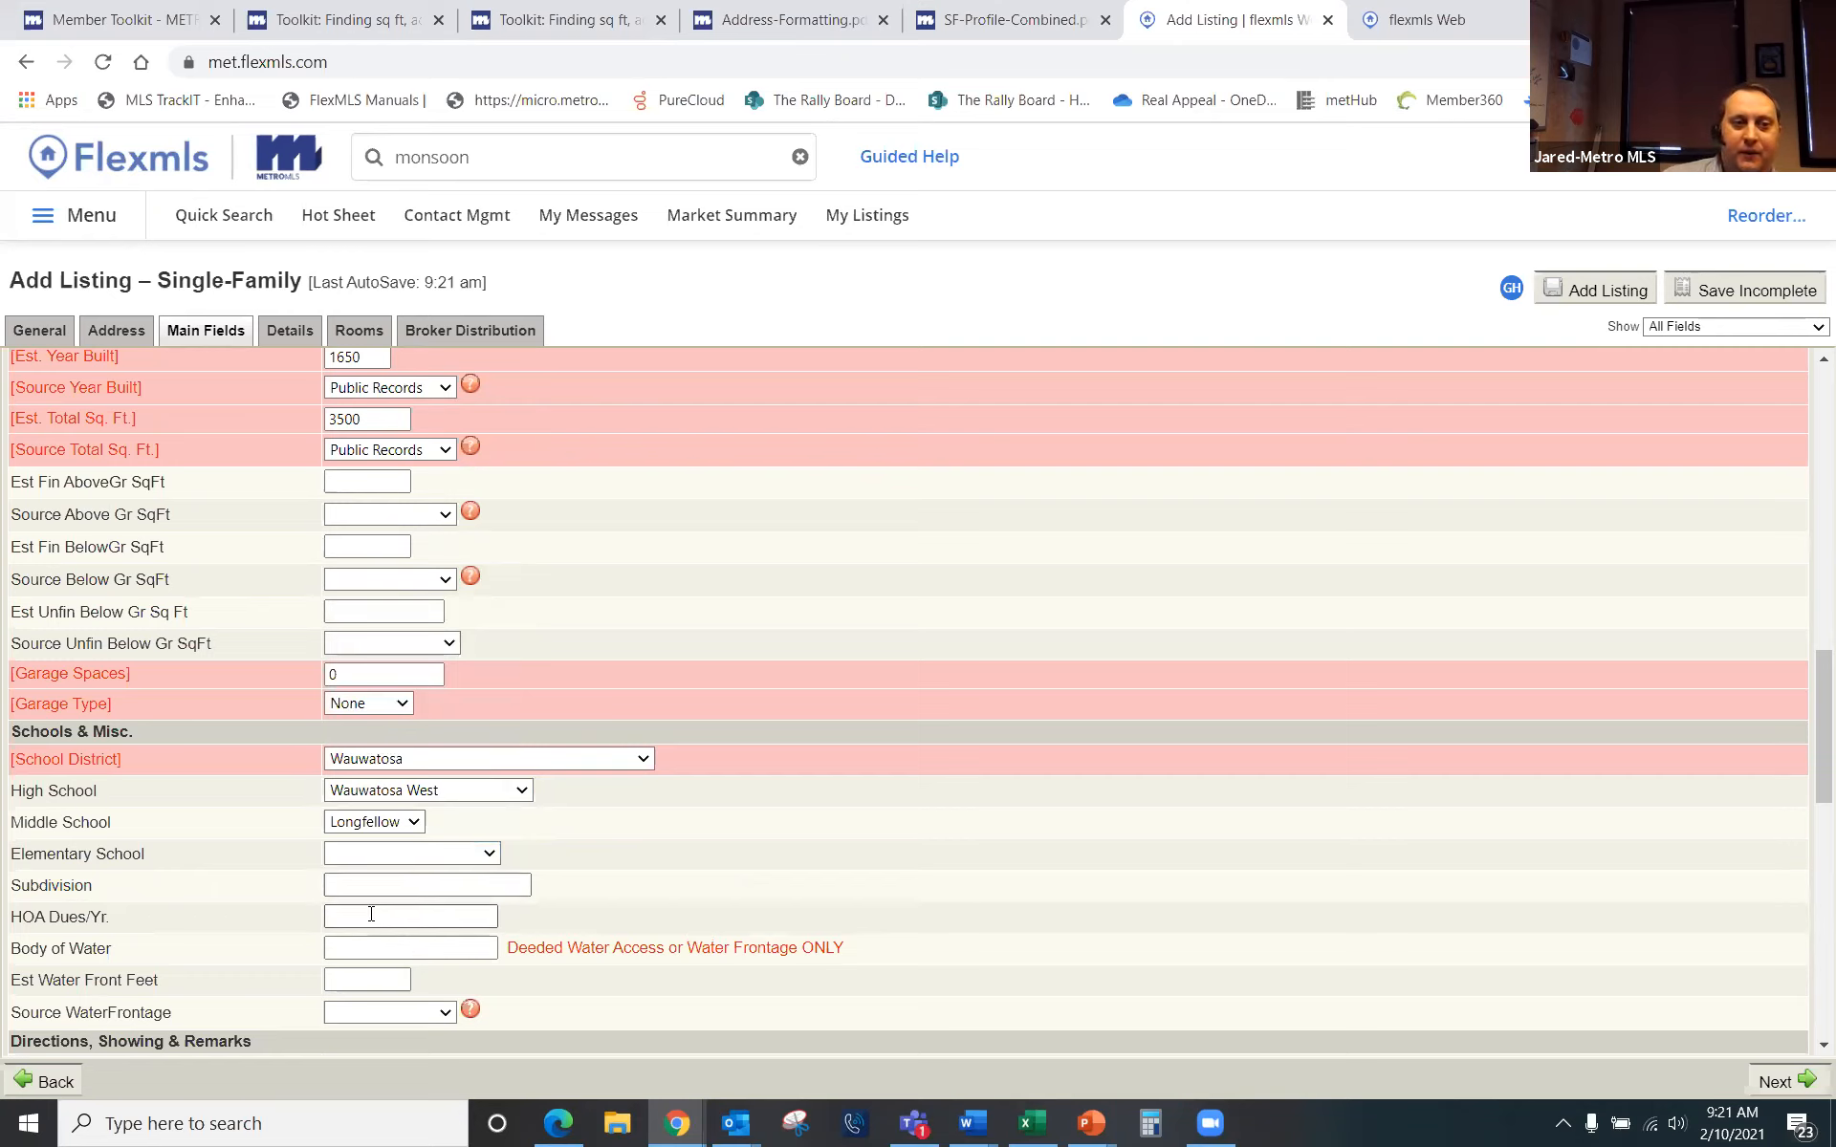
click(342, 916)
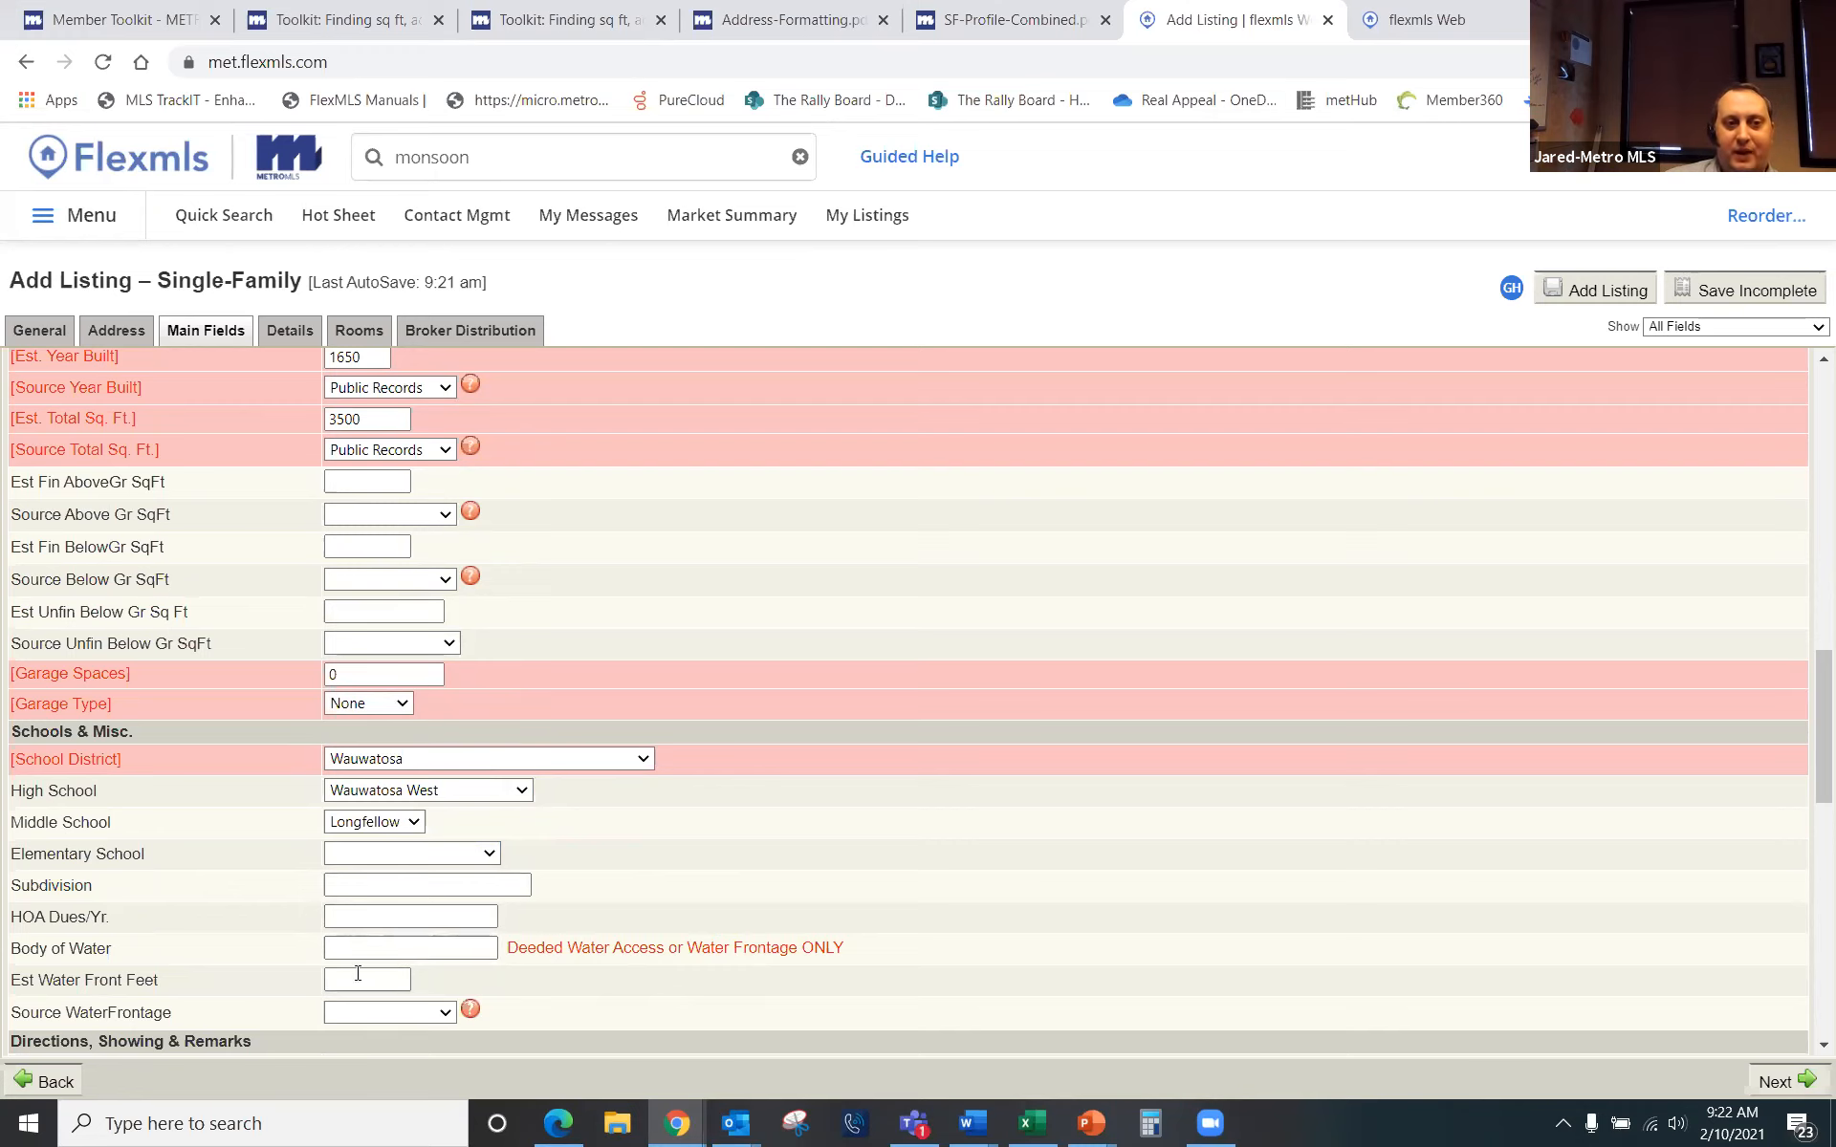
click(445, 1013)
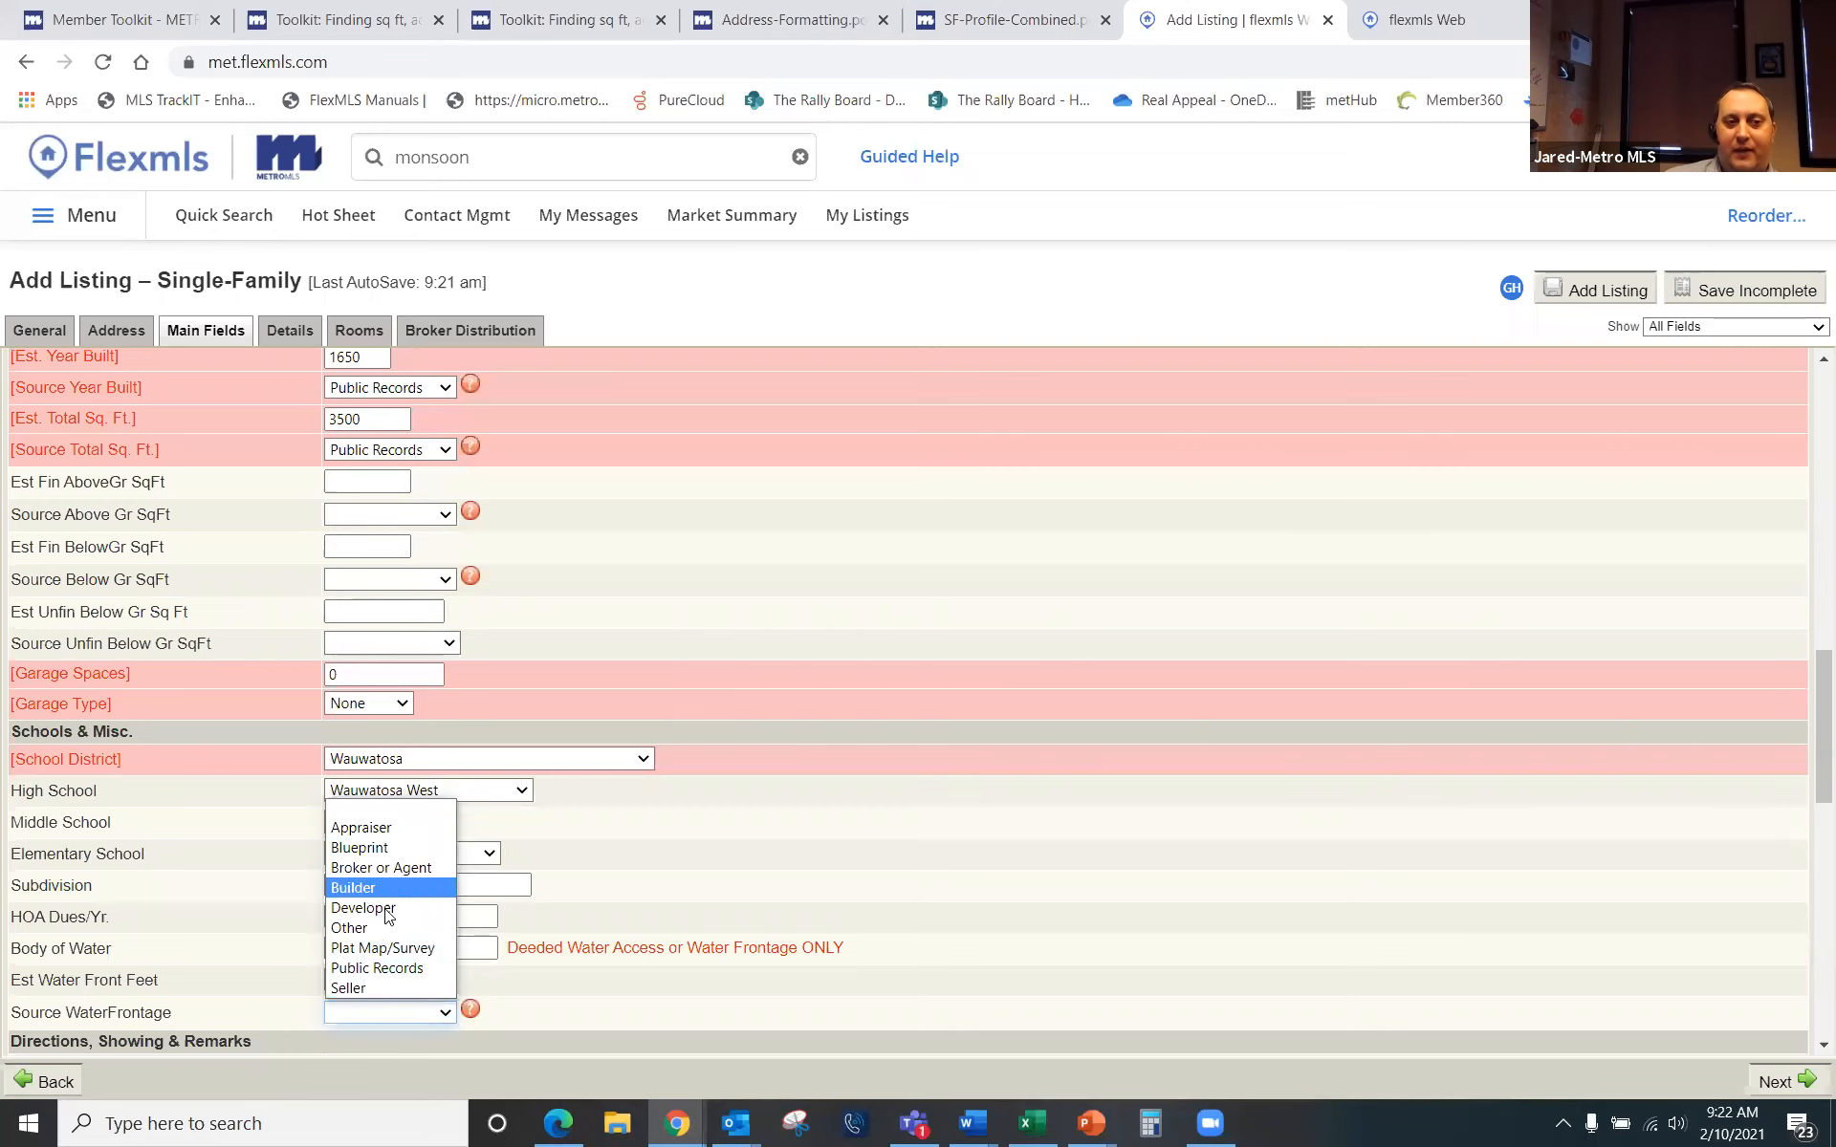
scroll(973, 893, down, 5)
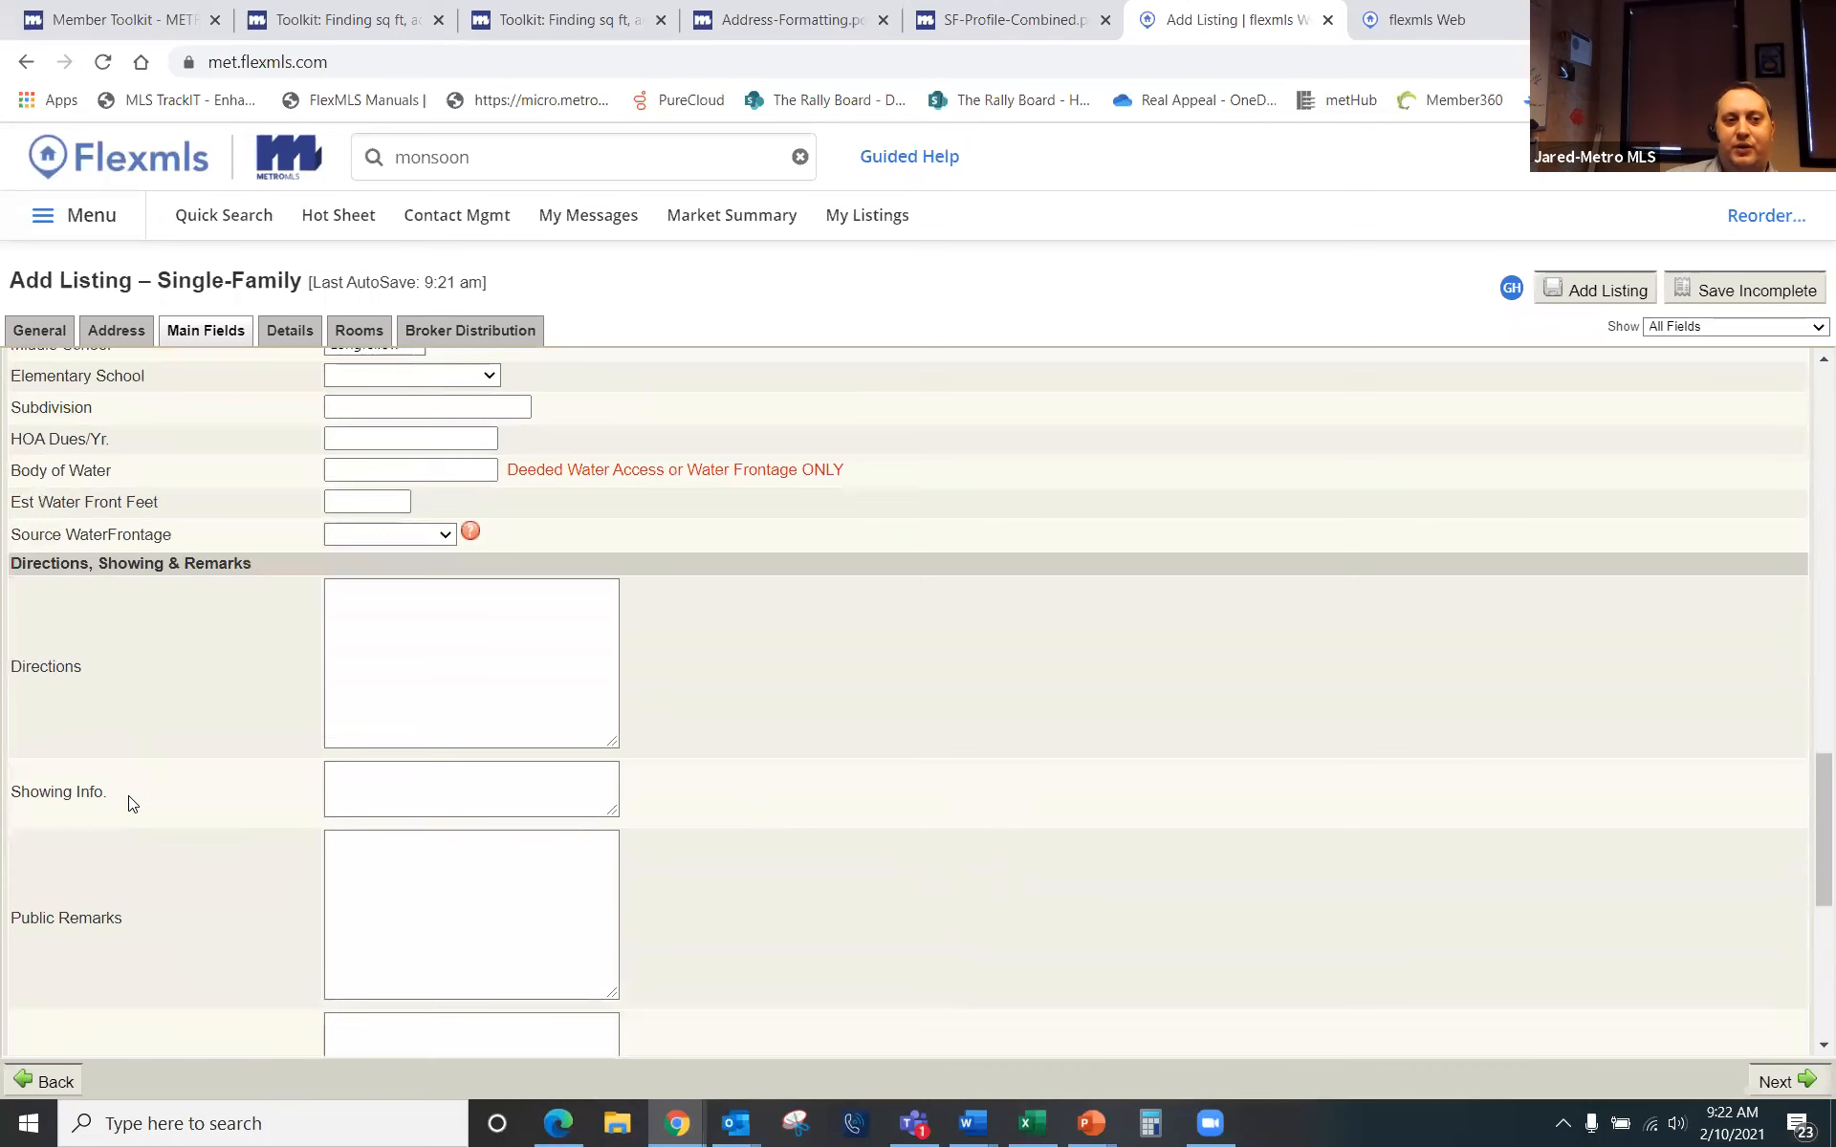
scroll(221, 880, down, 3)
scroll(224, 891, up, 5)
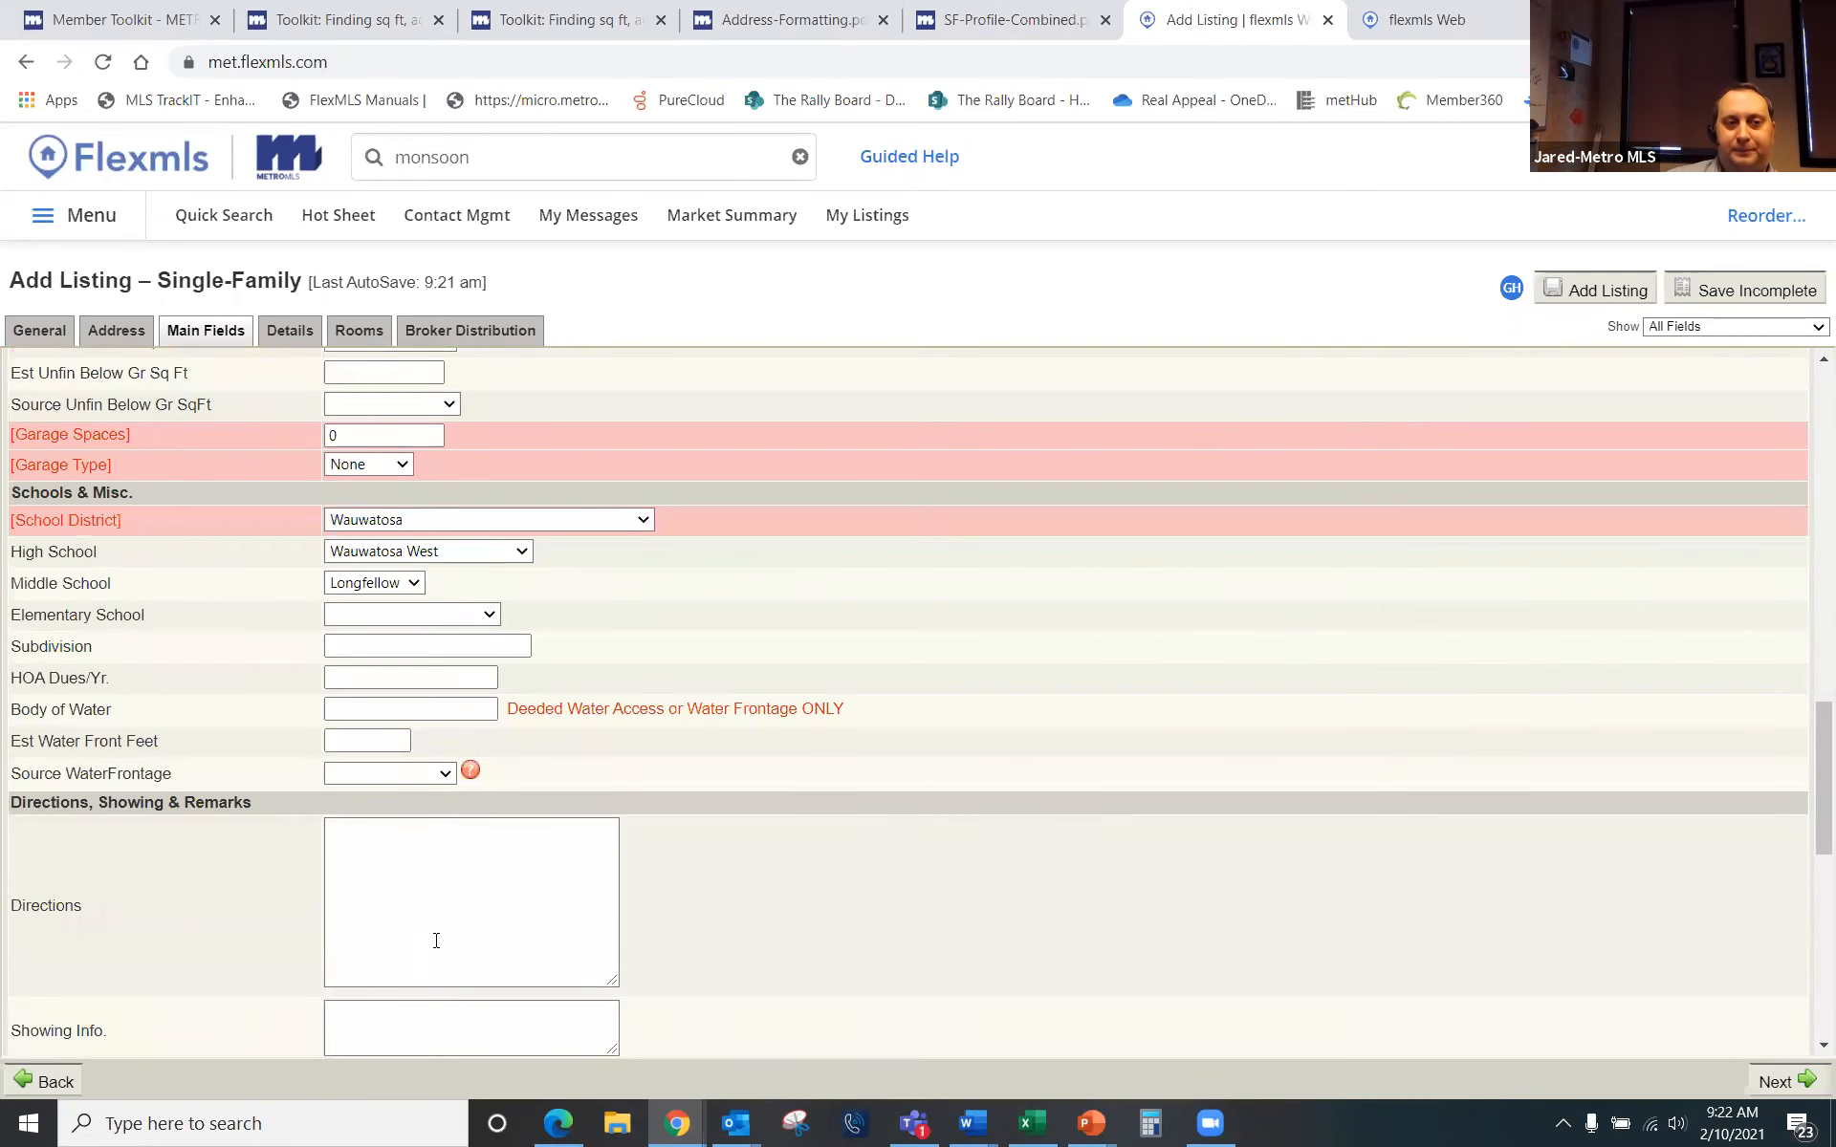
click(417, 865)
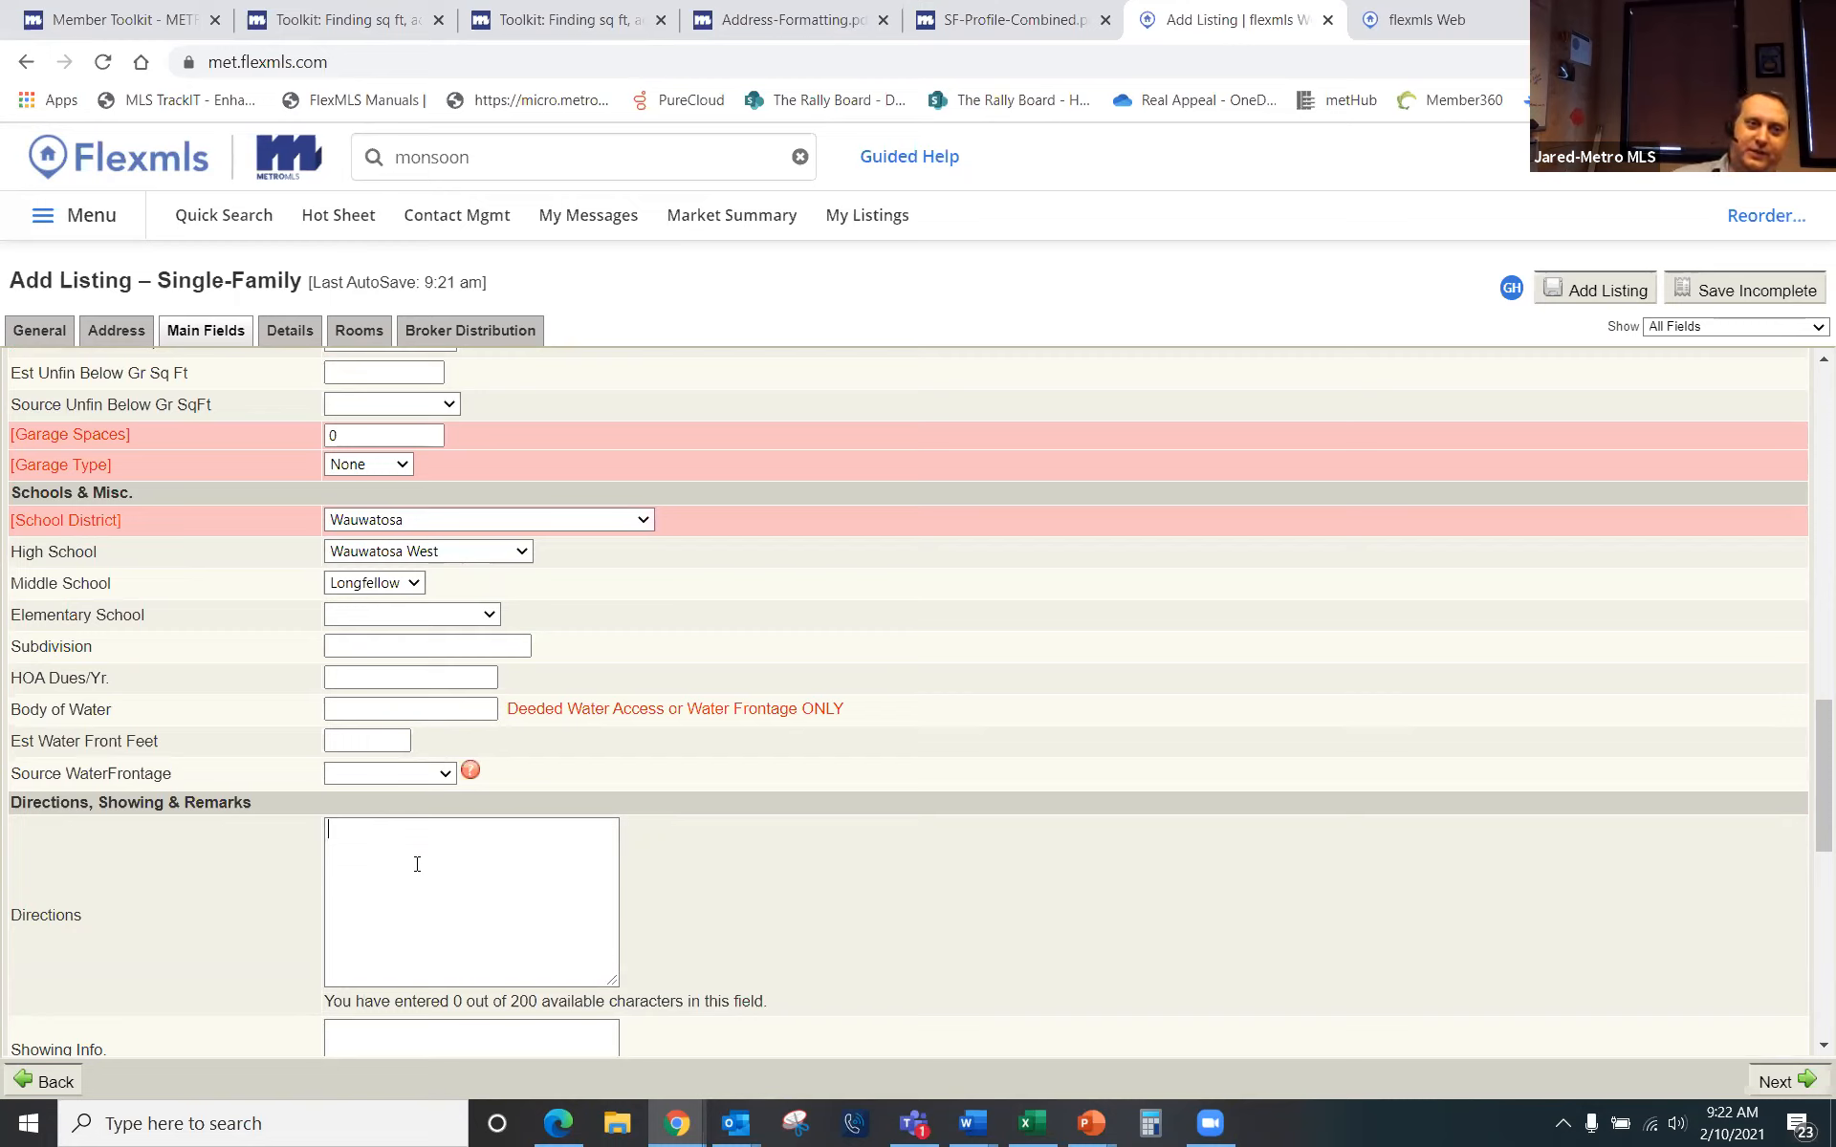
click(416, 865)
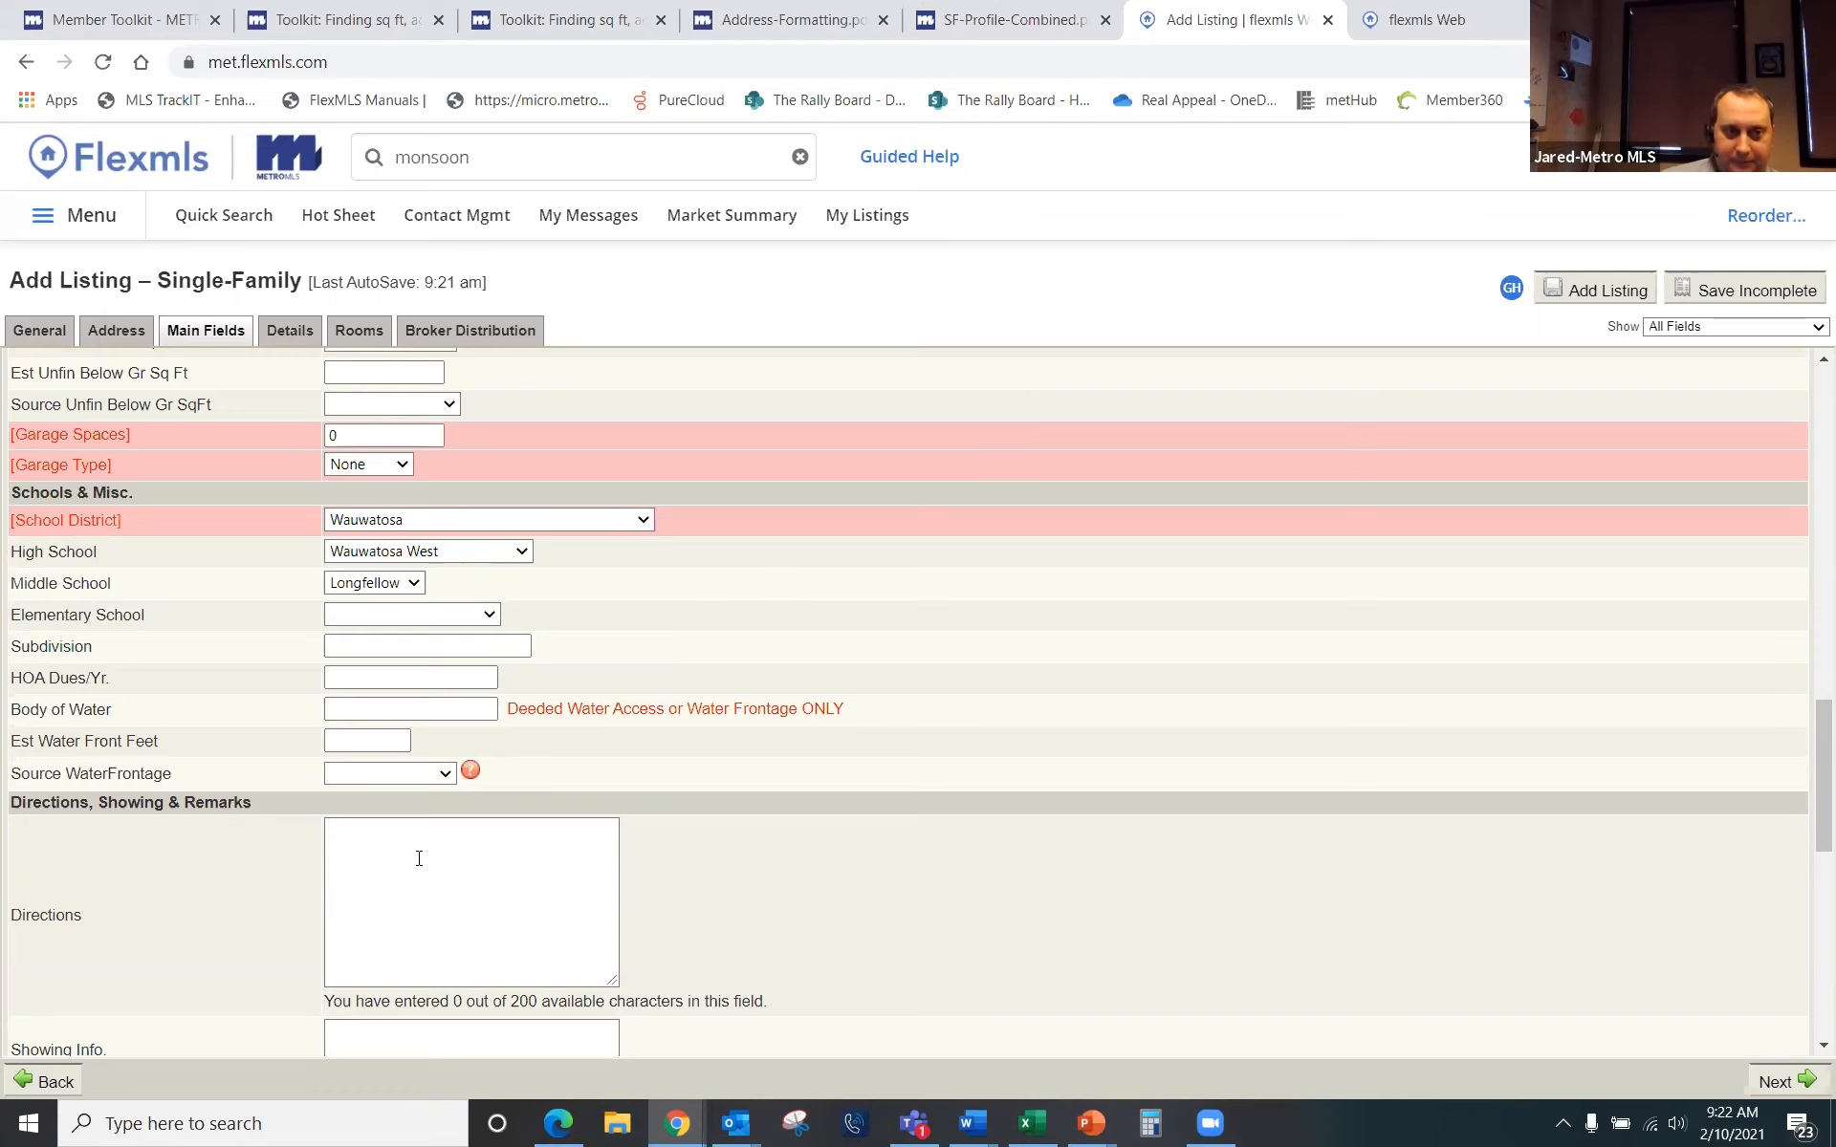
scroll(417, 864, down, 2)
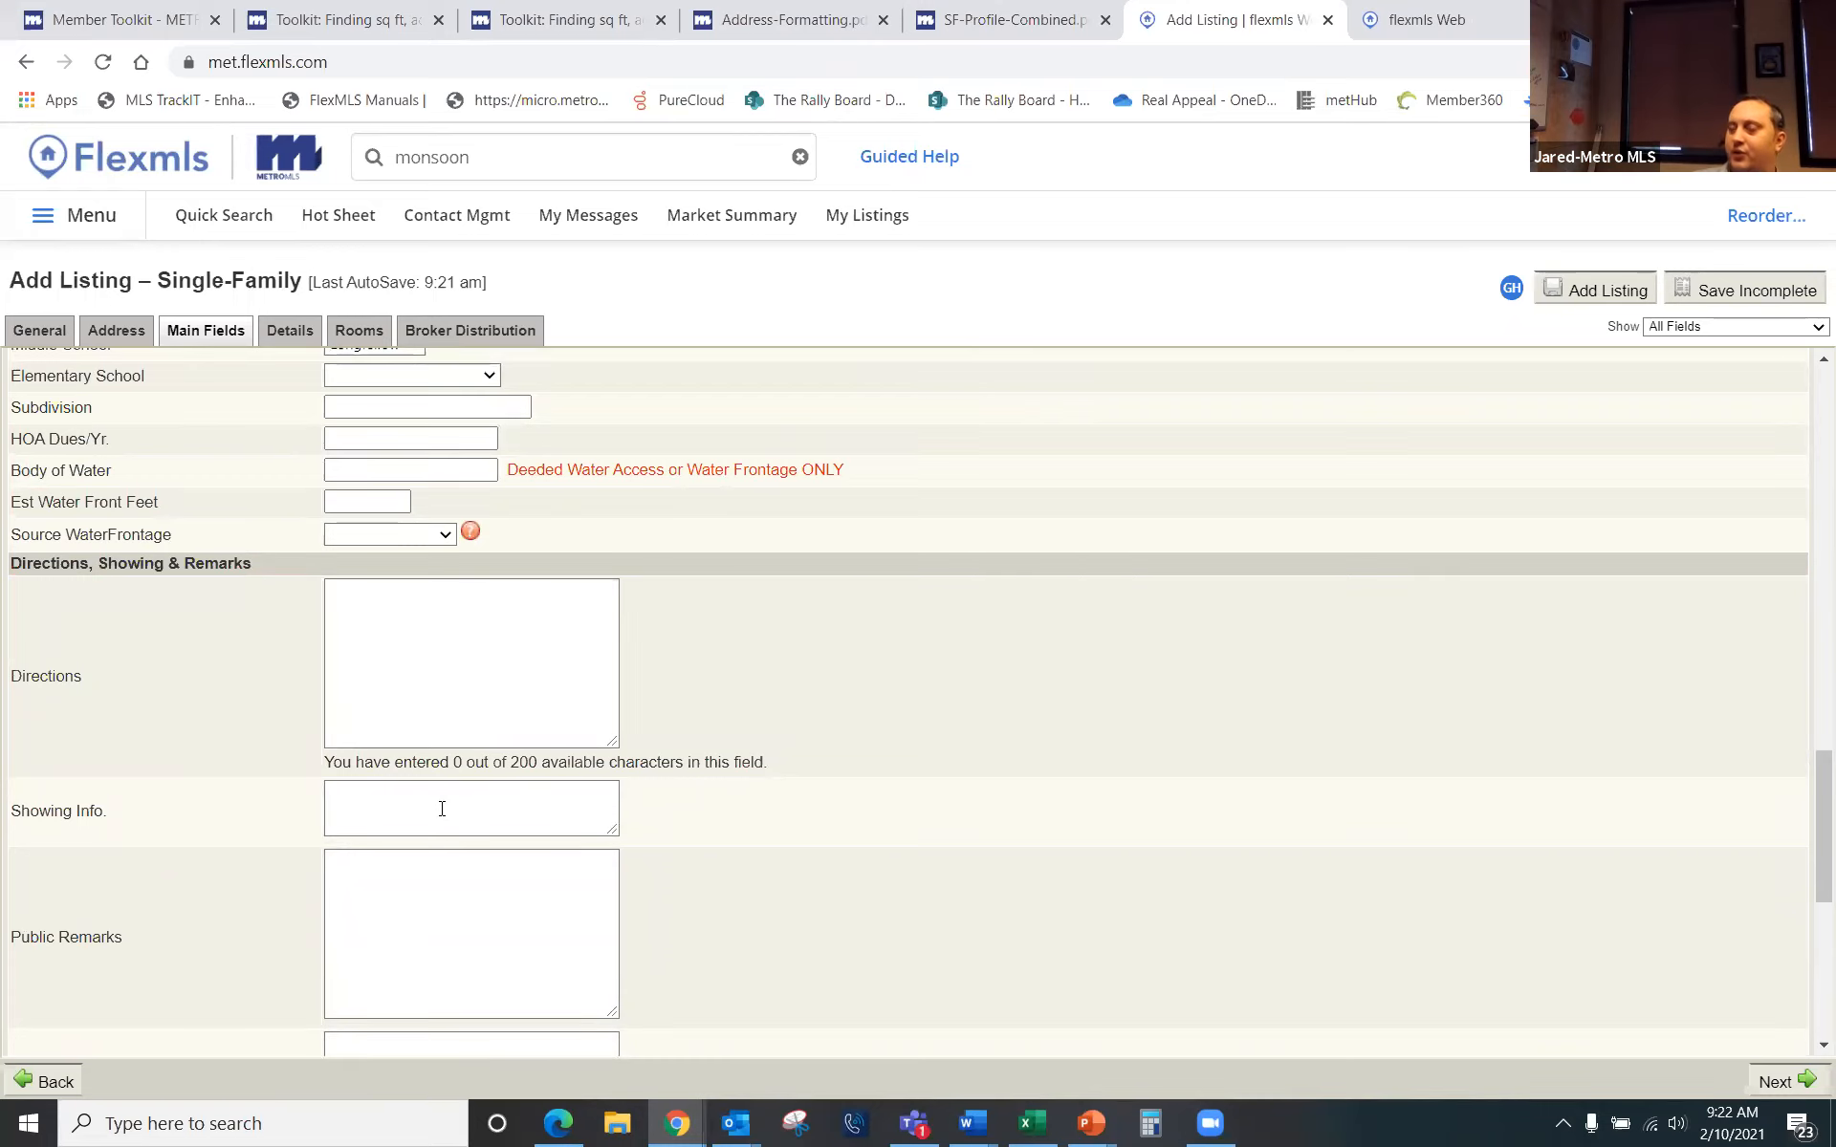
scroll(378, 727, down, 2)
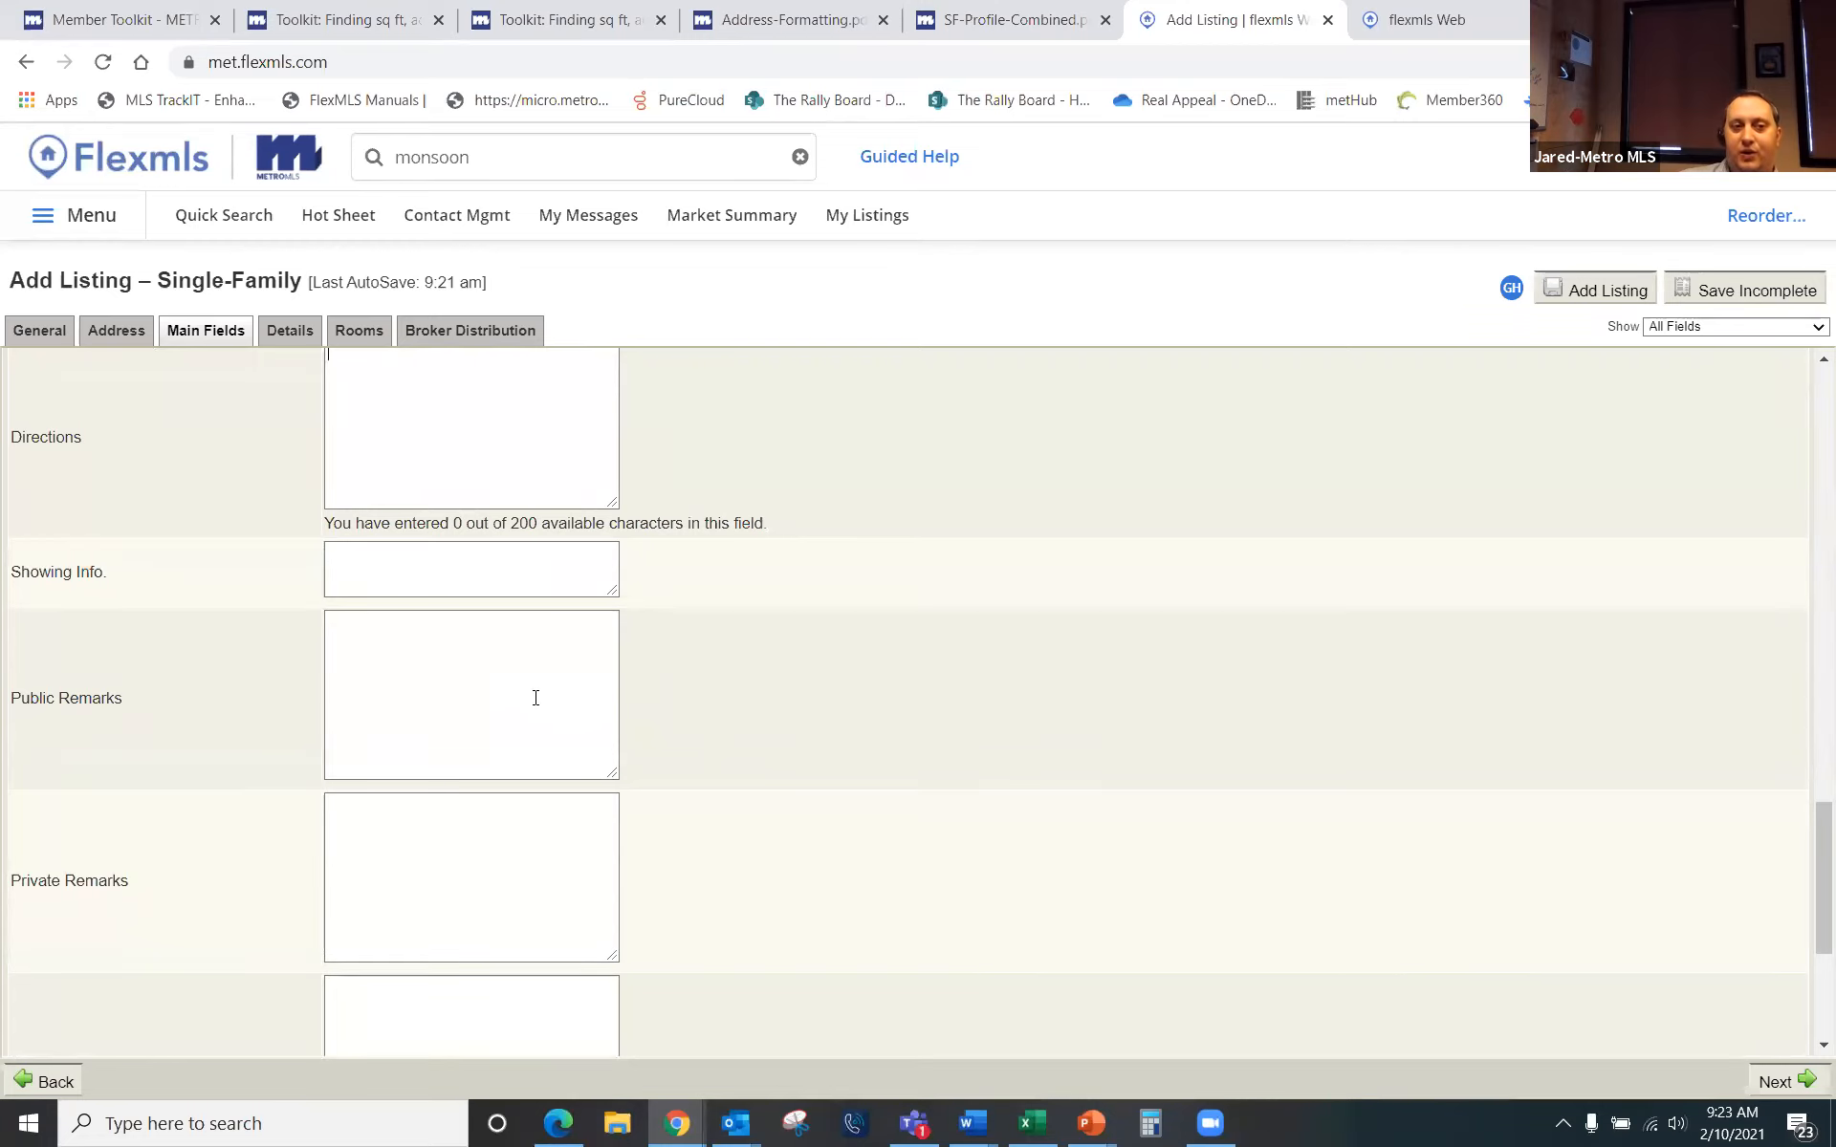
scroll(497, 719, down, 1)
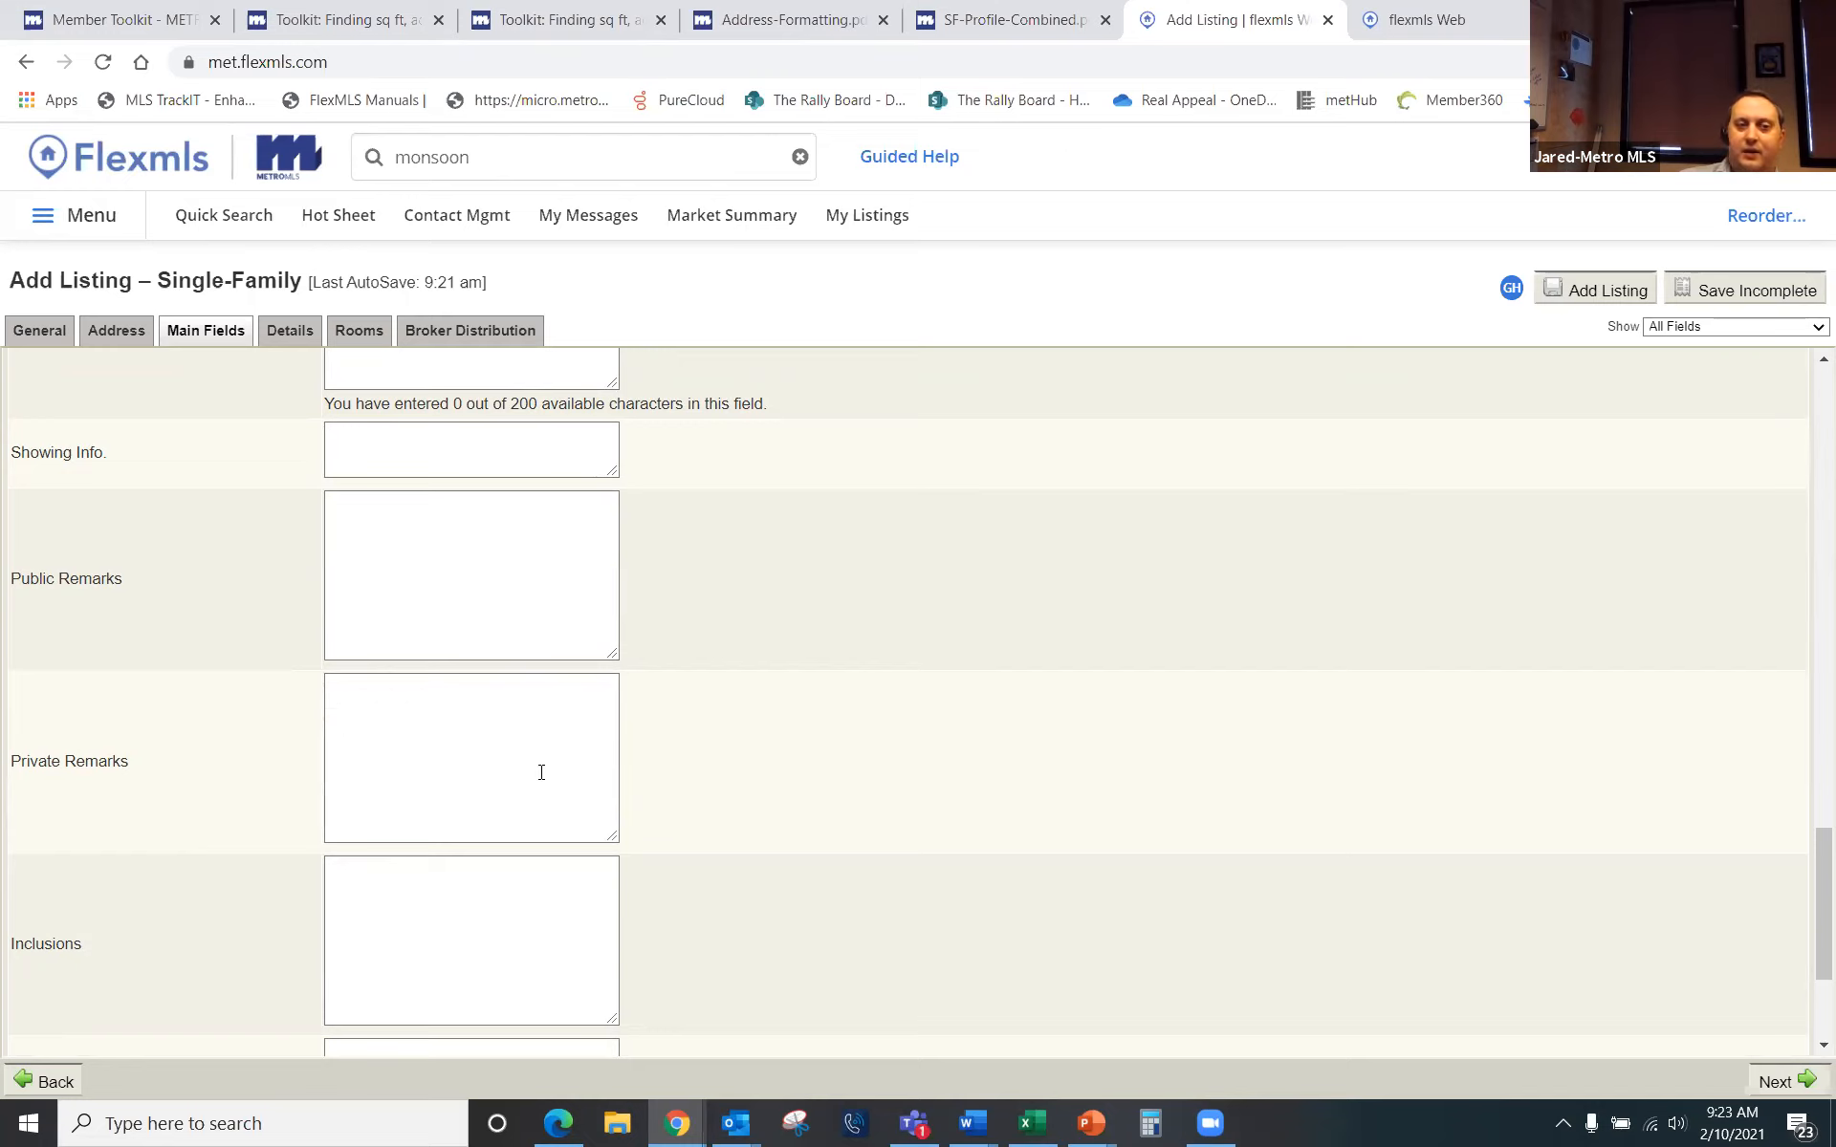
scroll(448, 777, down, 3)
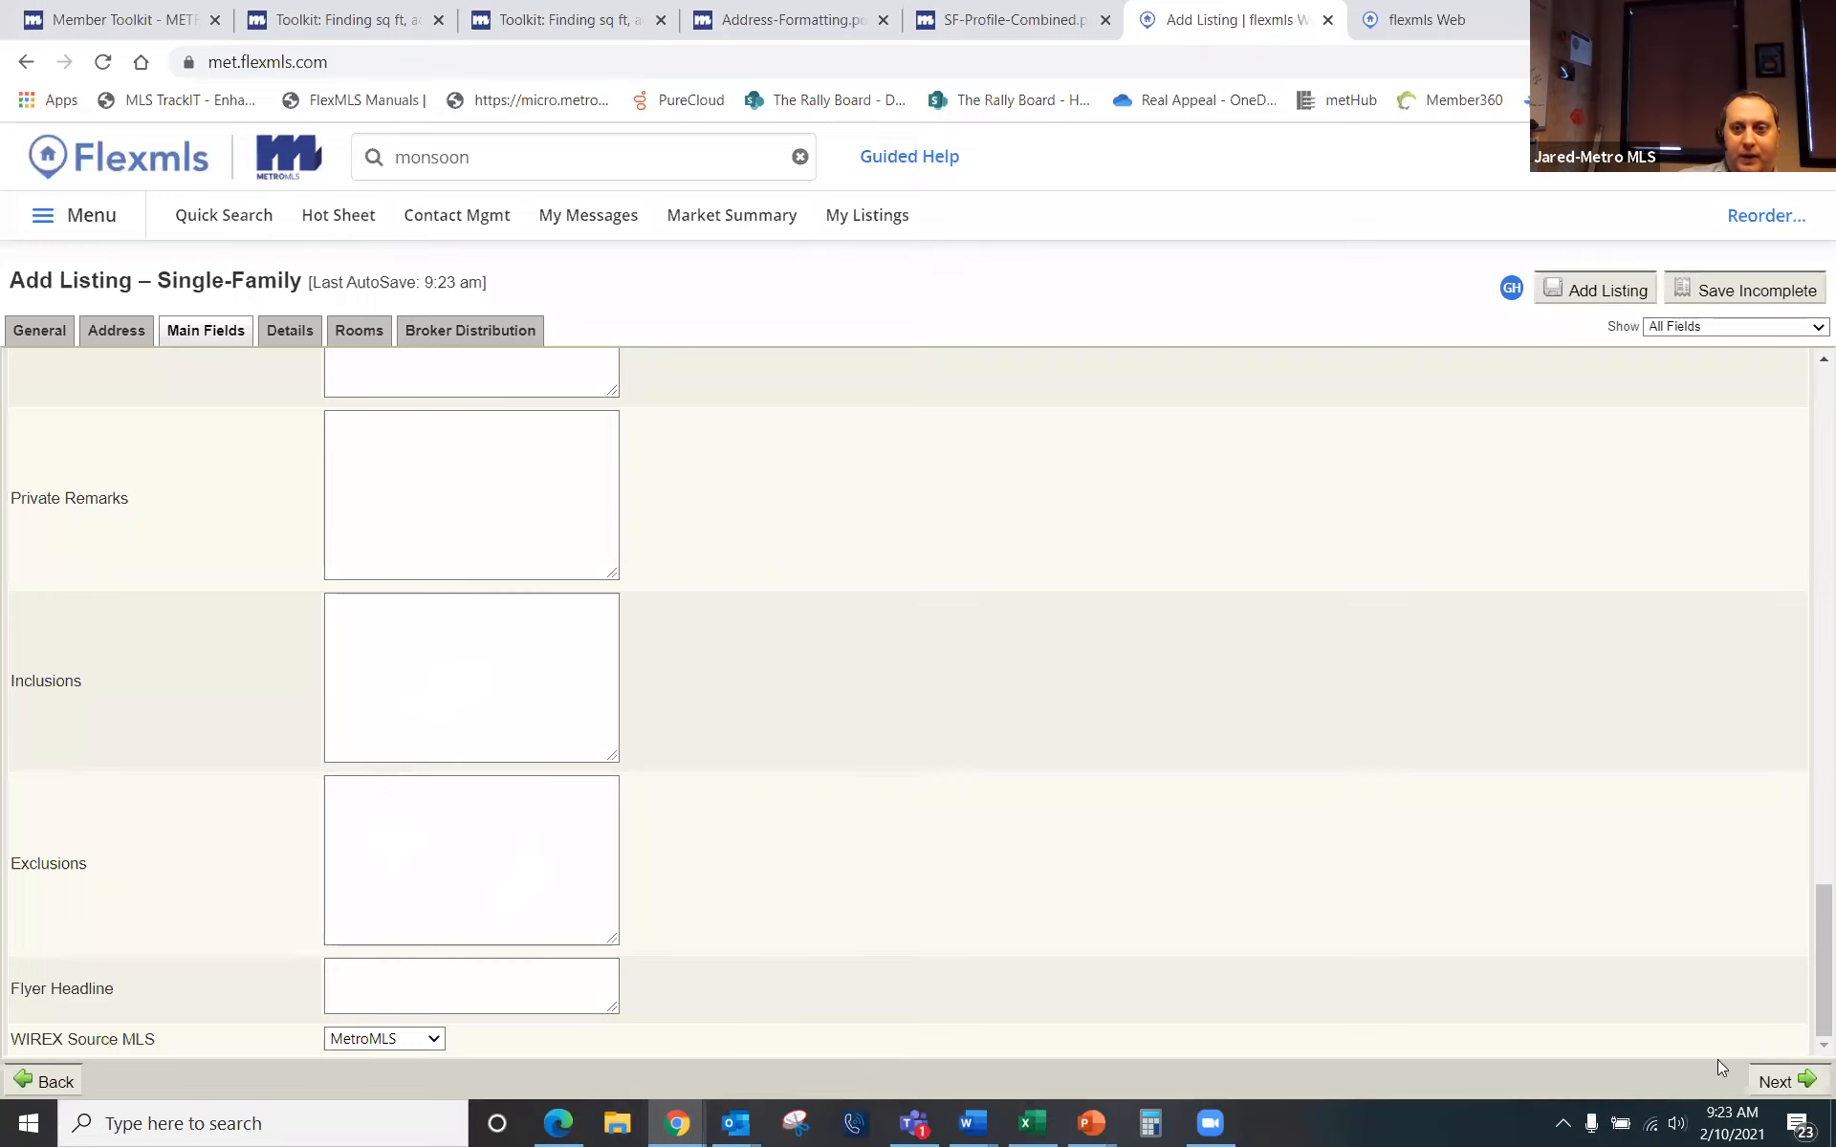
Step: On the Details section, check Separate Quarters, 2 Story style and Cape Cod architecture
click(1796, 1085)
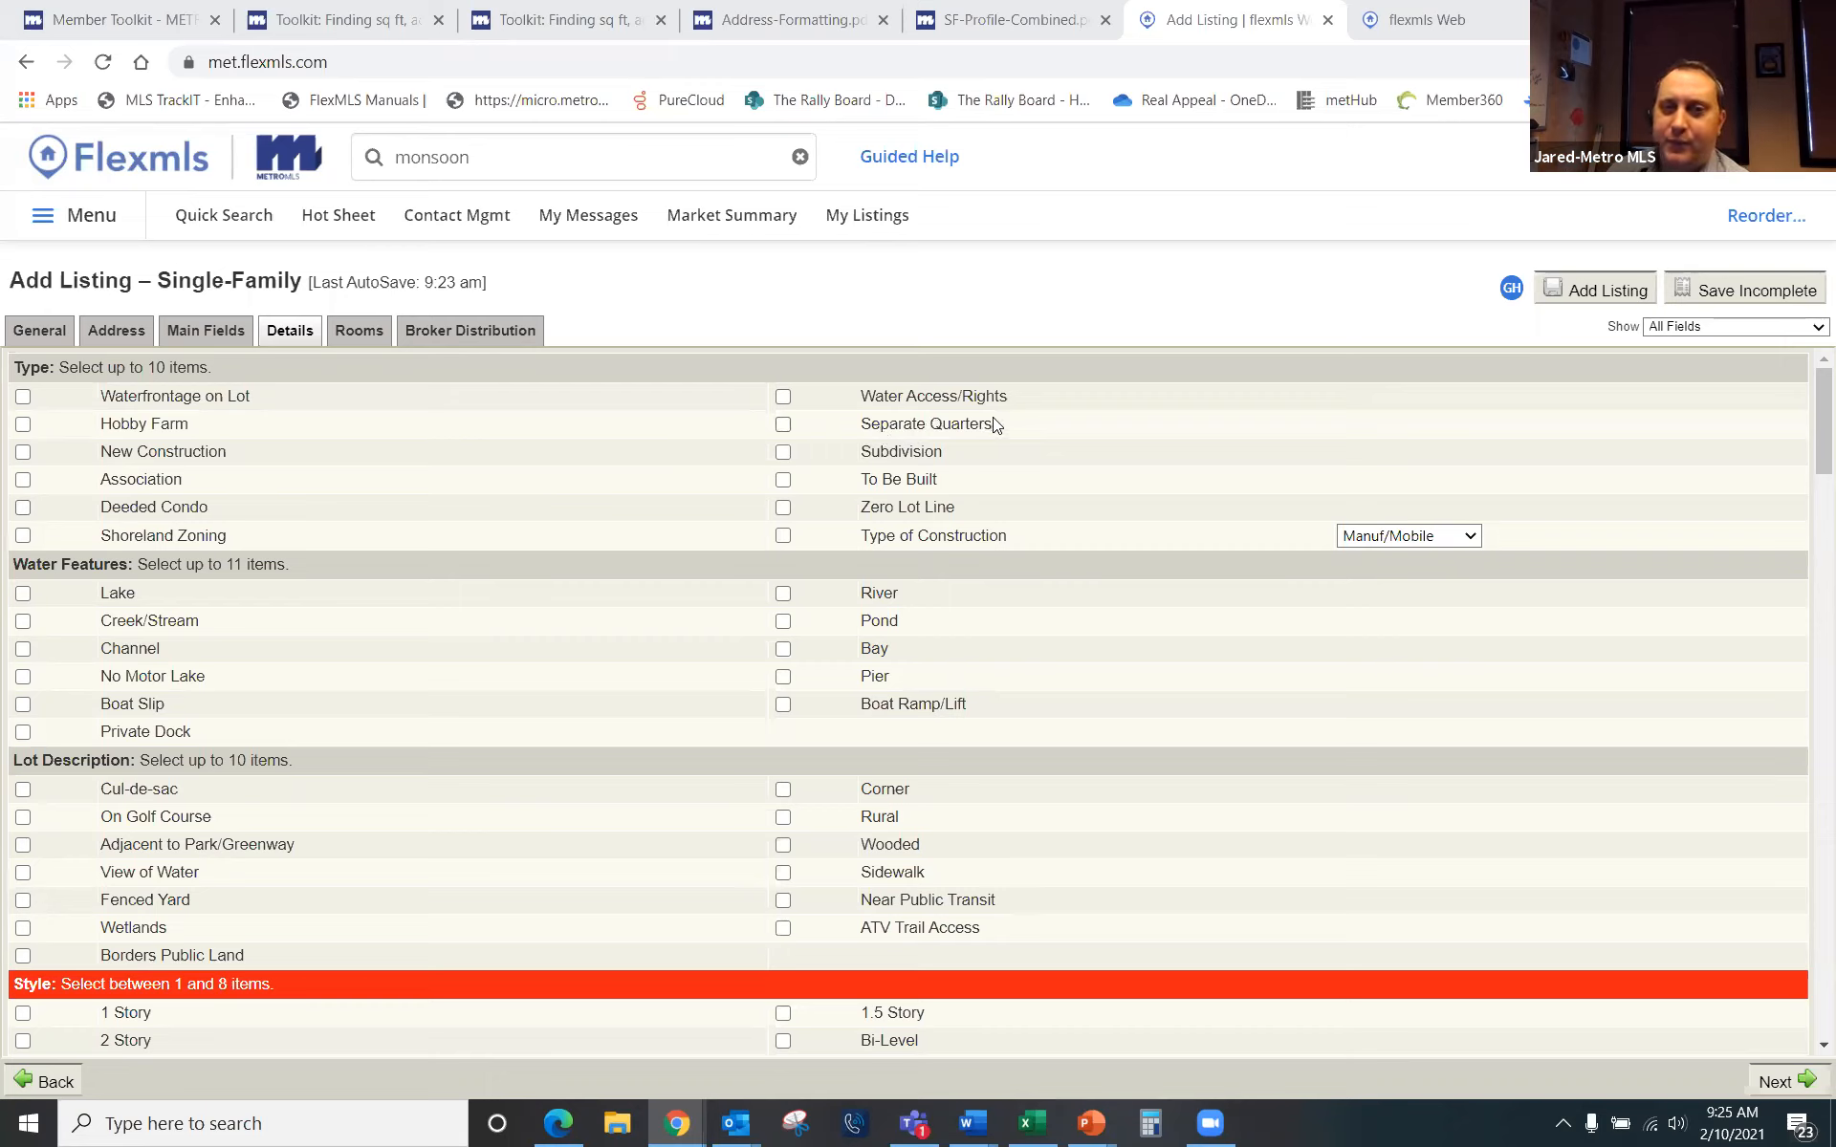
click(782, 426)
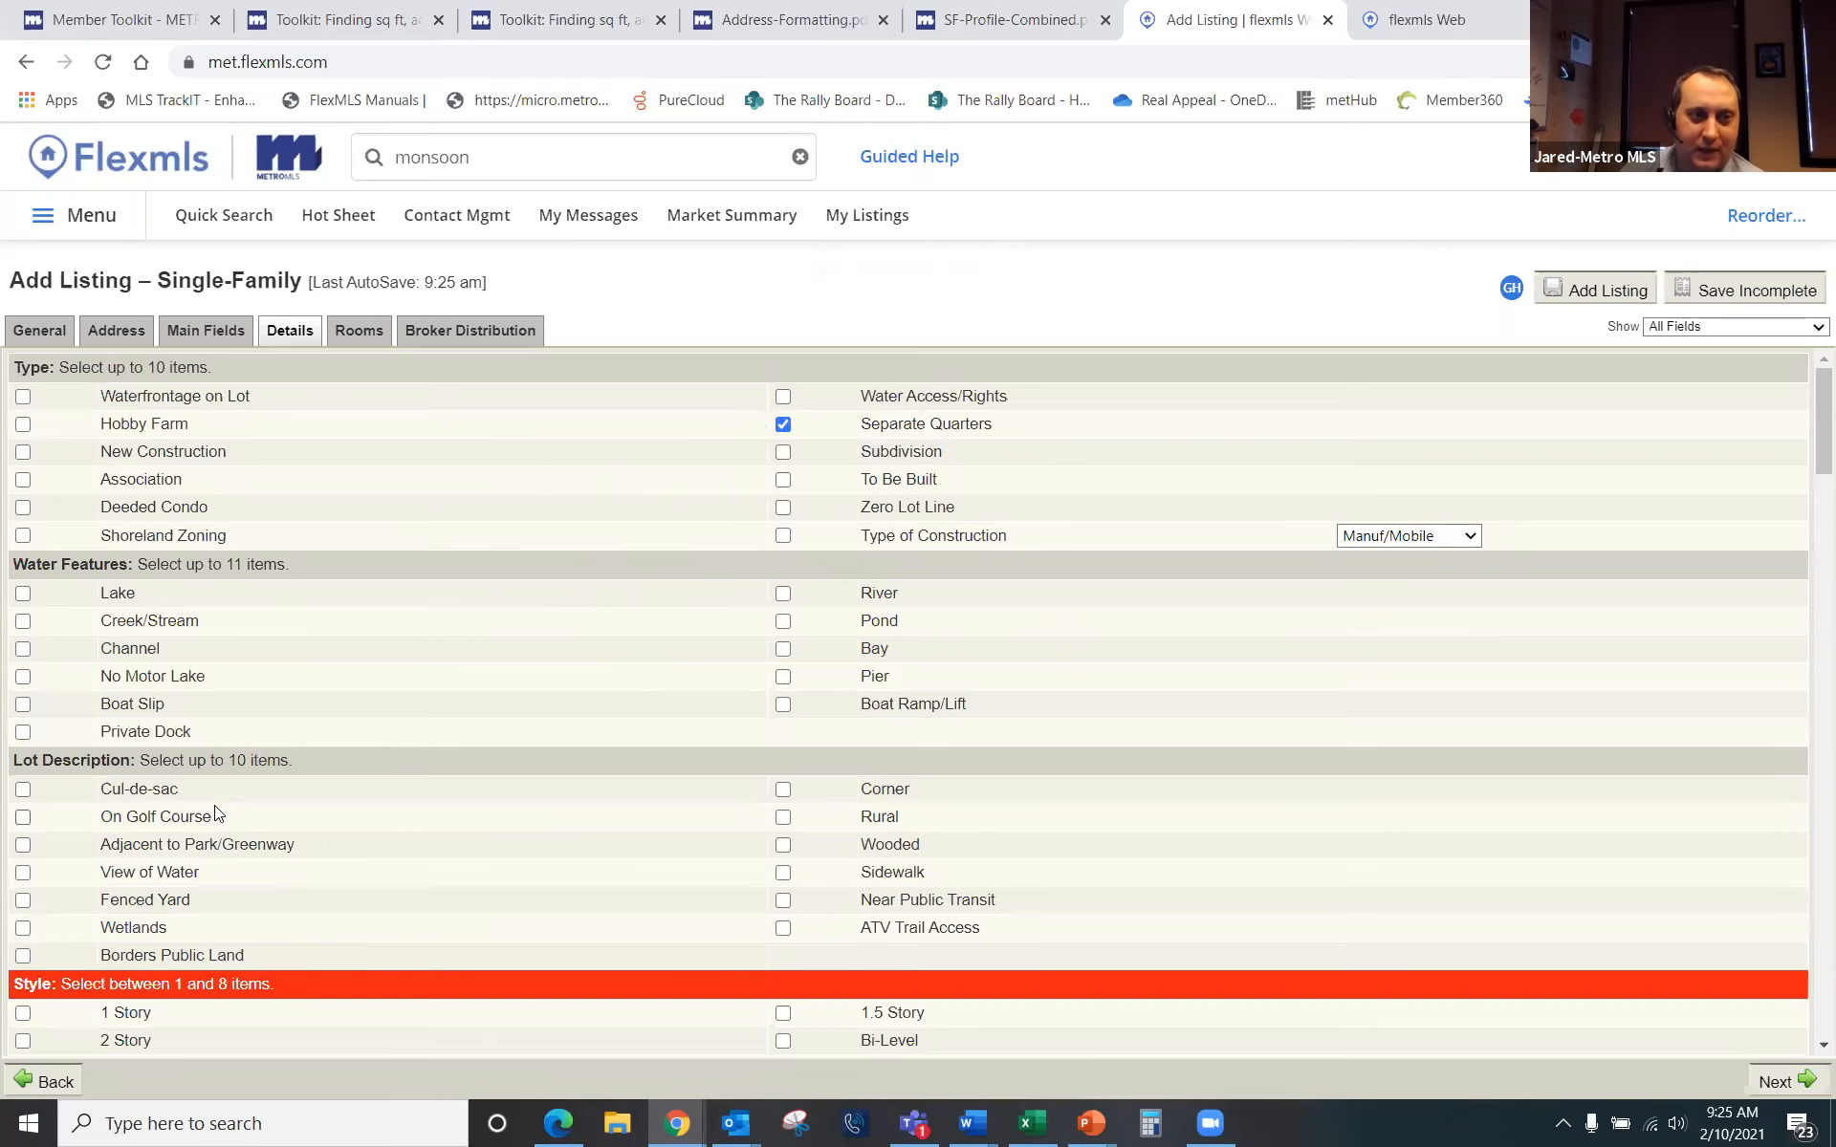
scroll(306, 796, down, 2)
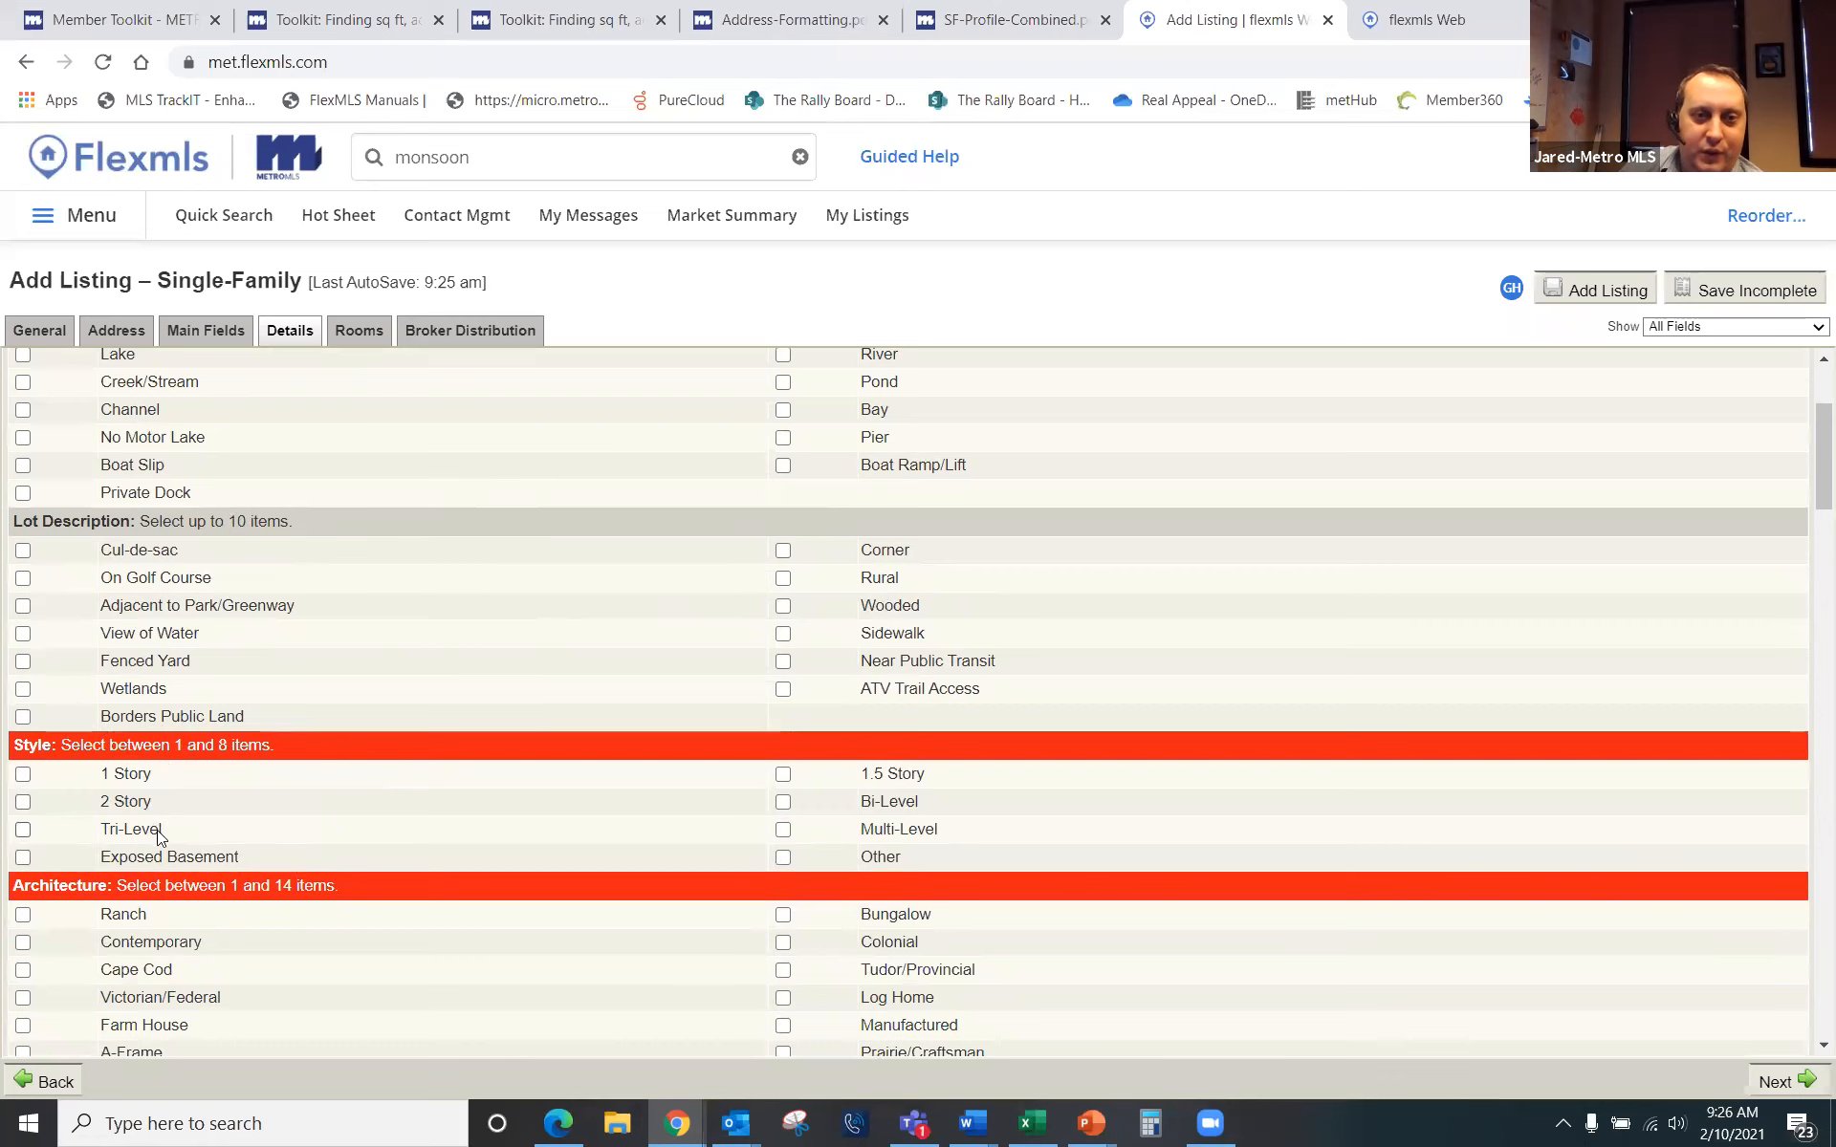
click(23, 802)
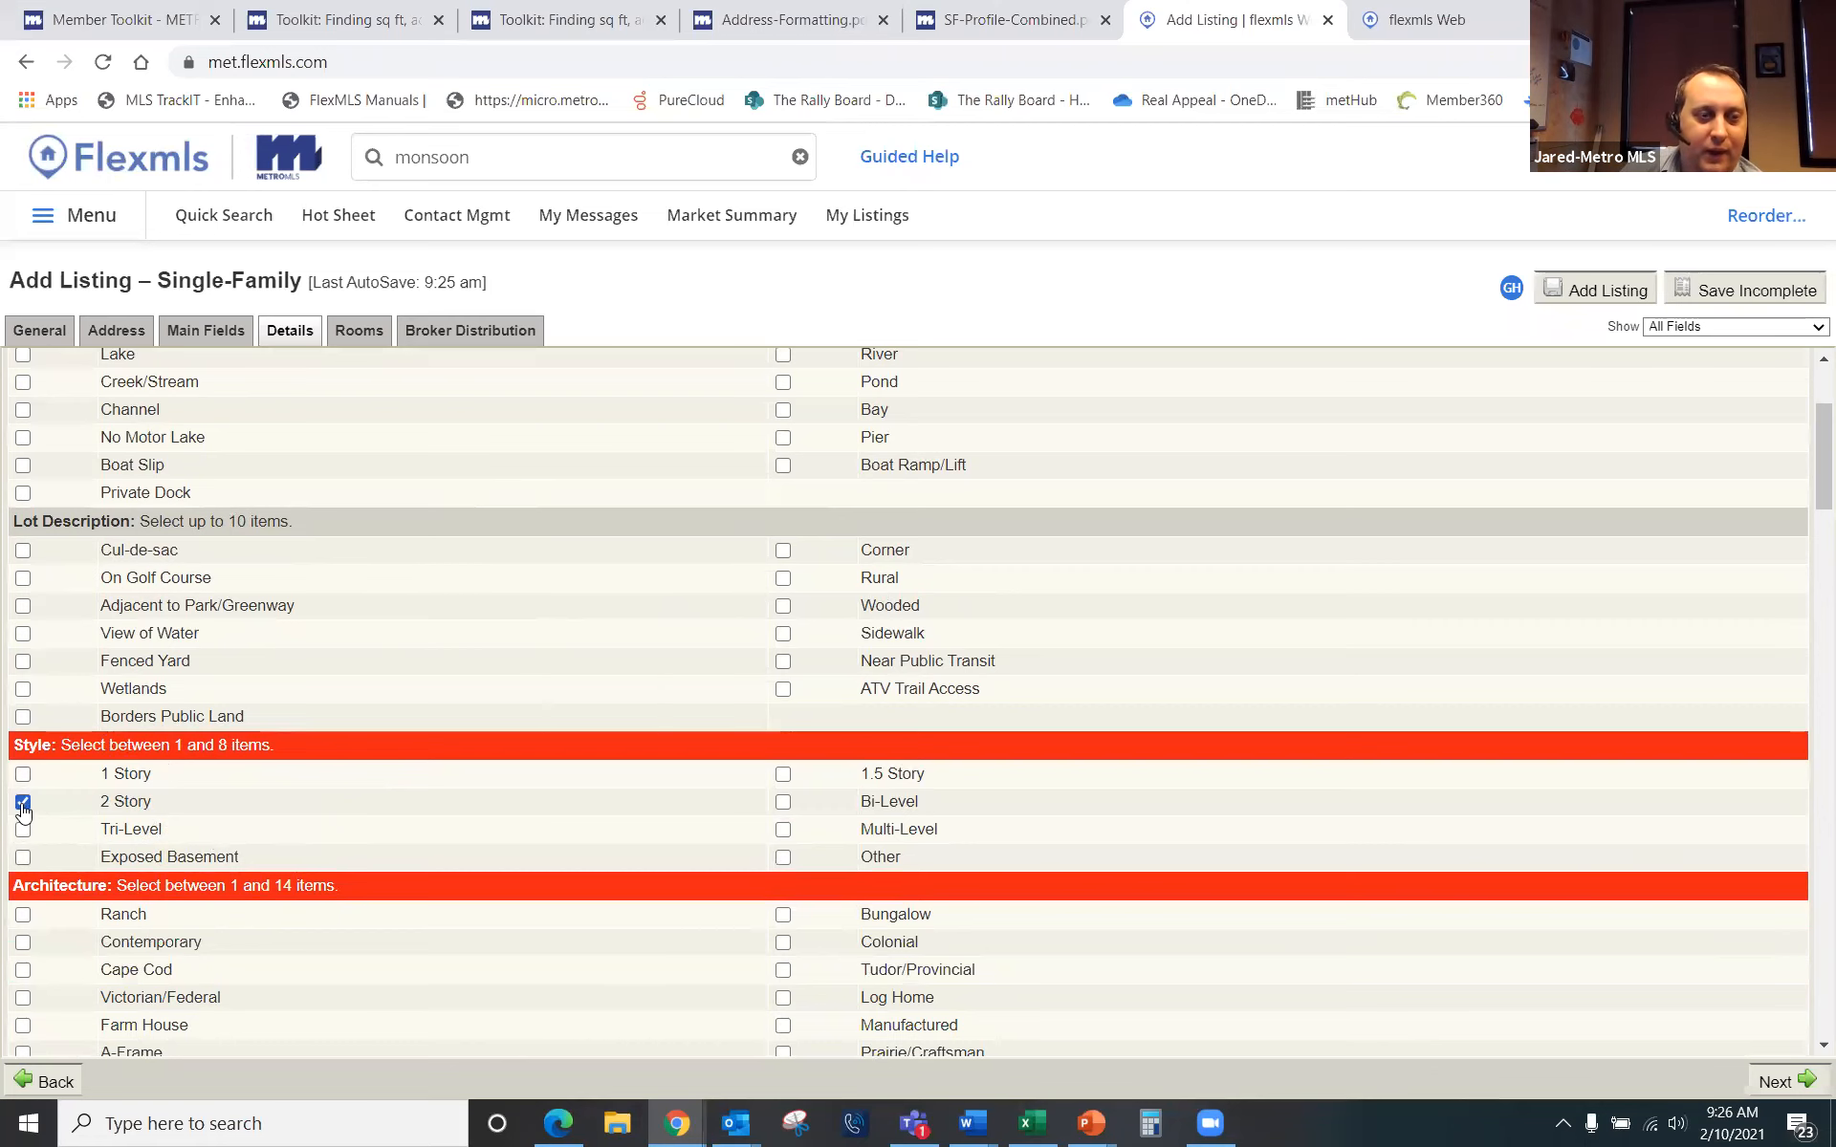
scroll(432, 781, down, 1)
scroll(432, 780, down, 2)
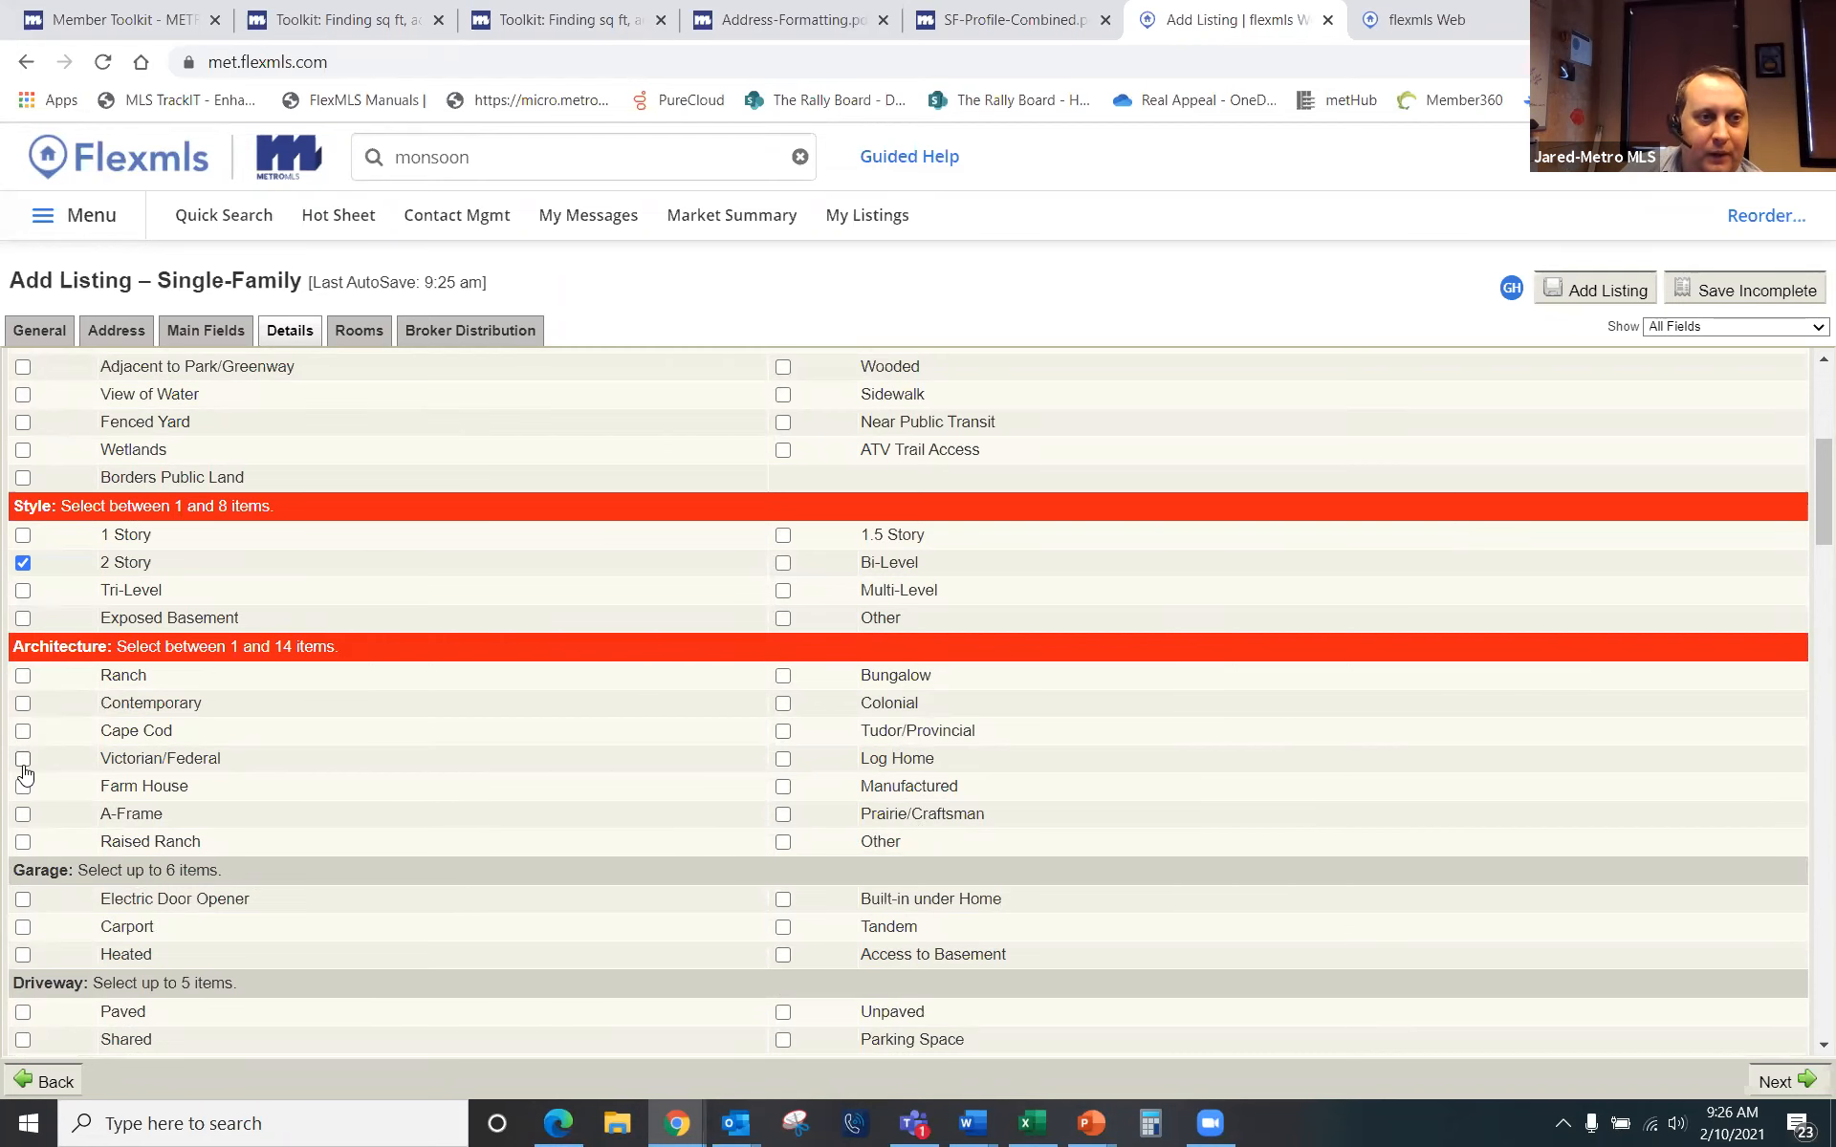
click(23, 731)
Step: Check Alley Entrance, Brick exterior and a Full basement
scroll(603, 736, down, 2)
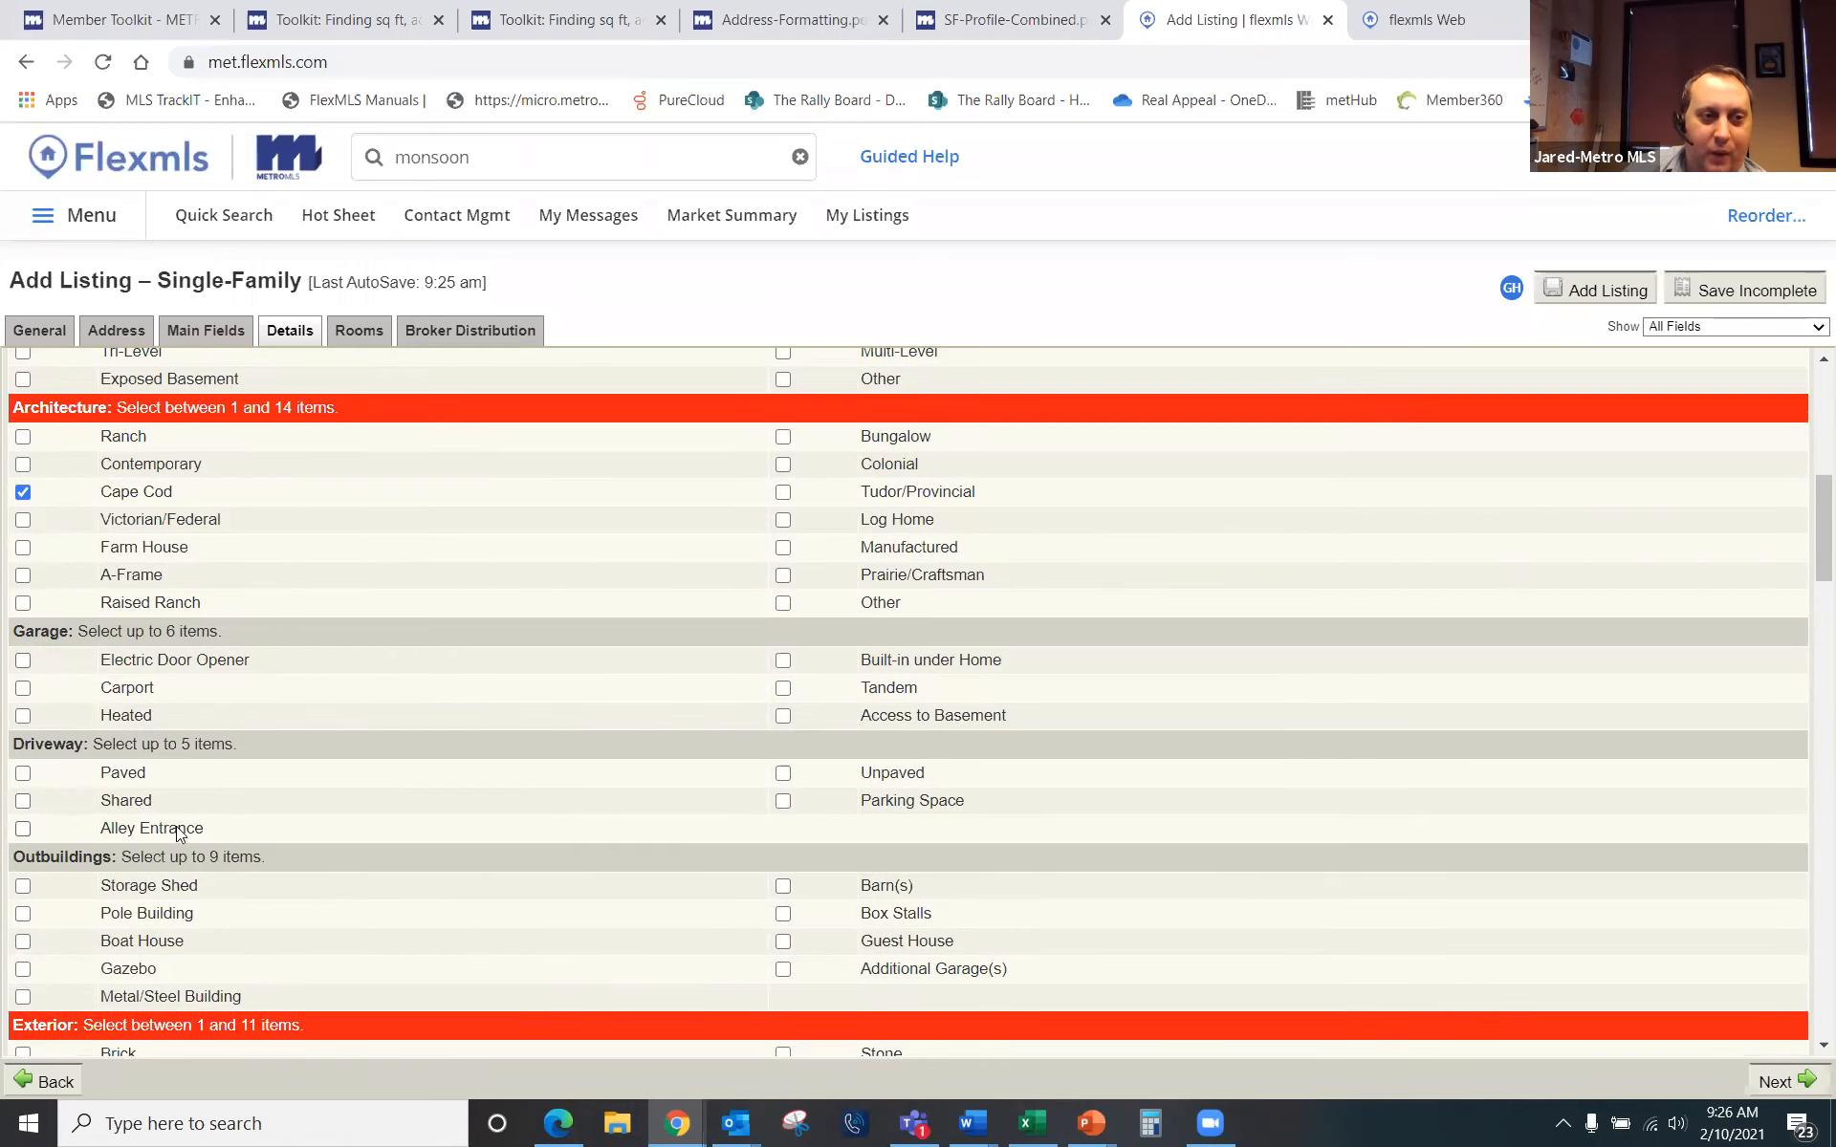
click(23, 828)
scroll(552, 776, down, 2)
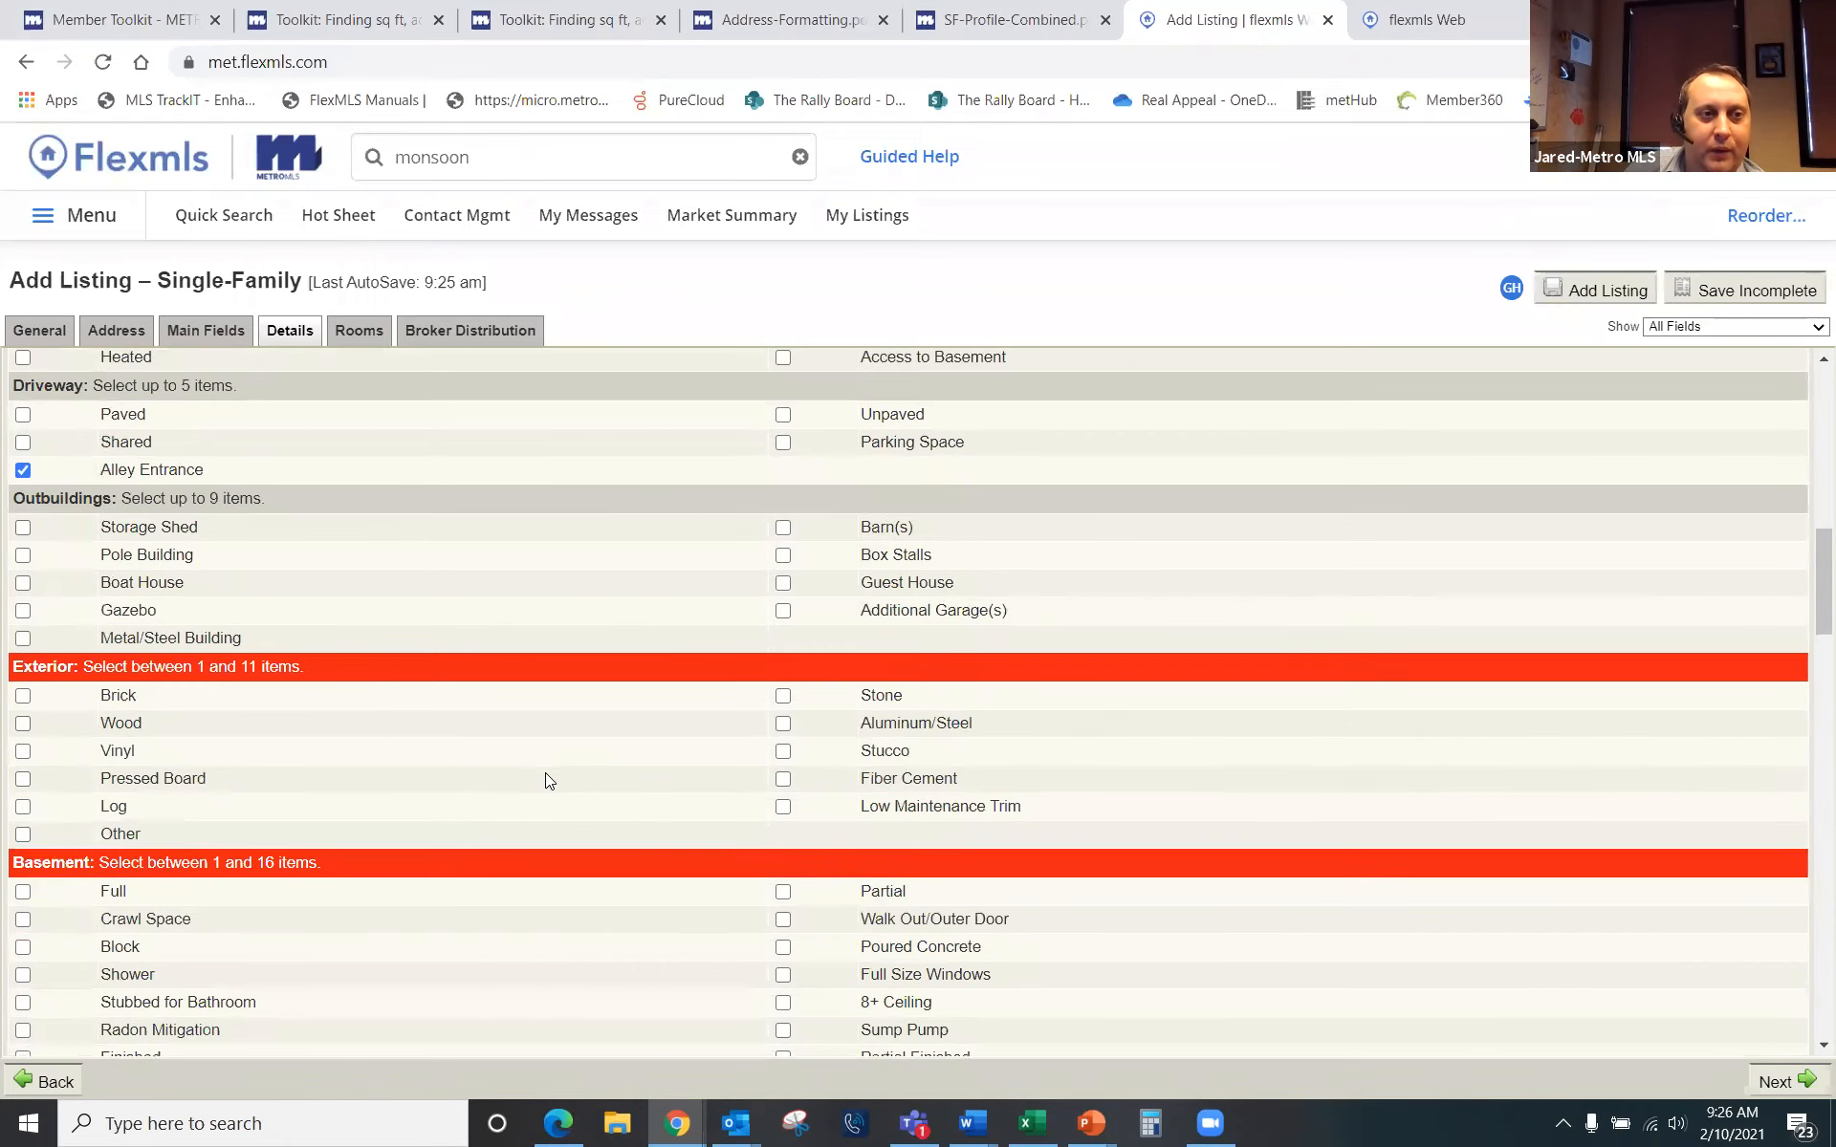
click(21, 700)
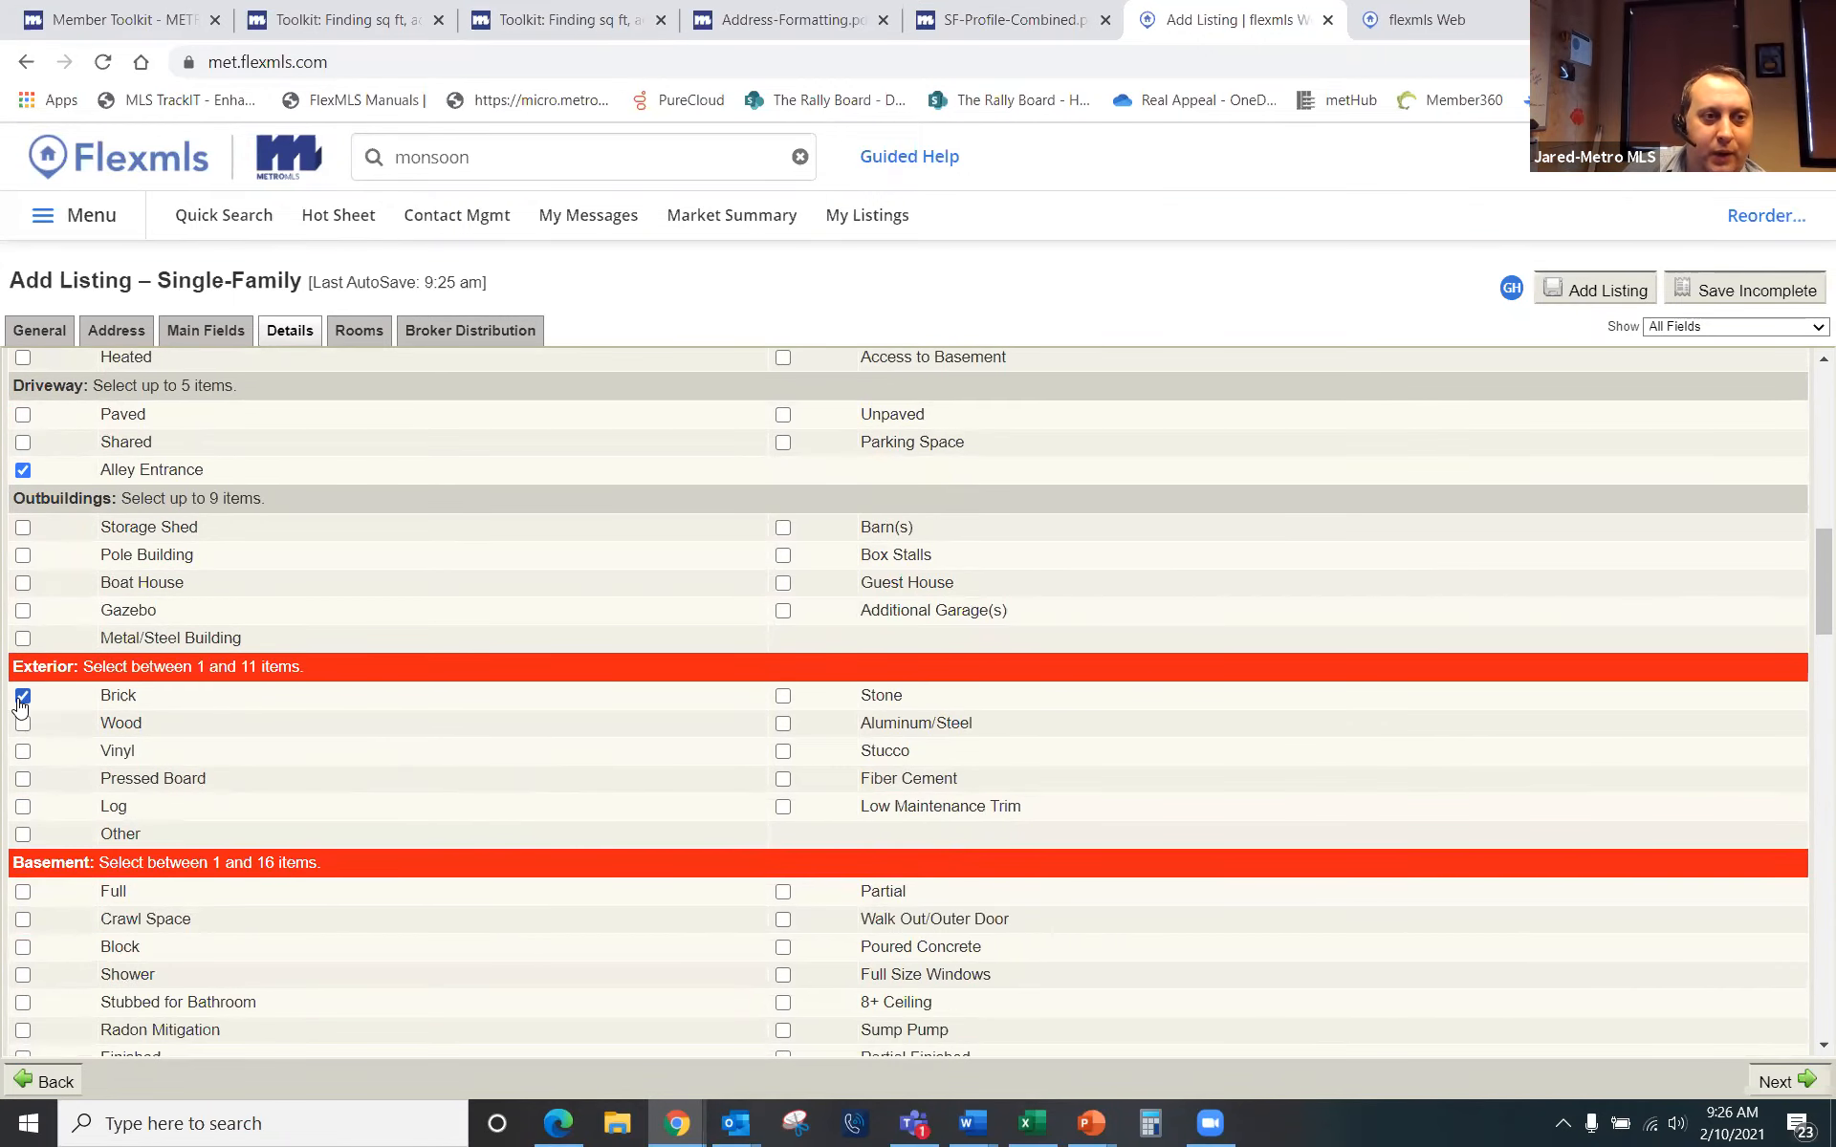
scroll(277, 772, down, 2)
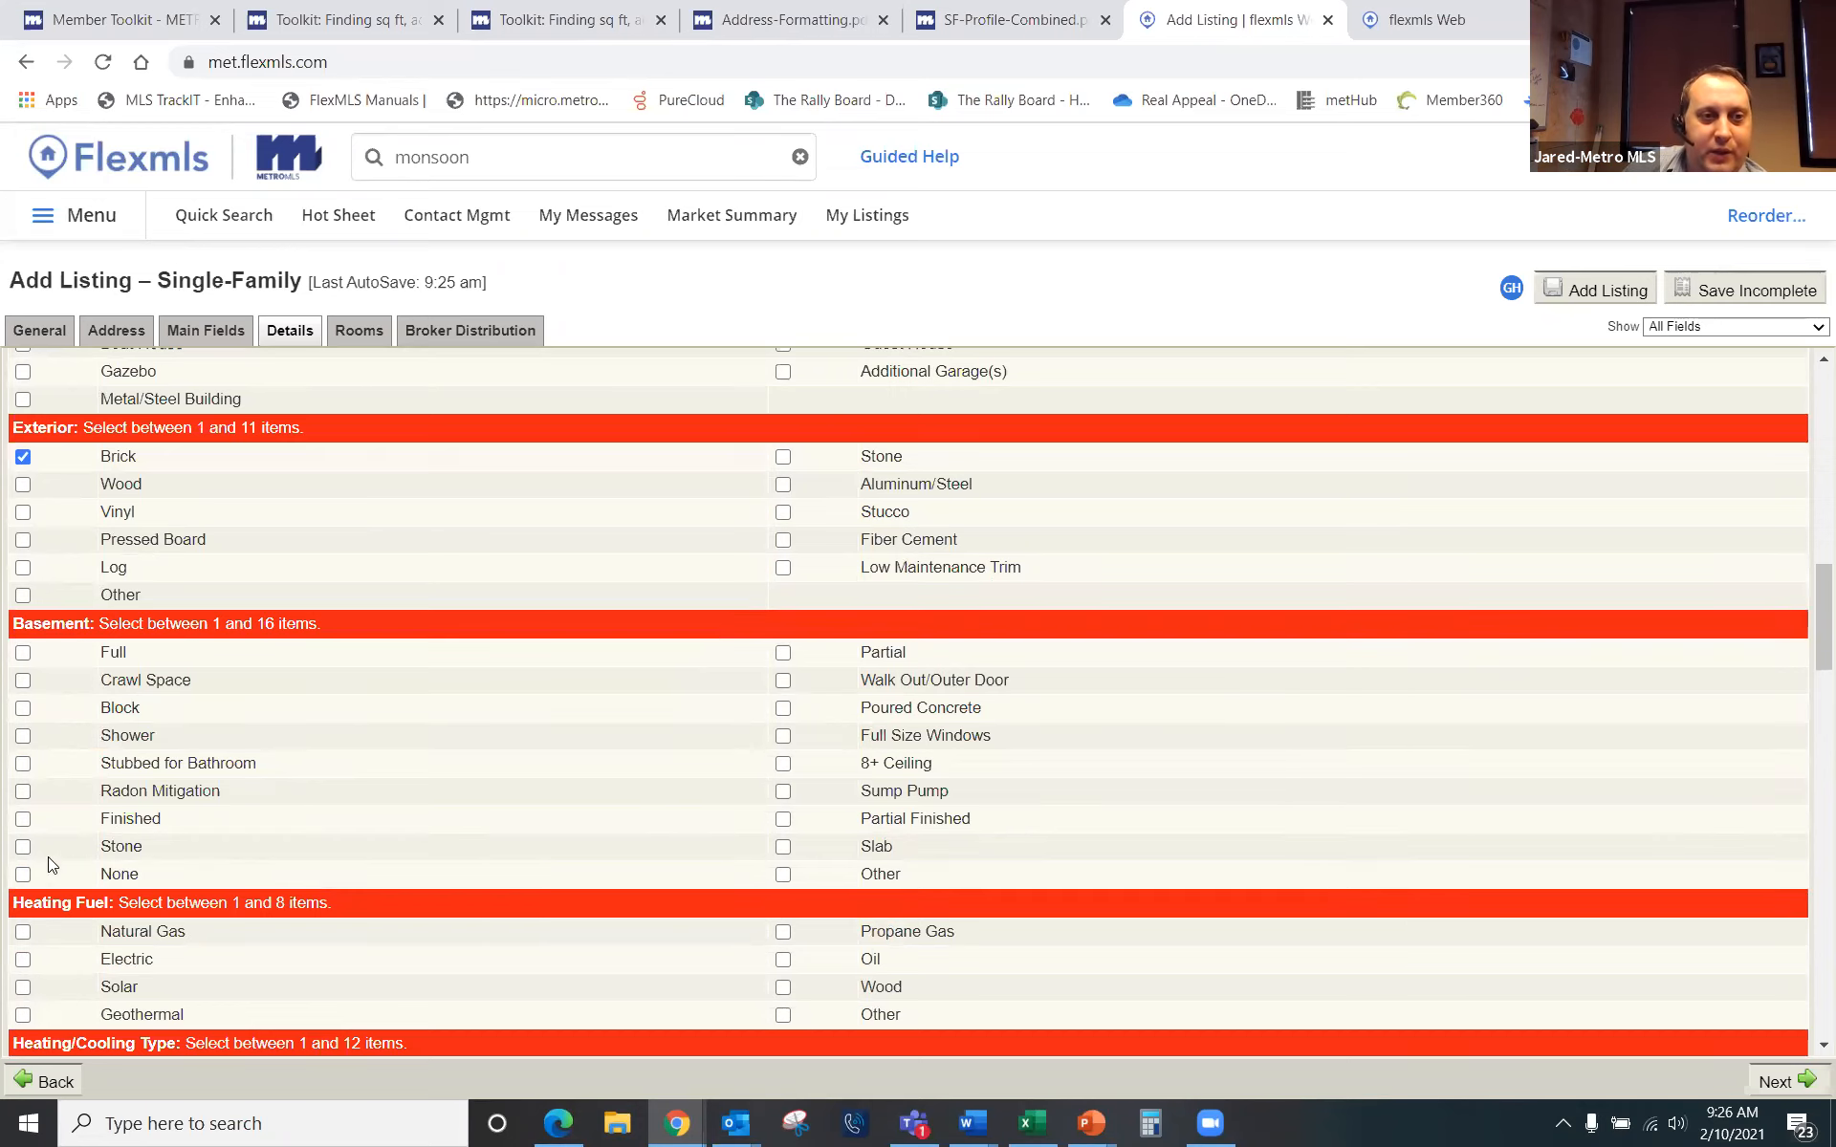
click(22, 653)
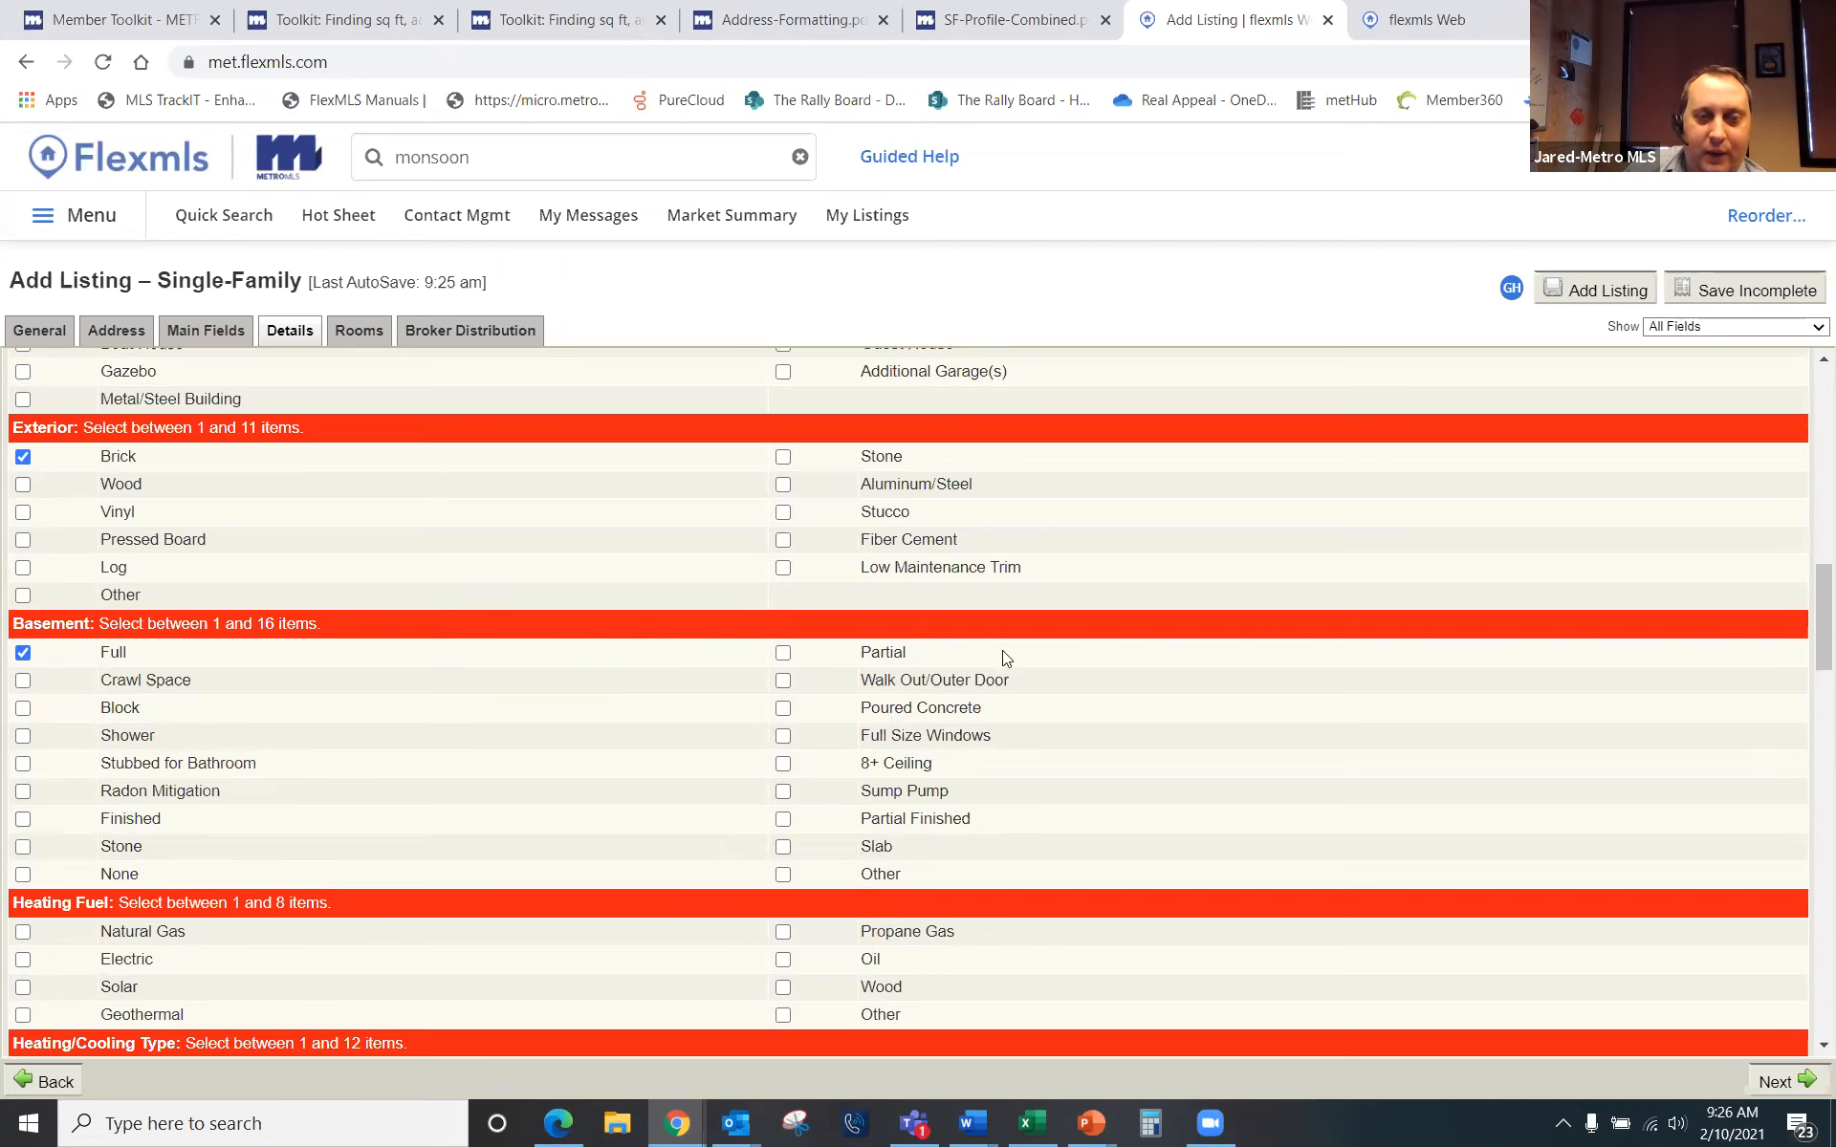
scroll(574, 755, down, 4)
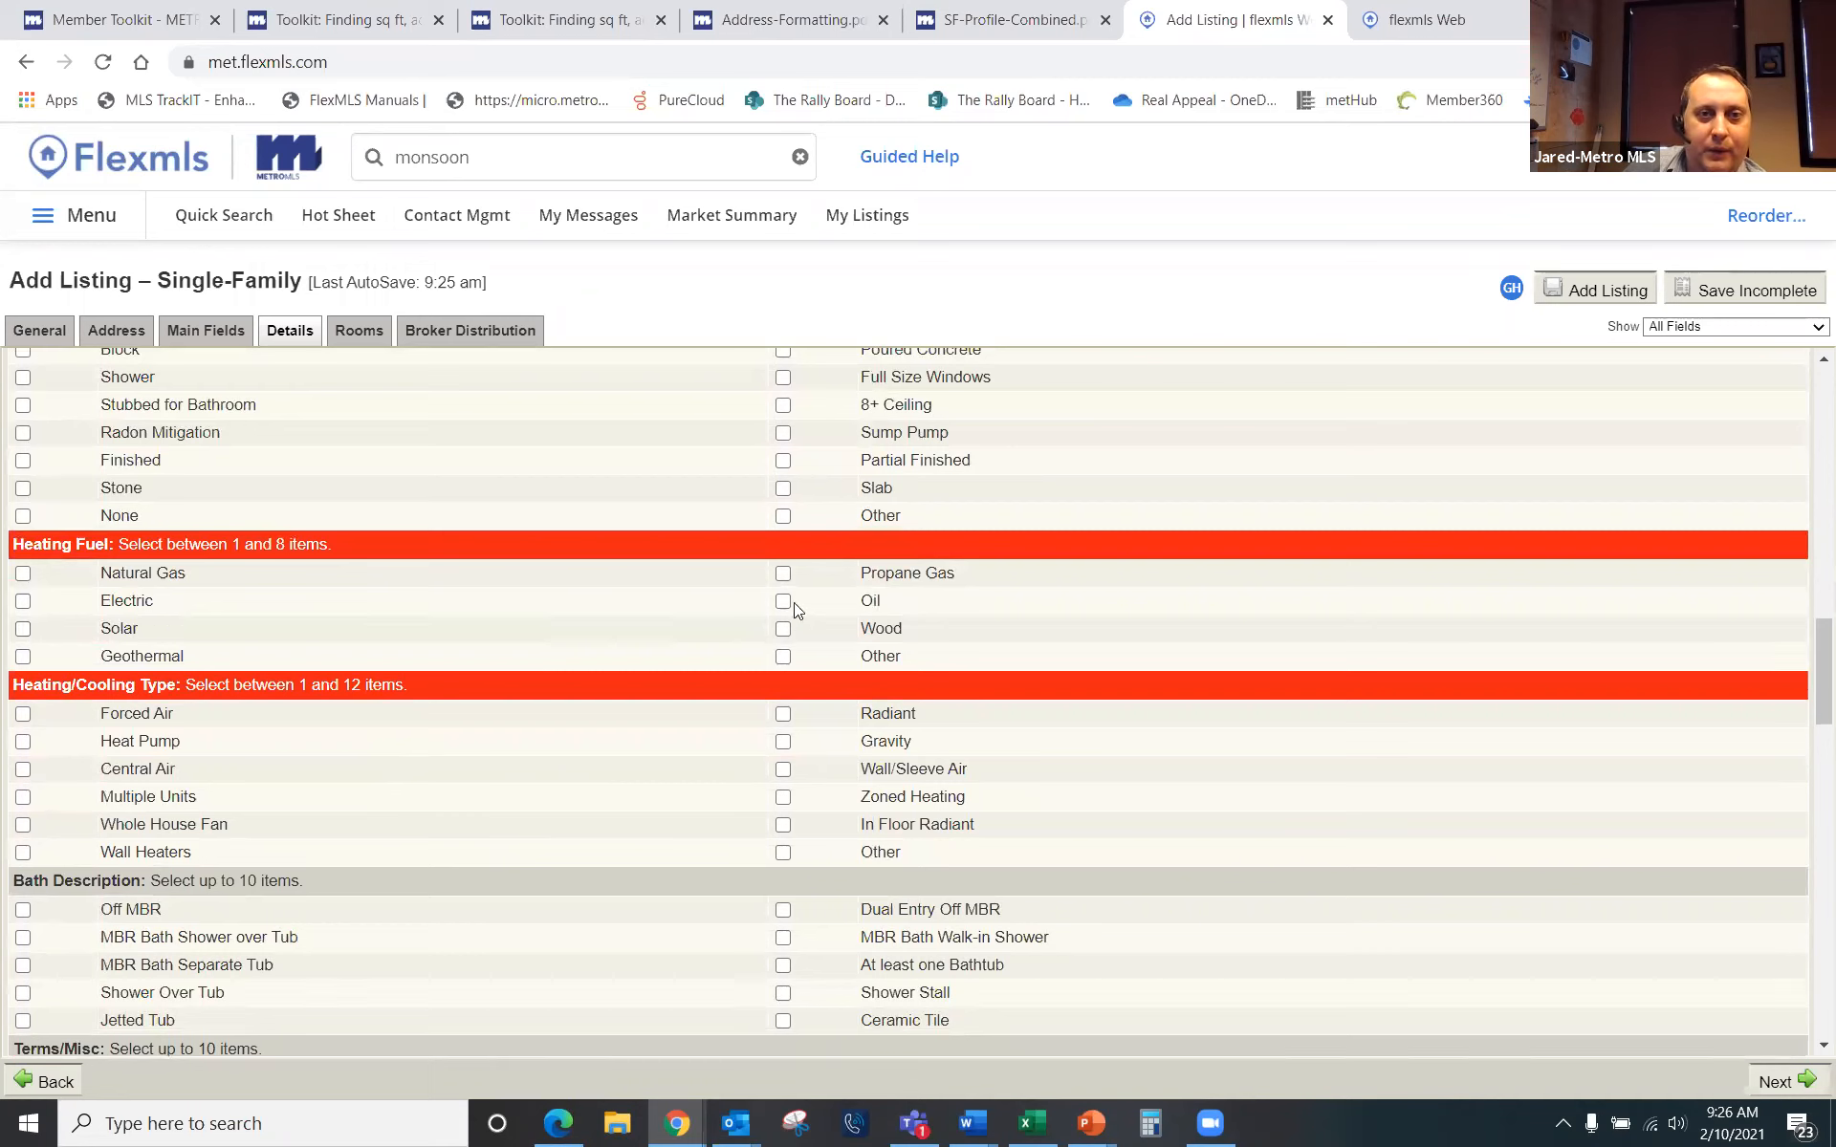
Step: Check Natural Gas, Forced Air, Shower Over Tub and Short Sale, then view the profile sheet PDF
click(24, 576)
click(23, 713)
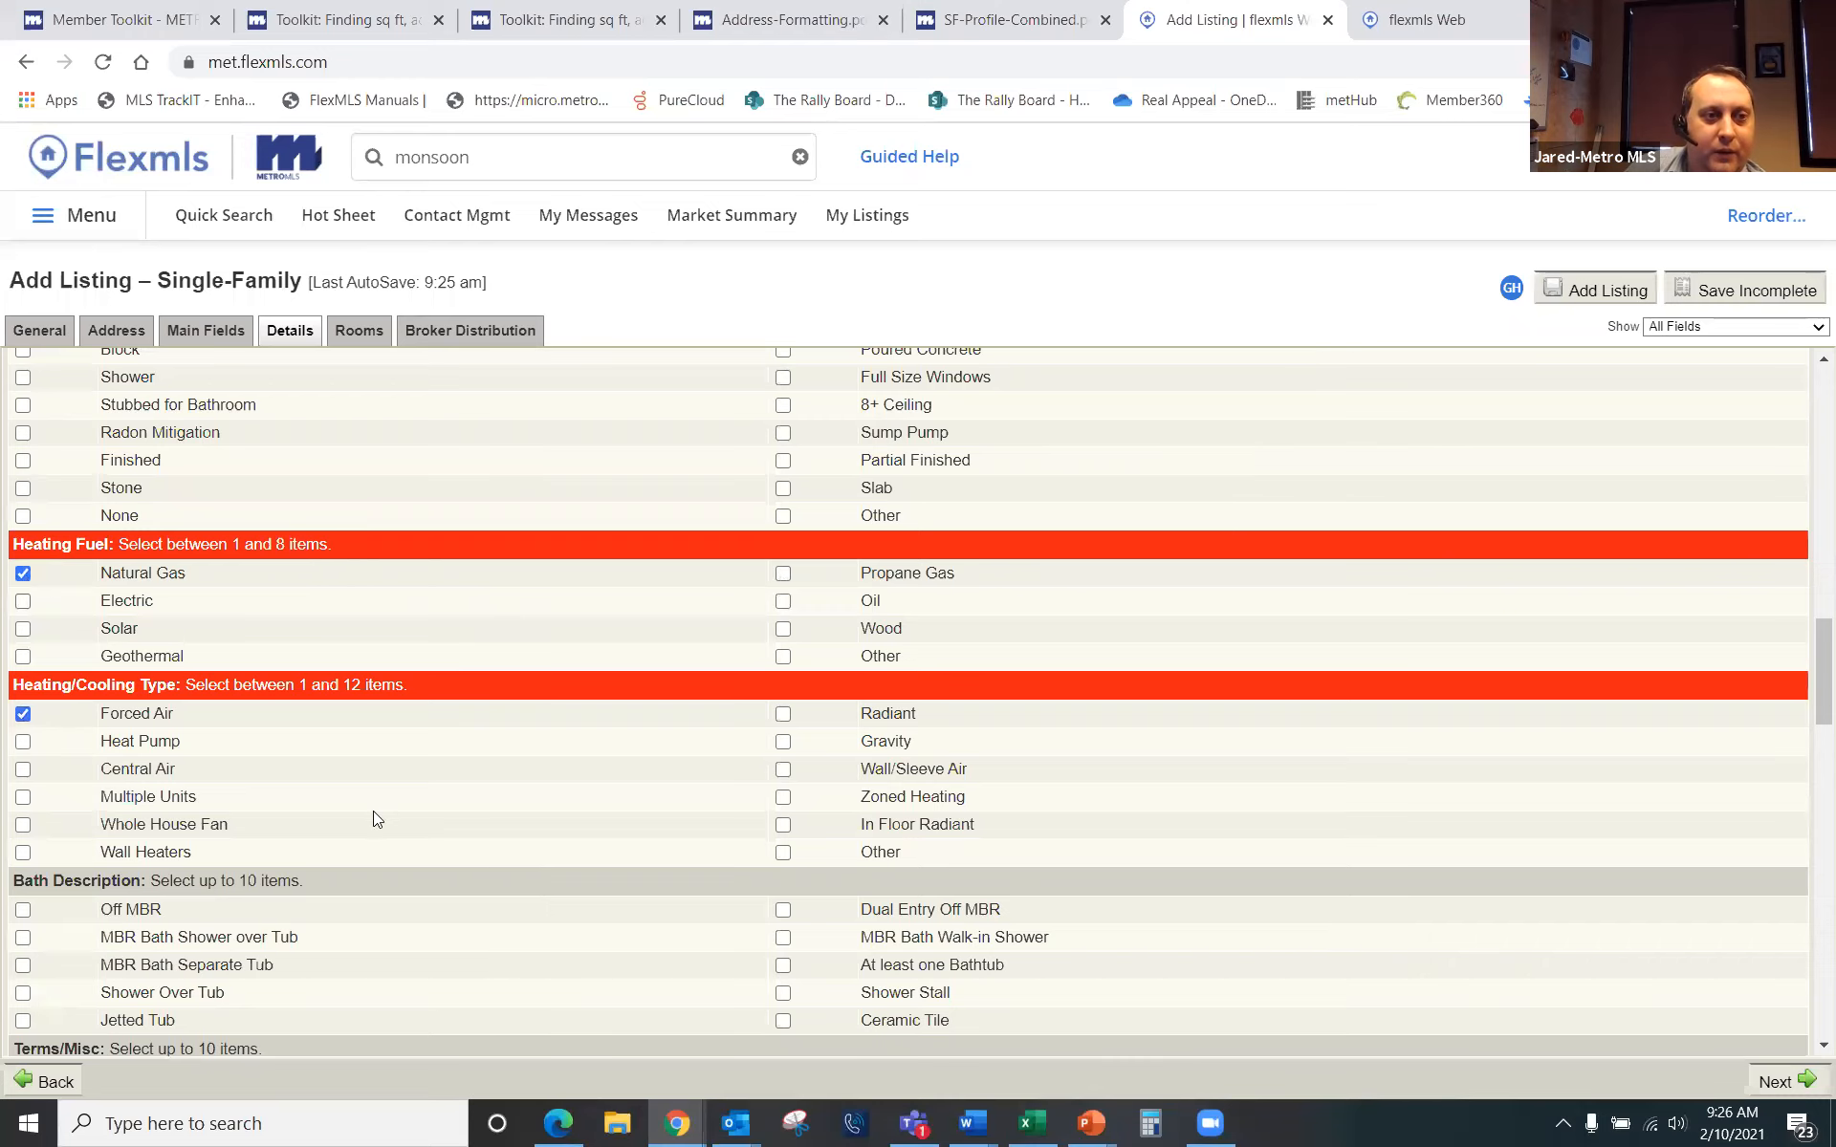
scroll(245, 849, down, 3)
click(22, 756)
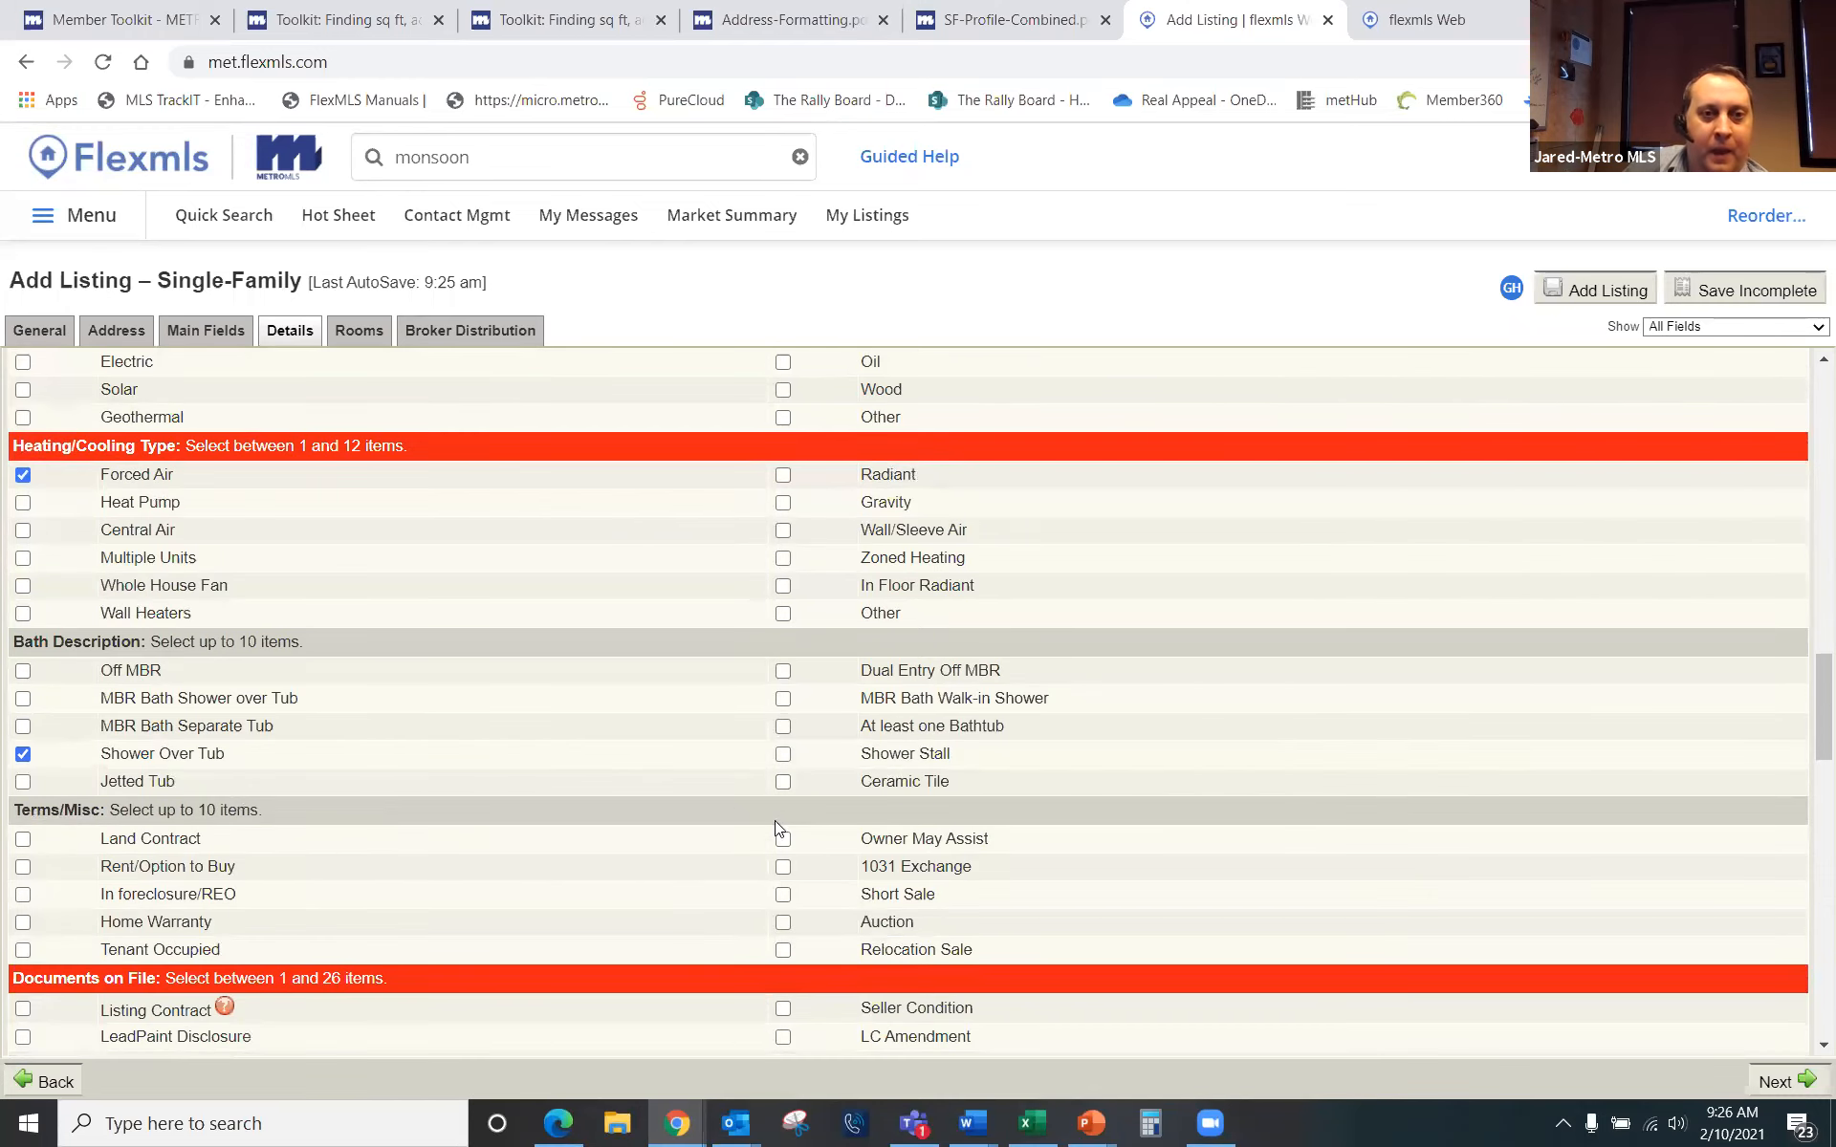
click(783, 895)
scroll(463, 879, down, 1)
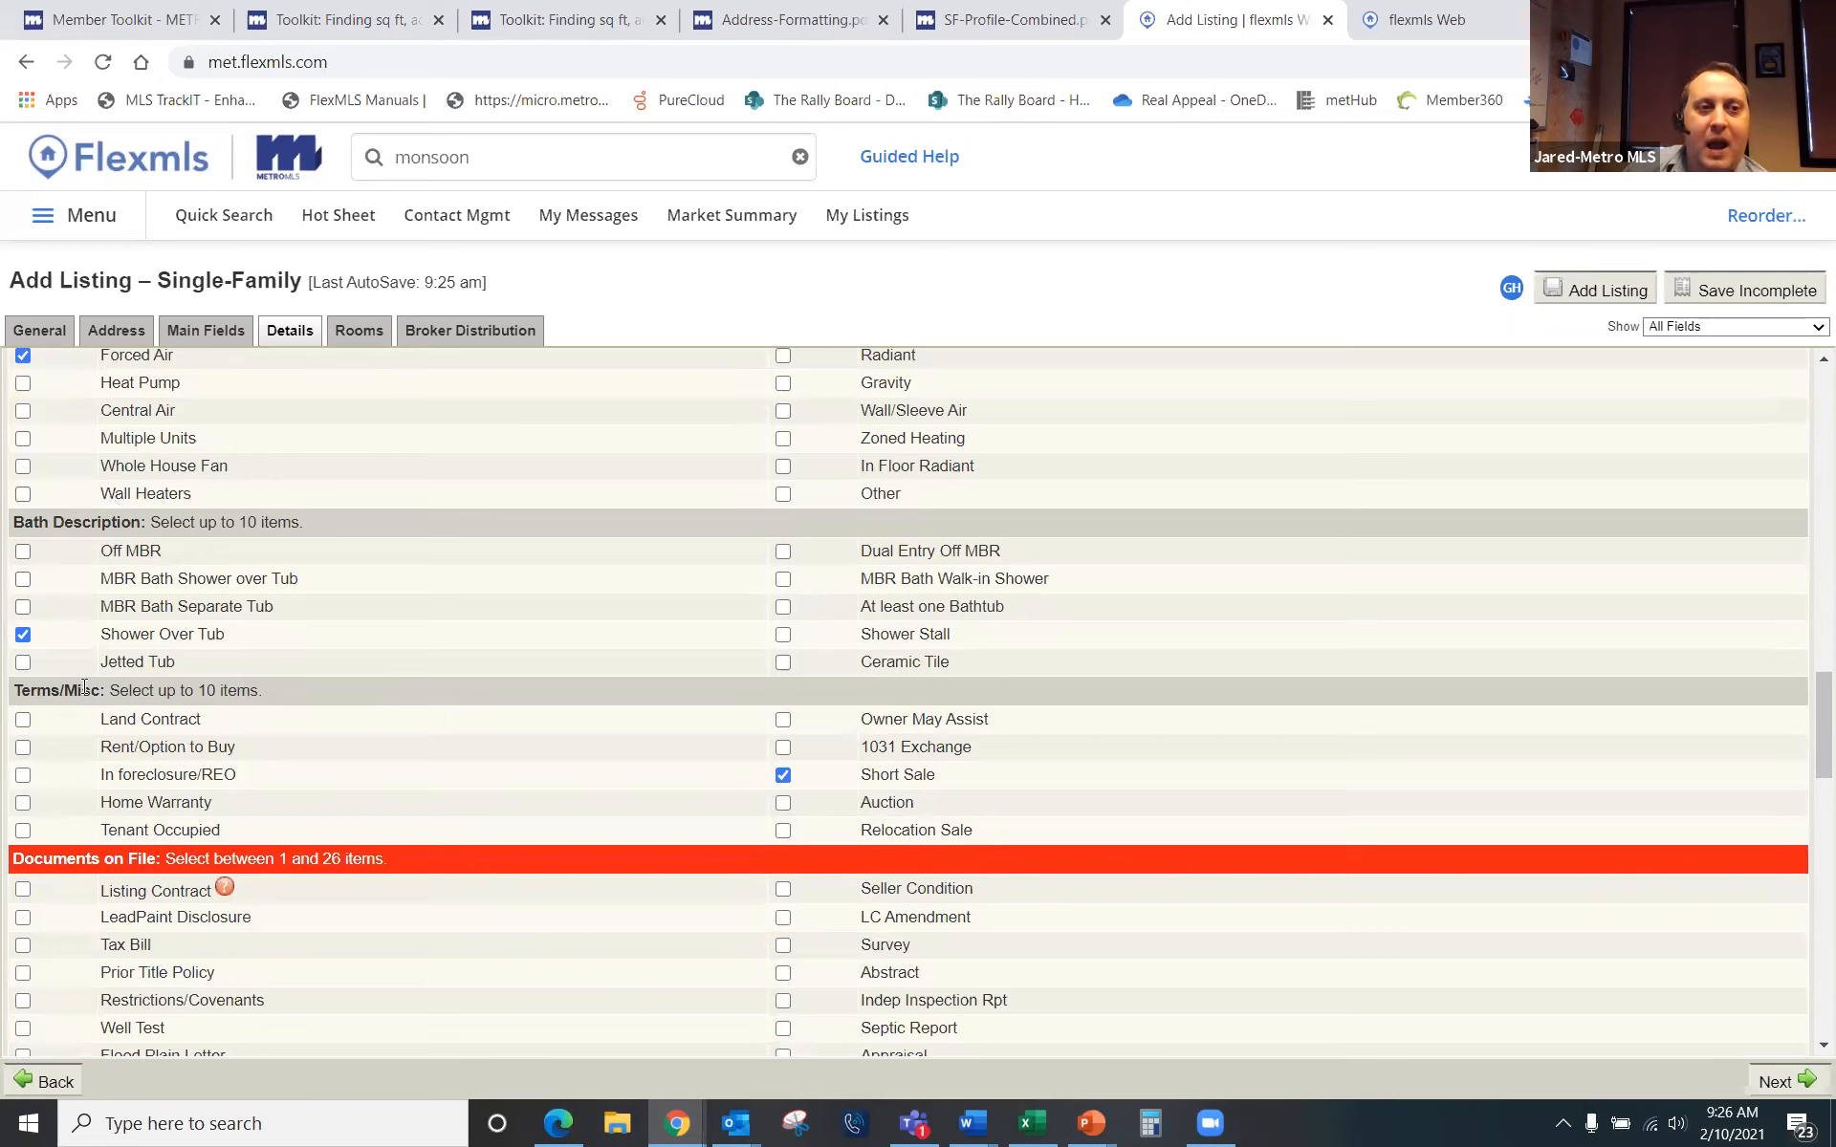
click(950, 42)
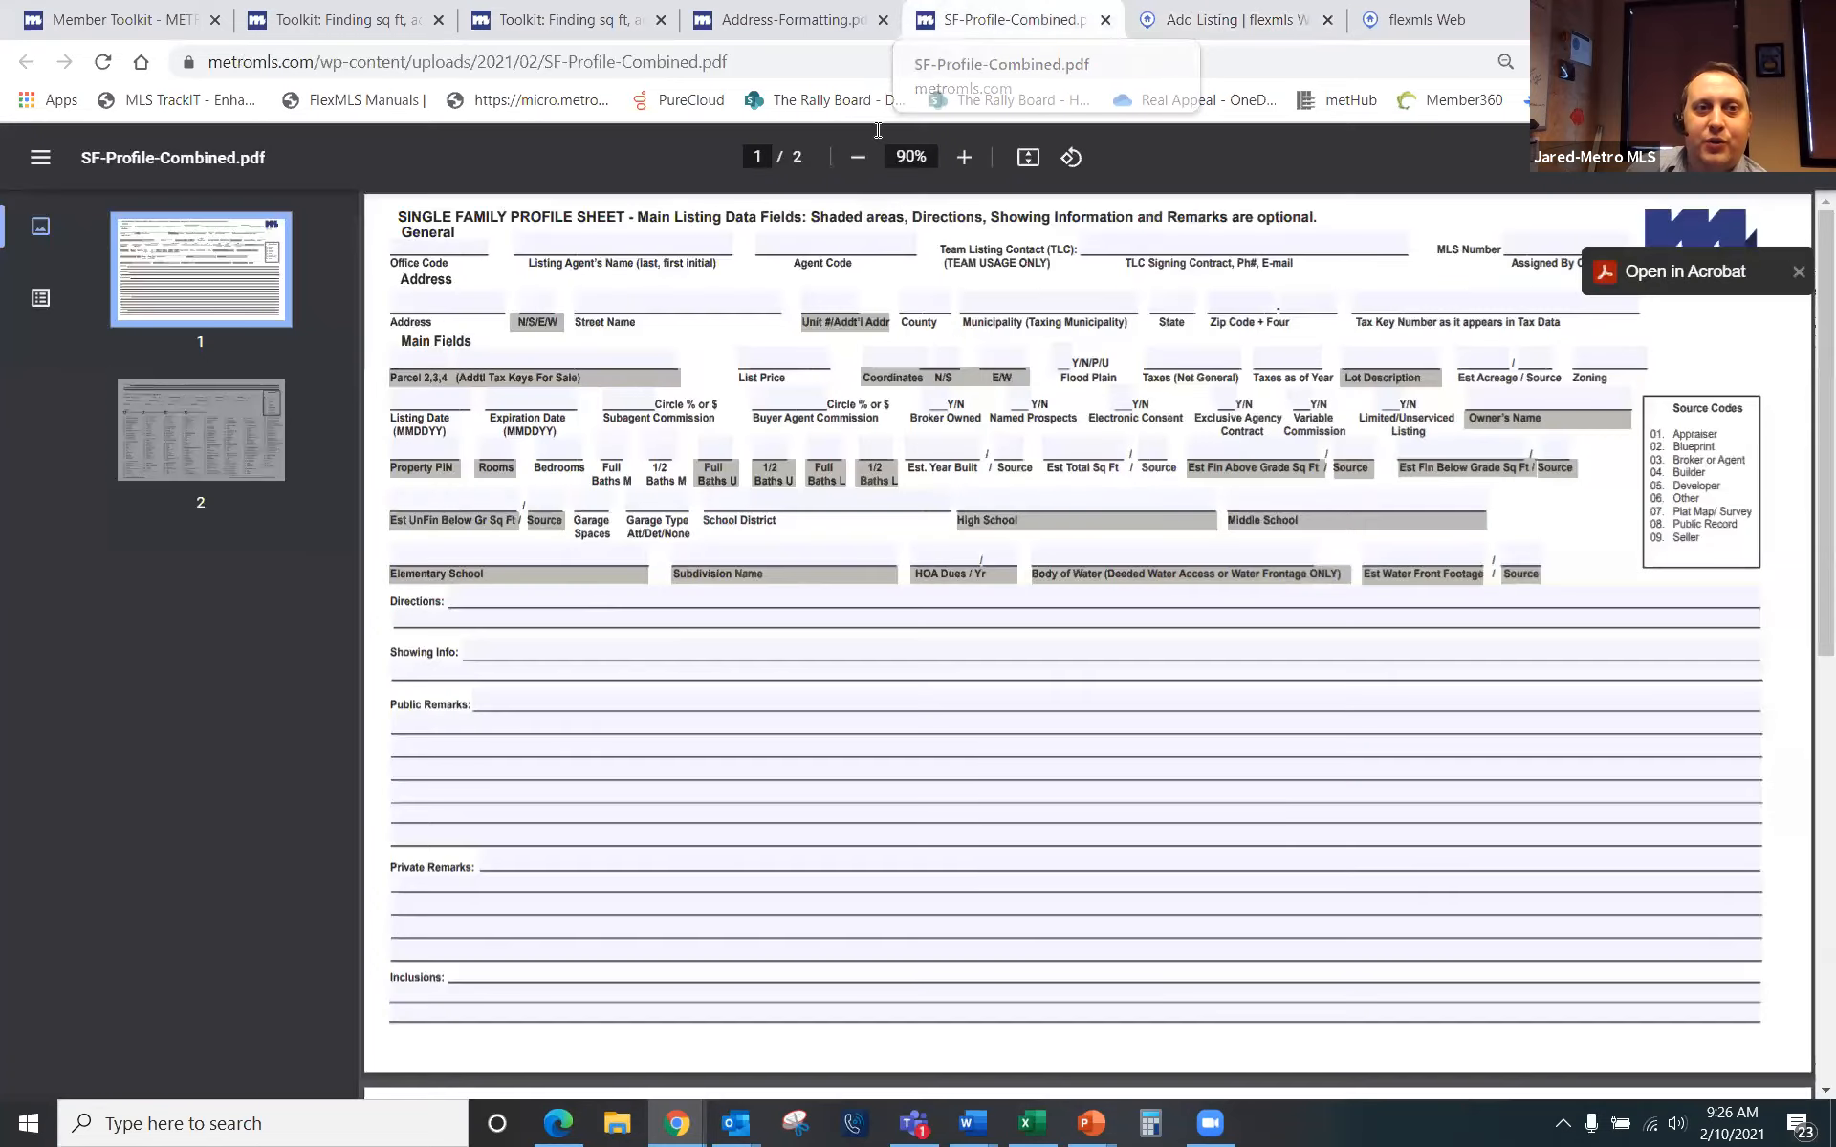
Step: Look over page 2 of SF-Profile-Combined.pdf, then return to the listing's Details form
click(239, 450)
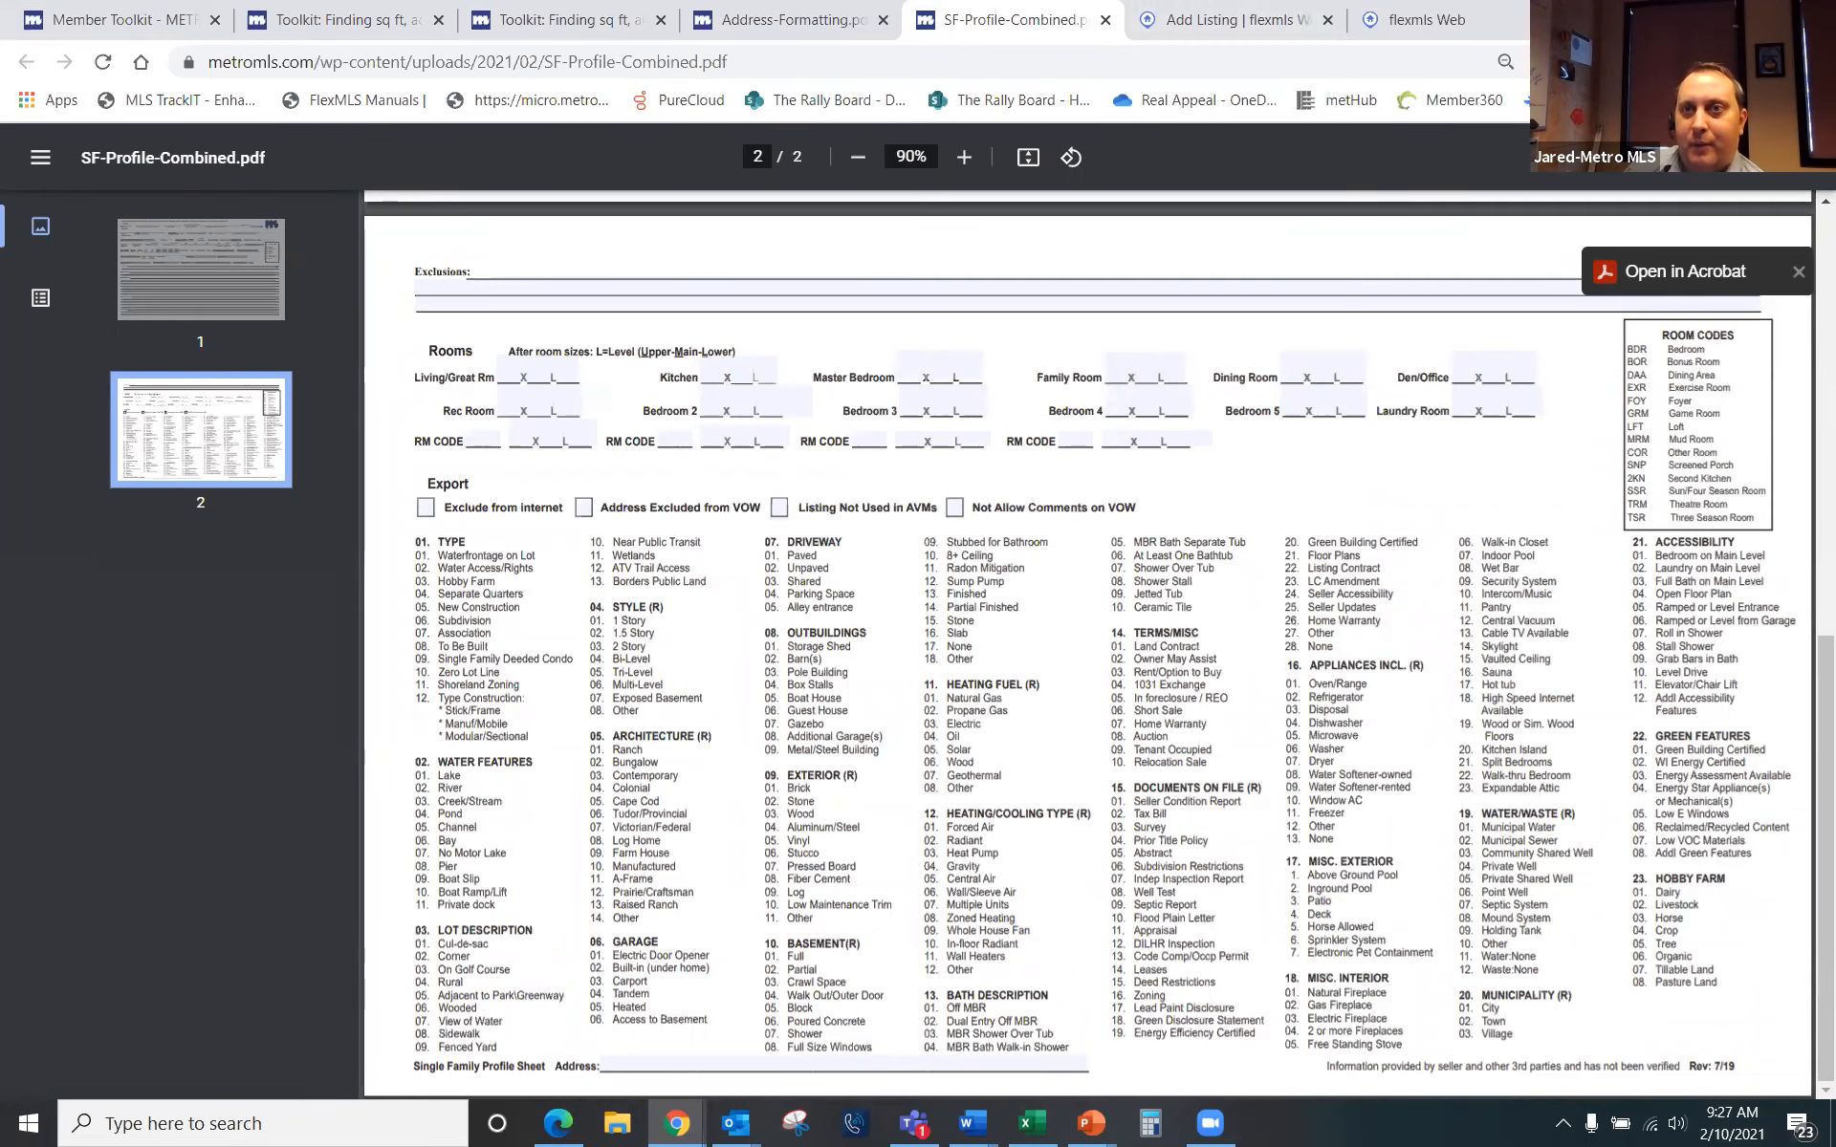
key(ctrl+Tab)
scroll(337, 830, down, 4)
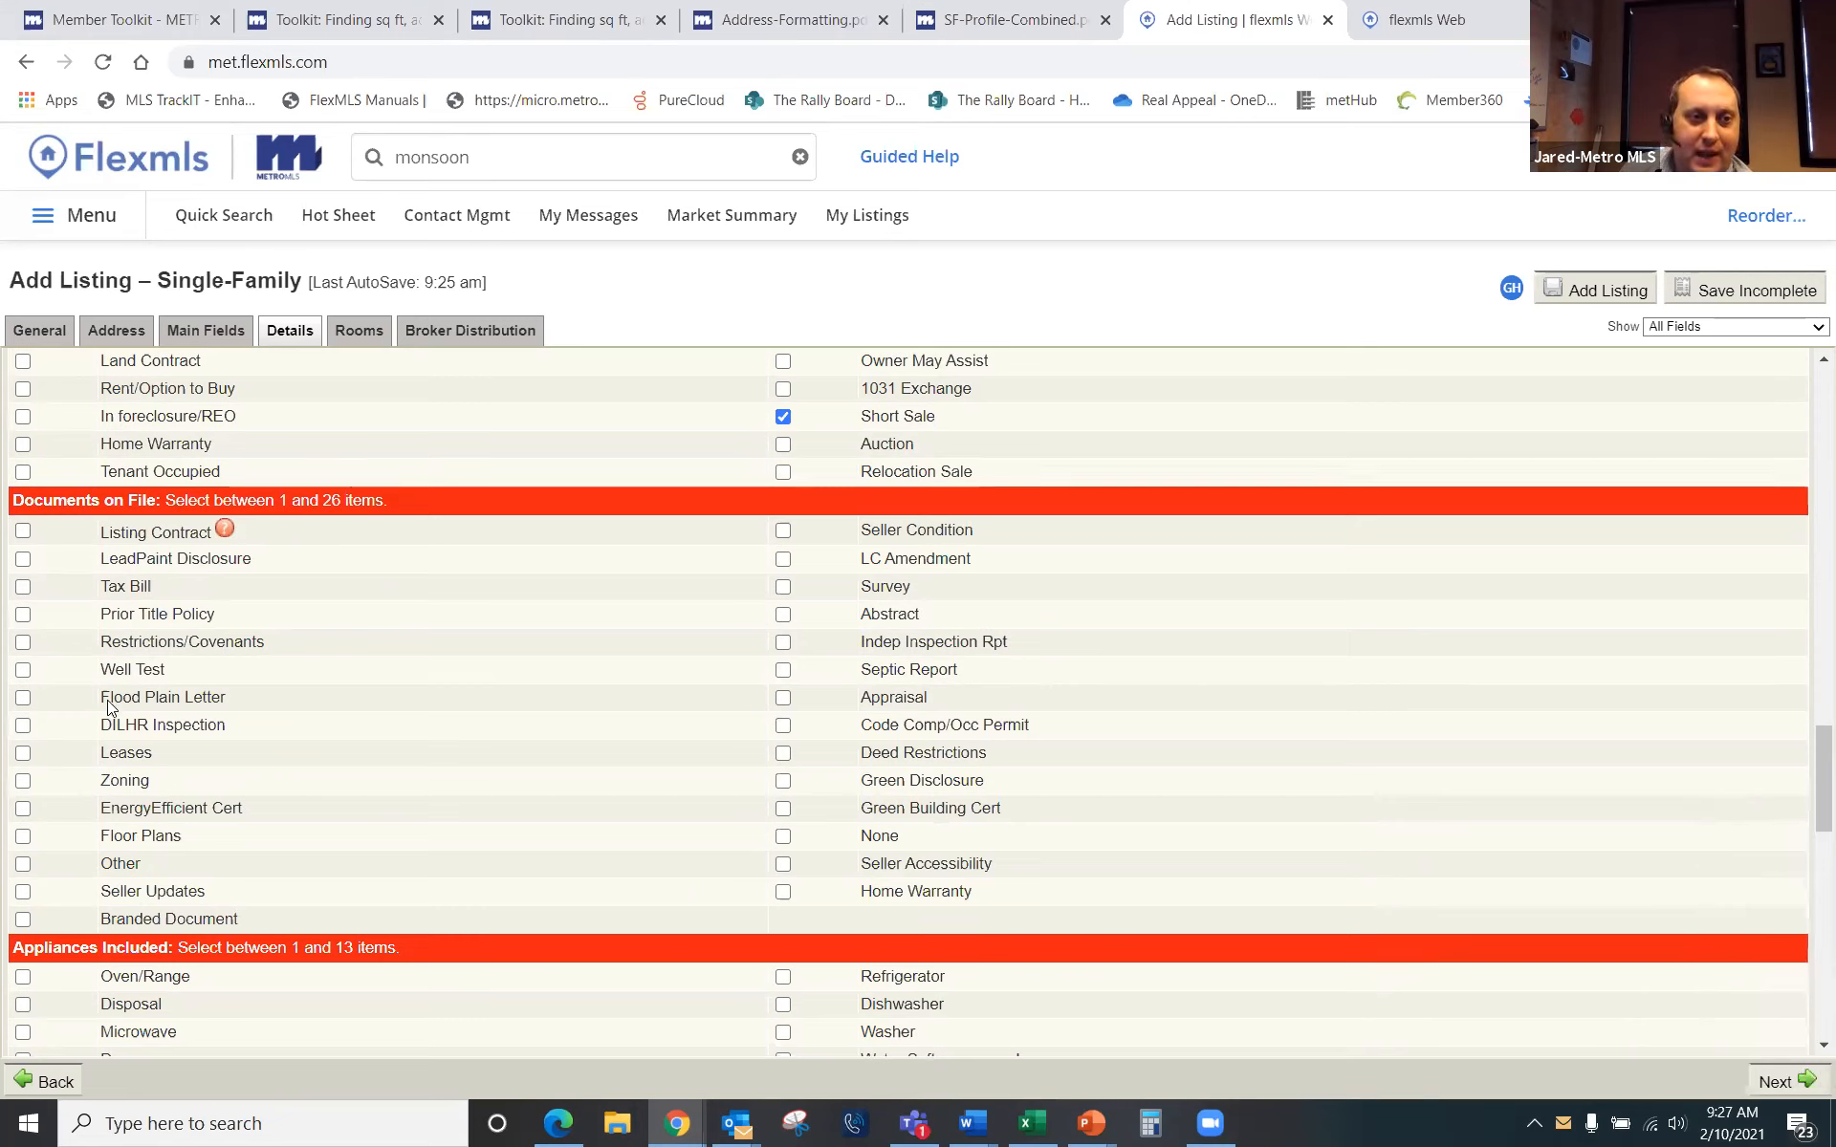
Step: Check Listing Contract, Municipal Sewer, Municipal Water and City as the municipality
click(23, 531)
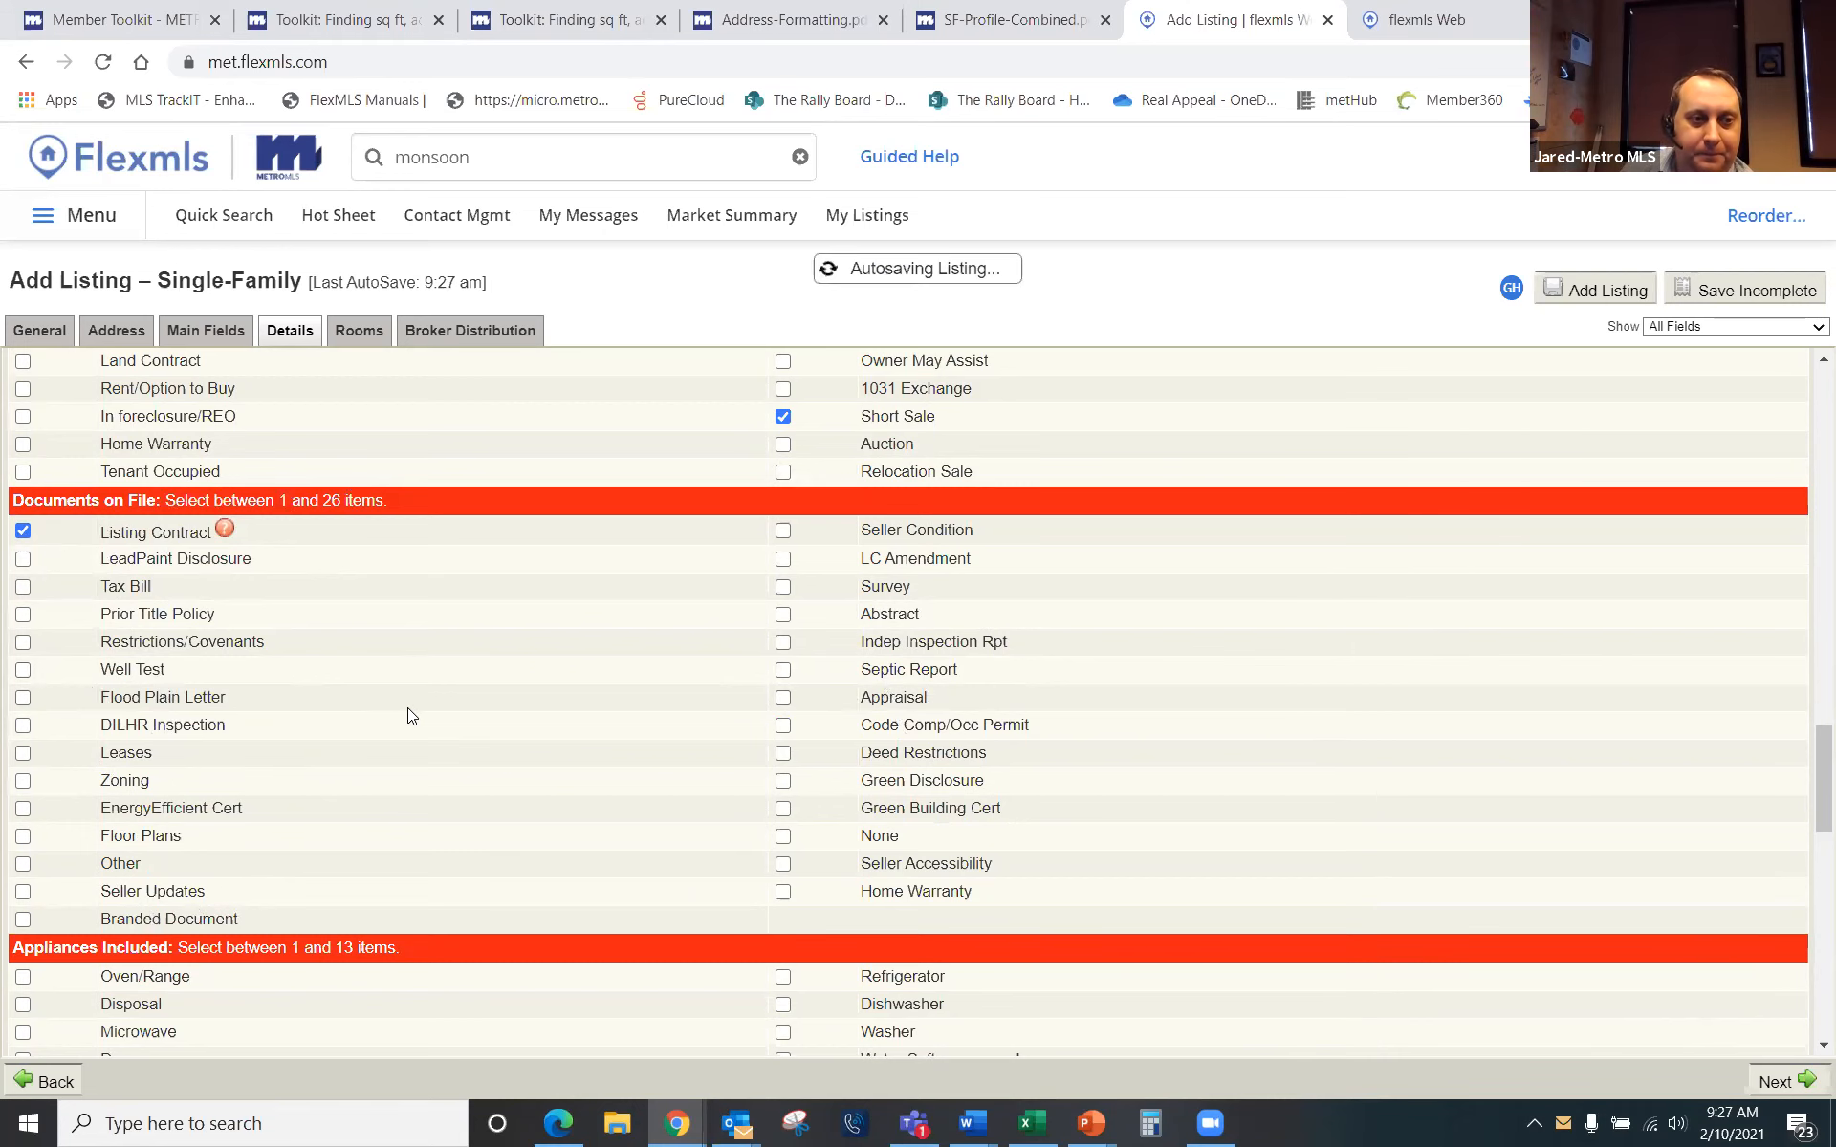
scroll(412, 713, down, 3)
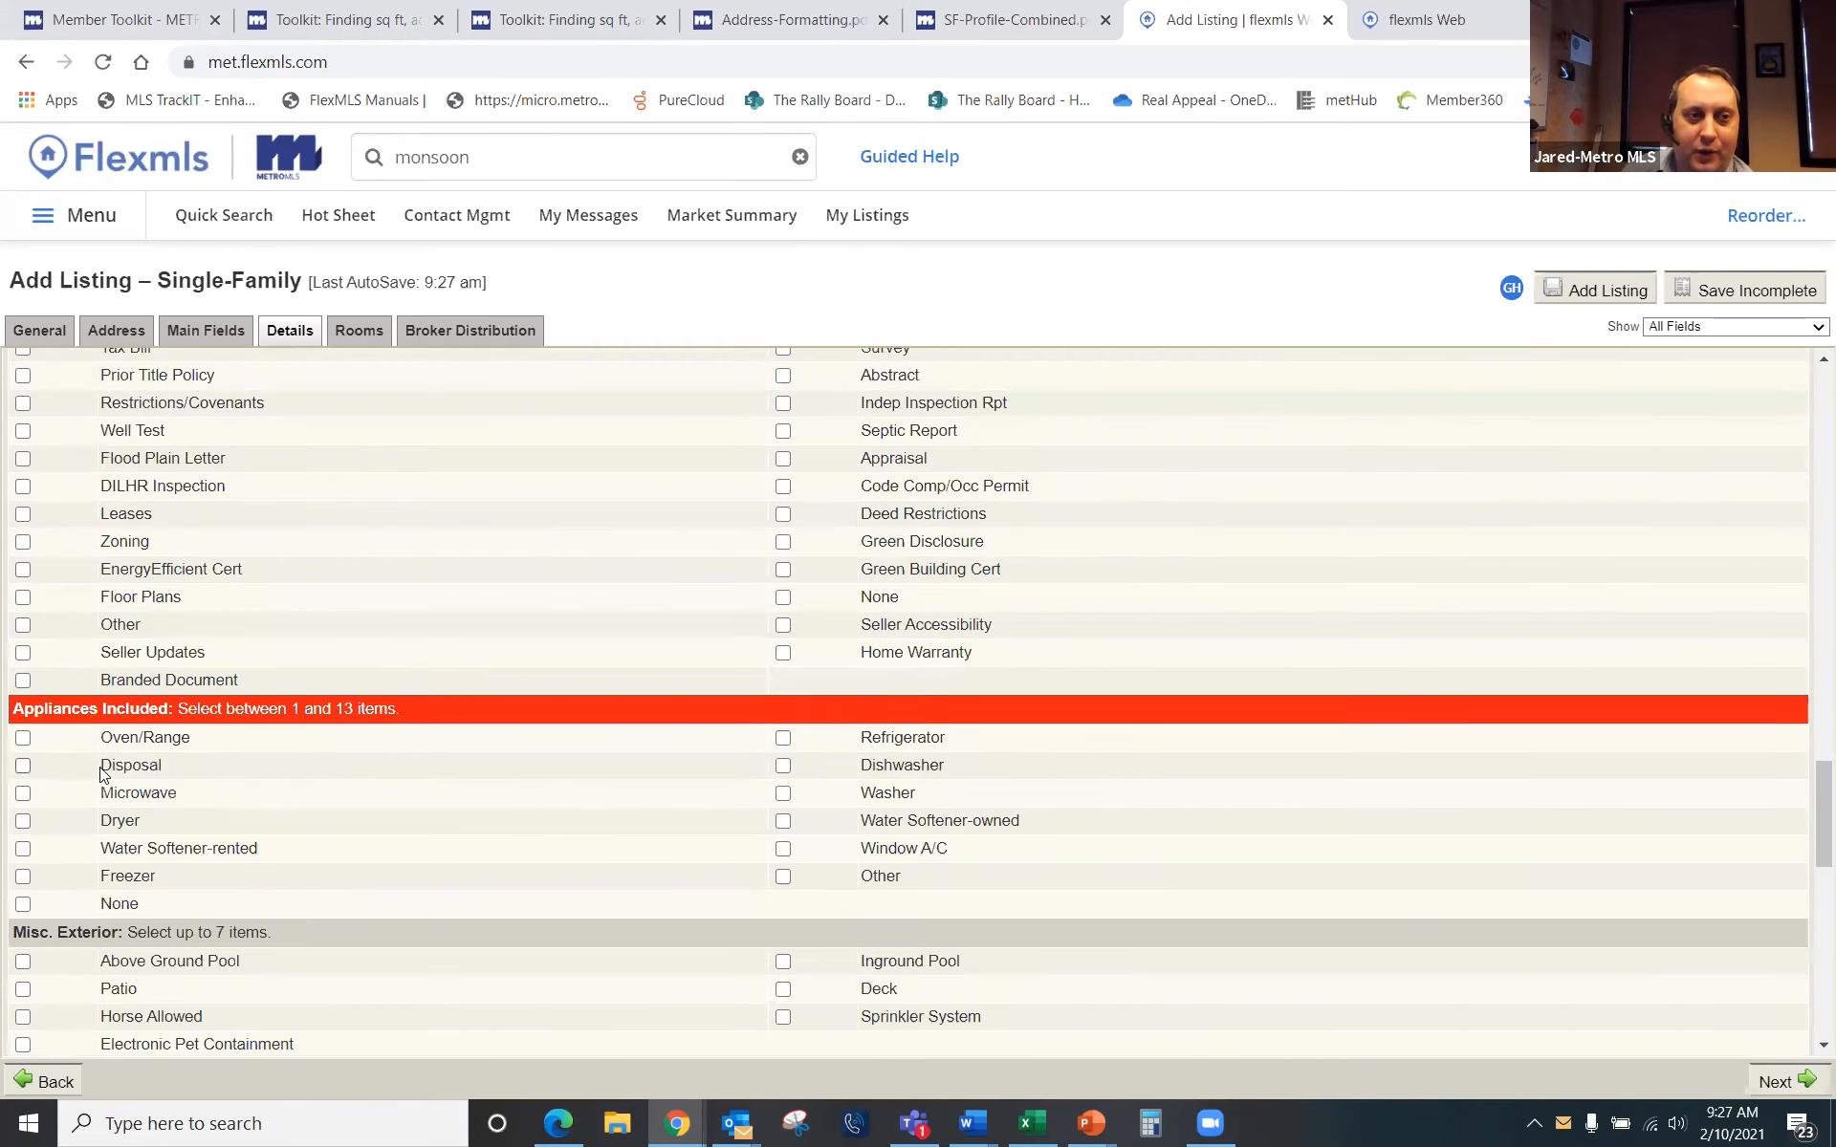
scroll(453, 822, down, 4)
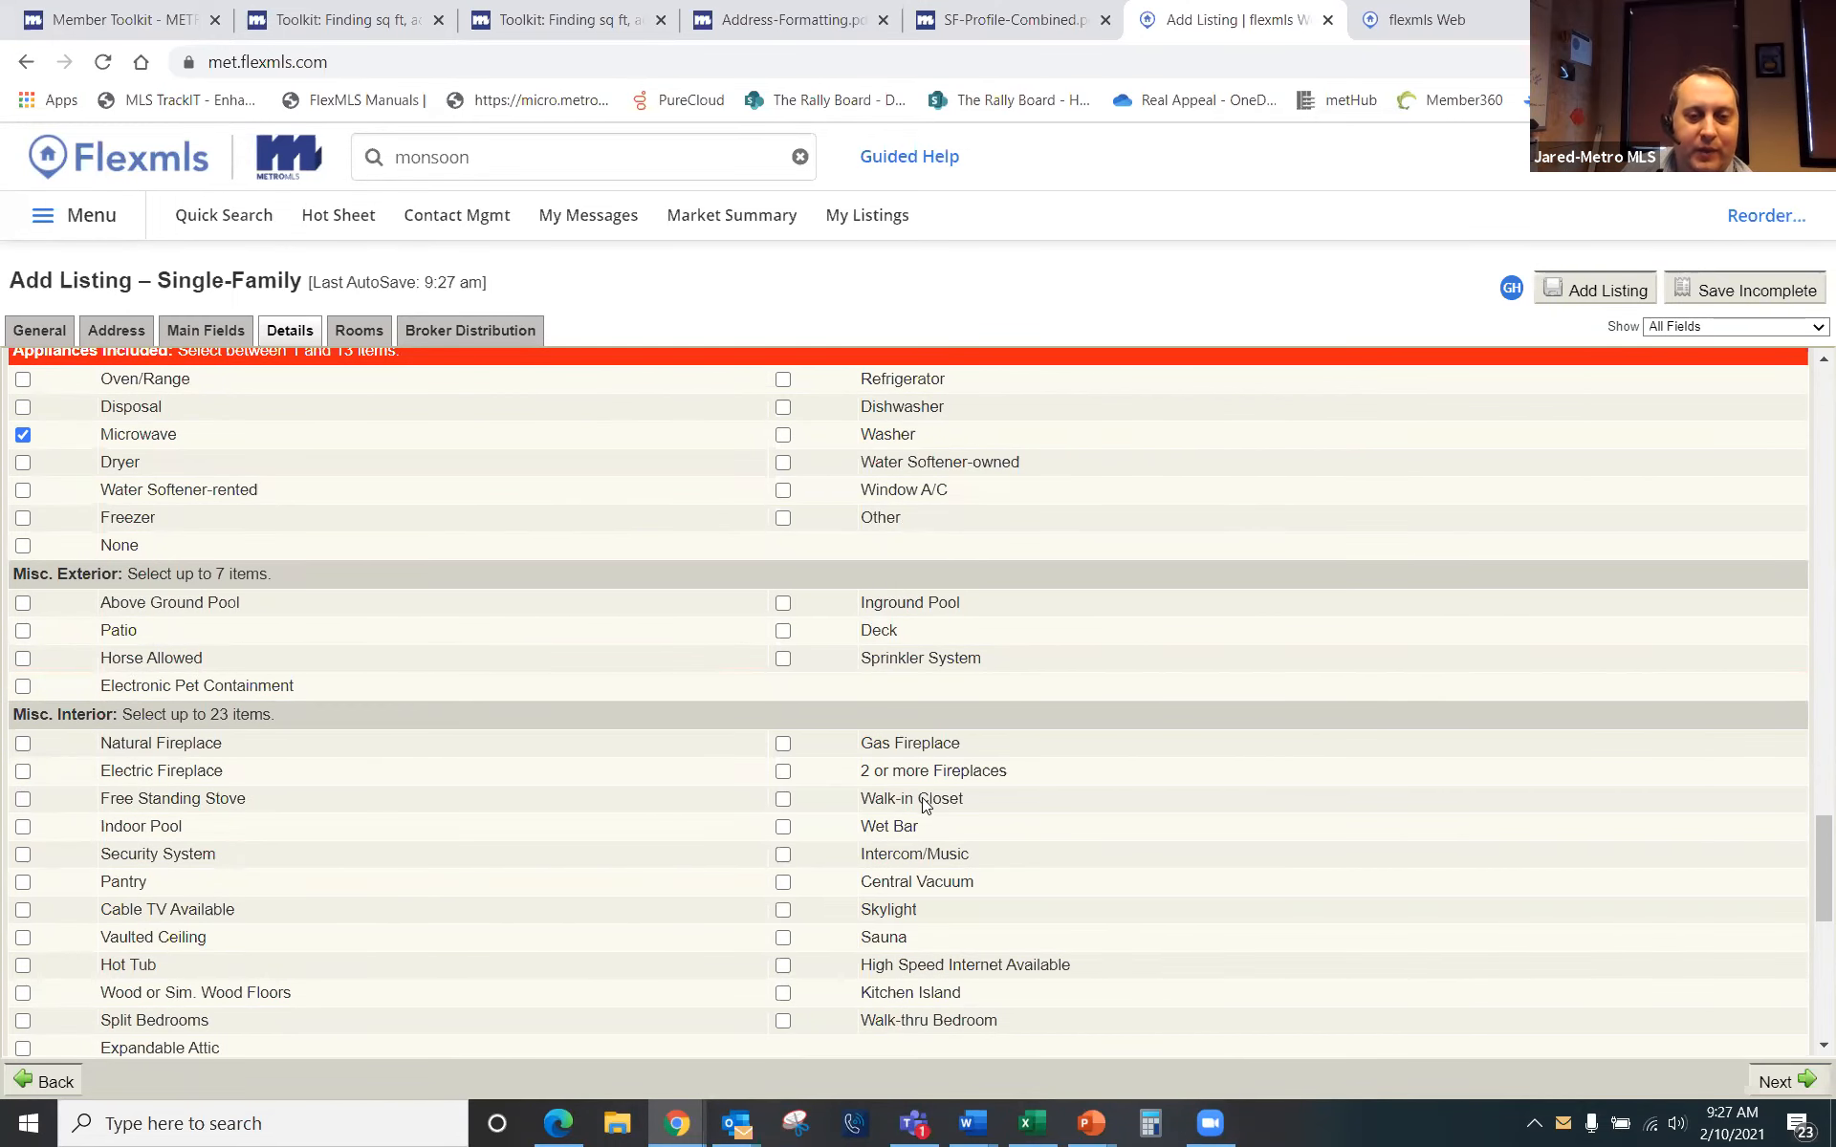
scroll(746, 803, down, 3)
scroll(483, 660, down, 4)
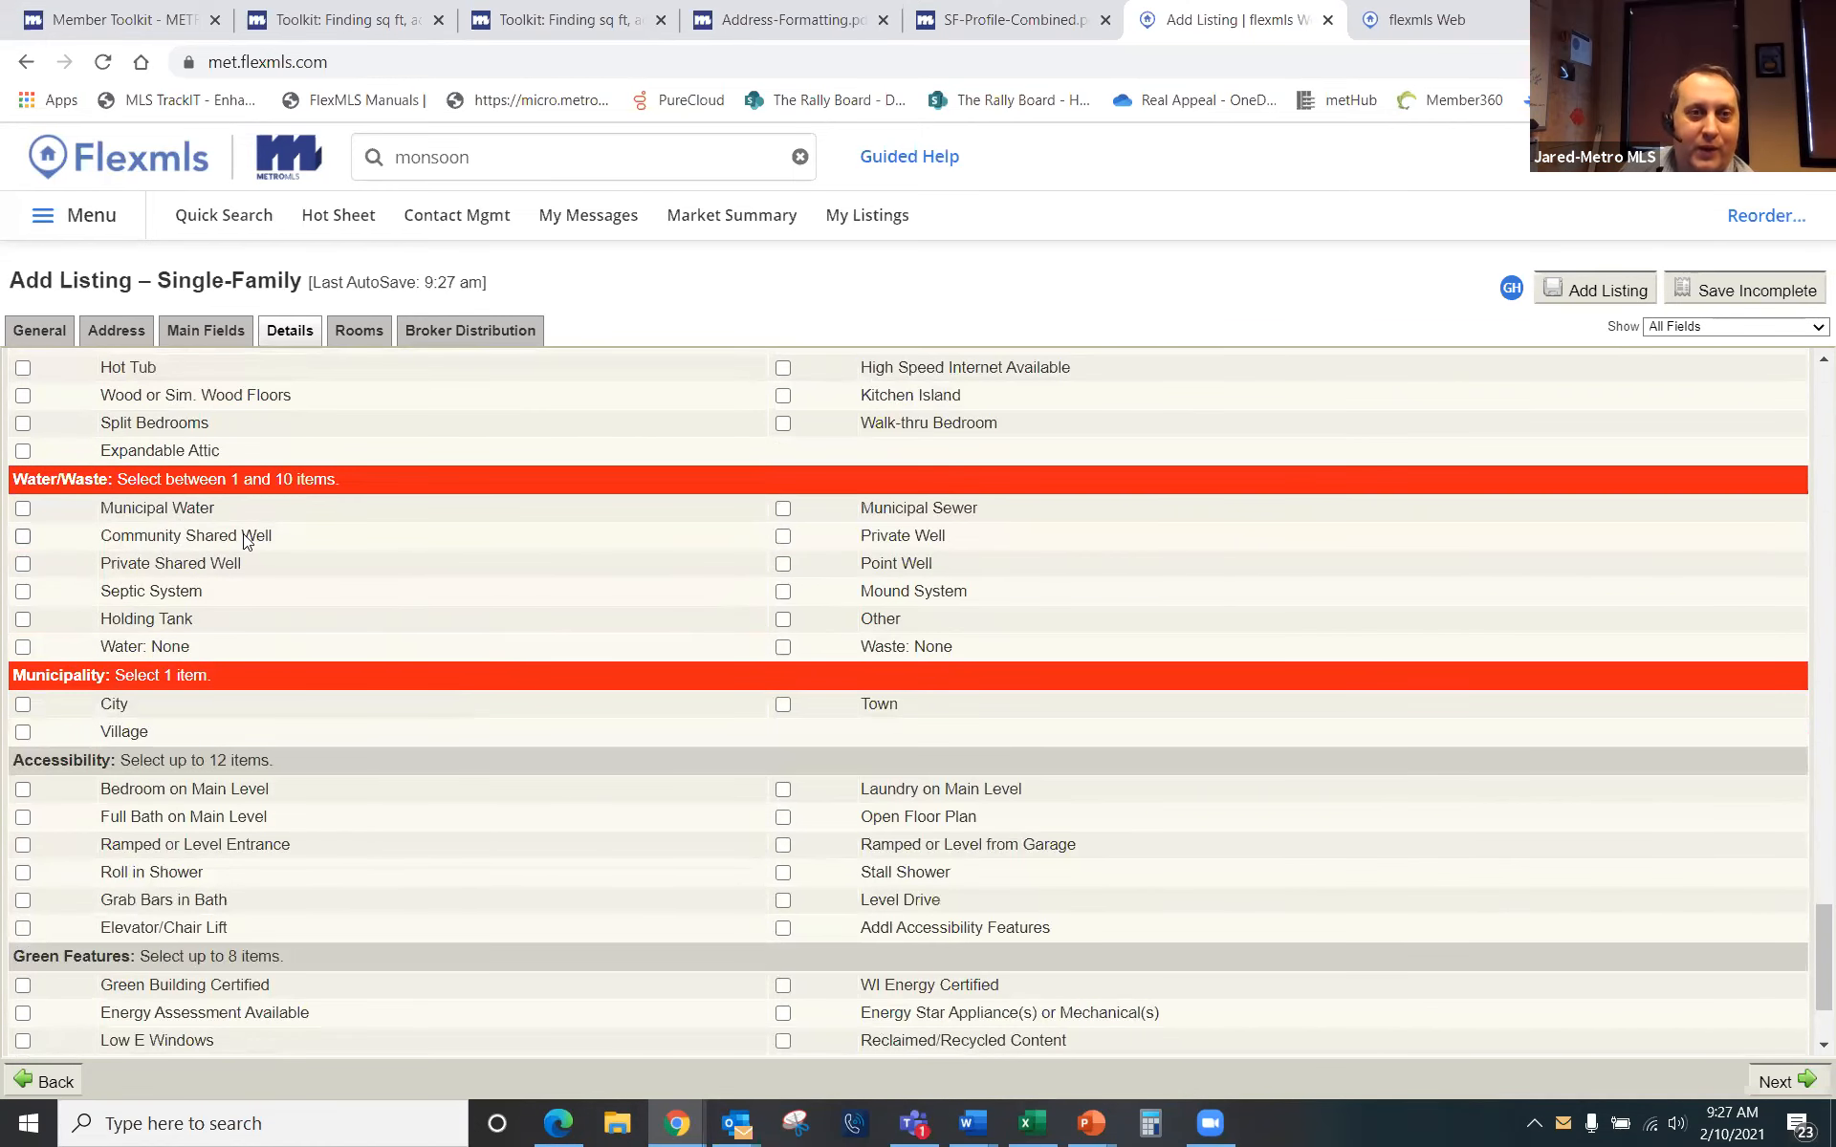
click(780, 512)
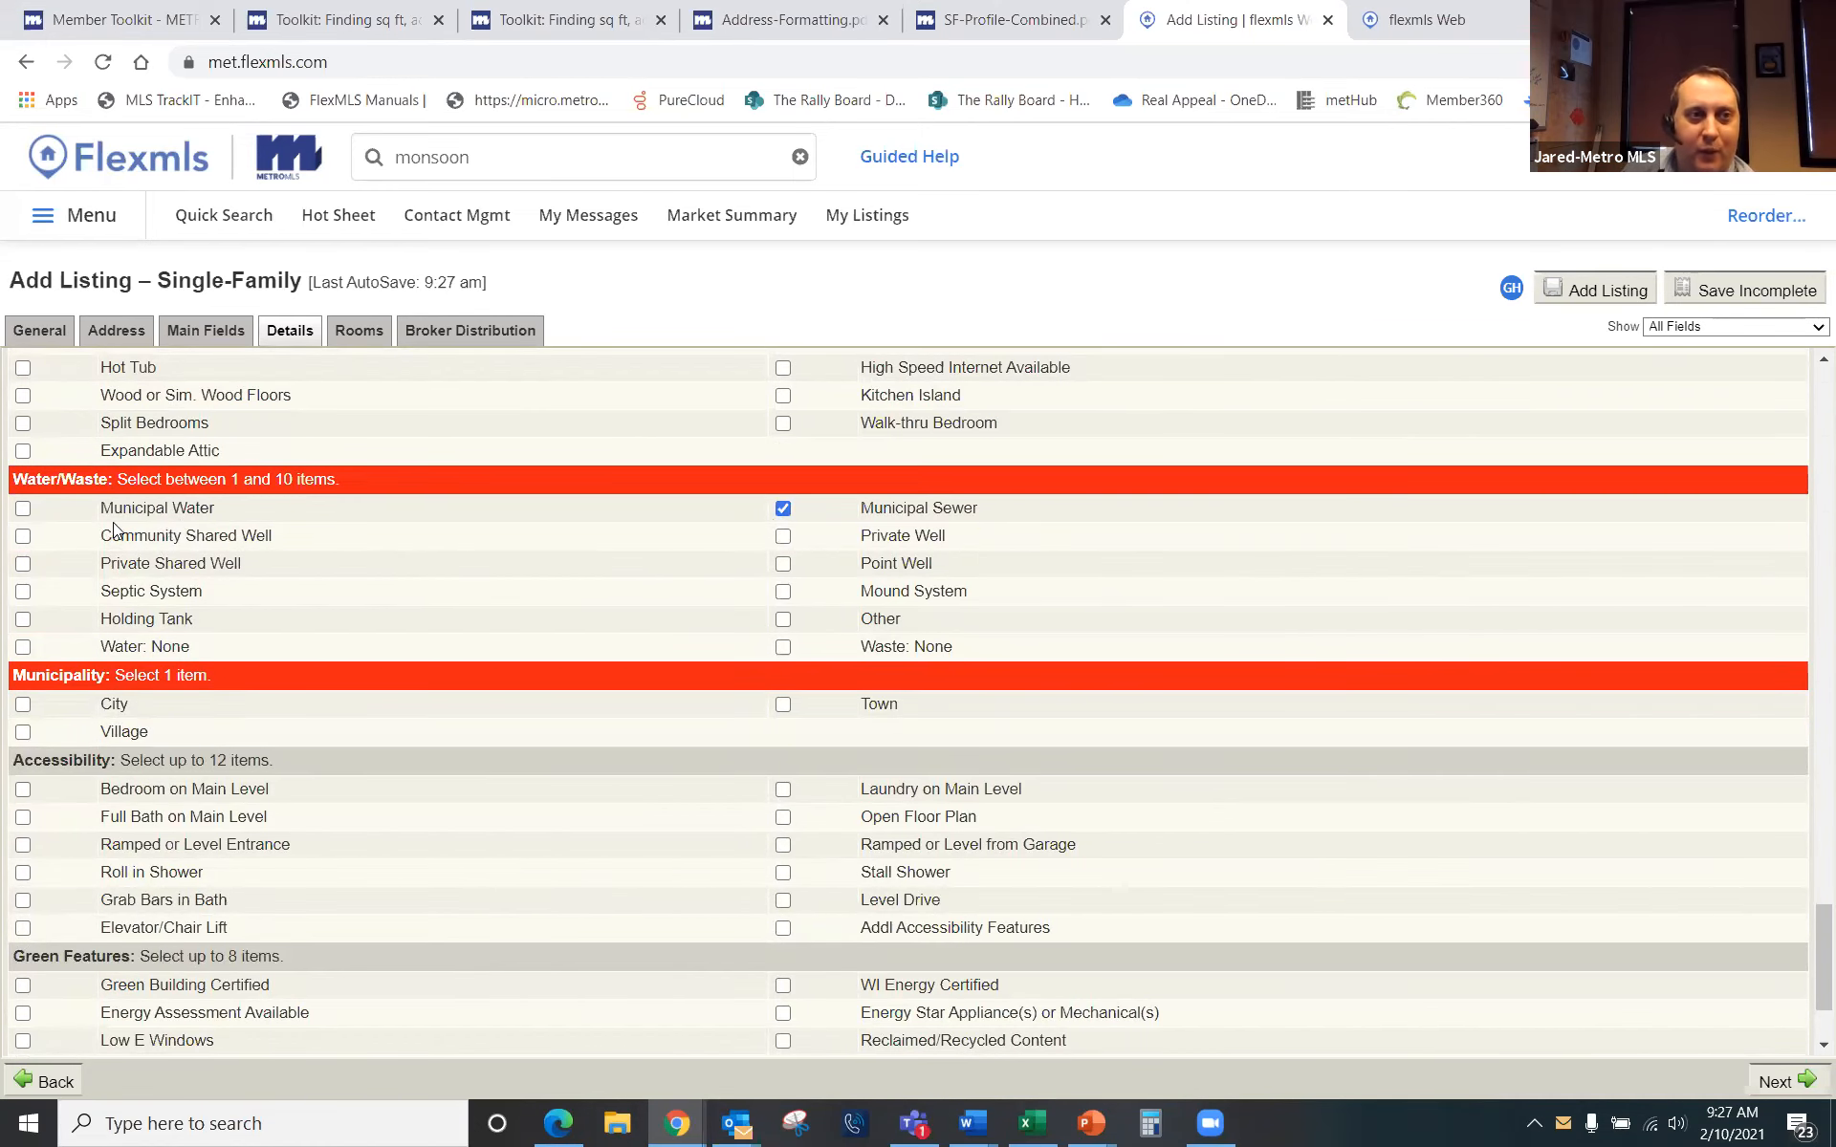
click(23, 512)
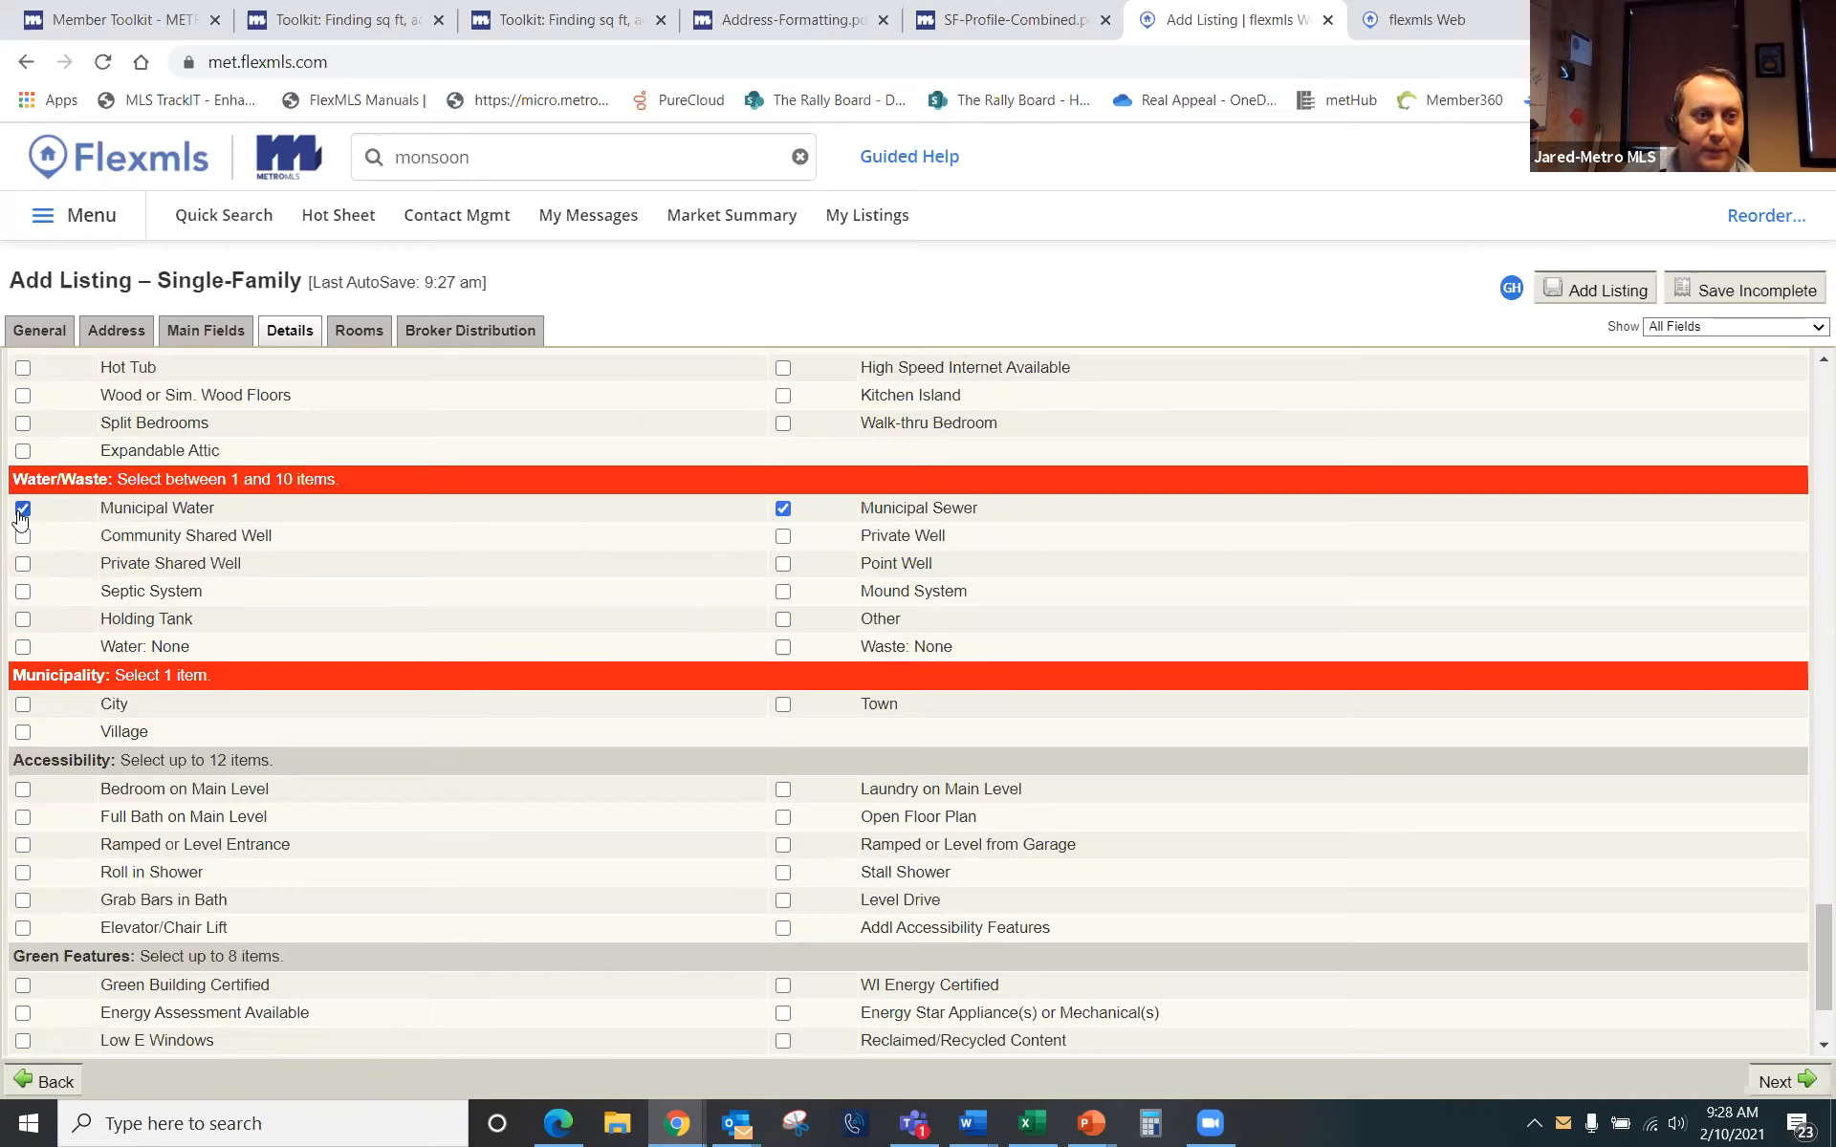
click(23, 703)
scroll(334, 754, down, 2)
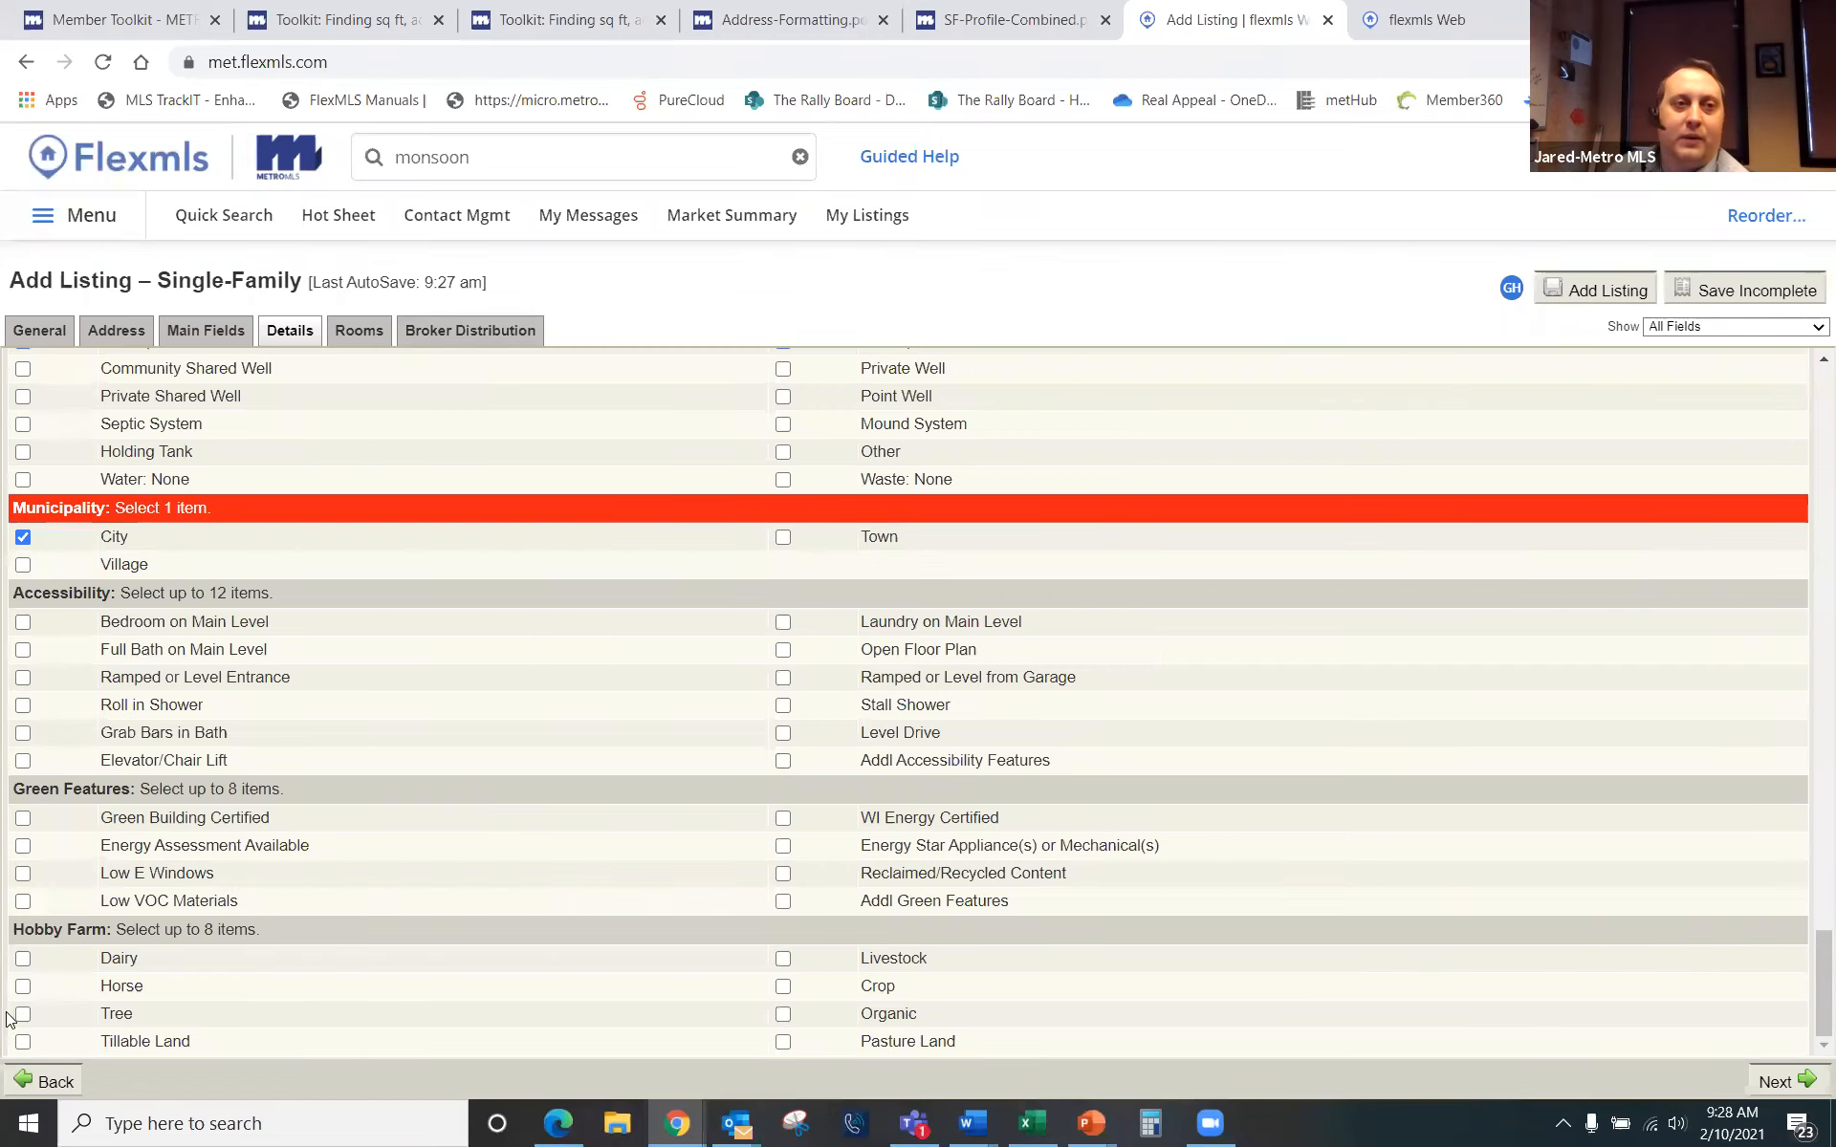
scroll(7, 994, up, 3)
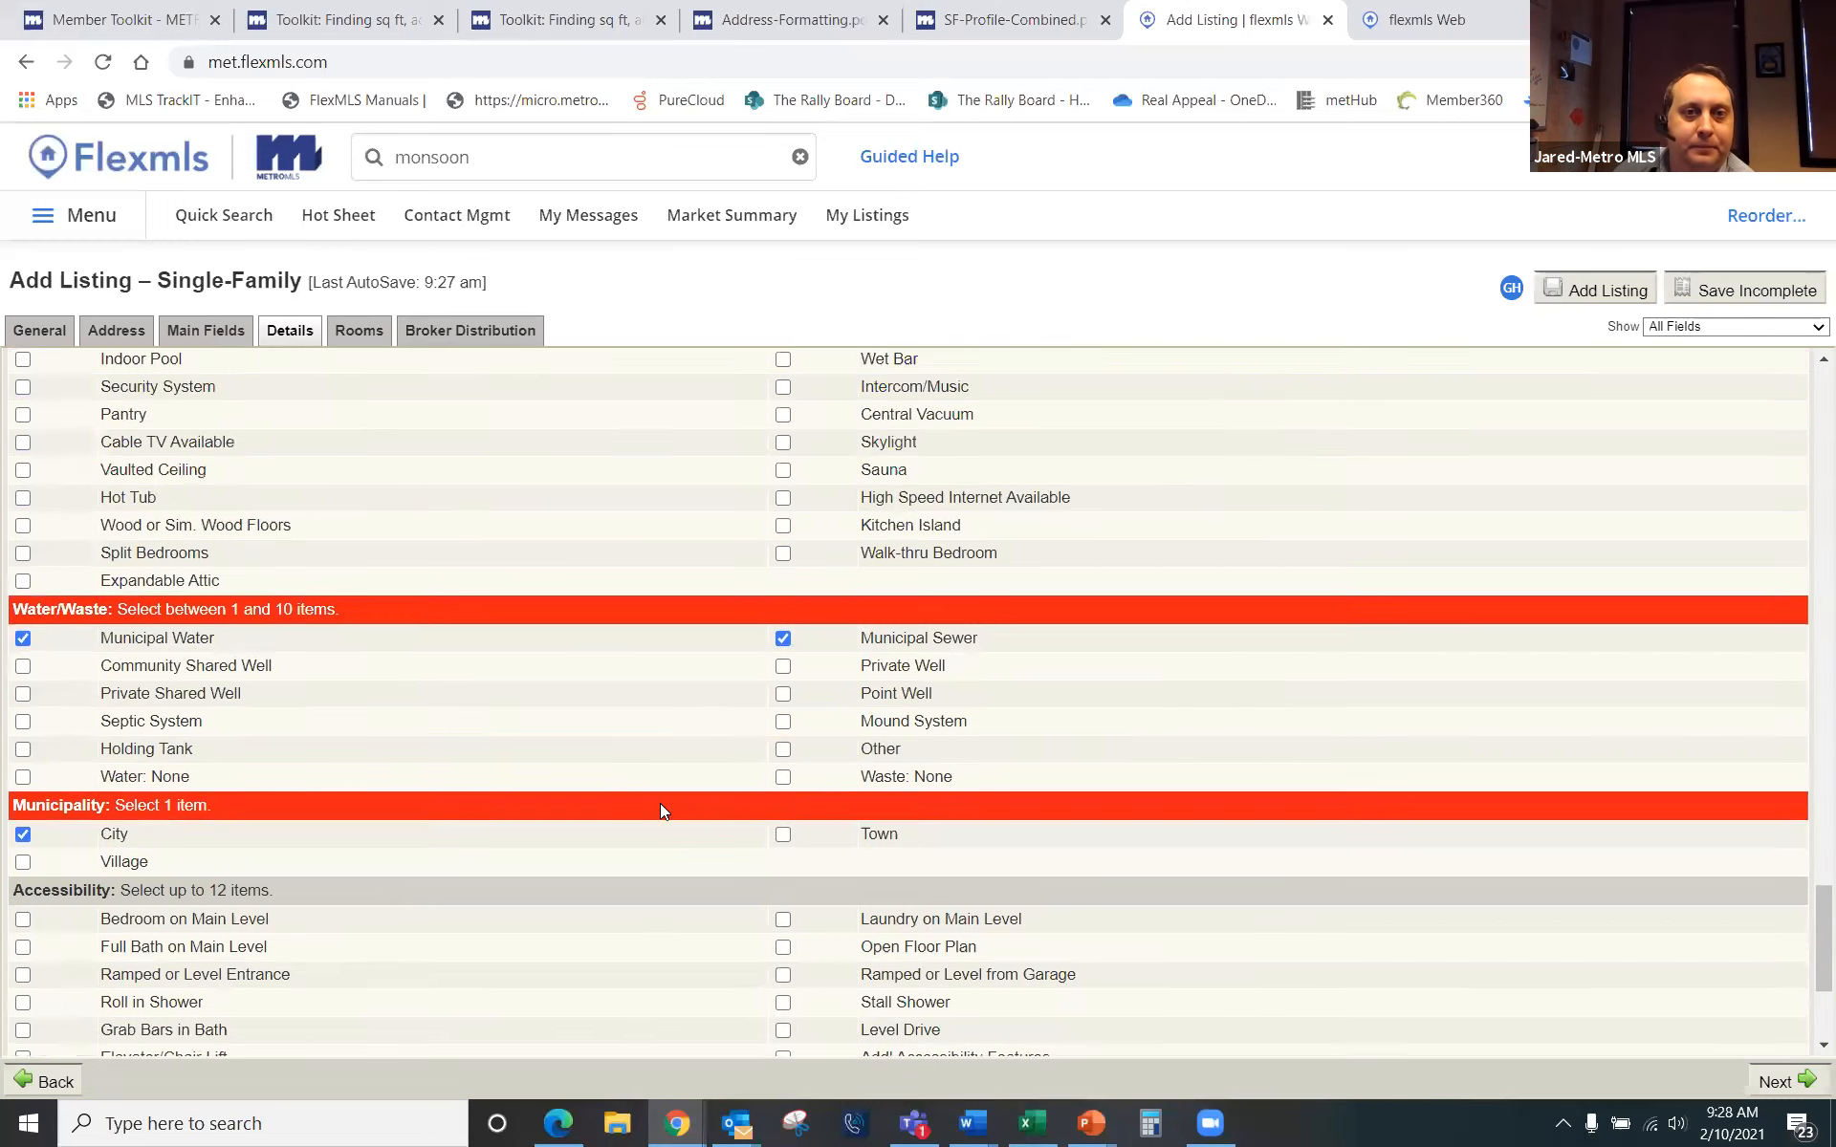
scroll(660, 806, up, 15)
scroll(687, 835, up, 15)
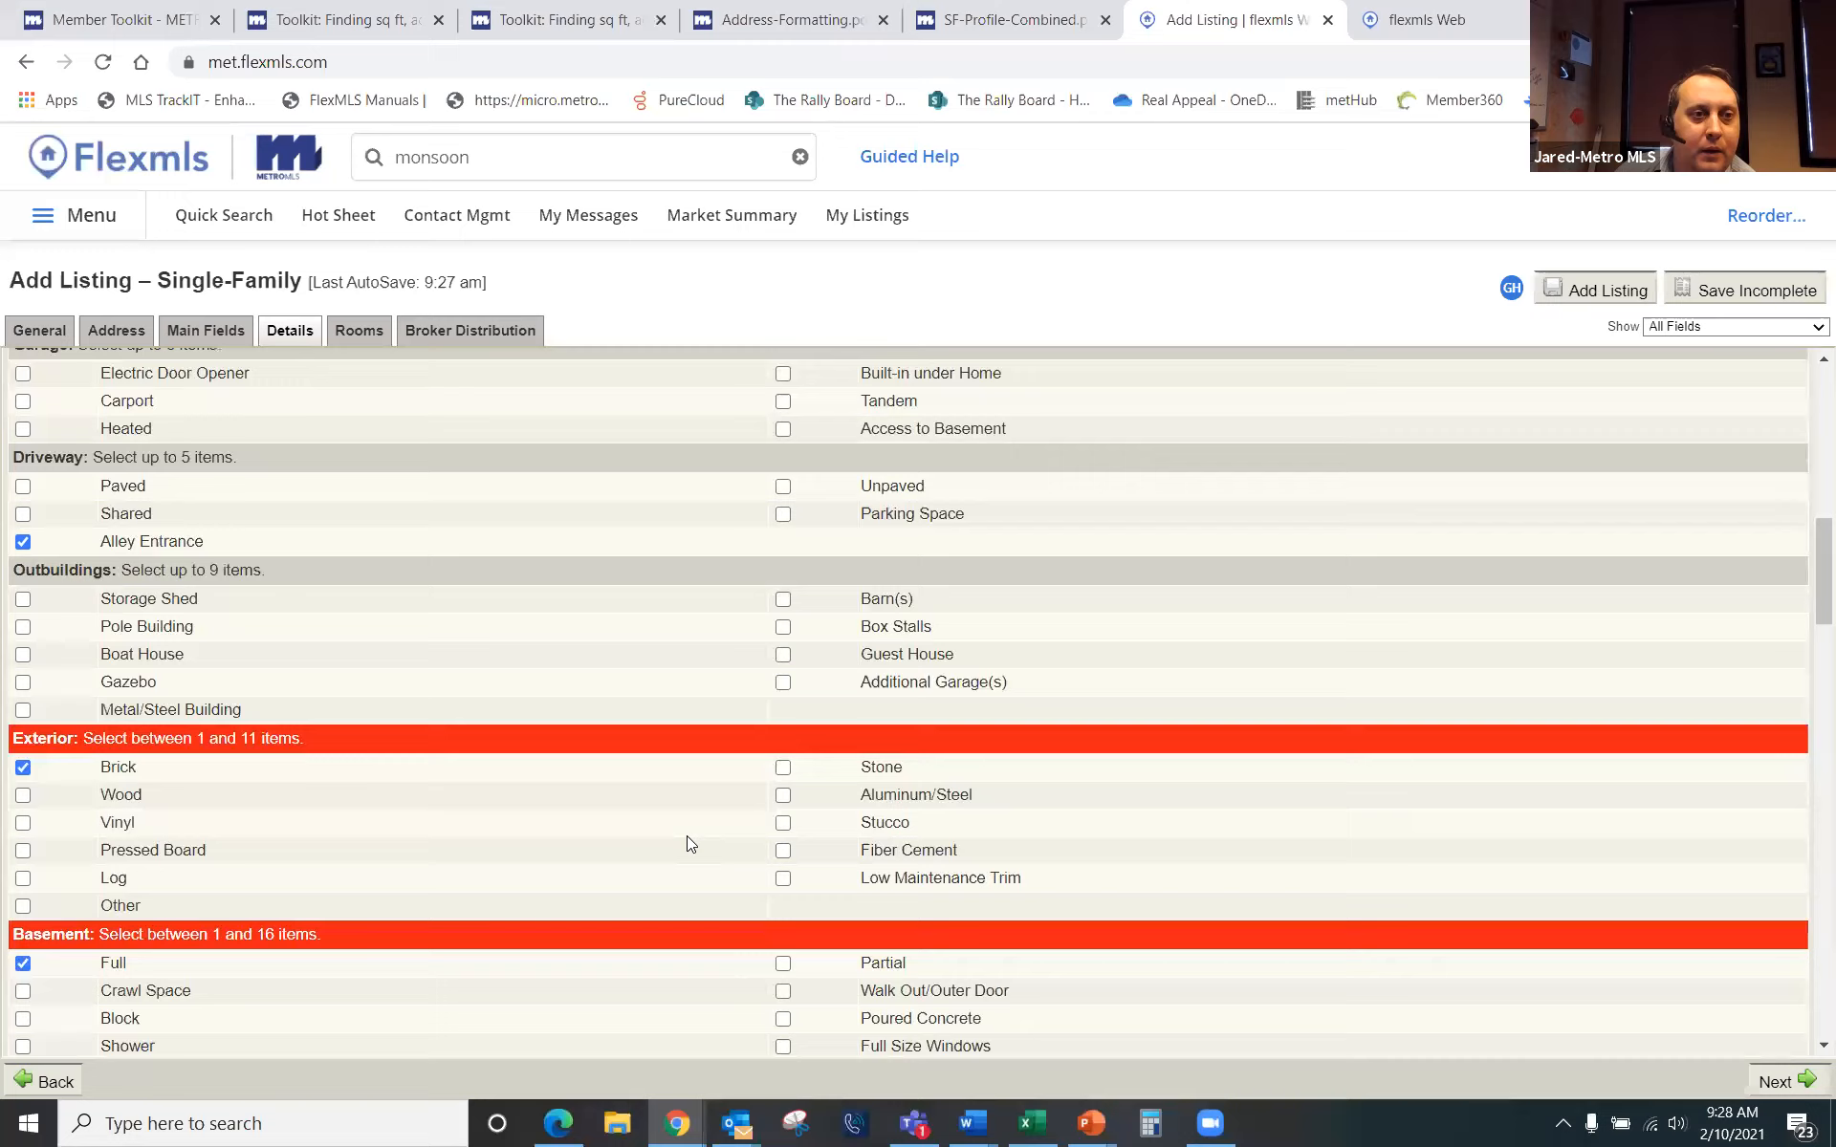
scroll(687, 836, up, 6)
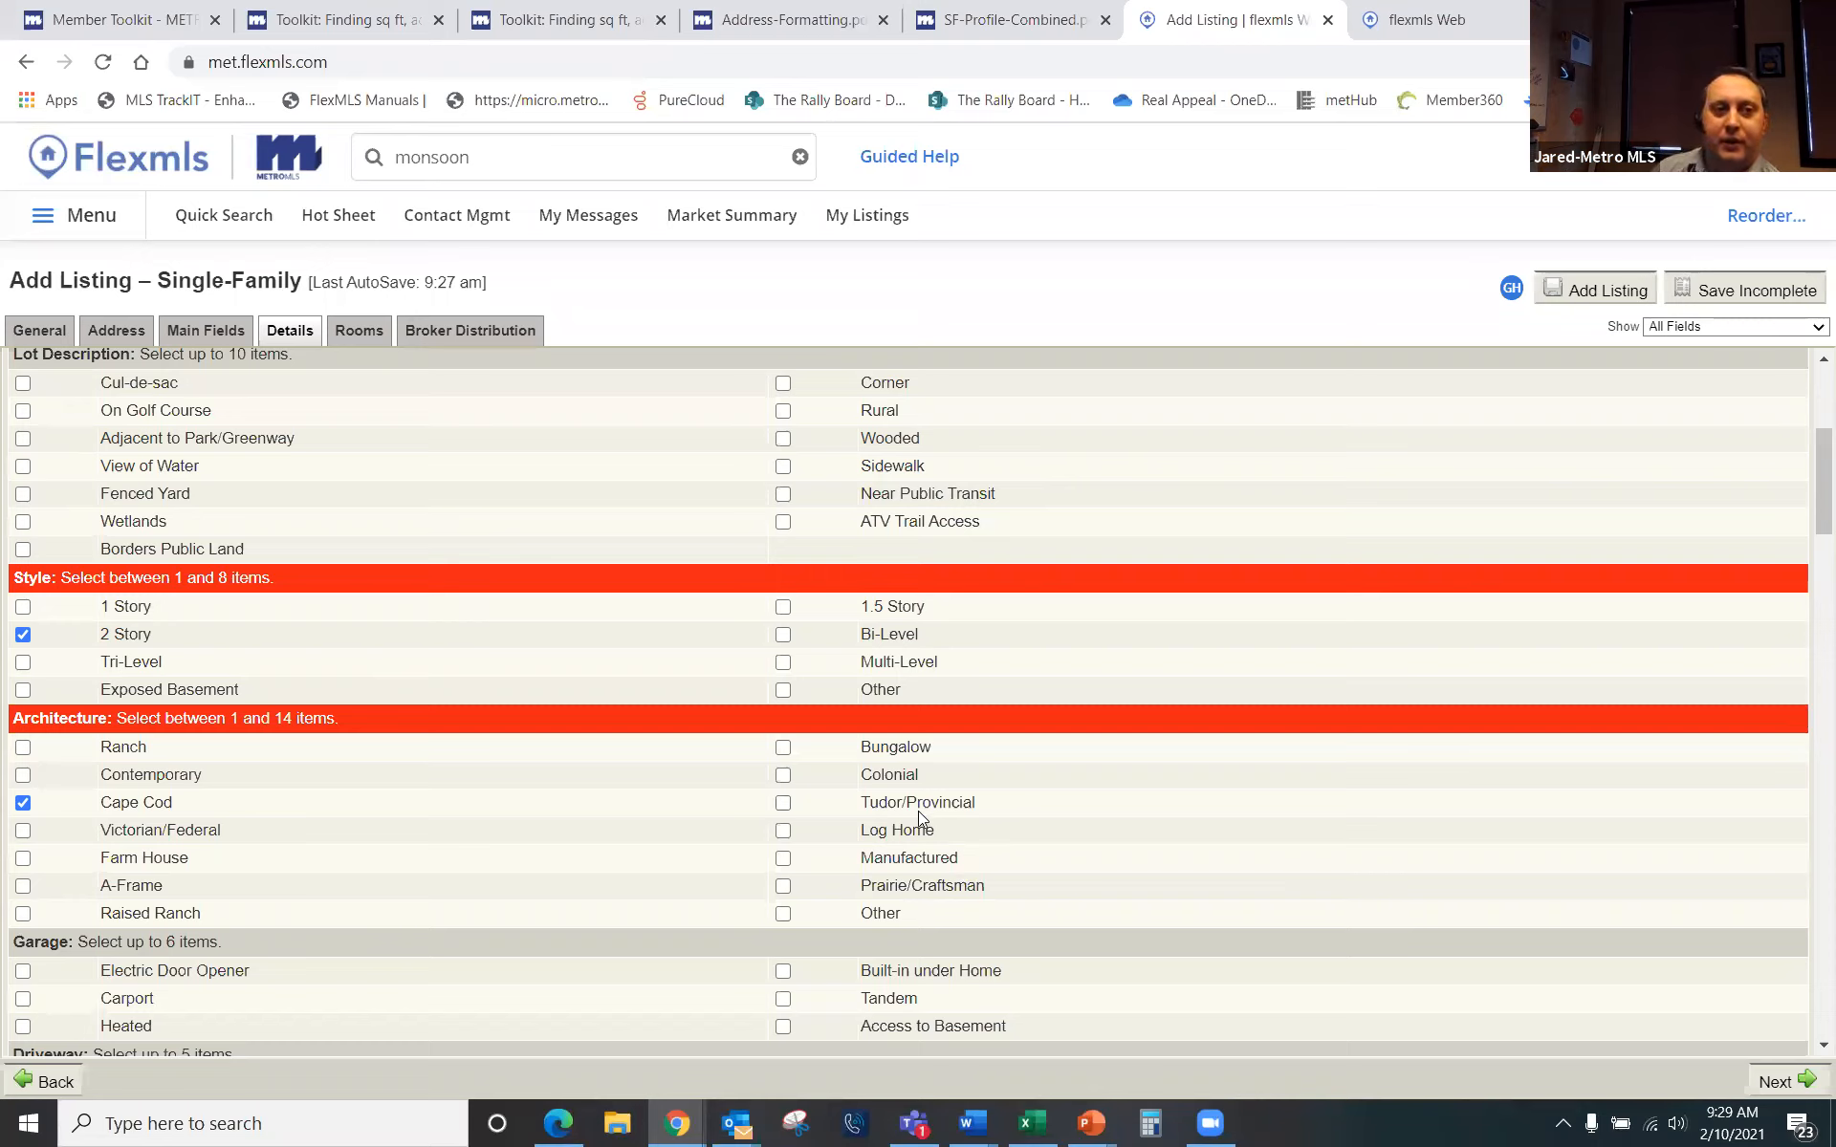
click(783, 689)
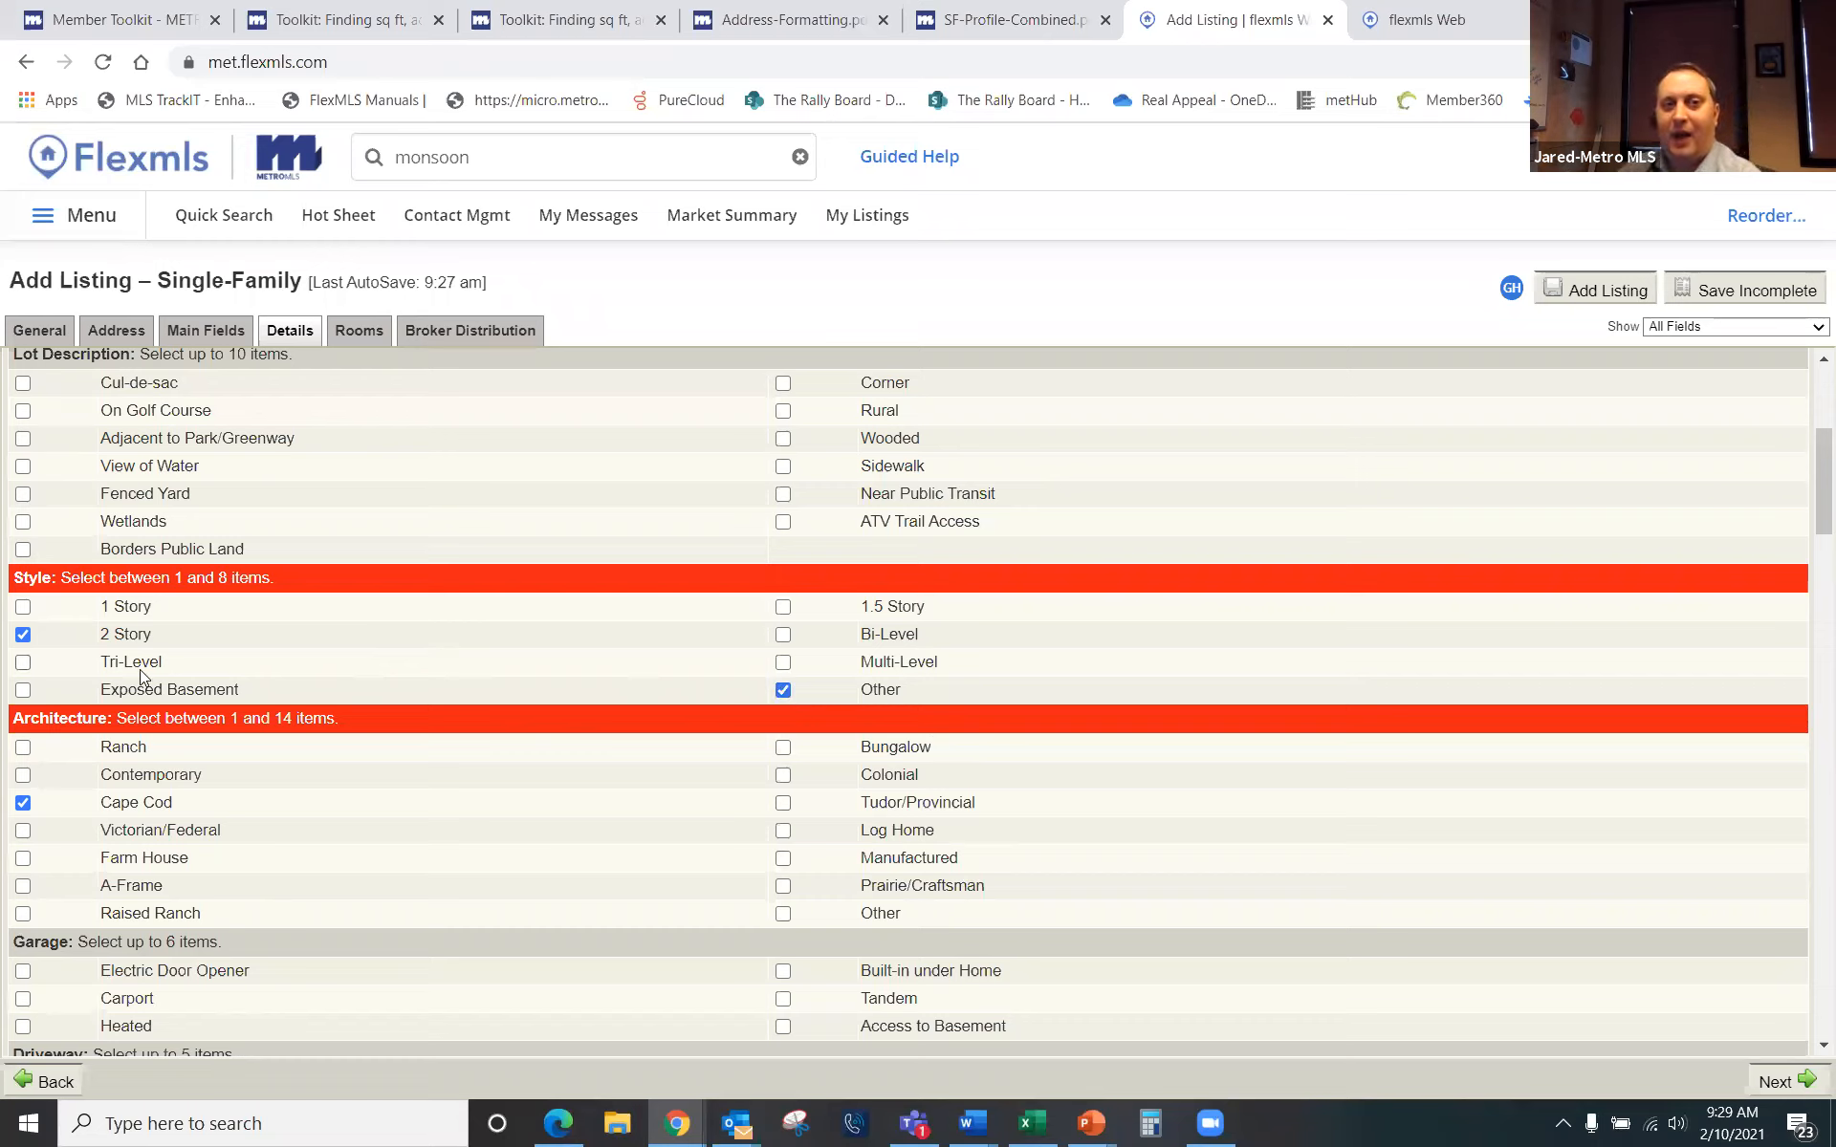
click(782, 690)
scroll(813, 784, down, 6)
scroll(804, 801, down, 20)
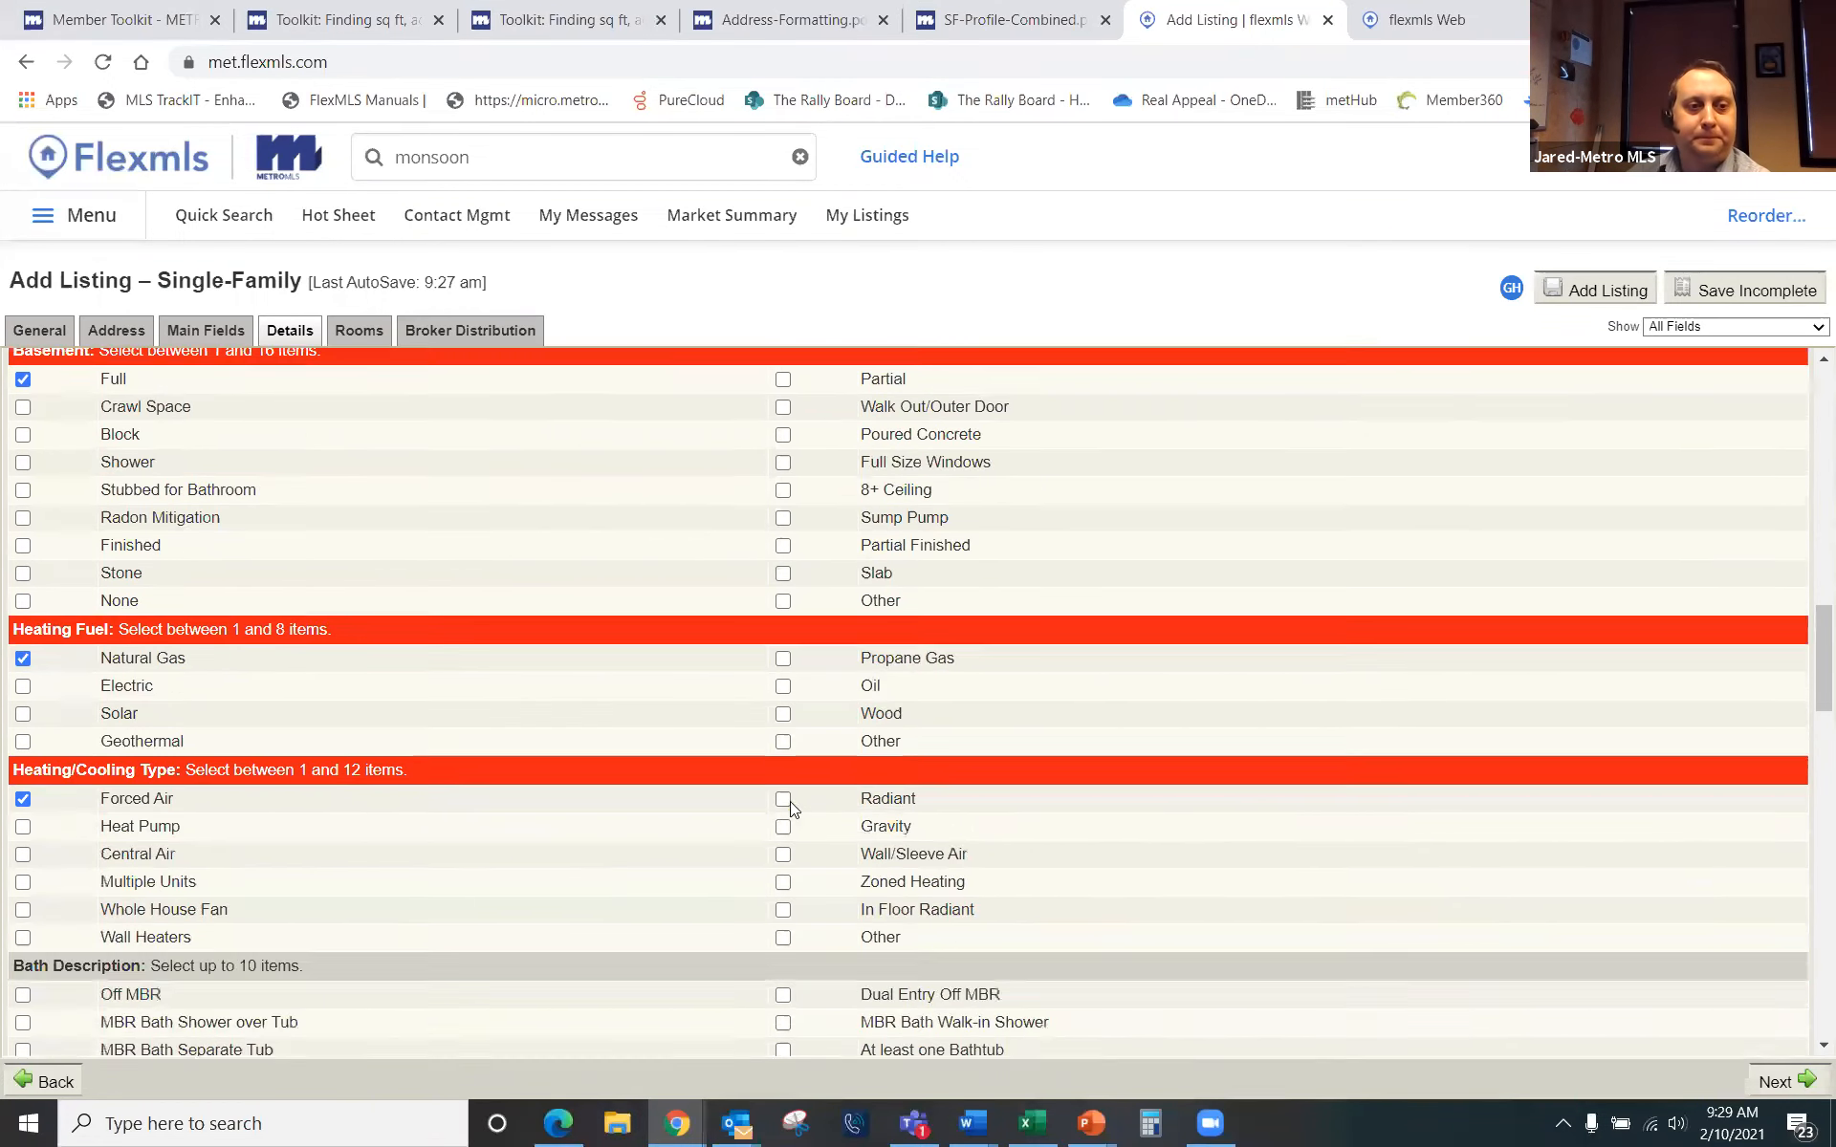
scroll(789, 813, down, 4)
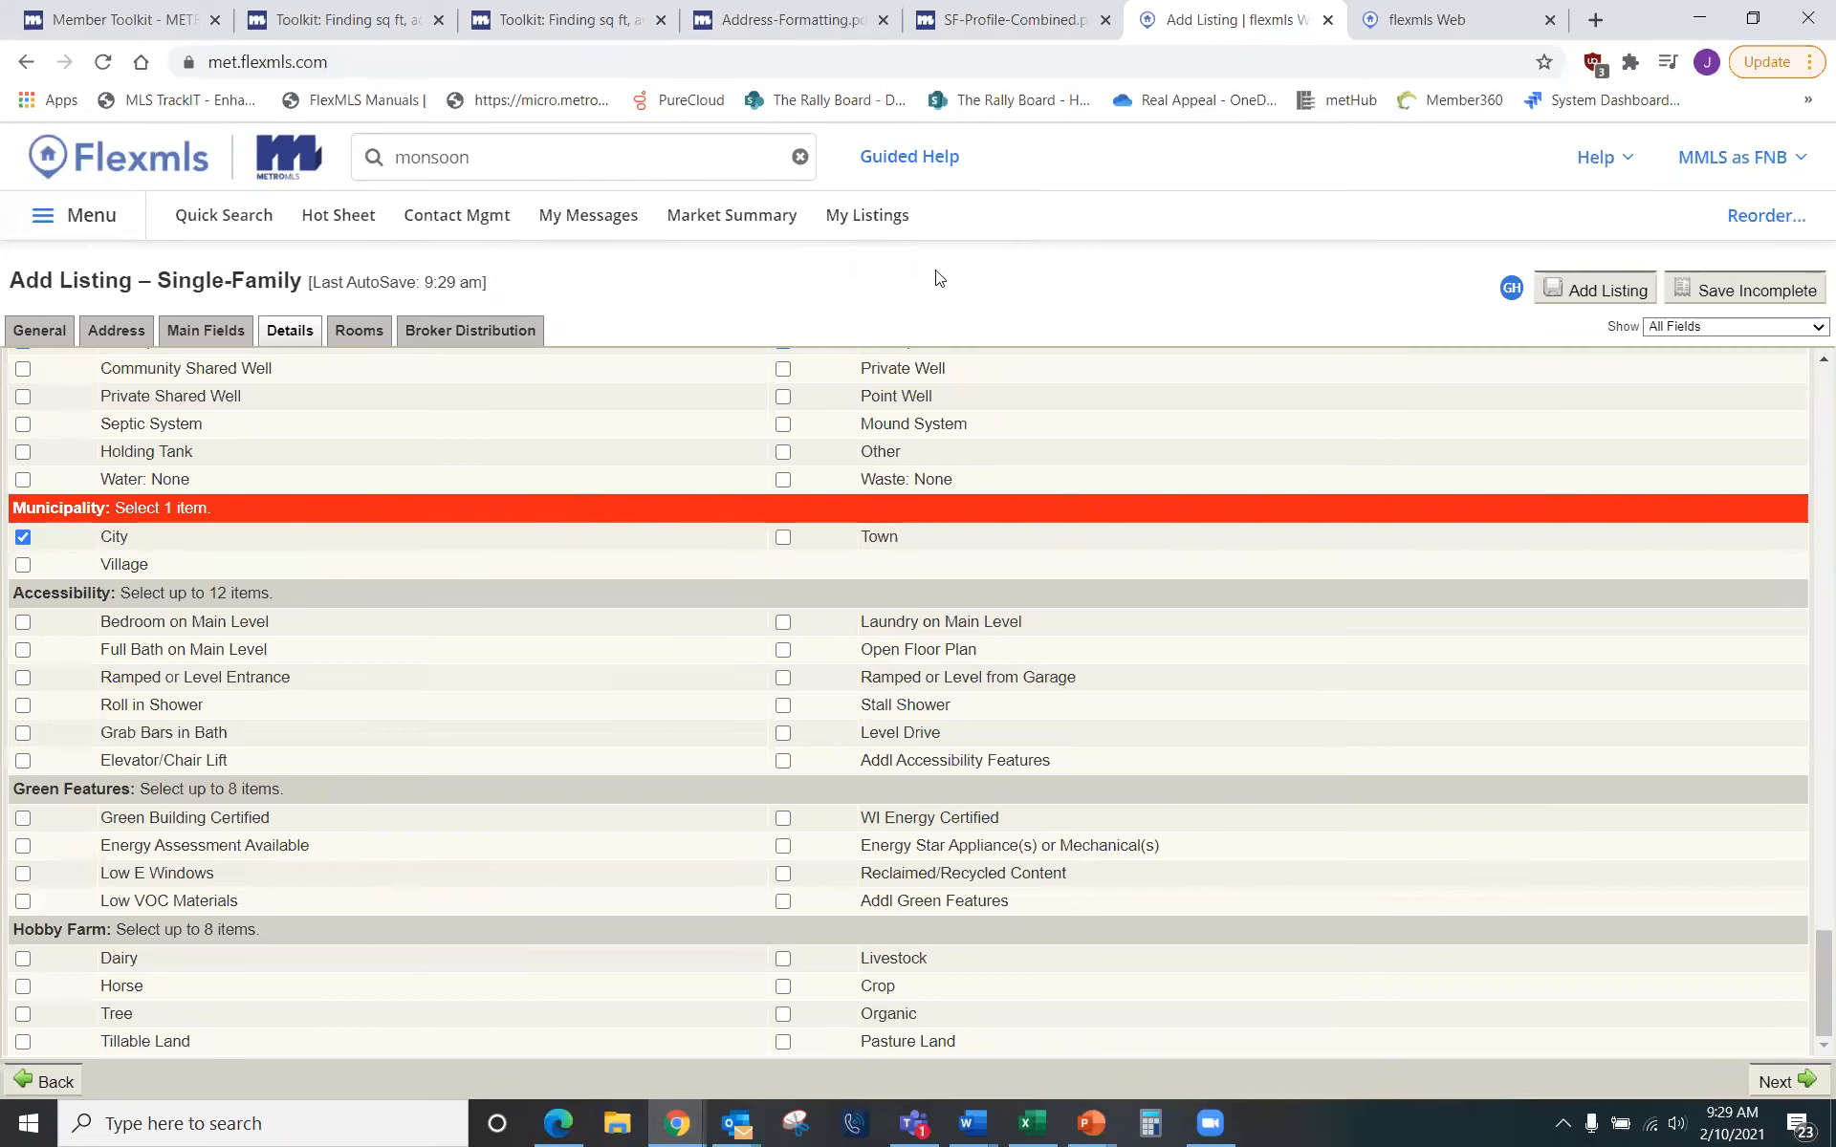
Step: View the Profile Sheets on the Metro MLS Forms & Profile Sheets page, then return to the listing
click(125, 19)
scroll(1138, 373, up, 5)
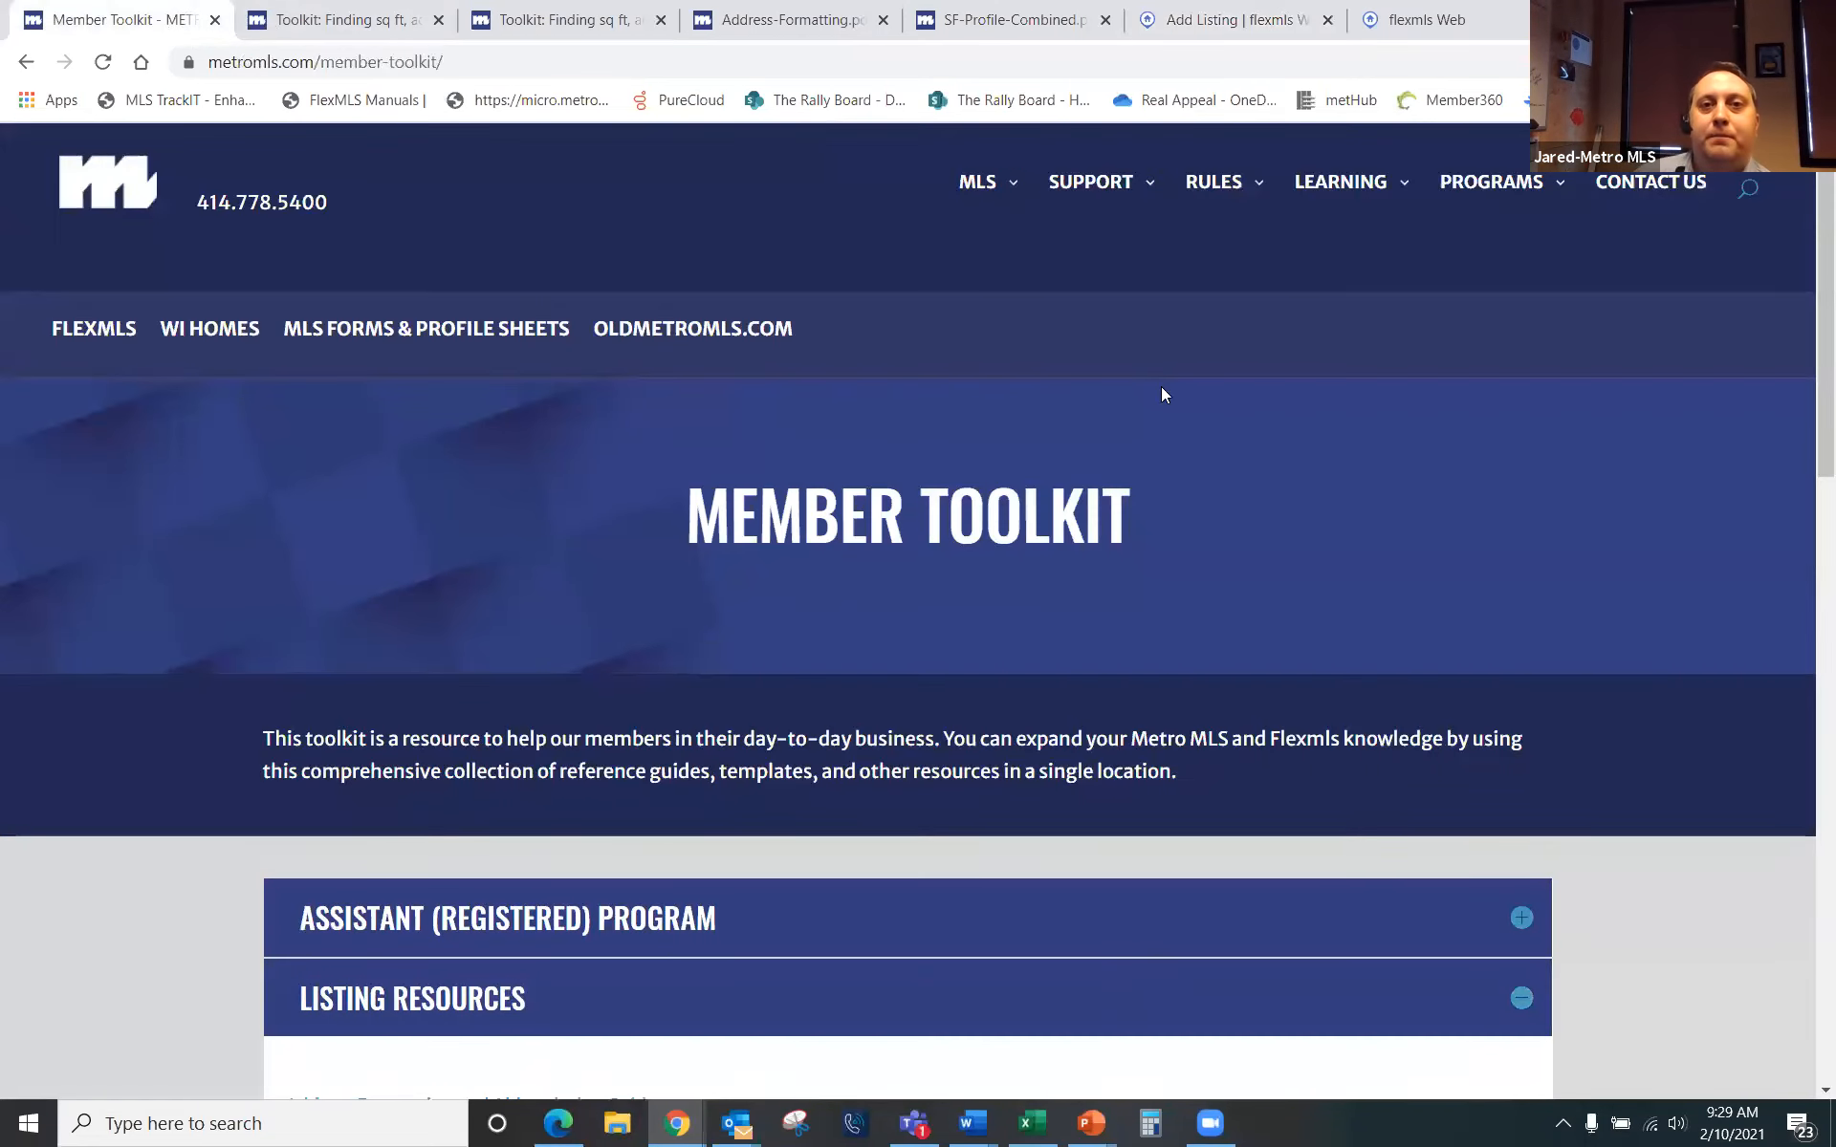
mouse_move(1000, 187)
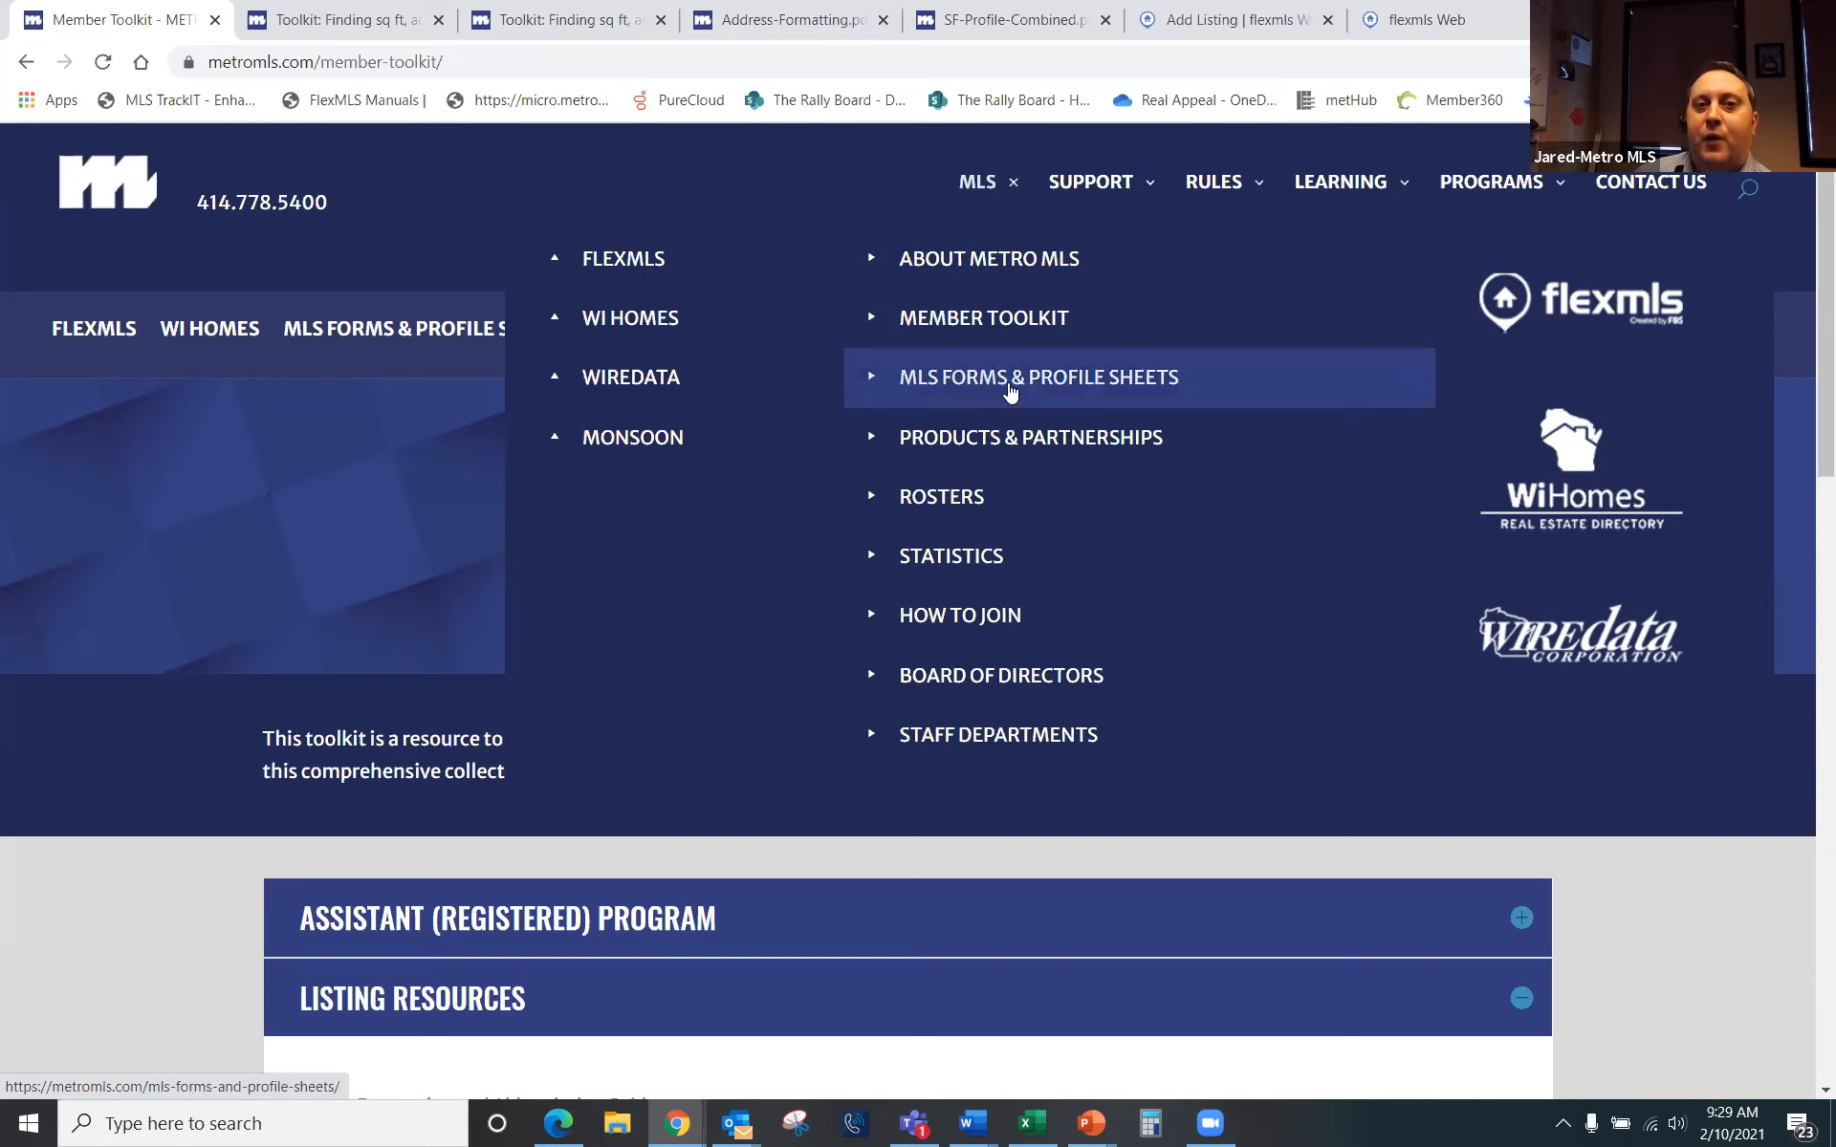
click(1109, 394)
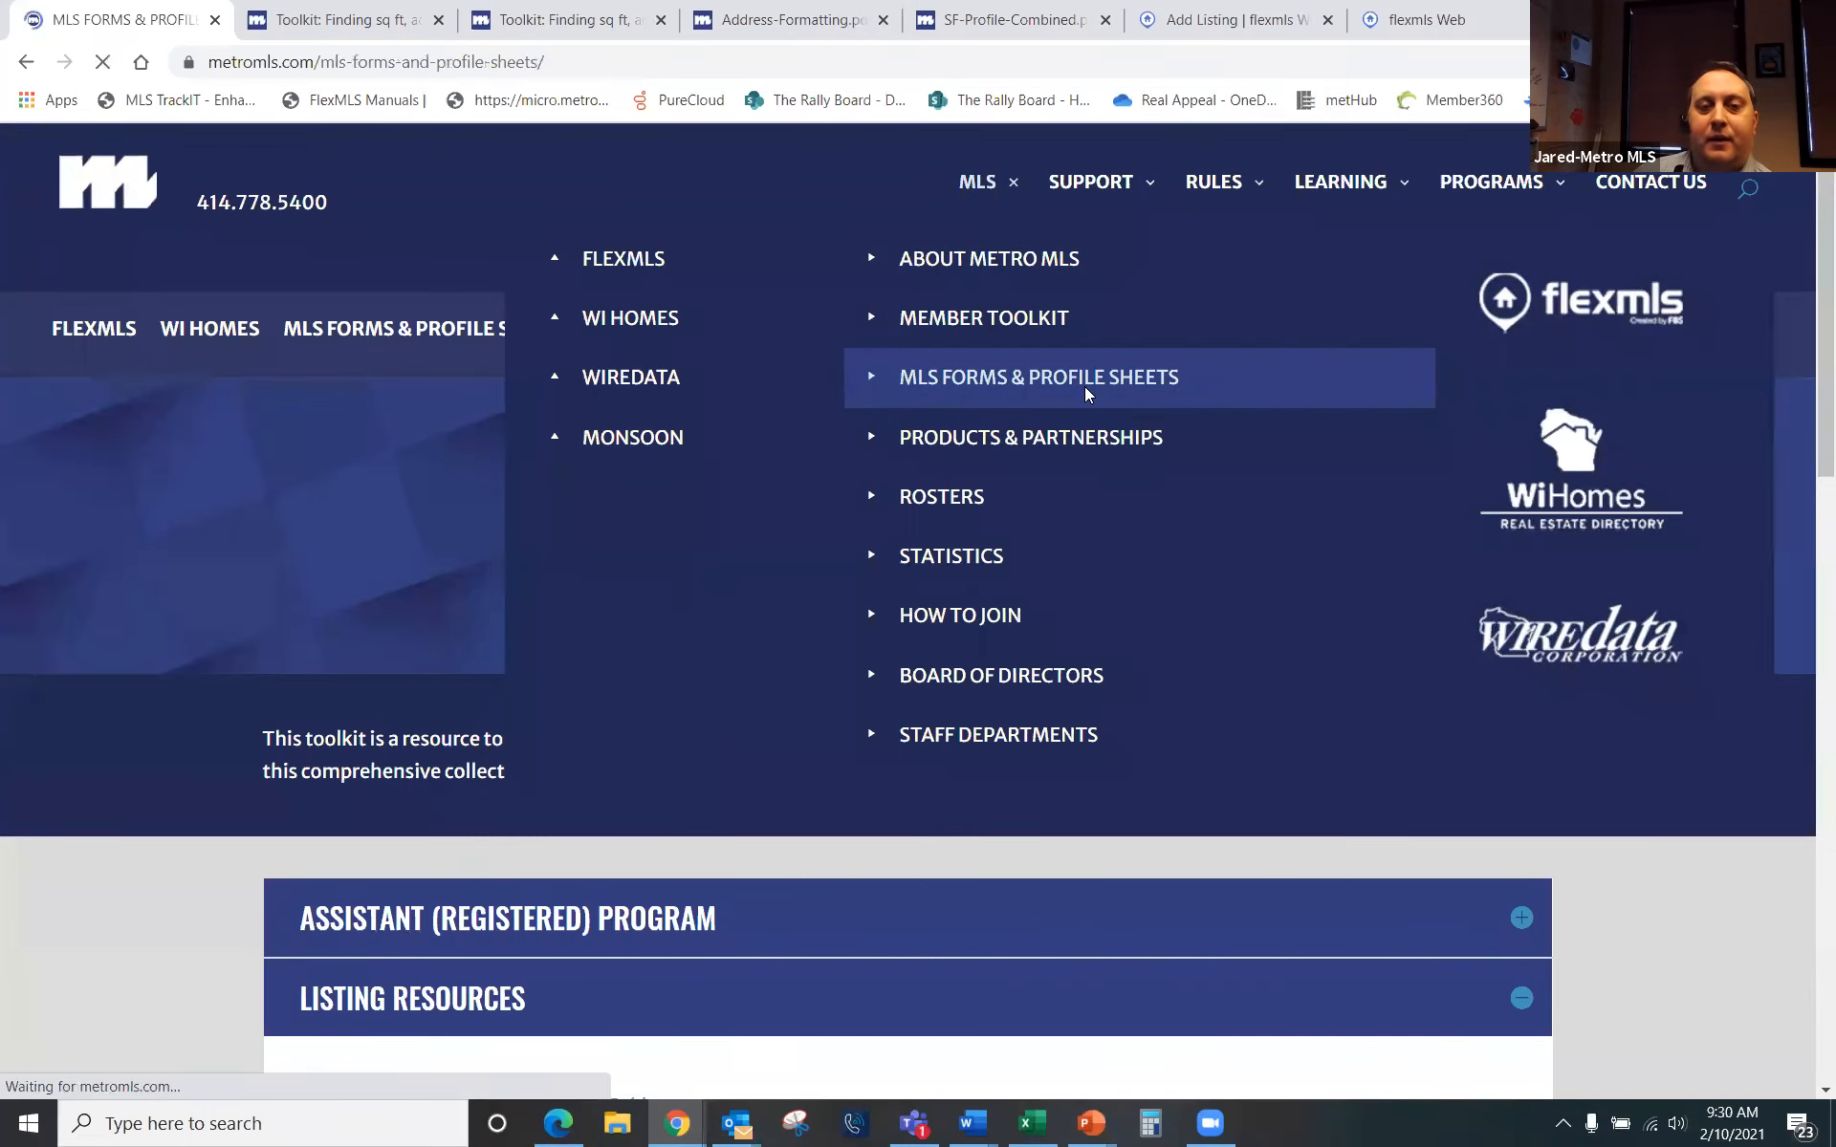
scroll(316, 502, down, 4)
scroll(438, 656, down, 4)
scroll(472, 644, up, 4)
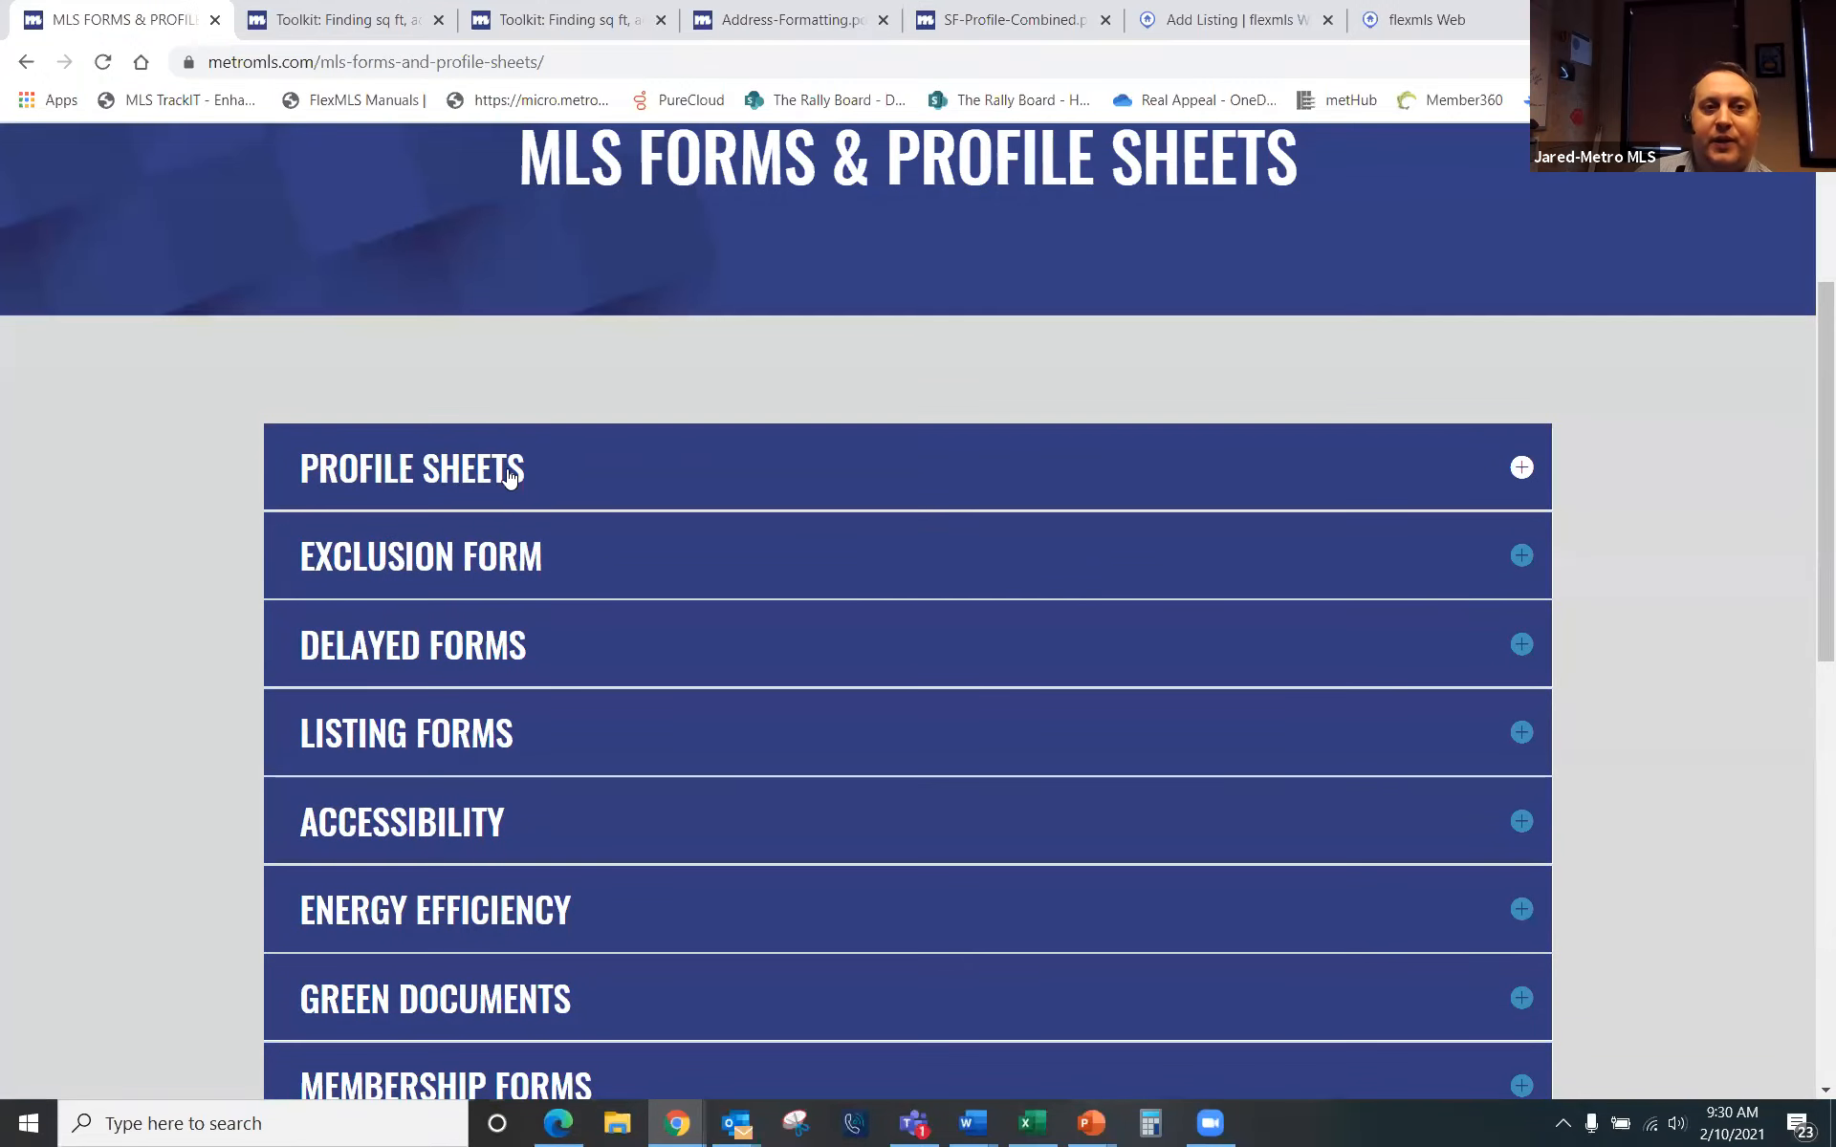
click(483, 476)
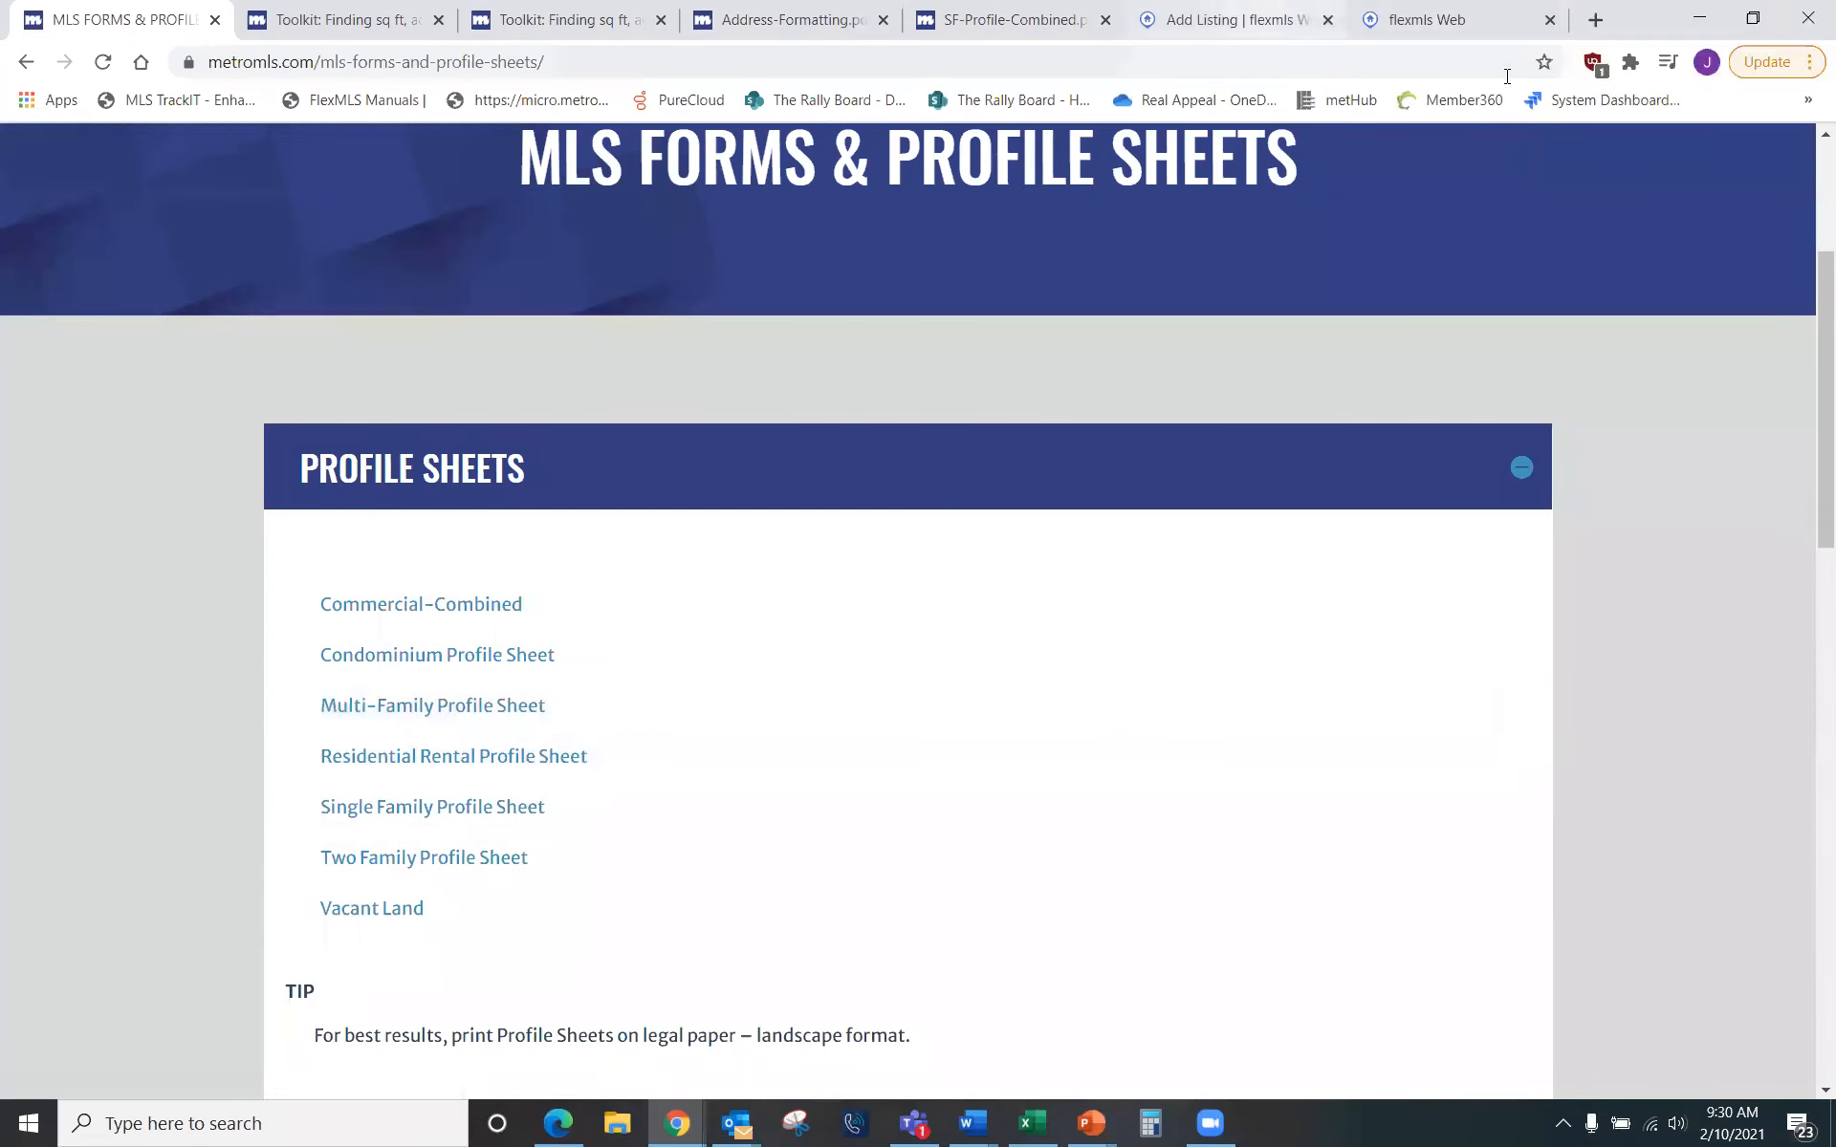
click(1228, 19)
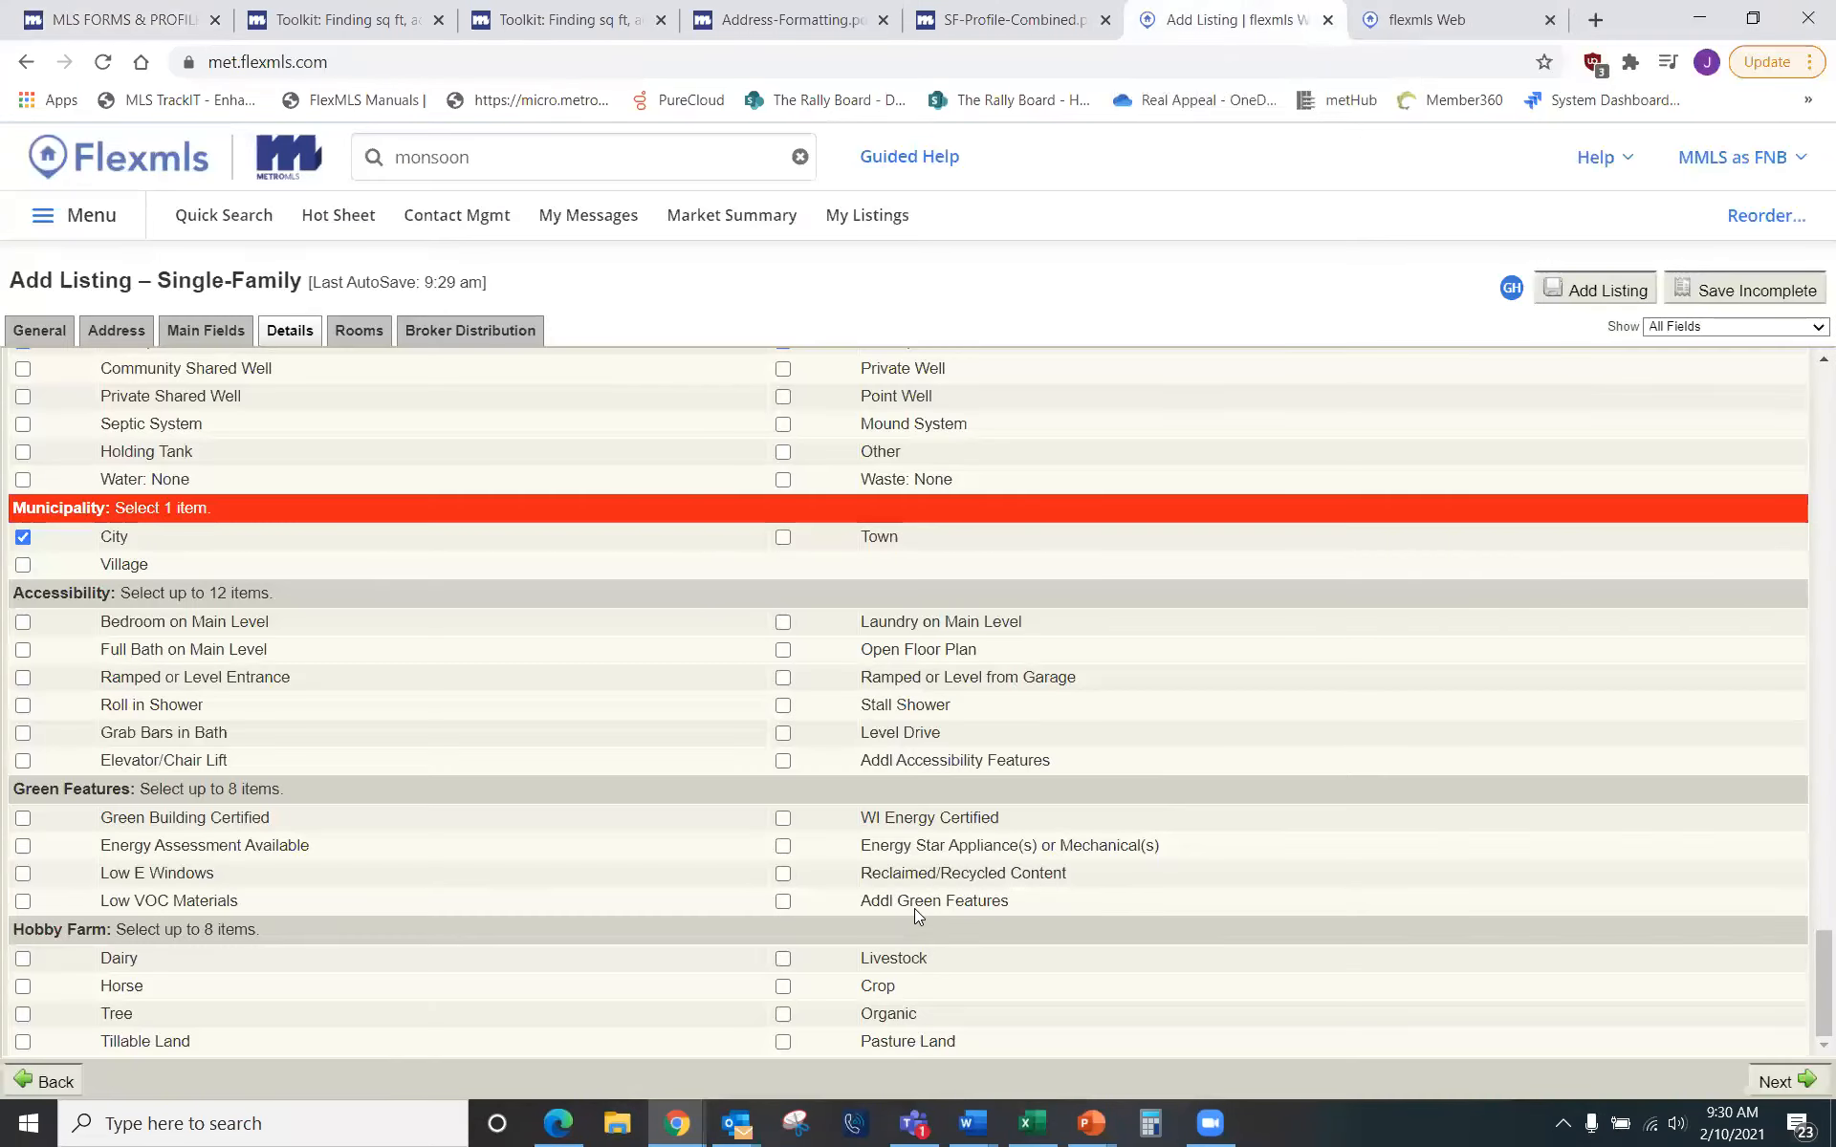
Step: On the Rooms section, set the Living/Great Room to Main level, 10 x 12
click(1775, 1082)
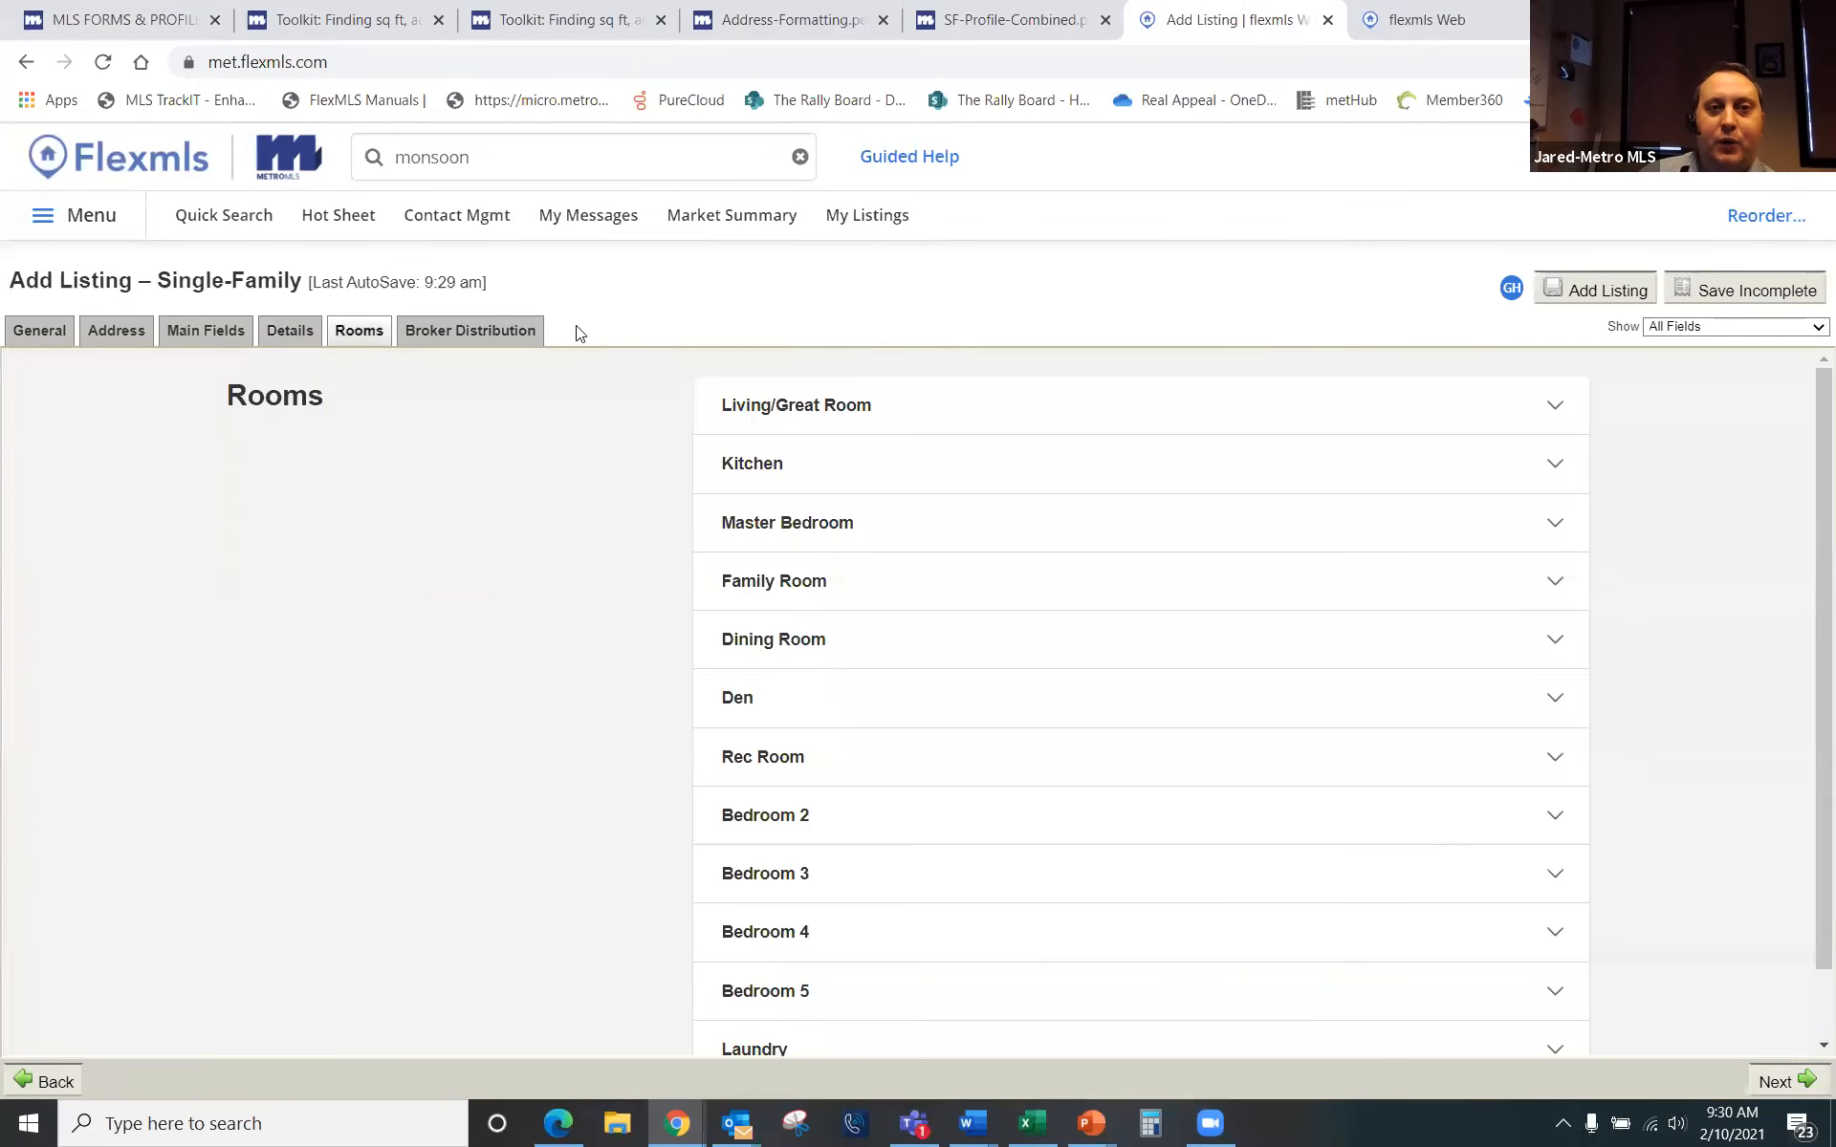
click(815, 411)
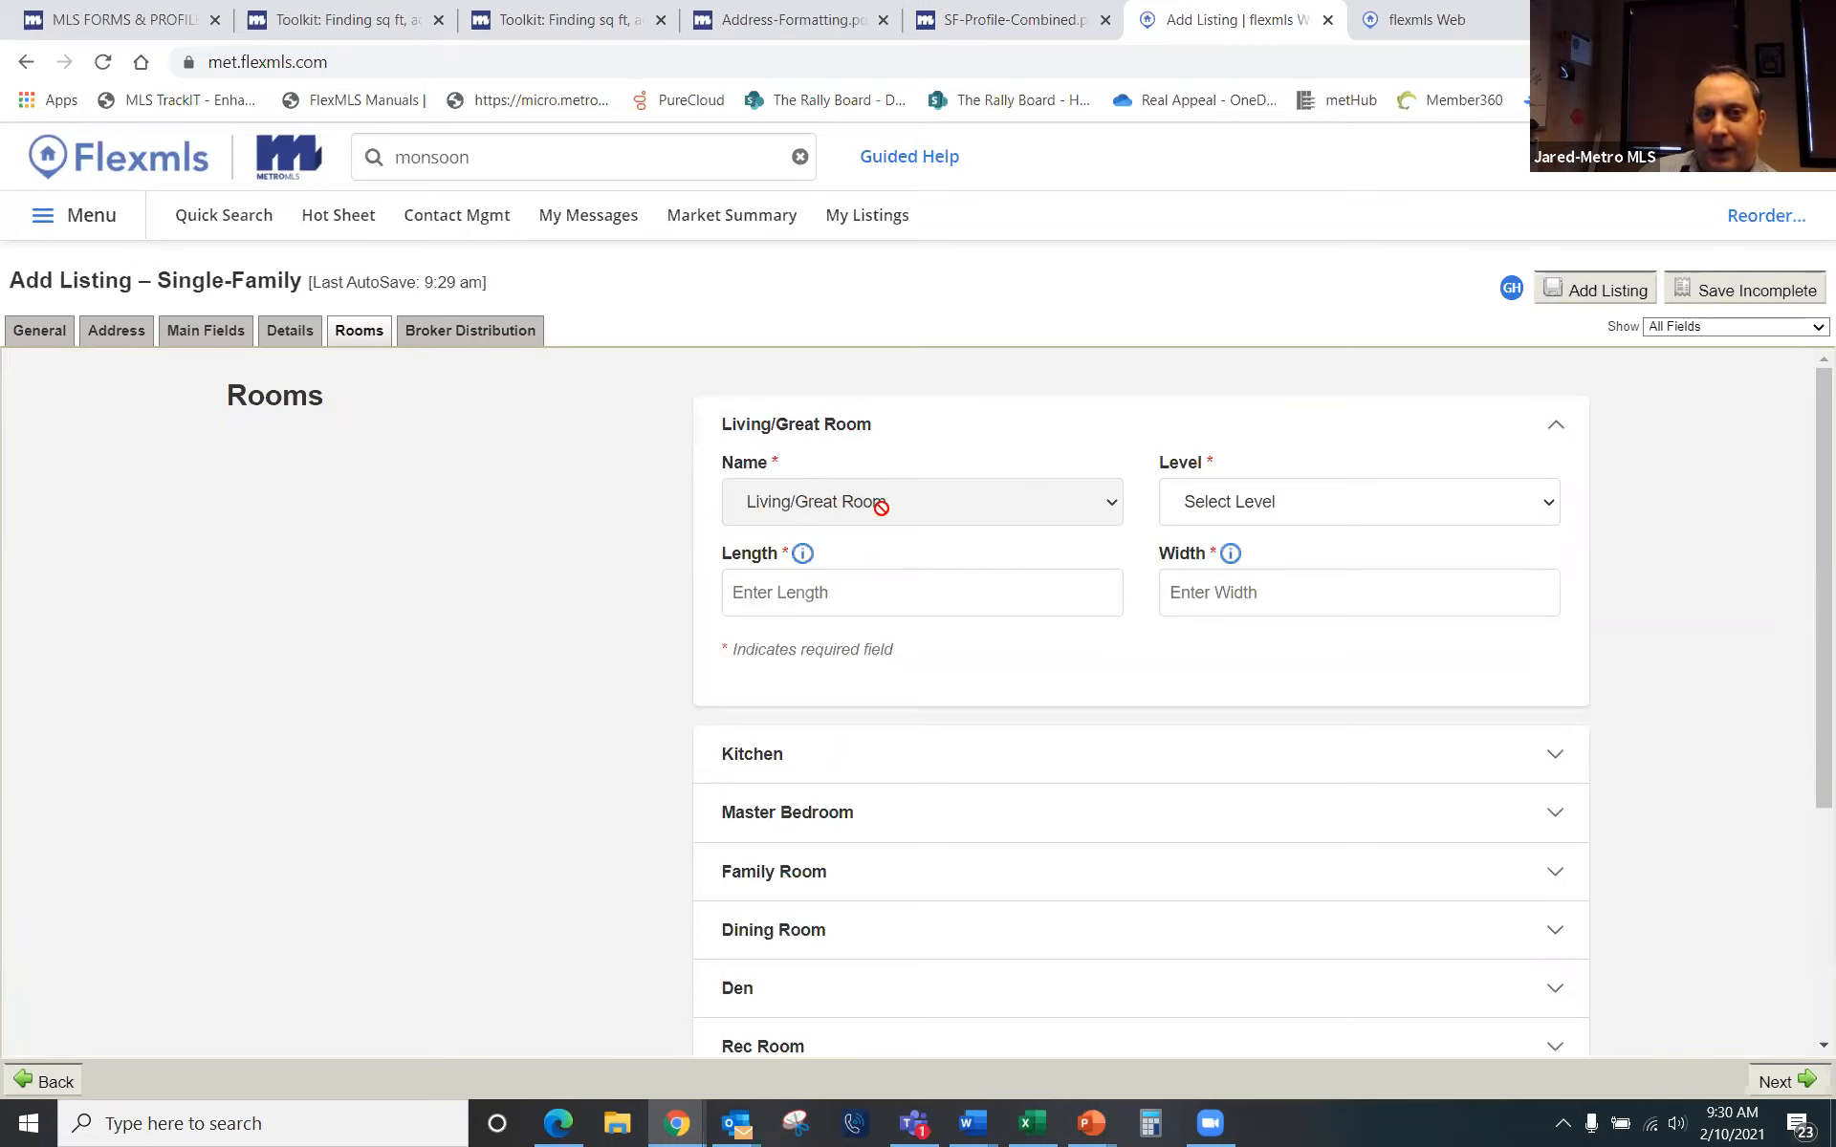
click(1243, 502)
click(1203, 556)
click(933, 593)
text(10)
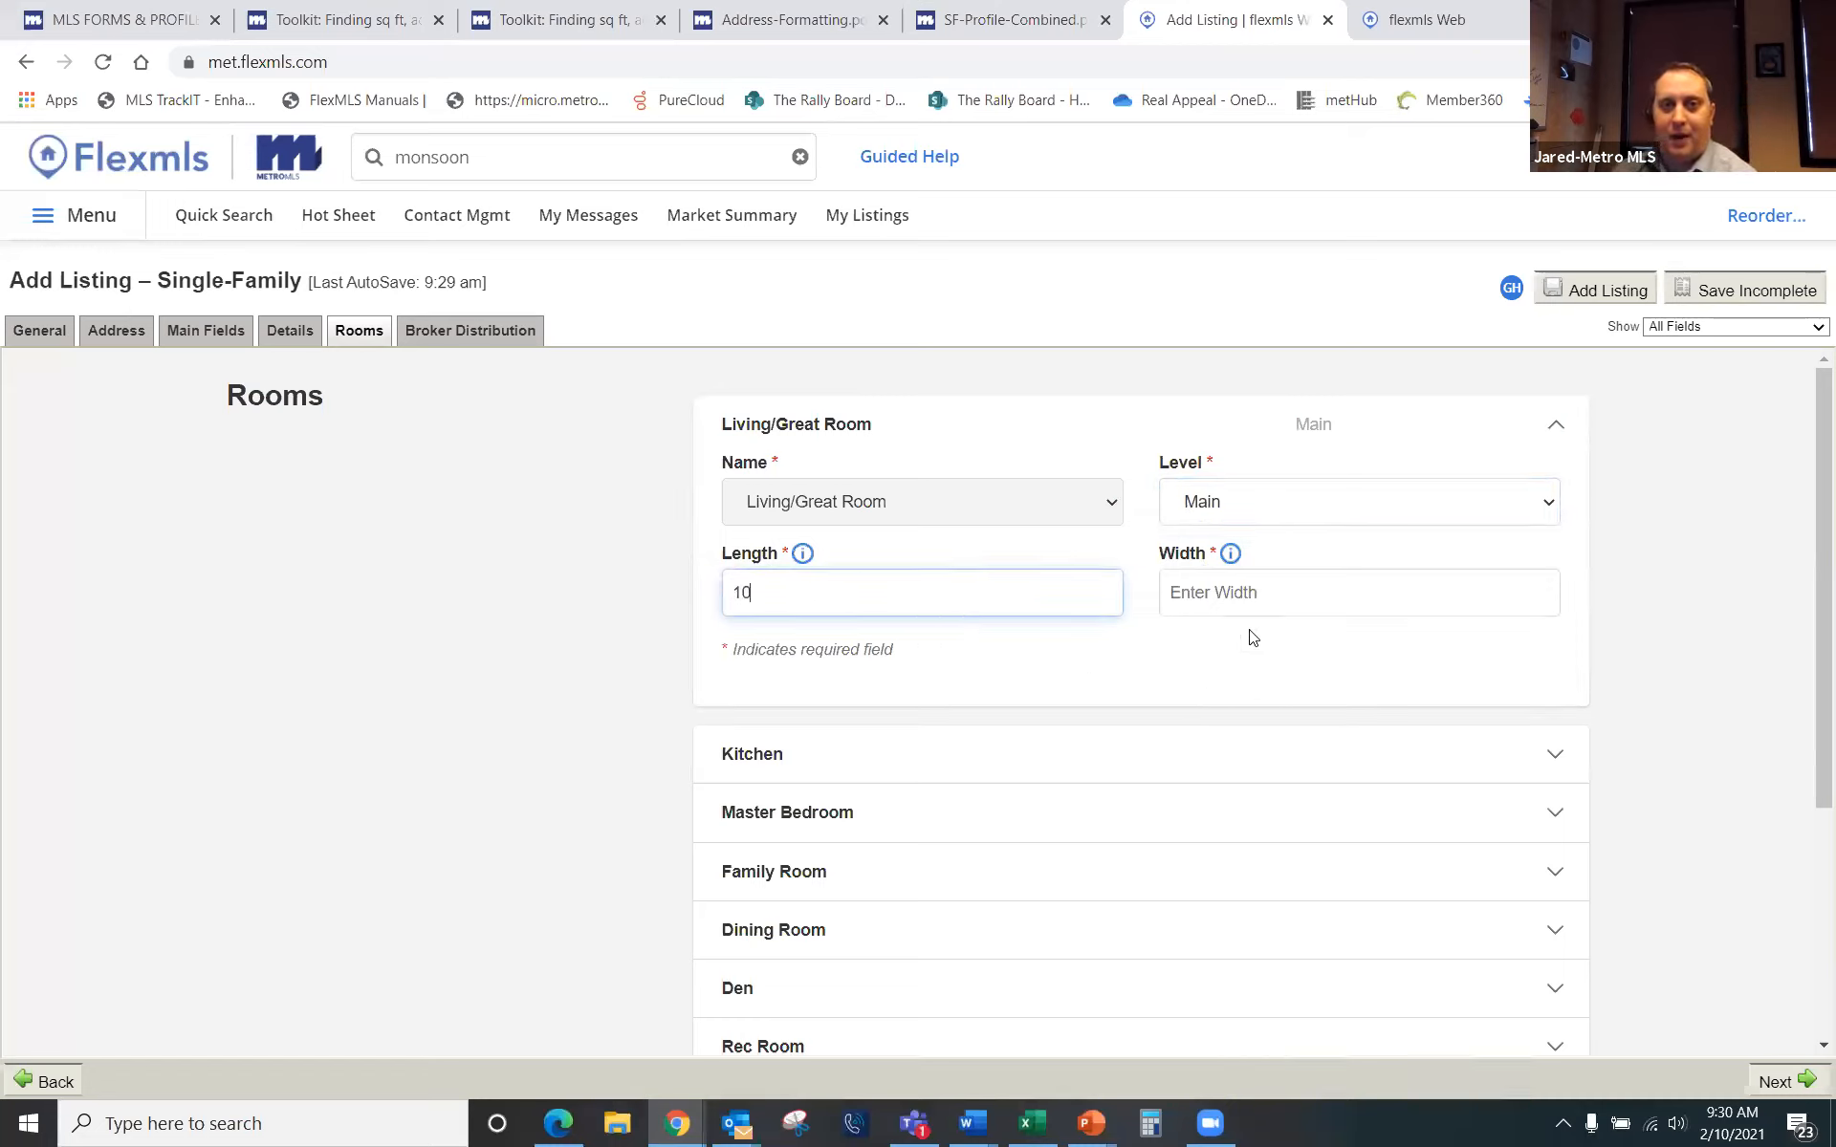
click(1239, 605)
text(12)
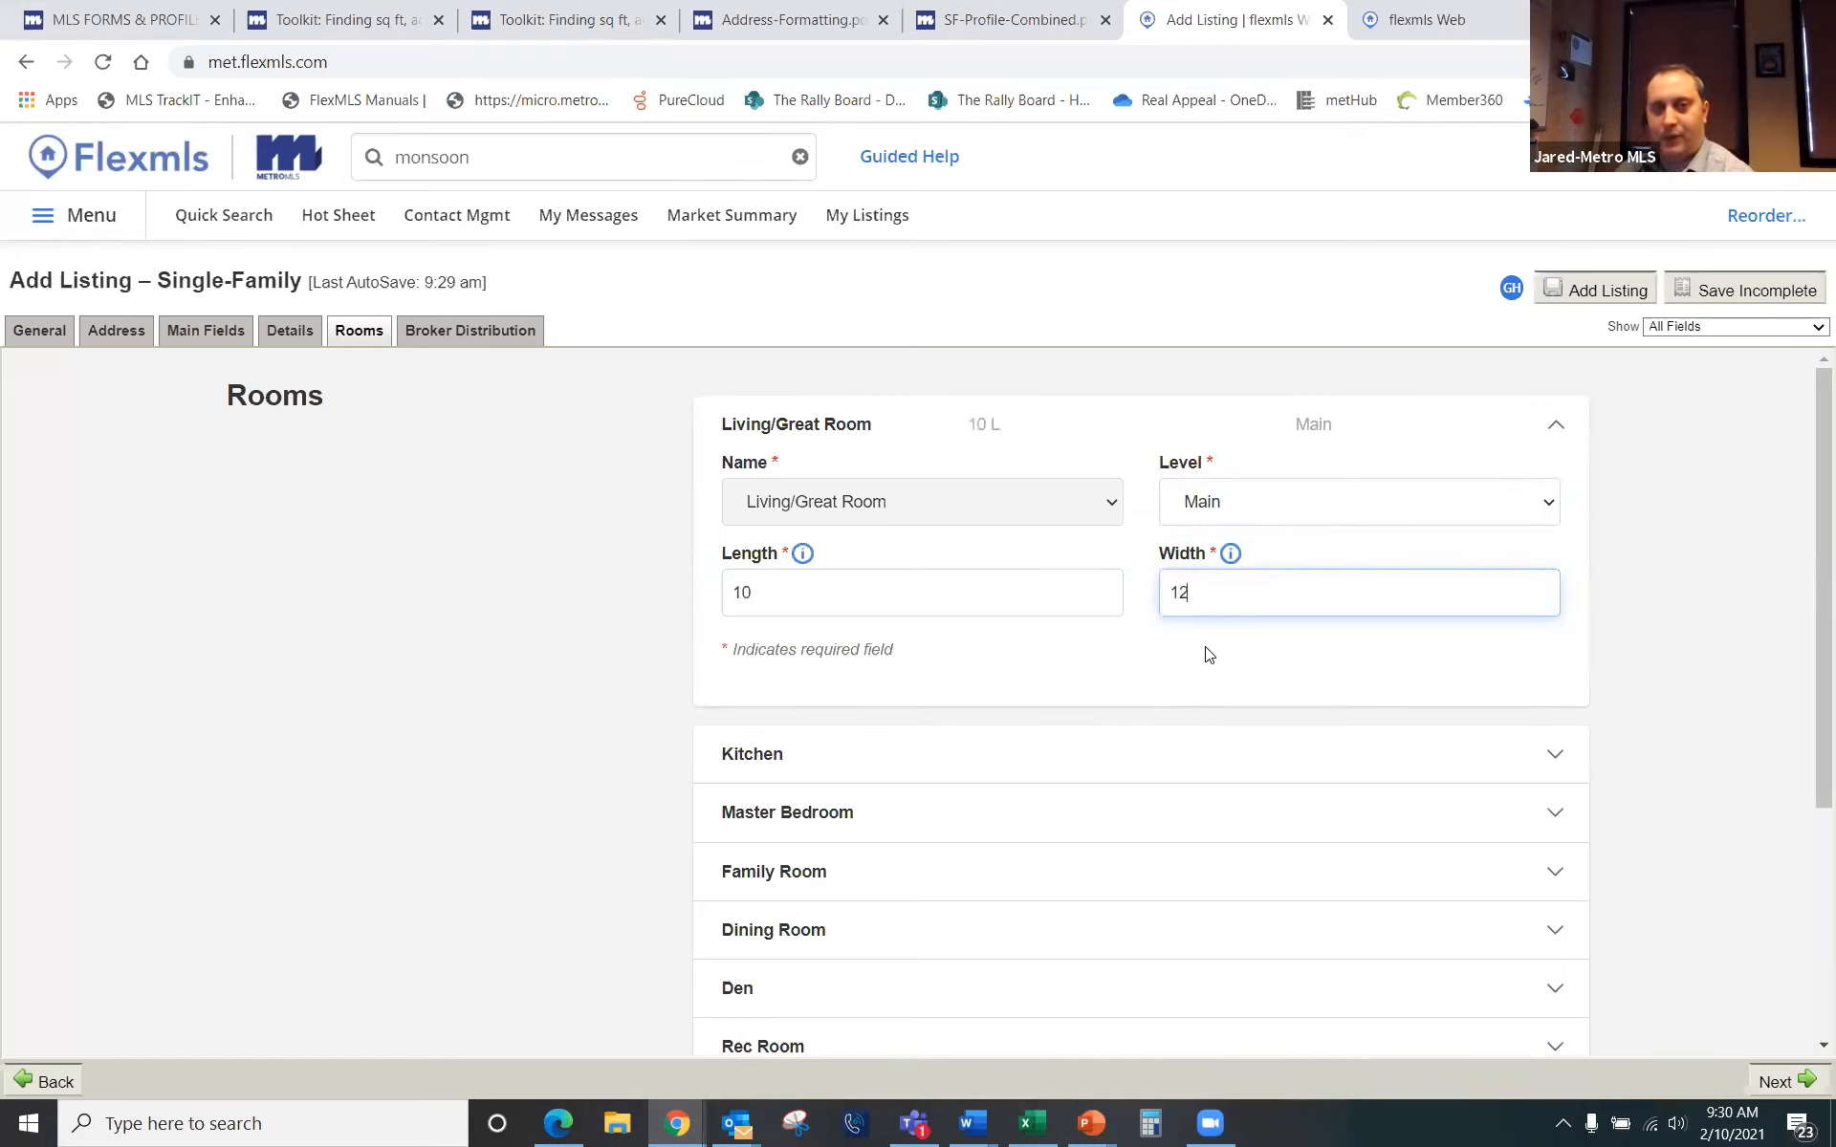
Step: Expand the Kitchen, Master Bedroom, Family Room and Bedroom 2 room details
click(776, 762)
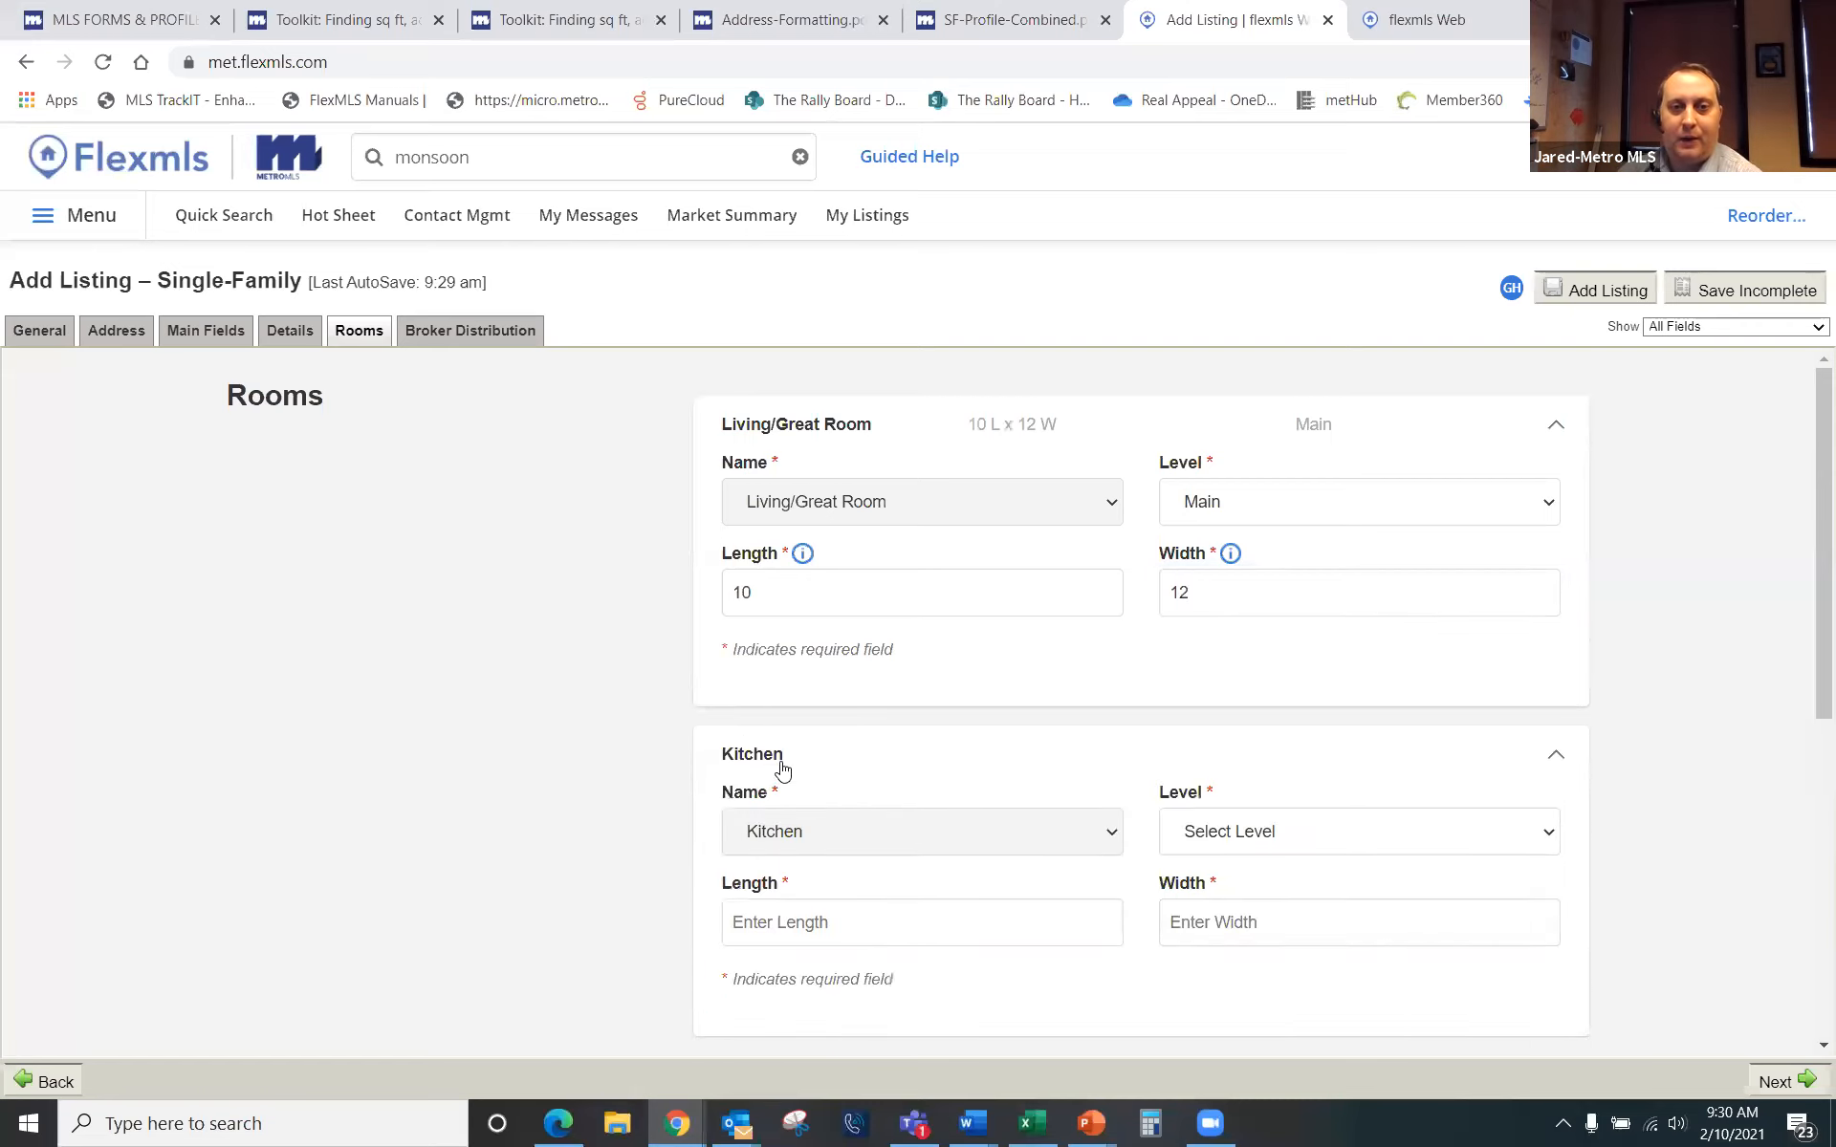
scroll(597, 795, down, 4)
click(709, 732)
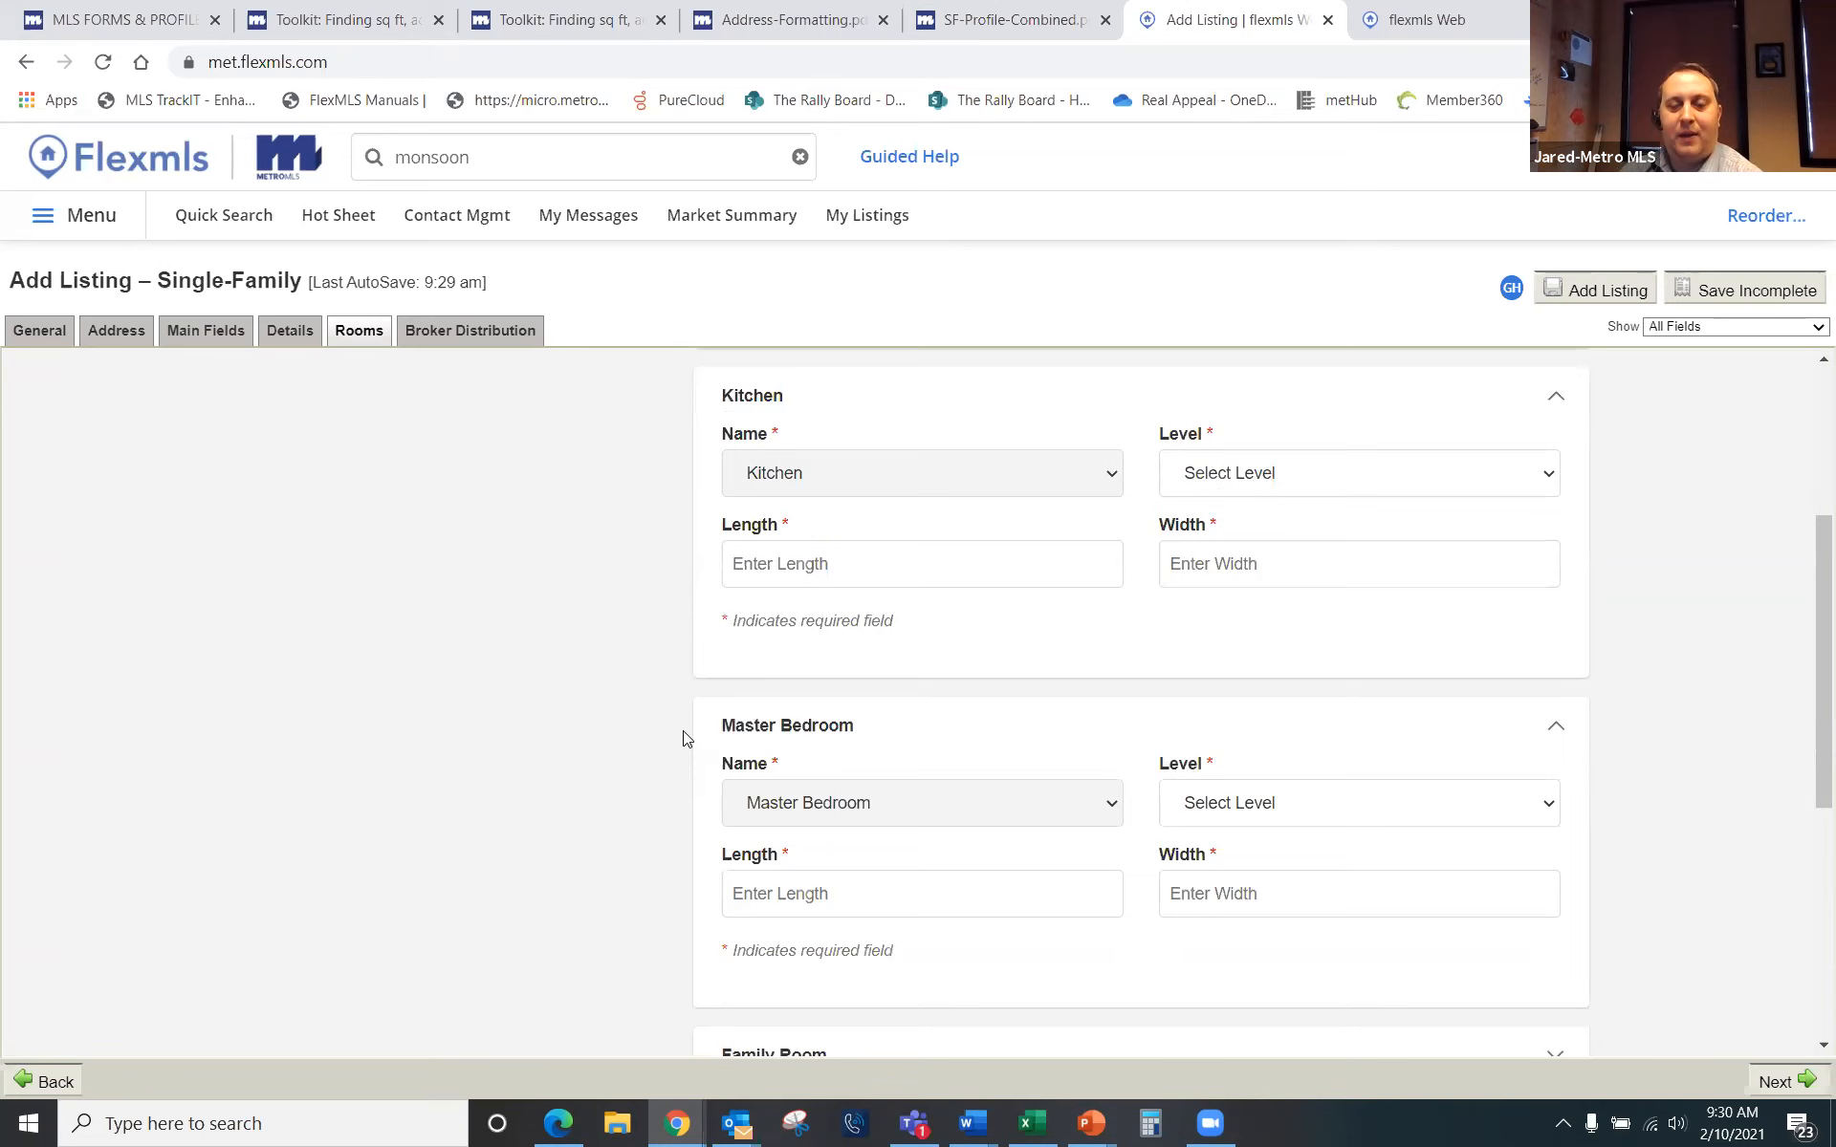
scroll(674, 741, down, 4)
click(870, 708)
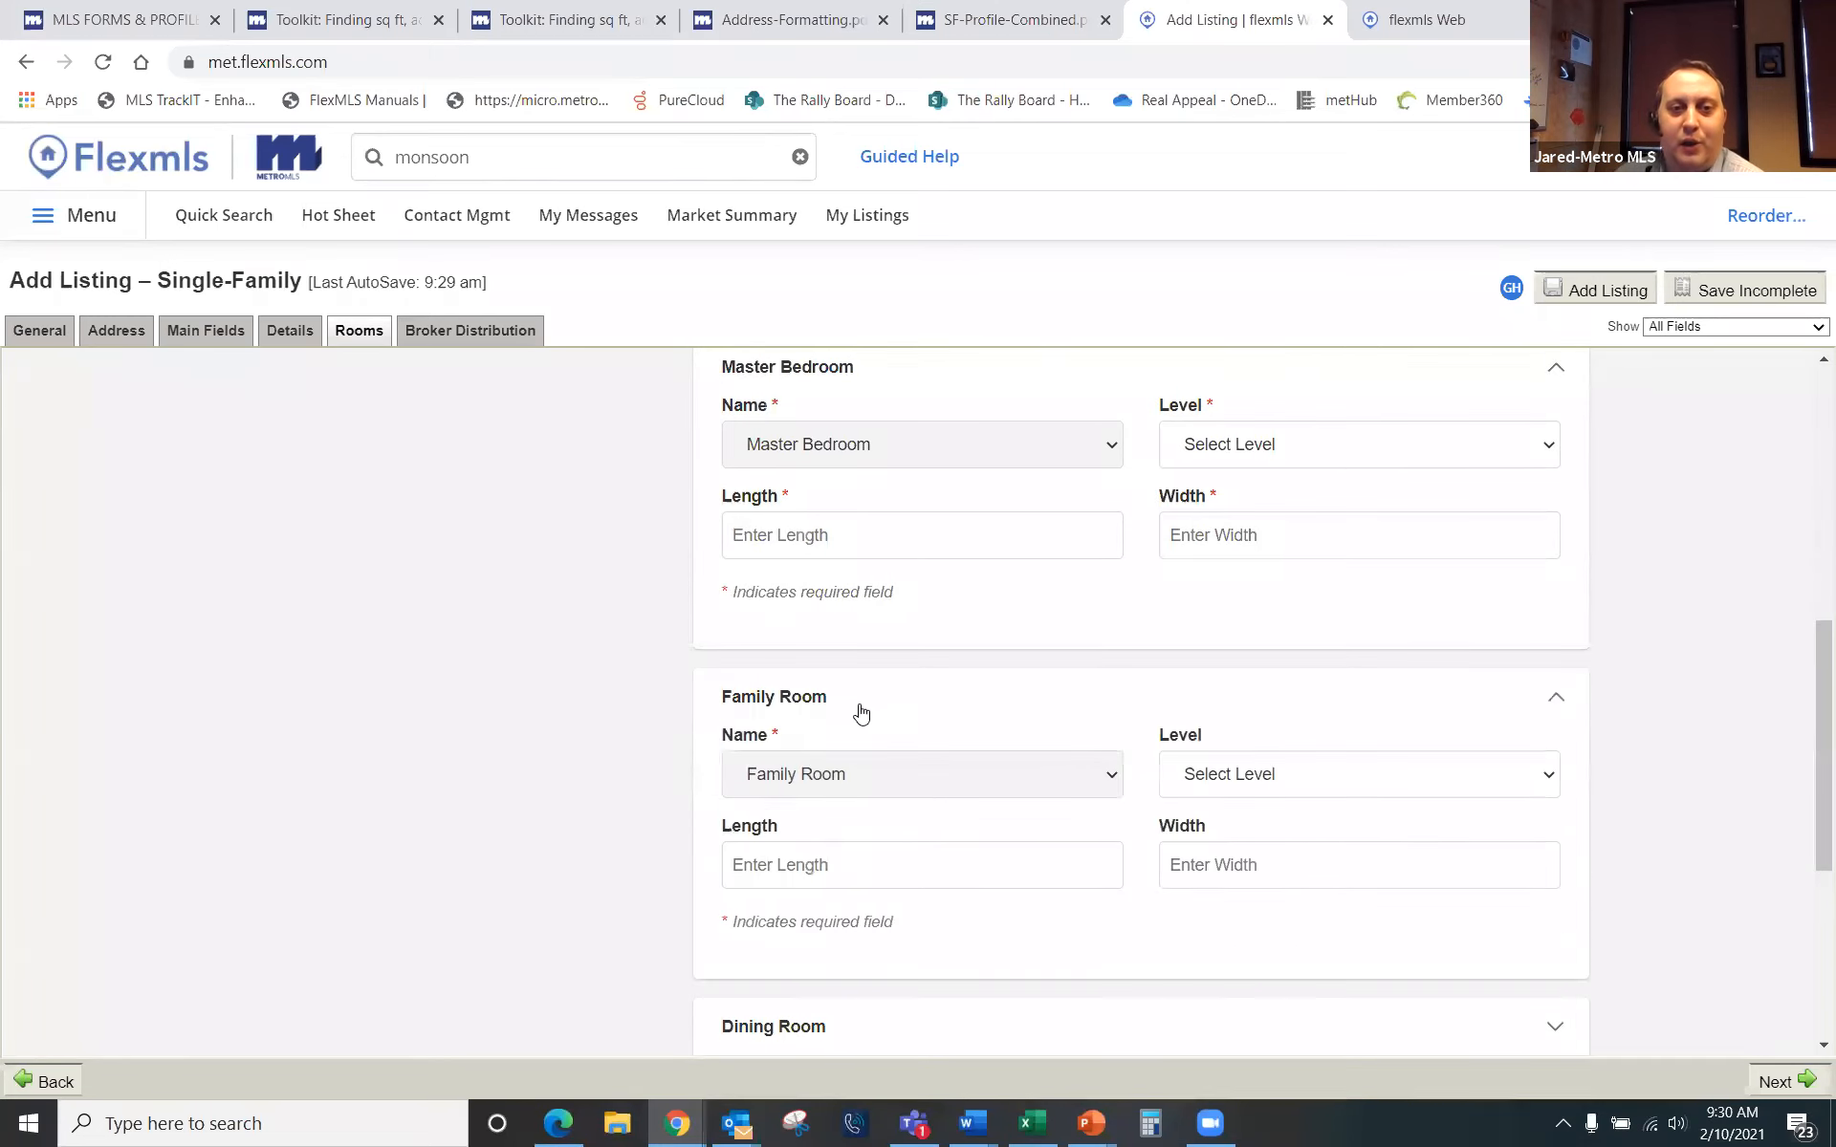
scroll(807, 975, down, 5)
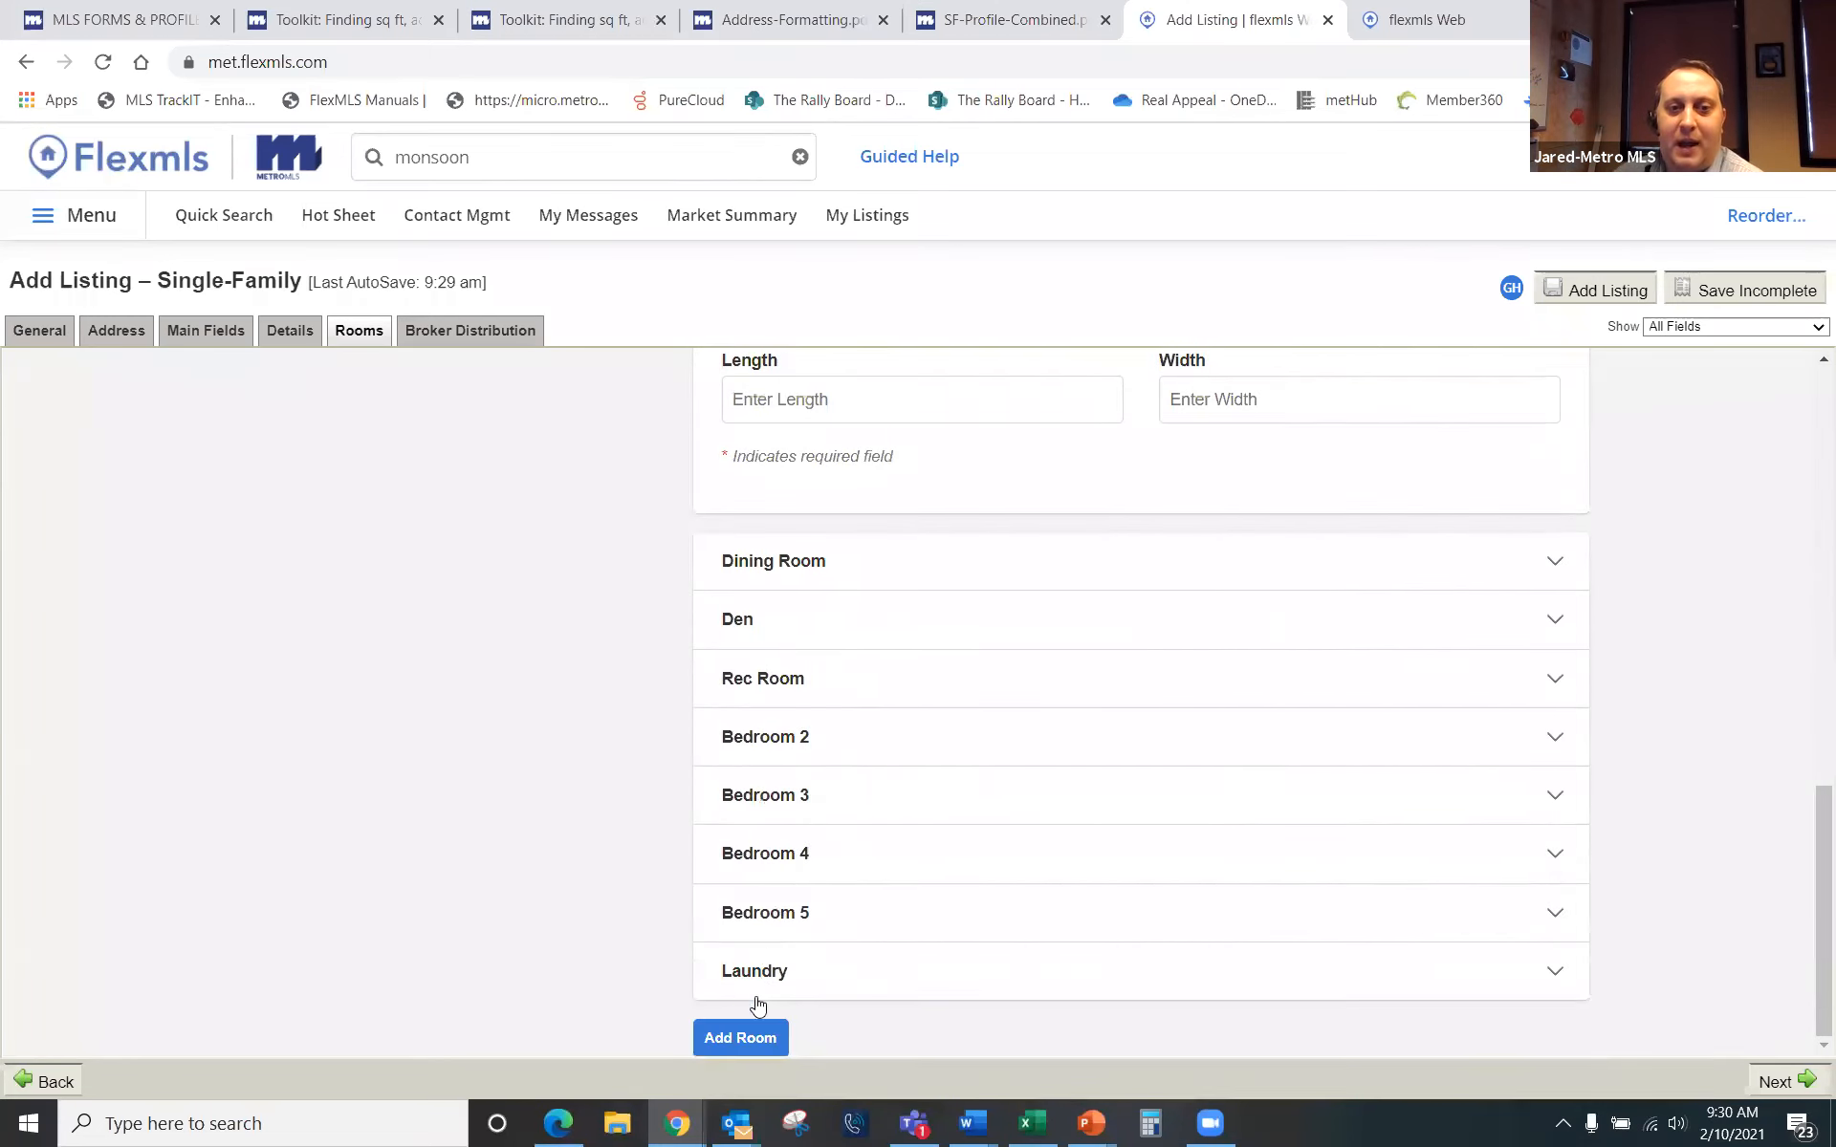
click(797, 744)
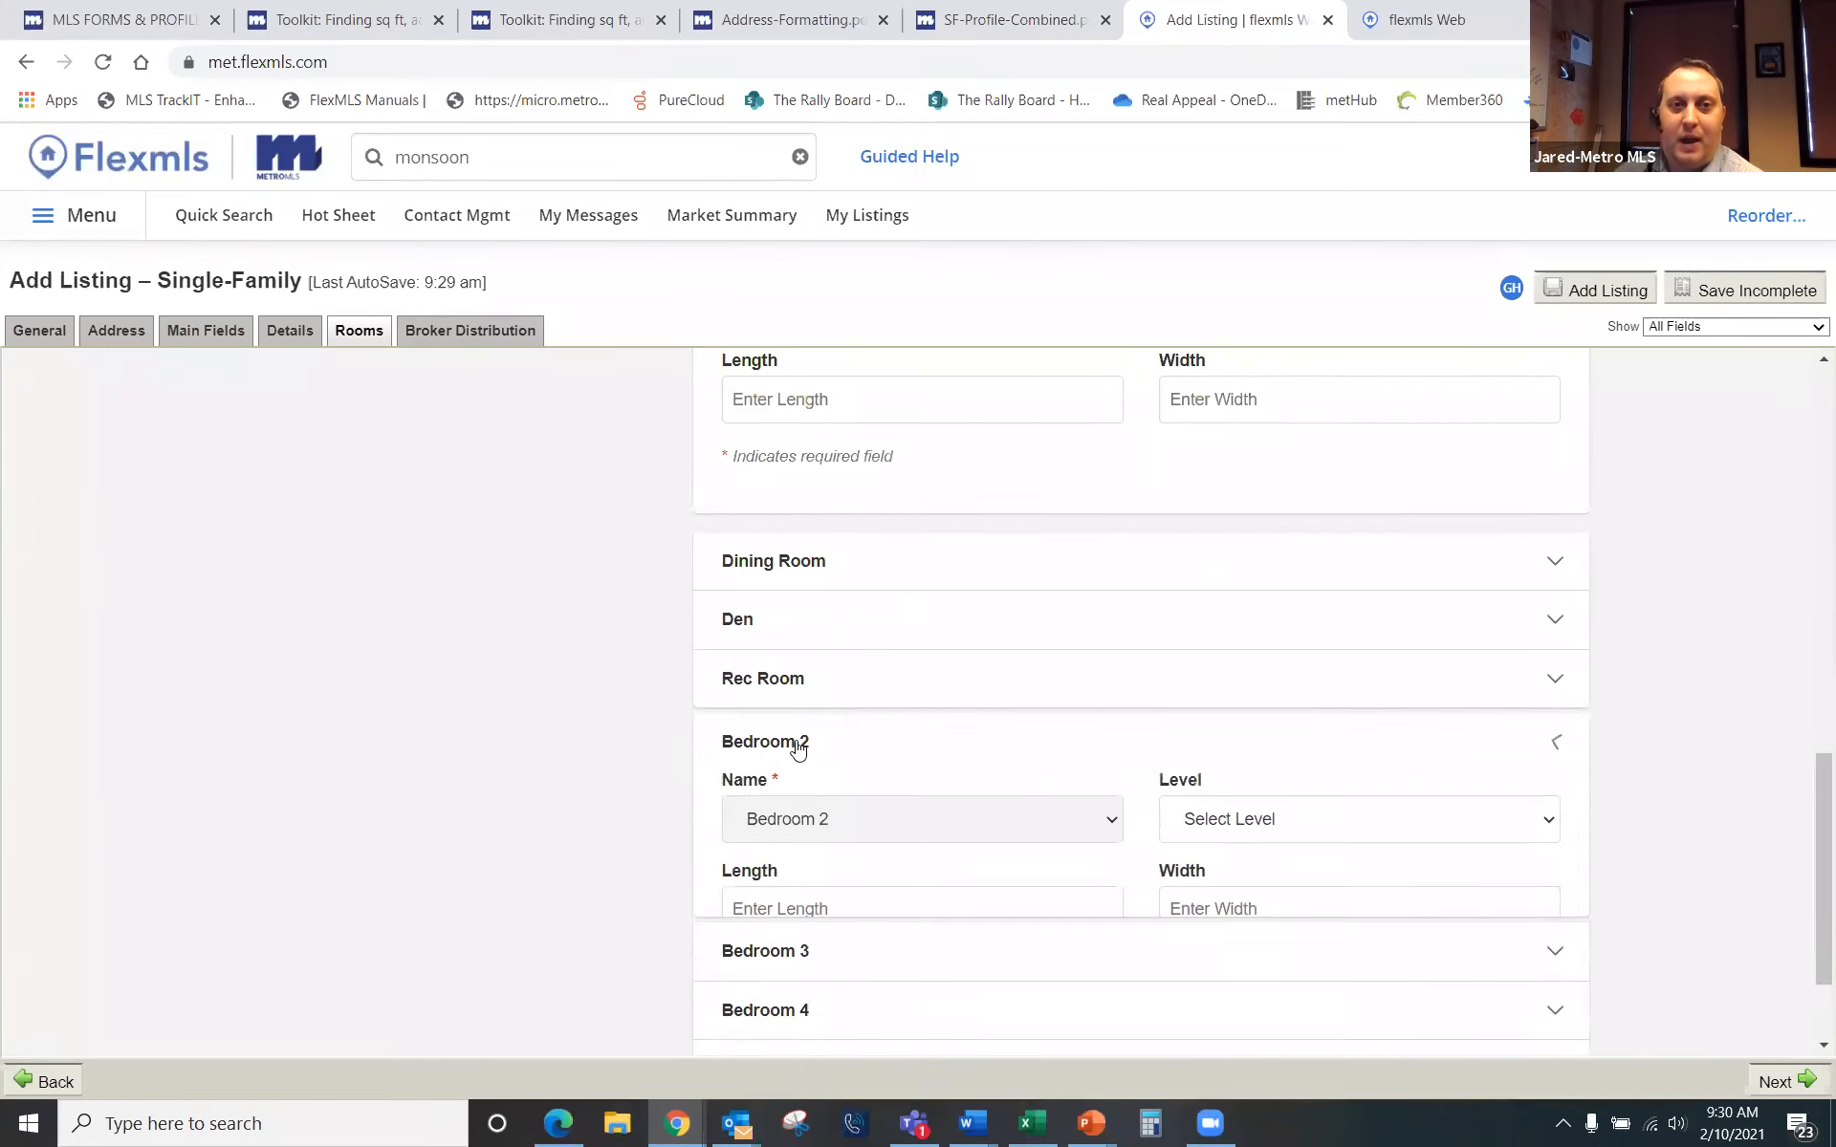
scroll(920, 778, up, 9)
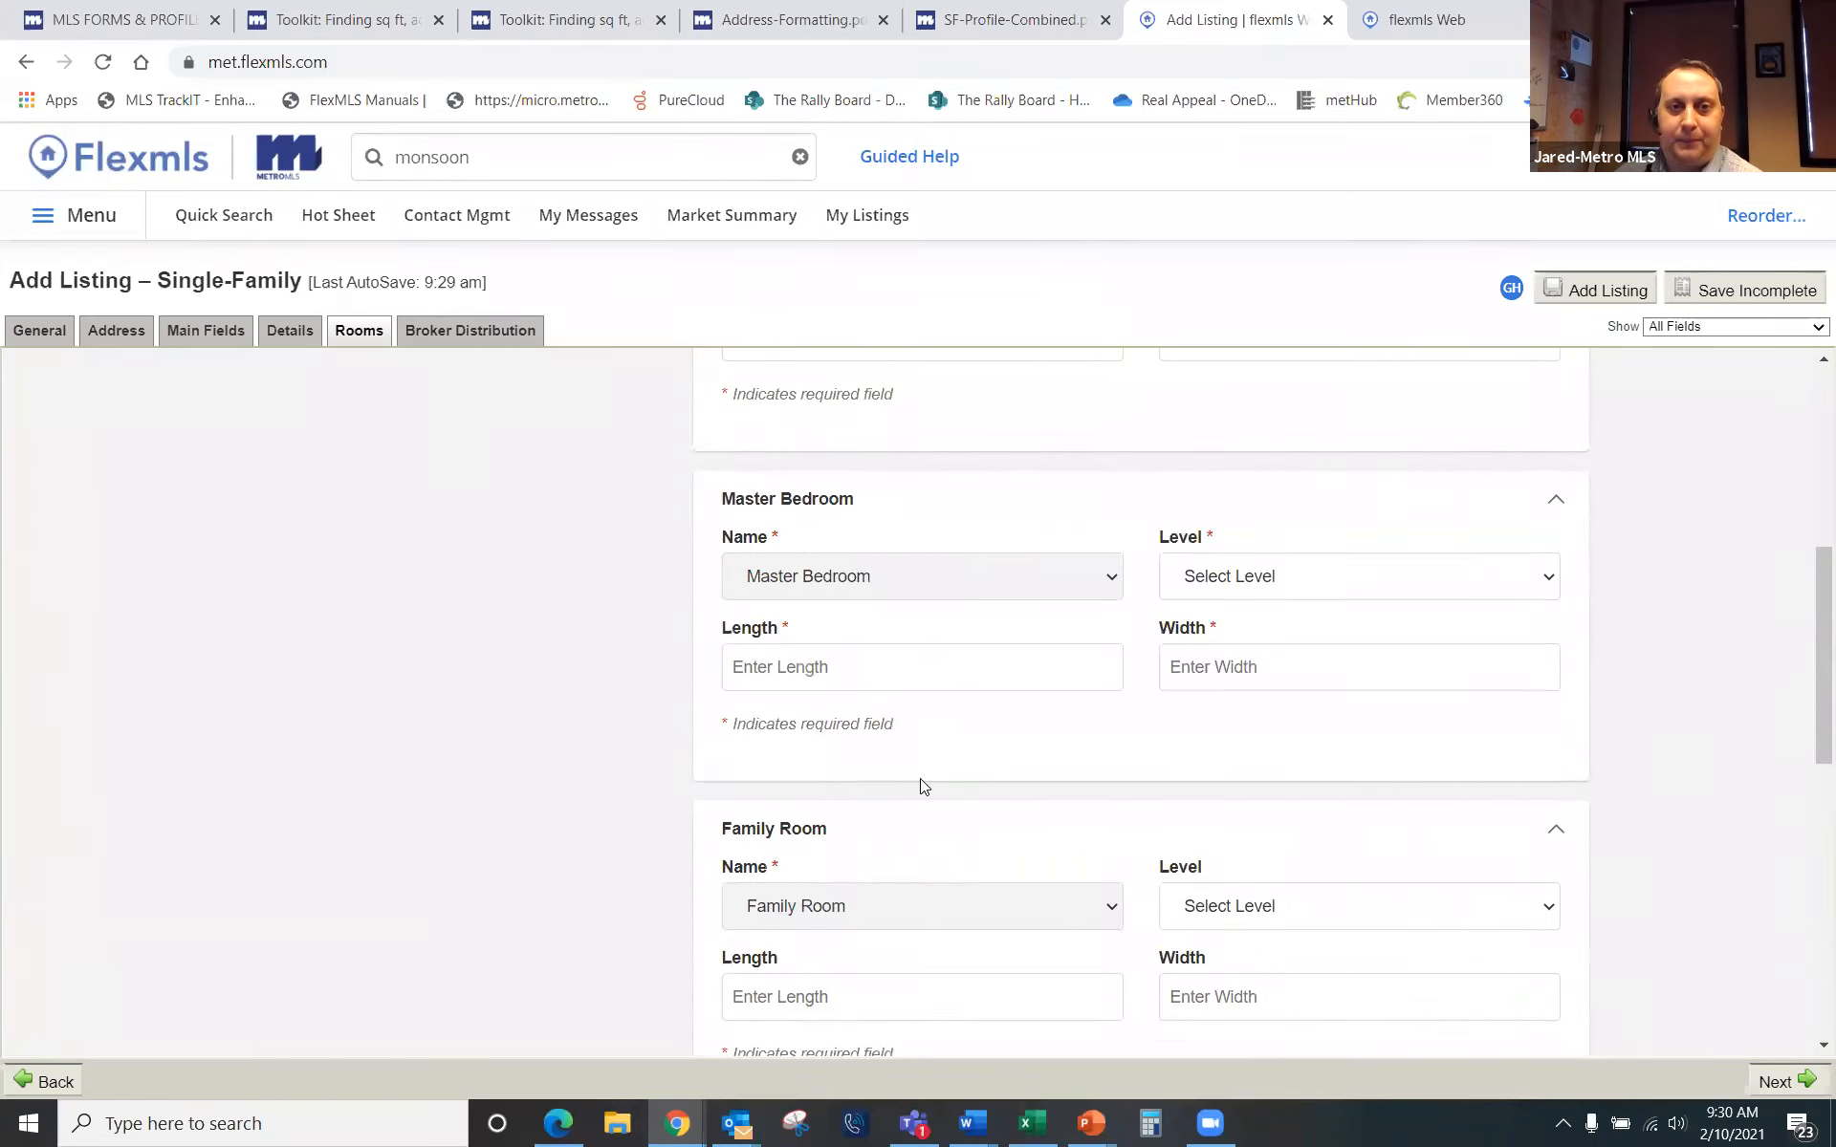
scroll(1182, 686, up, 2)
scroll(1106, 560, down, 5)
scroll(1106, 559, up, 5)
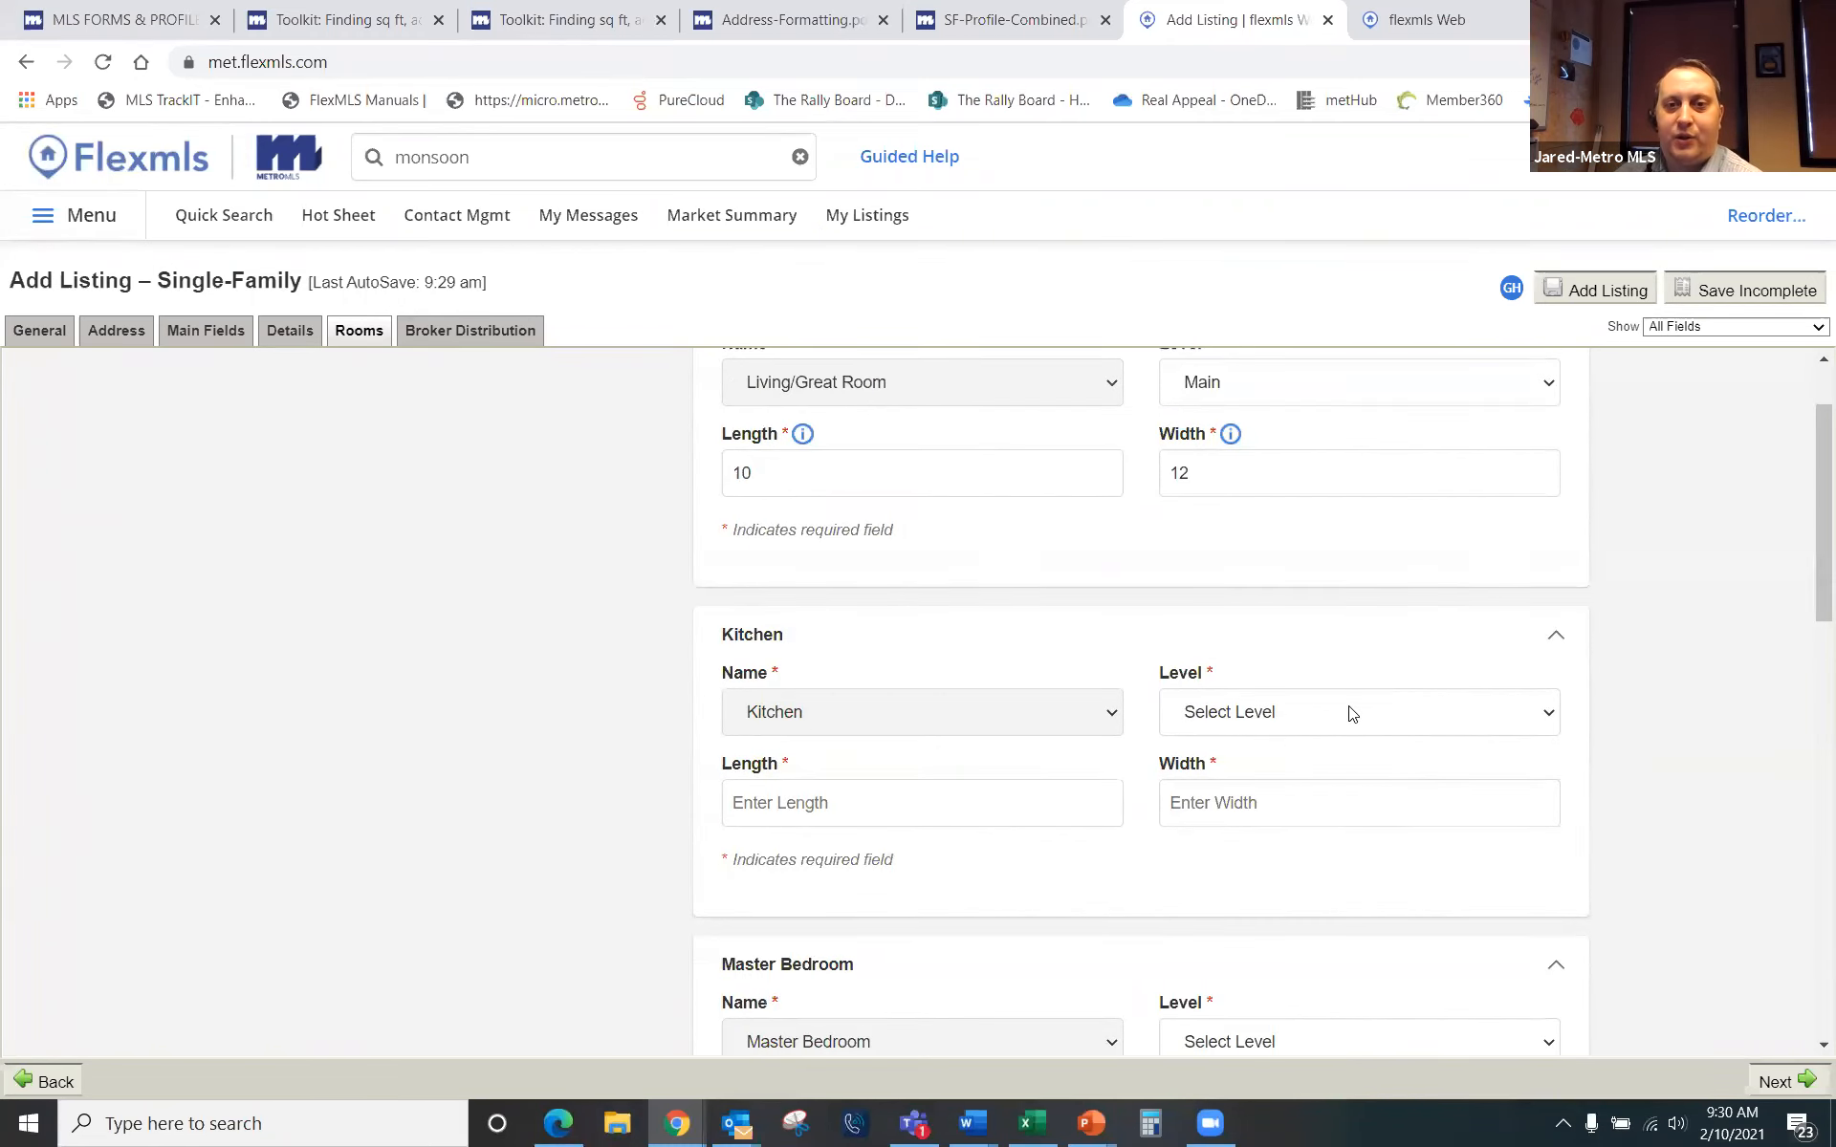
Step: Set the Kitchen to Main level with 0 x 0 dimensions
click(1342, 713)
click(1319, 766)
click(870, 803)
text(0)
click(1217, 806)
text(0)
scroll(1013, 861, down, 4)
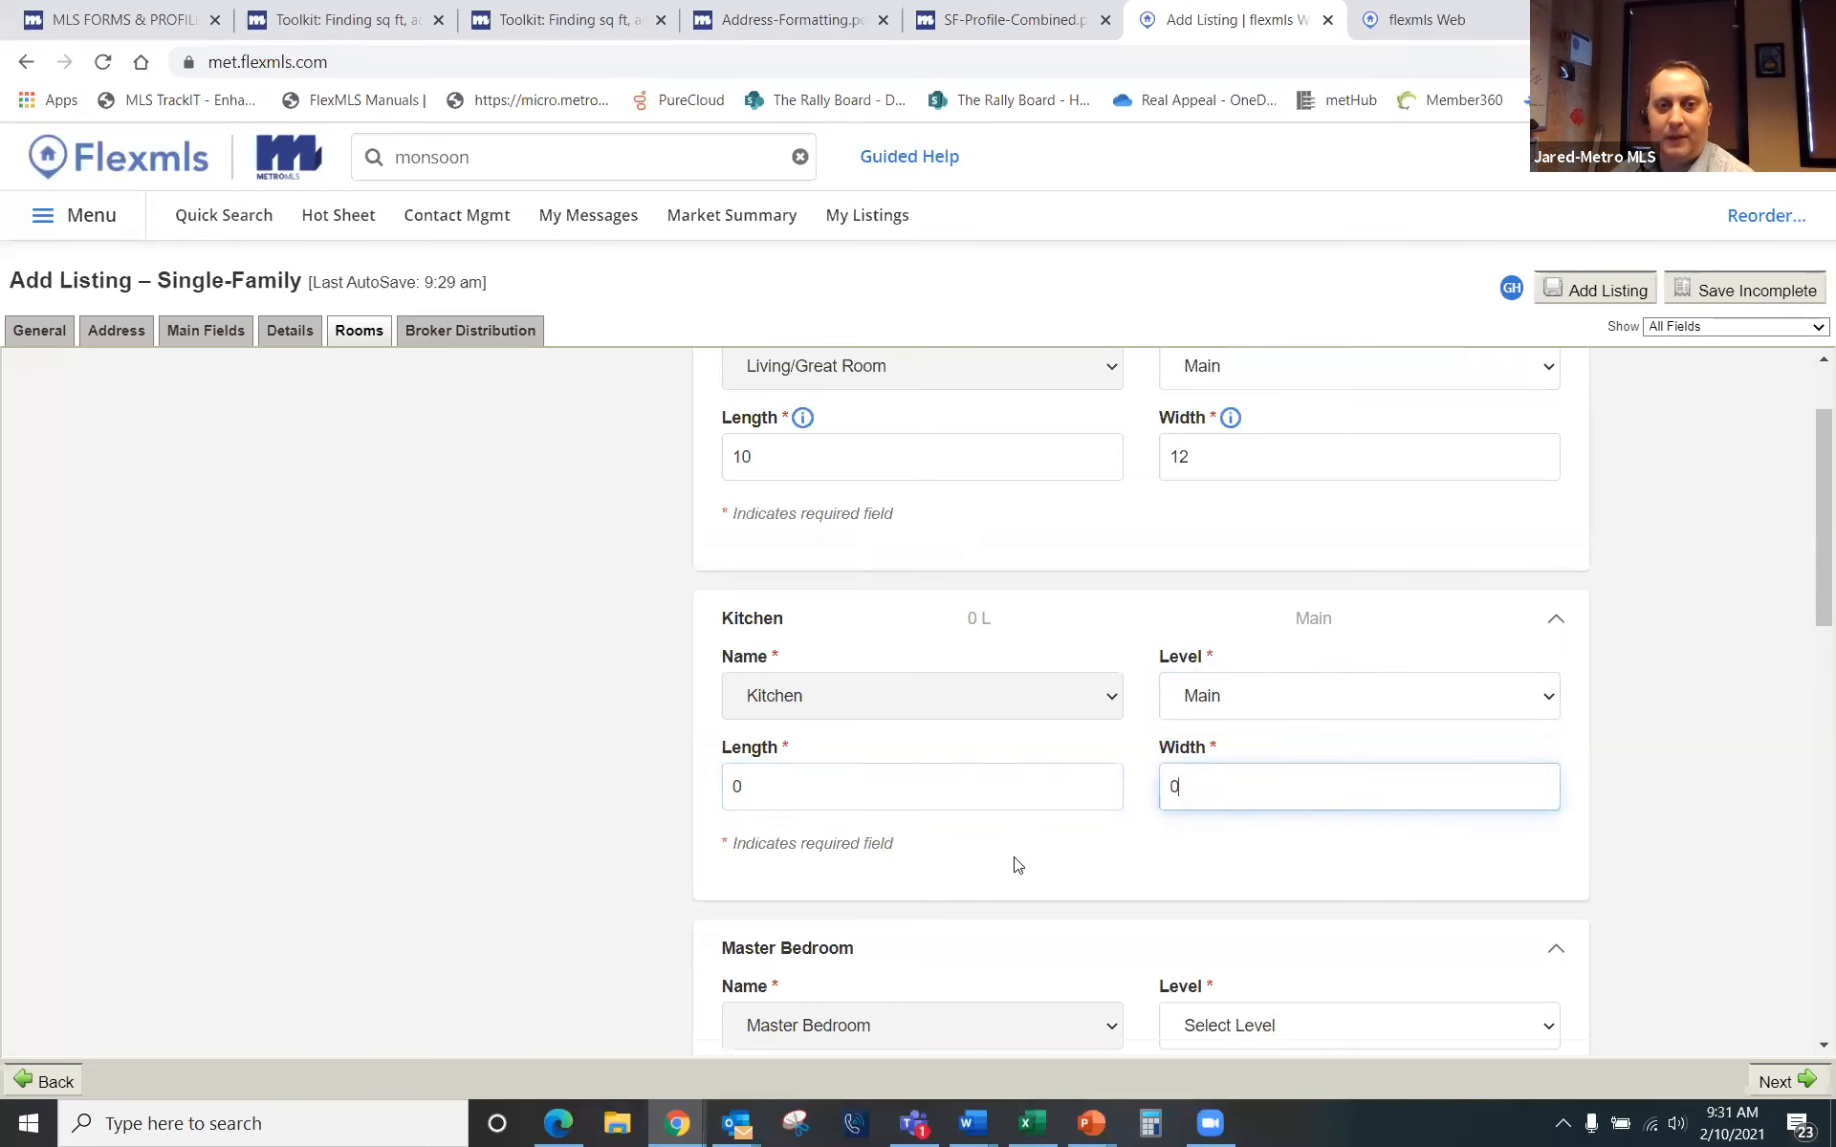
Step: Set the Master Bedroom to Main level, 0 x 0, and collapse Family Room and Bedroom 2
click(1323, 712)
click(1319, 734)
click(914, 776)
text(0)
click(1242, 774)
text(0)
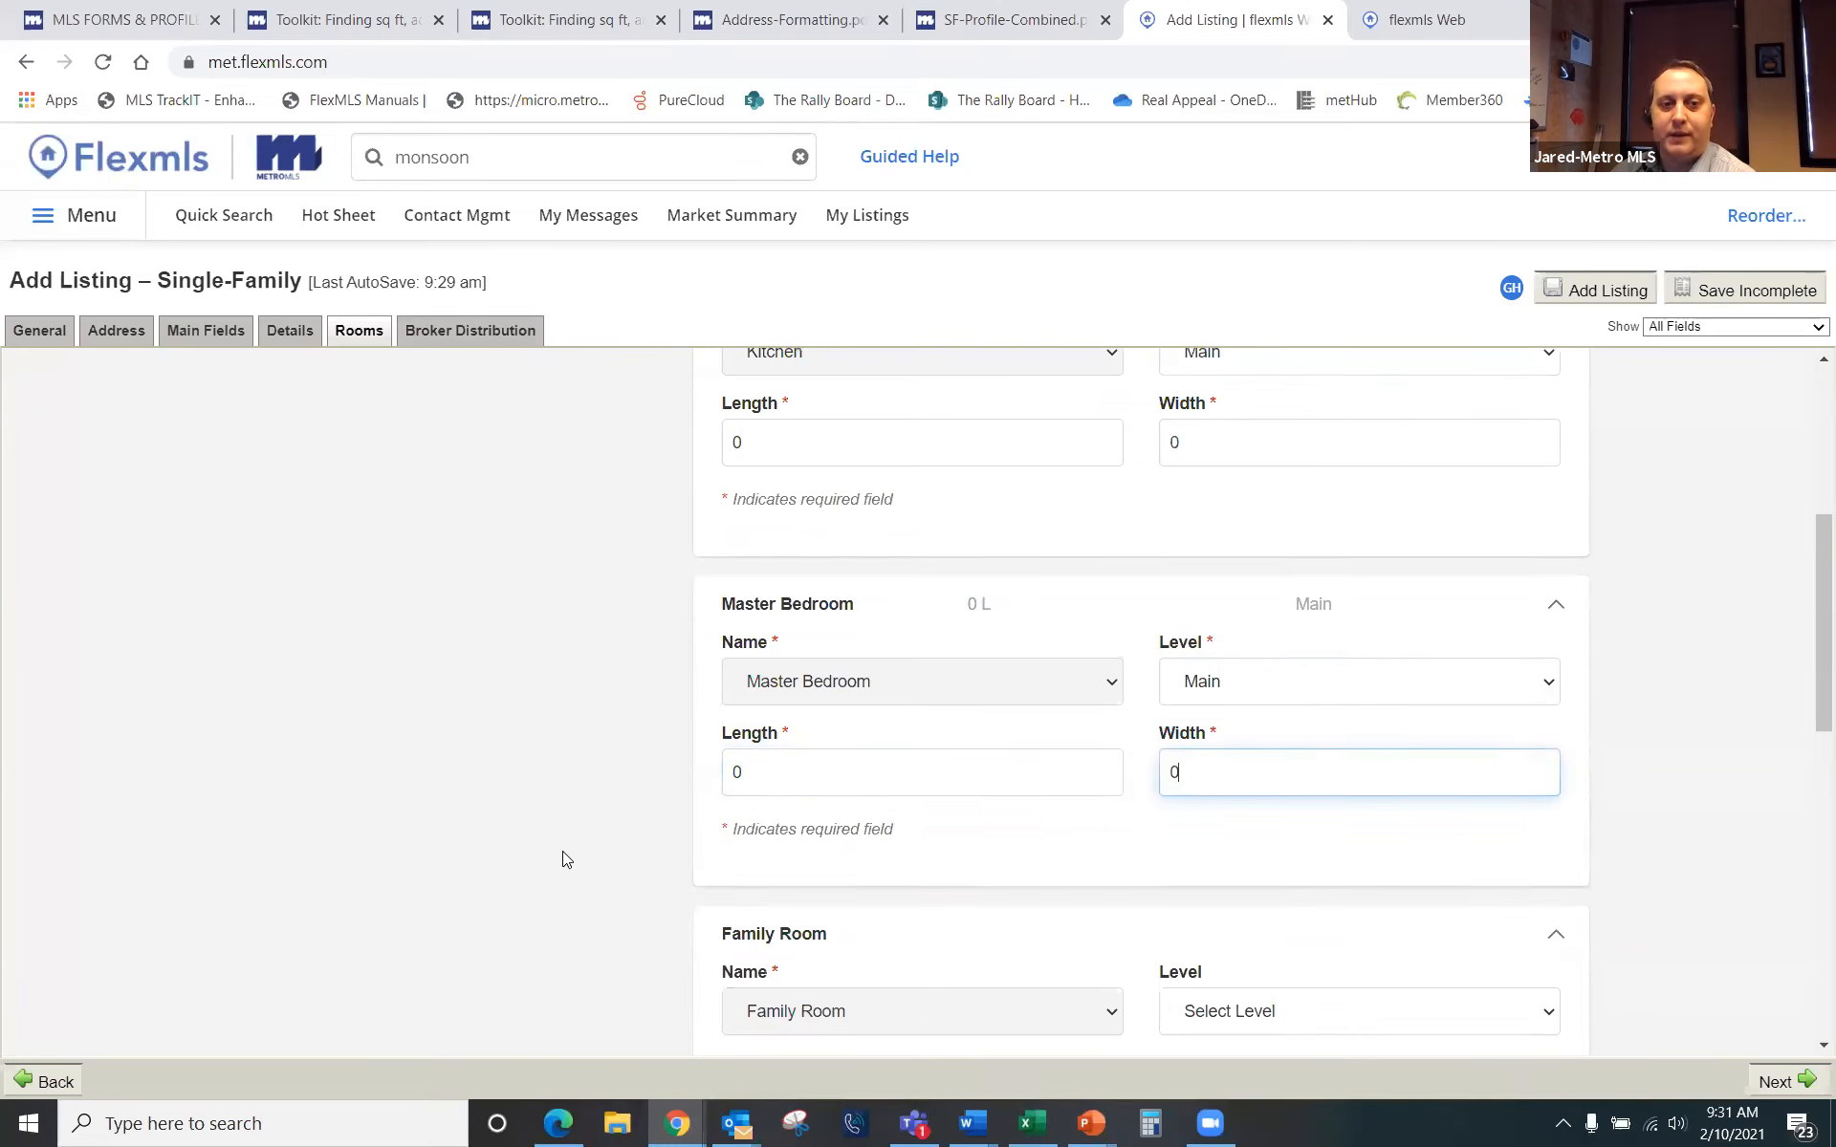
scroll(565, 857, down, 5)
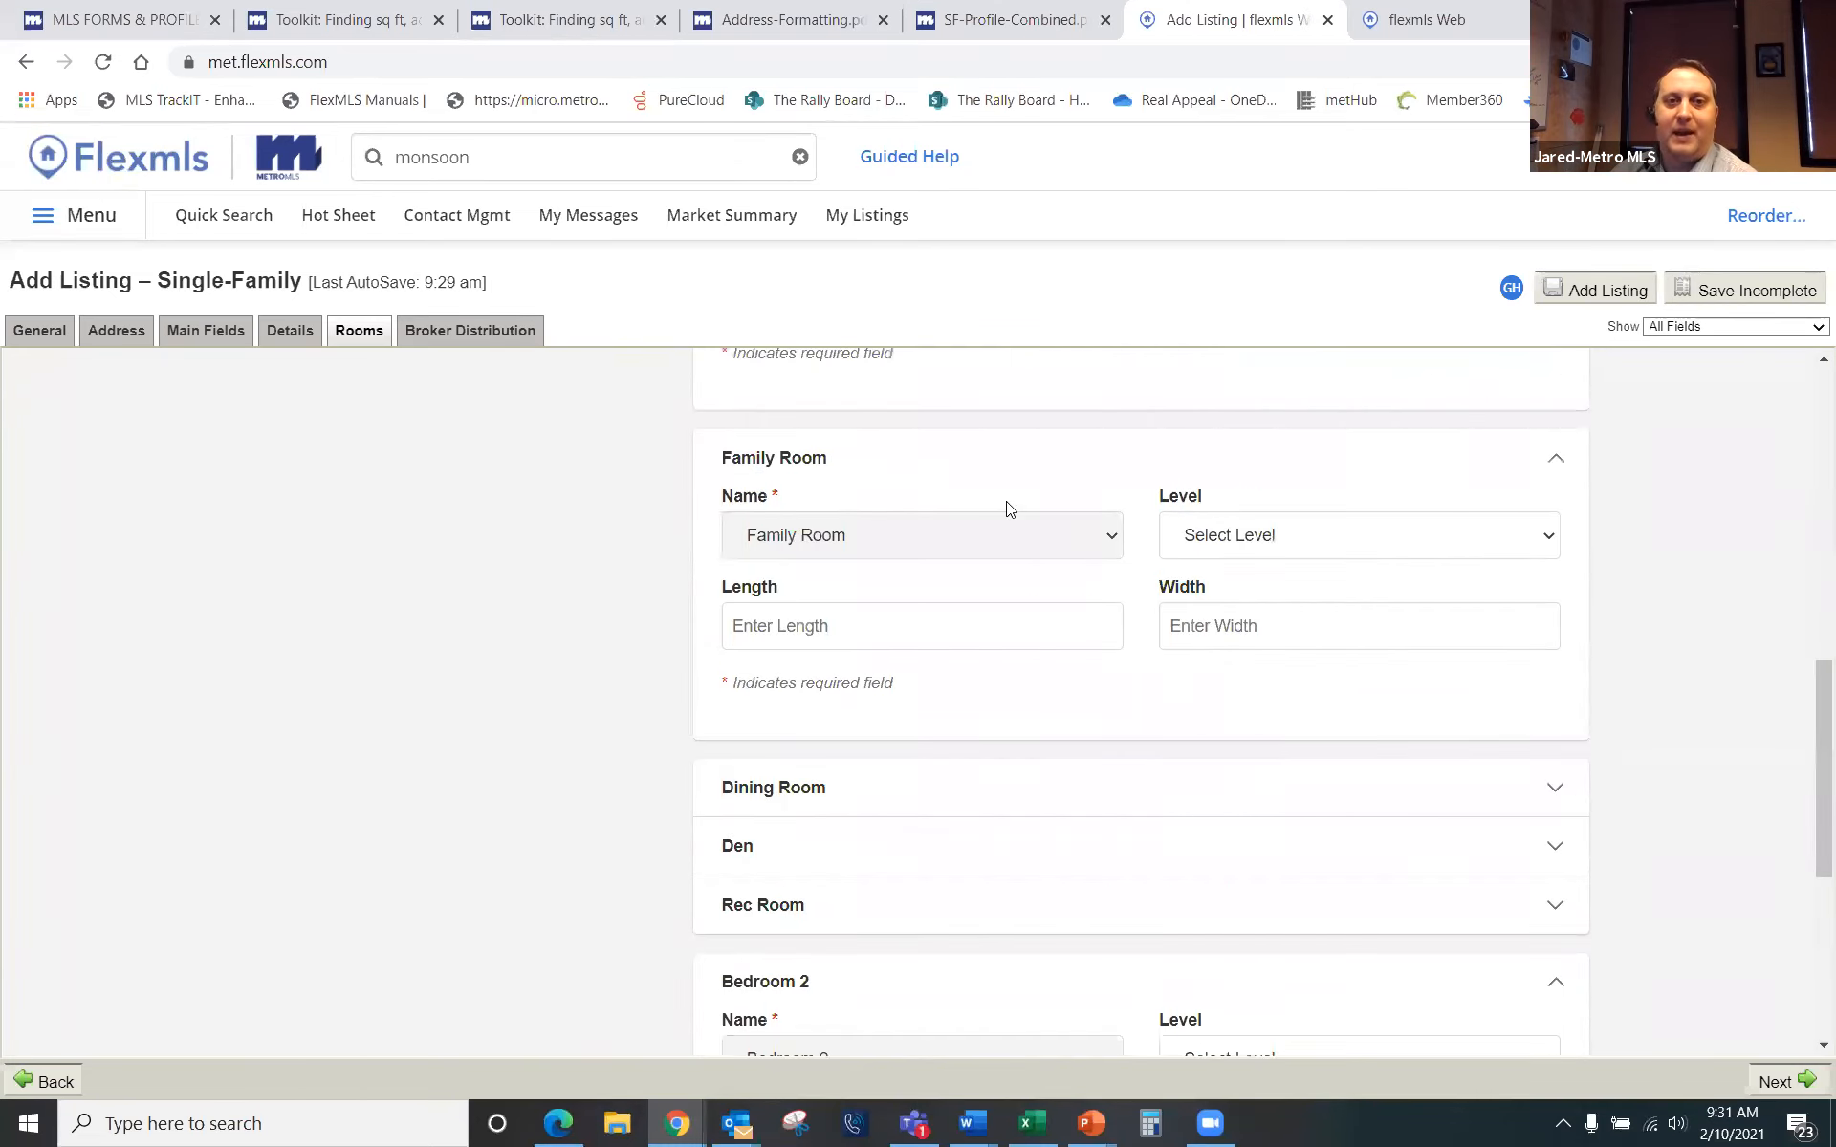
click(1556, 459)
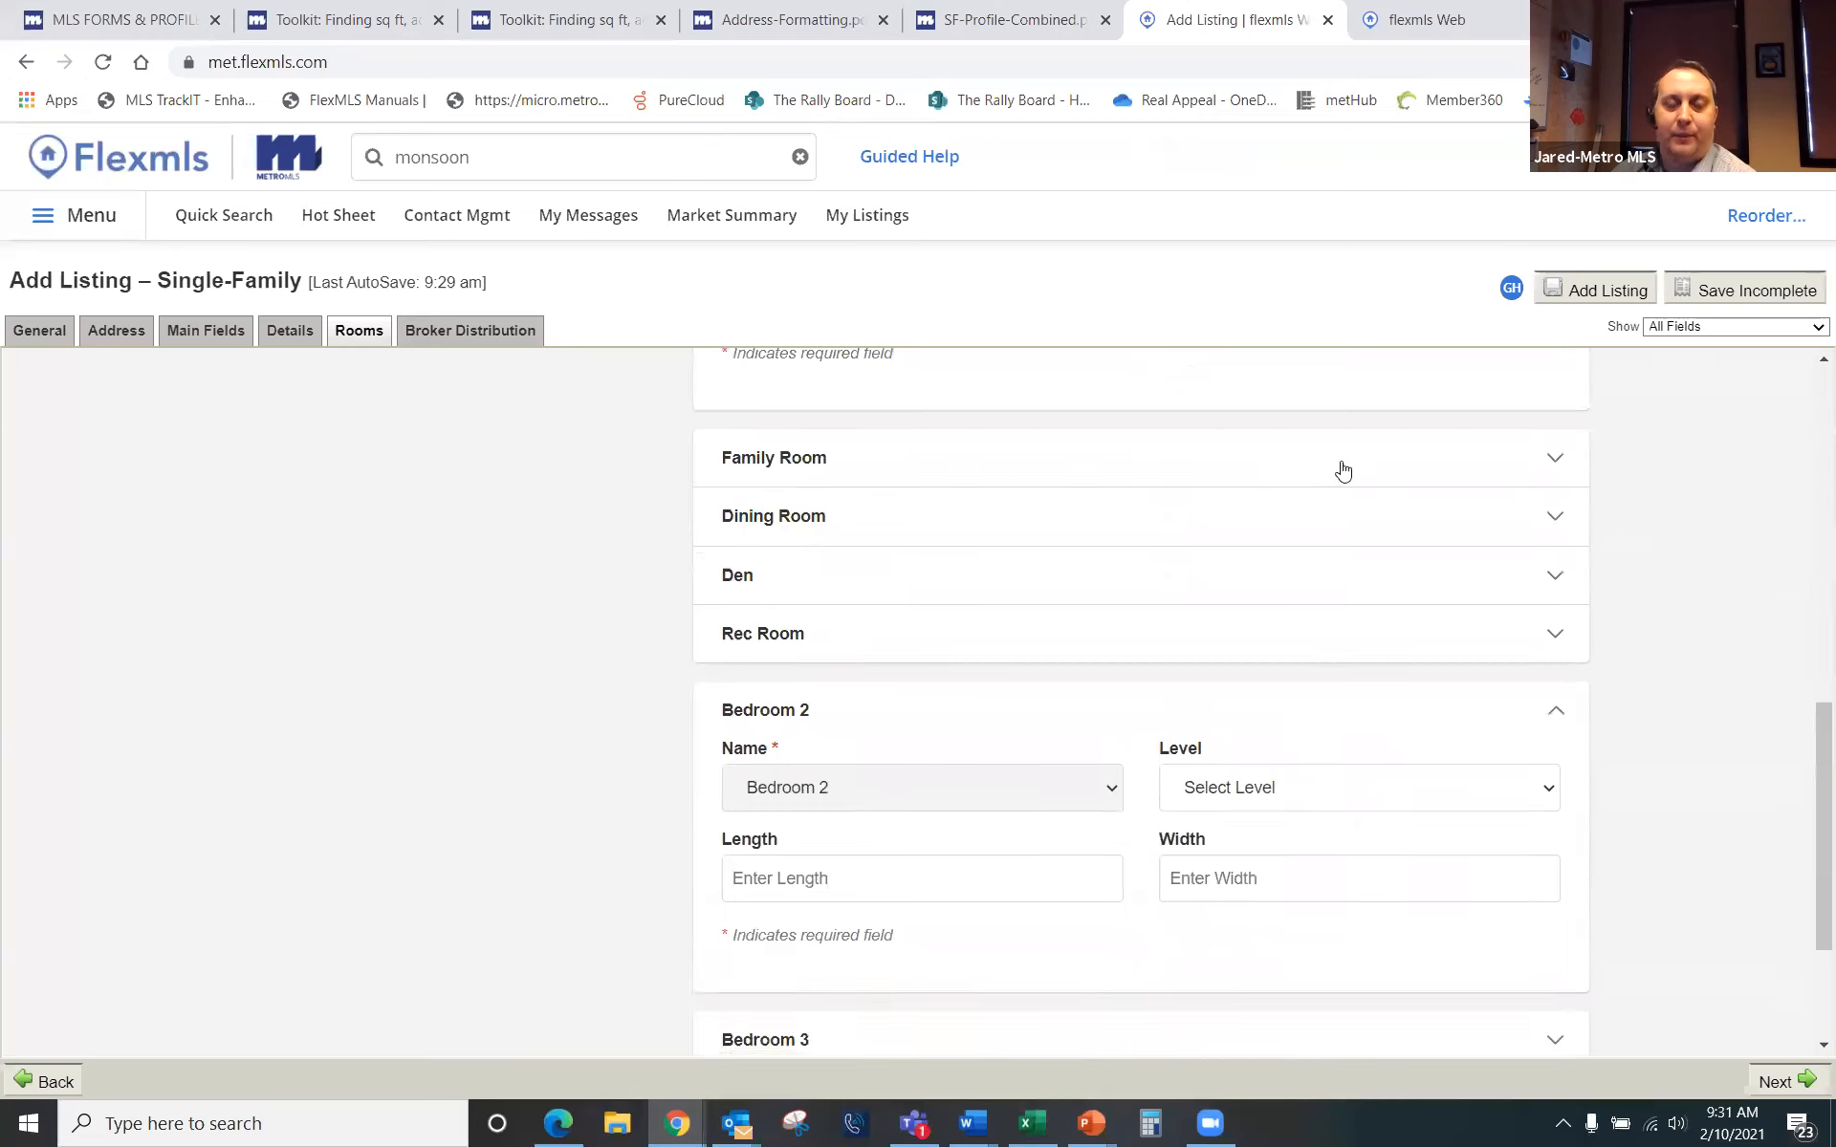
click(1556, 717)
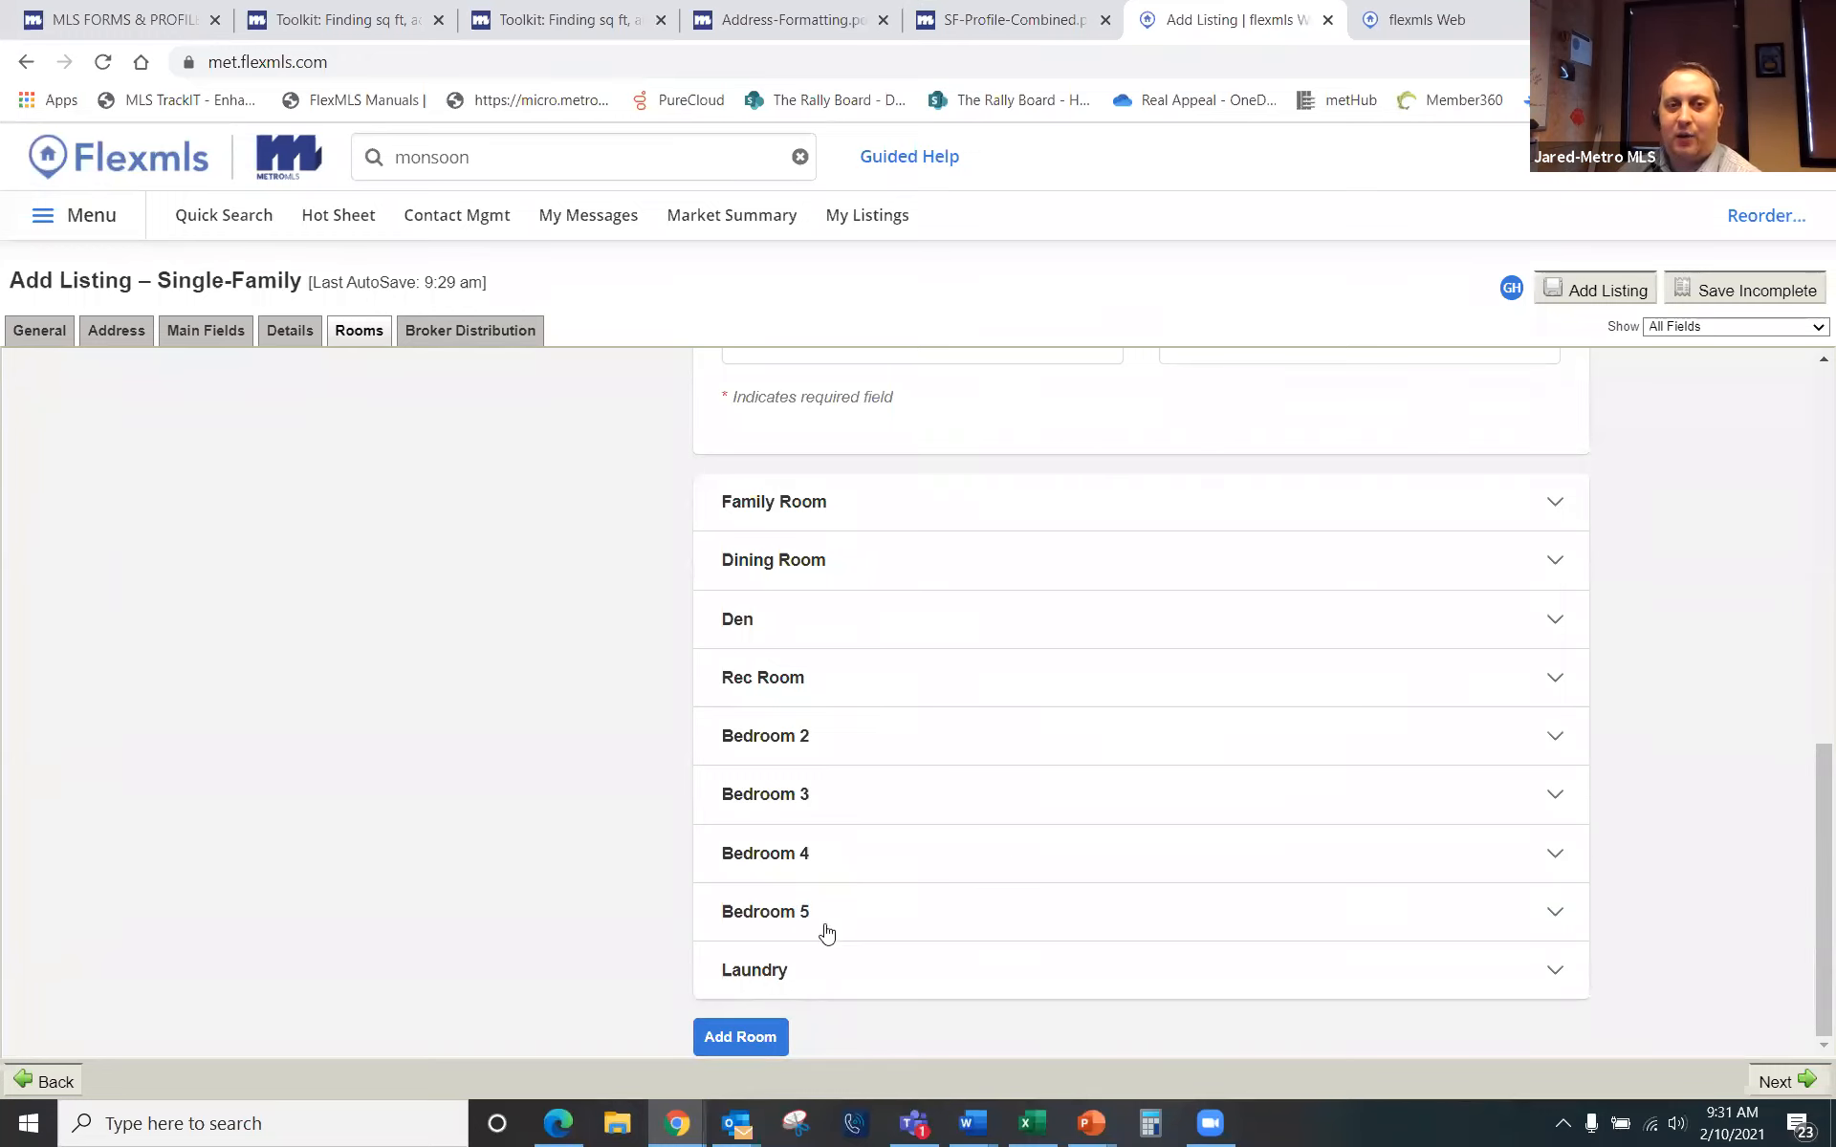
click(744, 1040)
scroll(705, 861, down, 4)
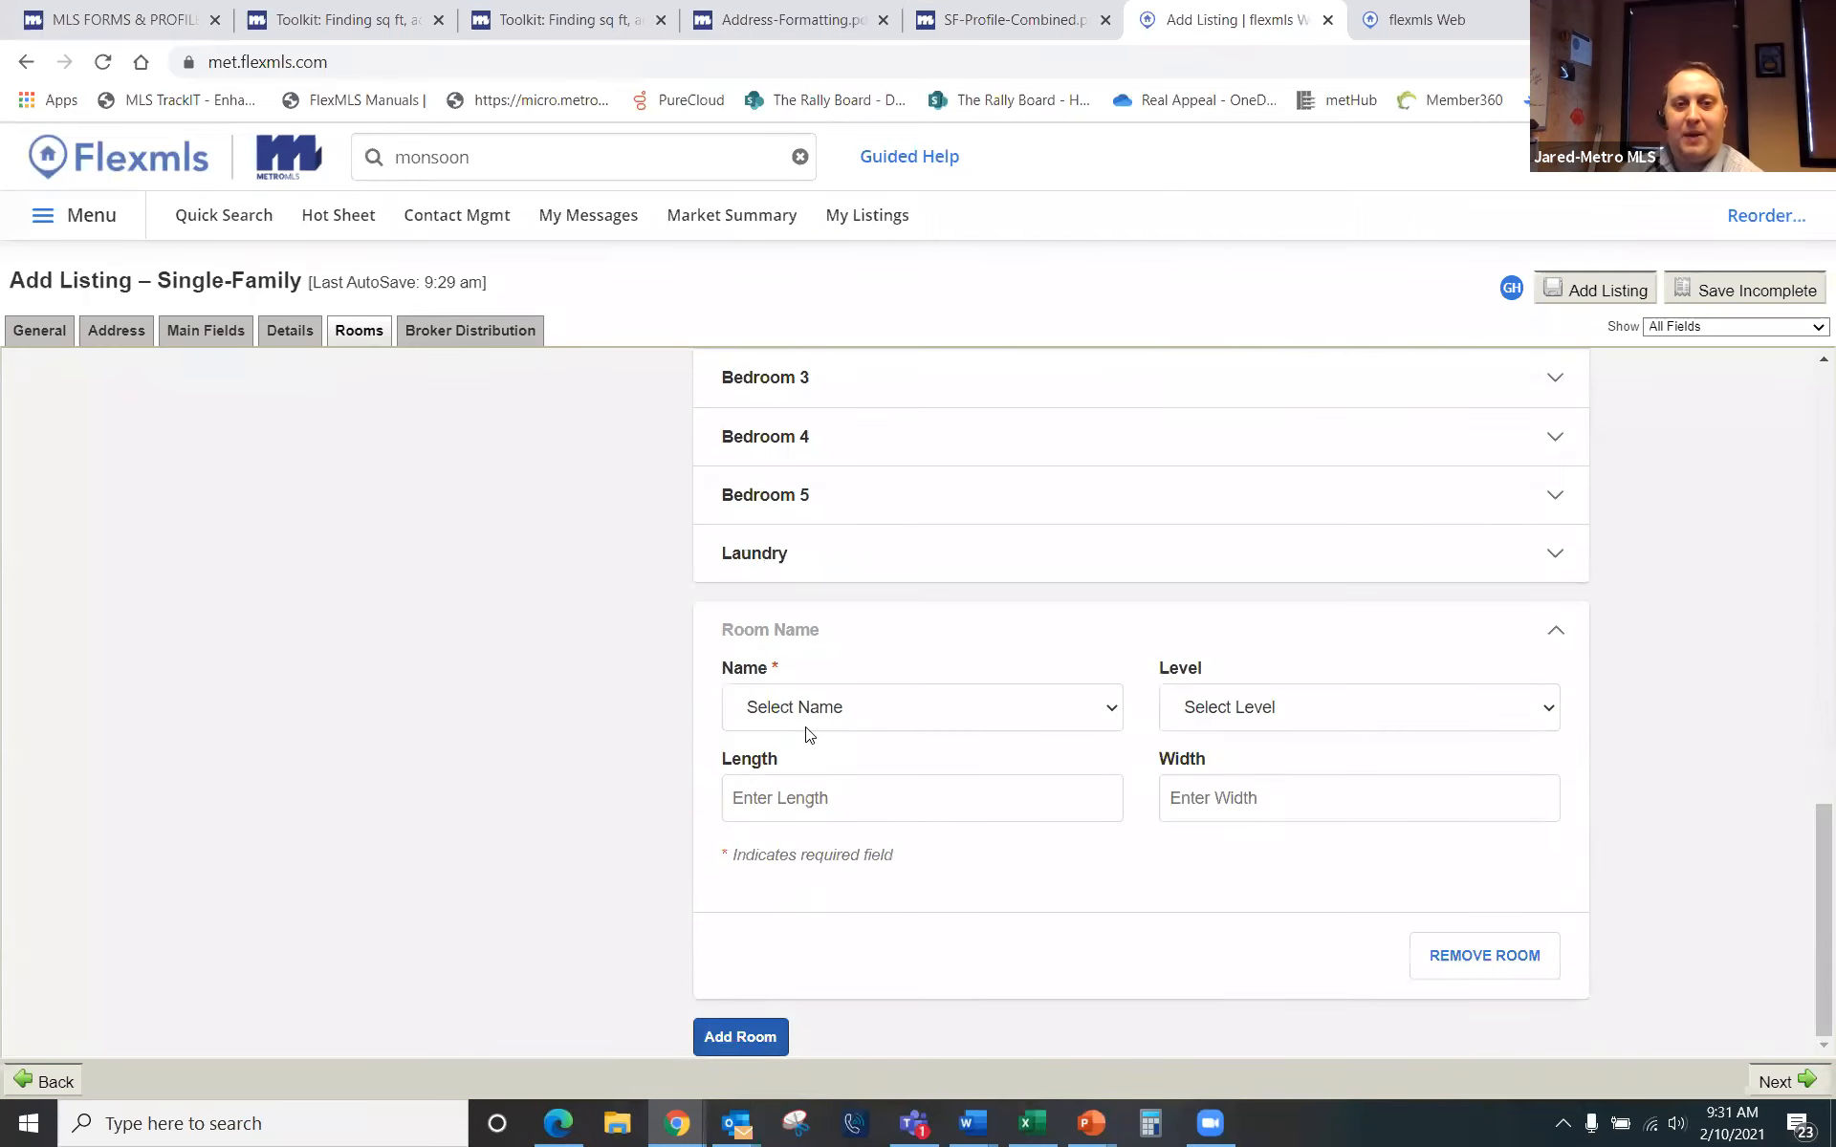
click(867, 704)
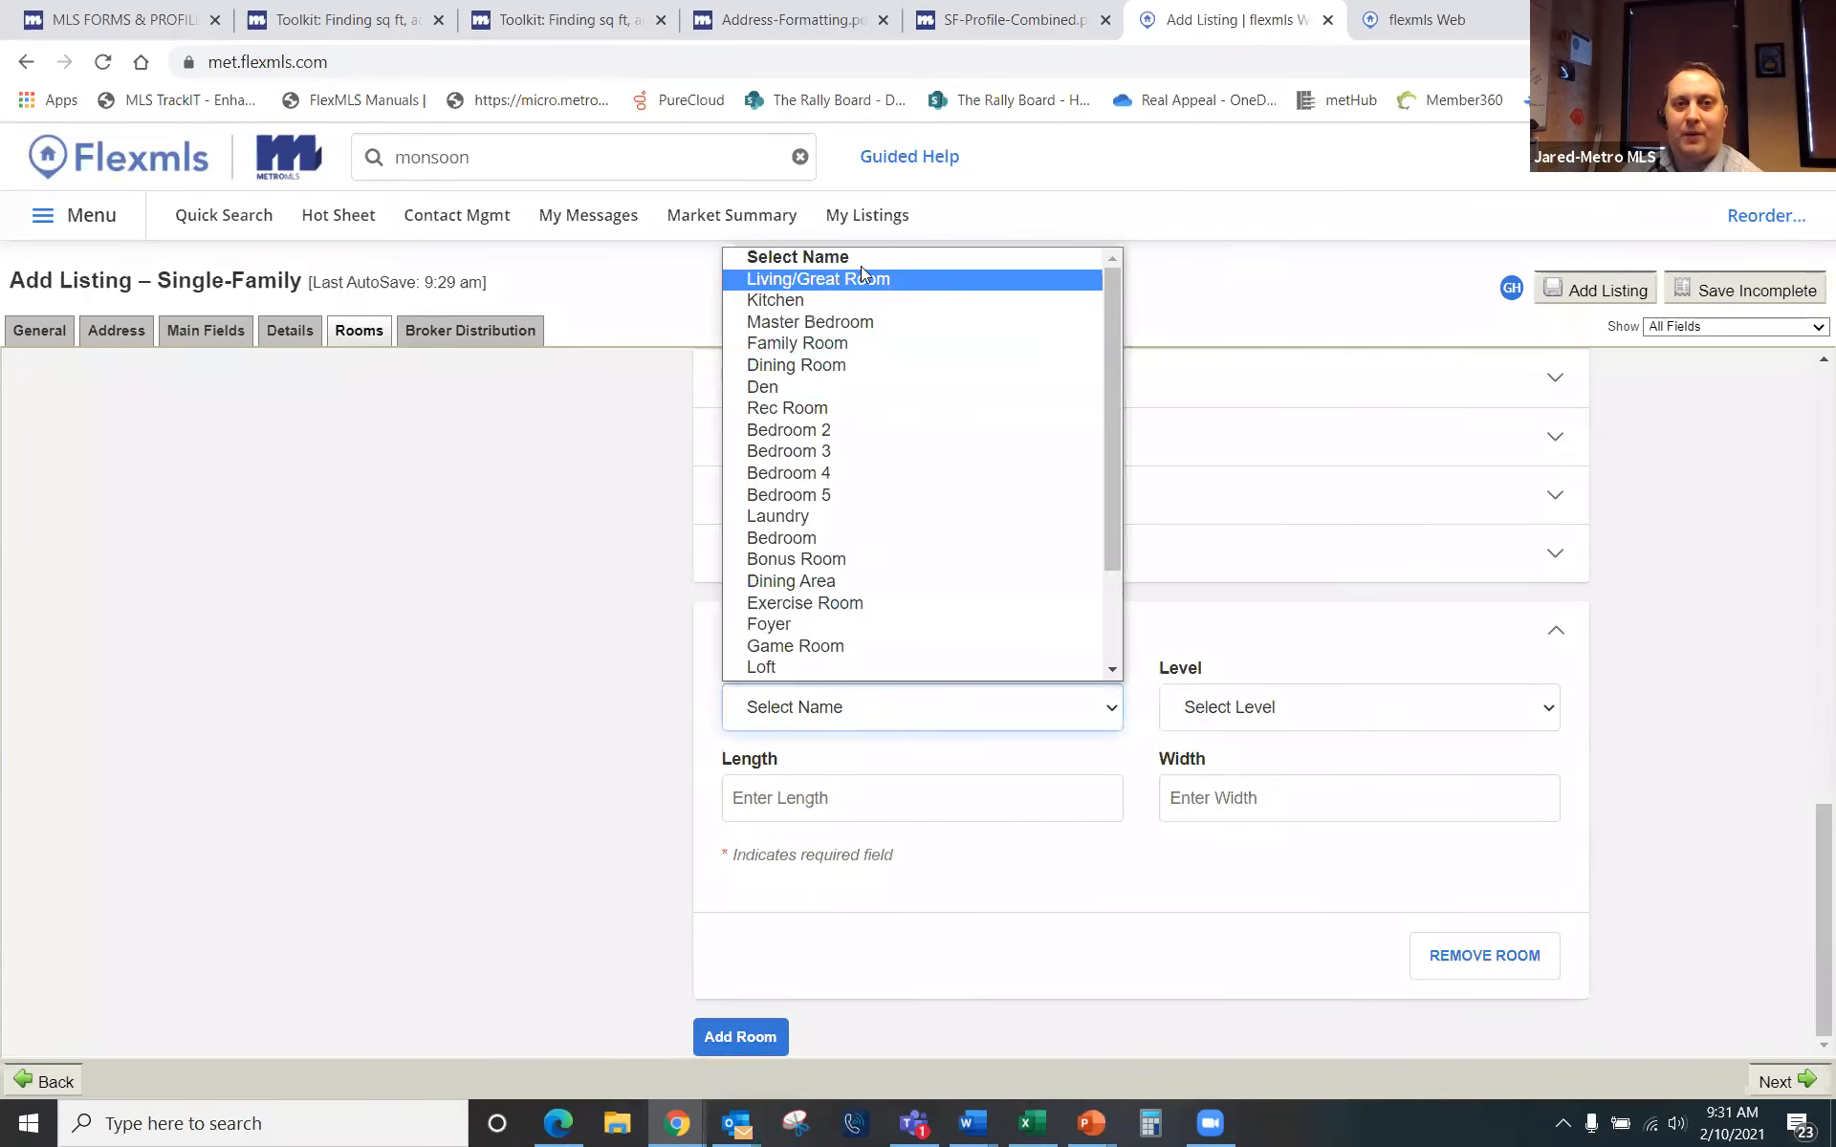
scroll(803, 574, down, 2)
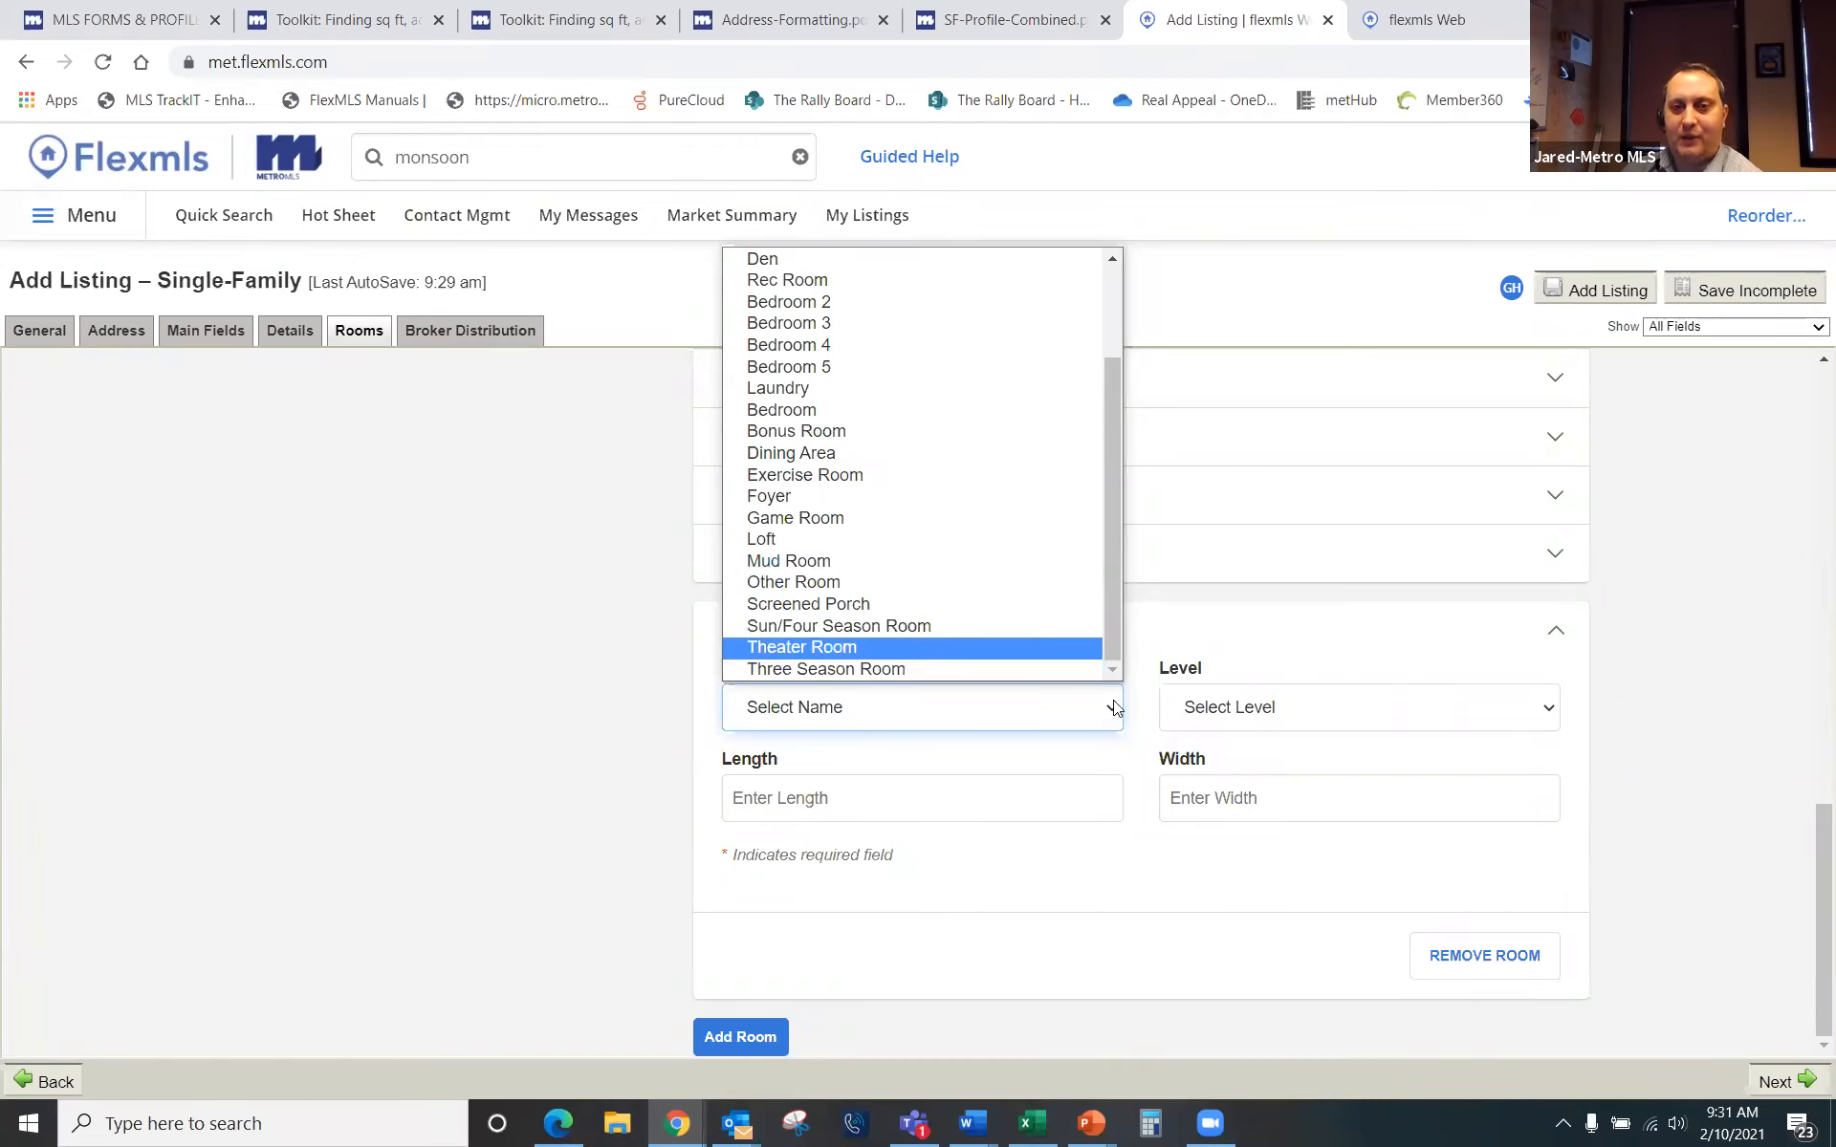
click(1723, 589)
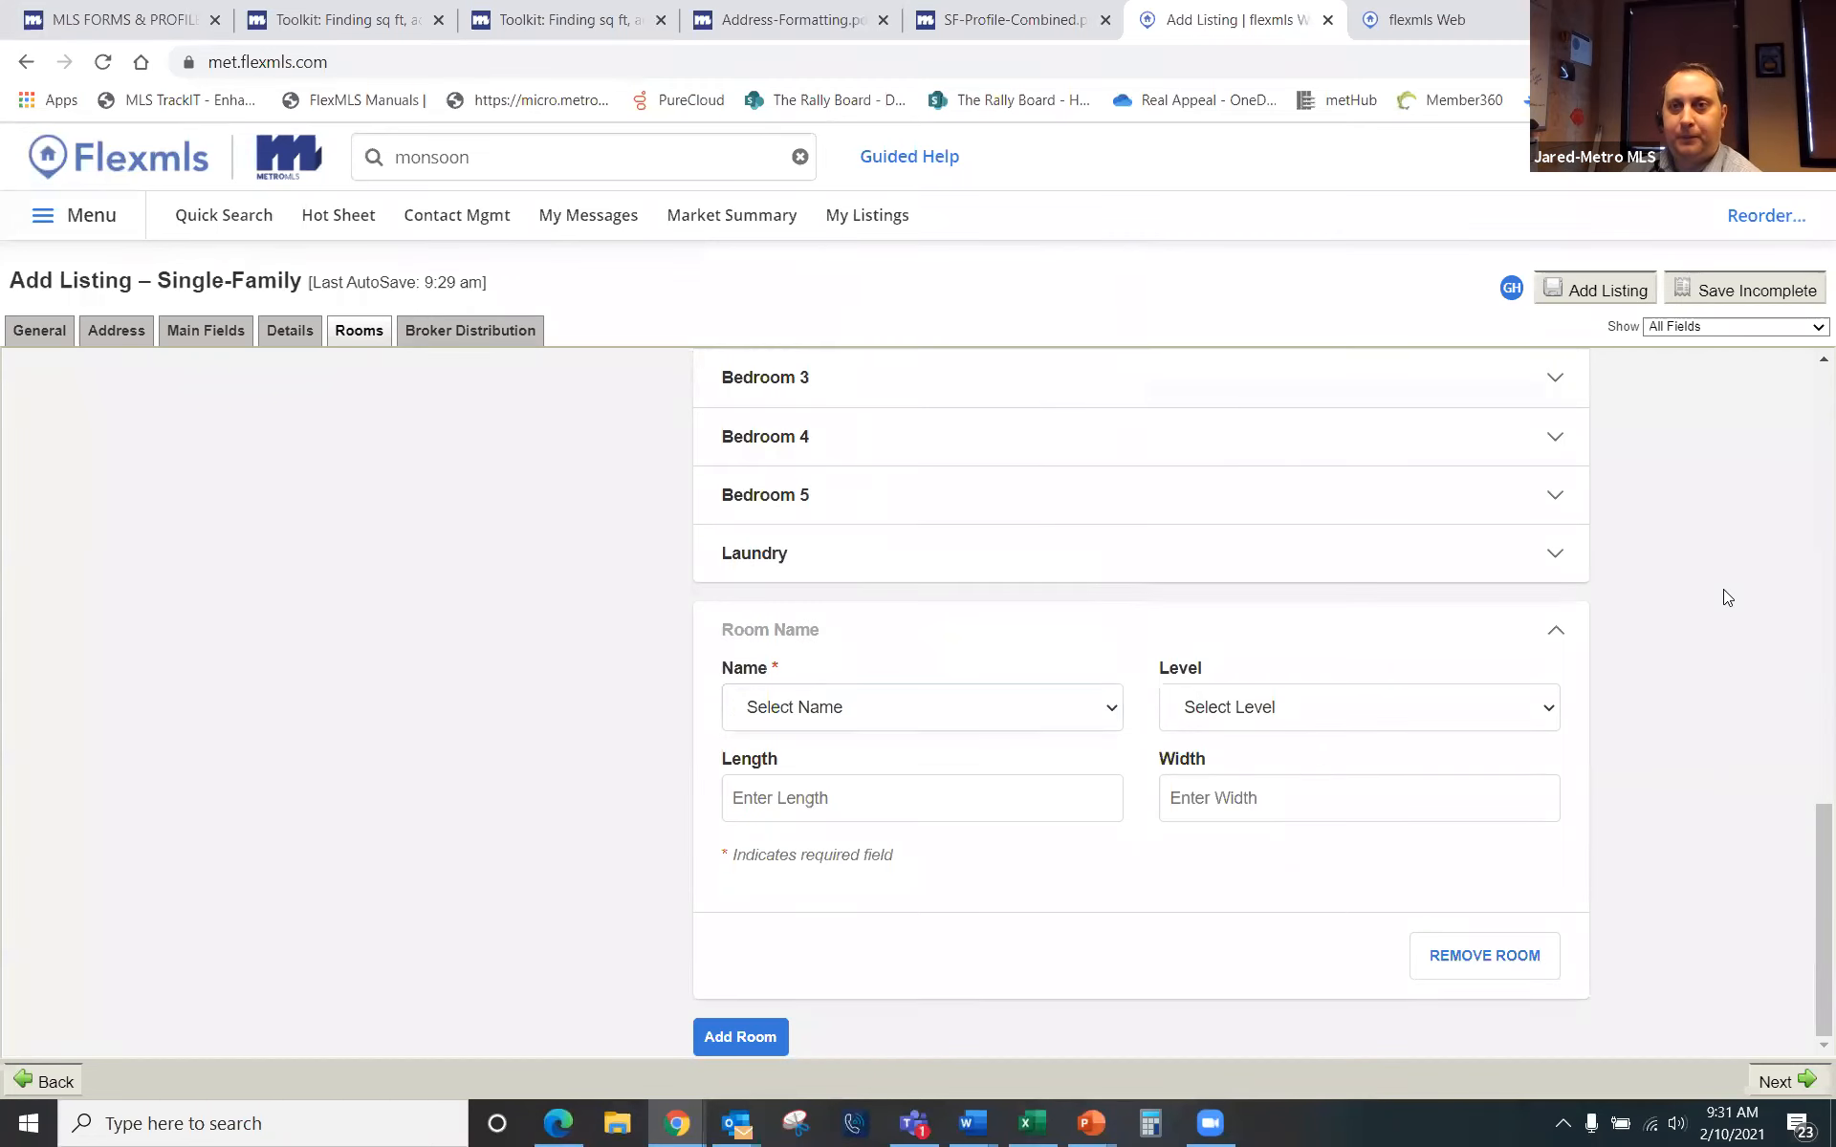
Step: Show the Broker Distribution section with its seller opt-out and distribution checkboxes
click(471, 339)
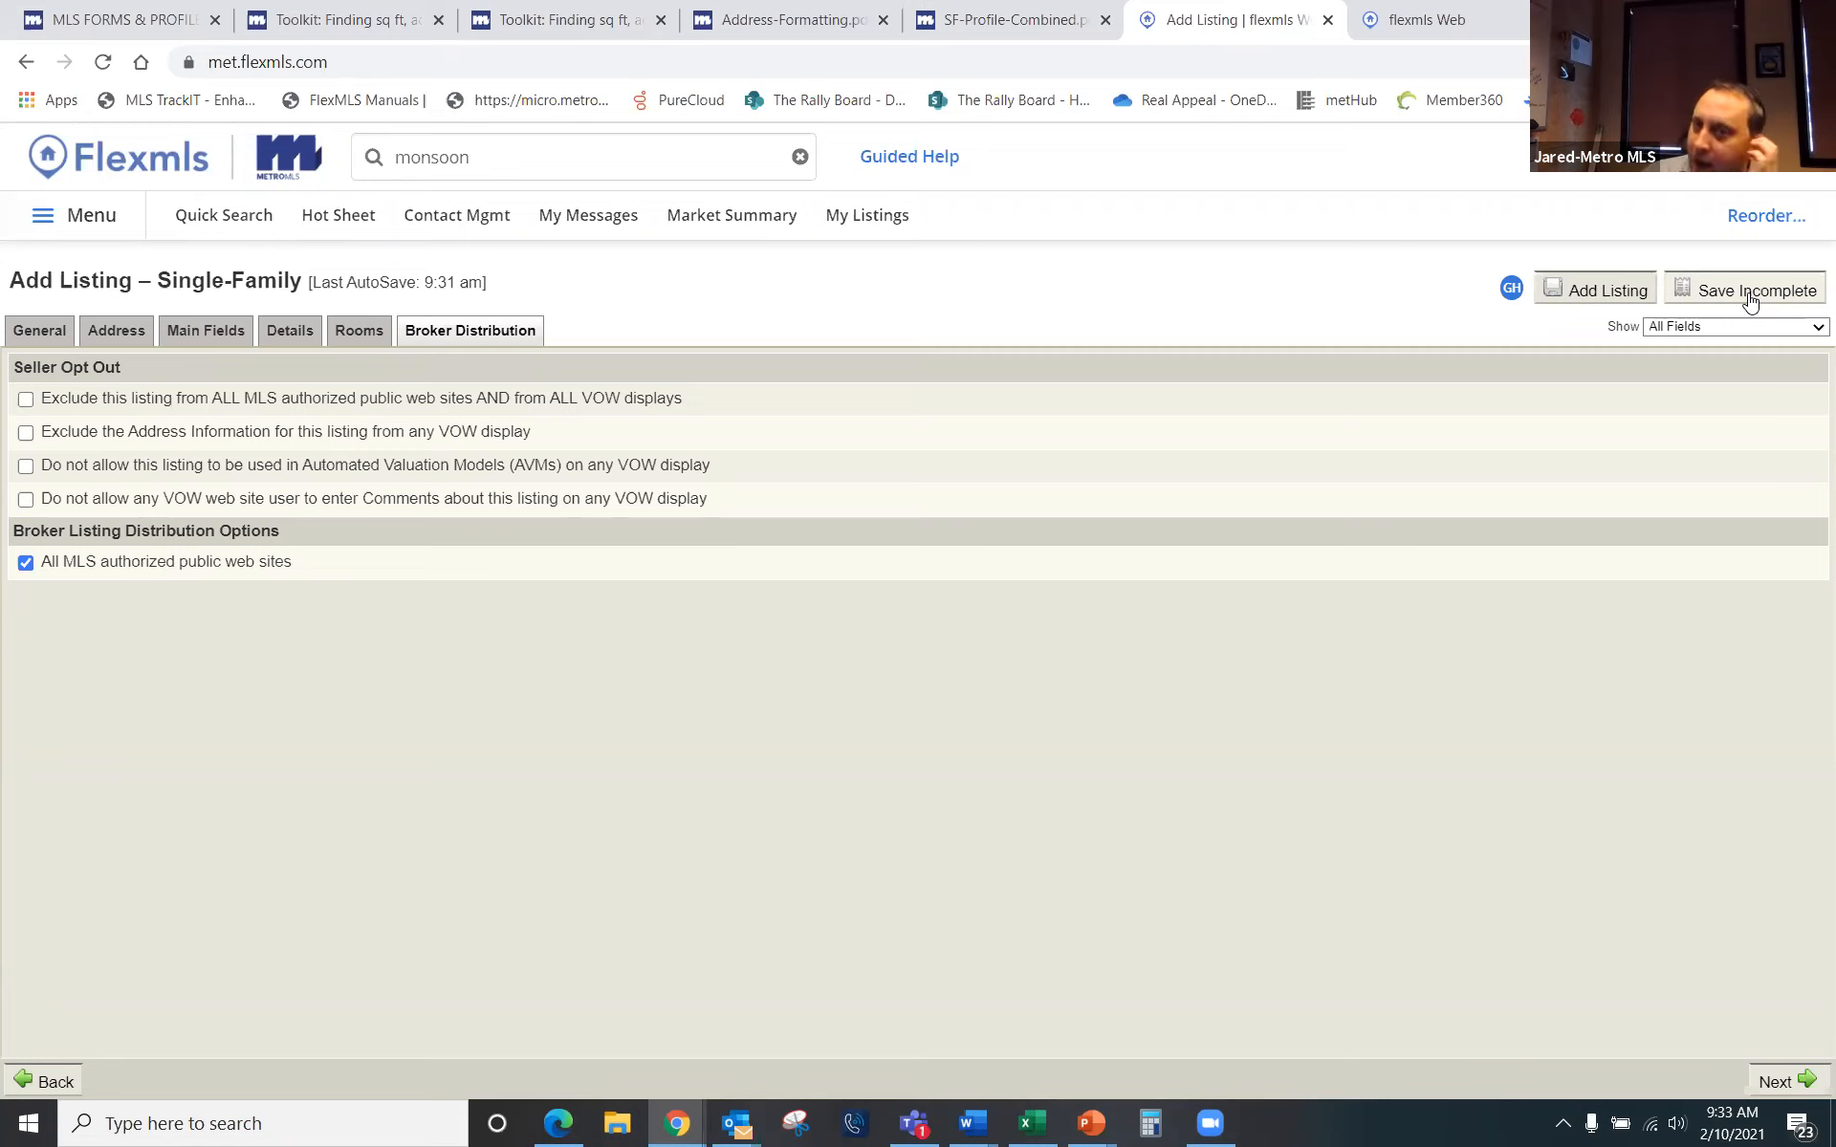
Step: Save the single-family listing as incomplete and go to its empty Photos page
click(1750, 293)
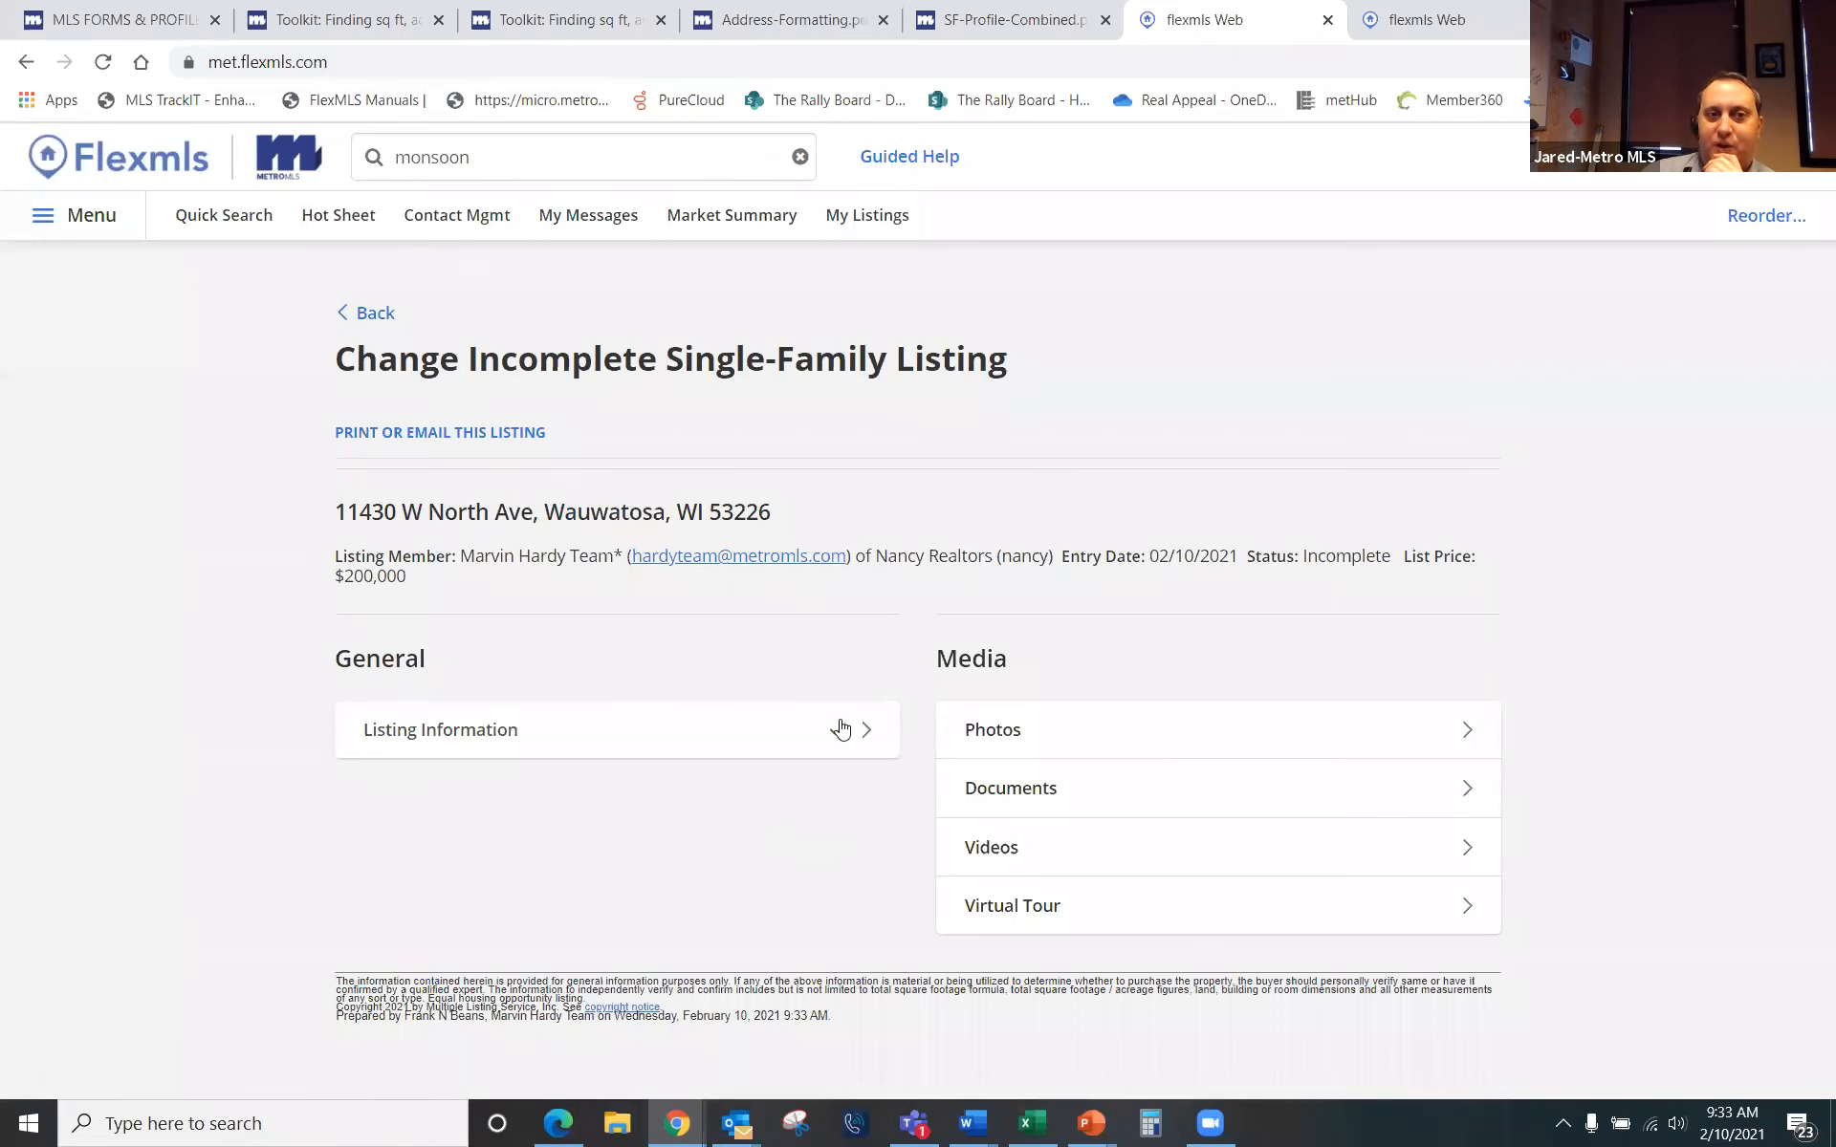
click(1001, 739)
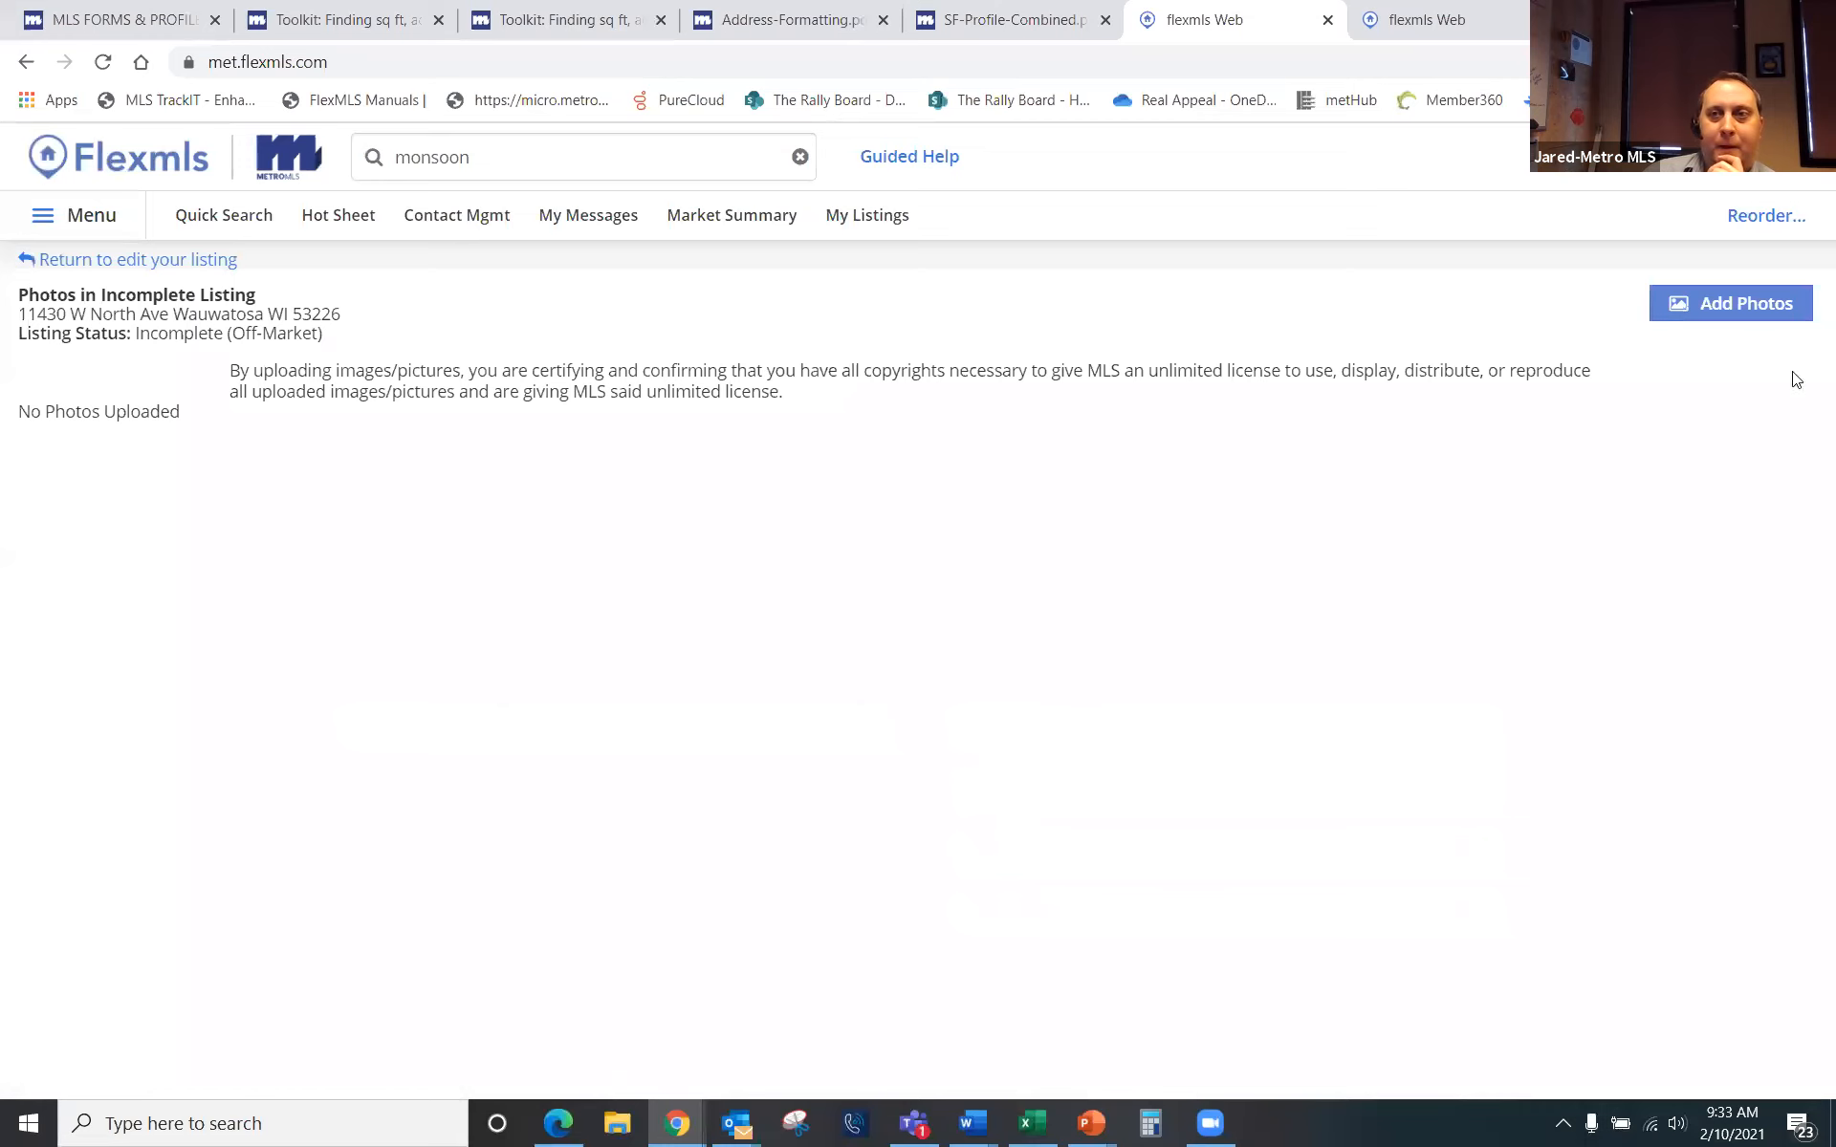
Step: Upload the front, kitchen and living room photos from the Desktop's Home Pictures folder
click(1736, 308)
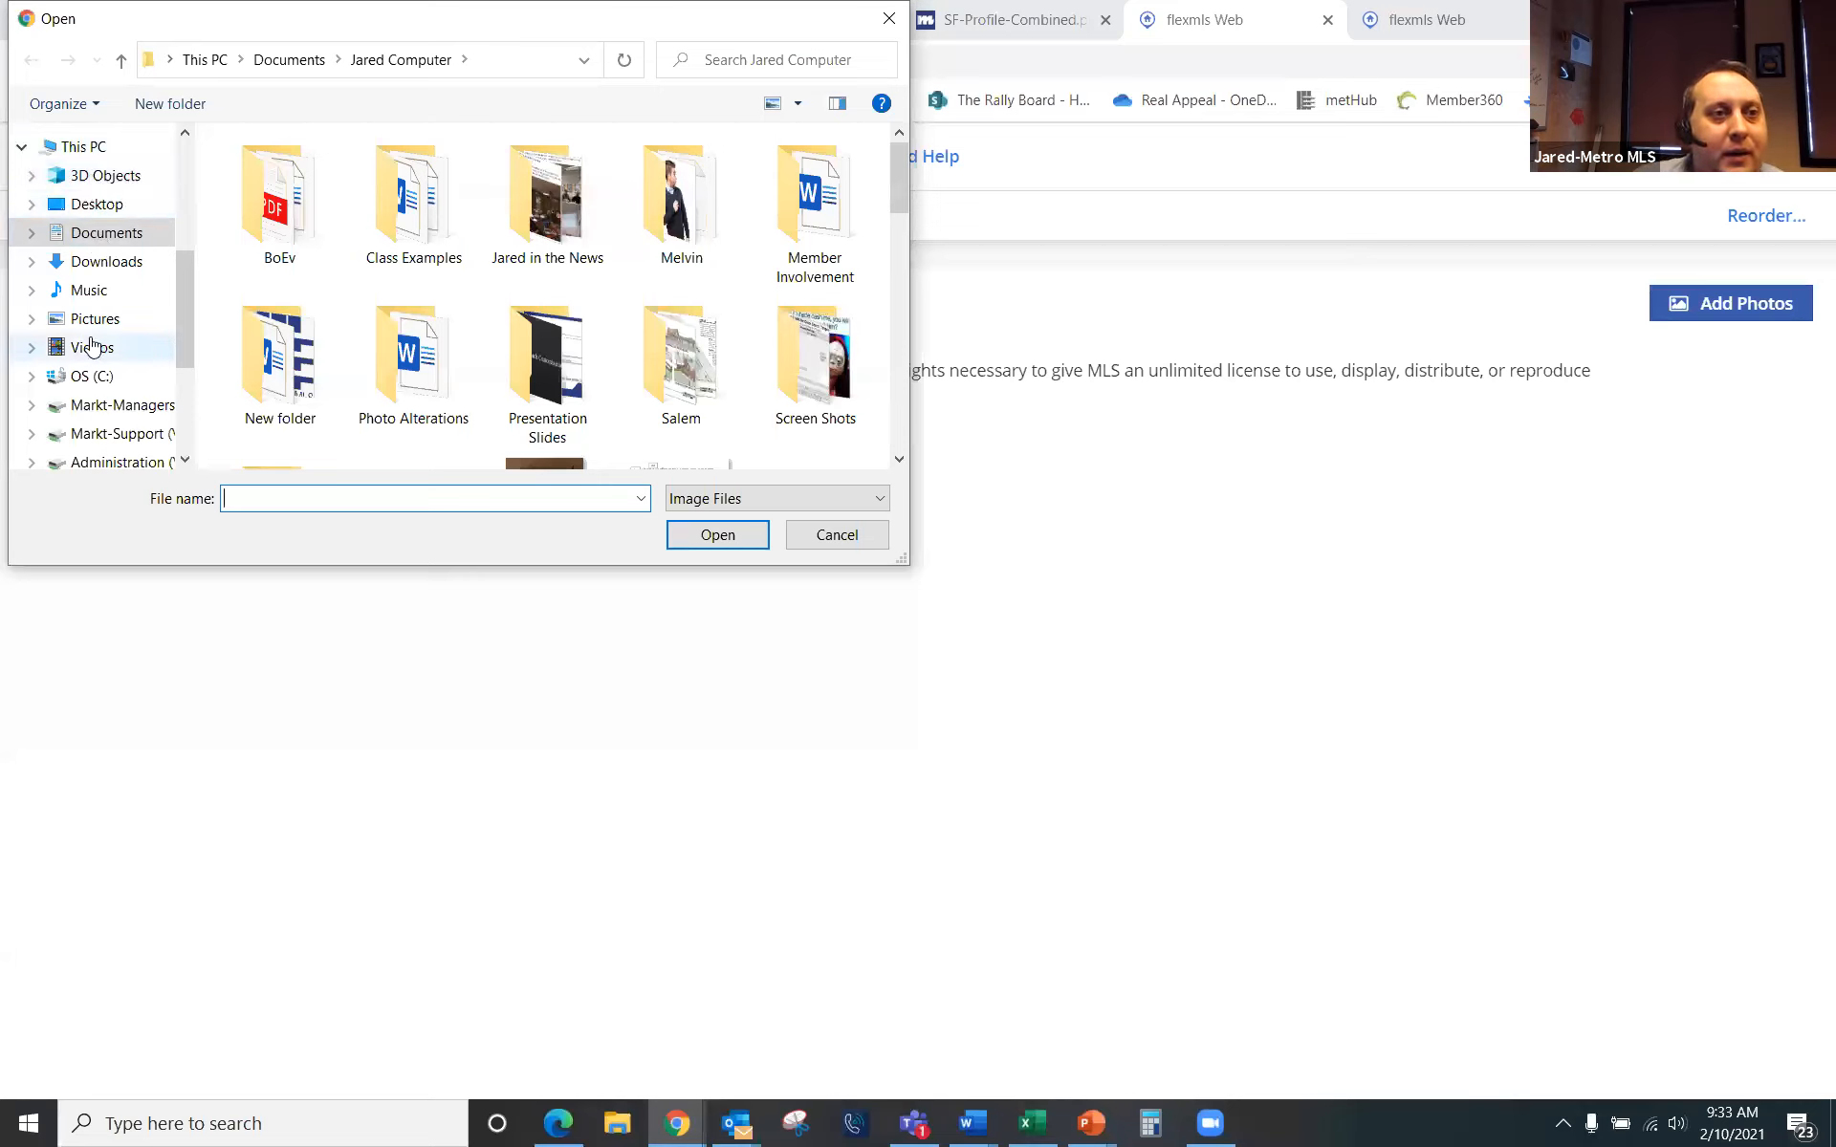
scroll(110, 262, up, 2)
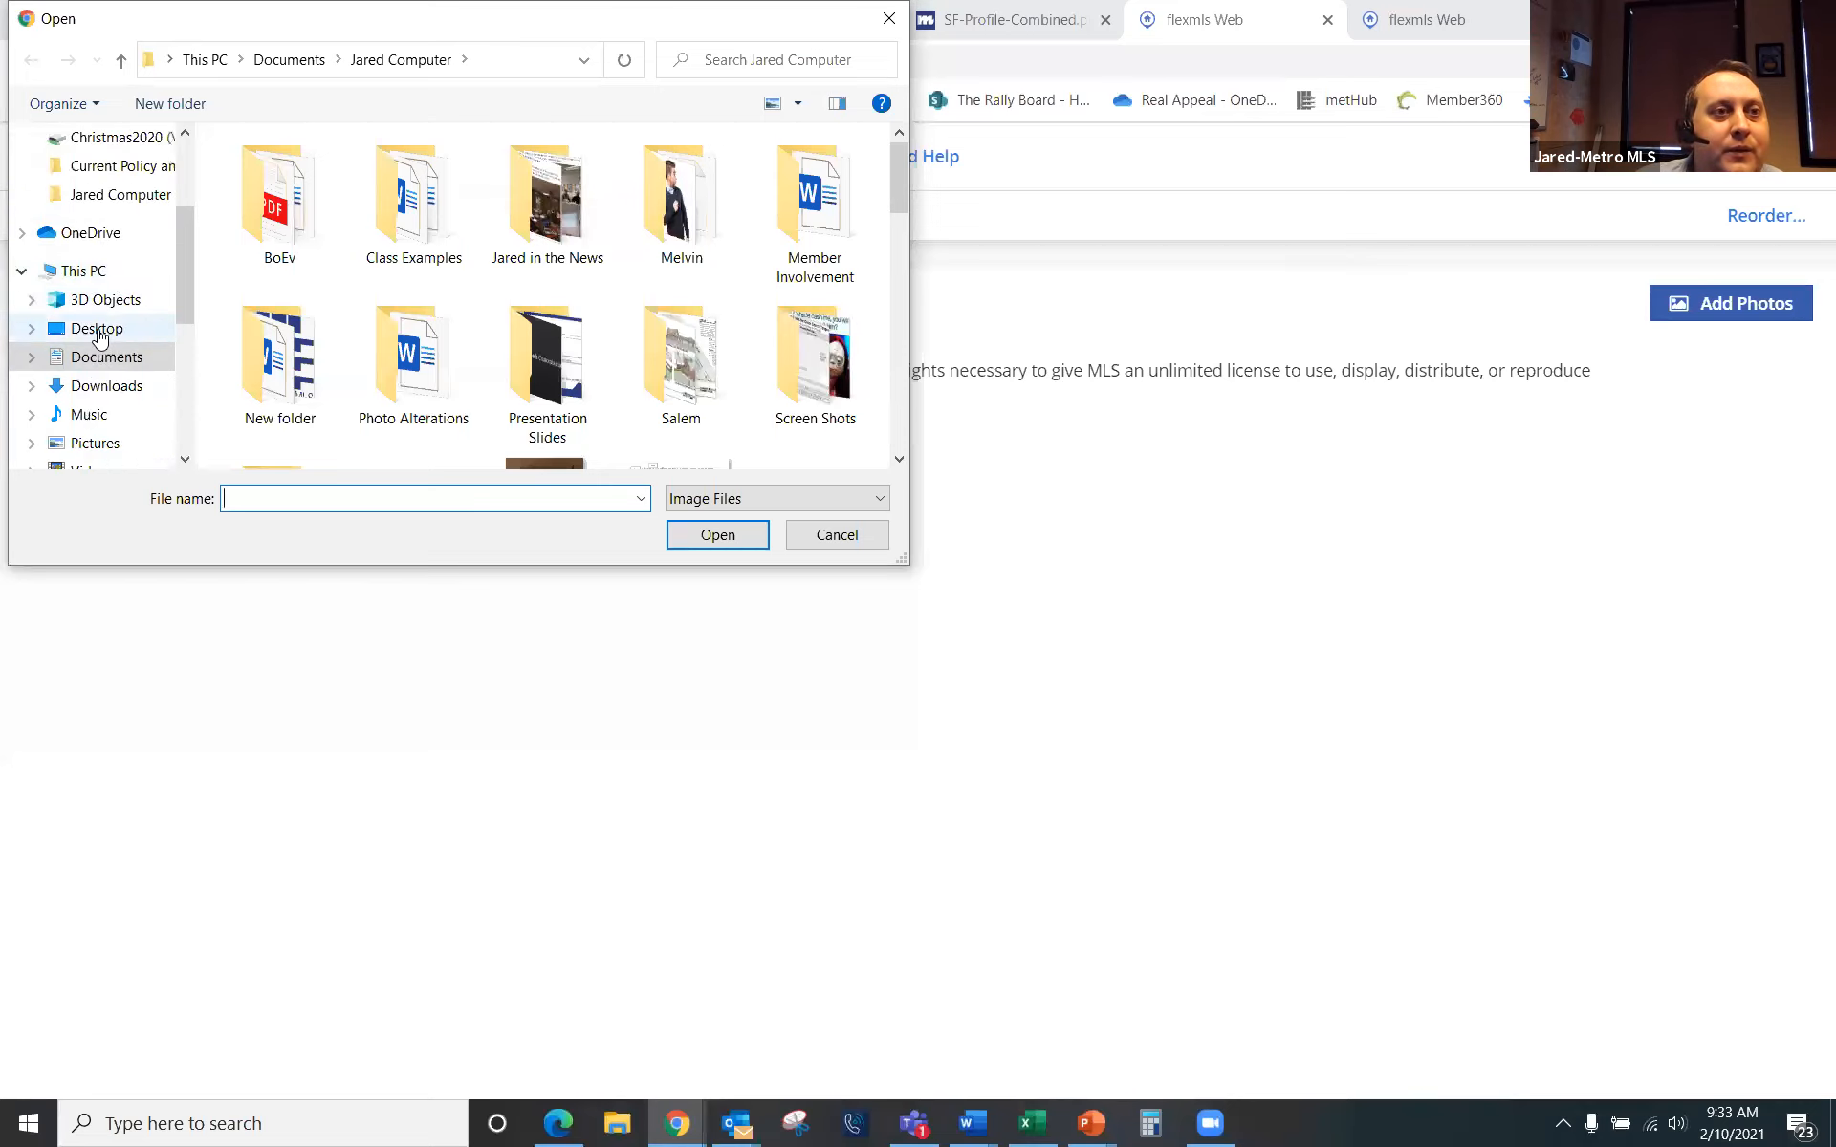
click(99, 328)
click(281, 212)
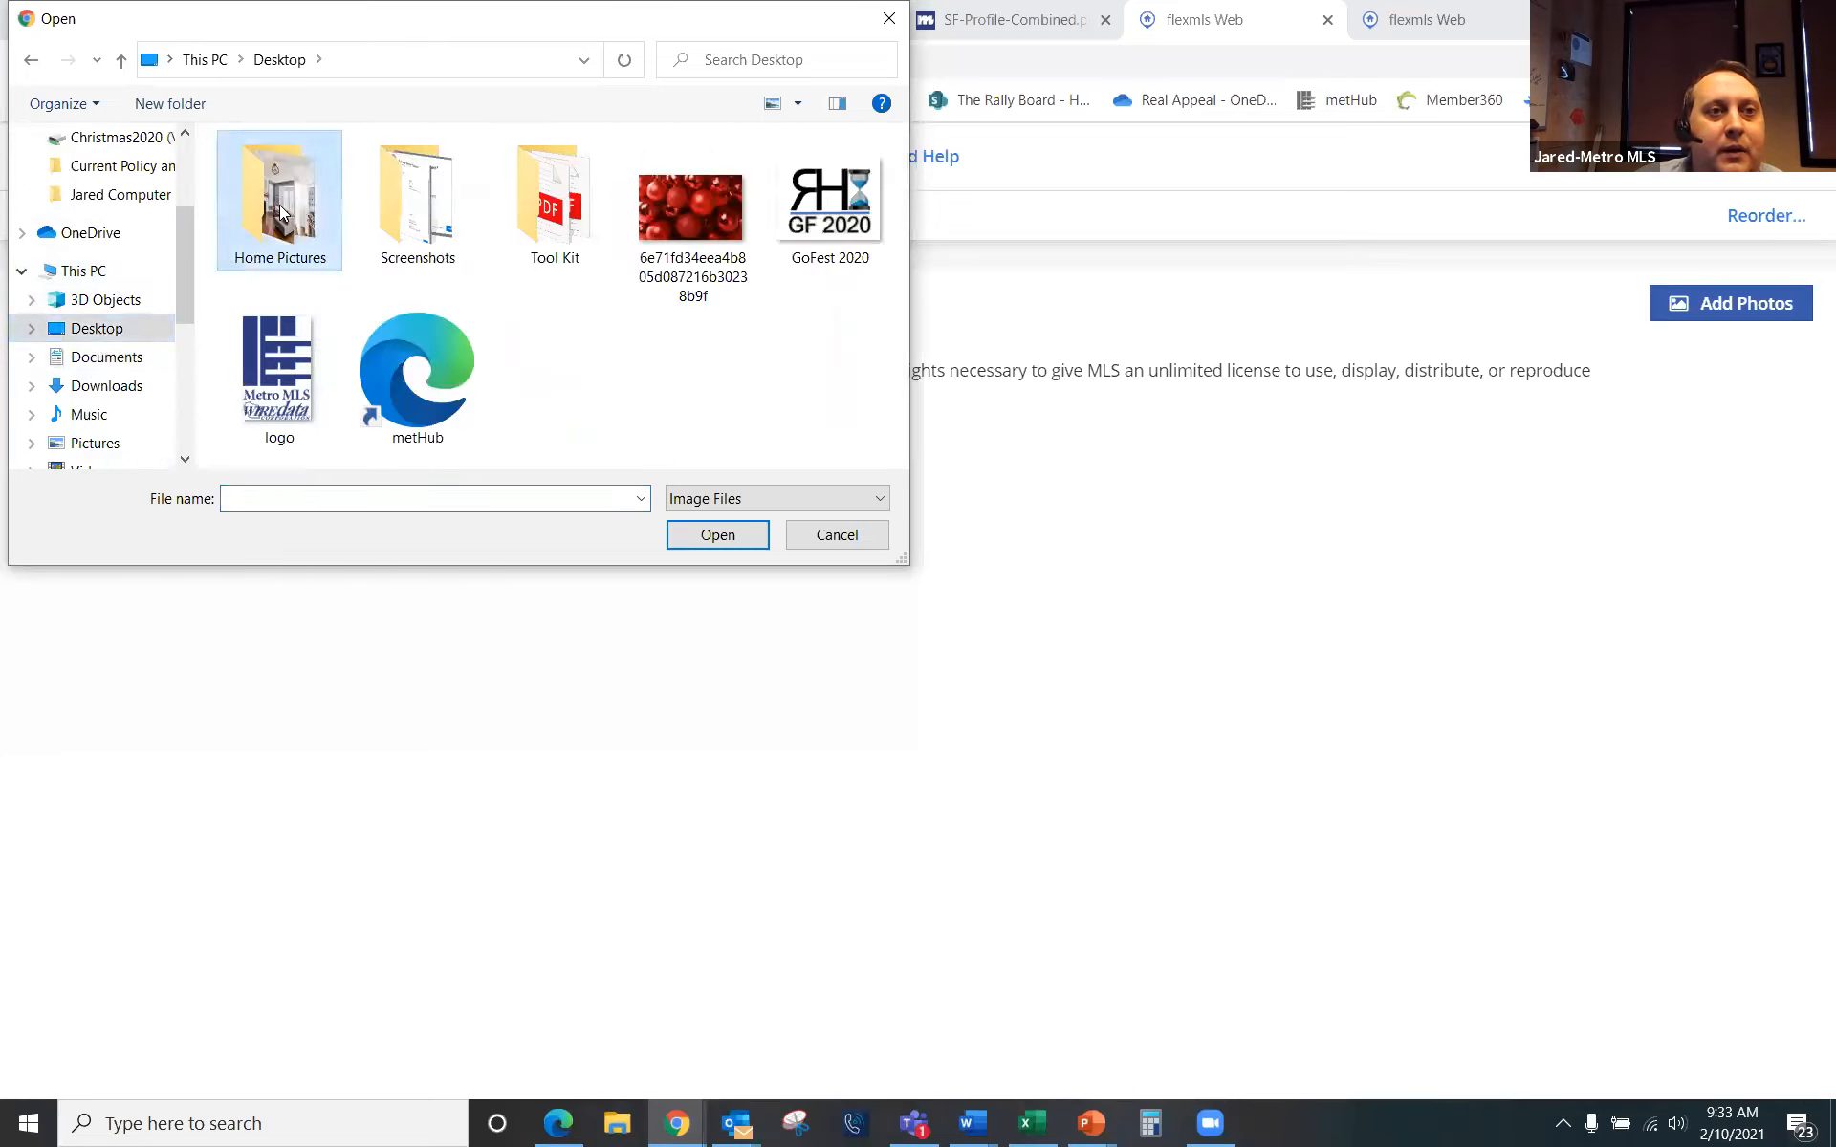
double_click(281, 212)
click(283, 204)
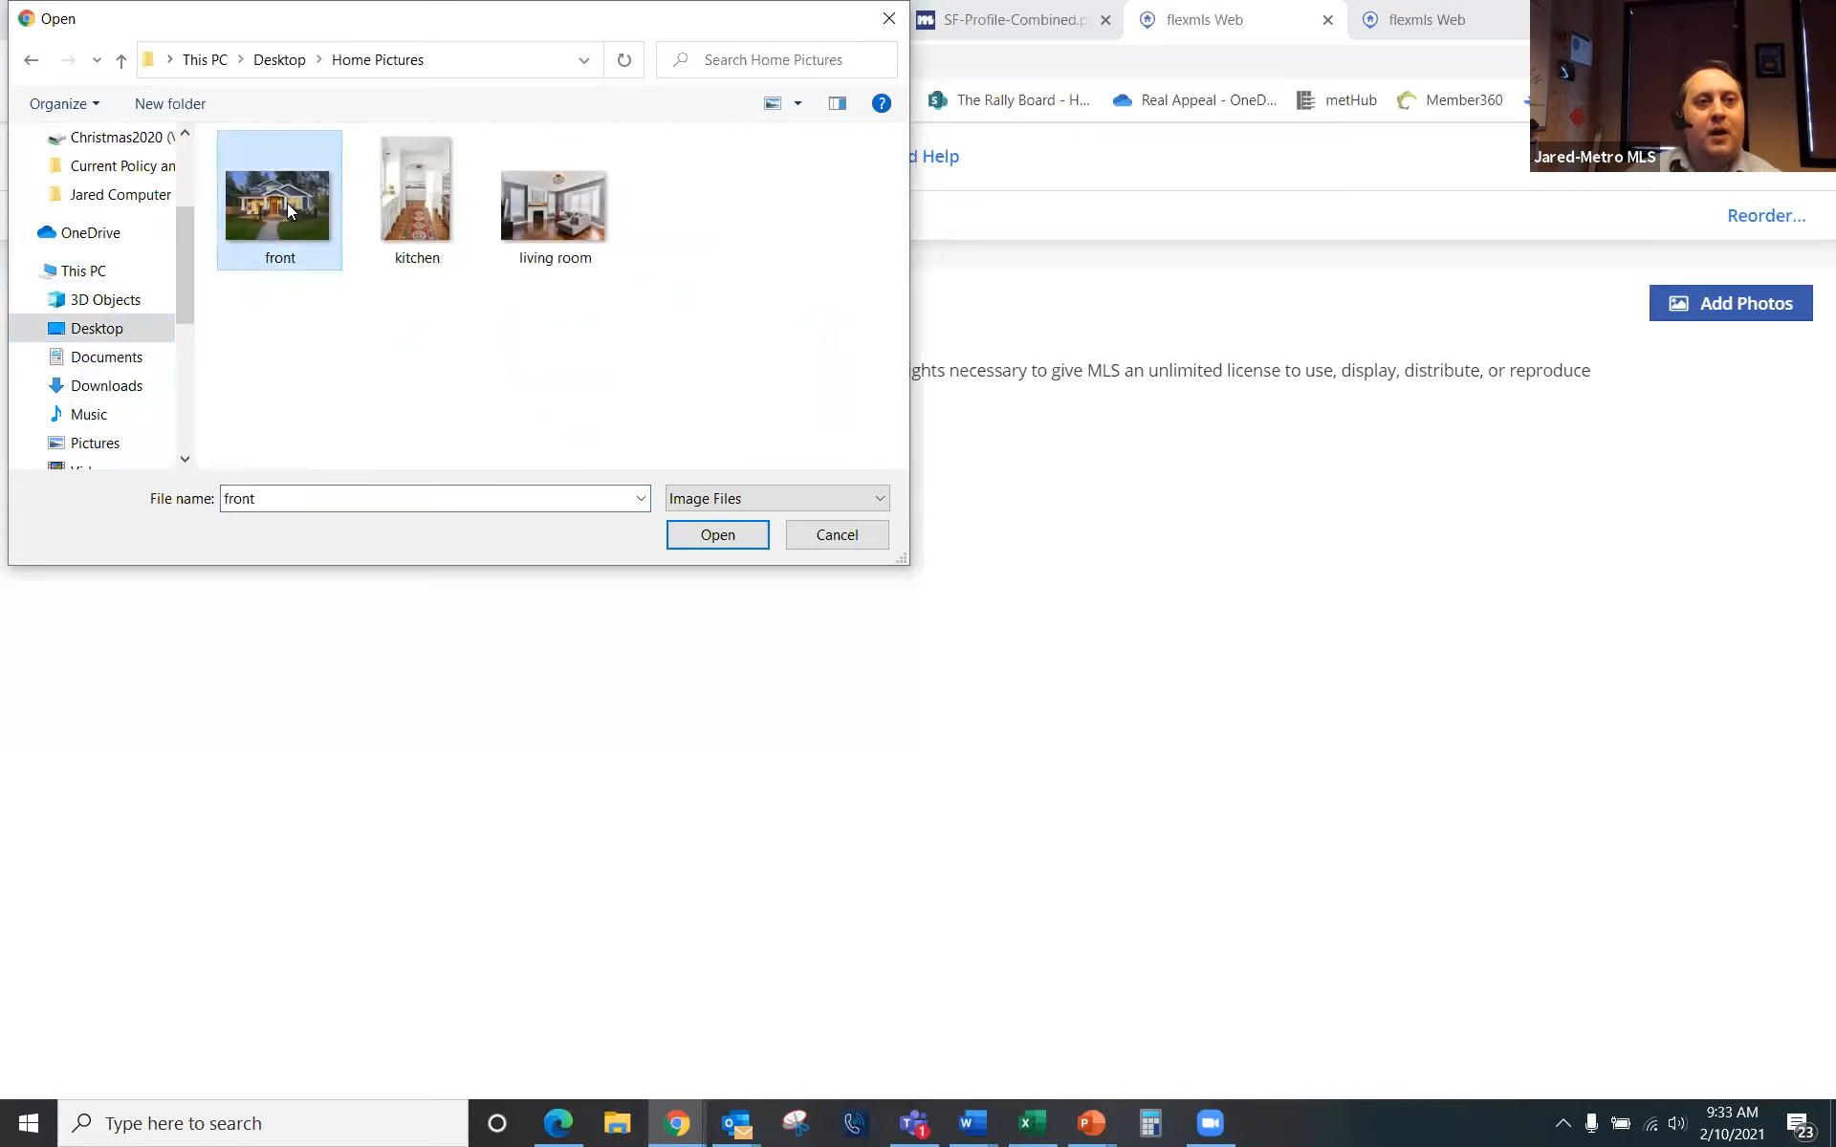
ctrl+click(432, 199)
ctrl+click(550, 222)
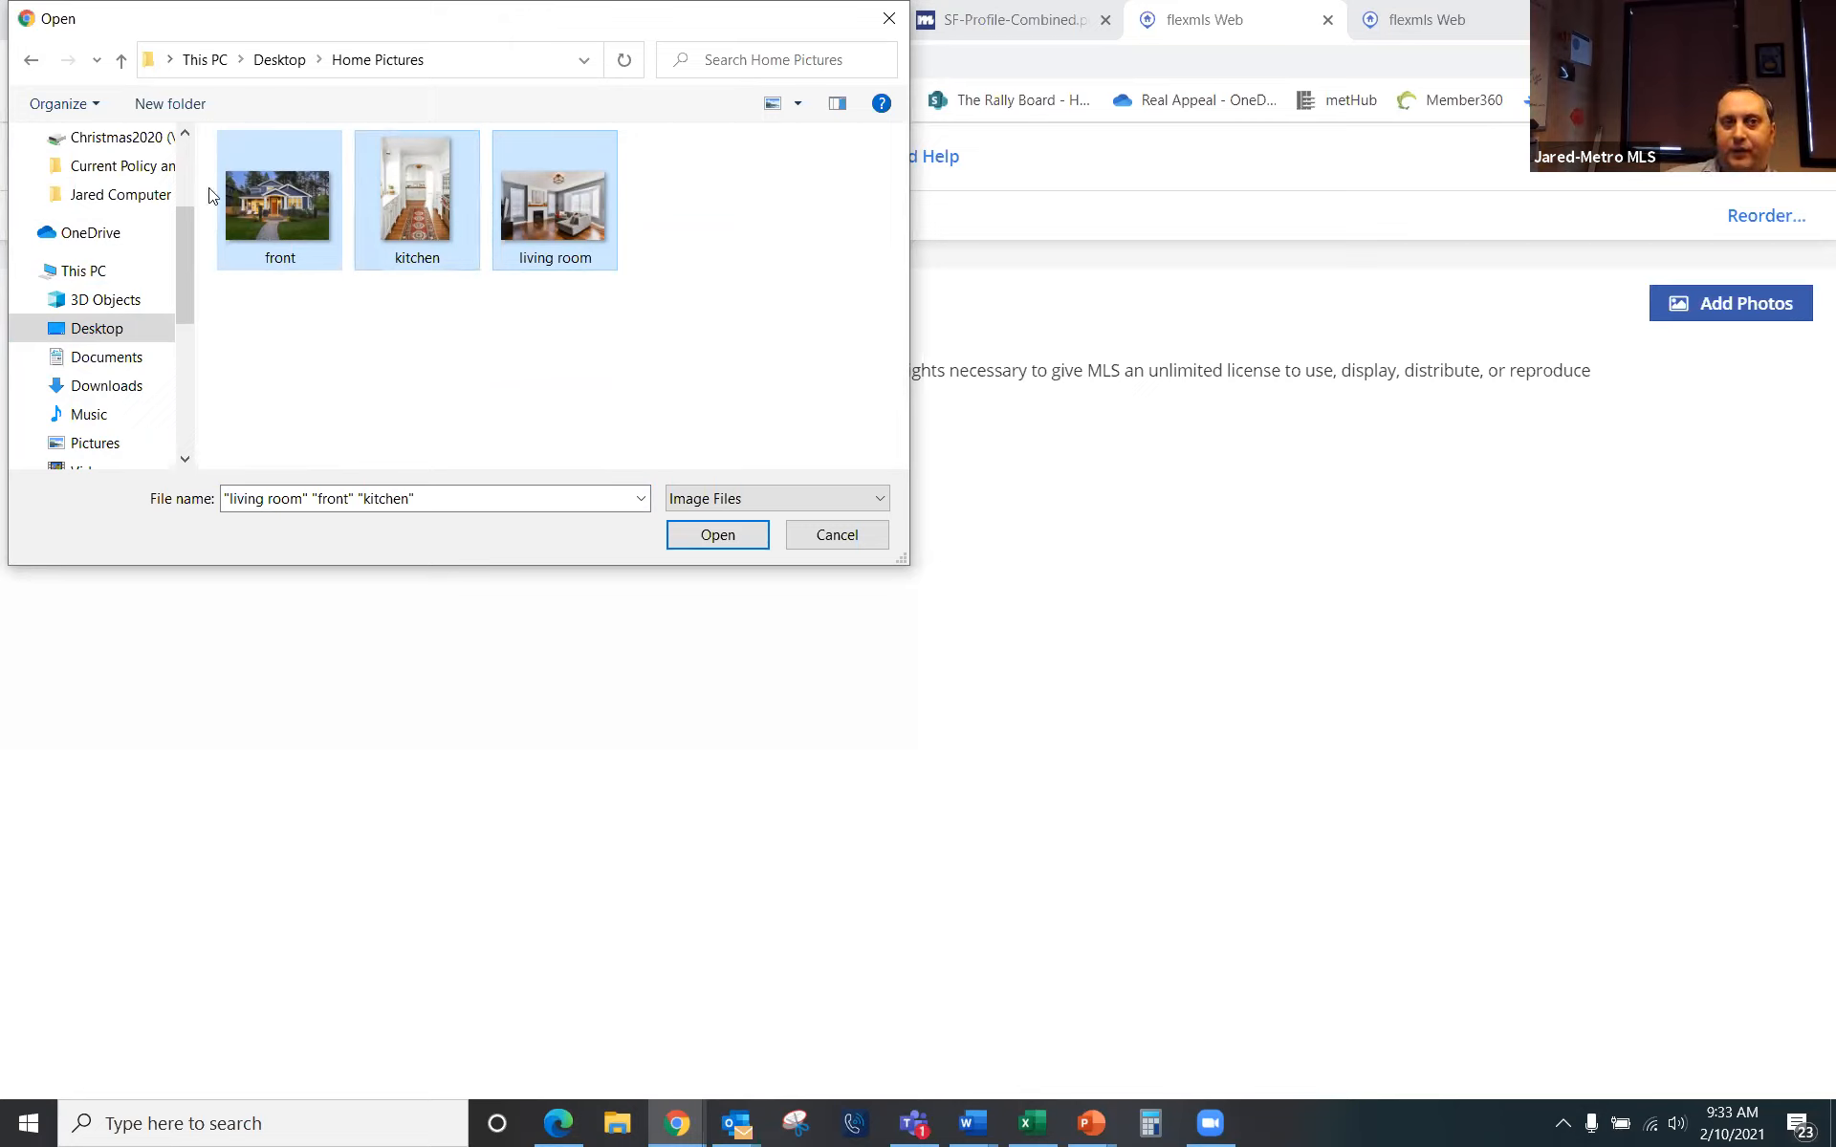
click(715, 535)
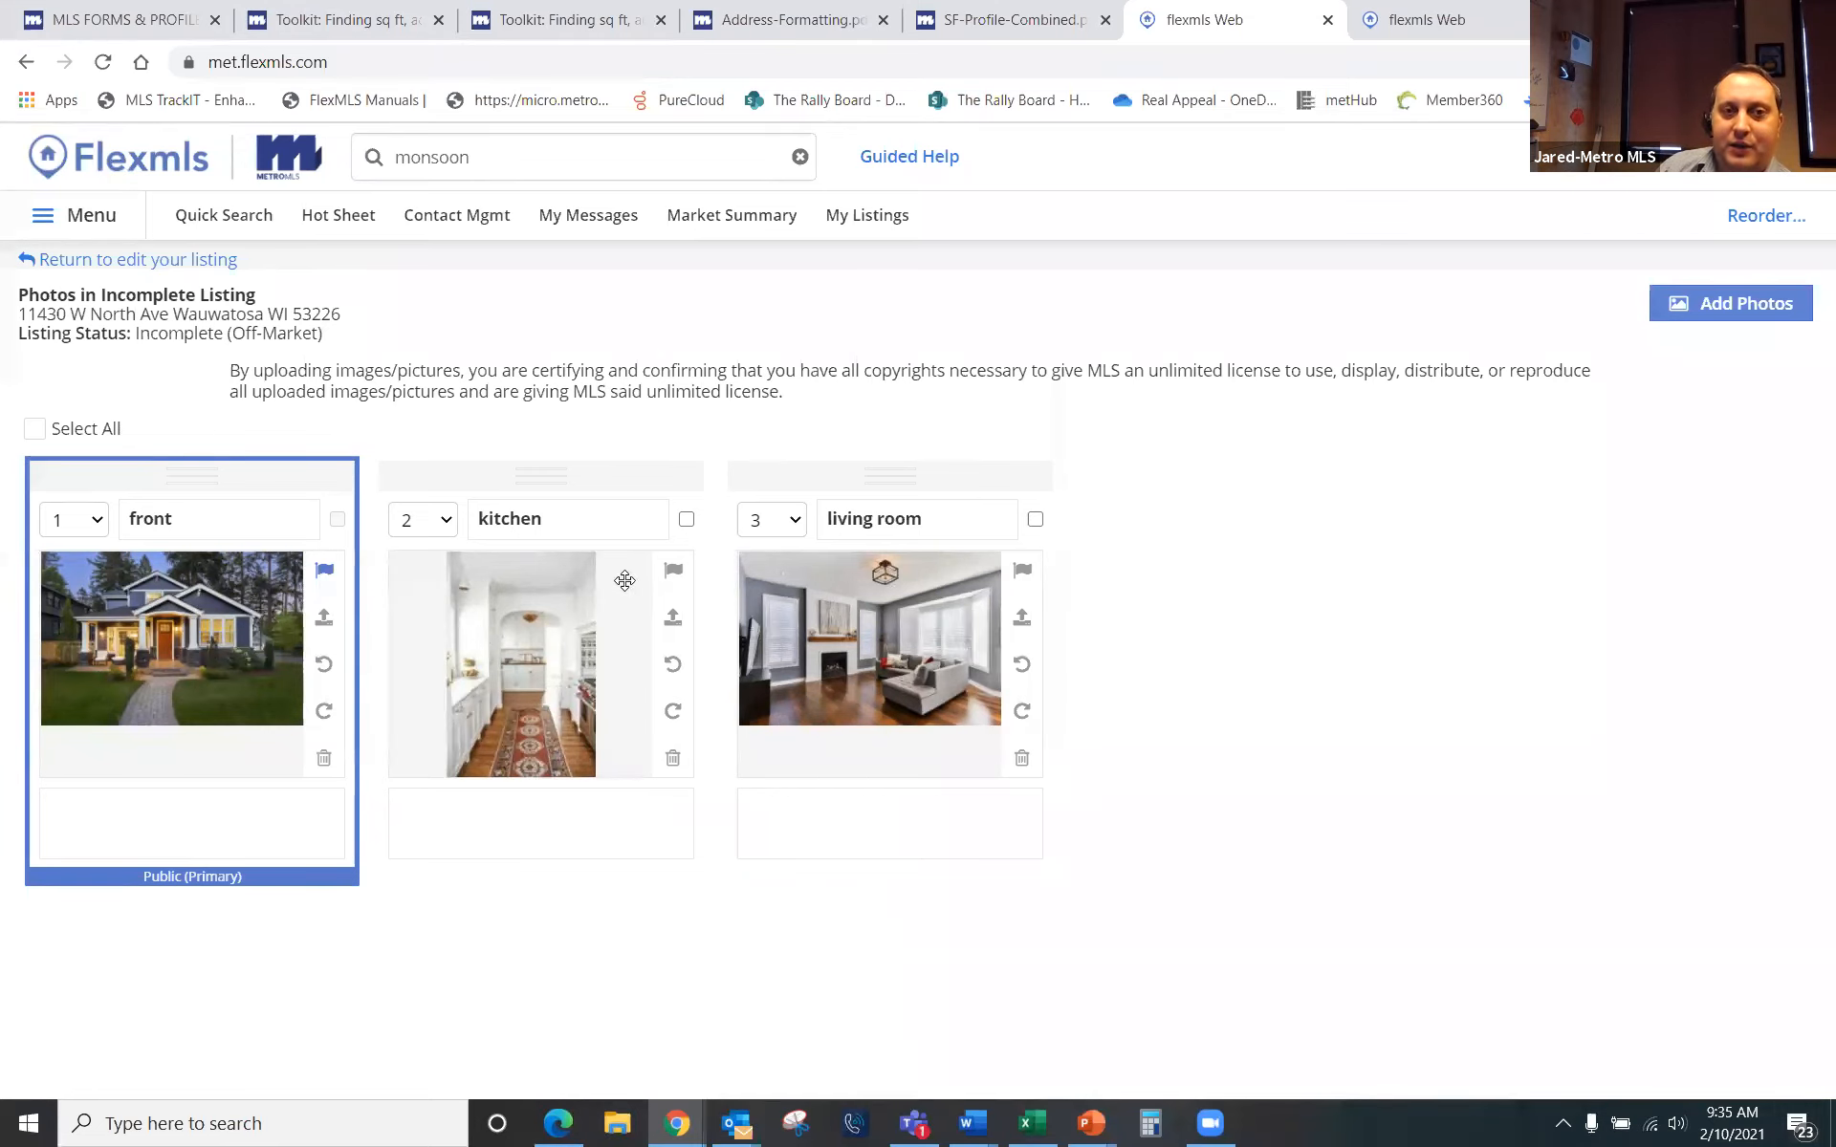
Step: Keep front as the primary photo and move the living room photo to position 2
click(674, 571)
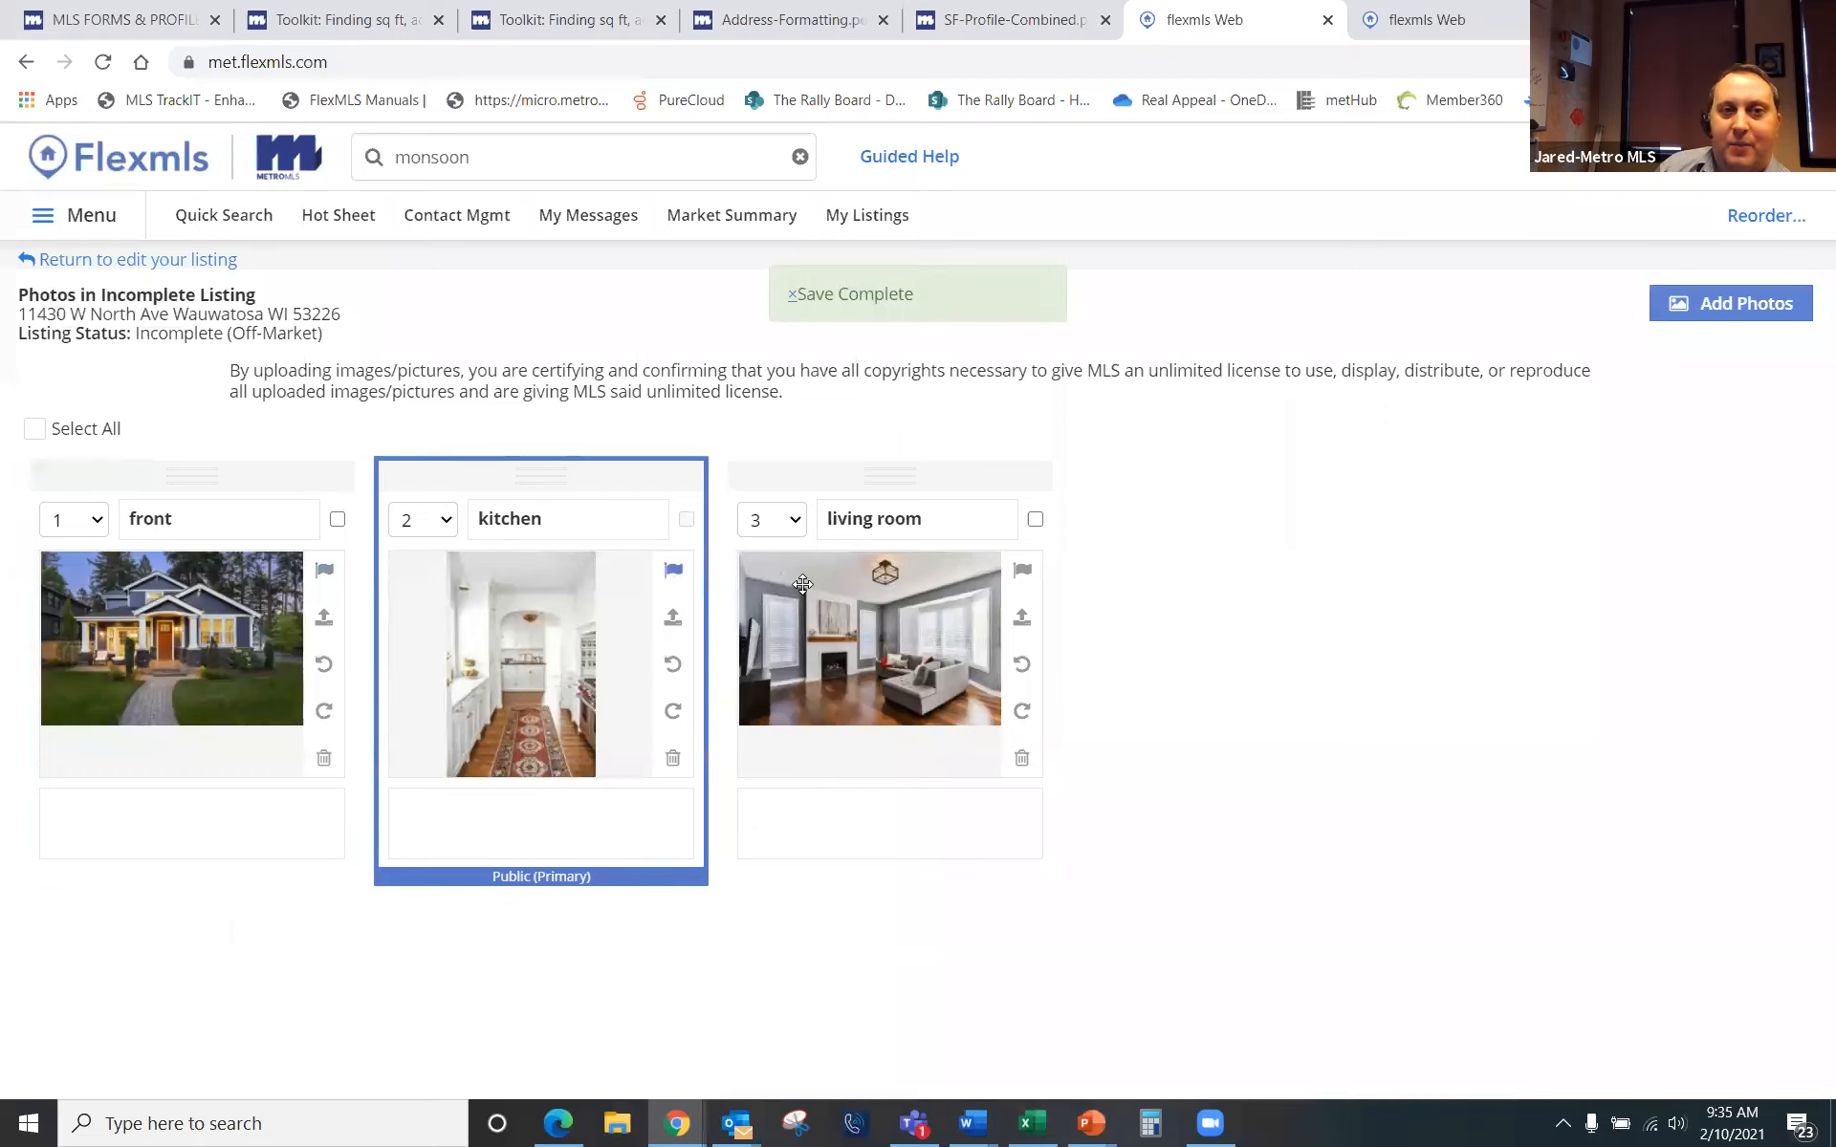
click(332, 580)
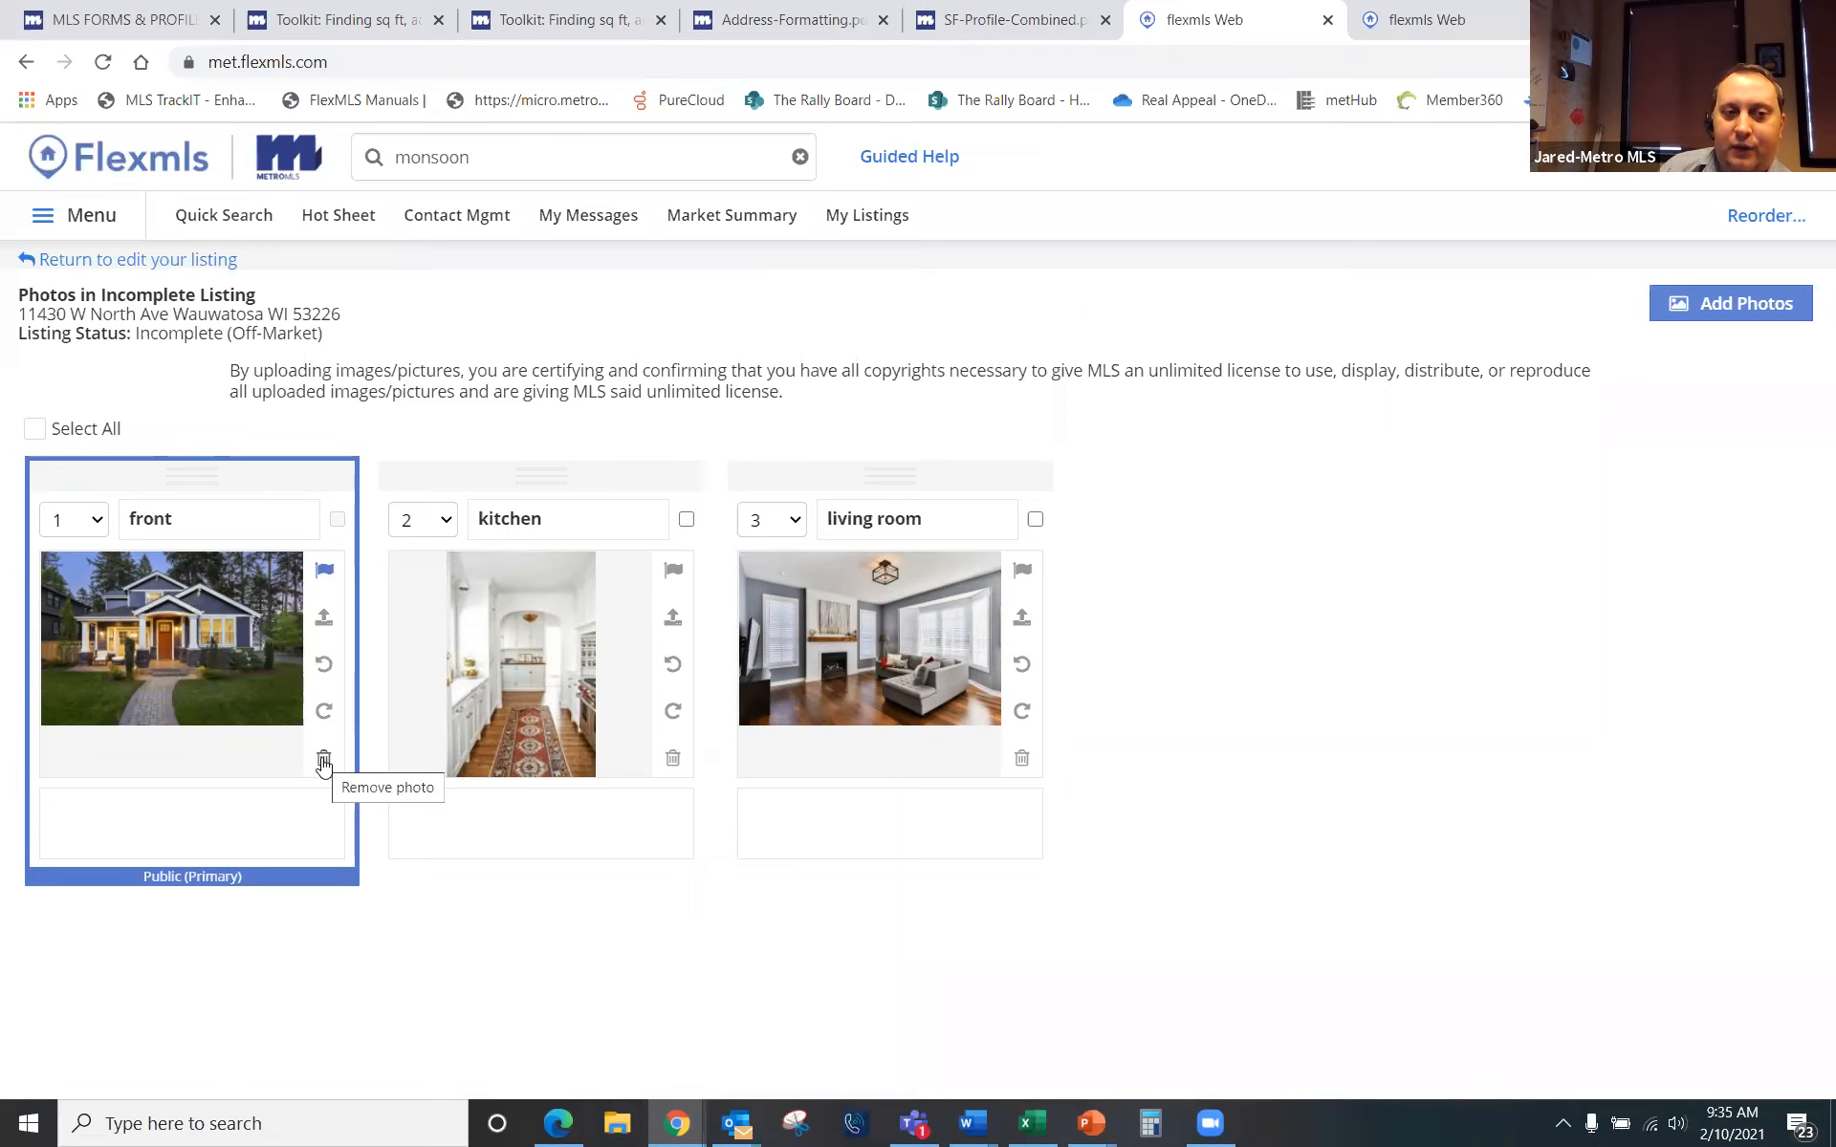
click(799, 521)
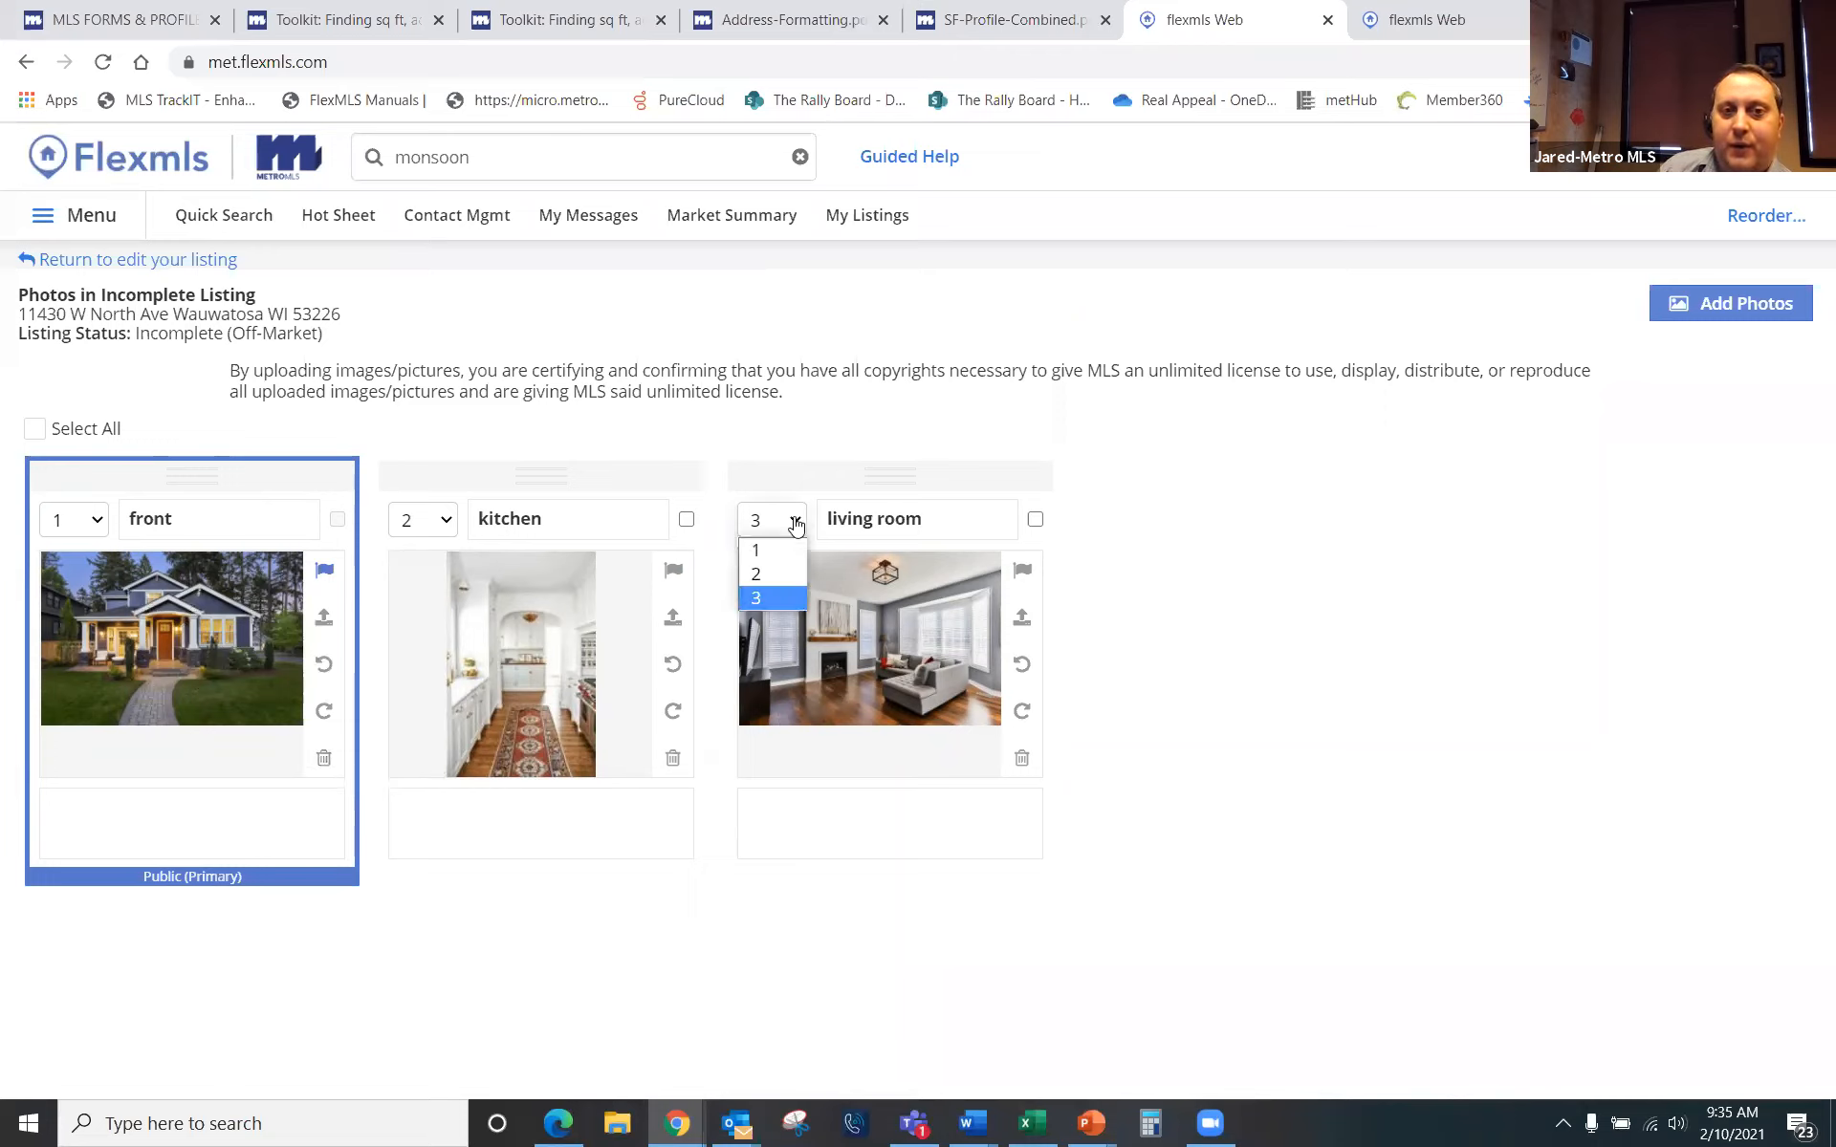
click(777, 573)
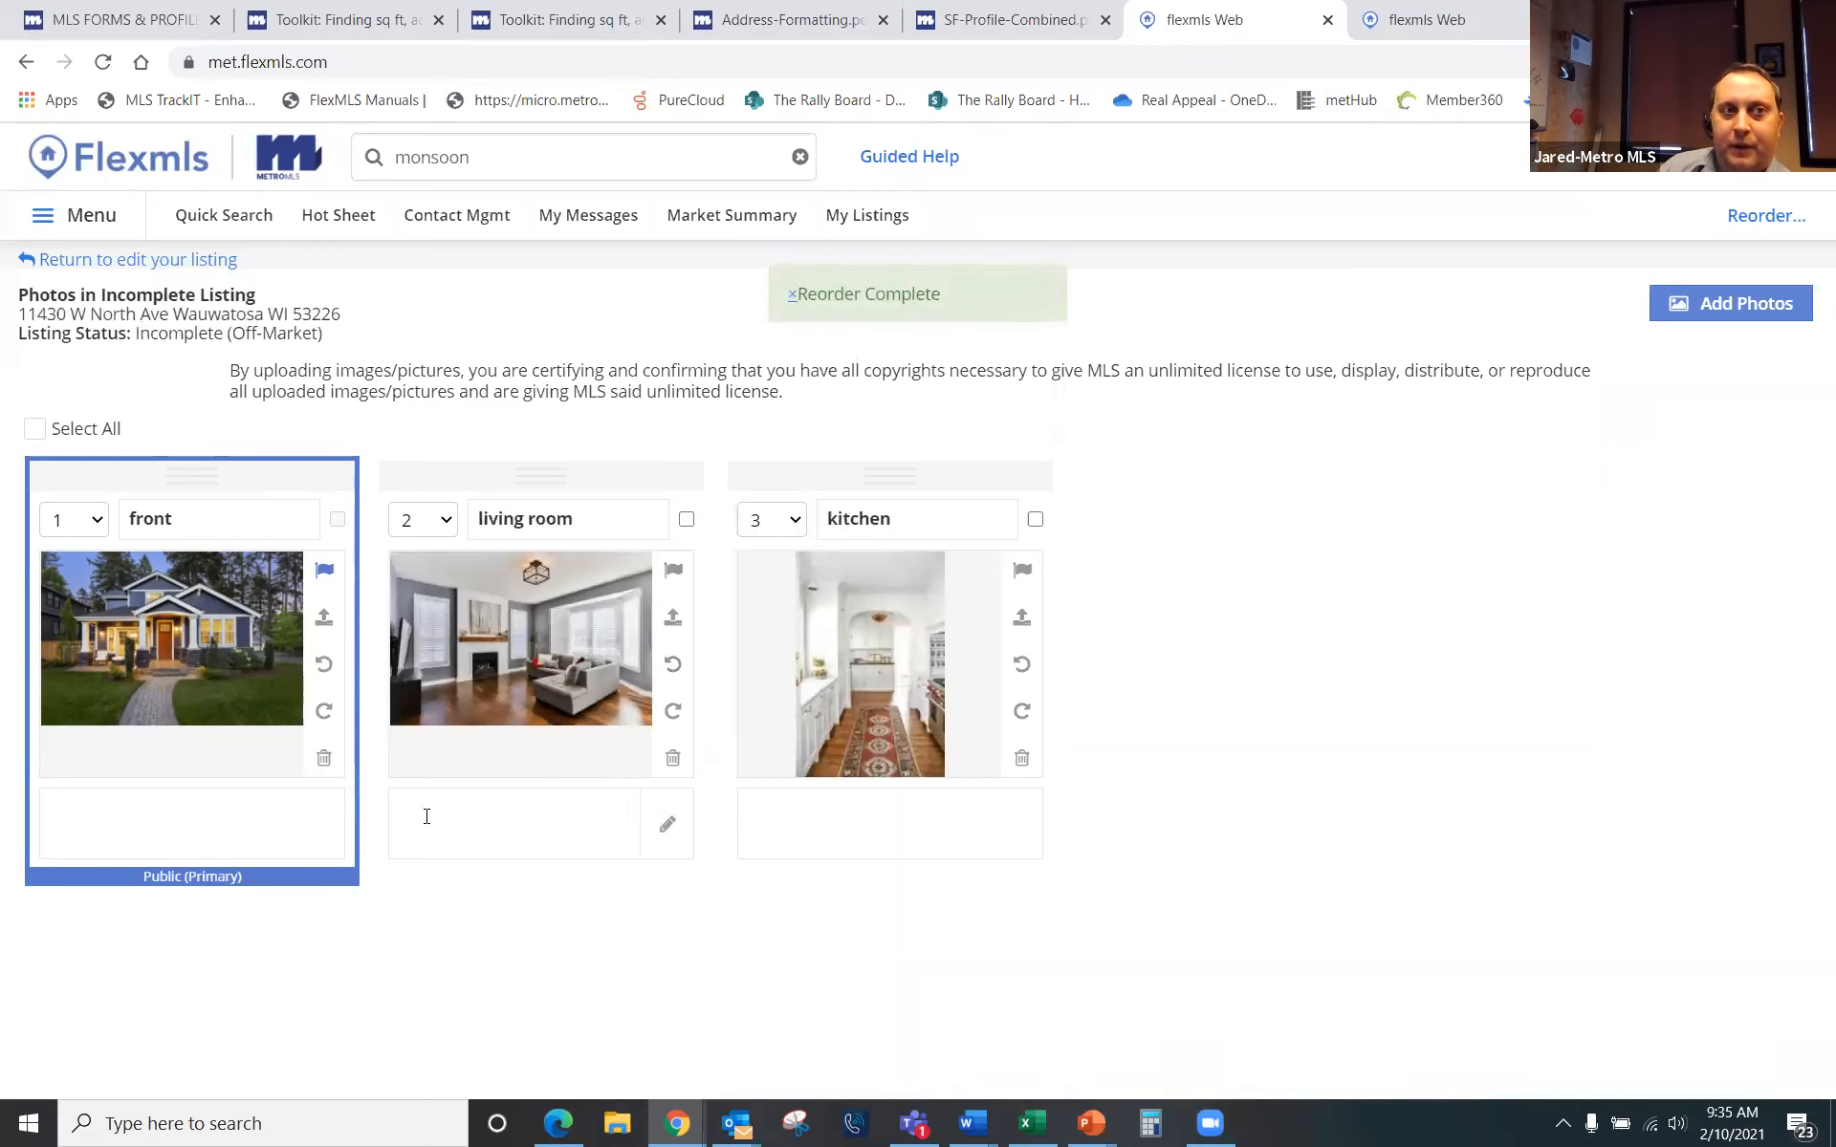
Step: Return to the listing overview, open Documents, and cancel the file chooser without picking a file
click(114, 267)
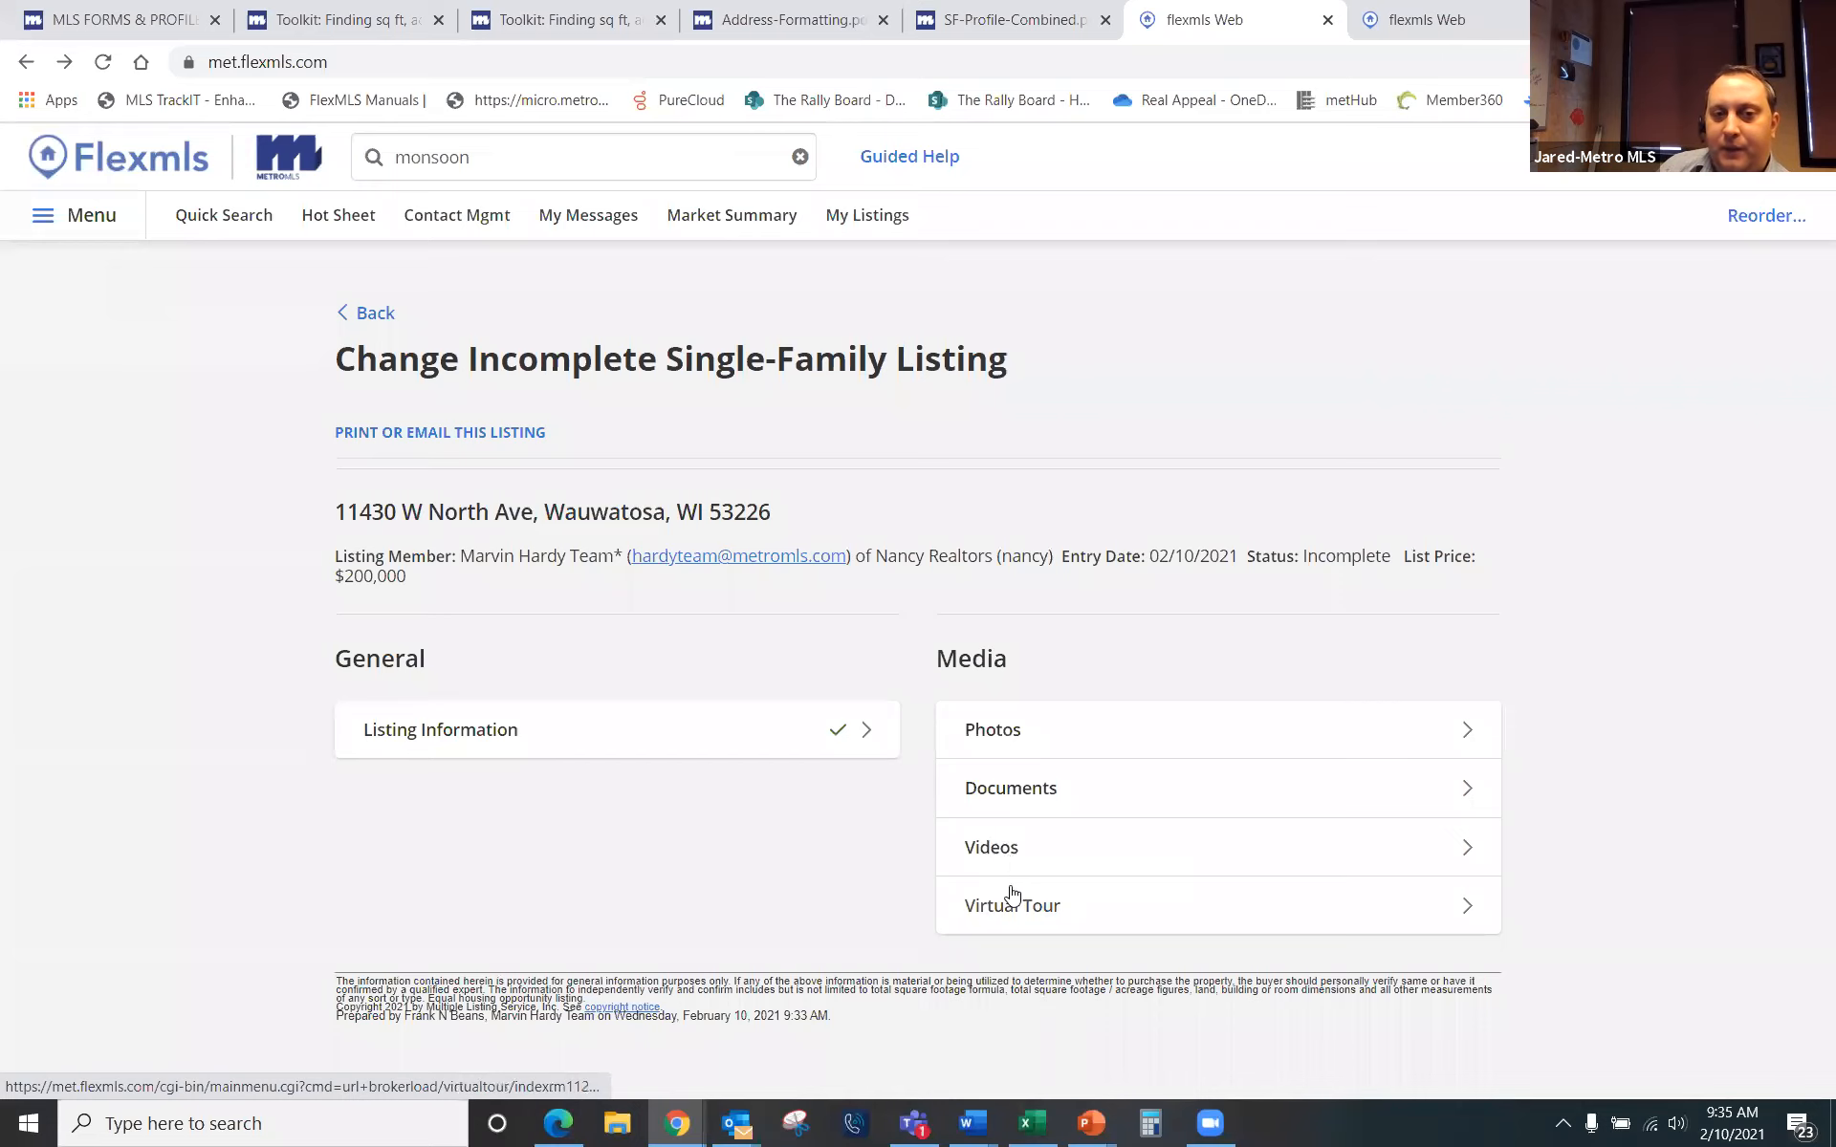
click(1028, 799)
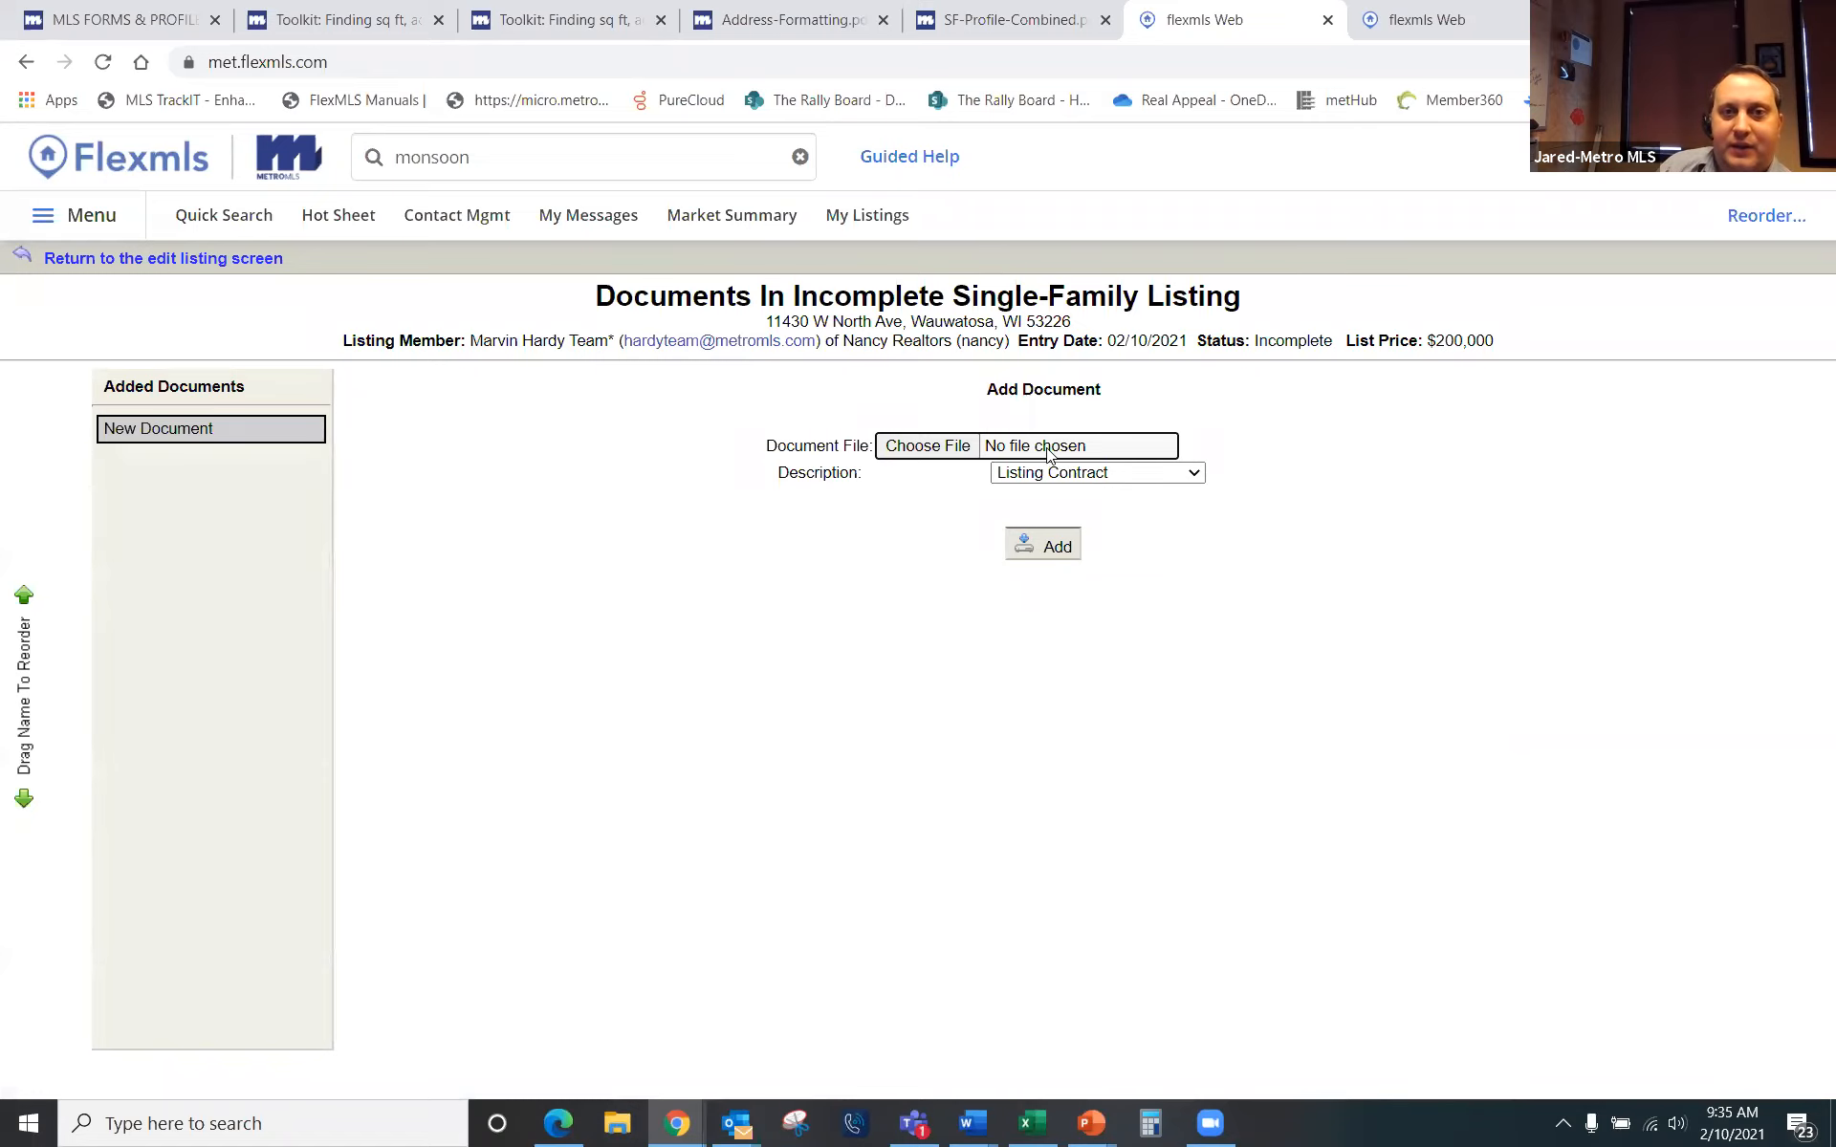
click(964, 449)
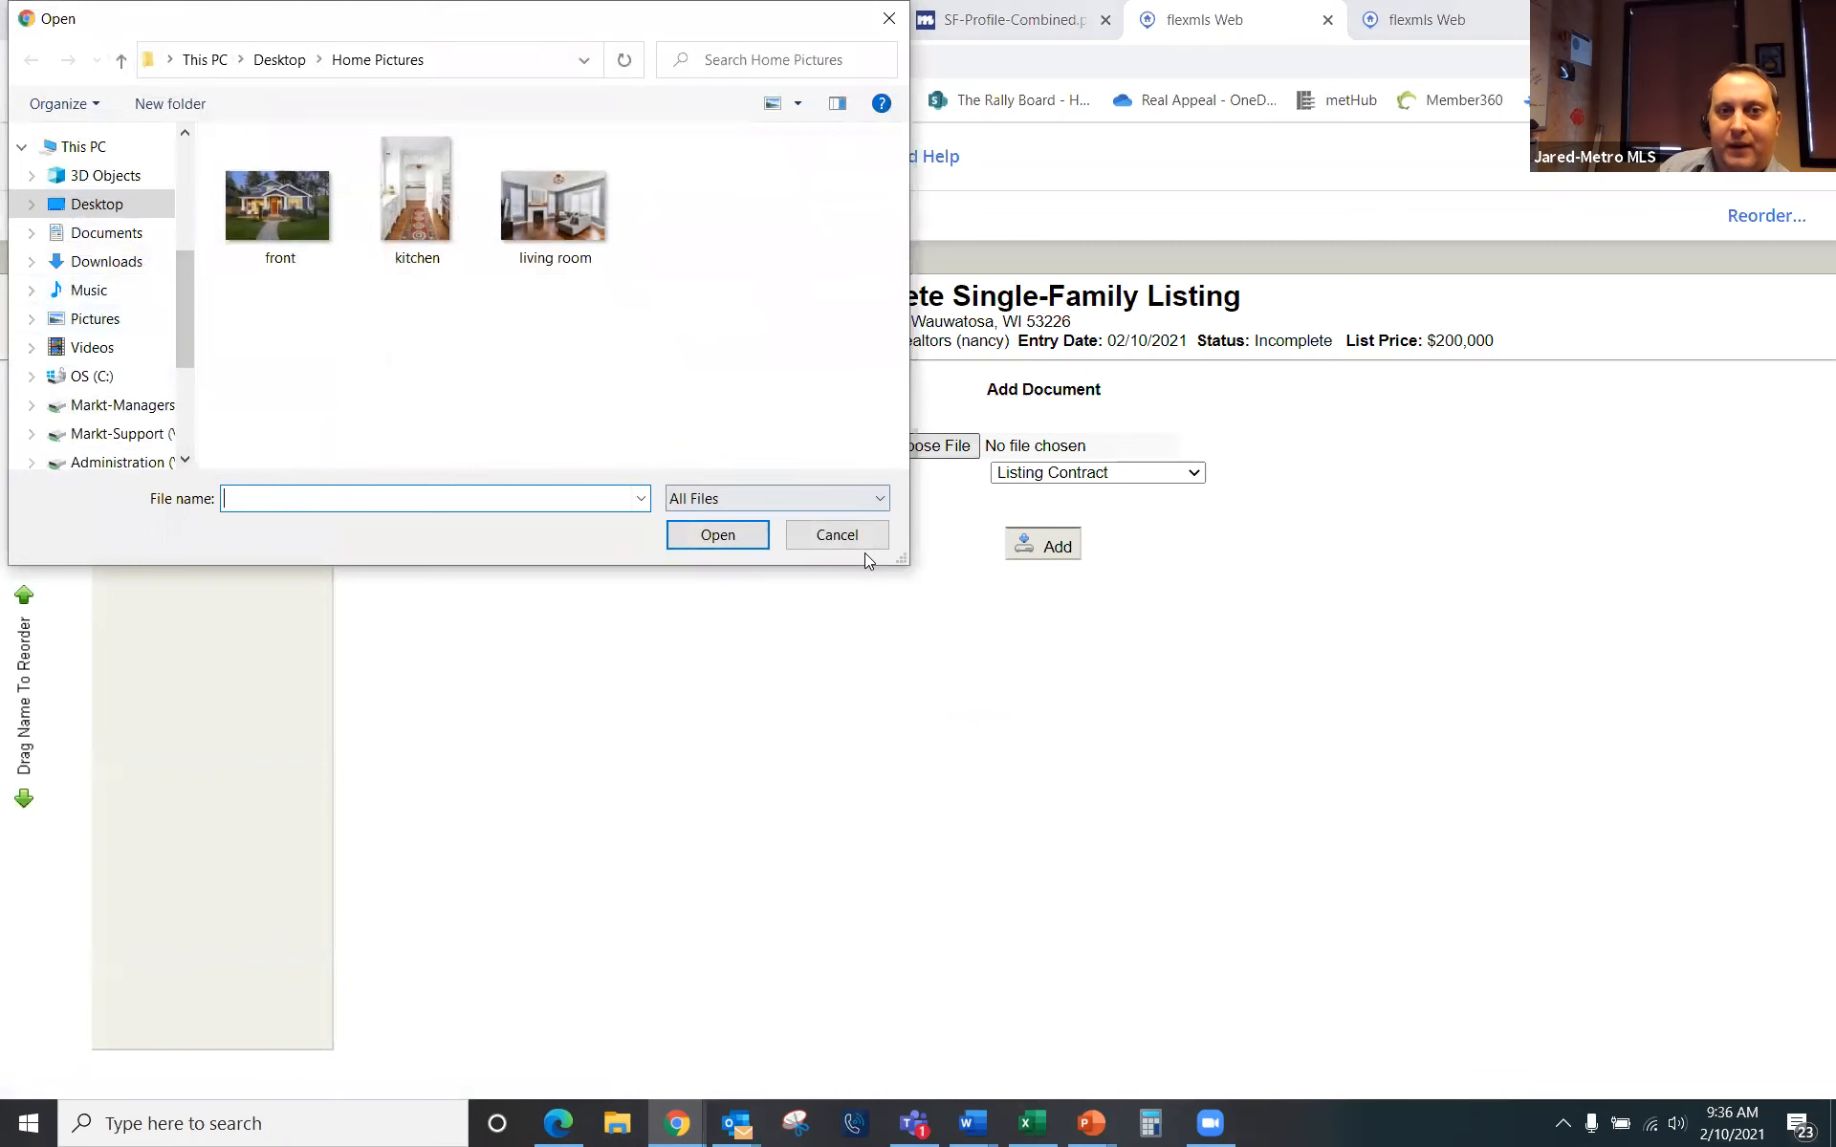
click(835, 535)
Step: Set the document description to Seller Condition and add it
click(1194, 472)
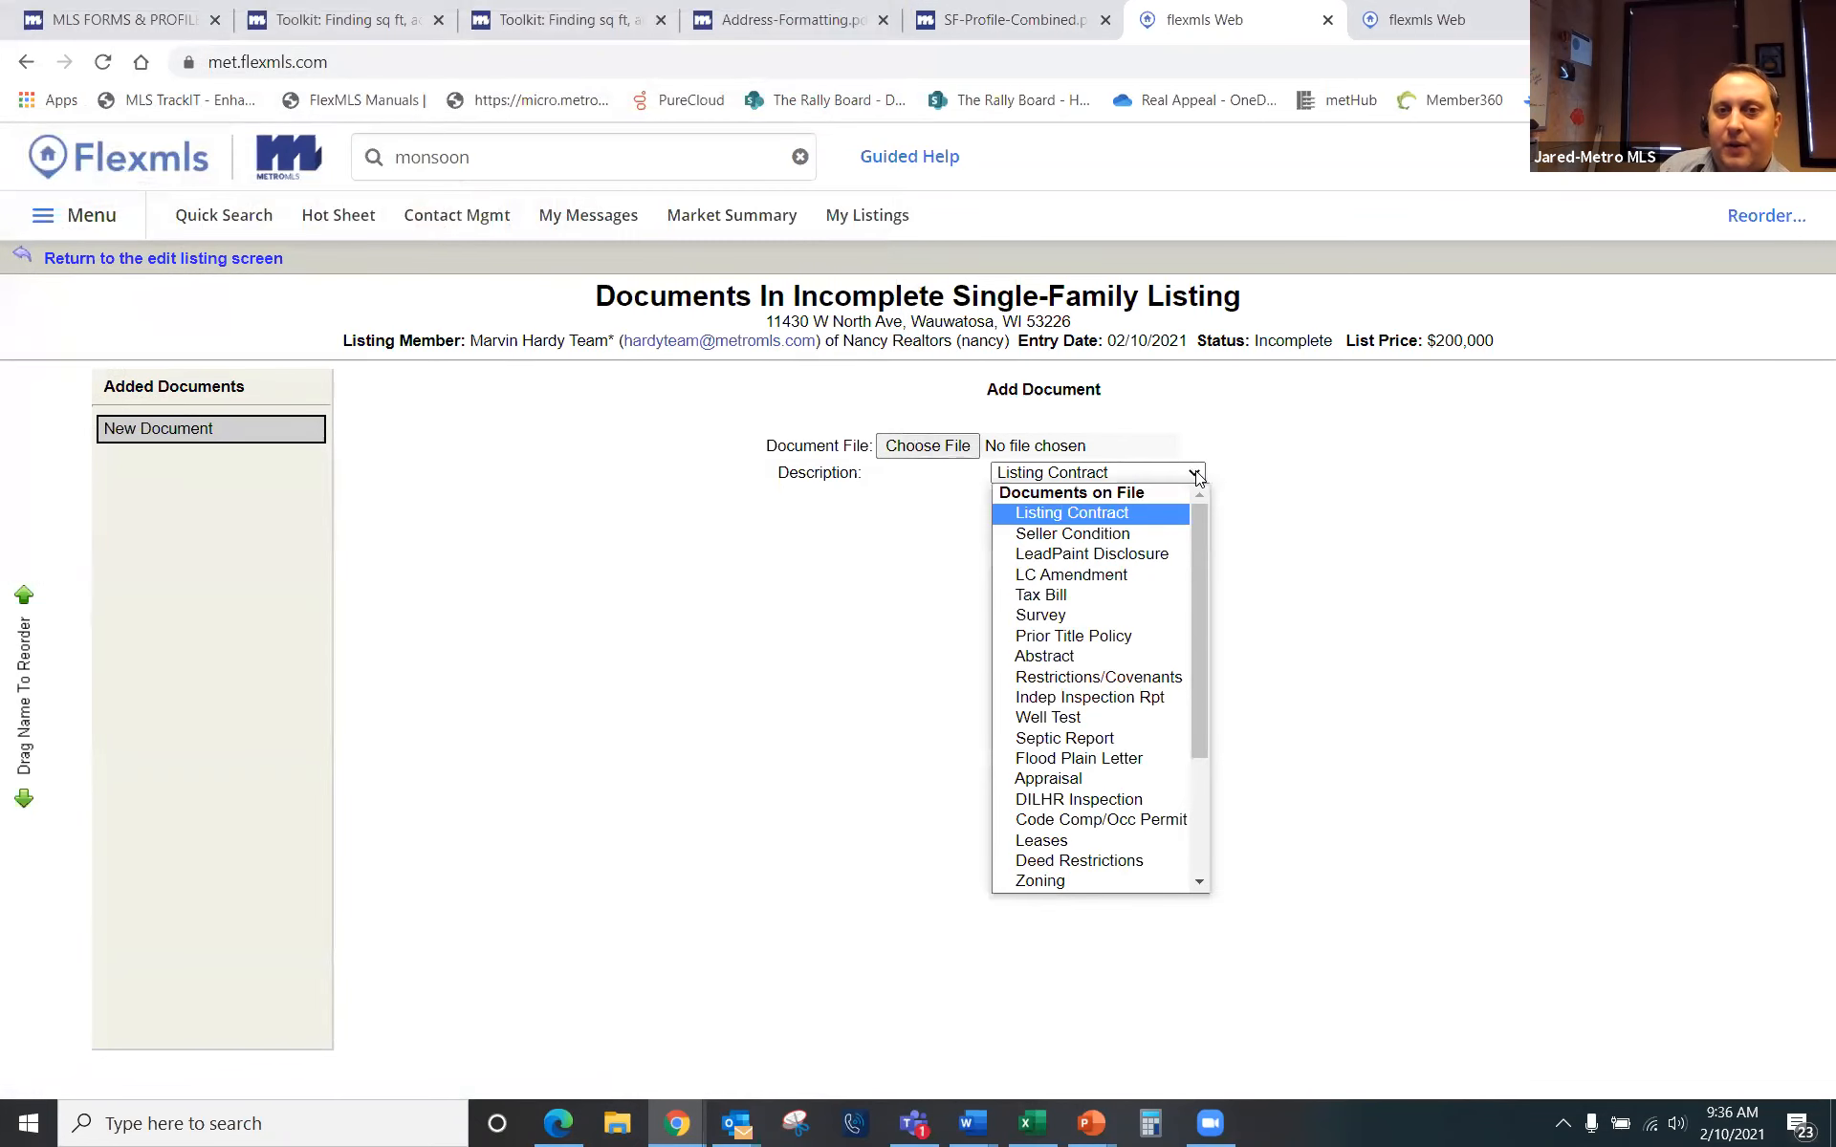
scroll(1107, 681, down, 2)
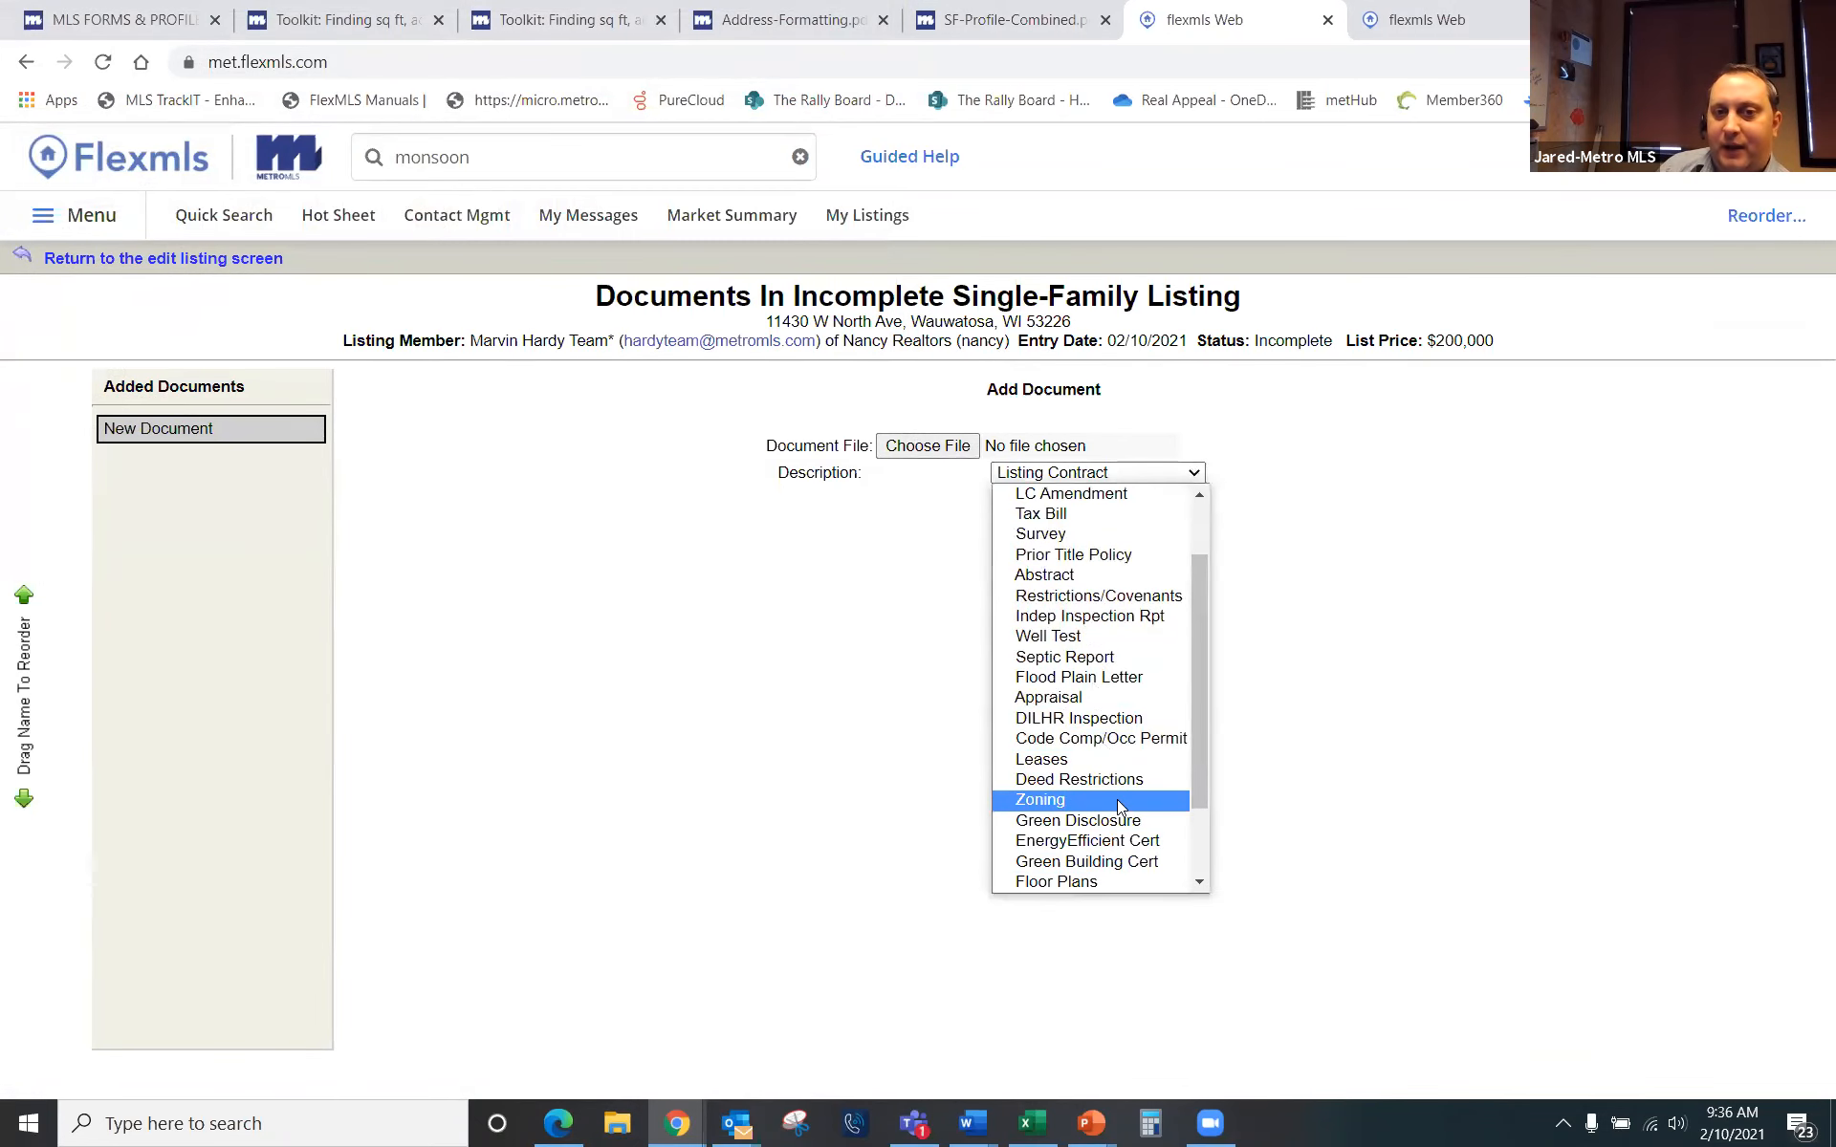
scroll(1088, 497, up, 1)
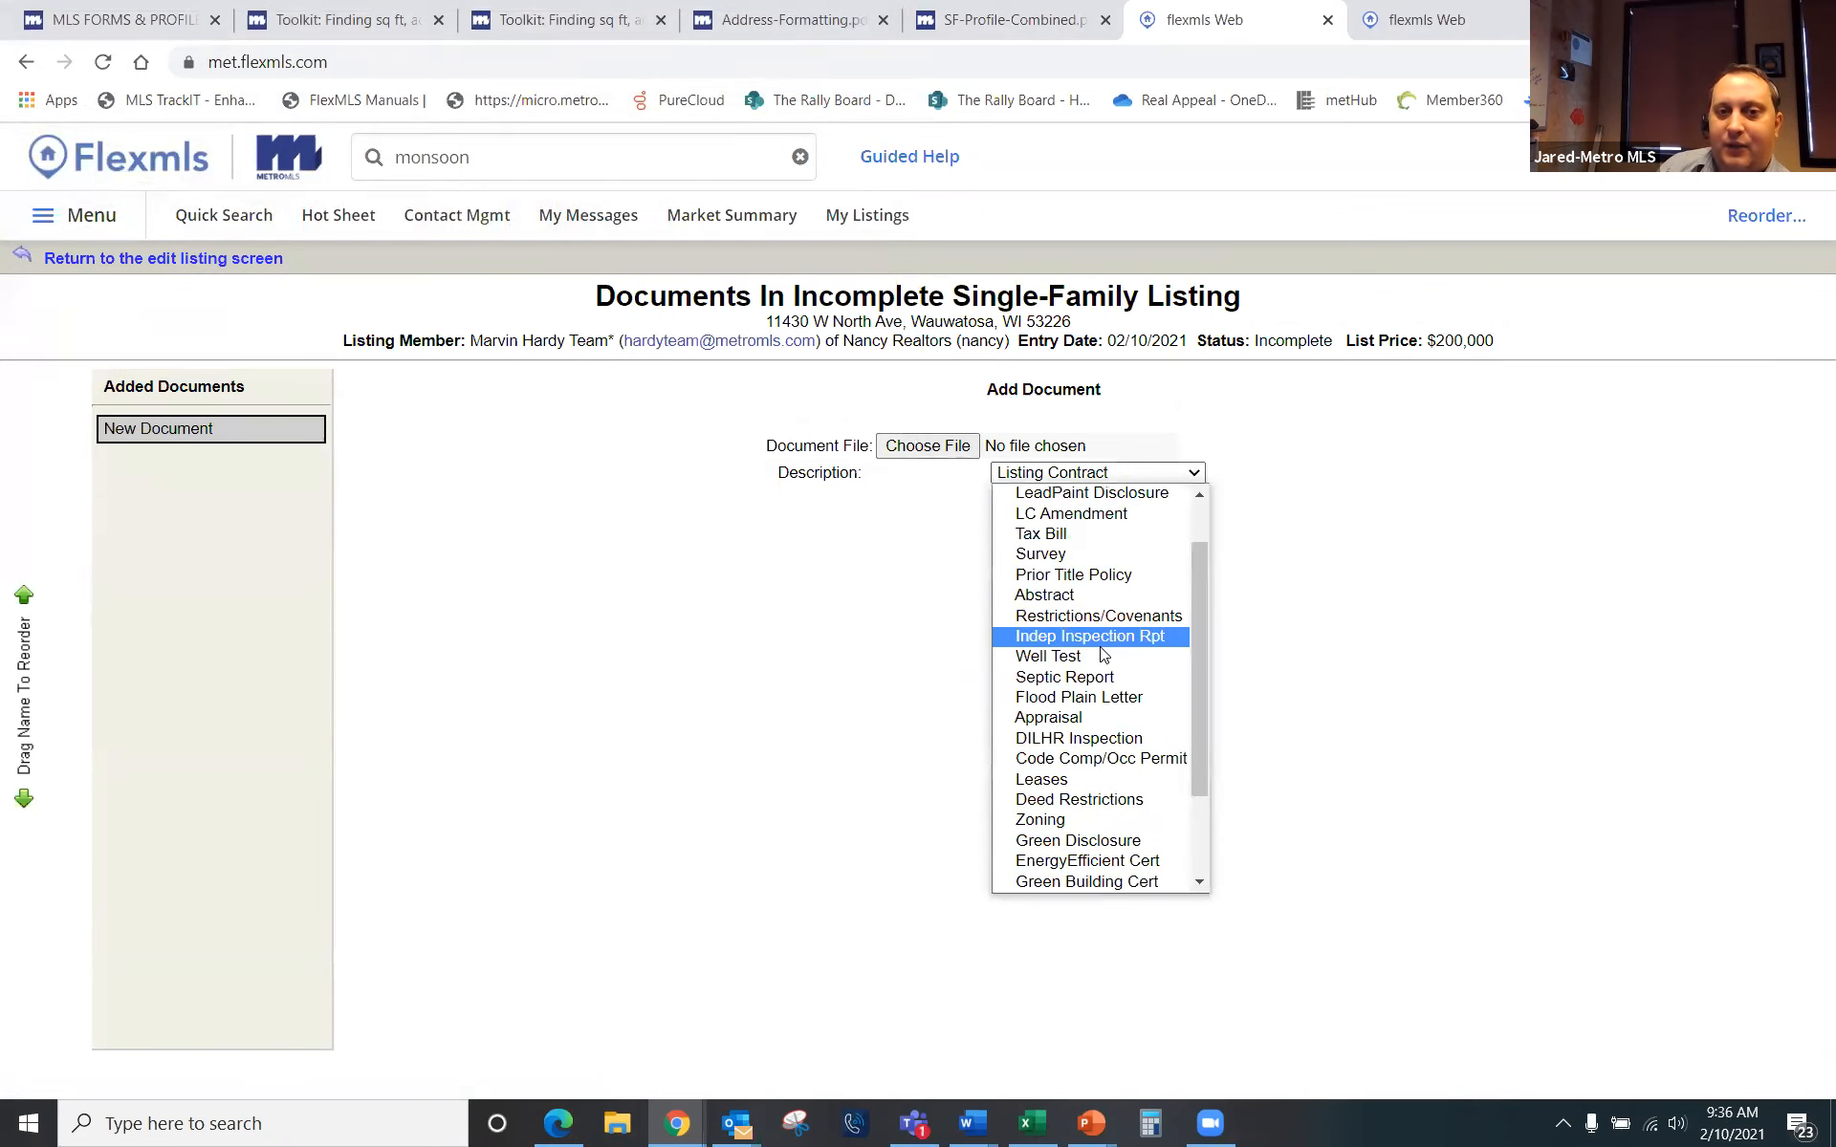
scroll(1105, 655, up, 1)
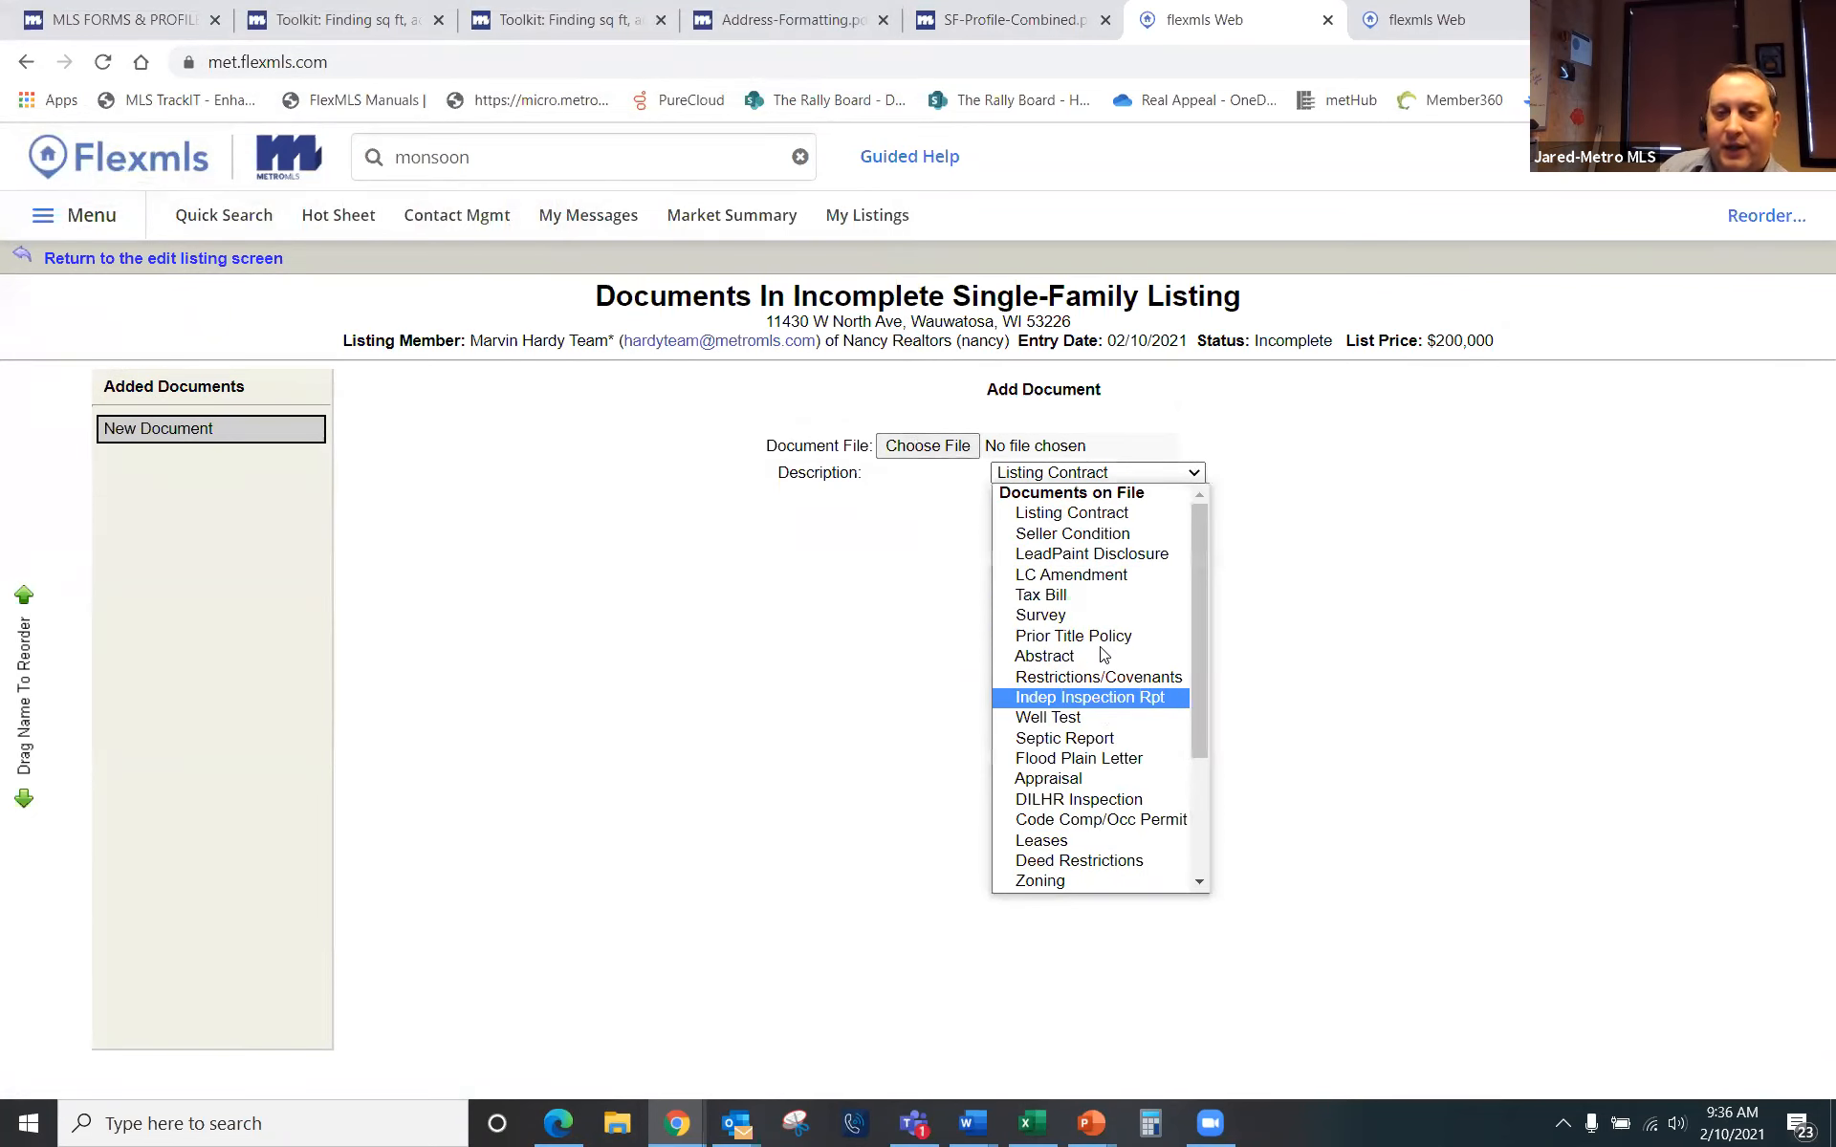
click(1121, 538)
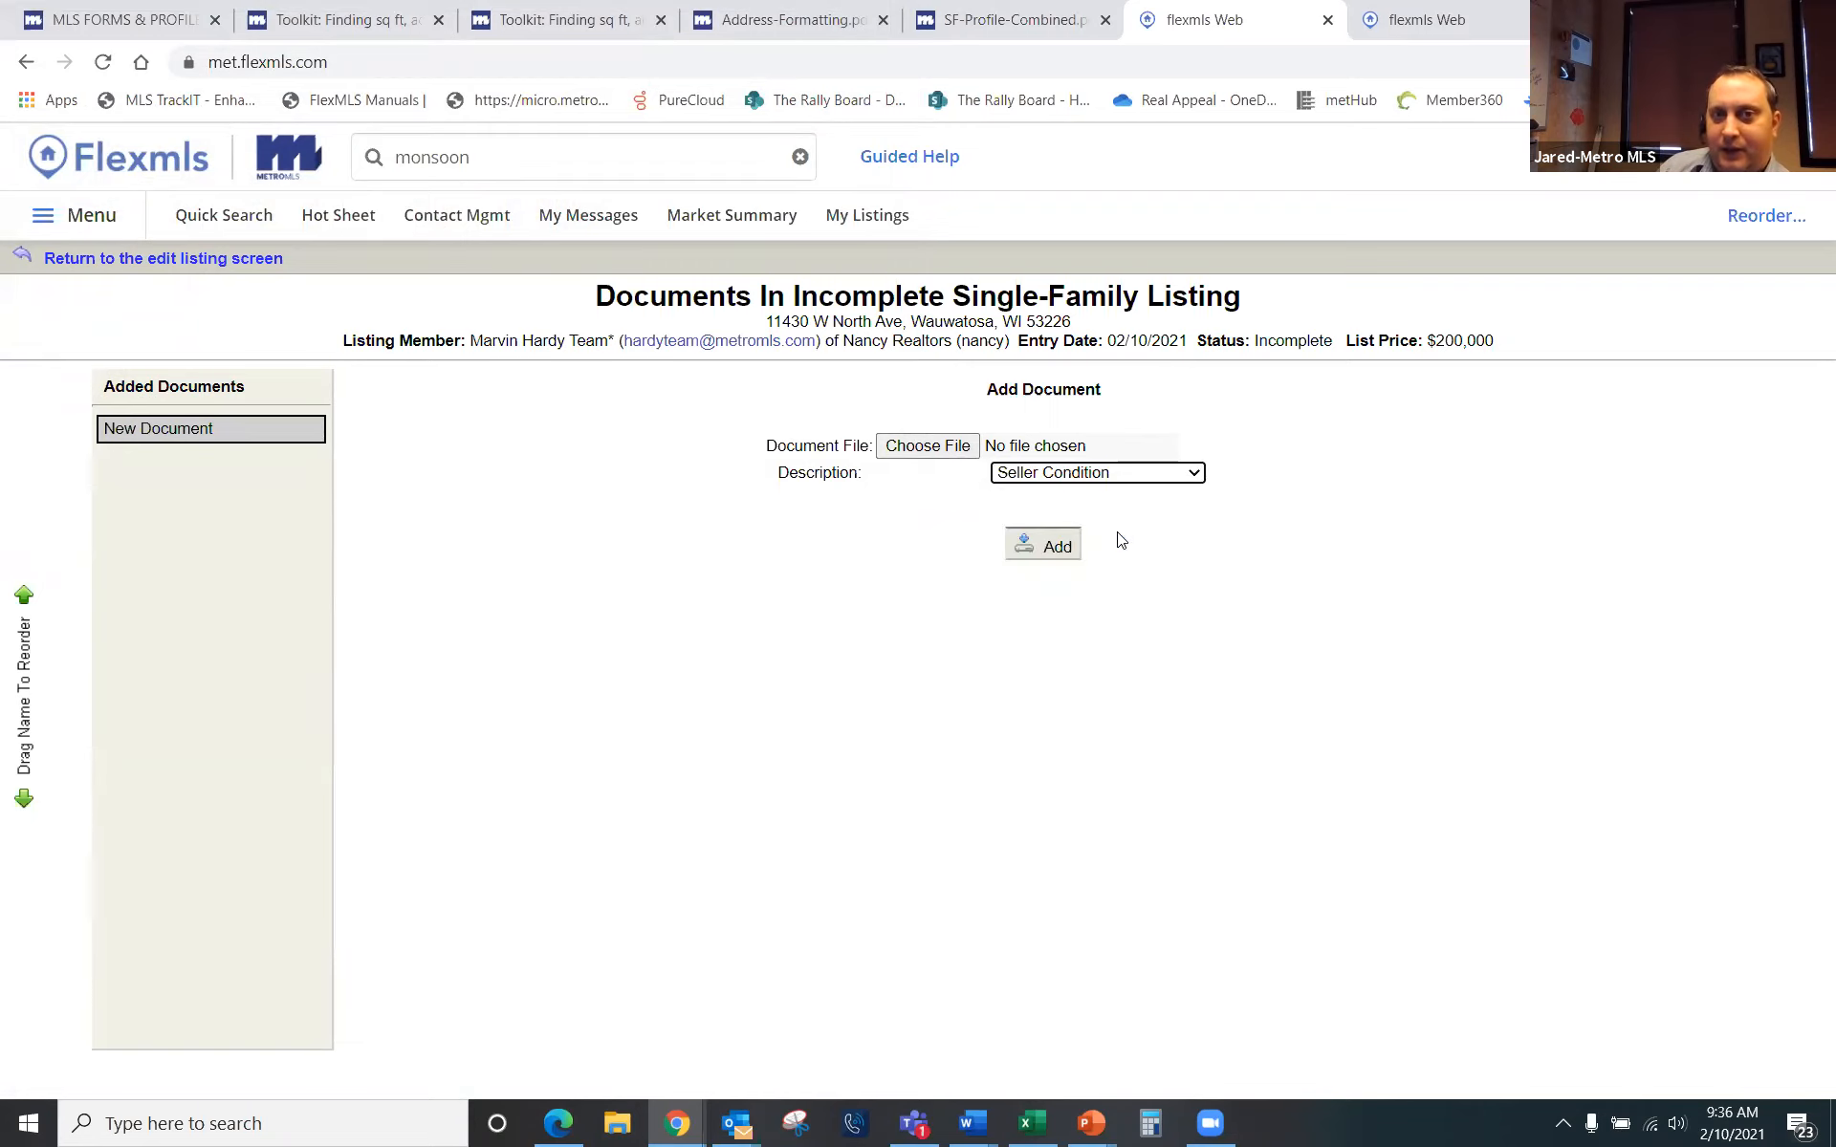
click(1049, 549)
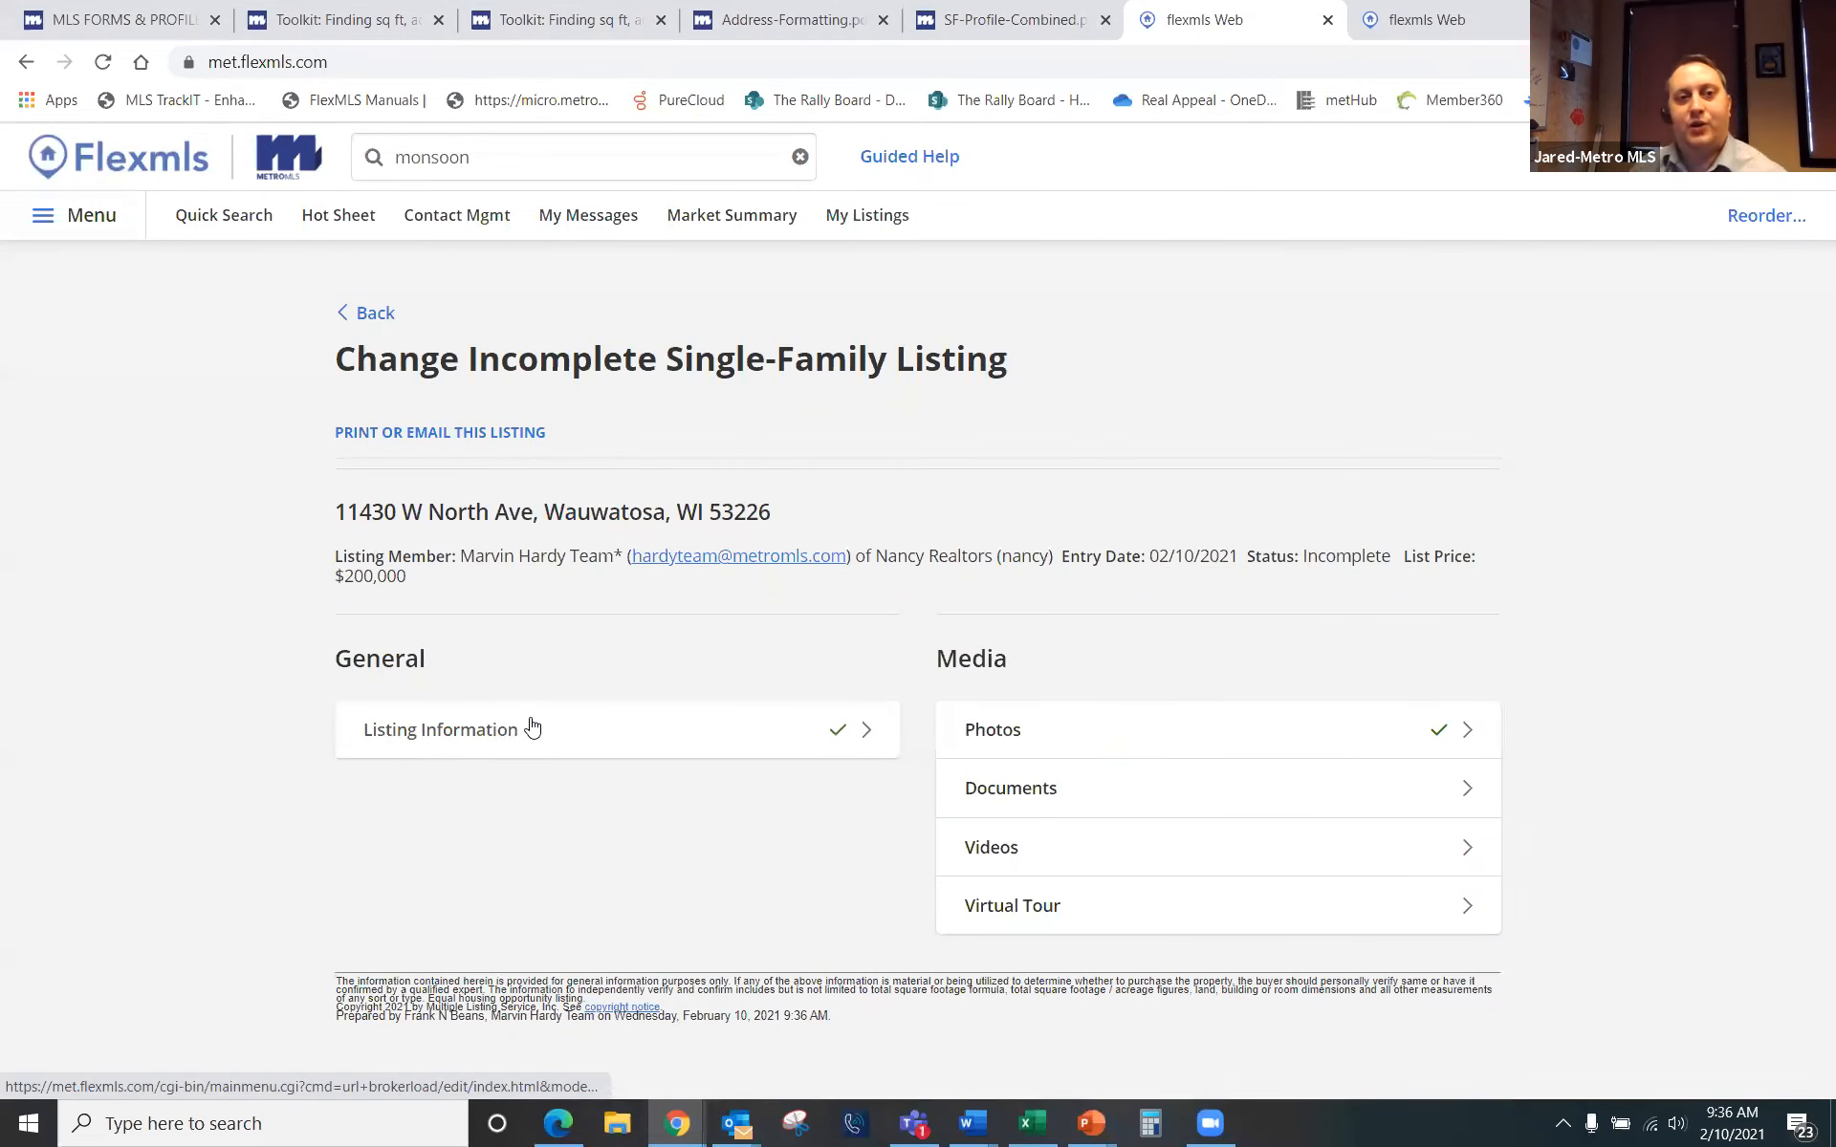
Step: Review the listing form's Address, Main Fields, Rooms and Details tabs
click(503, 739)
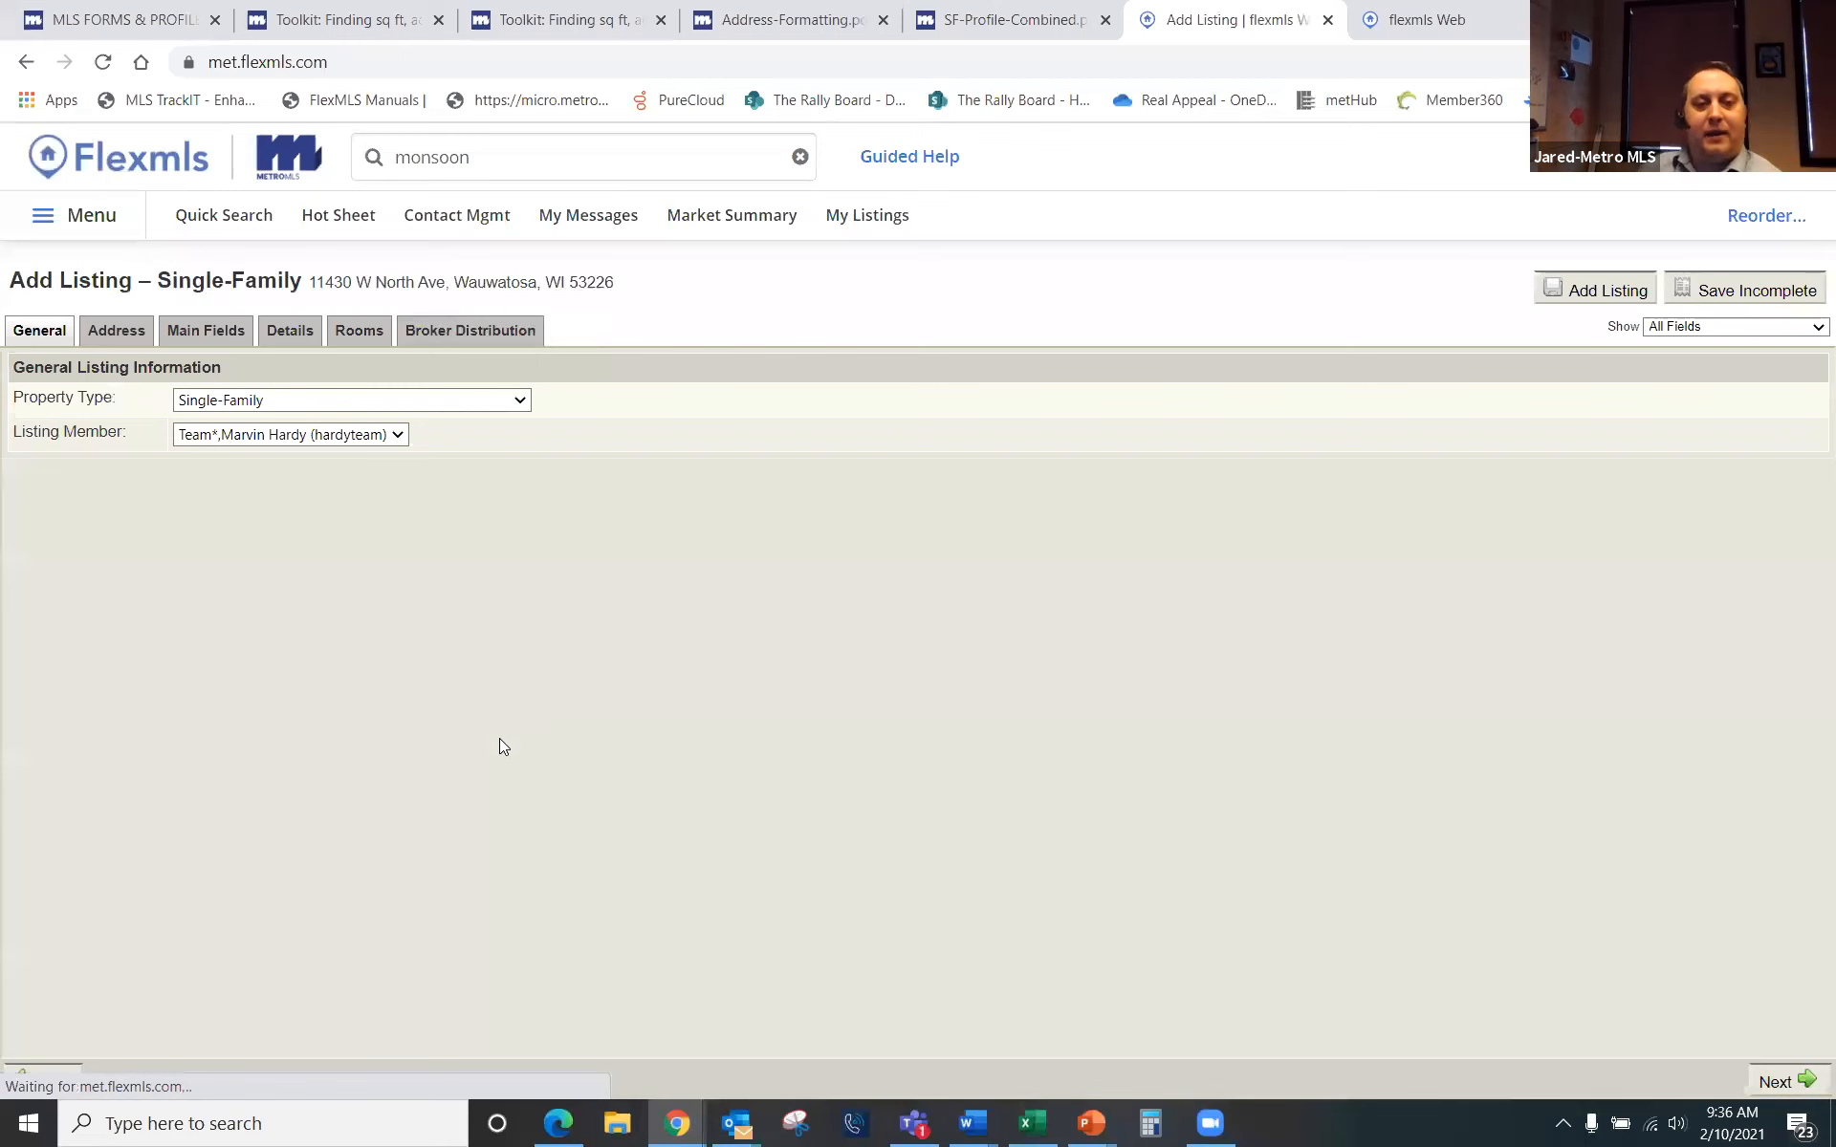
click(141, 331)
click(224, 333)
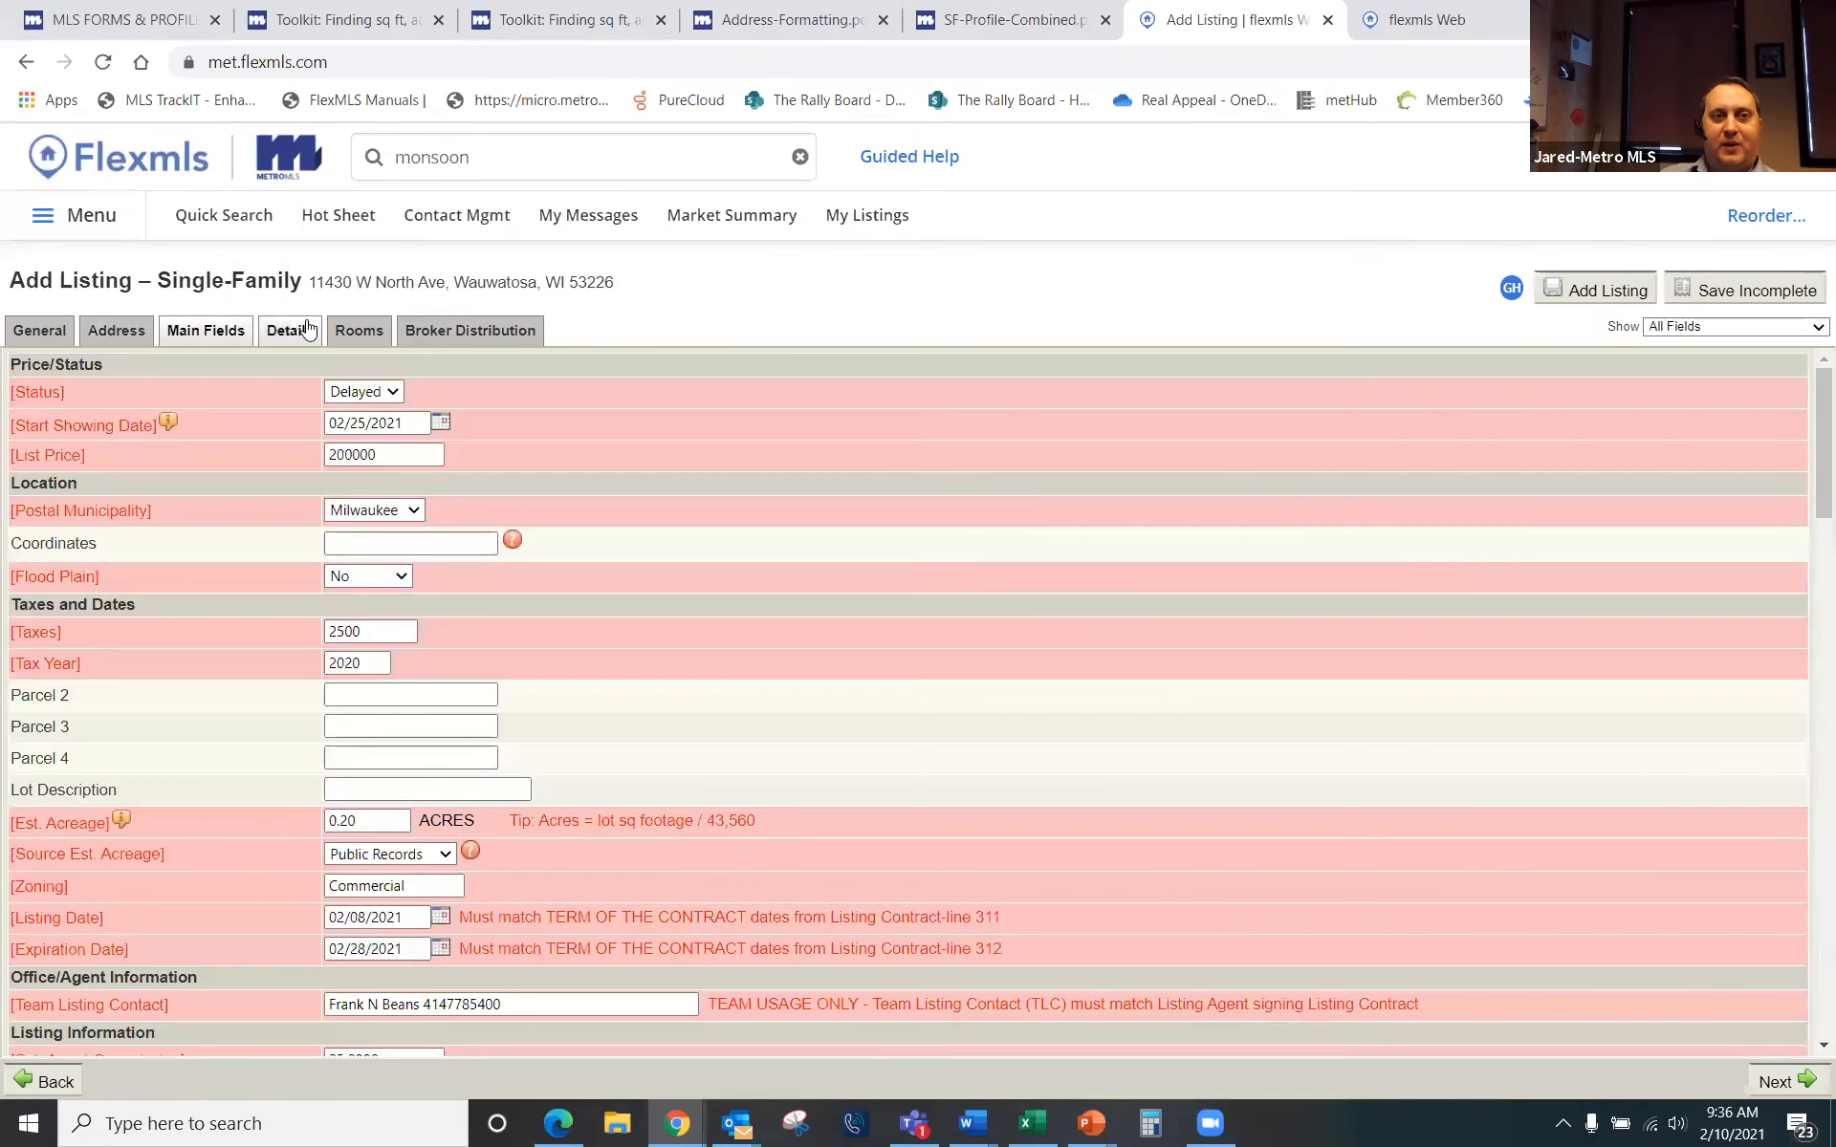
click(358, 332)
click(291, 334)
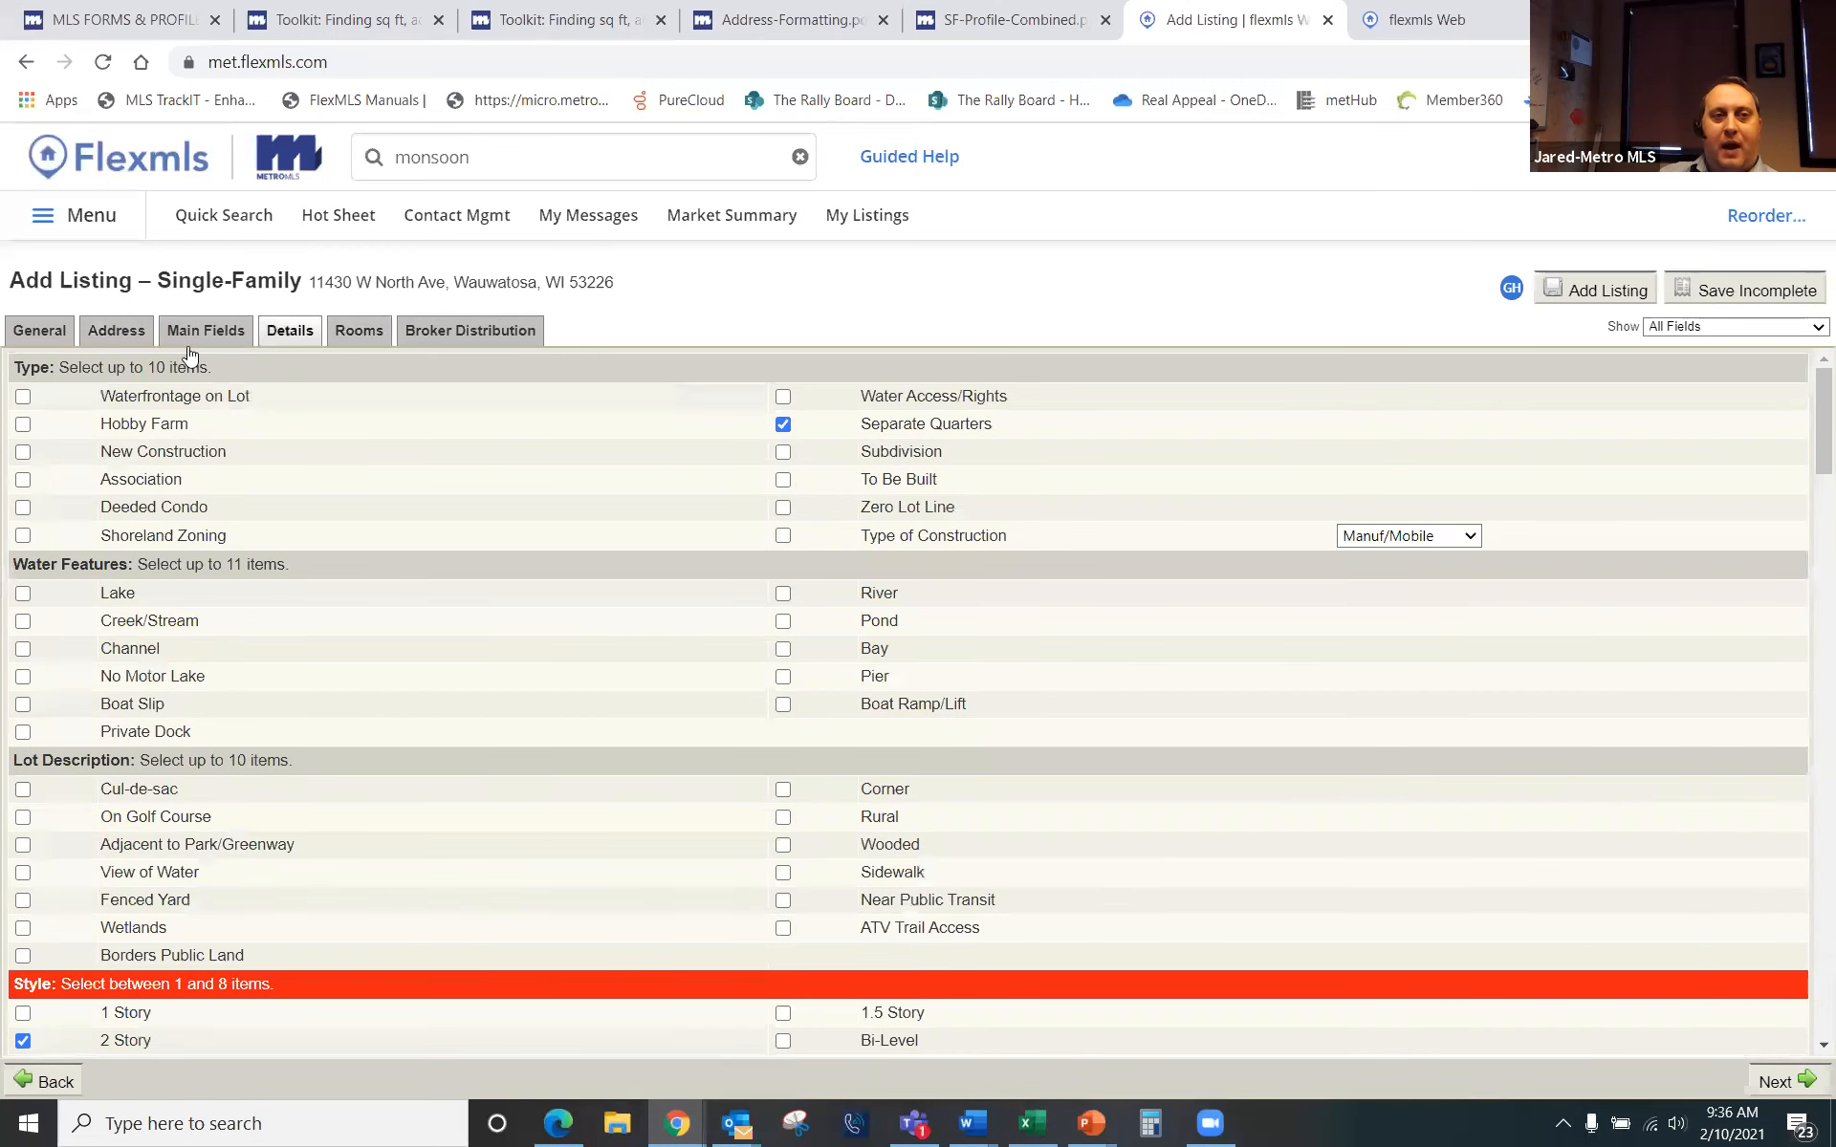
Step: Recheck the price and tax fields on Main Fields, then submit the listing with Add Listing
click(203, 336)
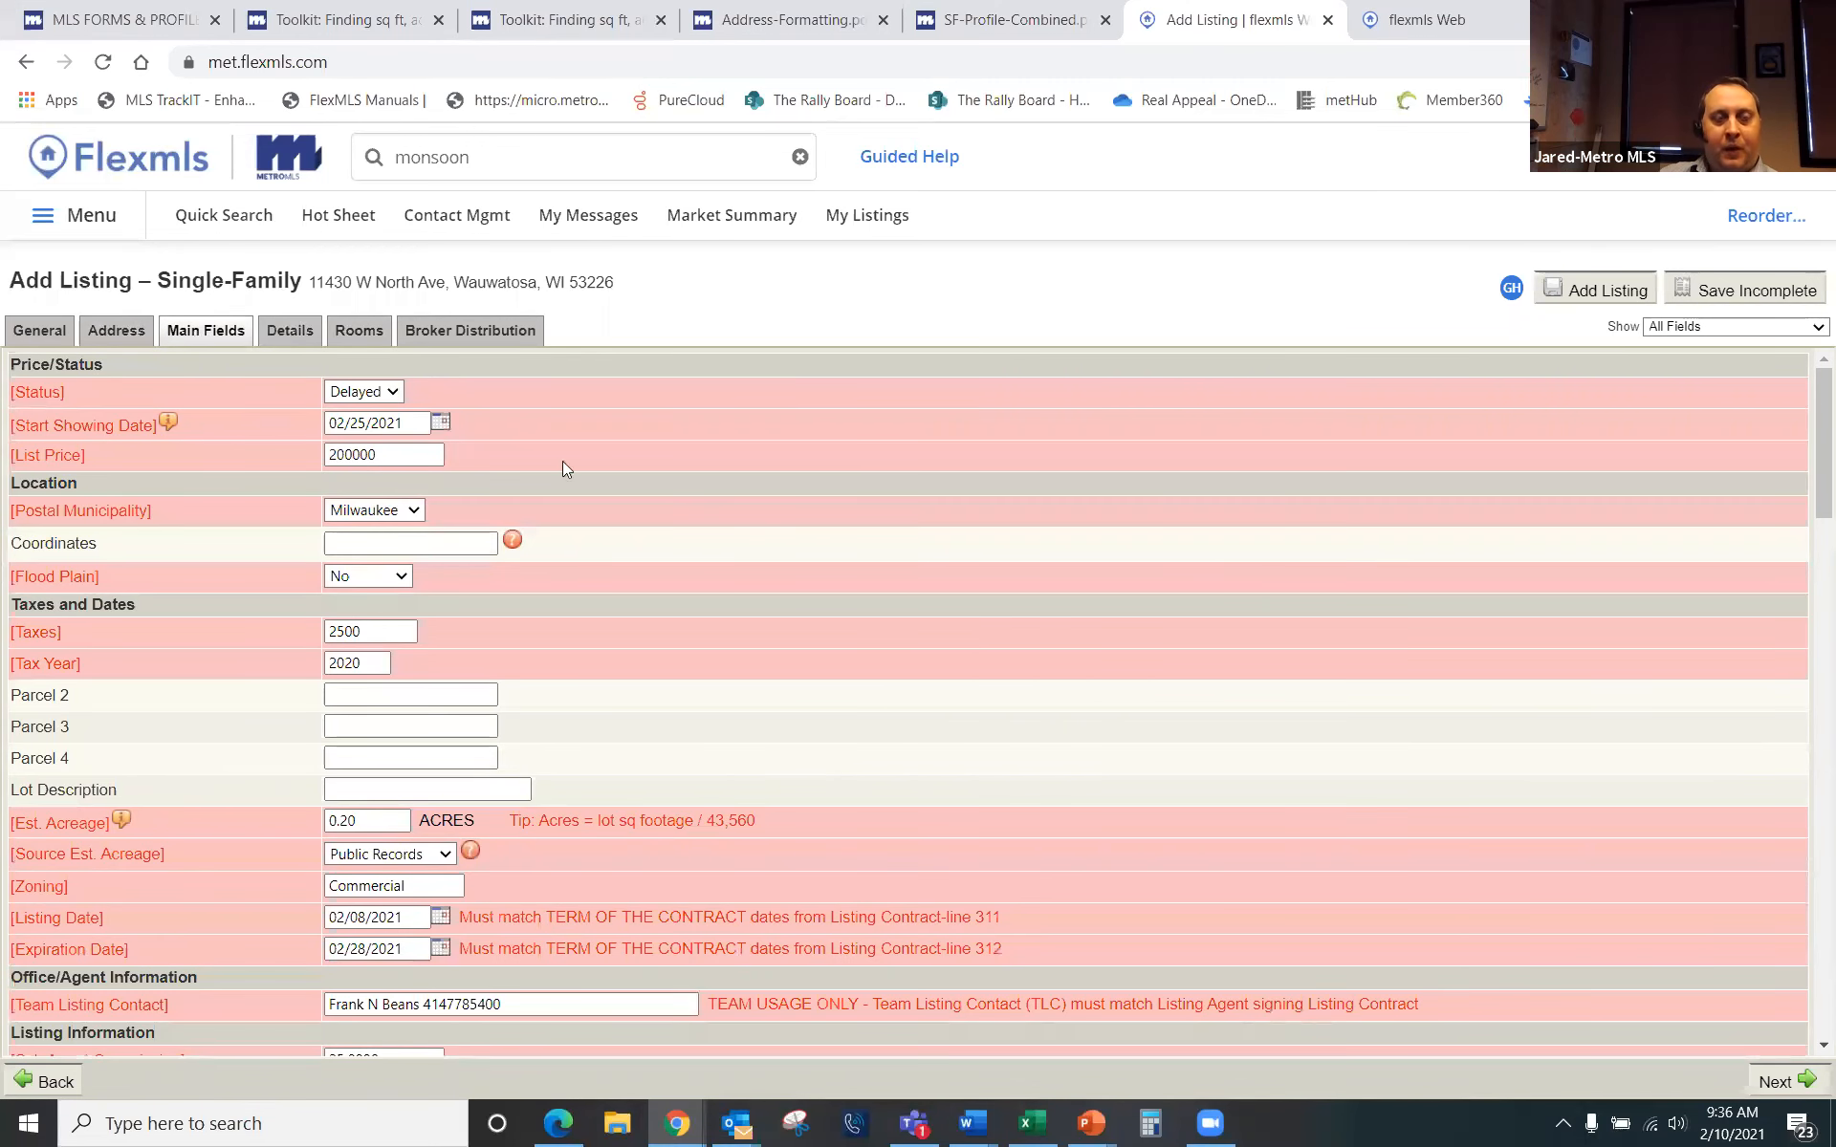
scroll(926, 771, down, 6)
scroll(909, 757, up, 6)
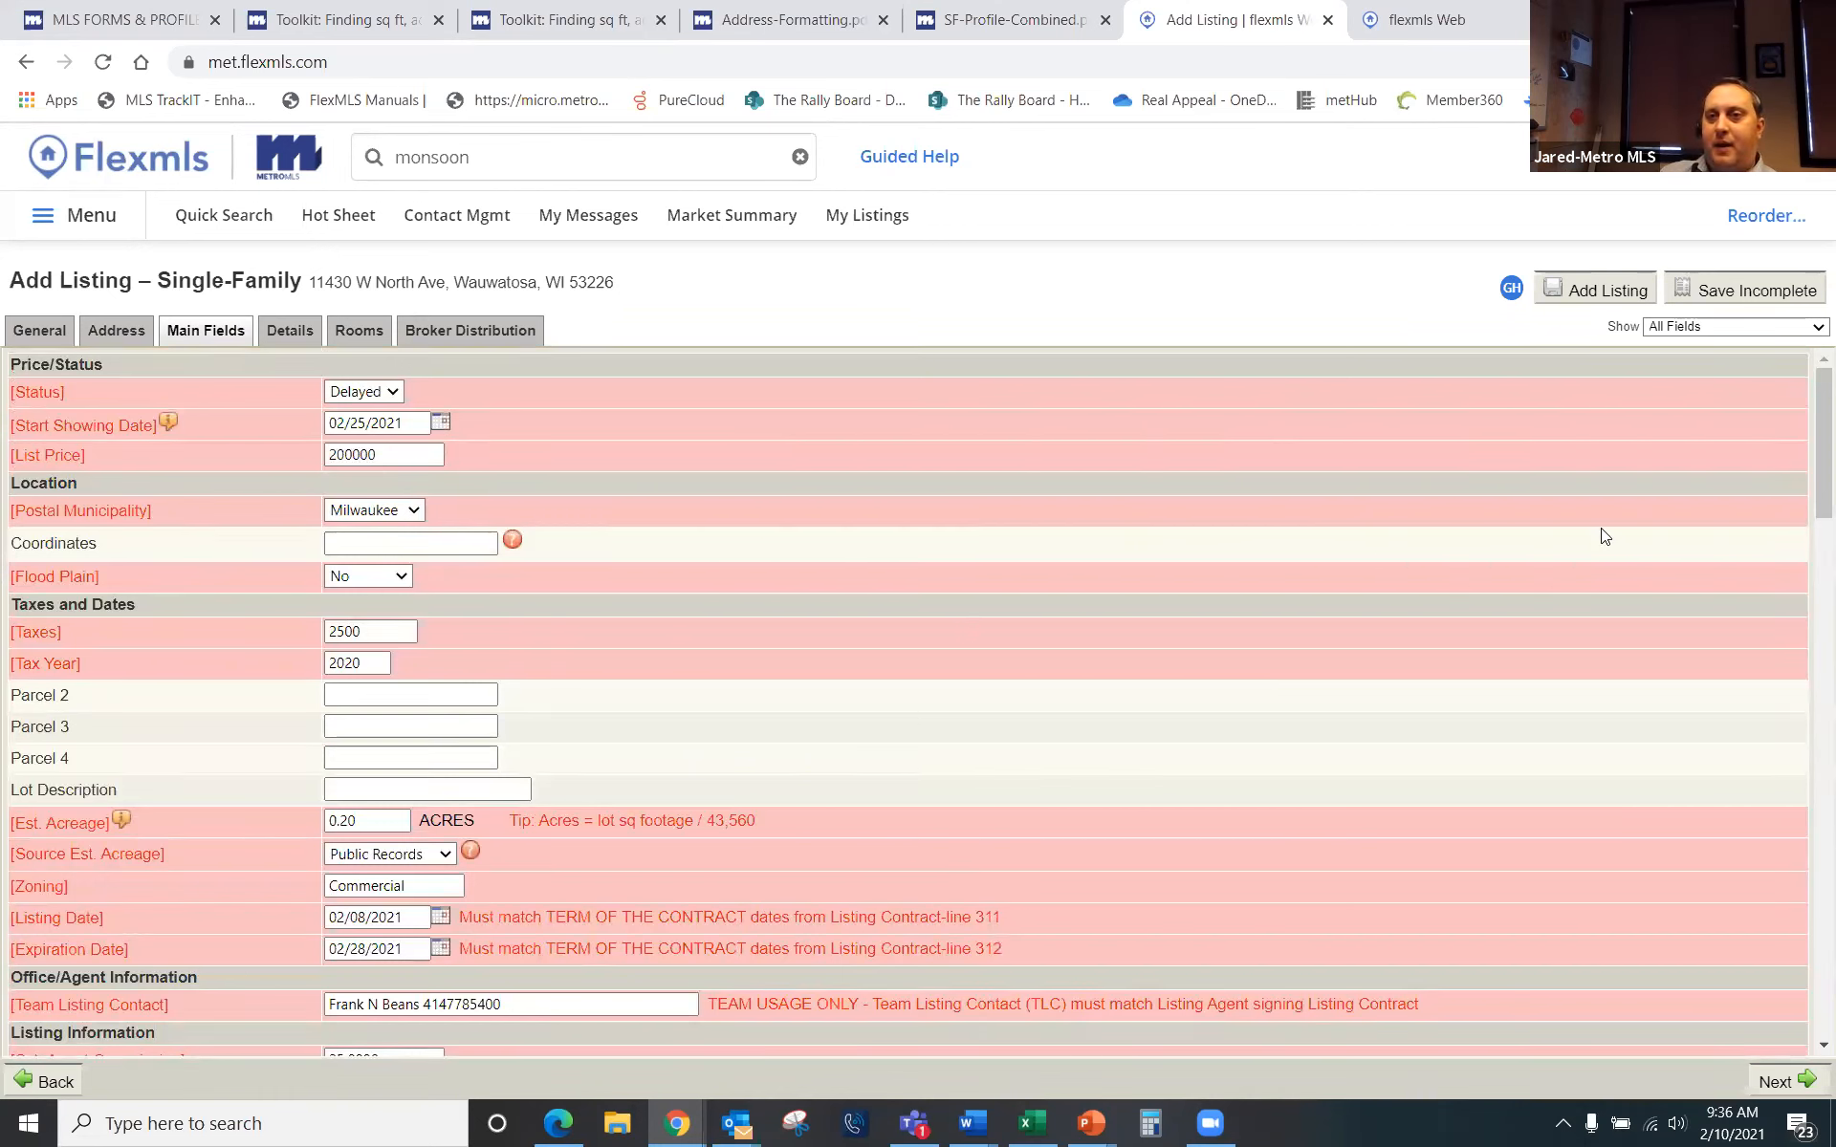
click(1601, 292)
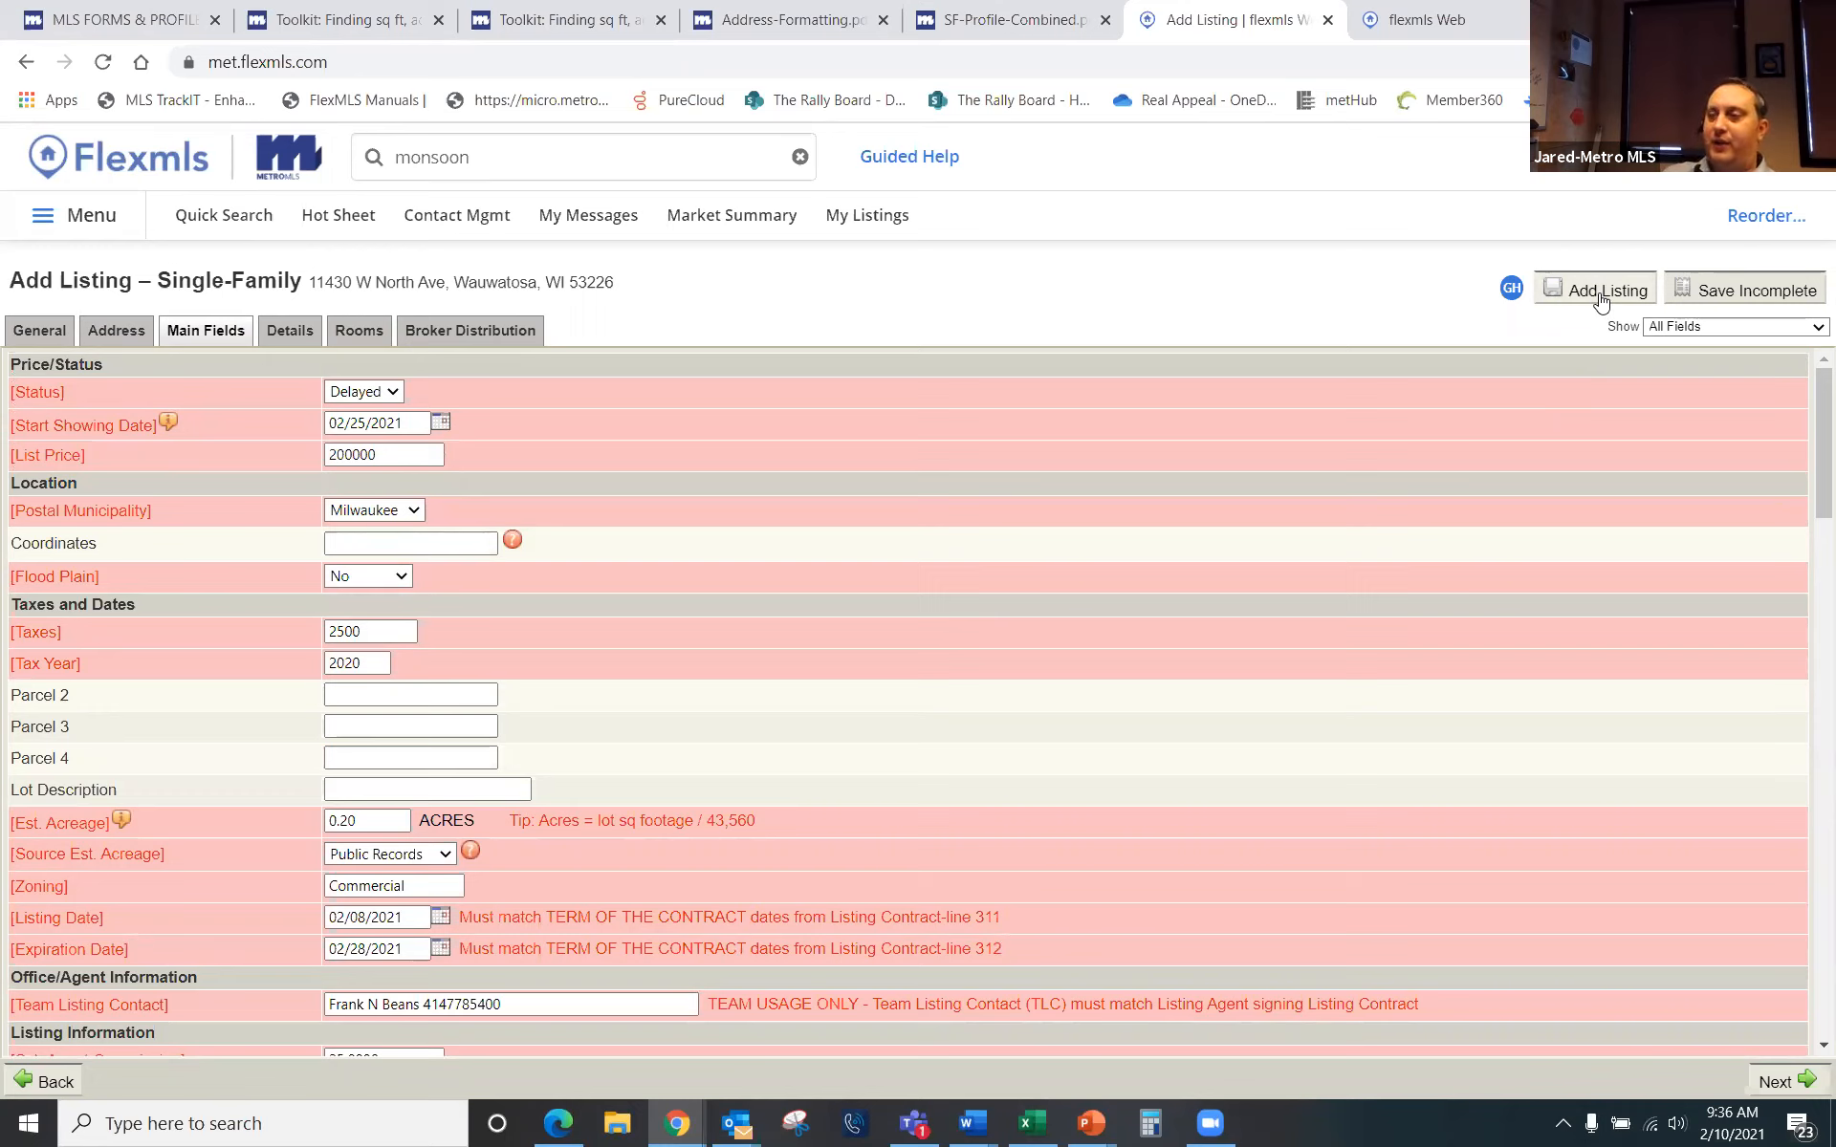